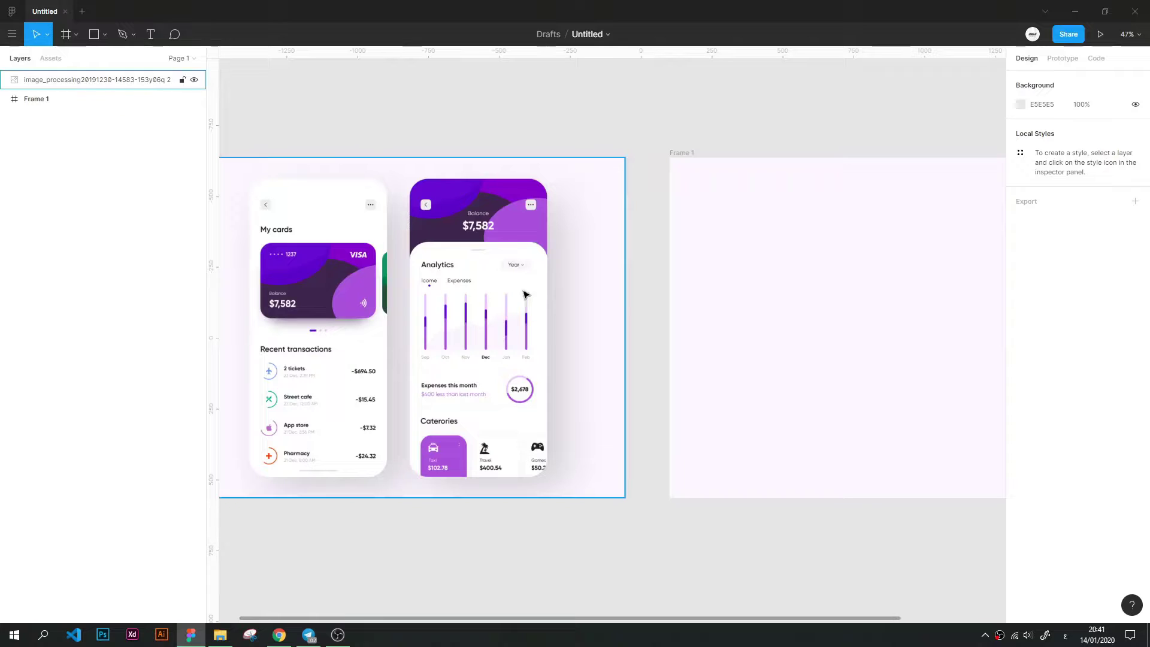
# Mark the reference phone's top and left edges with ruler guides
pyautogui.scroll(5, 422, 240)
pyautogui.scroll(3, 420, 246)
pyautogui.scroll(1, 419, 249)
pyautogui.press('r')
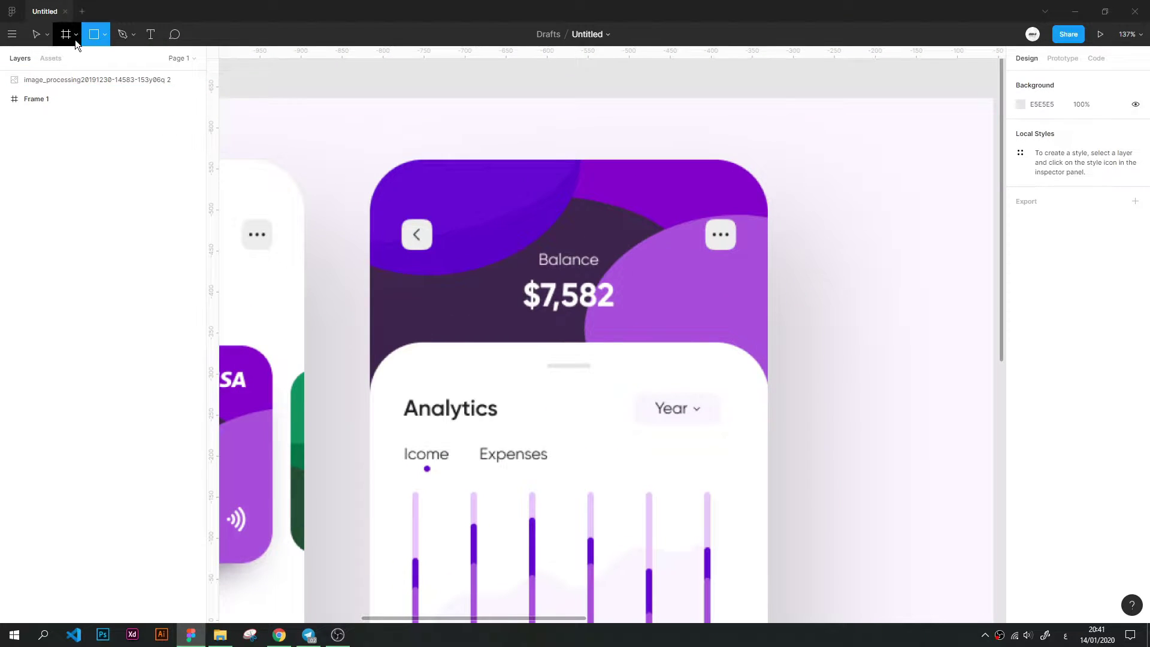
pyautogui.moveTo(417, 54); pyautogui.dragTo(407, 160)
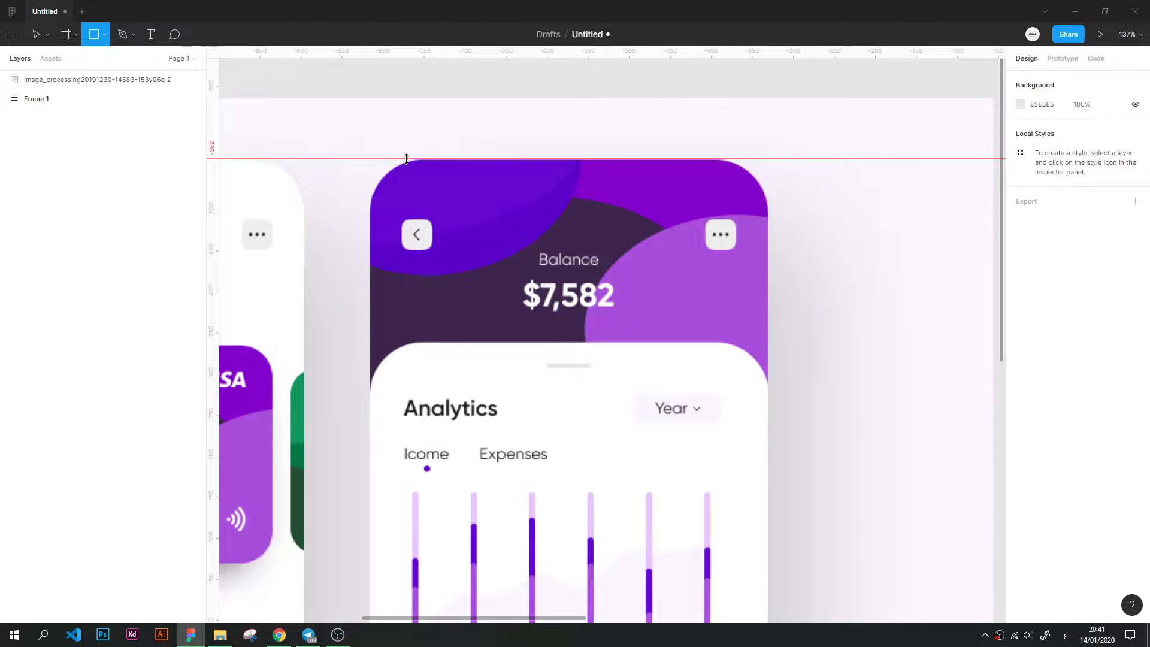
pyautogui.moveTo(379, 283); pyautogui.dragTo(370, 274)
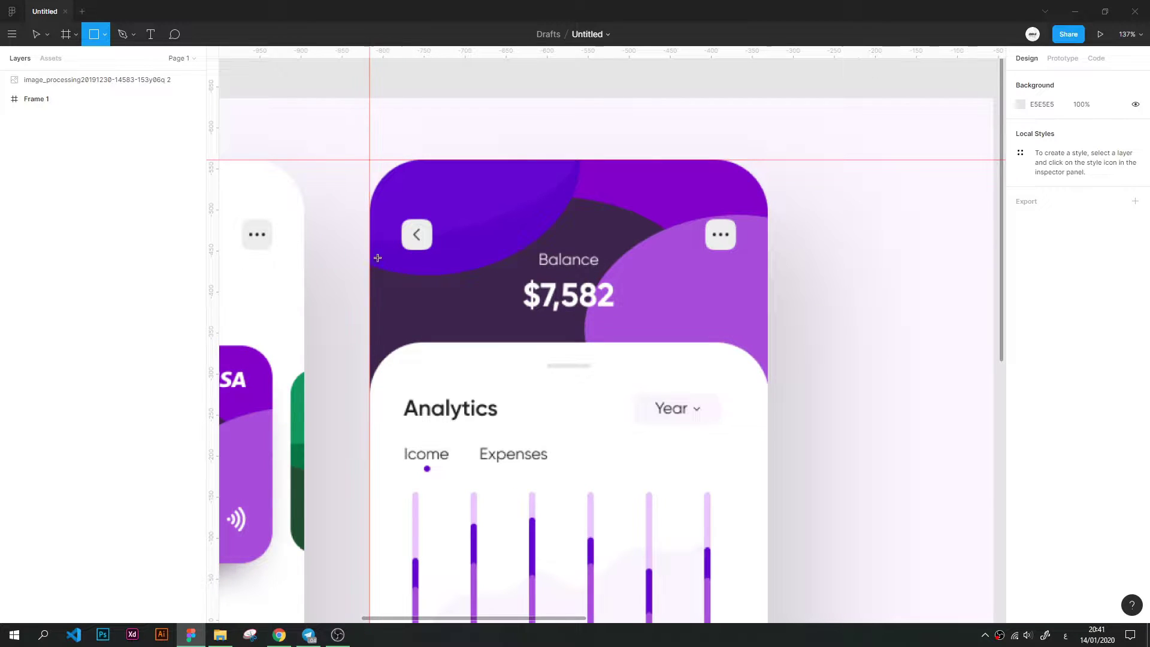
pyautogui.scroll(-6, 378, 258)
pyautogui.scroll(-7, 373, 278)
pyautogui.moveTo(504, 50); pyautogui.dragTo(482, 188)
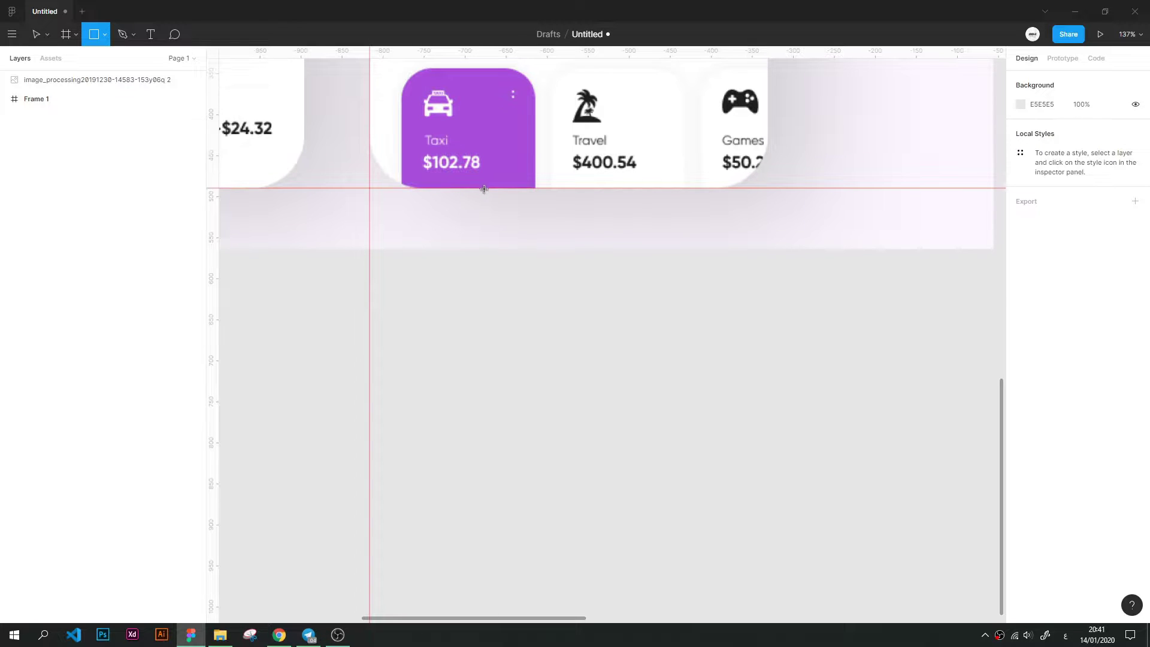
# Add a guide along the phone's right edge
pyautogui.scroll(5, 483, 188)
pyautogui.scroll(5, 482, 204)
pyautogui.scroll(-3, 437, 144)
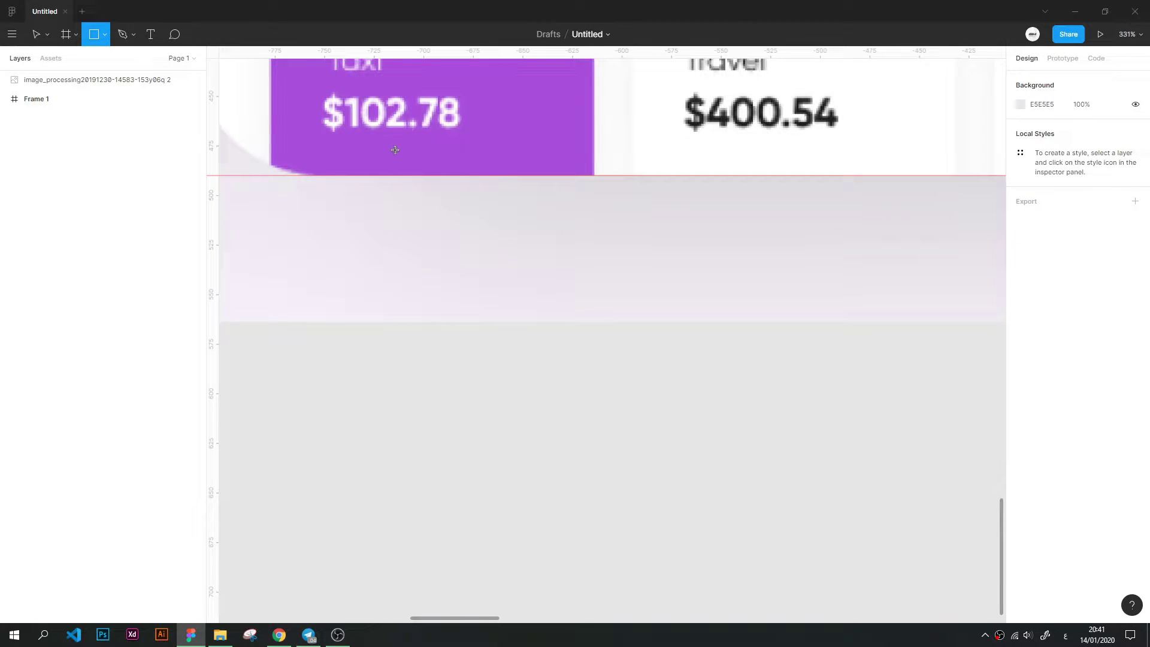
pyautogui.scroll(-2, 419, 168)
pyautogui.scroll(-2, 393, 172)
pyautogui.scroll(-5, 479, 149)
pyautogui.moveTo(586, 121); pyautogui.dragTo(504, 346)
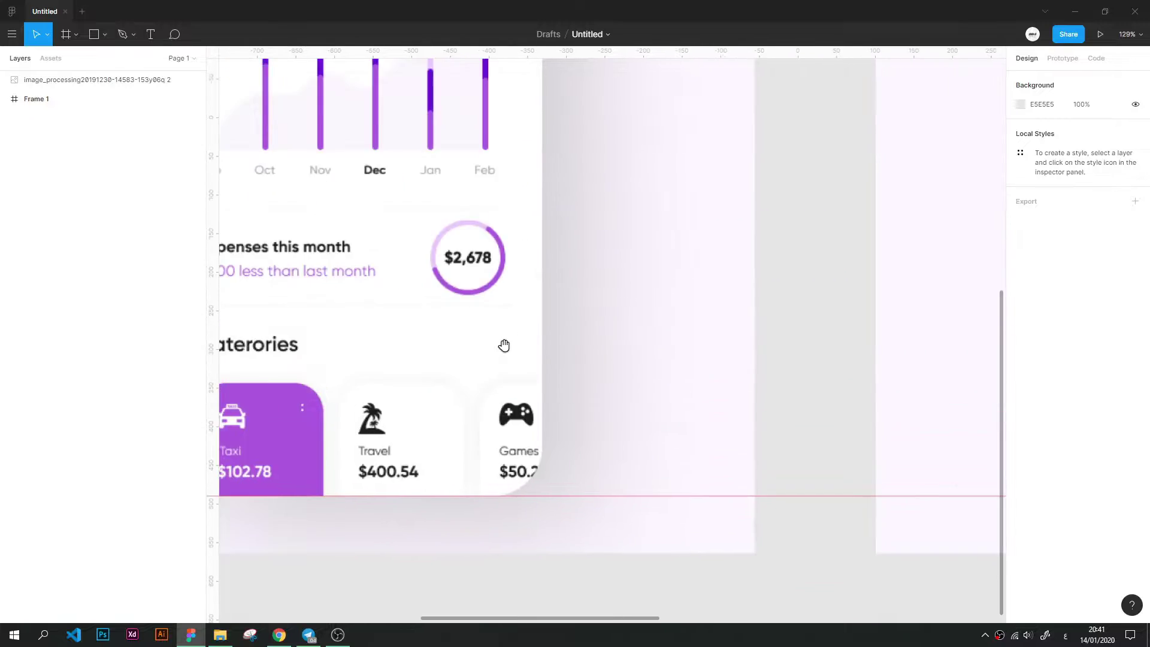
pyautogui.scroll(3, 509, 345)
pyautogui.scroll(-5, 503, 350)
pyautogui.moveTo(213, 257); pyautogui.dragTo(521, 296)
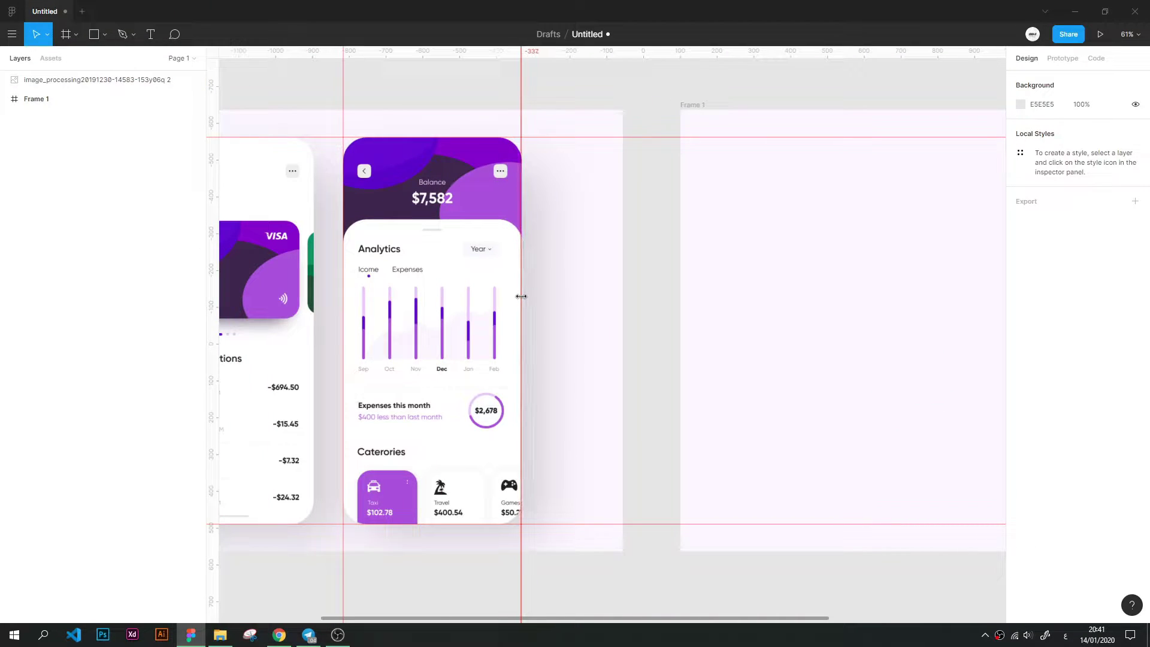
# Draw Frame 2 between the guides over the middle phone screen
pyautogui.scroll(3, 520, 258)
pyautogui.scroll(5, 516, 201)
pyautogui.scroll(-3, 514, 189)
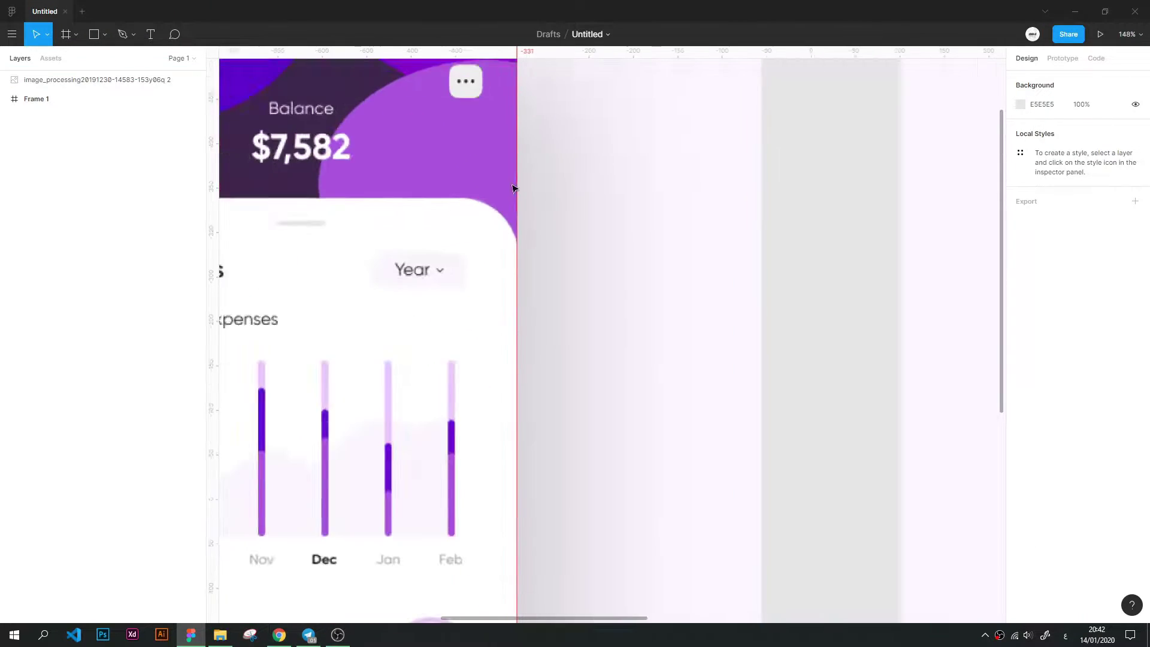
pyautogui.scroll(-3, 514, 188)
pyautogui.press('f')
pyautogui.moveTo(329, 108)
pyautogui.mouseDown()
pyautogui.moveTo(469, 296)
pyautogui.moveTo(508, 495)
pyautogui.mouseUp()
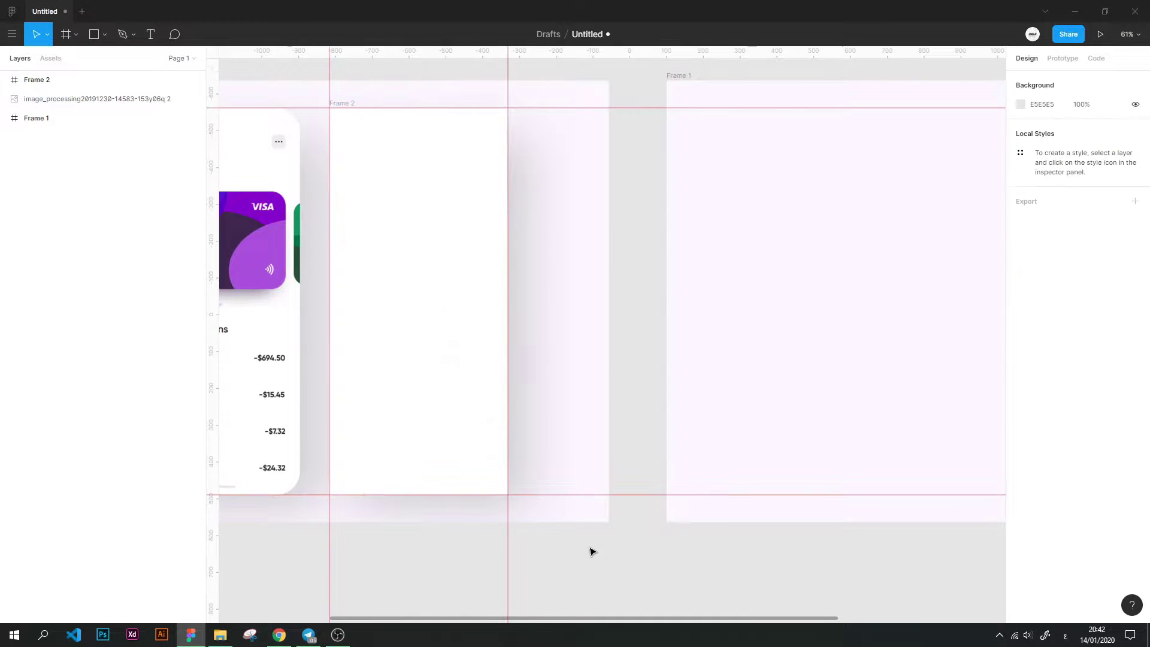
# Set the frame's white fill to 76% opacity and round its corners
pyautogui.click(1082, 342)
pyautogui.write('76')
pyautogui.press('Return')
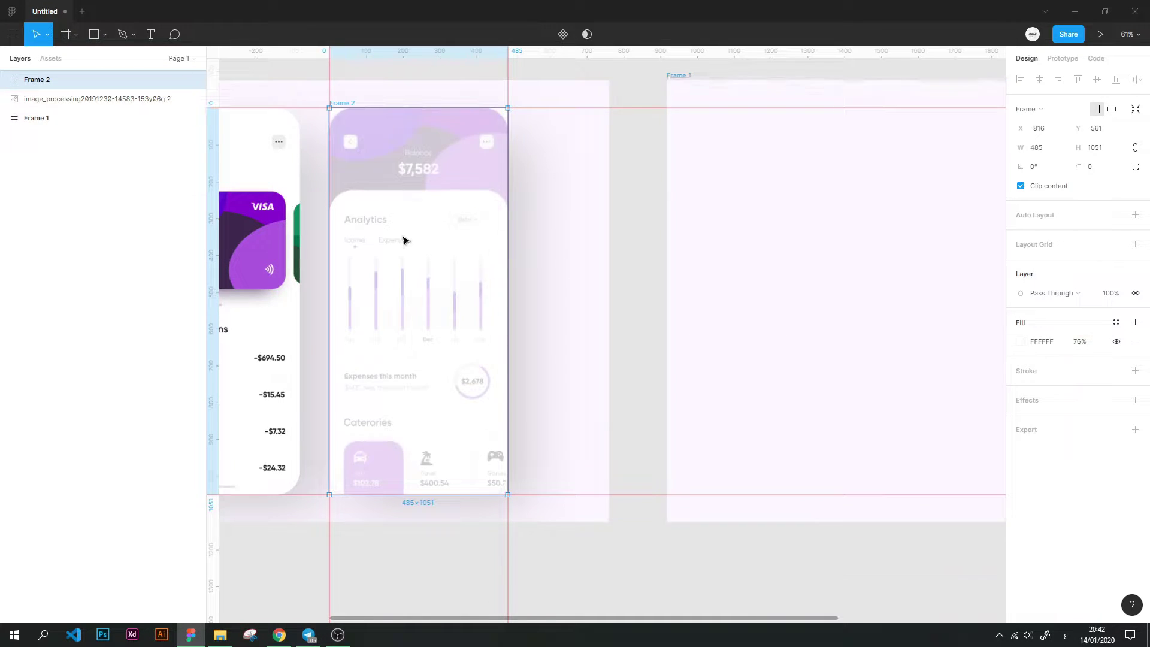
pyautogui.scroll(5, 403, 239)
pyautogui.scroll(3, 627, 177)
pyautogui.click(1096, 167)
pyautogui.write('25')
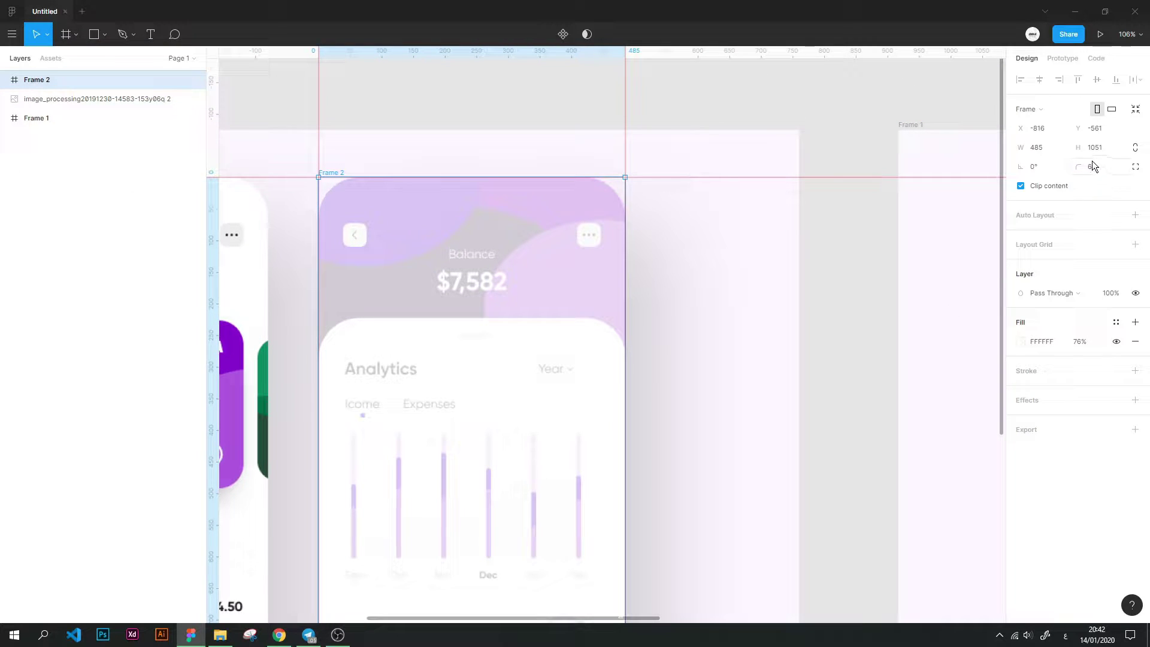
# Move Frame 2 inside Frame 1
pyautogui.scroll(-5, 811, 174)
pyautogui.click(811, 133)
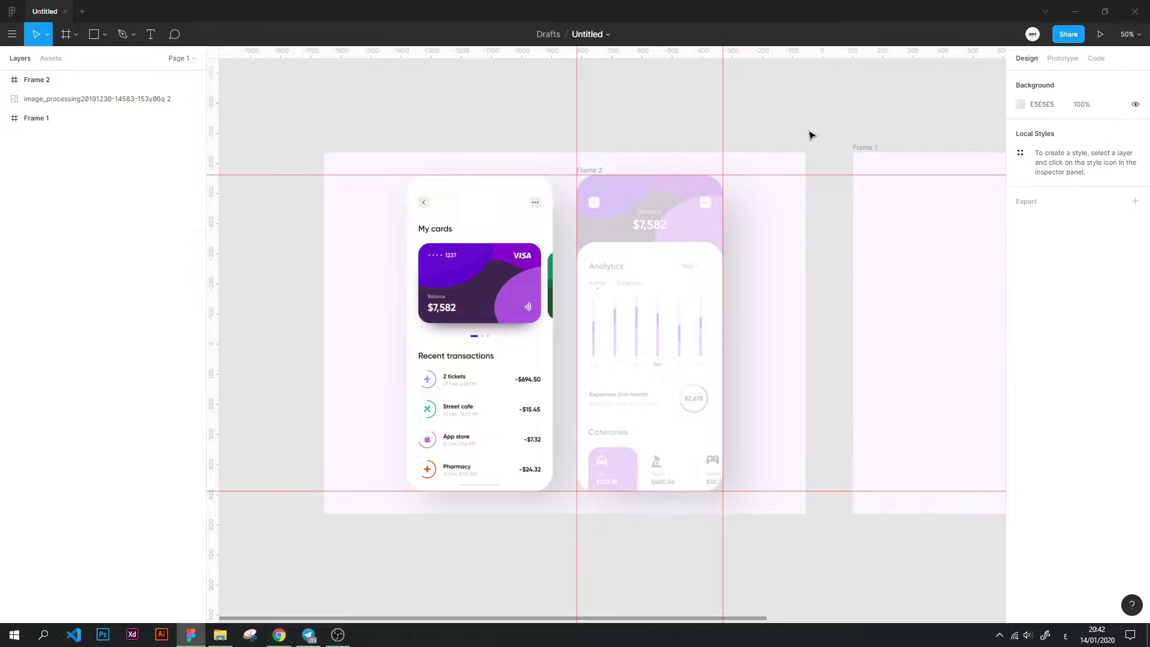
pyautogui.moveTo(778, 238); pyautogui.dragTo(568, 242)
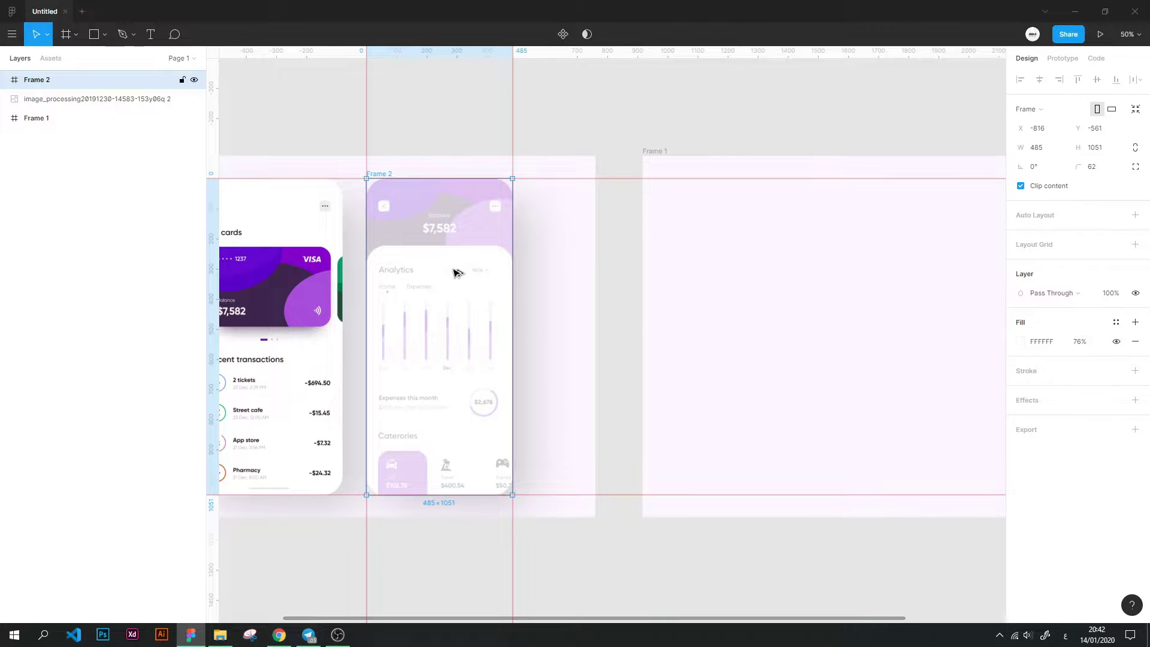
pyautogui.moveTo(458, 272); pyautogui.dragTo(795, 272)
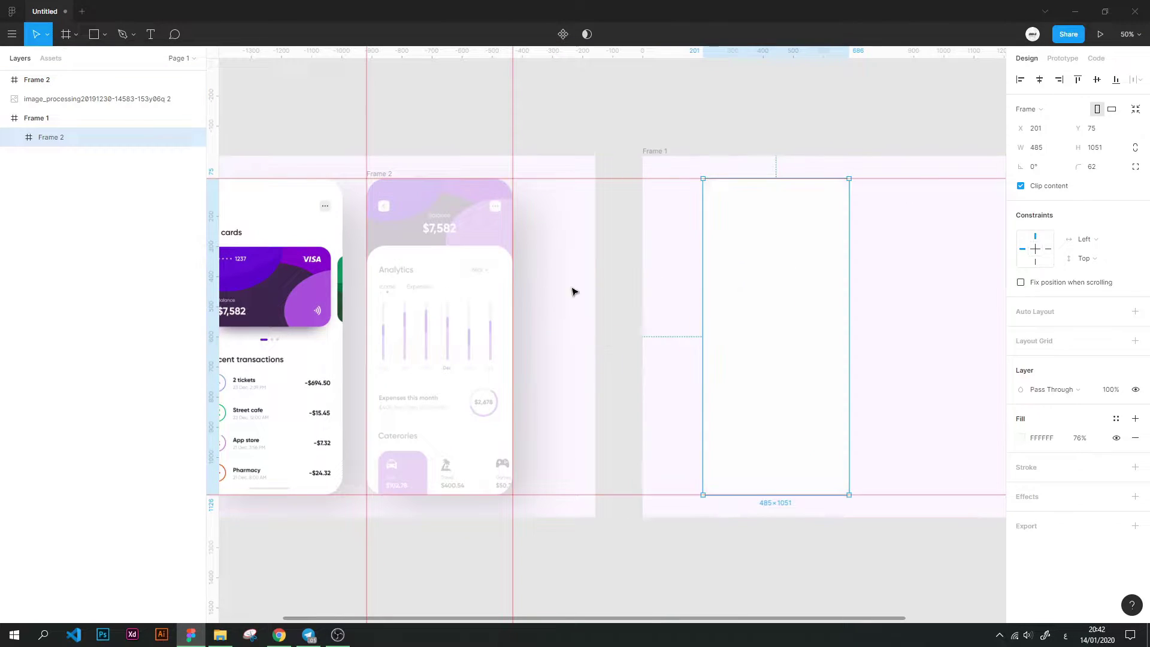
# Apply a layered SmoothShadow drop shadow to the card with reduced alpha
pyautogui.click(746, 250)
pyautogui.hotkey('ctrl', 'alt', 'p')
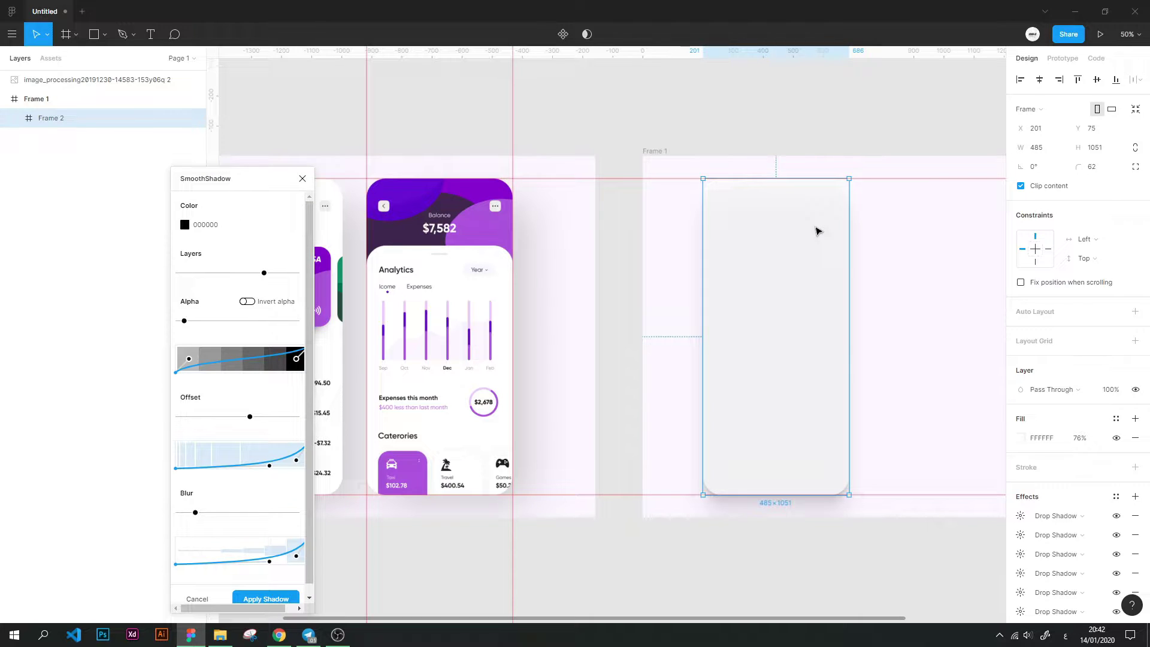
pyautogui.click(253, 415)
pyautogui.moveTo(184, 320)
pyautogui.mouseDown()
pyautogui.moveTo(195, 322)
pyautogui.moveTo(180, 324)
pyautogui.mouseUp()
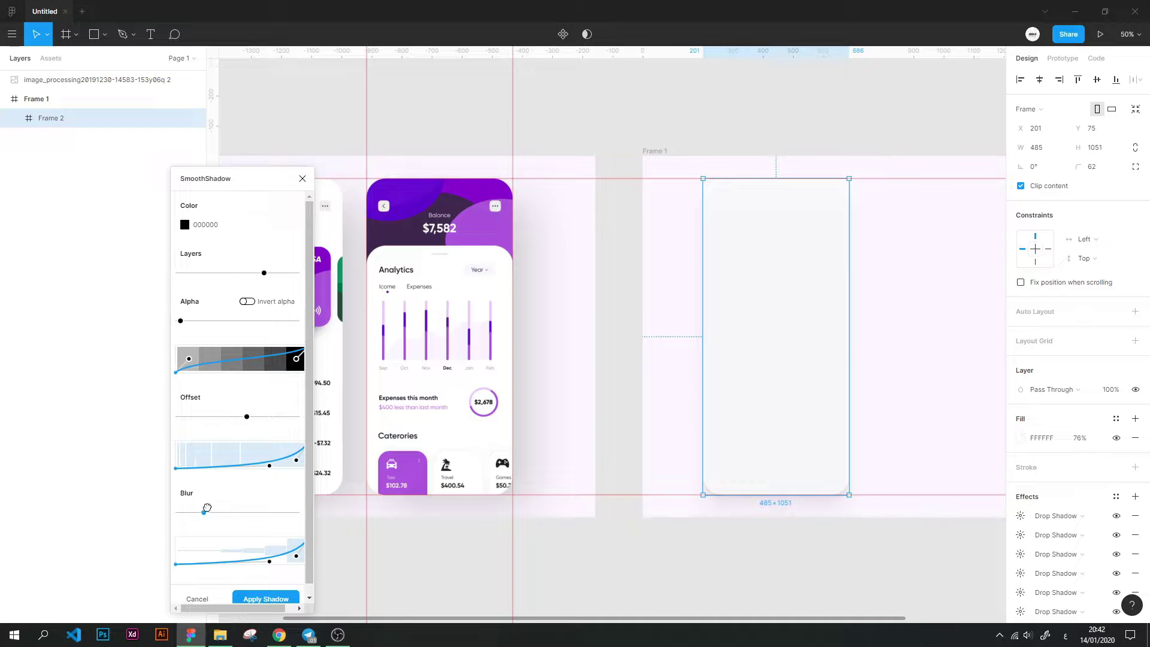
pyautogui.click(259, 599)
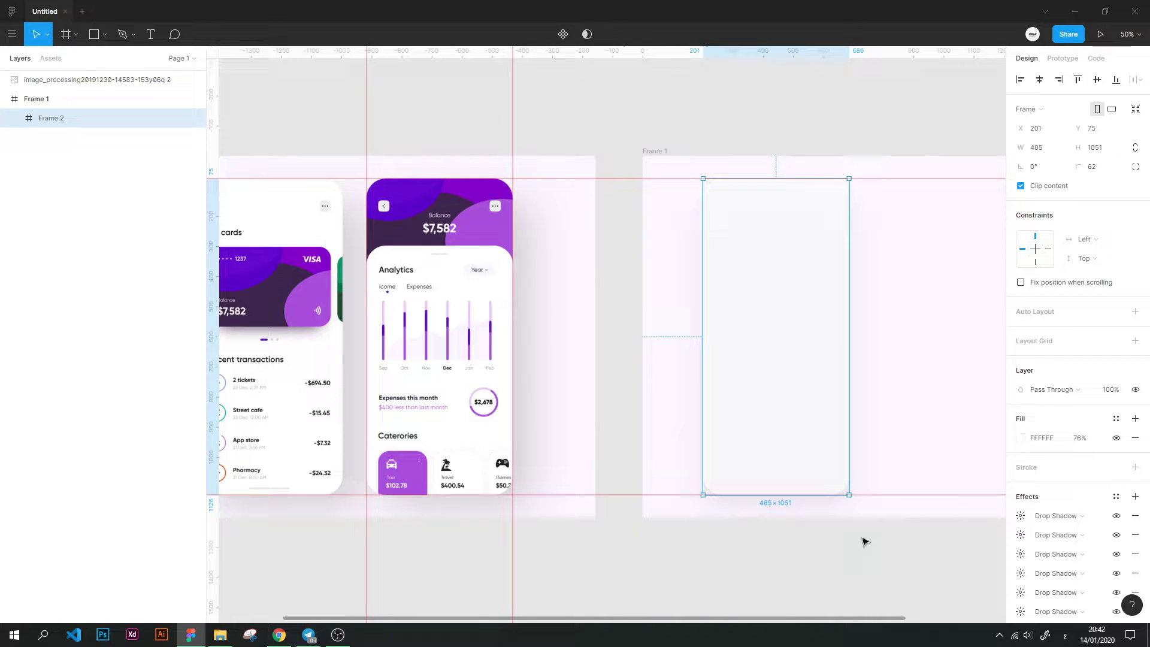
# Set the card's fill opacity to 100%
pyautogui.click(1081, 438)
pyautogui.write('100')
pyautogui.press('Return')
pyautogui.click(799, 590)
# Delete the horizontal and vertical ruler guides
pyautogui.moveTo(631, 495); pyautogui.dragTo(670, 457)
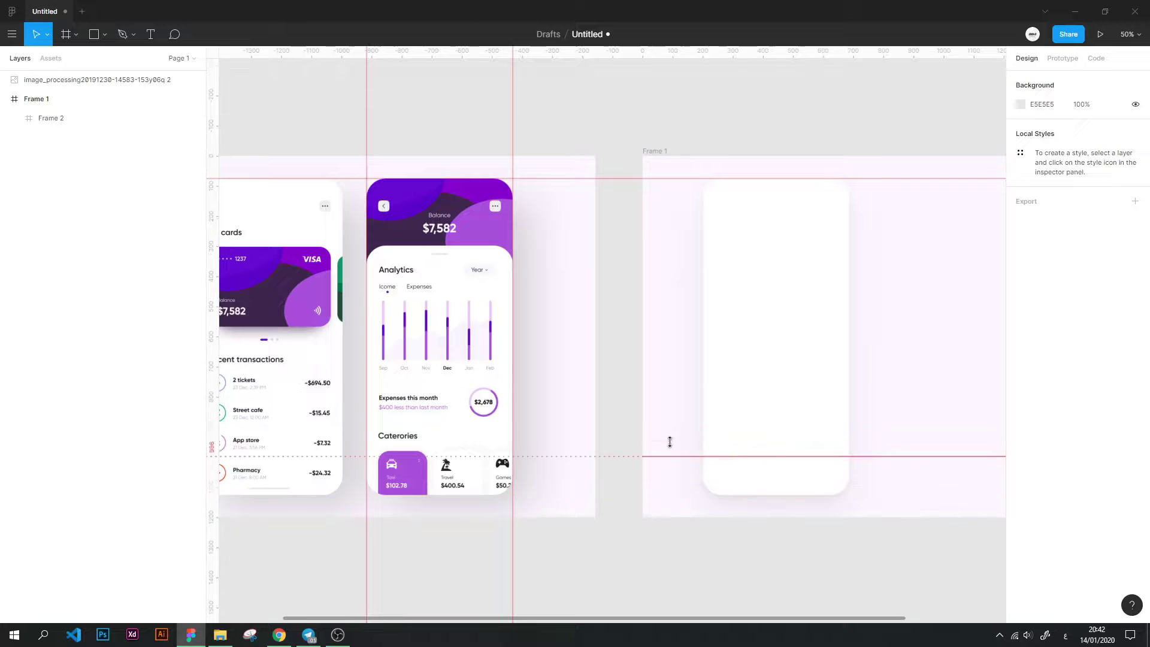
pyautogui.press('Delete')
pyautogui.click(580, 178)
pyautogui.press('Delete')
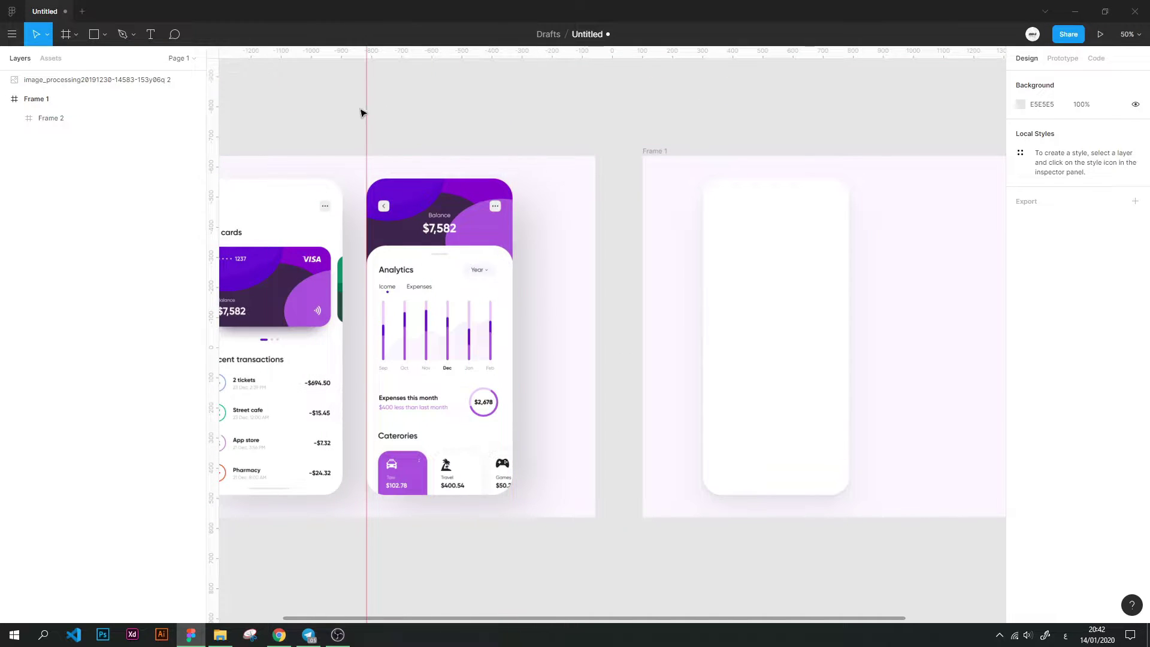
pyautogui.moveTo(367, 113); pyautogui.dragTo(213, 113)
pyautogui.hscroll(5, 444, 102)
# Duplicate the card 215 px to its right as Frame 3
pyautogui.keyDown('alt'); pyautogui.moveTo(527, 267); pyautogui.dragTo(736, 277); pyautogui.keyUp('alt')
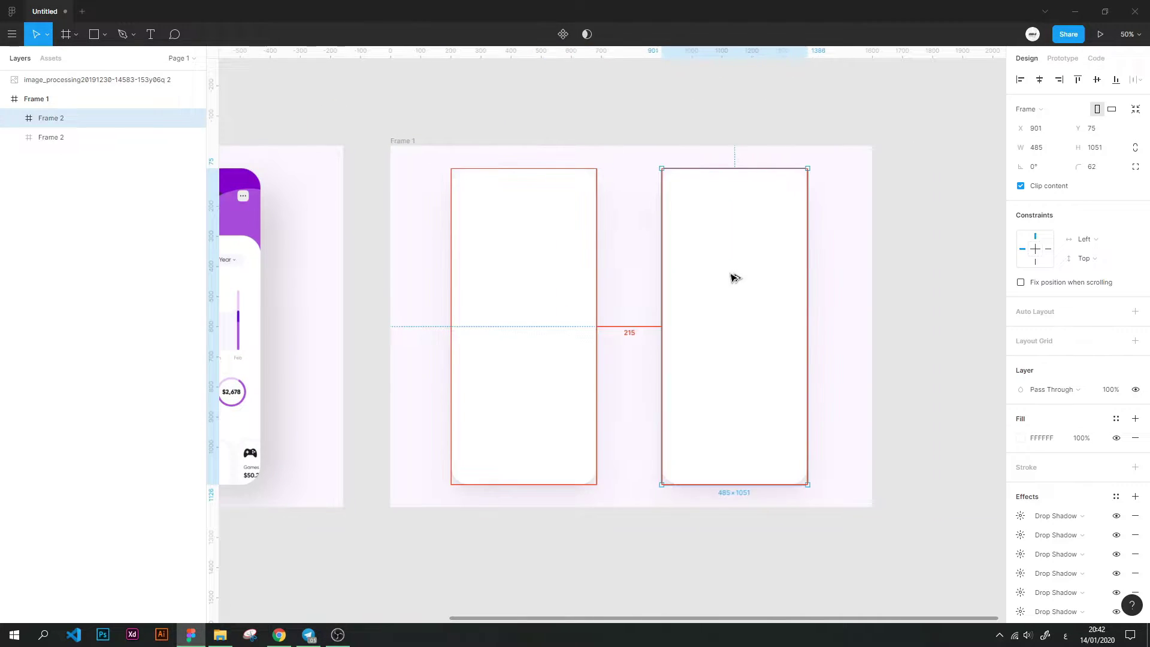
pyautogui.click(620, 144)
pyautogui.moveTo(309, 181); pyautogui.dragTo(469, 181)
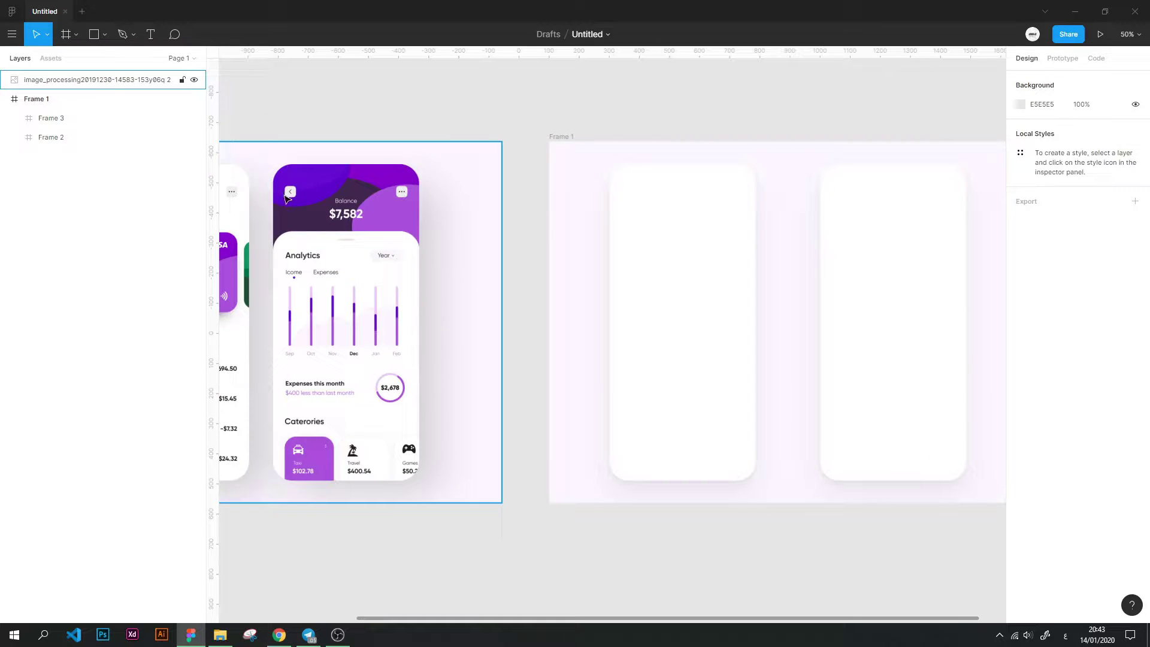
pyautogui.keyDown('ctrl'); pyautogui.scroll(5, 755, 264); pyautogui.keyUp('ctrl')
pyautogui.keyDown('ctrl'); pyautogui.scroll(-5, 714, 241); pyautogui.keyUp('ctrl')
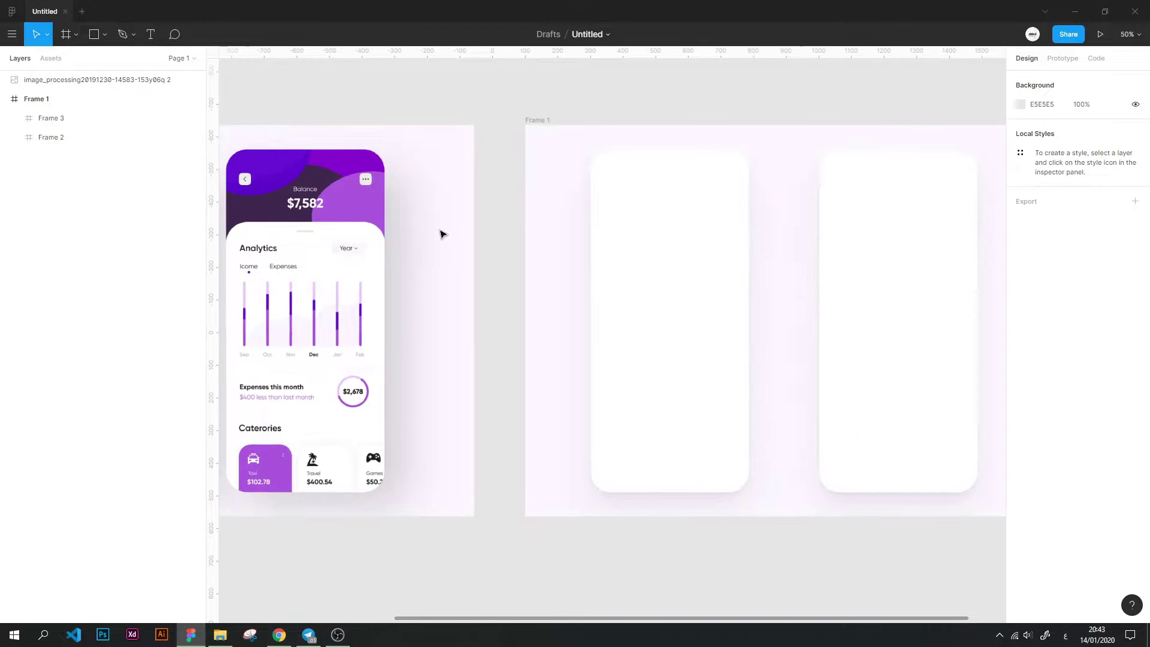
pyautogui.keyDown('ctrl'); pyautogui.scroll(1, 546, 241); pyautogui.keyUp('ctrl')
pyautogui.keyDown('ctrl'); pyautogui.scroll(1, 632, 243); pyautogui.keyUp('ctrl')
# Hide Frame 2's drop shadow effects, and some of Frame 3's, so it sits flat
pyautogui.click(653, 222)
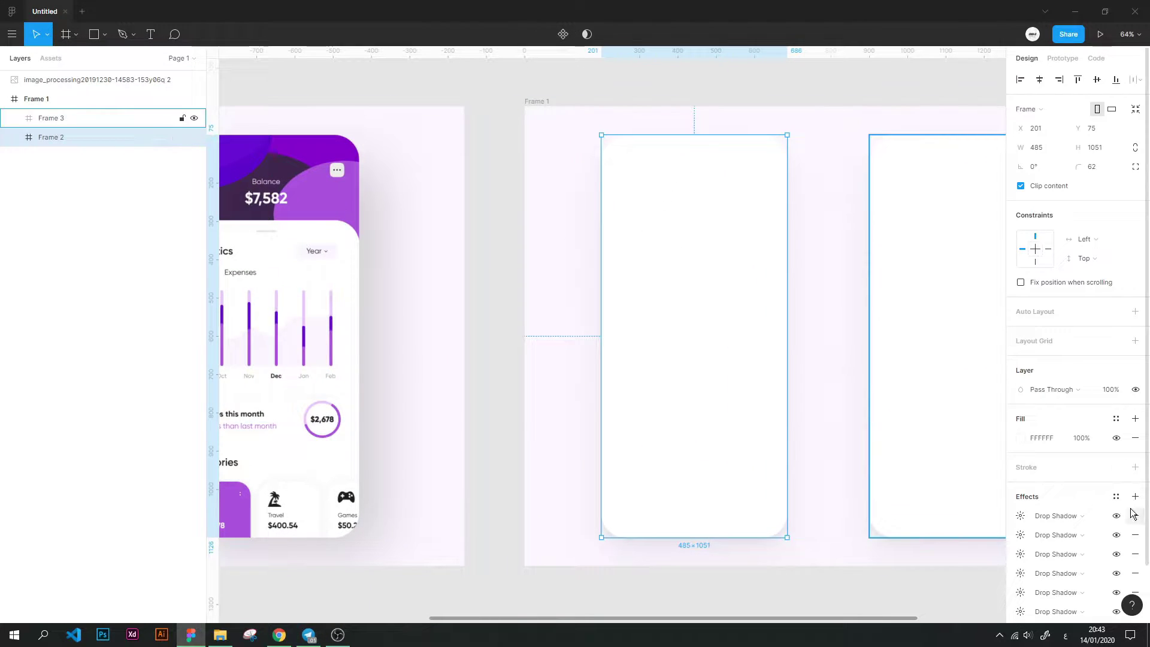
pyautogui.click(893, 609)
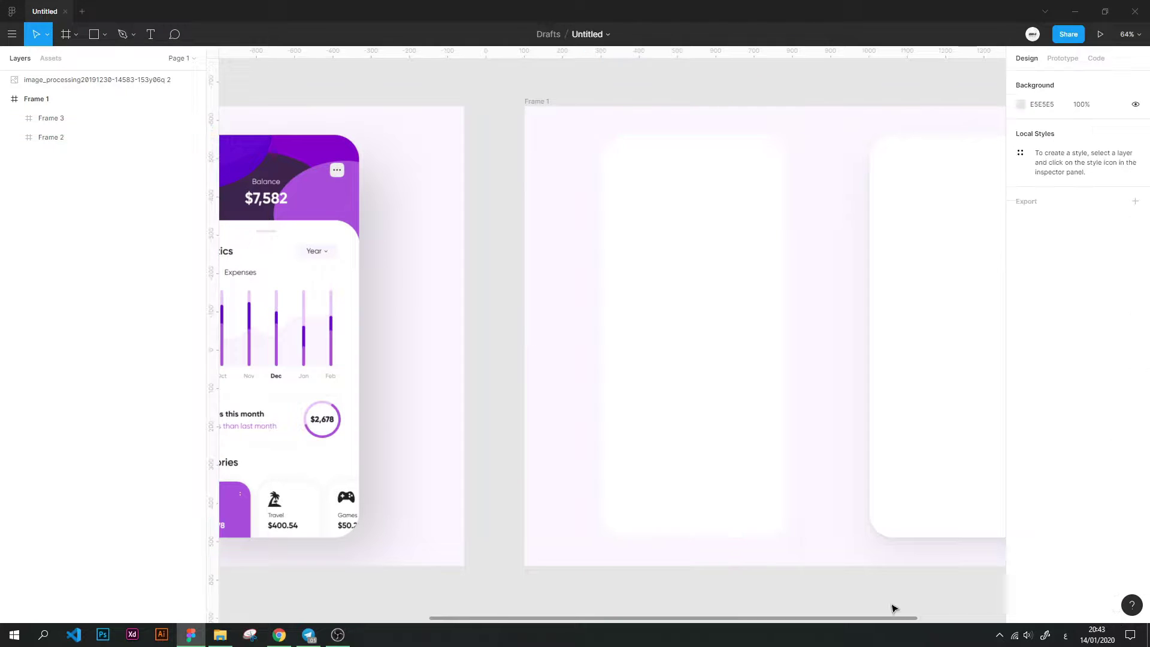
pyautogui.hscroll(5, 893, 609)
pyautogui.click(699, 380)
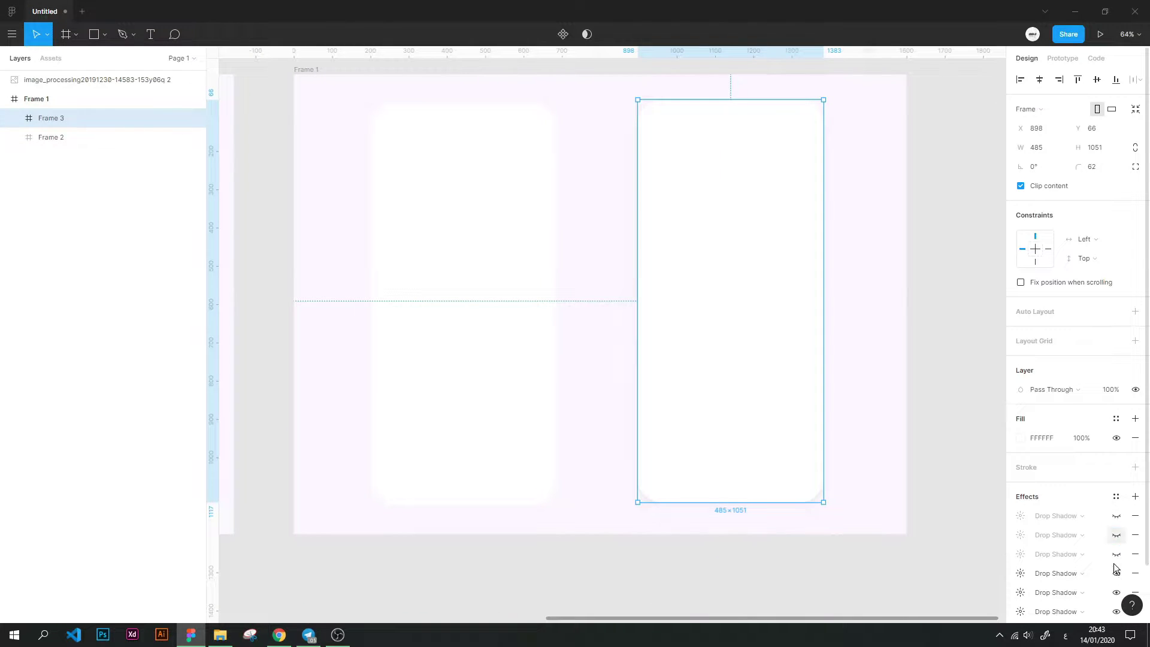
pyautogui.click(855, 593)
pyautogui.hscroll(-3, 791, 529)
pyautogui.click(642, 354)
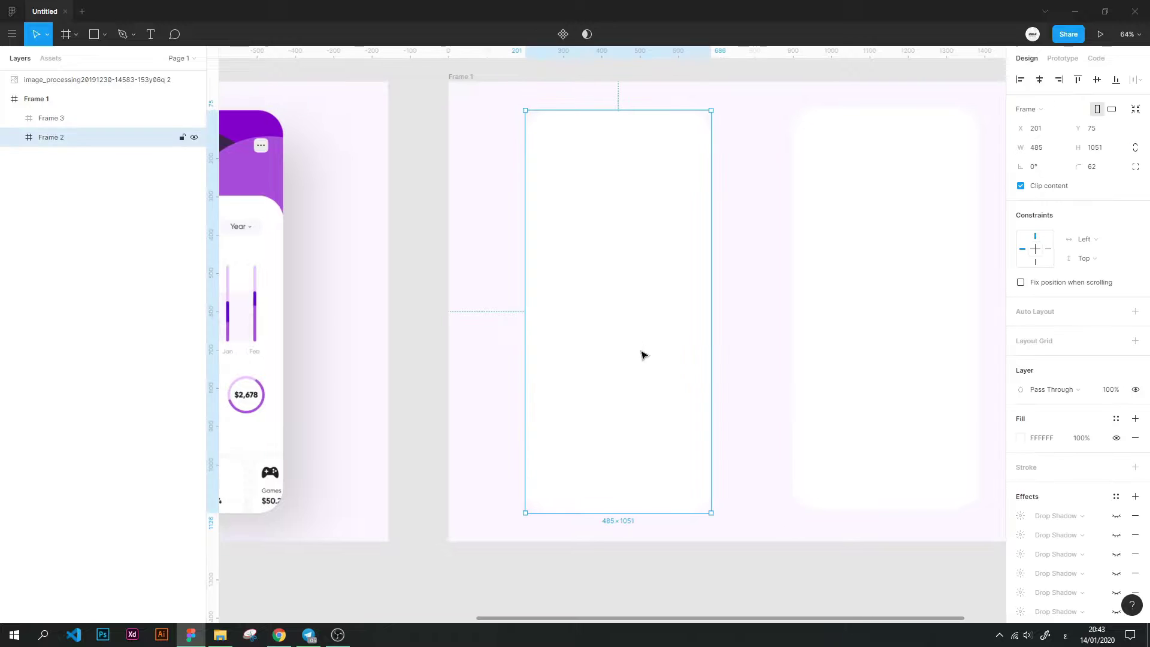
pyautogui.click(598, 572)
pyautogui.hscroll(-3, 652, 526)
pyautogui.click(737, 326)
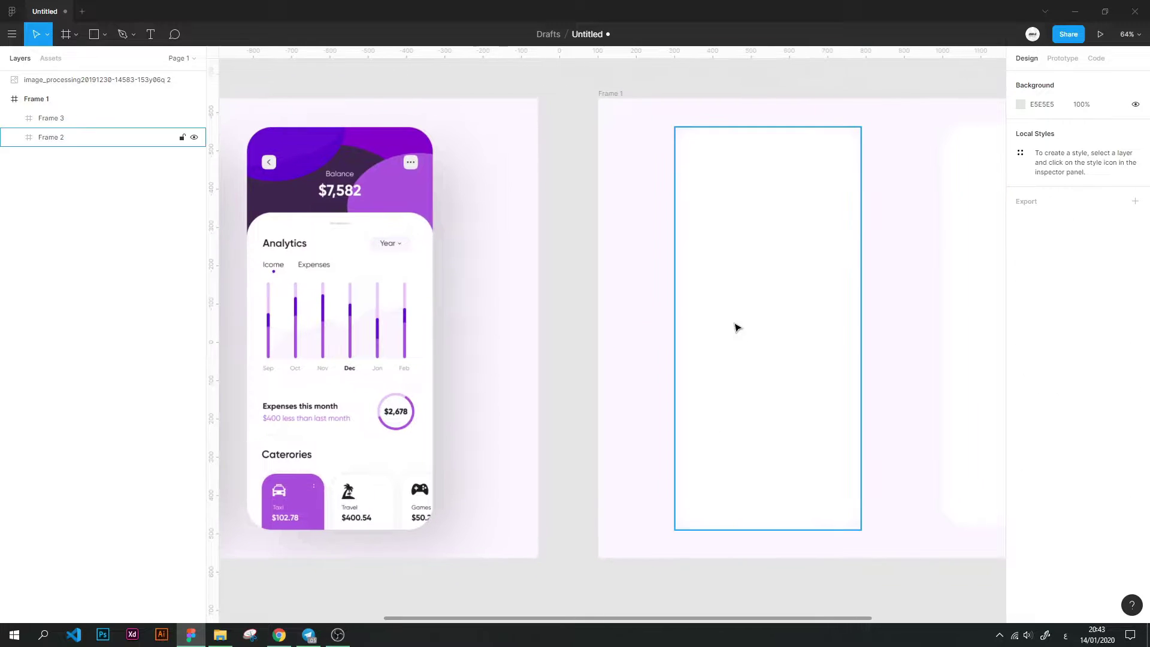
# Draw Rectangle 1 over the left card and nest it inside Frame 2
pyautogui.press('r')
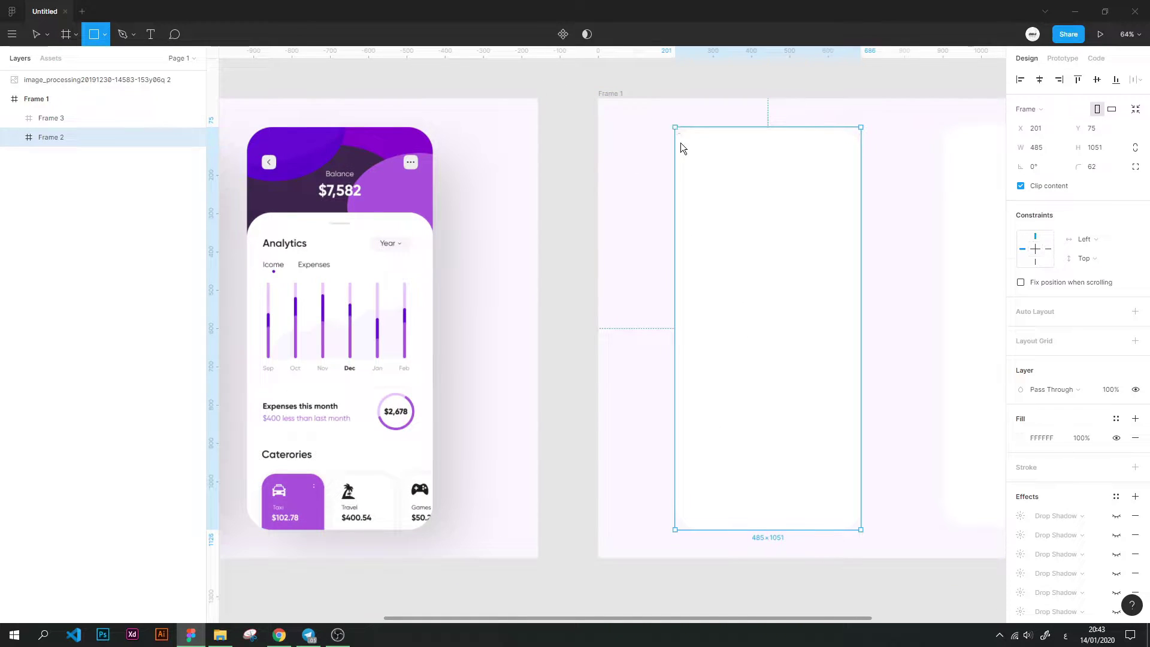
pyautogui.moveTo(676, 125); pyautogui.dragTo(861, 529)
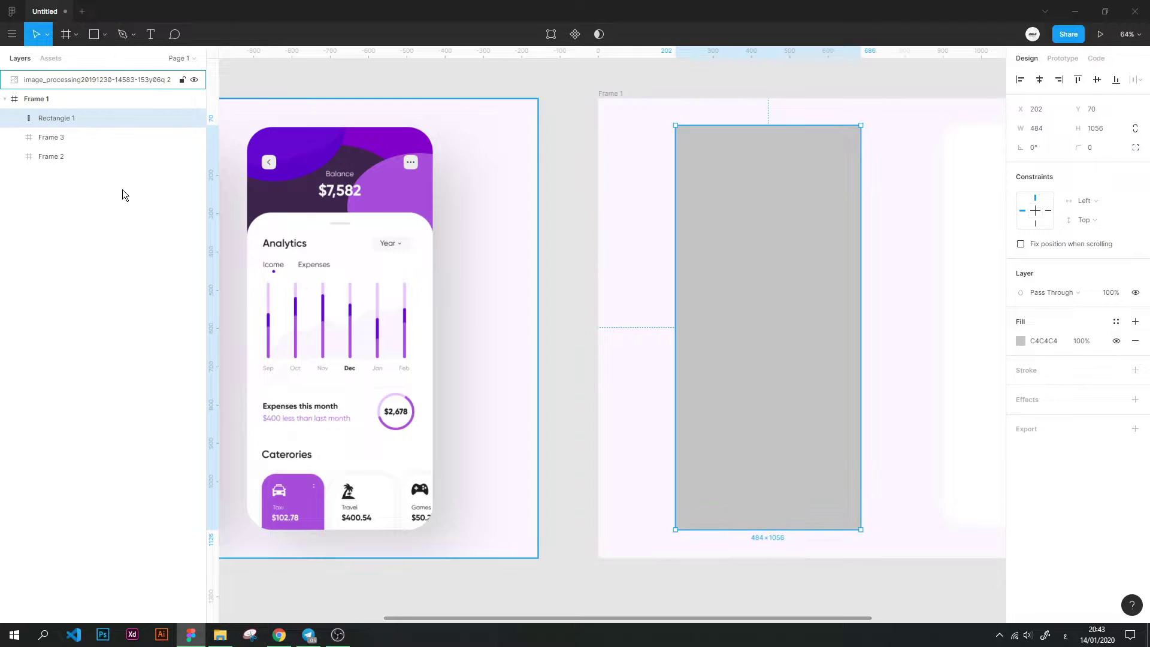
pyautogui.moveTo(60, 118)
pyautogui.mouseDown()
pyautogui.moveTo(82, 165)
pyautogui.moveTo(61, 142)
pyautogui.mouseUp()
pyautogui.click(596, 233)
pyautogui.click(753, 162)
pyautogui.scroll(5, 779, 147)
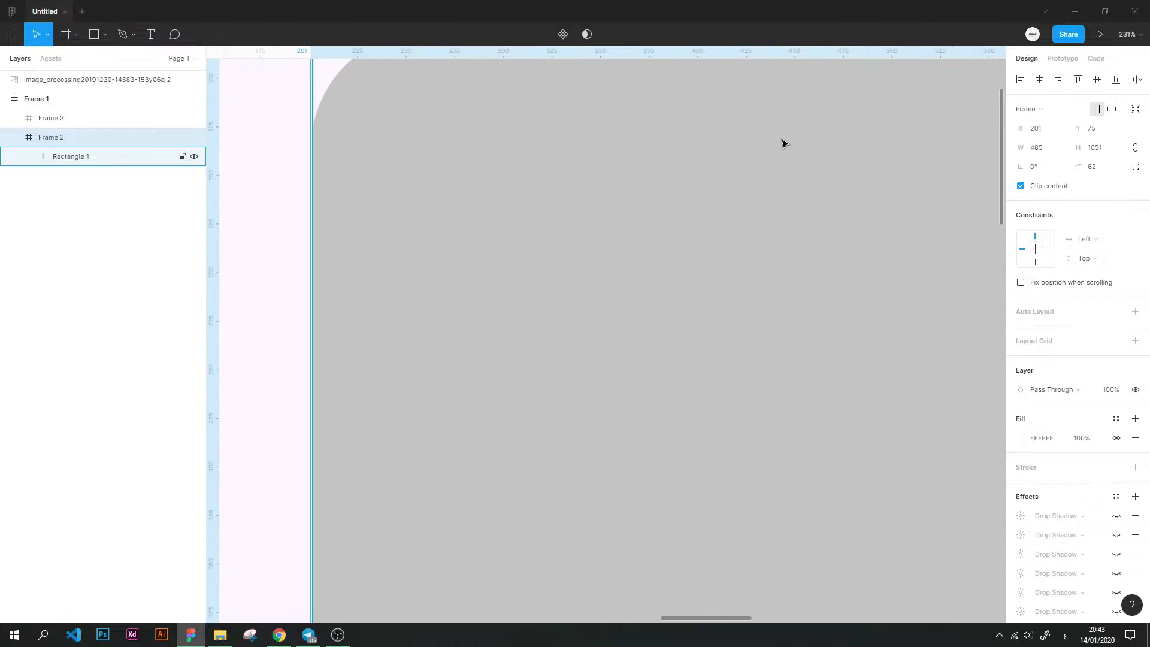
pyautogui.scroll(3, 749, 240)
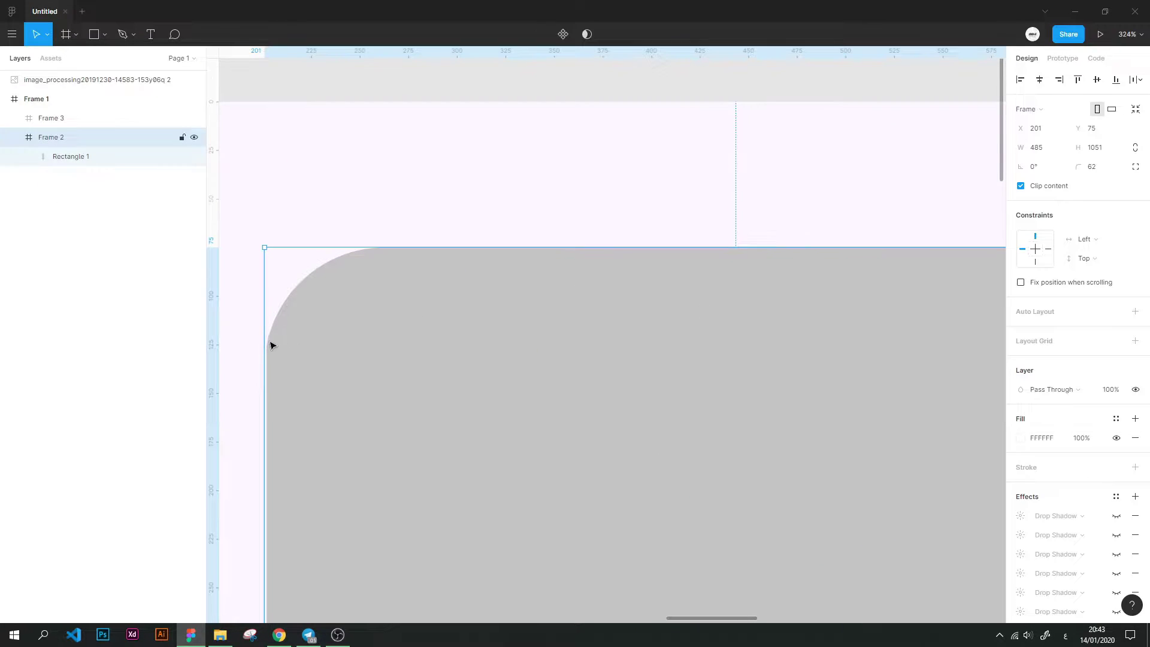
# Align Rectangle 1 to the frame's top-left corner at X 0, Y 0
pyautogui.click(299, 349)
pyautogui.moveTo(261, 340); pyautogui.dragTo(263, 337)
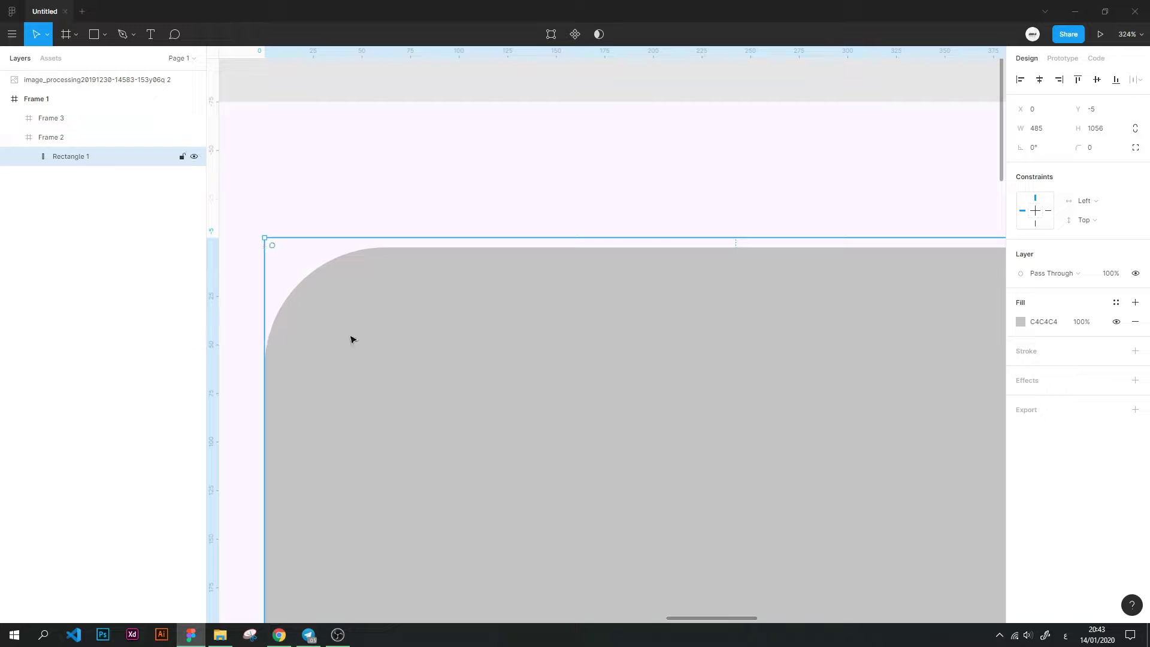
pyautogui.moveTo(426, 238); pyautogui.dragTo(426, 247)
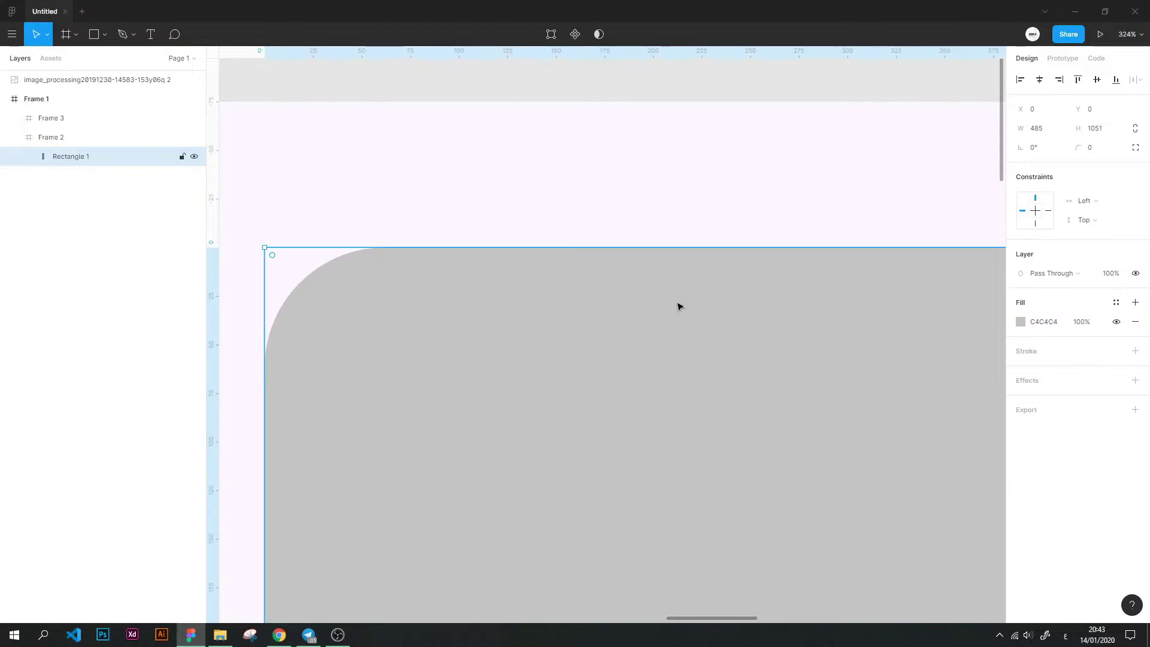
pyautogui.moveTo(678, 307); pyautogui.dragTo(406, 300)
pyautogui.scroll(-5, 587, 314)
pyautogui.scroll(-5, 657, 316)
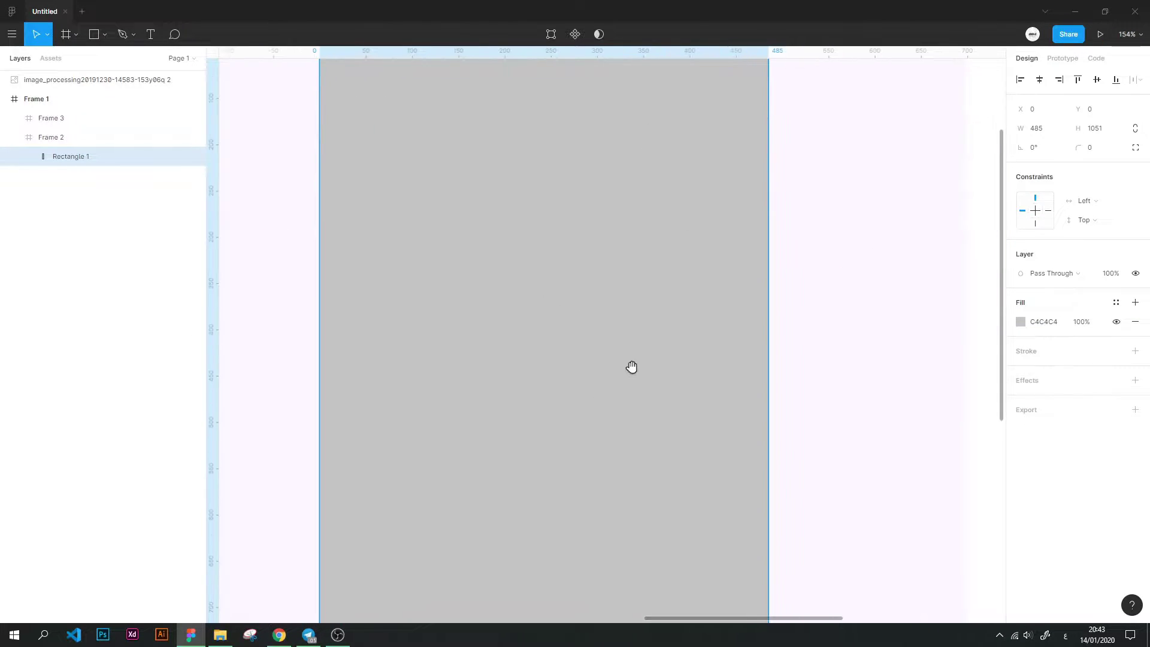
pyautogui.scroll(-3, 632, 367)
pyautogui.scroll(-5, 857, 295)
pyautogui.scroll(-3, 857, 290)
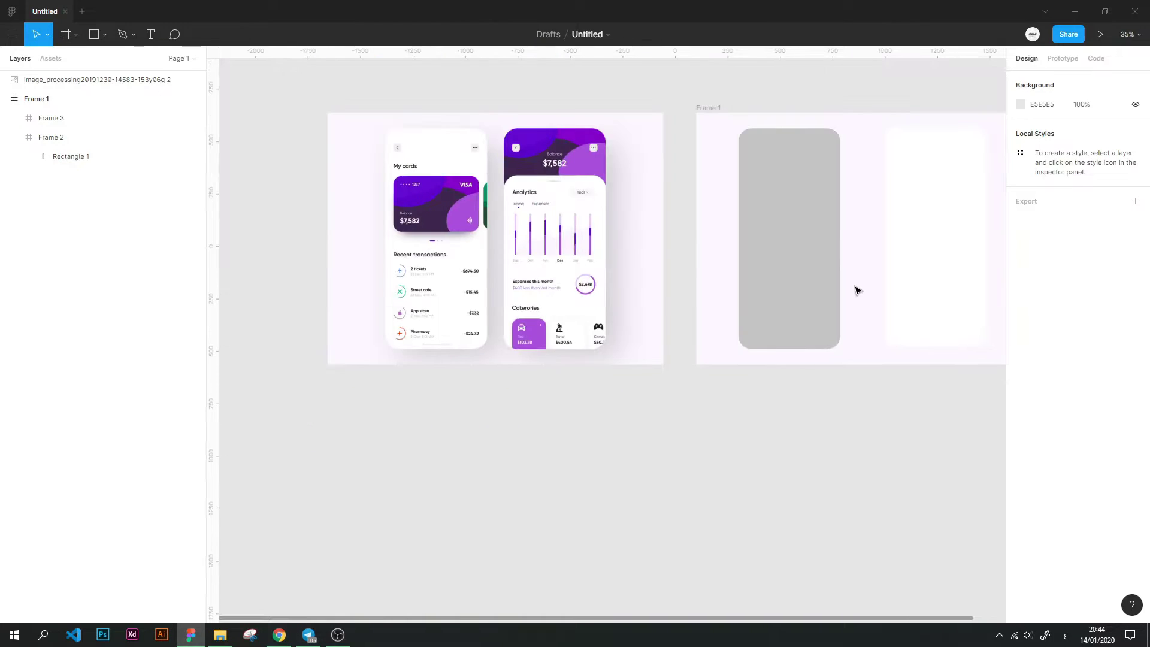
# Shorten the rectangle from the top to a new guide and round its corners to 62
pyautogui.click(764, 209)
pyautogui.click(97, 154)
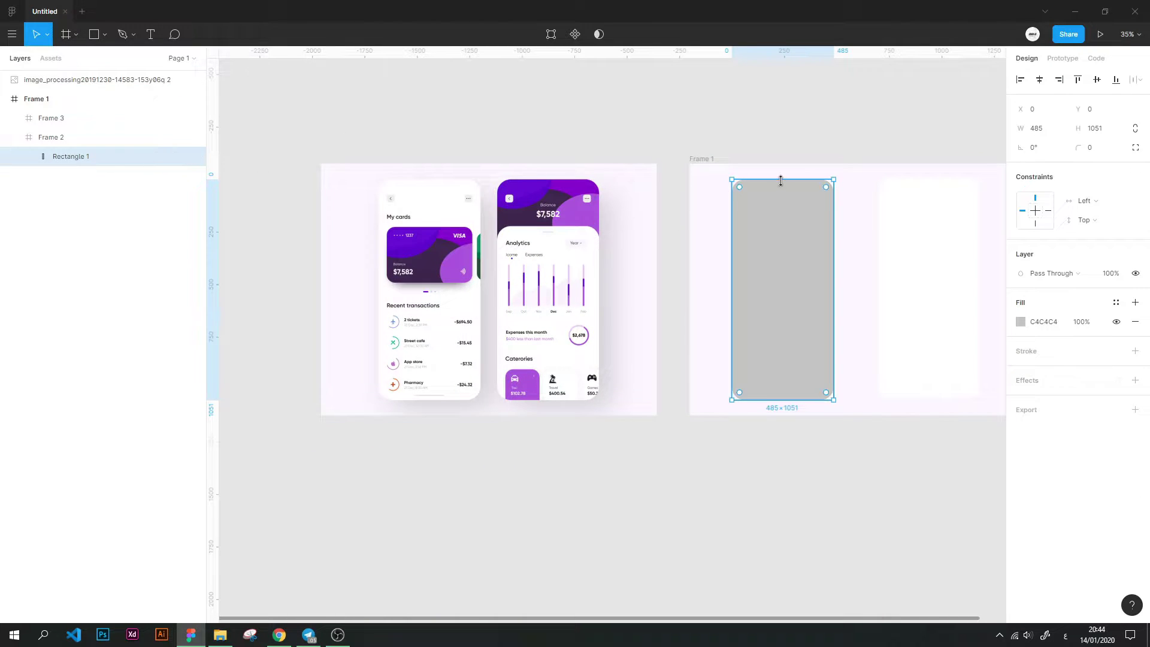
pyautogui.moveTo(781, 180); pyautogui.dragTo(780, 231)
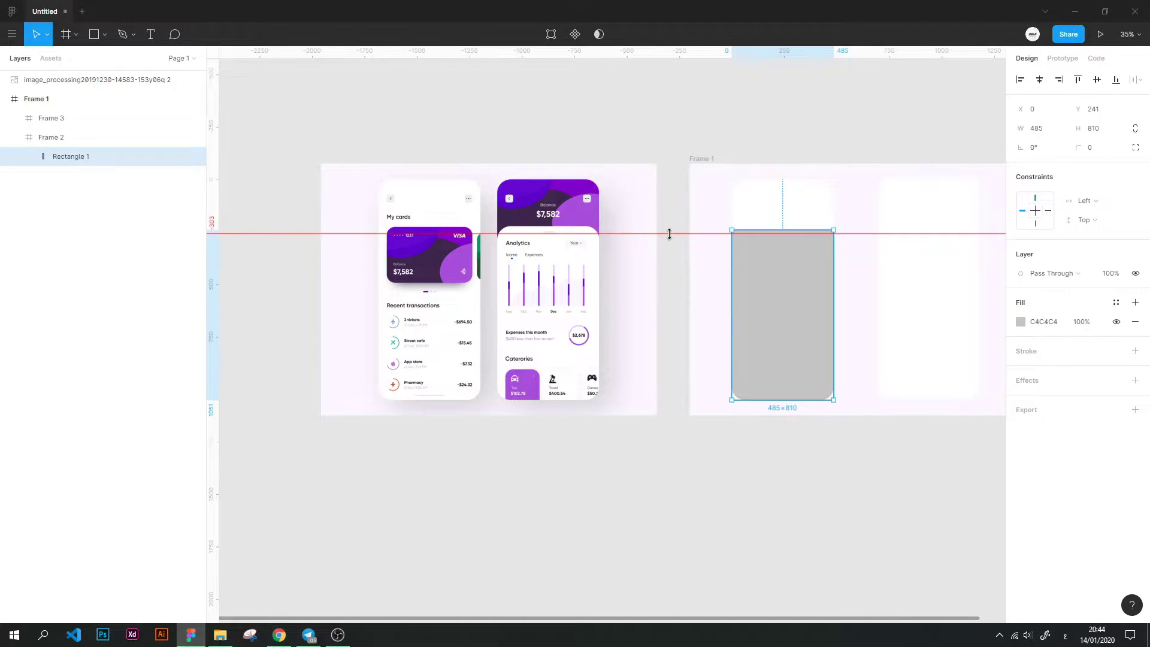
pyautogui.moveTo(763, 56); pyautogui.dragTo(676, 226)
pyautogui.scroll(3, 831, 267)
pyautogui.scroll(2, 830, 267)
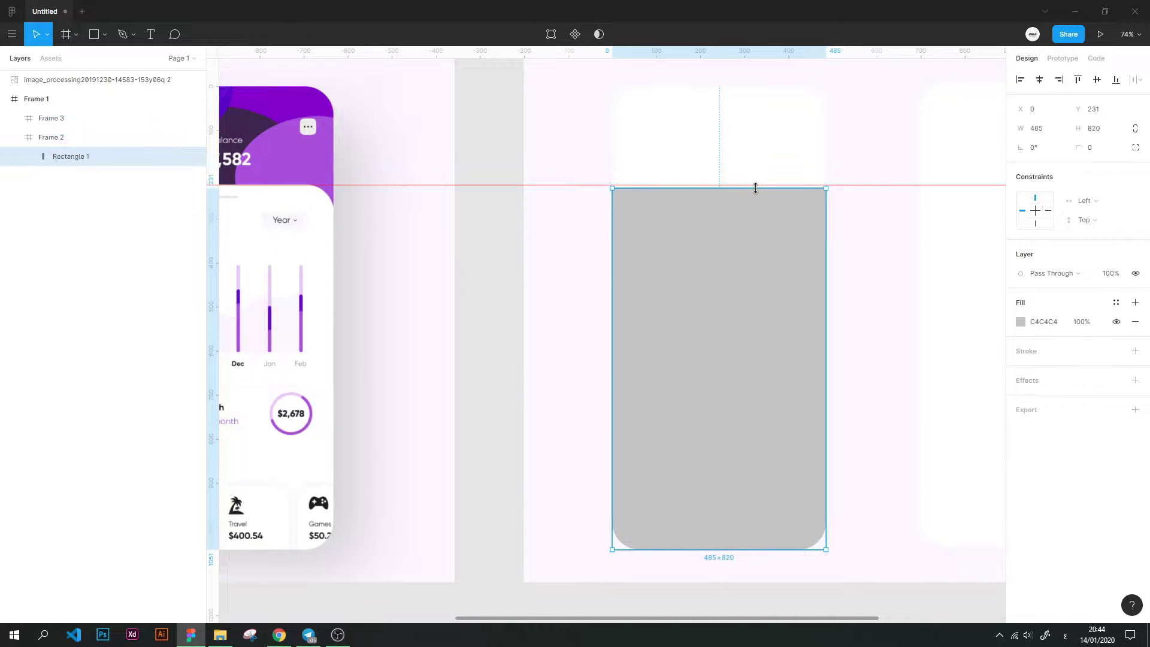
pyautogui.moveTo(621, 199); pyautogui.dragTo(644, 217)
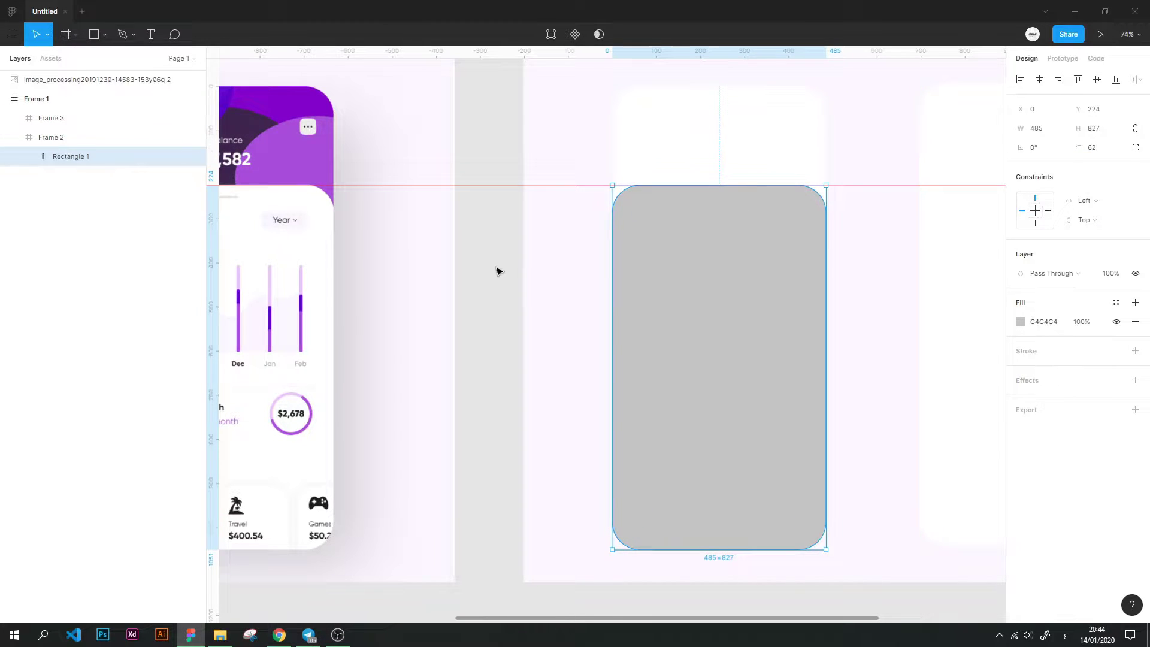
# Give Rectangle 1 a white FFFFFF fill
pyautogui.click(727, 331)
pyautogui.click(1021, 323)
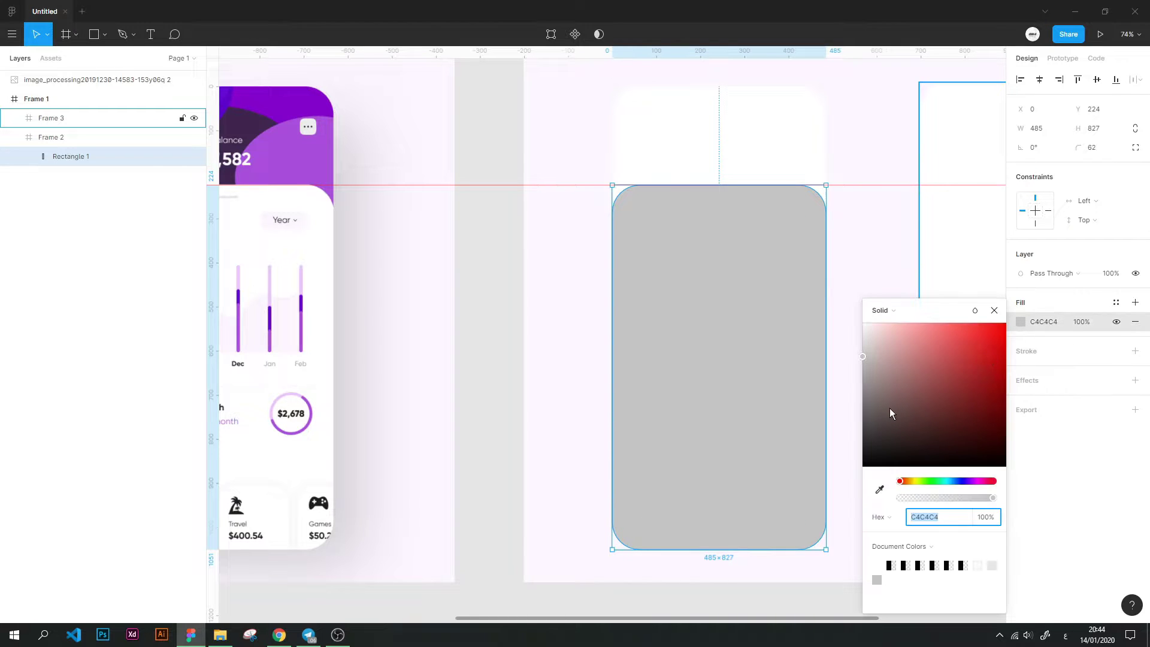
pyautogui.click(876, 487)
pyautogui.click(542, 286)
pyautogui.press('Escape')
pyautogui.click(678, 269)
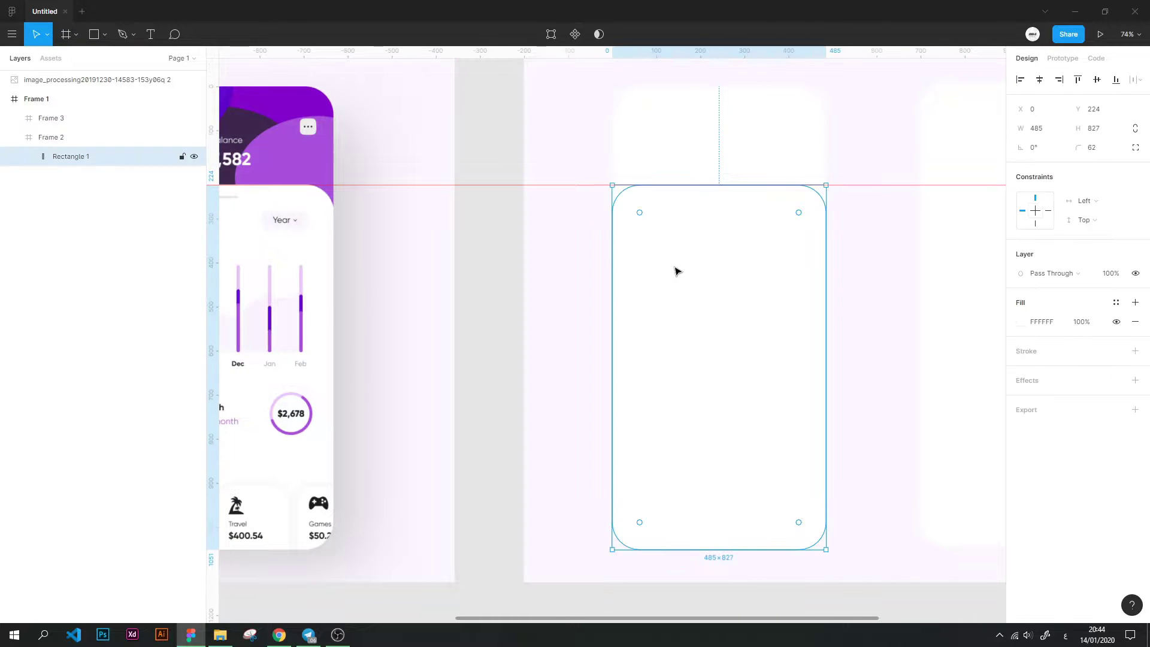
pyautogui.click(539, 224)
pyautogui.moveTo(539, 224); pyautogui.dragTo(600, 324)
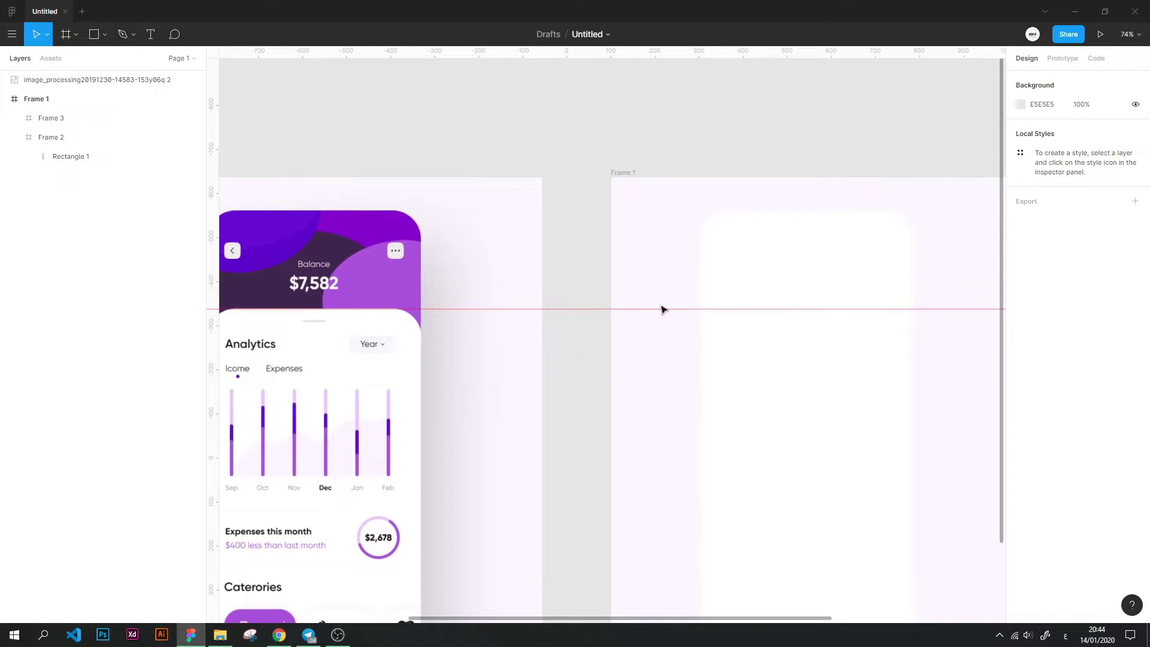
# Draw Rectangle 2 across the top of Frame 2, nested inside it, 299 tall
pyautogui.click(749, 258)
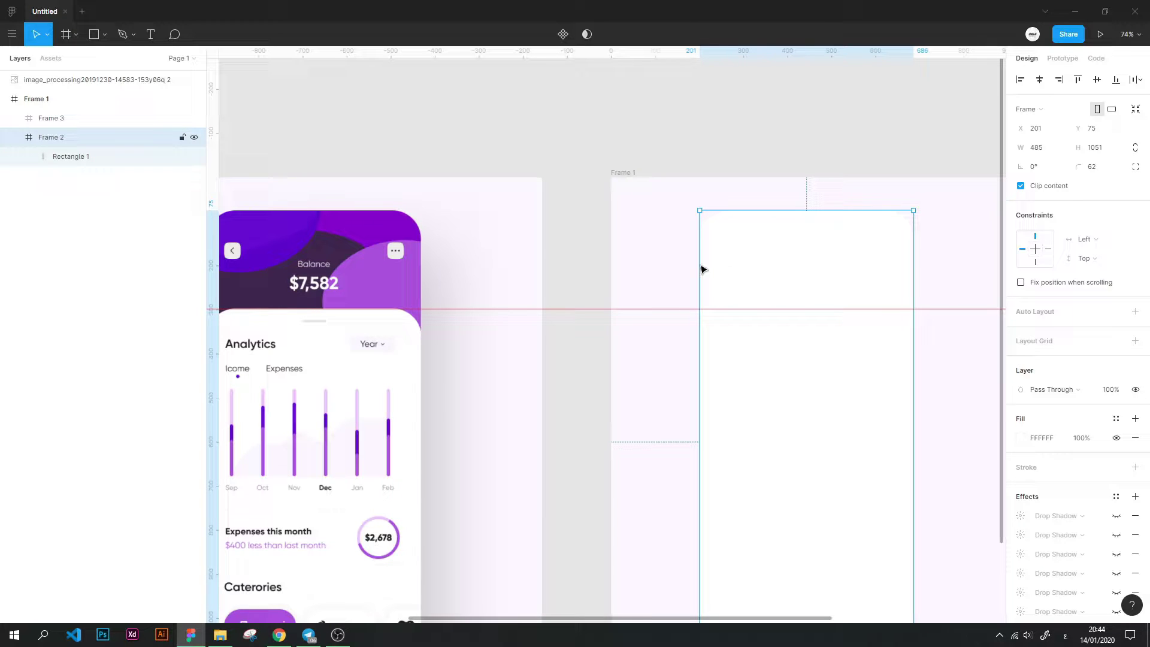
pyautogui.click(96, 35)
pyautogui.moveTo(914, 214); pyautogui.dragTo(701, 307)
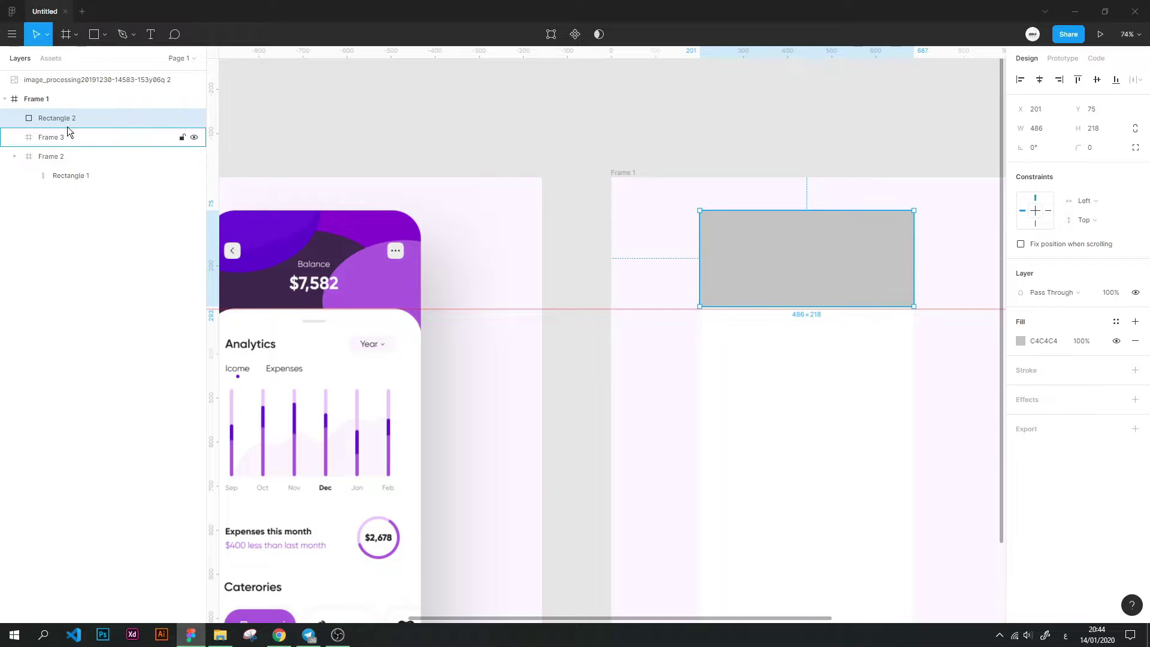
pyautogui.moveTo(60, 118)
pyautogui.mouseDown()
pyautogui.moveTo(56, 171)
pyautogui.moveTo(93, 180)
pyautogui.mouseUp()
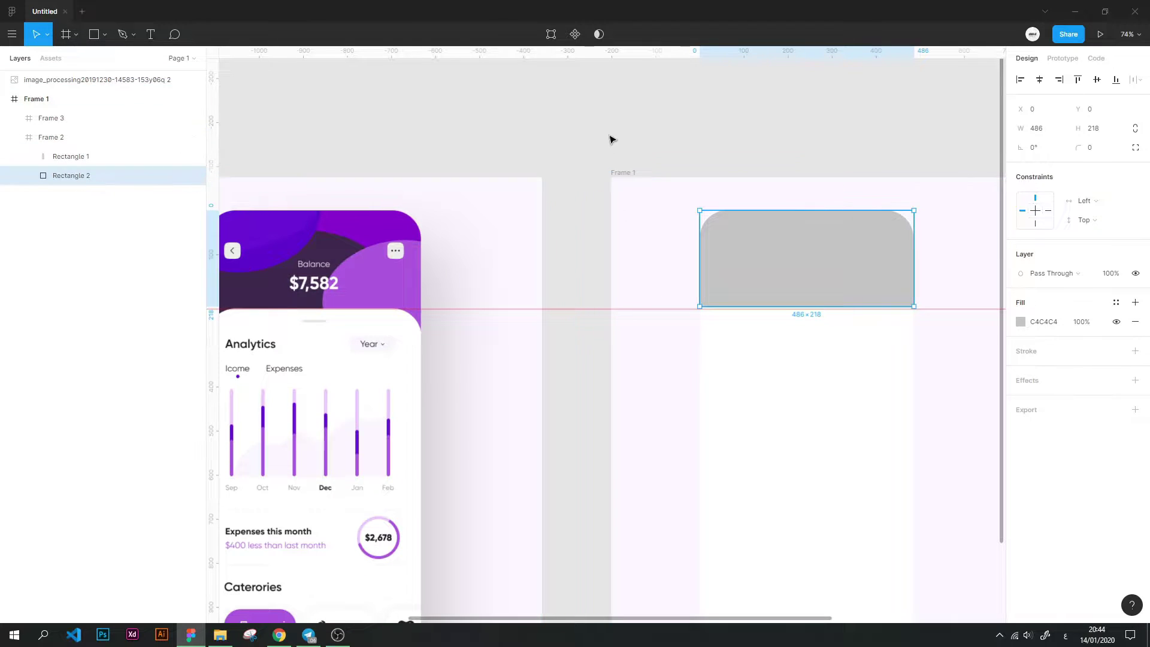
pyautogui.moveTo(815, 315); pyautogui.dragTo(814, 343)
# Fill the header rectangle with purple sampled from the reference header
pyautogui.click(514, 167)
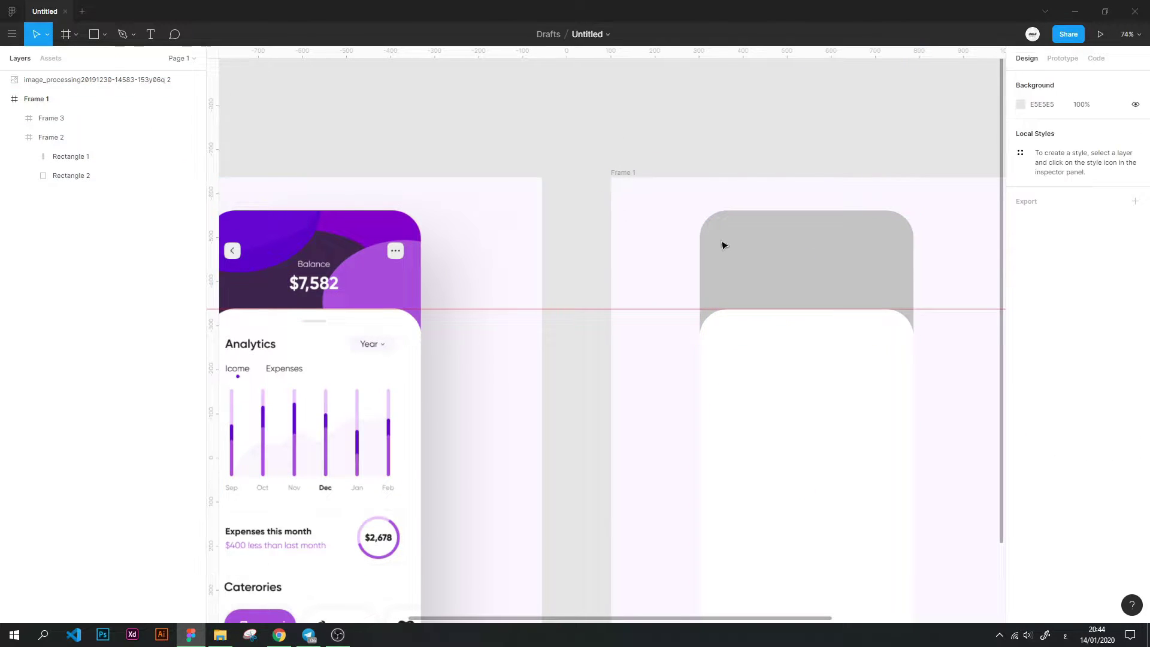
pyautogui.click(740, 246)
pyautogui.click(1021, 322)
pyautogui.click(881, 487)
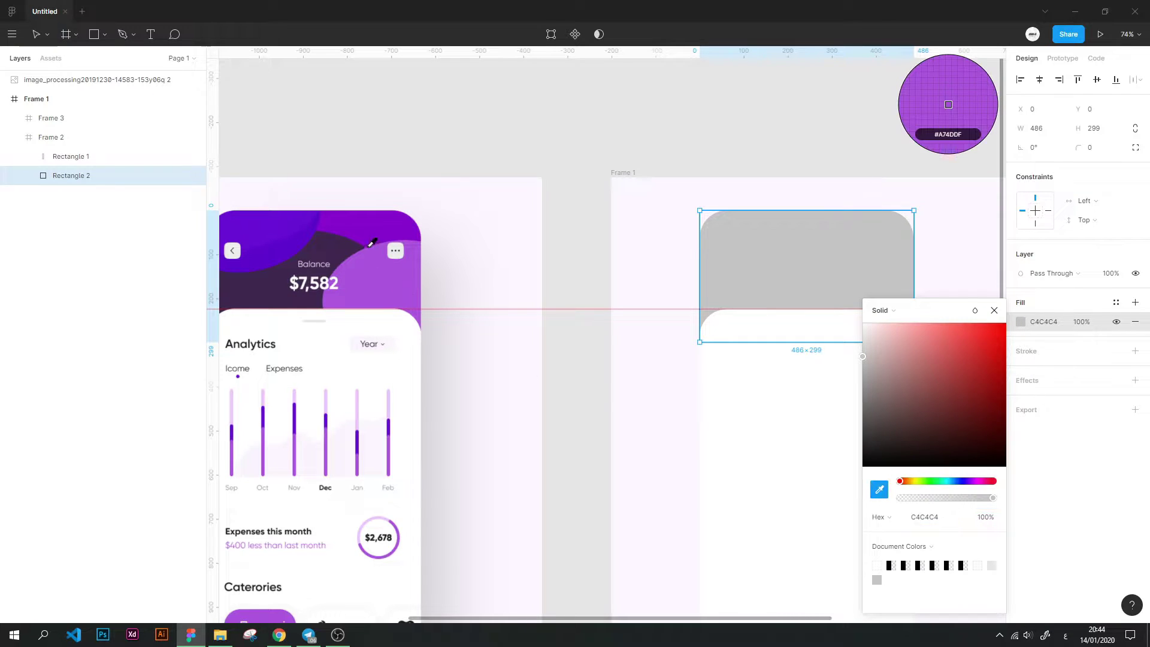
pyautogui.click(687, 97)
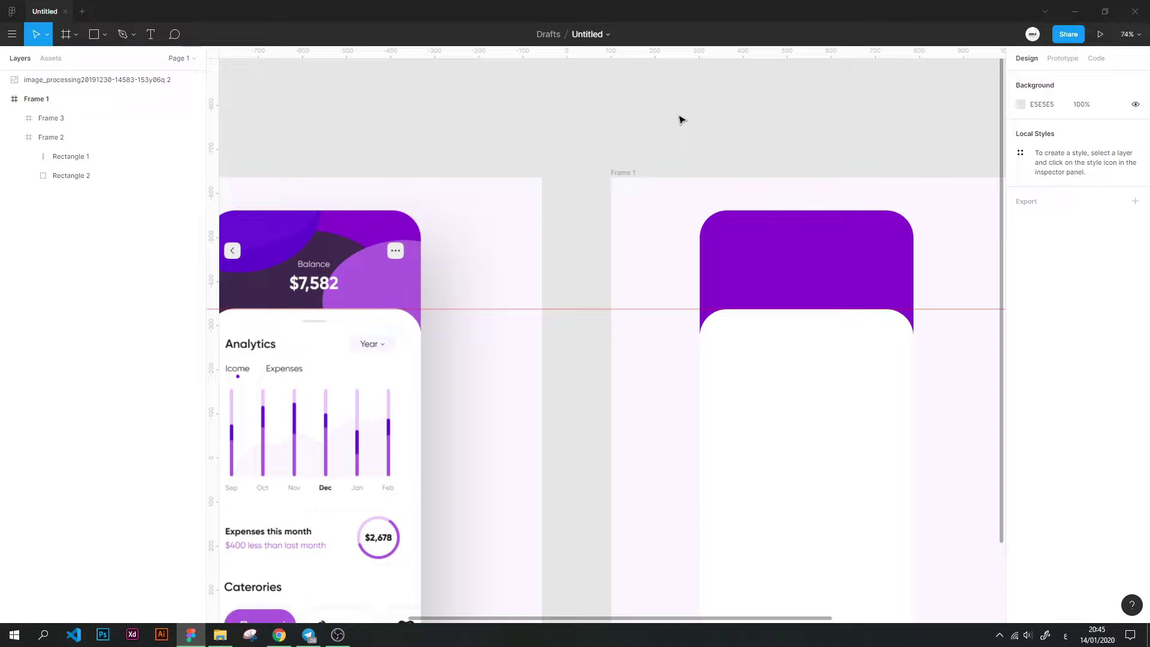
# Draw Ellipse 1 over the purple header, shifted up-right and enlarged
pyautogui.click(105, 34)
pyautogui.click(77, 103)
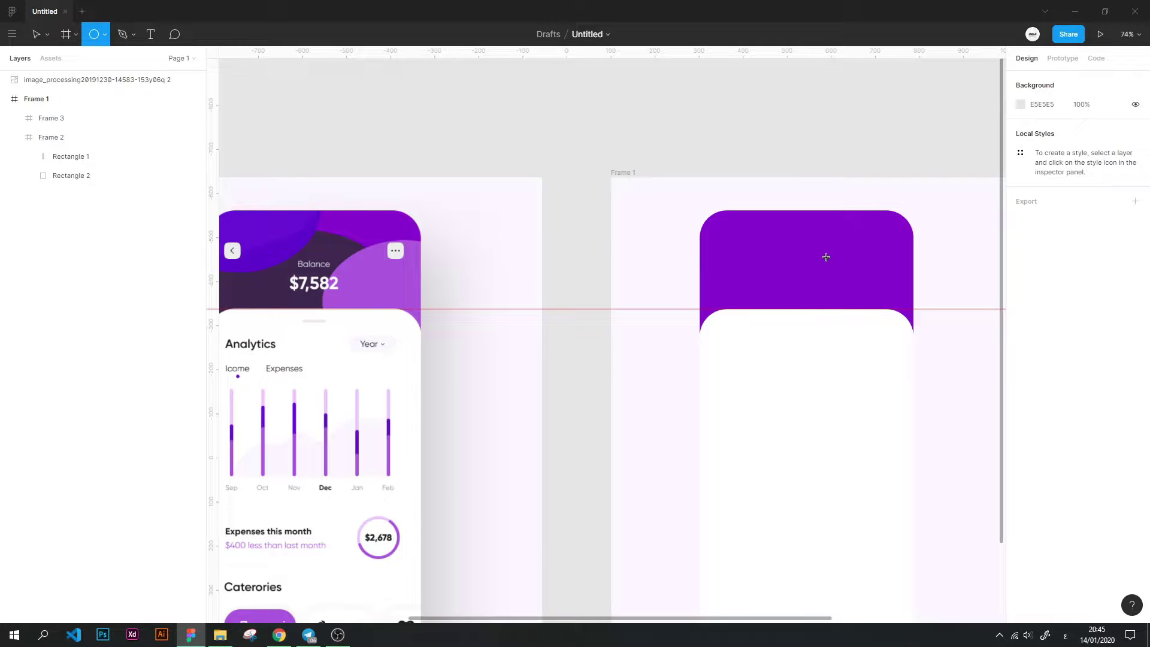
pyautogui.moveTo(826, 257); pyautogui.dragTo(657, 375)
pyautogui.moveTo(785, 277)
pyautogui.mouseDown()
pyautogui.moveTo(812, 259)
pyautogui.moveTo(889, 296)
pyautogui.mouseUp()
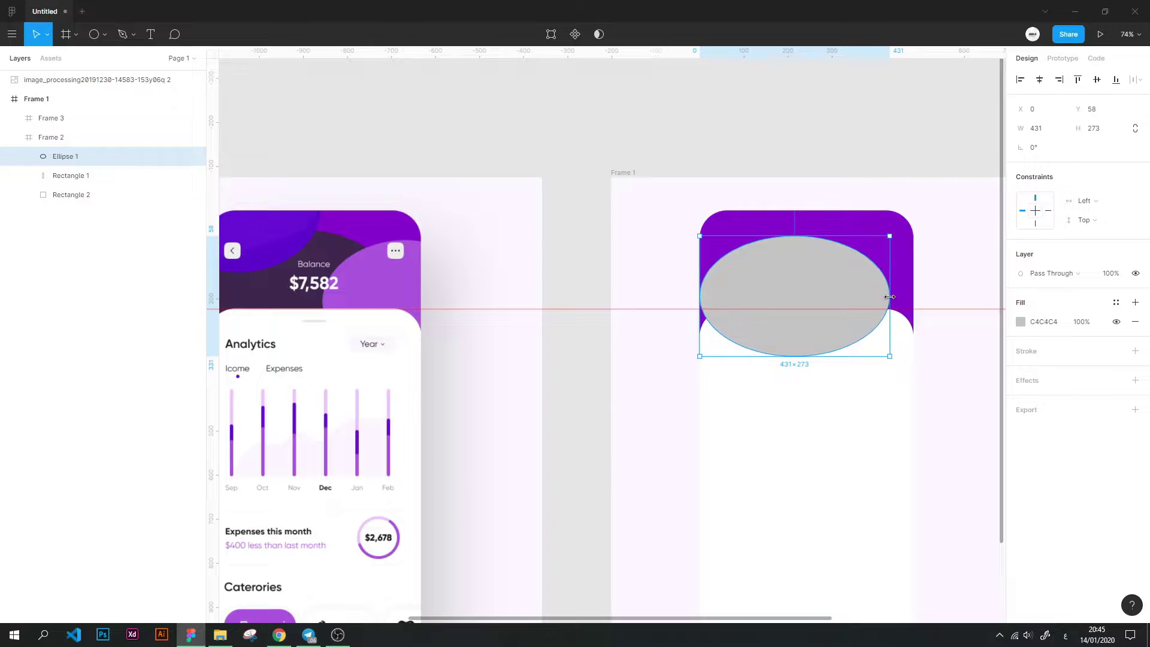
pyautogui.moveTo(695, 351); pyautogui.dragTo(673, 366)
pyautogui.click(668, 232)
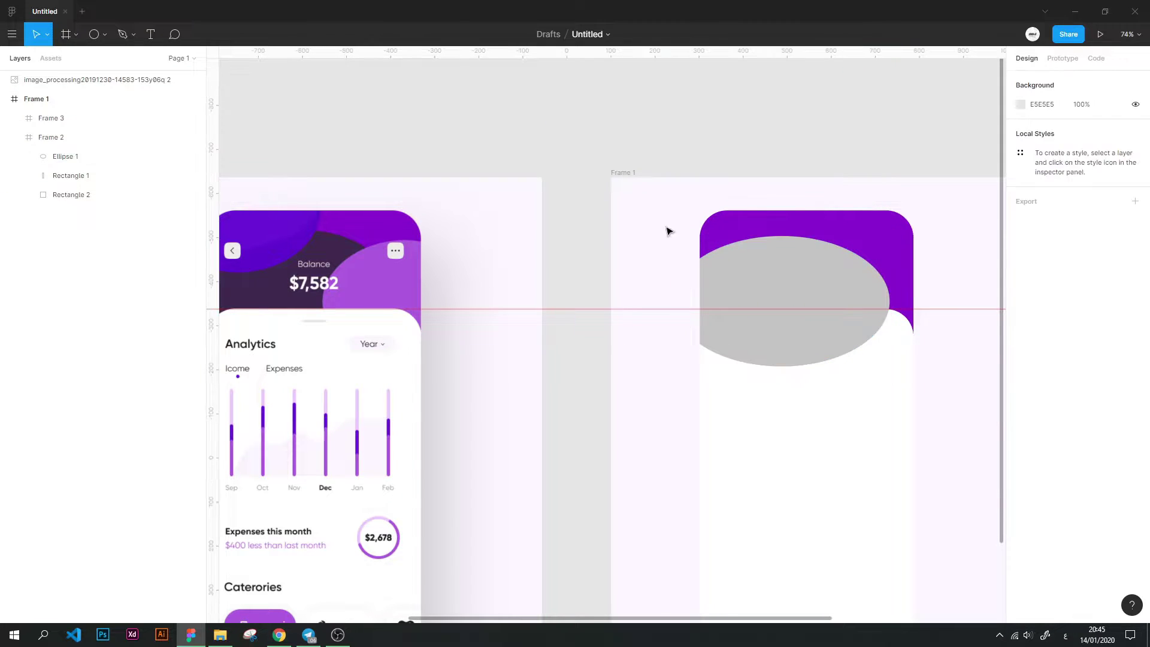
pyautogui.click(709, 290)
# Place the ellipse beneath the white card and fill it with sampled dark purple
pyautogui.moveTo(63, 204); pyautogui.dragTo(62, 185)
pyautogui.click(101, 300)
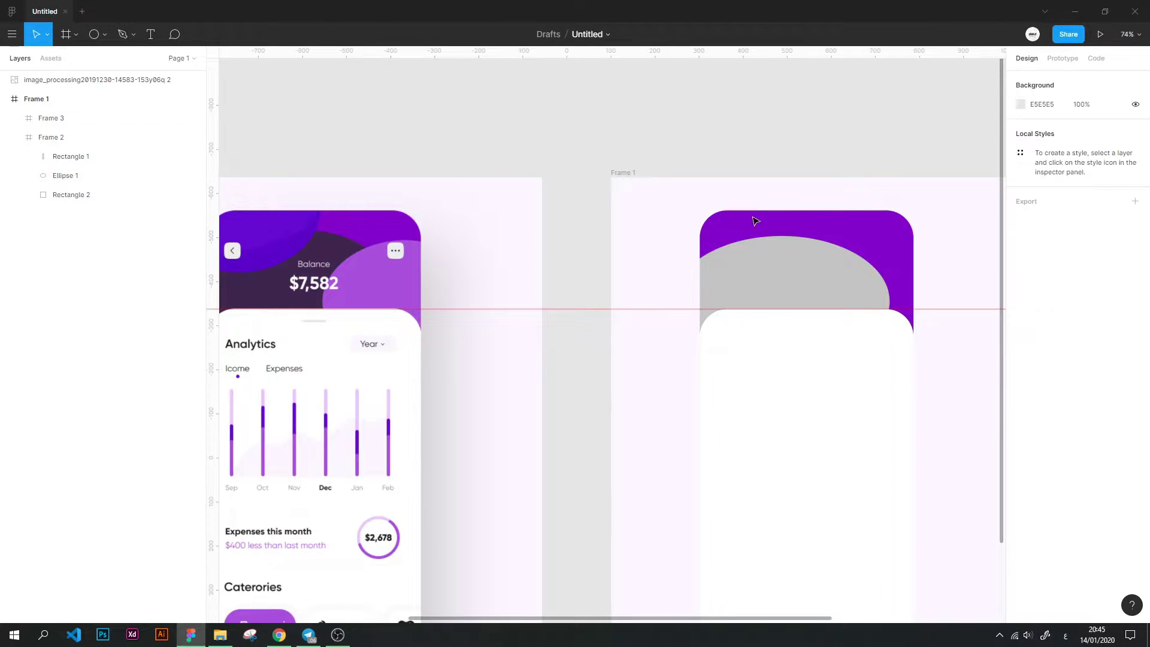
pyautogui.click(65, 176)
pyautogui.click(1021, 322)
pyautogui.click(881, 491)
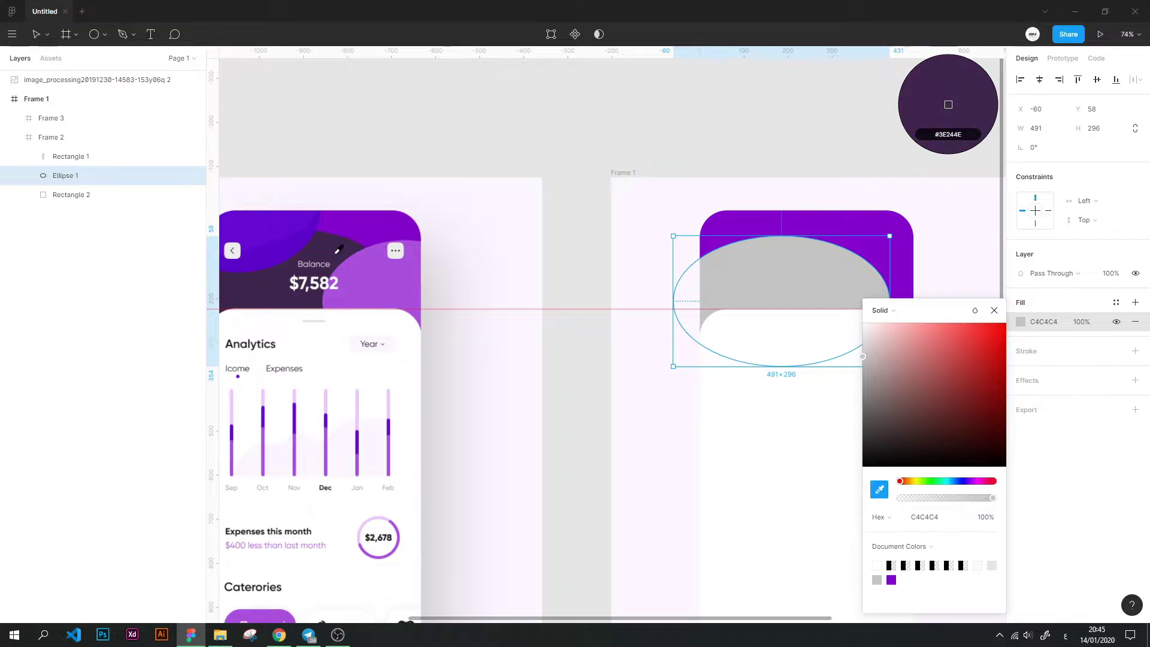
pyautogui.click(264, 288)
pyautogui.click(732, 260)
# Start a new colour style from the header rectangle's purple fill
pyautogui.click(868, 234)
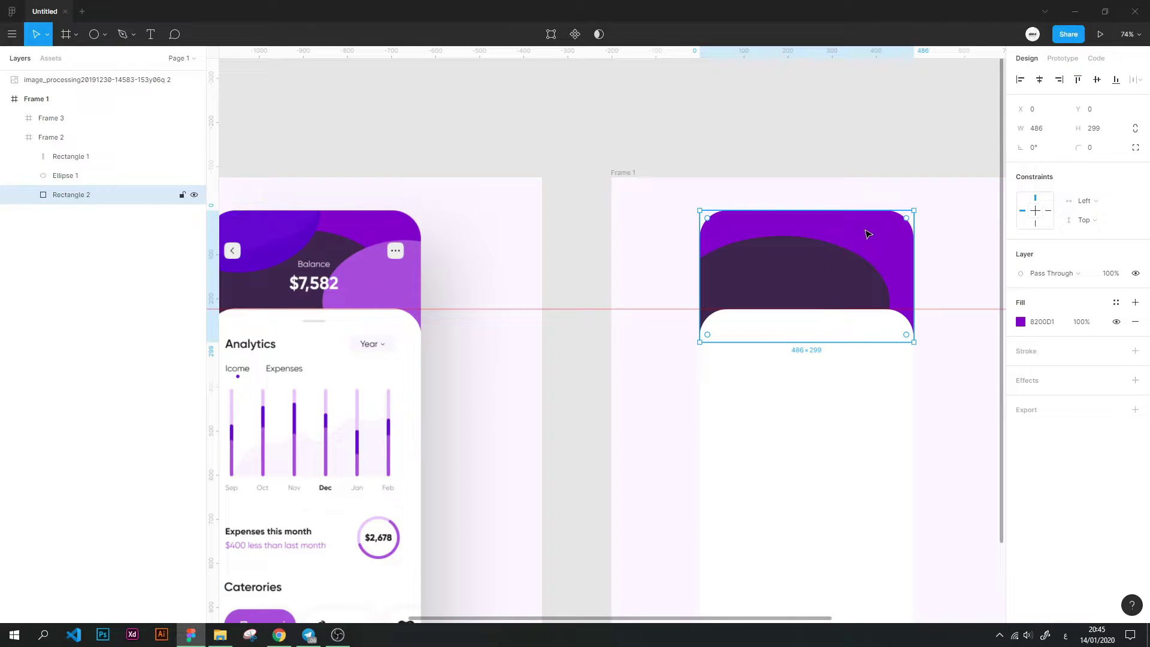
pyautogui.click(1117, 303)
pyautogui.click(1129, 327)
pyautogui.write('pu')
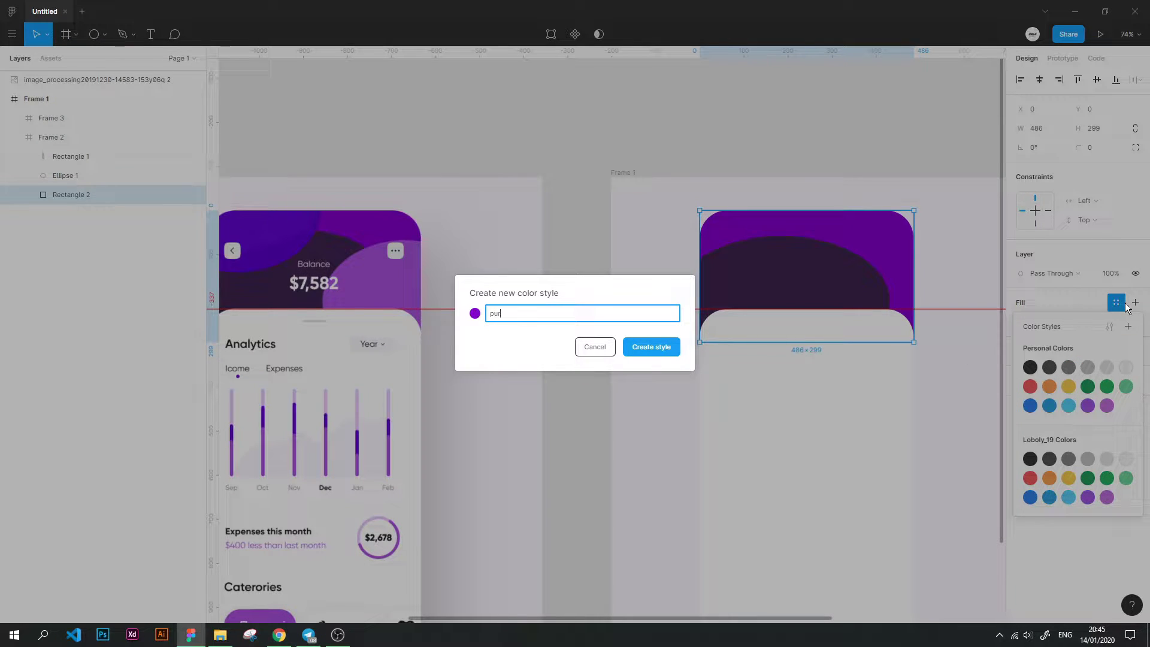
# Name the header style 'purple' and save the ellipse's fill as 'dark purple'
pyautogui.write('ple')
pyautogui.press('Return')
pyautogui.click(862, 282)
pyautogui.click(1117, 302)
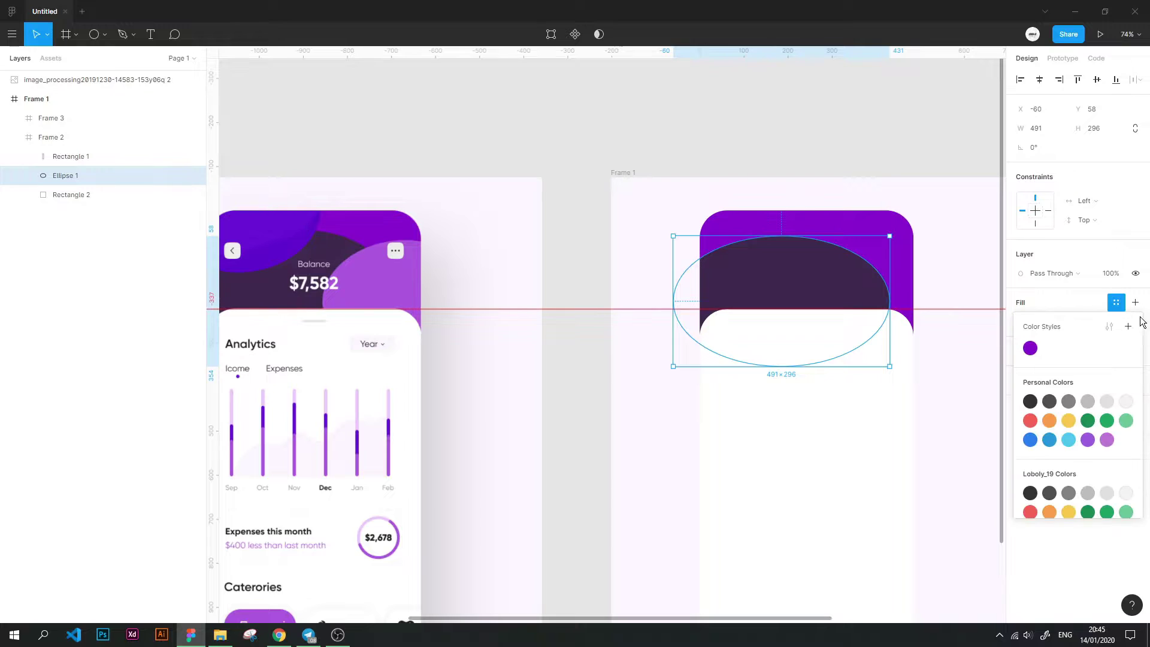
pyautogui.click(1129, 327)
pyautogui.write('dark purple')
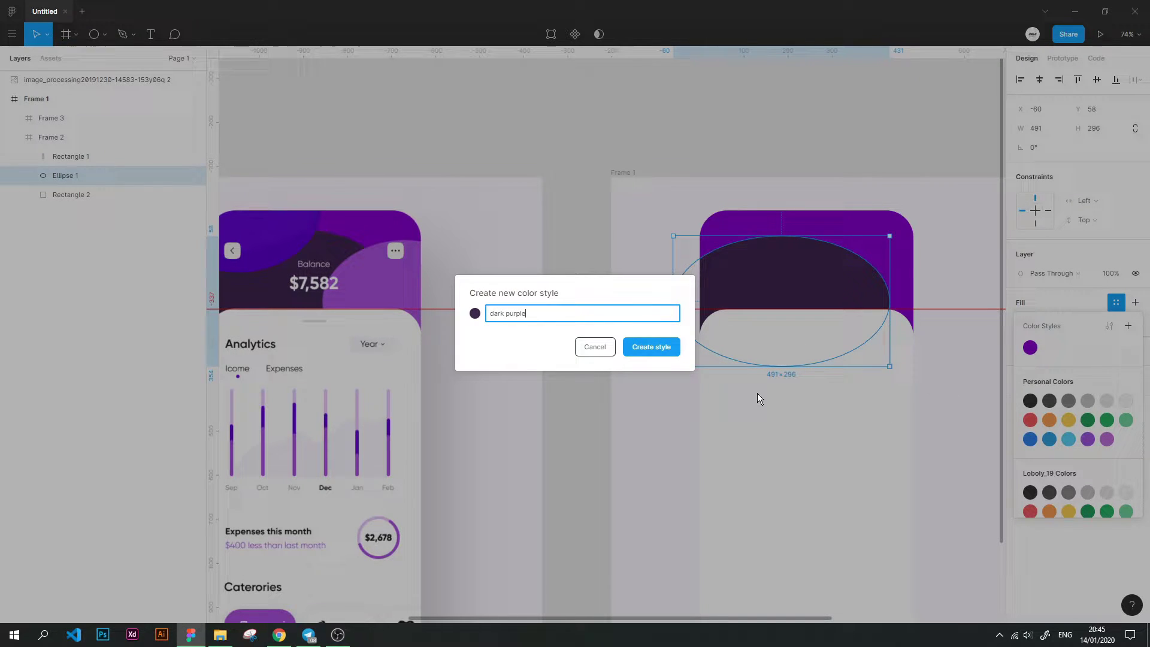
pyautogui.press('Return')
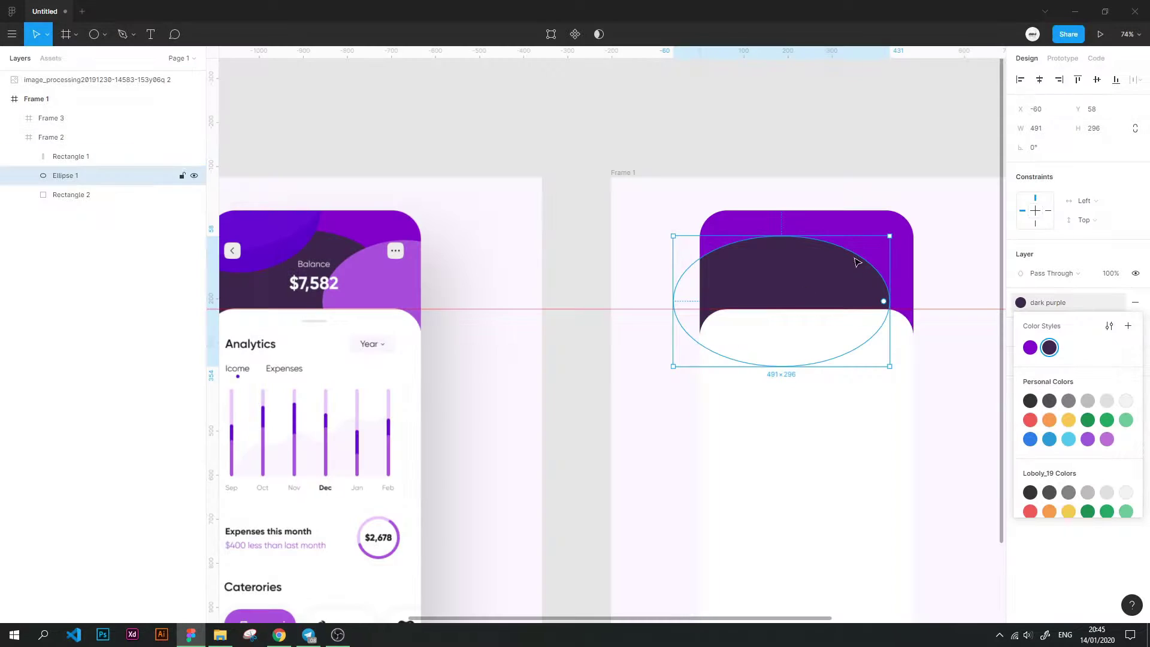
pyautogui.click(576, 156)
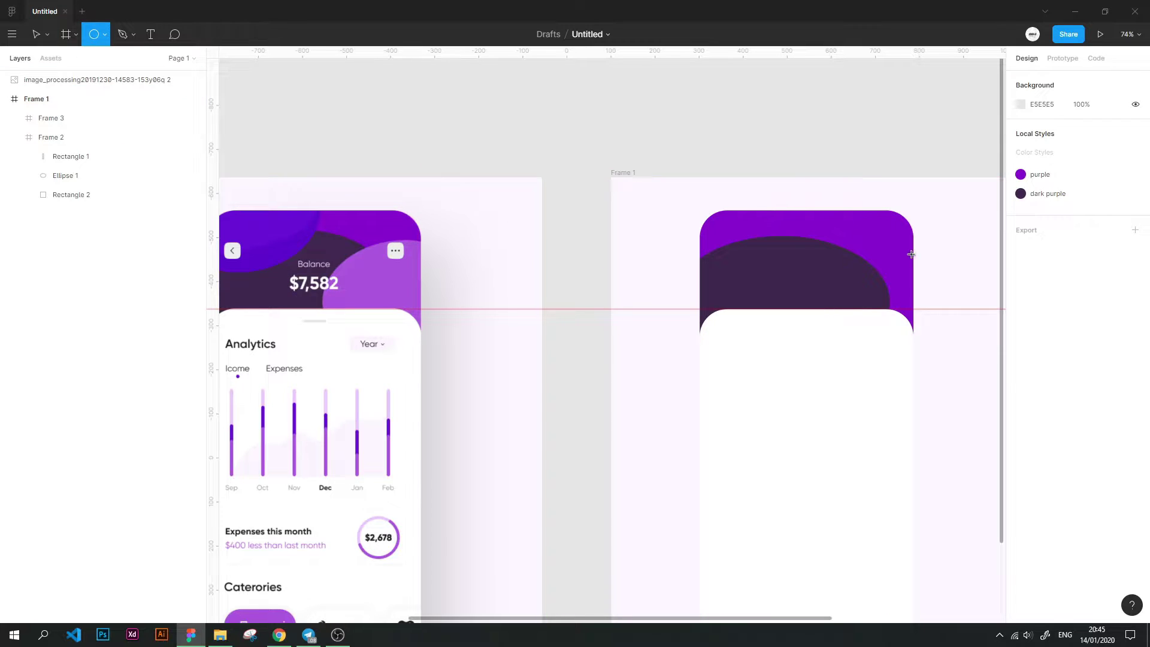
# Draw a second ellipse over the header's right side, widen it to 390, and adjust its layer order
pyautogui.moveTo(911, 254); pyautogui.dragTo(791, 329)
pyautogui.moveTo(878, 287); pyautogui.dragTo(895, 277)
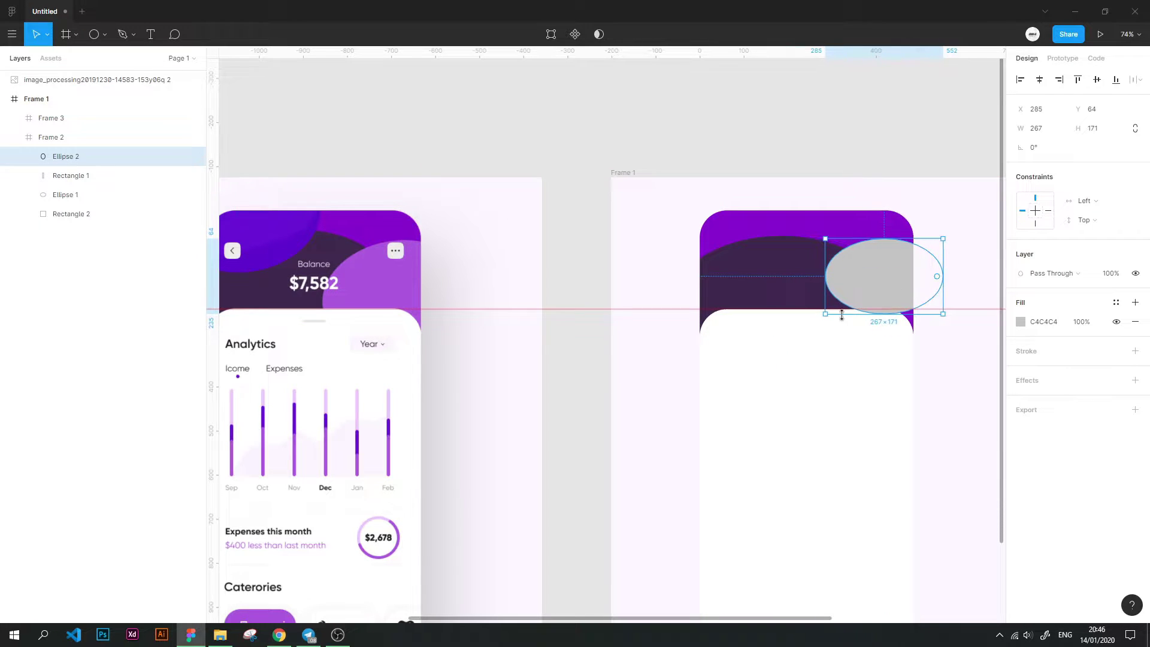
pyautogui.moveTo(842, 315)
pyautogui.mouseDown()
pyautogui.moveTo(845, 341)
pyautogui.moveTo(825, 343)
pyautogui.mouseUp()
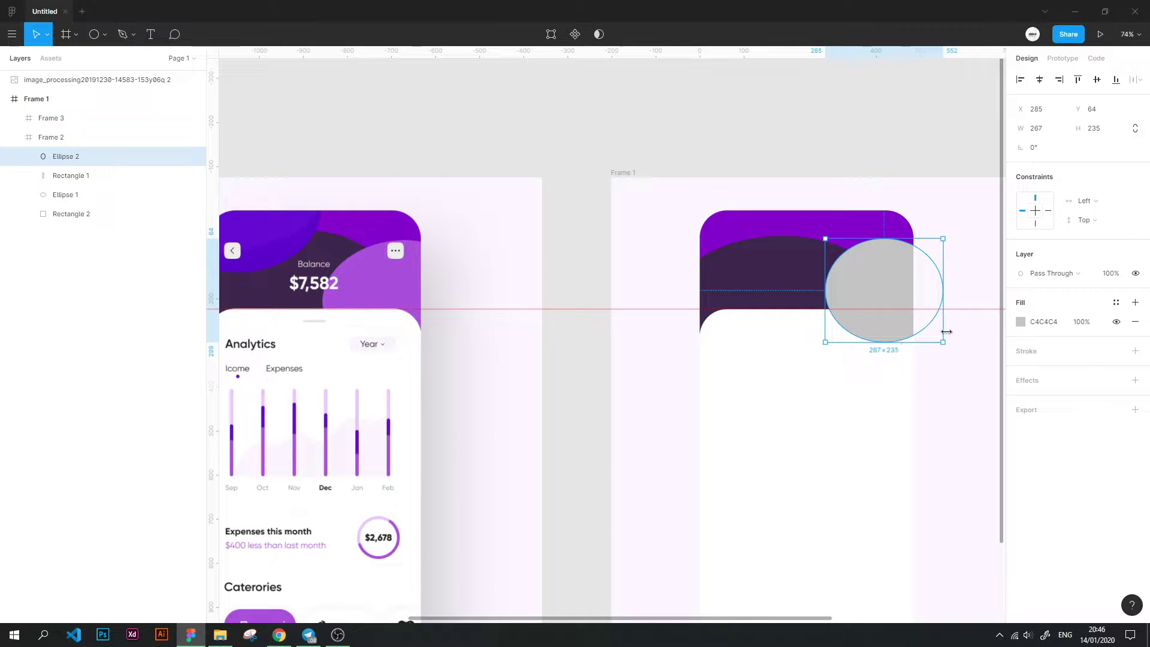
pyautogui.moveTo(947, 331); pyautogui.dragTo(996, 332)
pyautogui.moveTo(890, 282); pyautogui.dragTo(886, 282)
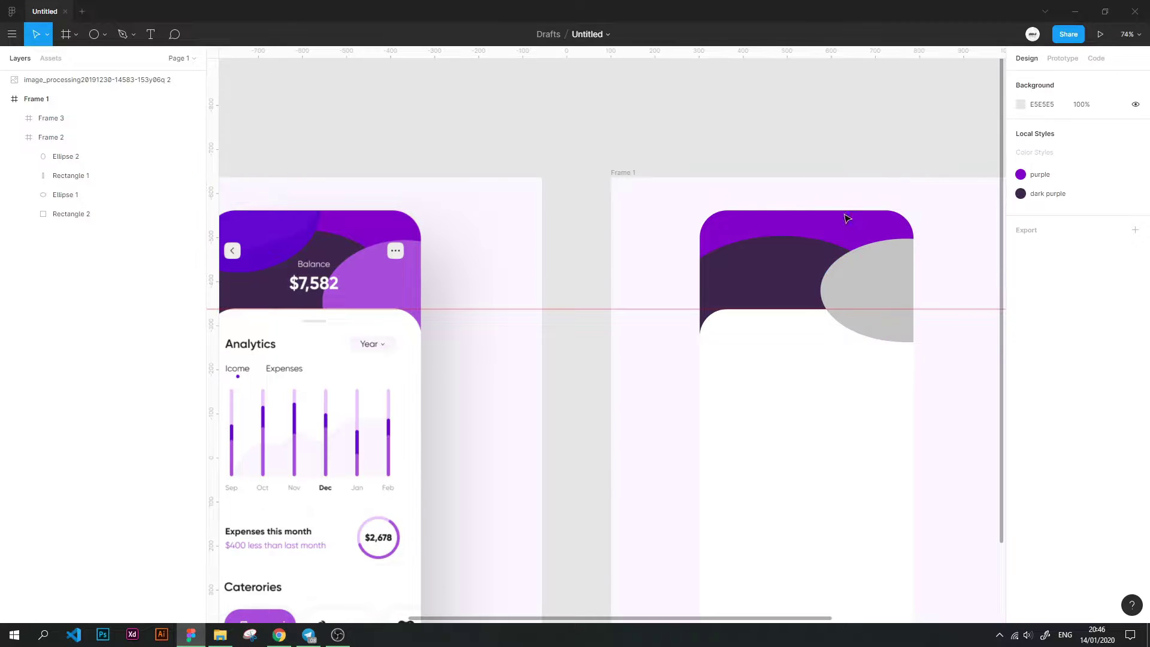
pyautogui.moveTo(66, 157)
pyautogui.mouseDown()
pyautogui.moveTo(78, 210)
pyautogui.moveTo(69, 181)
pyautogui.mouseUp()
pyautogui.click(879, 285)
# Fill the ellipse with light purple A74DDF sampled from the reference and make it 330 tall
pyautogui.click(1021, 322)
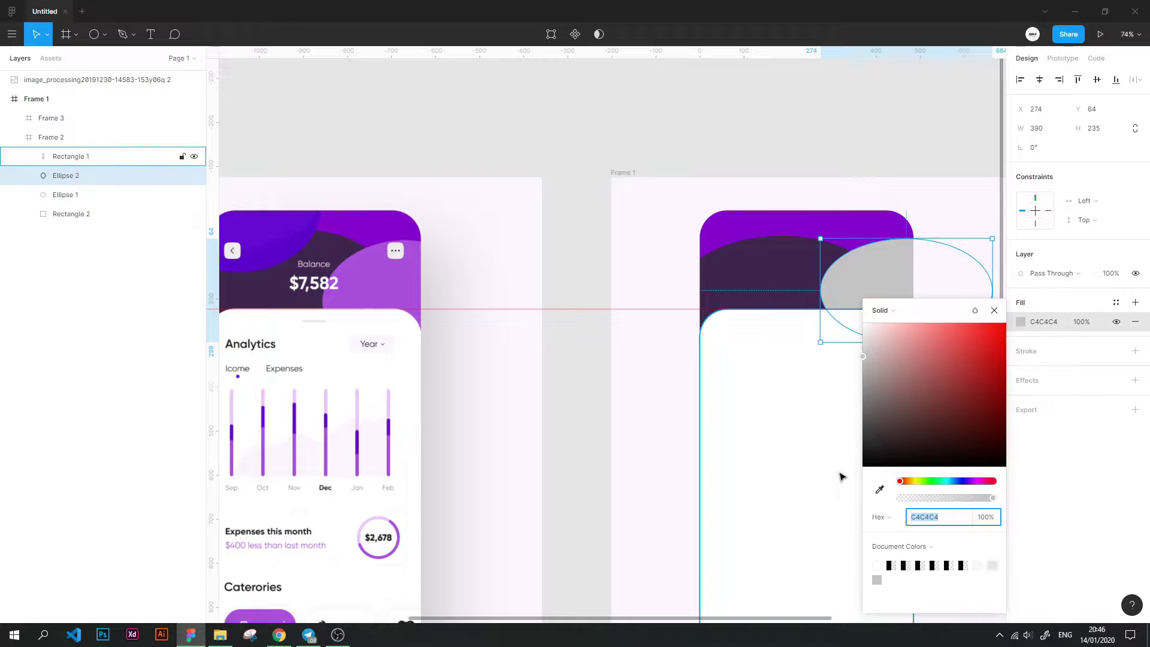
pyautogui.click(880, 489)
pyautogui.click(372, 275)
pyautogui.click(590, 133)
pyautogui.click(773, 323)
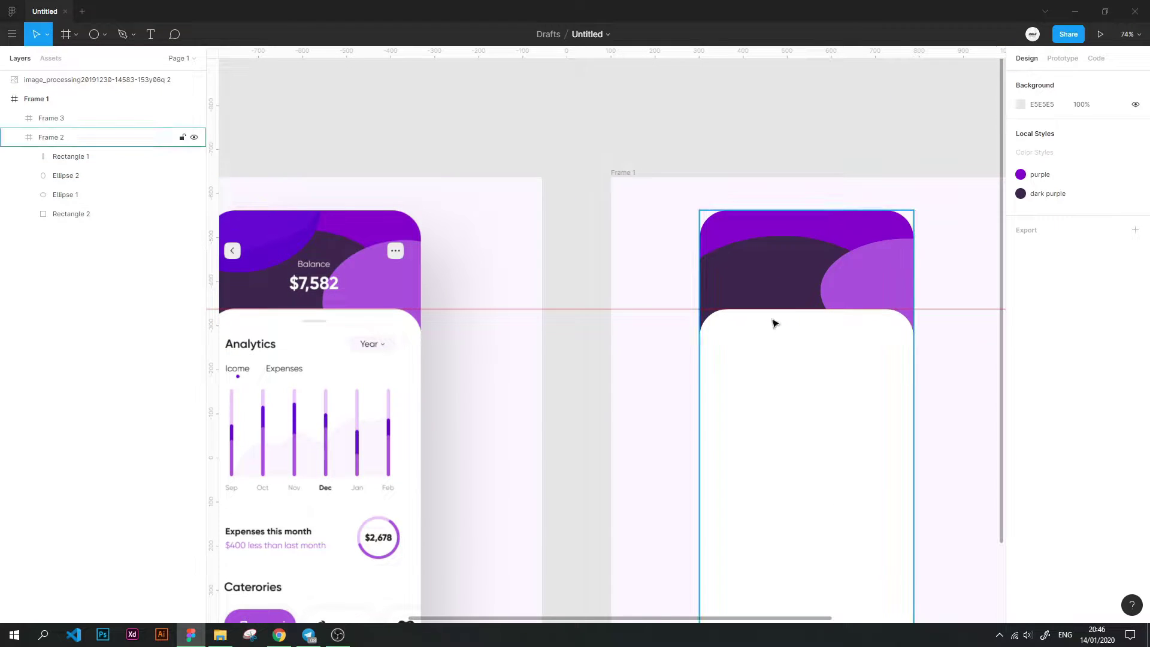
pyautogui.click(901, 286)
pyautogui.moveTo(885, 346)
pyautogui.mouseDown()
pyautogui.moveTo(879, 384)
pyautogui.moveTo(890, 365)
pyautogui.mouseUp()
pyautogui.click(732, 131)
pyautogui.click(848, 297)
pyautogui.click(732, 140)
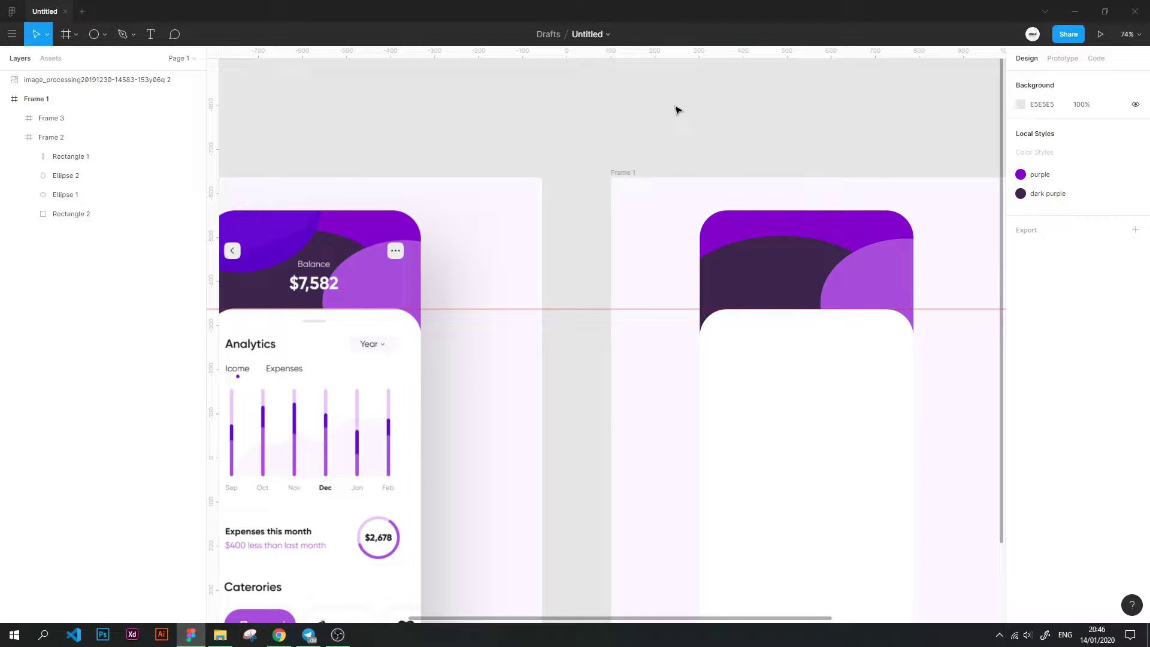
pyautogui.click(96, 36)
# Draw an ellipse over the header's top-left corner sized 375×269
pyautogui.moveTo(780, 270); pyautogui.dragTo(665, 179)
pyautogui.moveTo(777, 273)
pyautogui.mouseDown()
pyautogui.moveTo(807, 281)
pyautogui.moveTo(809, 272)
pyautogui.mouseUp()
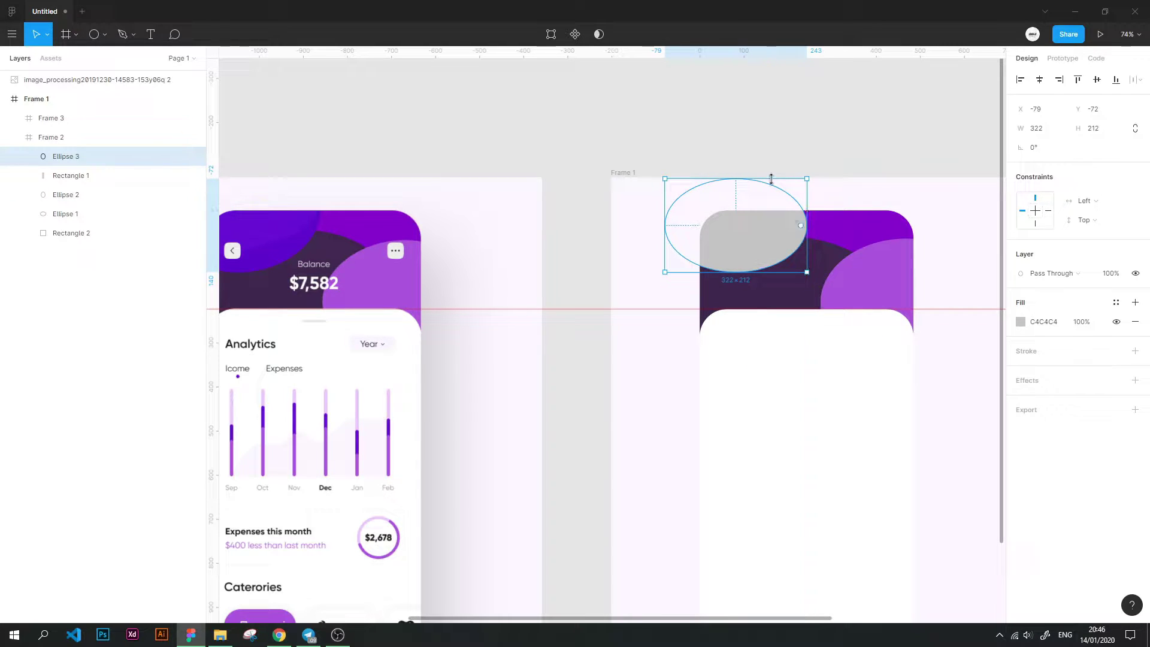
pyautogui.moveTo(771, 178); pyautogui.dragTo(771, 154)
pyautogui.moveTo(663, 233); pyautogui.dragTo(642, 232)
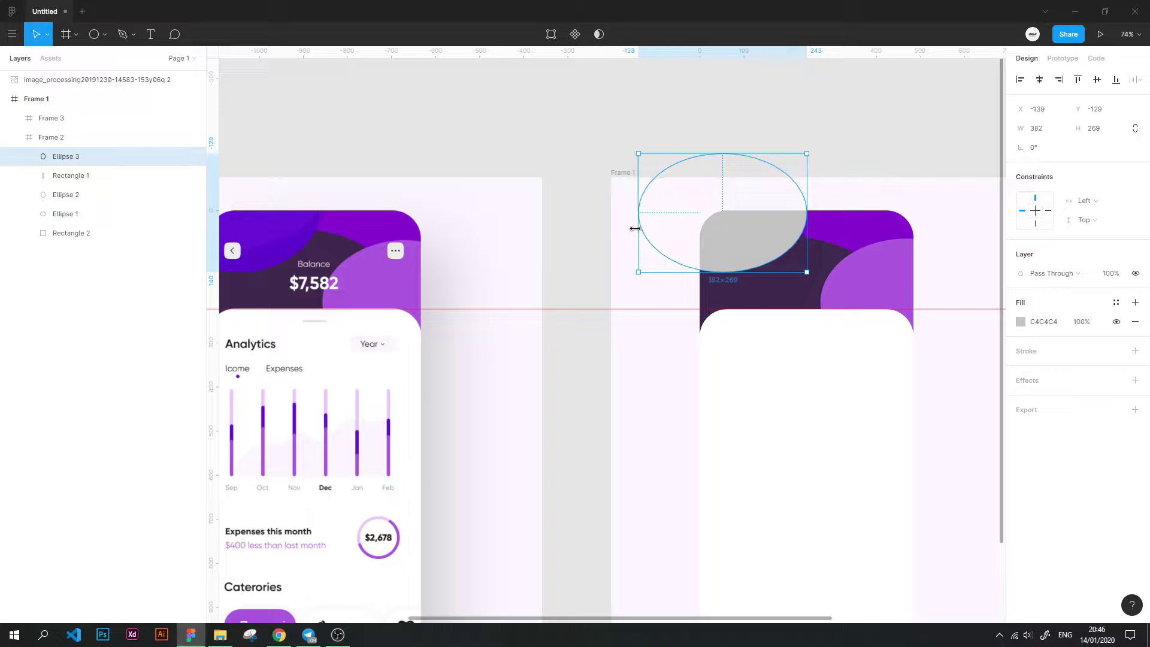
pyautogui.click(671, 102)
pyautogui.click(736, 248)
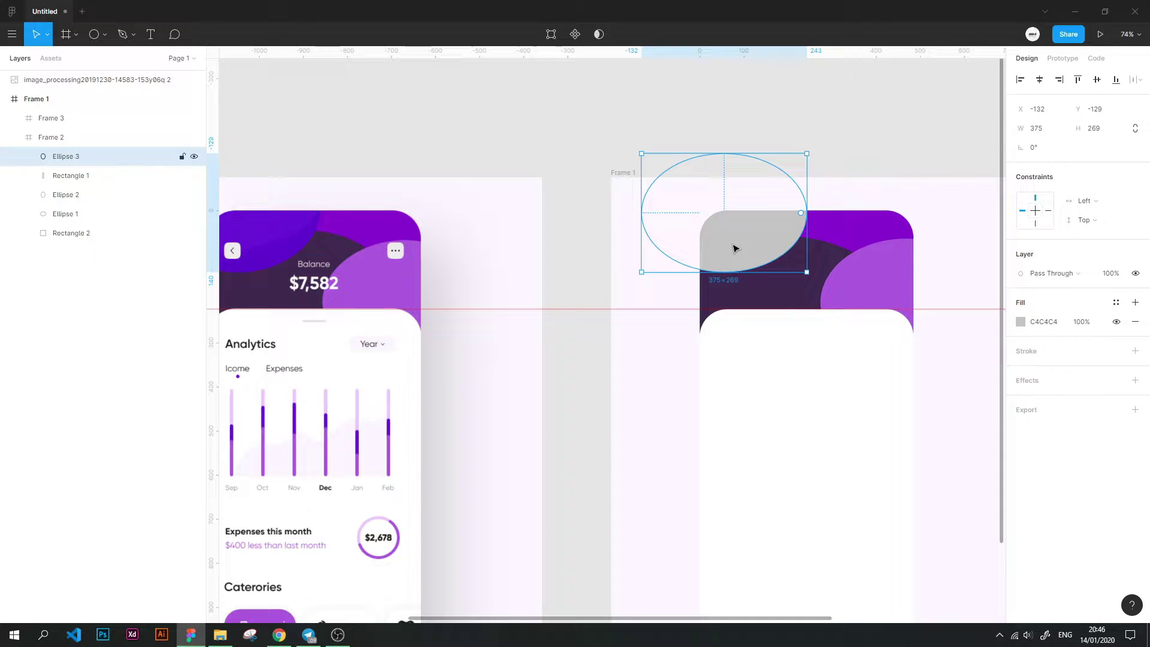
# Give the ellipse the purple 6306D9 fill sampled from the reference and move it higher
pyautogui.click(1020, 321)
pyautogui.click(876, 482)
pyautogui.click(270, 234)
pyautogui.click(753, 258)
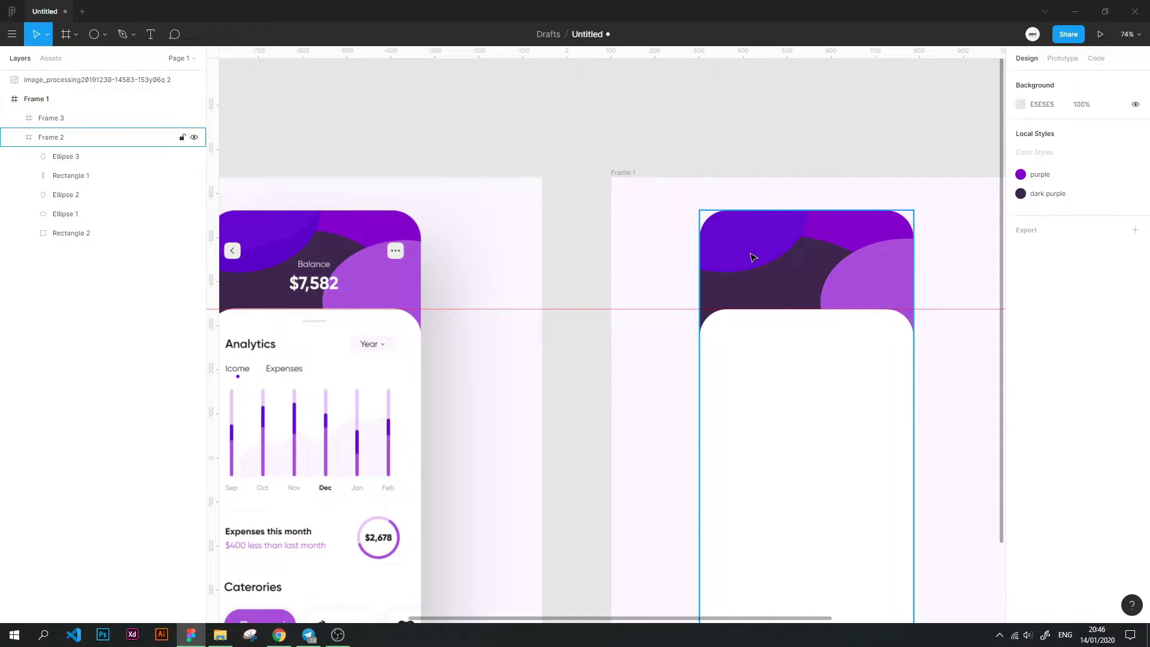
pyautogui.moveTo(756, 254)
pyautogui.mouseDown()
pyautogui.moveTo(755, 239)
pyautogui.moveTo(771, 243)
pyautogui.mouseUp()
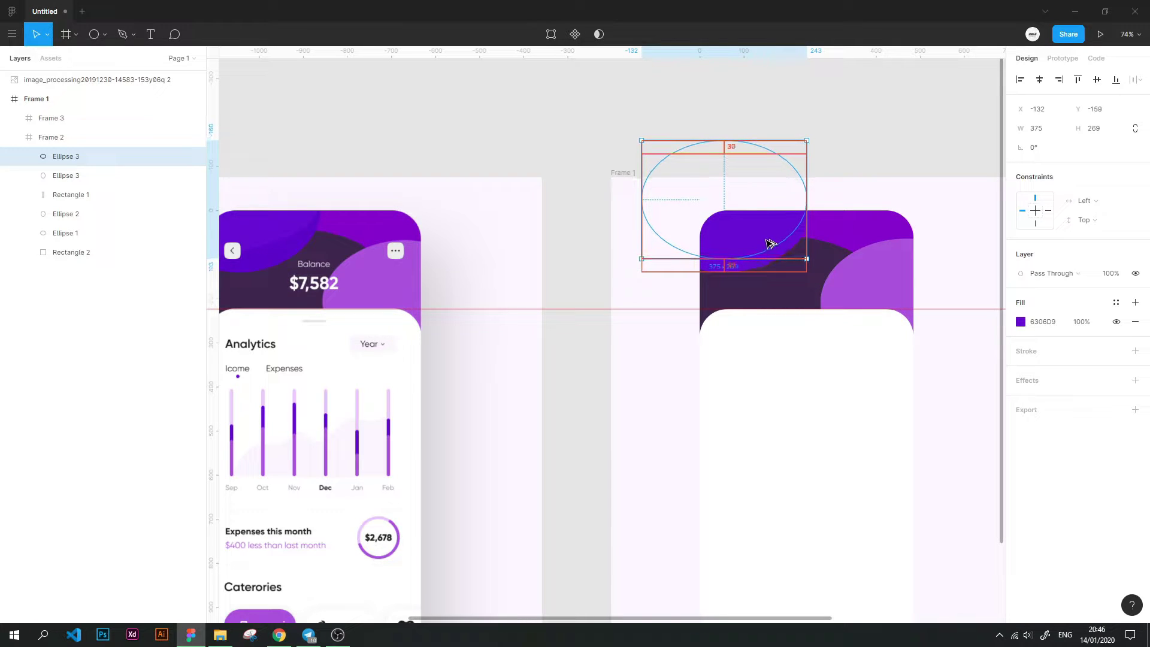
# Duplicate the purple ellipse and rotate the copy to -5.04°
pyautogui.keyDown('alt'); pyautogui.moveTo(771, 242); pyautogui.dragTo(771, 241); pyautogui.keyUp('alt')
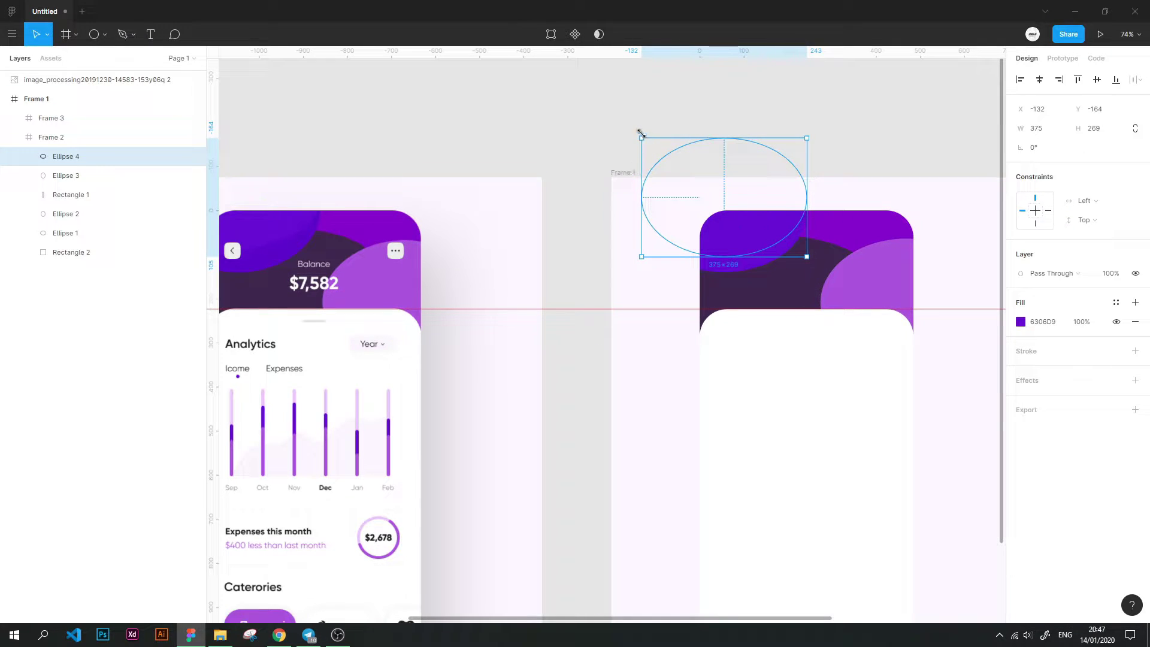
pyautogui.moveTo(641, 133); pyautogui.dragTo(650, 120)
pyautogui.click(699, 116)
pyautogui.click(749, 240)
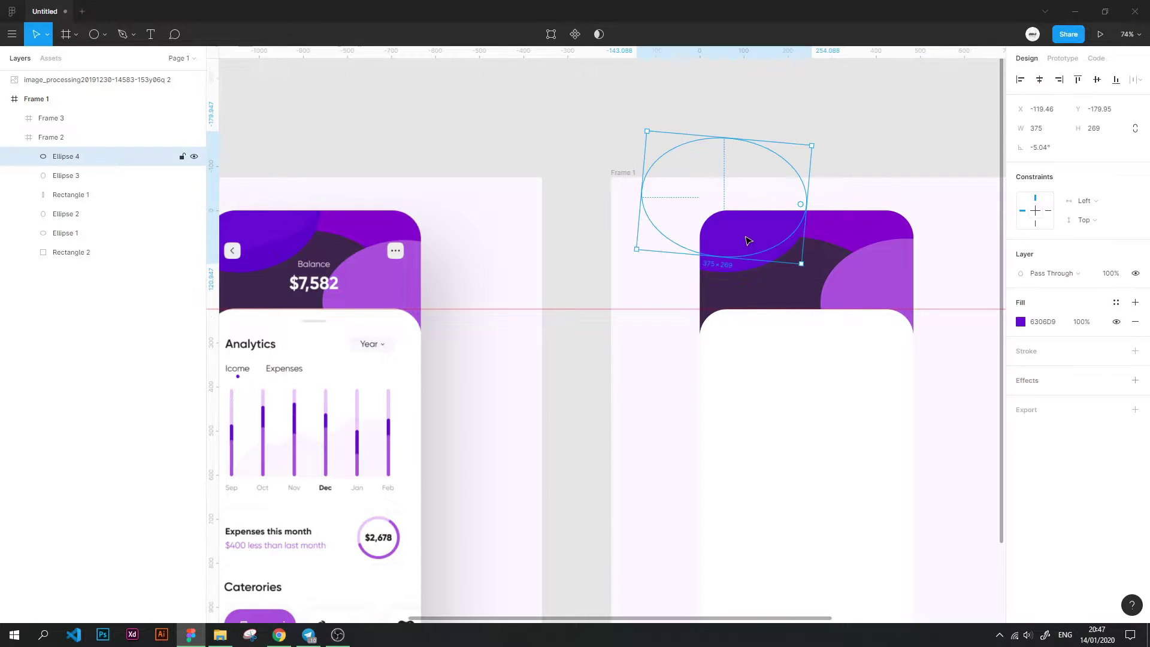
# Check the original ellipse's fill, then nudge the tilted copy down 10 units
pyautogui.click(749, 263)
pyautogui.doubleClick(765, 267)
pyautogui.press('Escape')
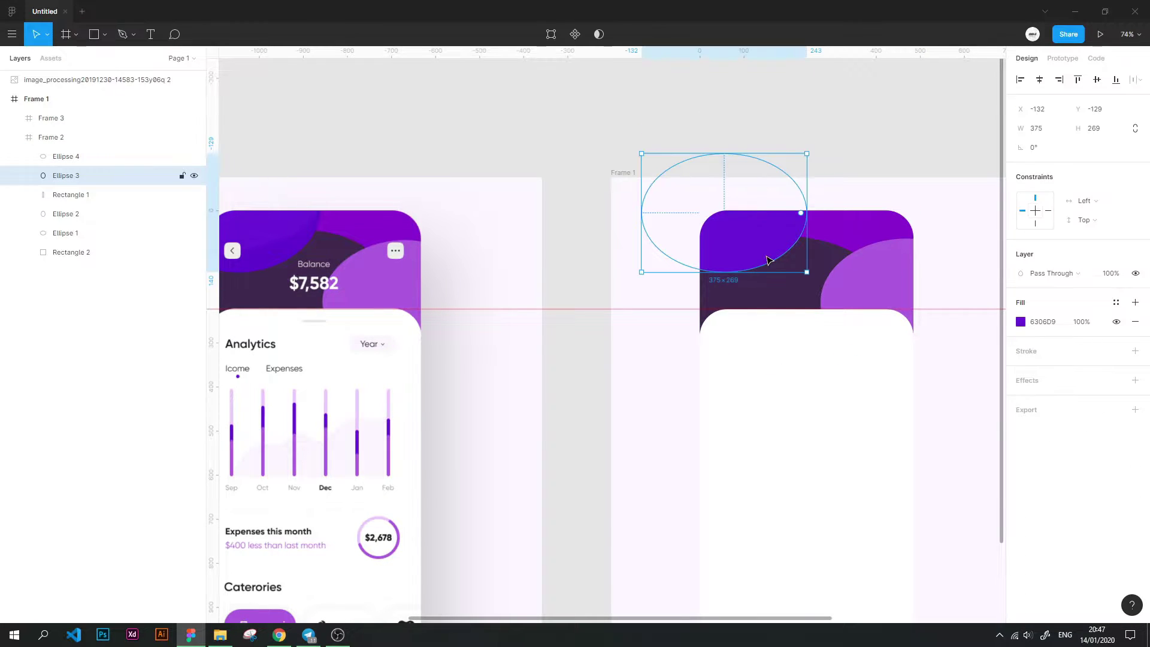
pyautogui.click(1021, 321)
pyautogui.click(502, 140)
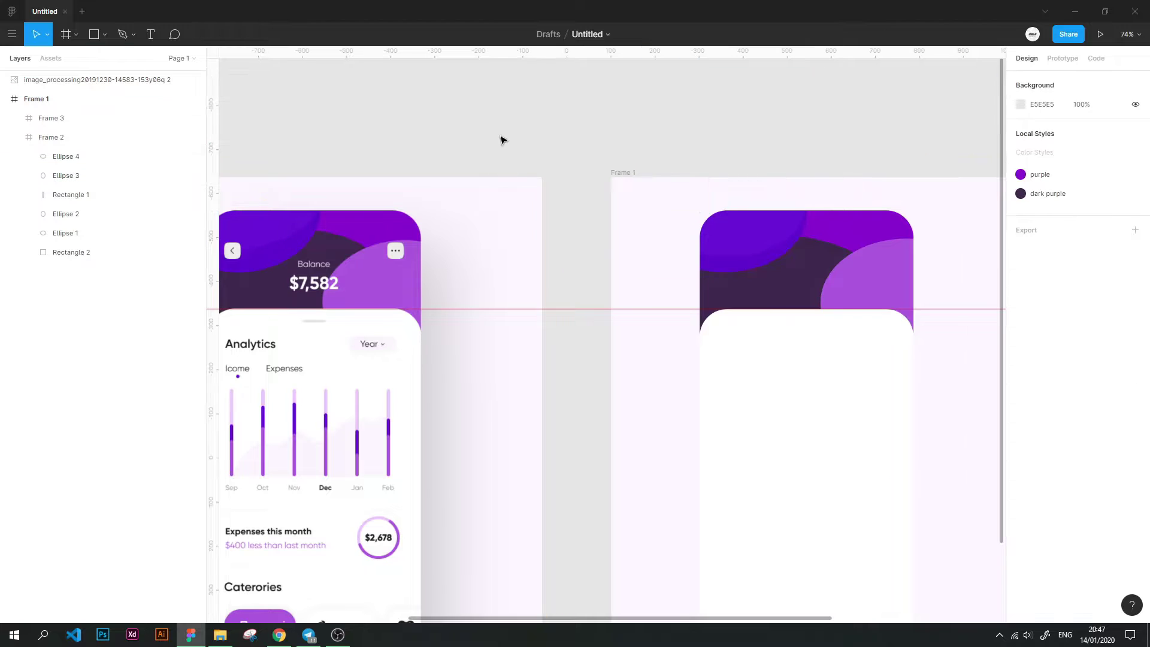
pyautogui.click(737, 243)
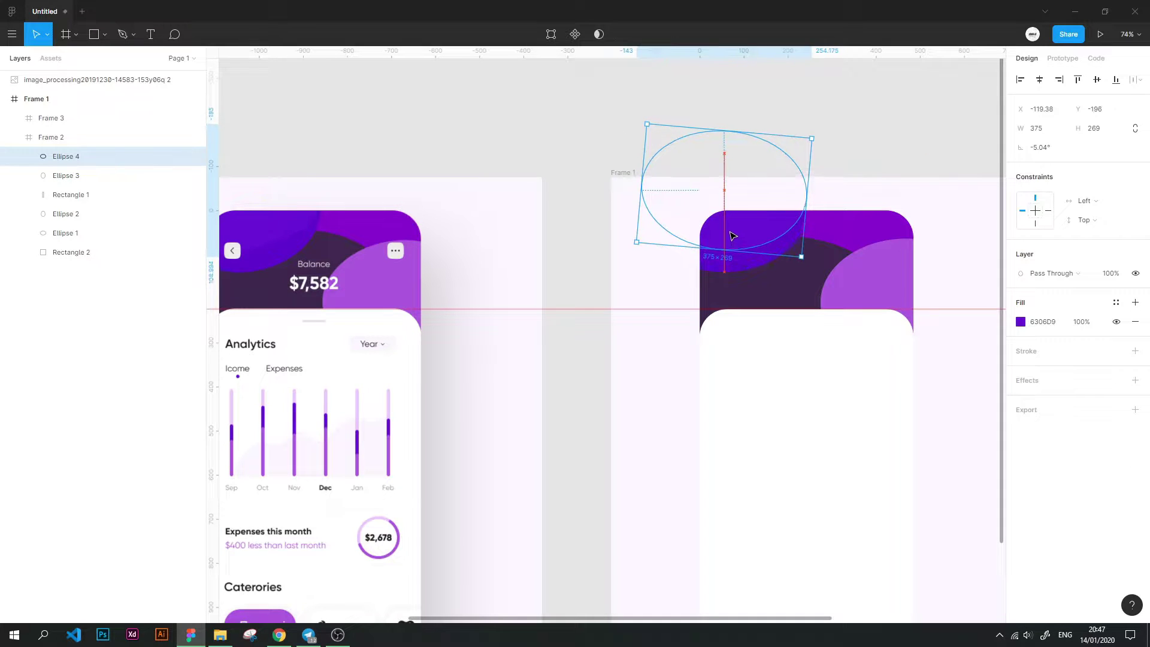
pyautogui.hotkey('shift', 'Down')
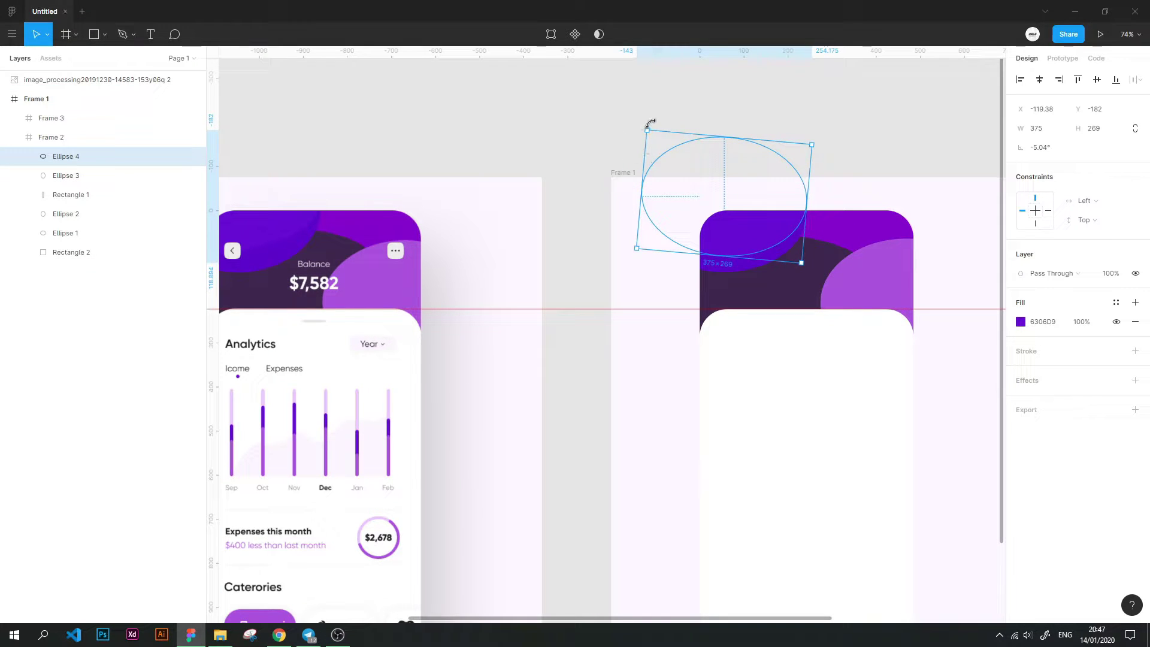
pyautogui.click(780, 115)
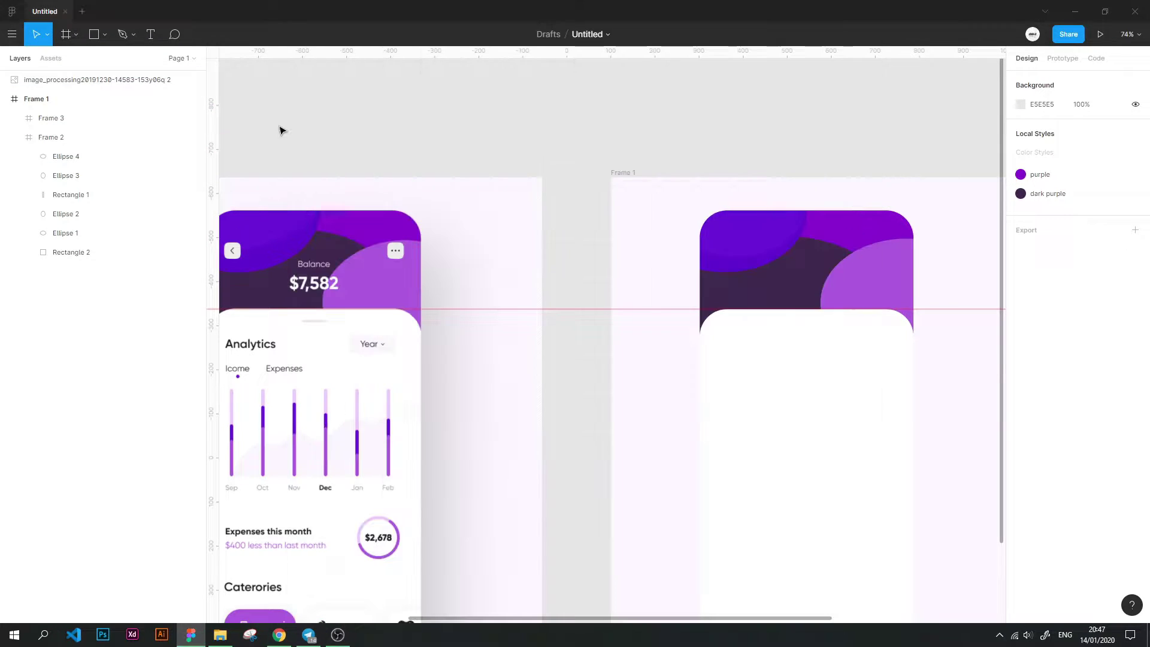
# Add a horizontal guide along the header's top edge
pyautogui.hscroll(-3, 569, 180)
pyautogui.moveTo(659, 53); pyautogui.dragTo(668, 224)
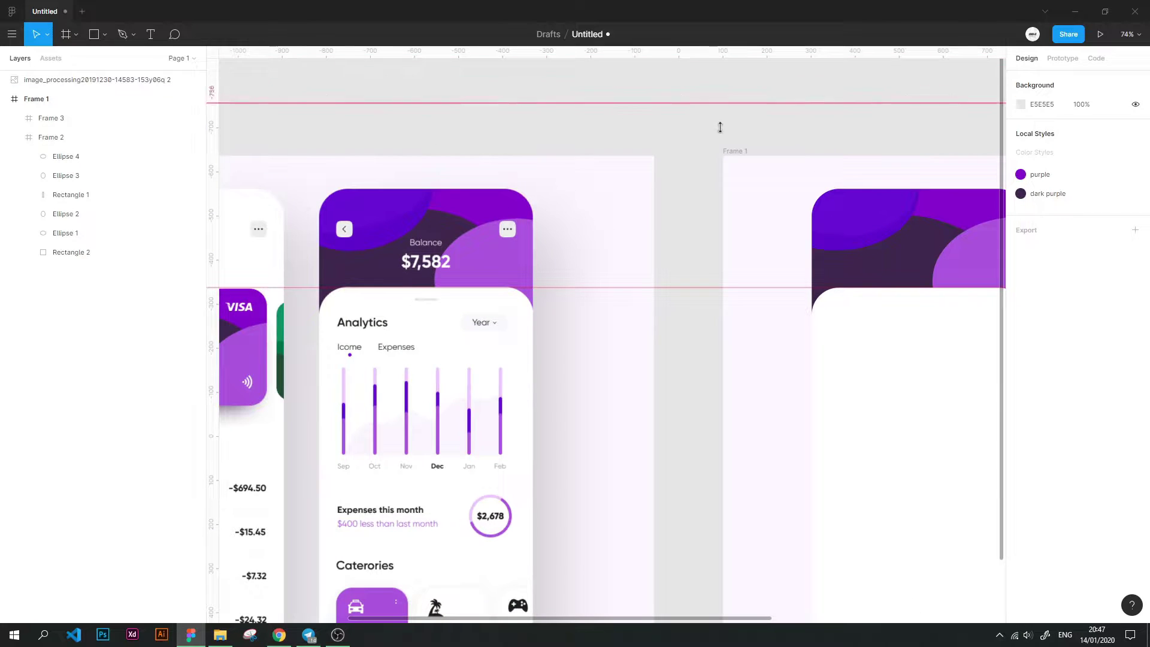
pyautogui.moveTo(803, 102); pyautogui.dragTo(716, 97)
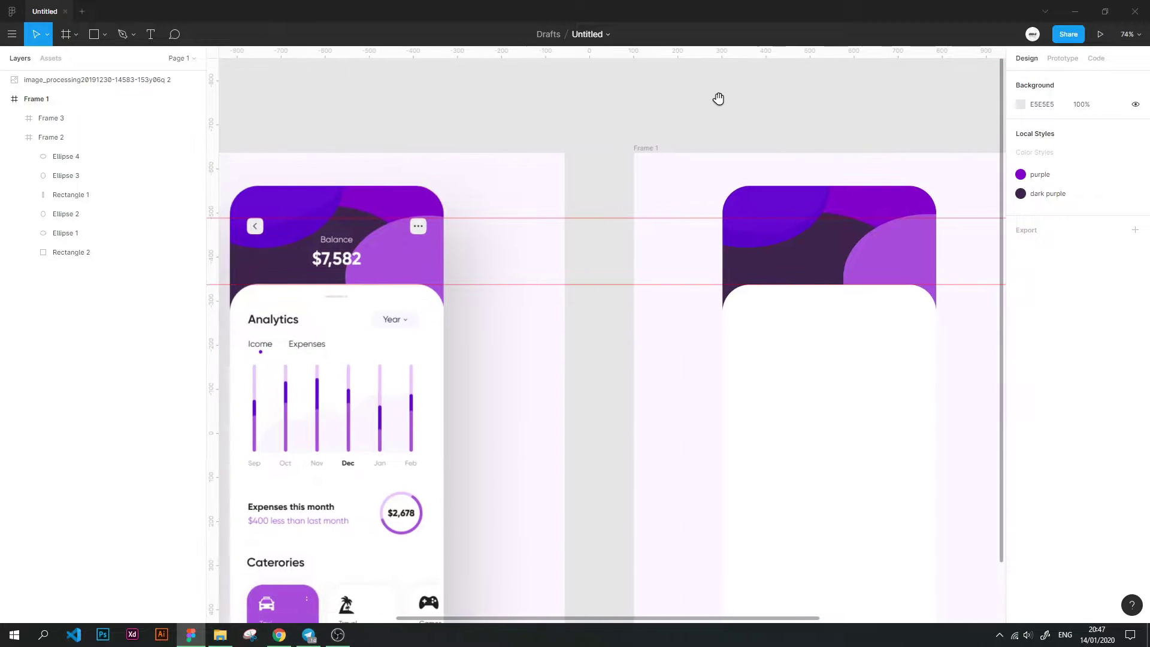
# Fine-tune the light purple Ellipse 2's position with arrow-key nudges
pyautogui.click(901, 259)
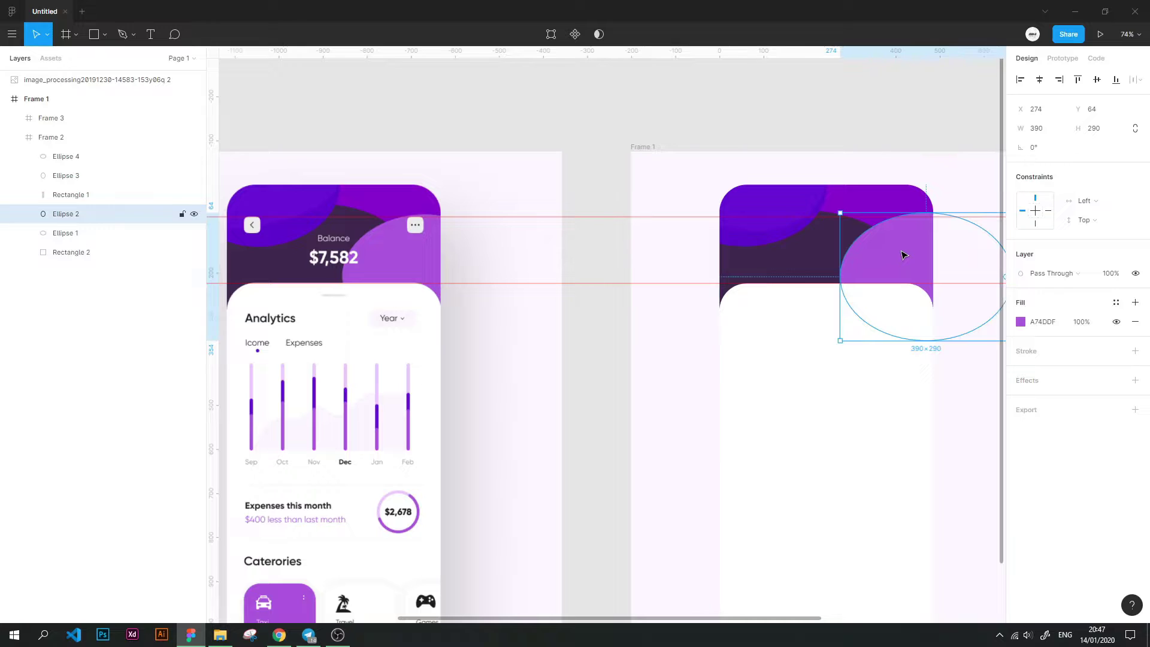
pyautogui.press('Up')
pyautogui.press('Up')
pyautogui.press('Up')
pyautogui.press('Up')
pyautogui.press('Up')
pyautogui.press('Up')
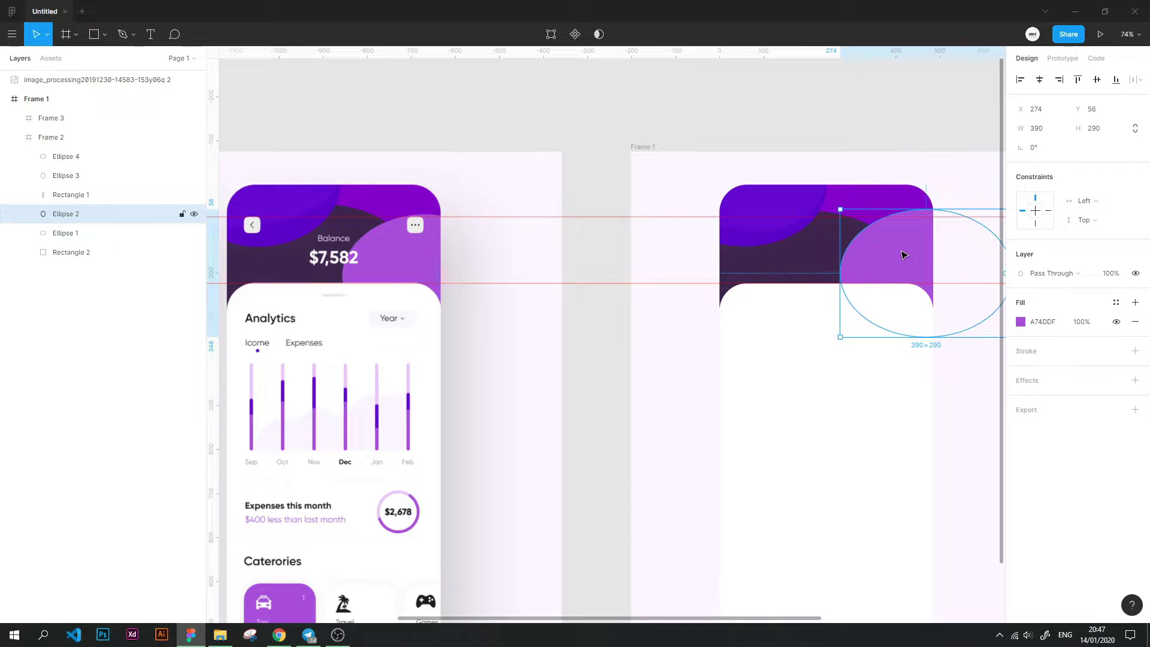
pyautogui.press('Down')
pyautogui.press('Down')
pyautogui.press('Down')
pyautogui.press('Down')
pyautogui.press('Down')
pyautogui.press('Down')
pyautogui.press('Down')
pyautogui.press('Down')
pyautogui.press('Down')
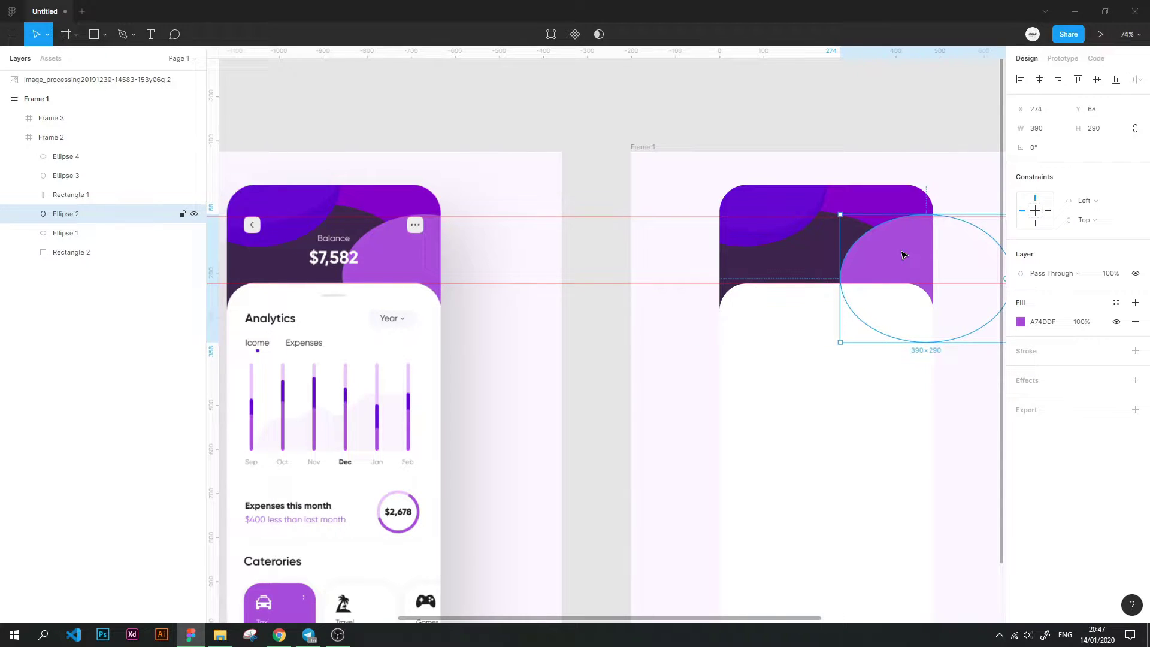
# Enlarge the dark purple Ellipse 1 to 529×308
pyautogui.click(815, 246)
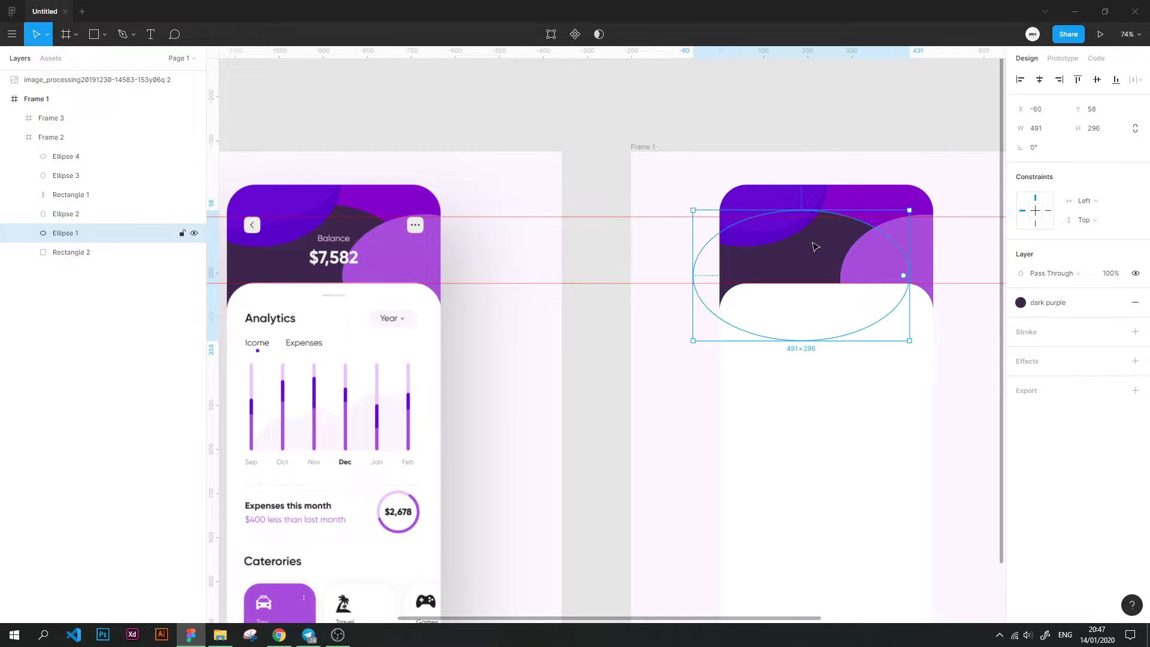
pyautogui.moveTo(909, 211); pyautogui.dragTo(926, 205)
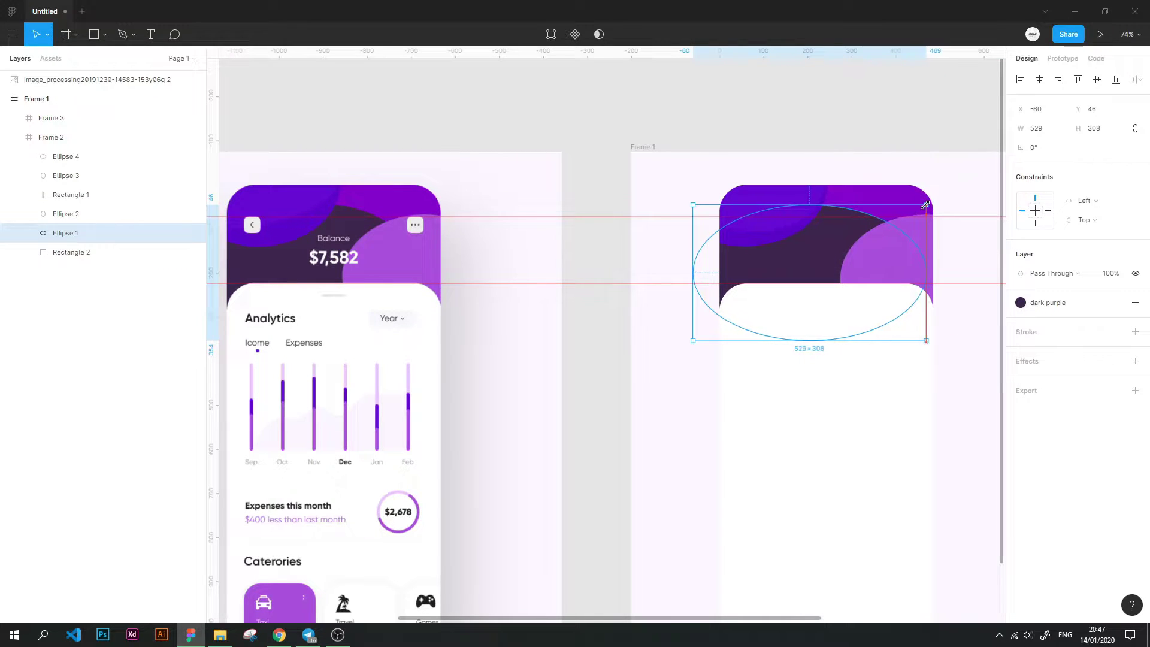
pyautogui.click(905, 126)
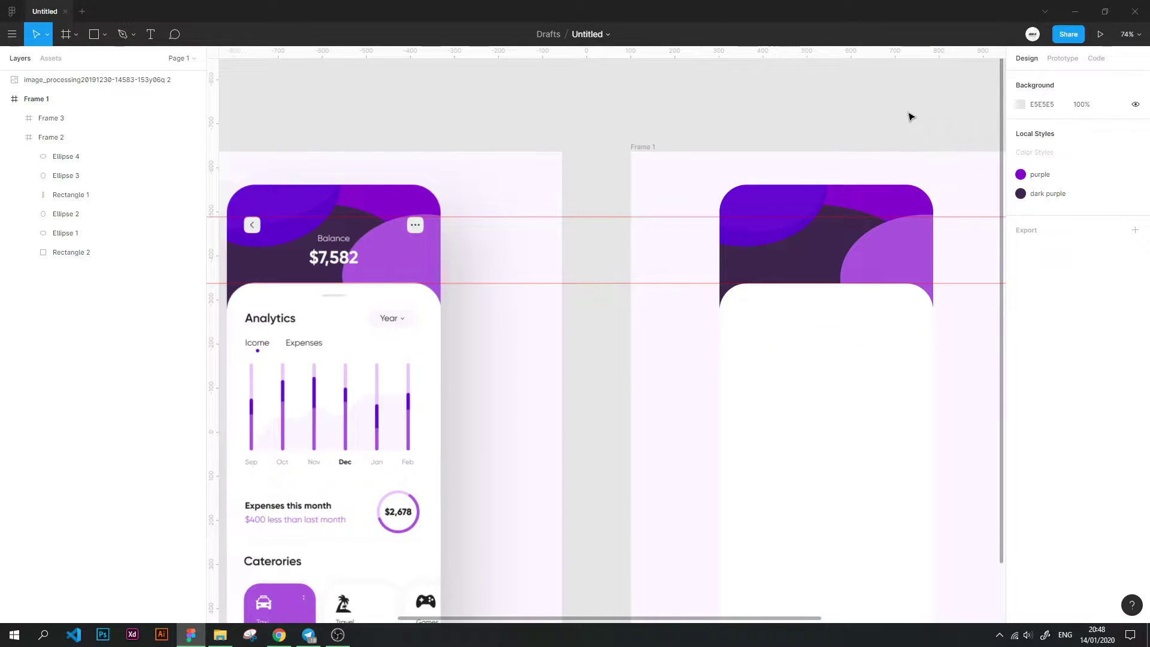
# Draw a small grey square of about 39×34 for the back button
pyautogui.scroll(5, 629, 224)
pyautogui.hscroll(-3, 647, 210)
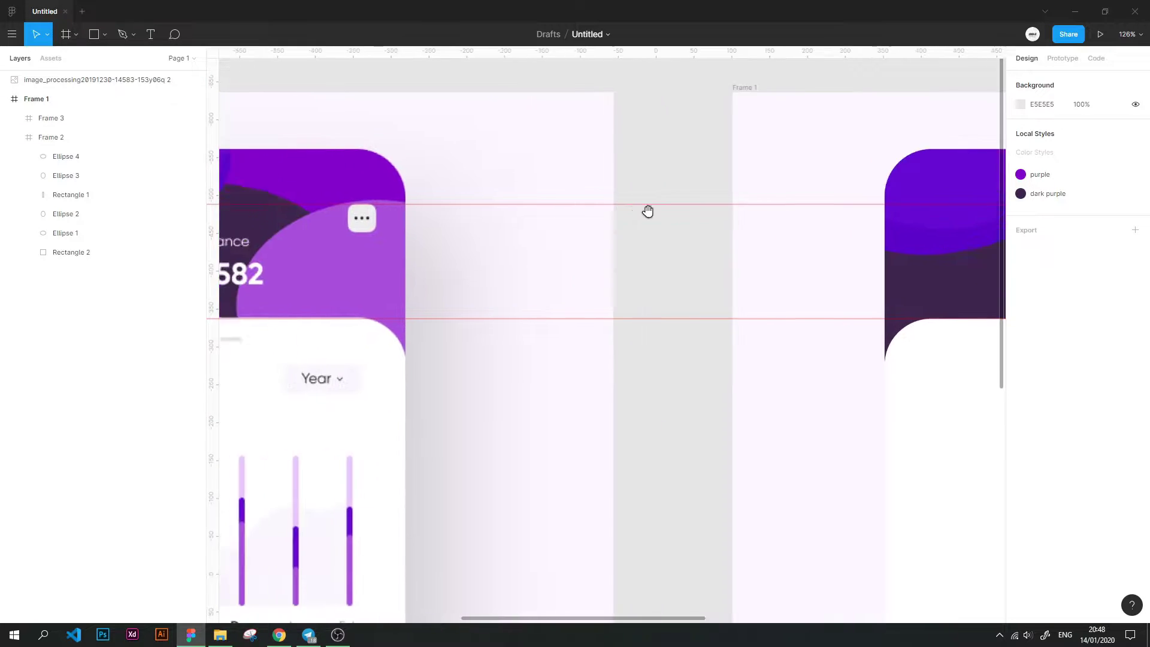
pyautogui.hscroll(-3, 636, 219)
pyautogui.hscroll(-5, 635, 219)
pyautogui.scroll(5, 638, 281)
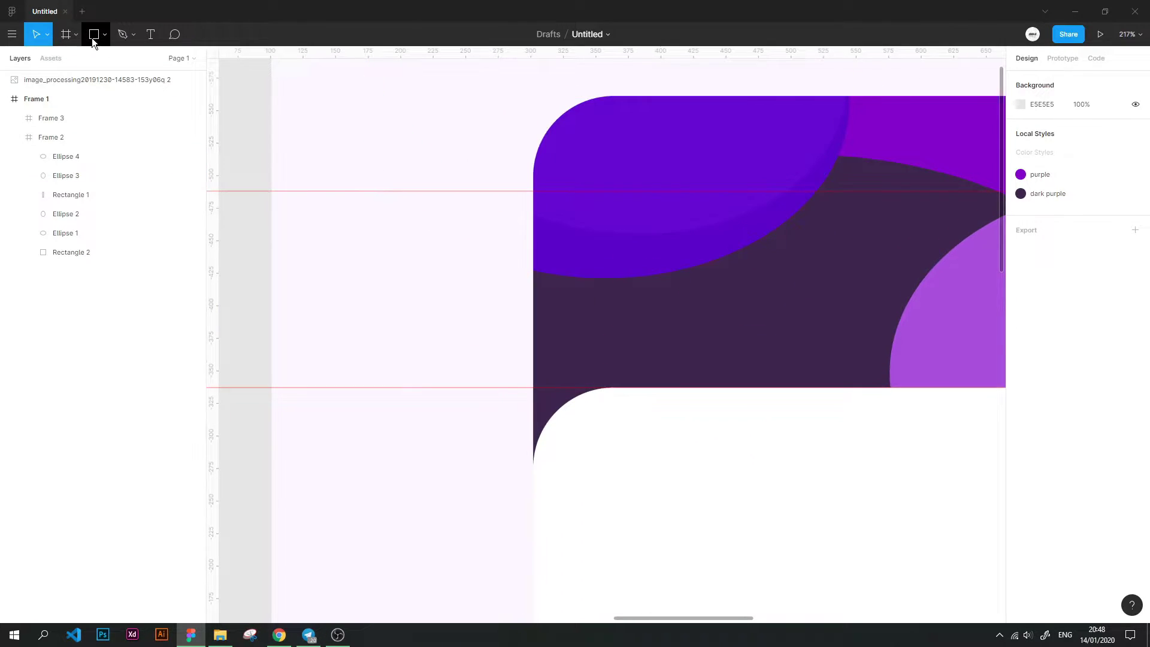
pyautogui.moveTo(591, 197); pyautogui.dragTo(635, 237)
pyautogui.scroll(-3, 301, 249)
pyautogui.hscroll(5, 961, 259)
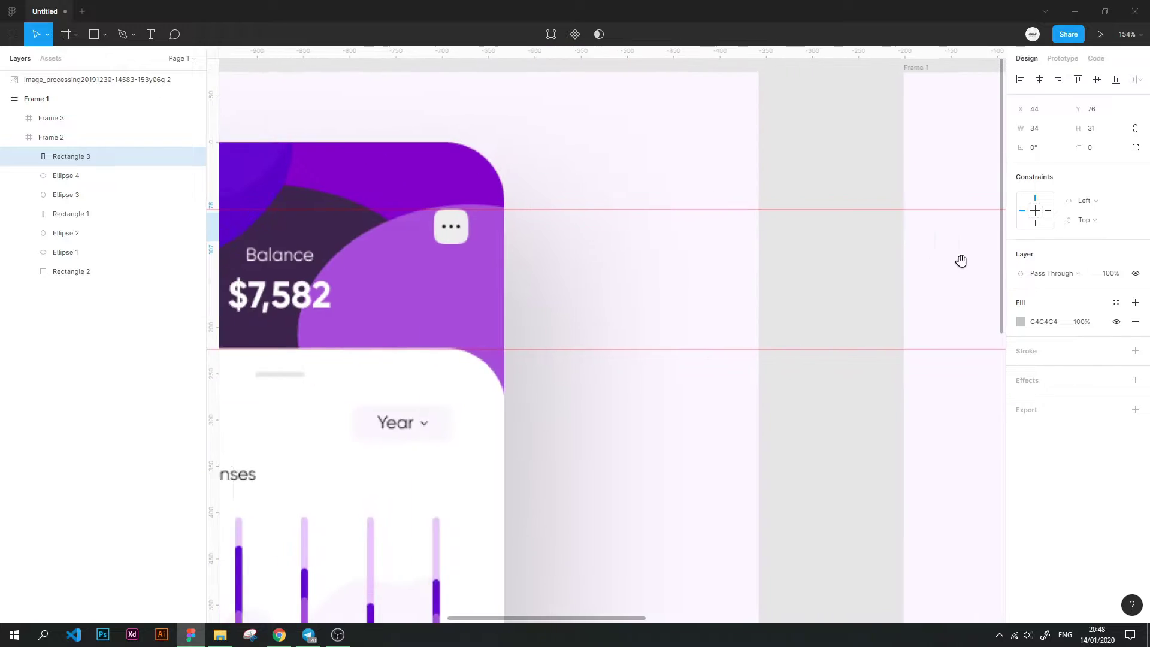
pyautogui.hscroll(-2, 724, 275)
pyautogui.scroll(-2, 725, 276)
pyautogui.hscroll(3, 803, 300)
pyautogui.hscroll(-1, 969, 232)
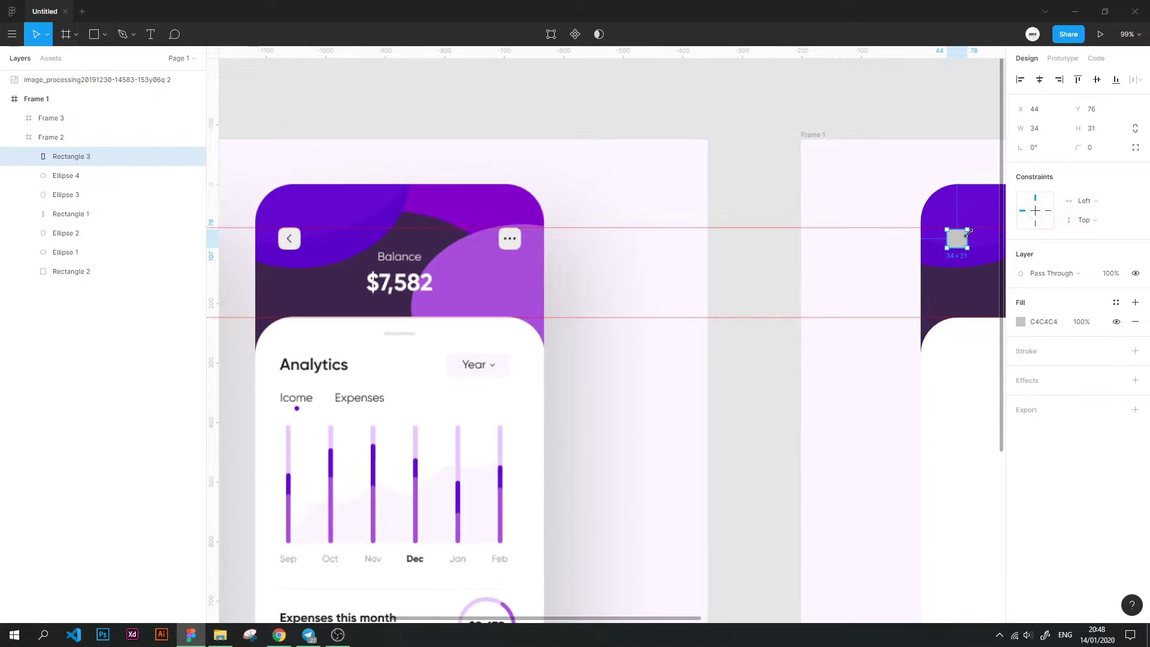
pyautogui.moveTo(968, 228)
pyautogui.mouseDown()
pyautogui.moveTo(289, 238)
pyautogui.moveTo(338, 265)
pyautogui.mouseUp()
# Move the grey square into Frame 2 at the header's top-left
pyautogui.scroll(5, 284, 243)
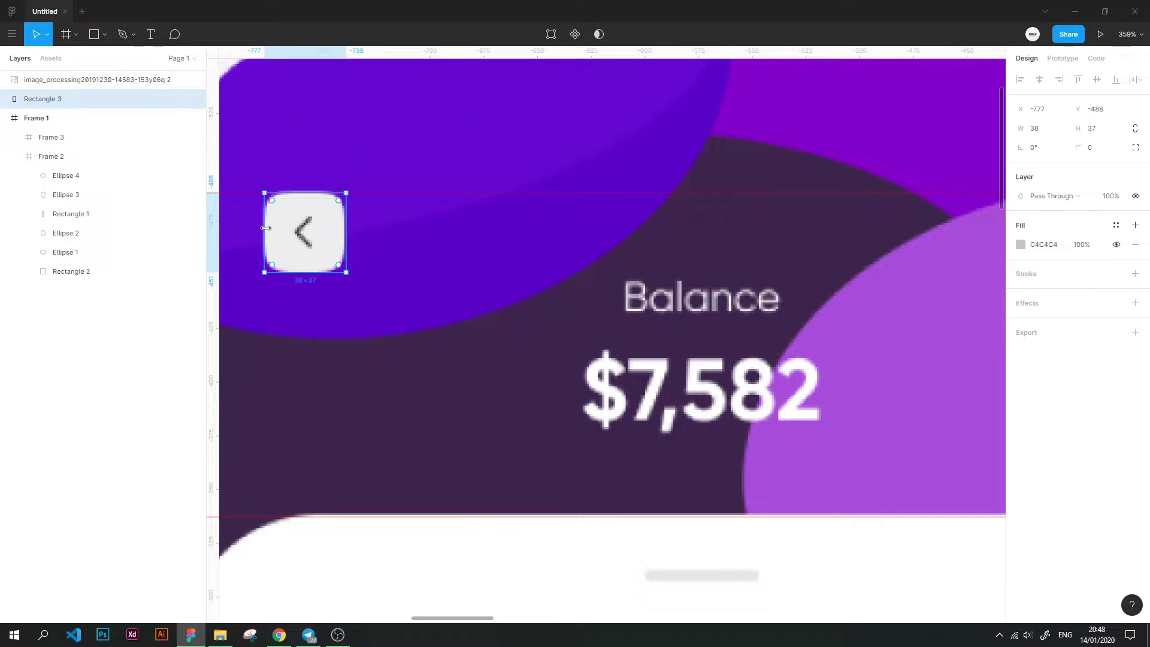
pyautogui.scroll(-5, 351, 232)
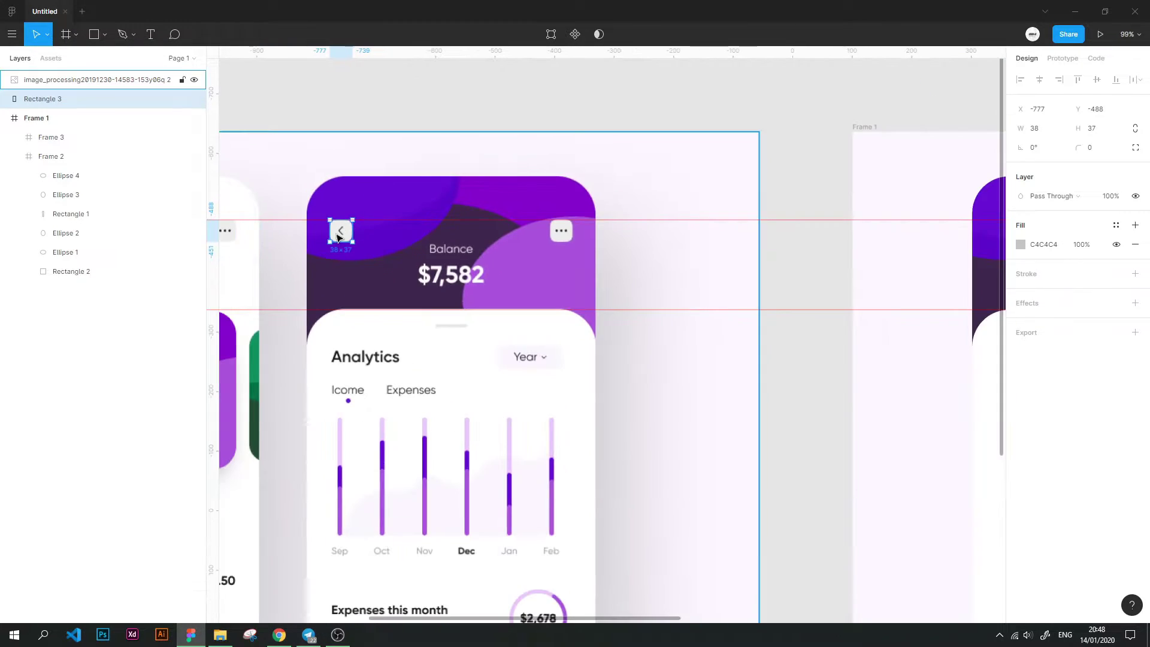
pyautogui.moveTo(329, 230); pyautogui.dragTo(870, 249)
pyautogui.click(662, 128)
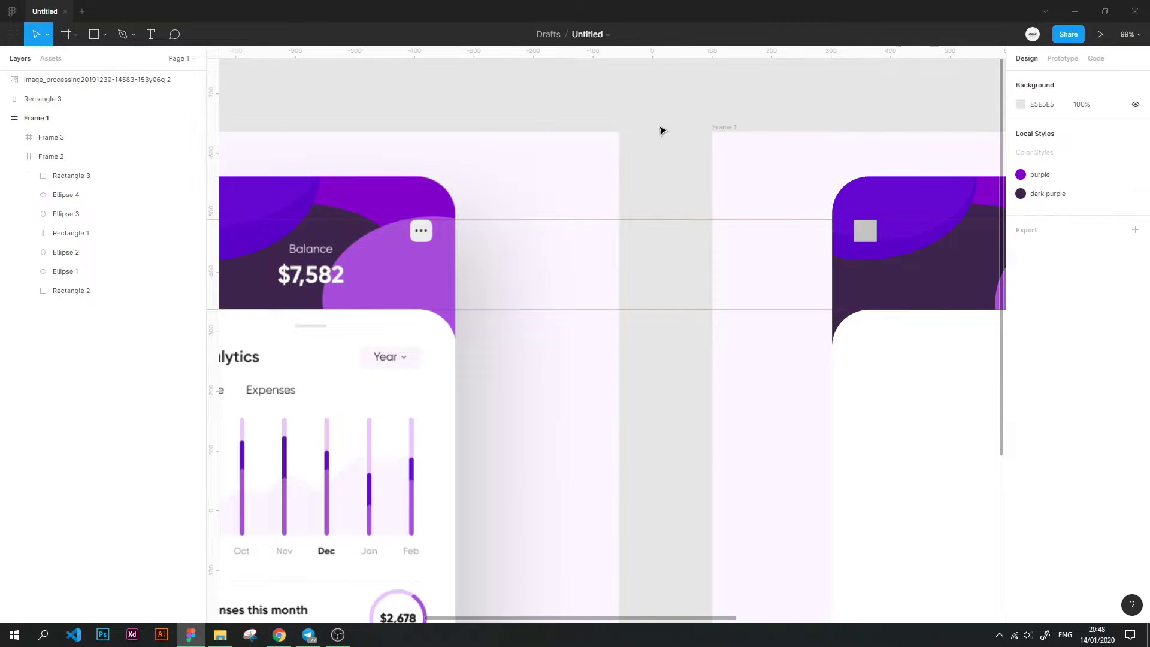
pyautogui.scroll(-5, 543, 172)
pyautogui.scroll(-3, 573, 169)
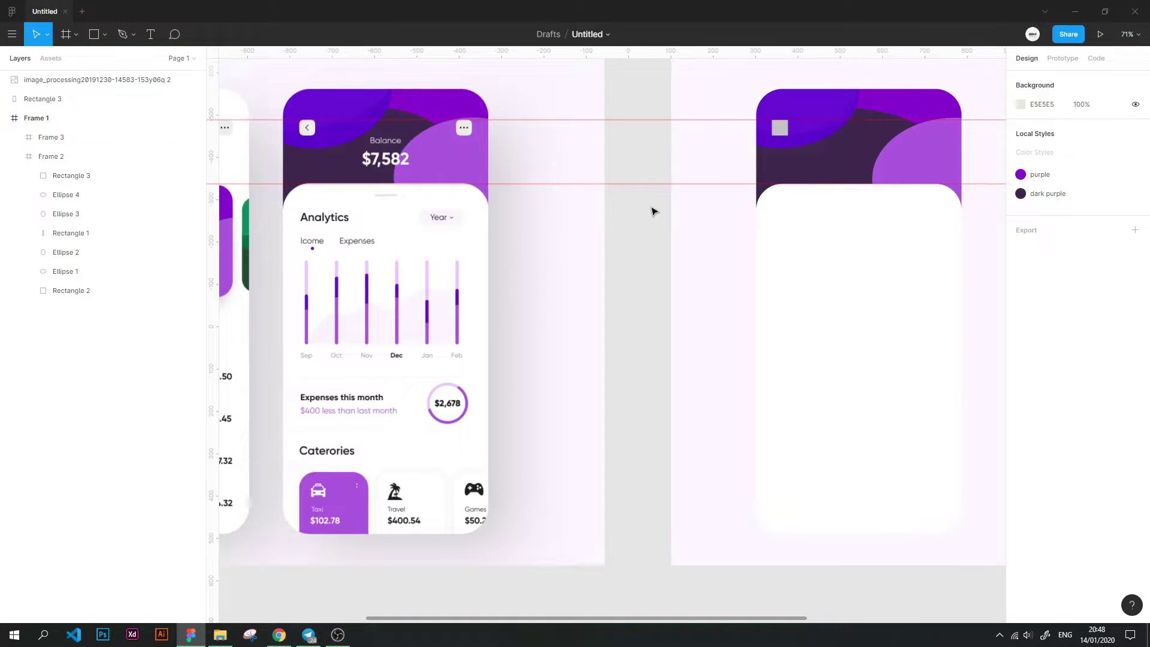
pyautogui.click(782, 128)
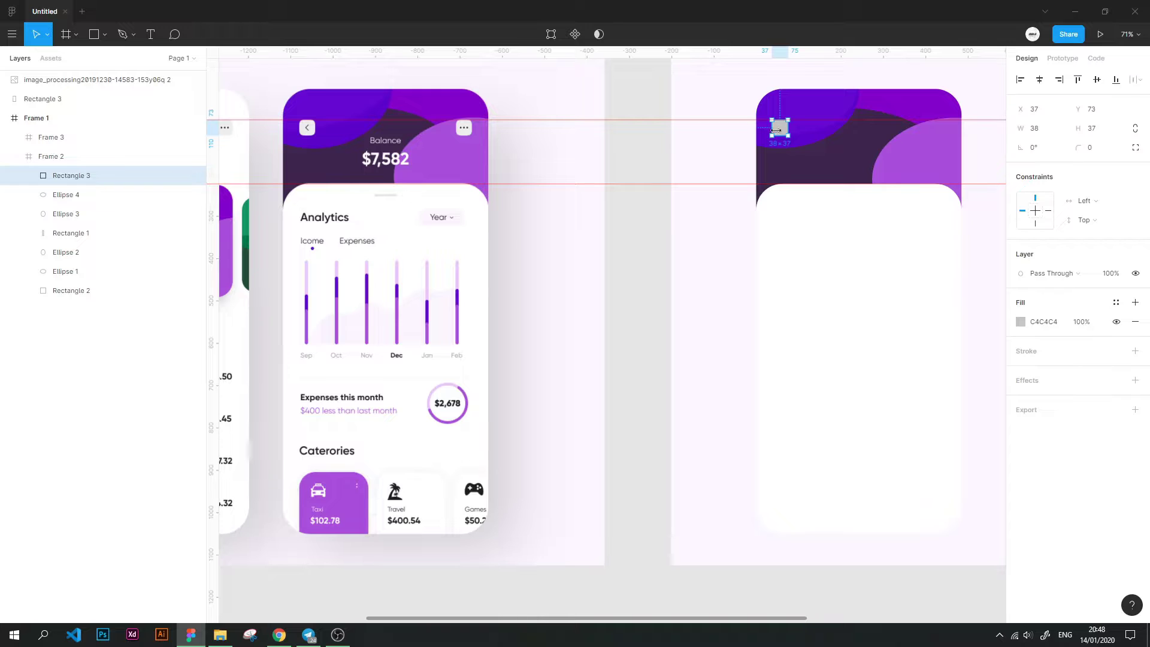
pyautogui.scroll(5, 783, 132)
# Add a vertical guide beside the grey square and nudge the square slightly right
pyautogui.moveTo(213, 204); pyautogui.dragTo(784, 285)
pyautogui.moveTo(801, 131); pyautogui.dragTo(806, 131)
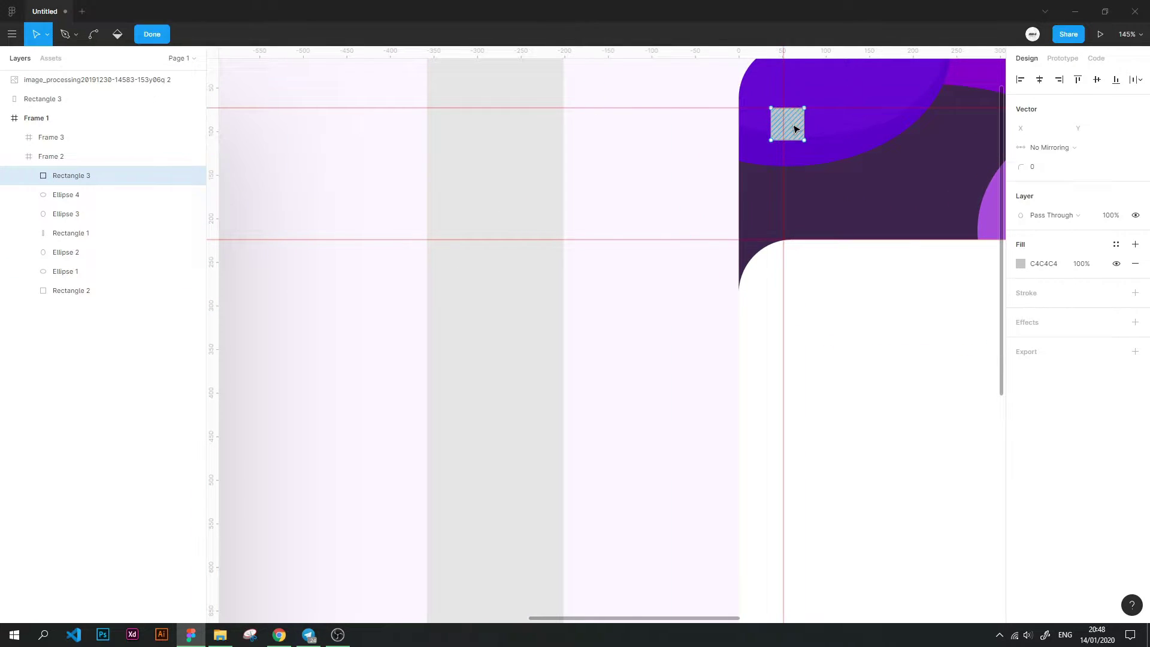
pyautogui.click(613, 102)
pyautogui.hscroll(5, 326, 172)
# Give Frame 2 a 2-column layout grid with a 390 gutter
pyautogui.click(487, 220)
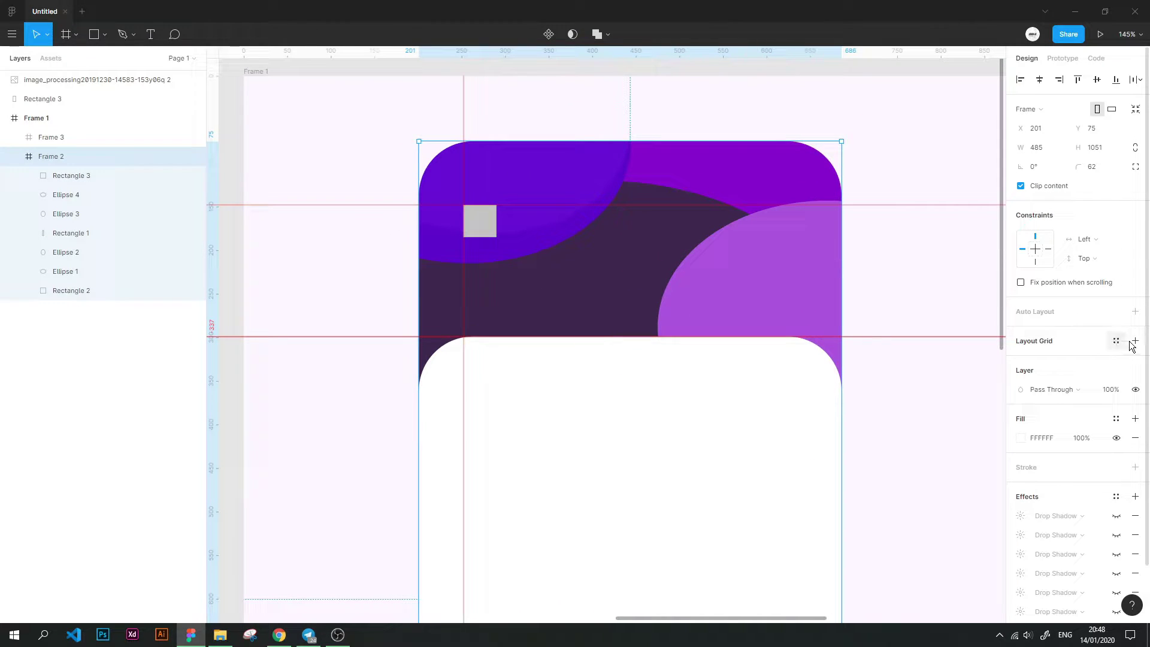
pyautogui.click(1135, 341)
pyautogui.click(1021, 360)
pyautogui.click(886, 362)
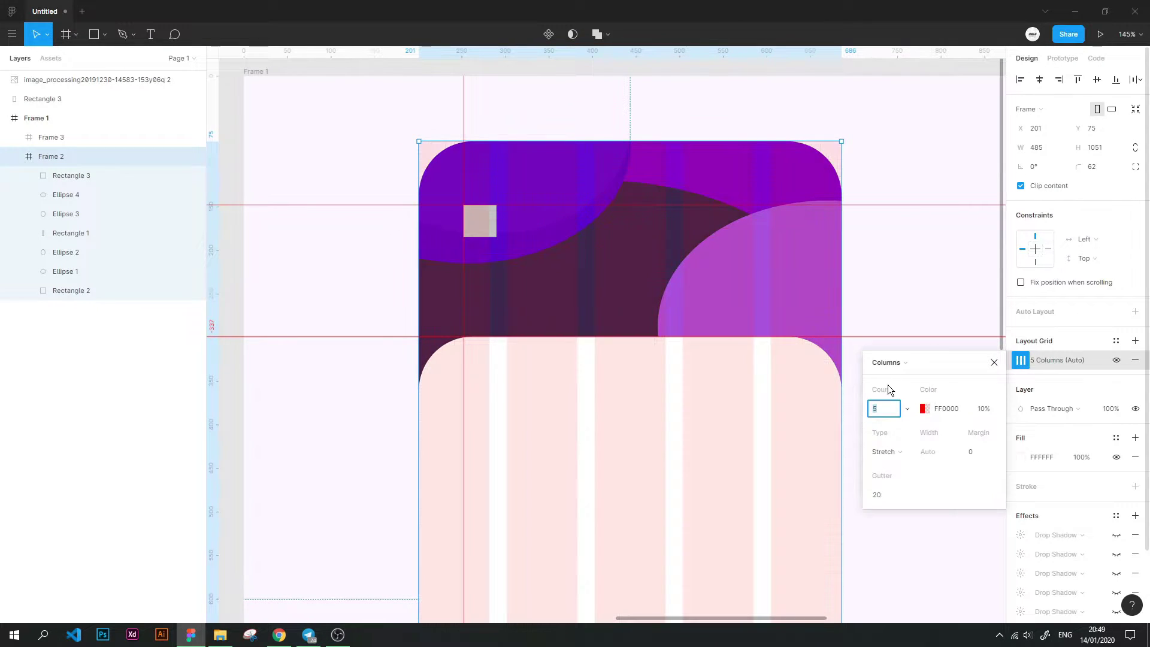
pyautogui.click(908, 408)
pyautogui.click(904, 508)
pyautogui.moveTo(882, 475)
pyautogui.mouseDown()
pyautogui.moveTo(1078, 483)
pyautogui.moveTo(187, 475)
pyautogui.mouseUp()
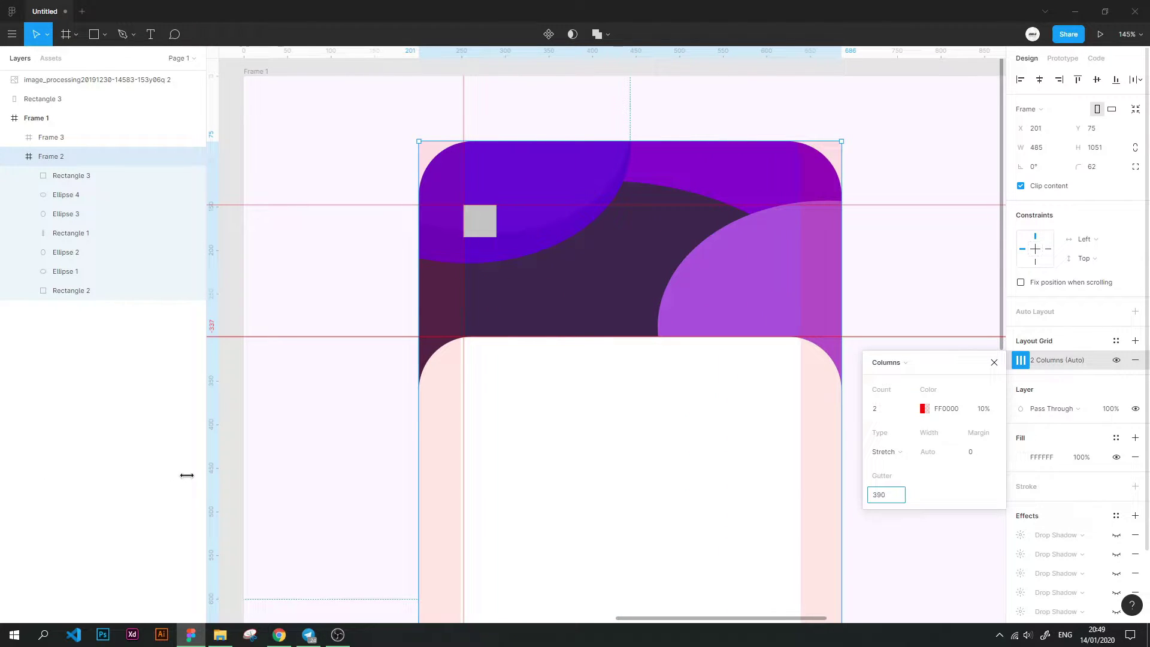
pyautogui.click(929, 251)
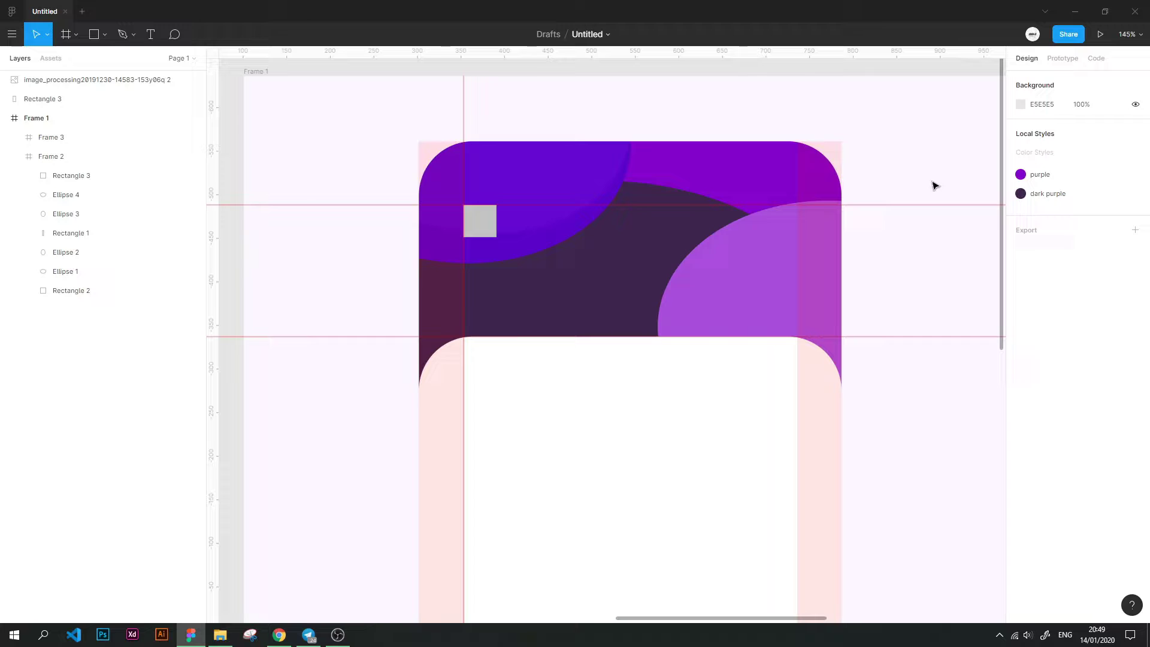
pyautogui.click(480, 221)
pyautogui.hscroll(-10, 894, 287)
# Give Rectangle 3 a corner radius of 12 with 64% corner smoothing
pyautogui.moveTo(1078, 147); pyautogui.dragTo(37, 153)
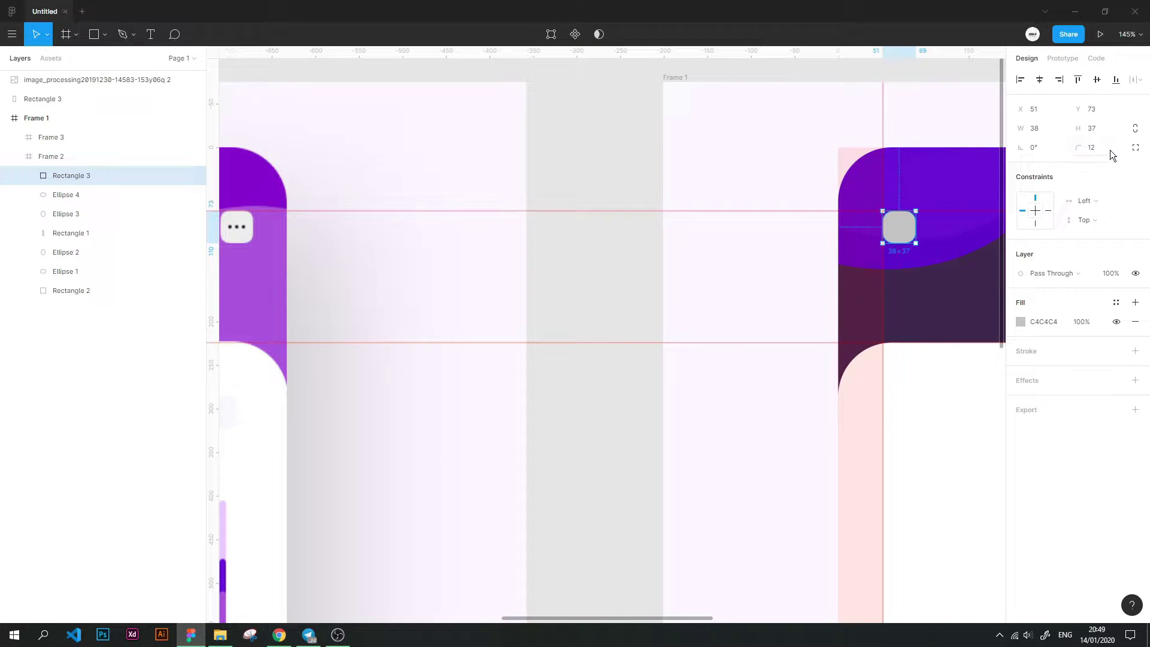
pyautogui.click(1136, 148)
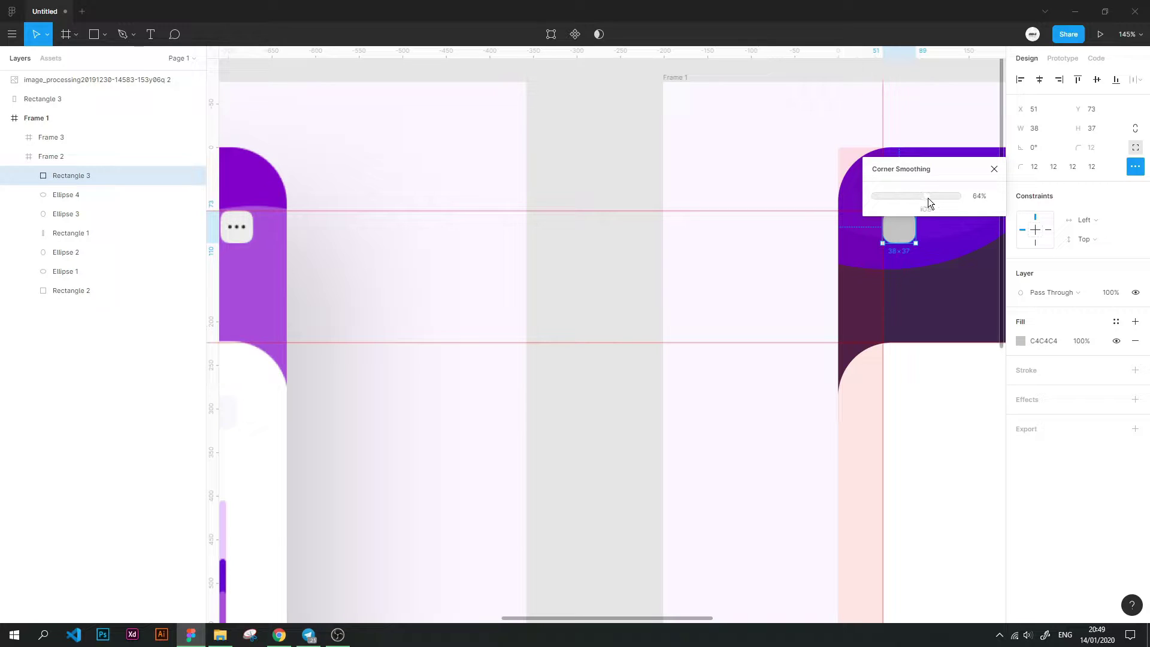
pyautogui.click(599, 167)
pyautogui.click(912, 231)
# Change Rectangle 3's fill to white
pyautogui.click(1021, 341)
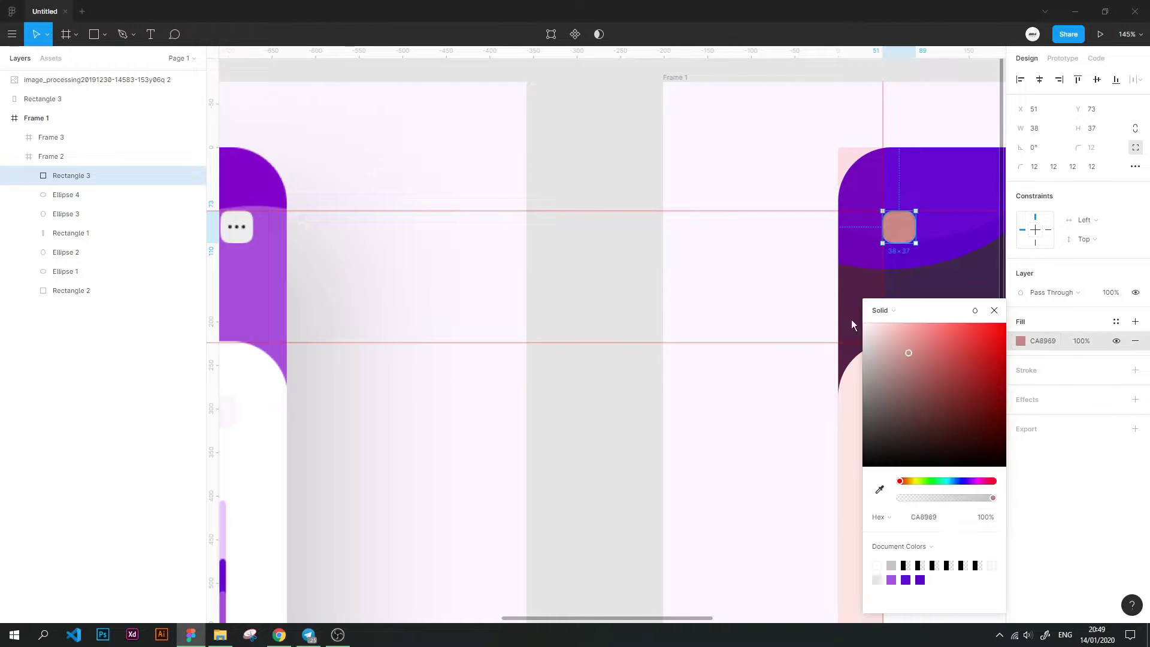
pyautogui.click(865, 327)
pyautogui.click(610, 146)
pyautogui.scroll(-3, 678, 194)
pyautogui.scroll(10, 791, 265)
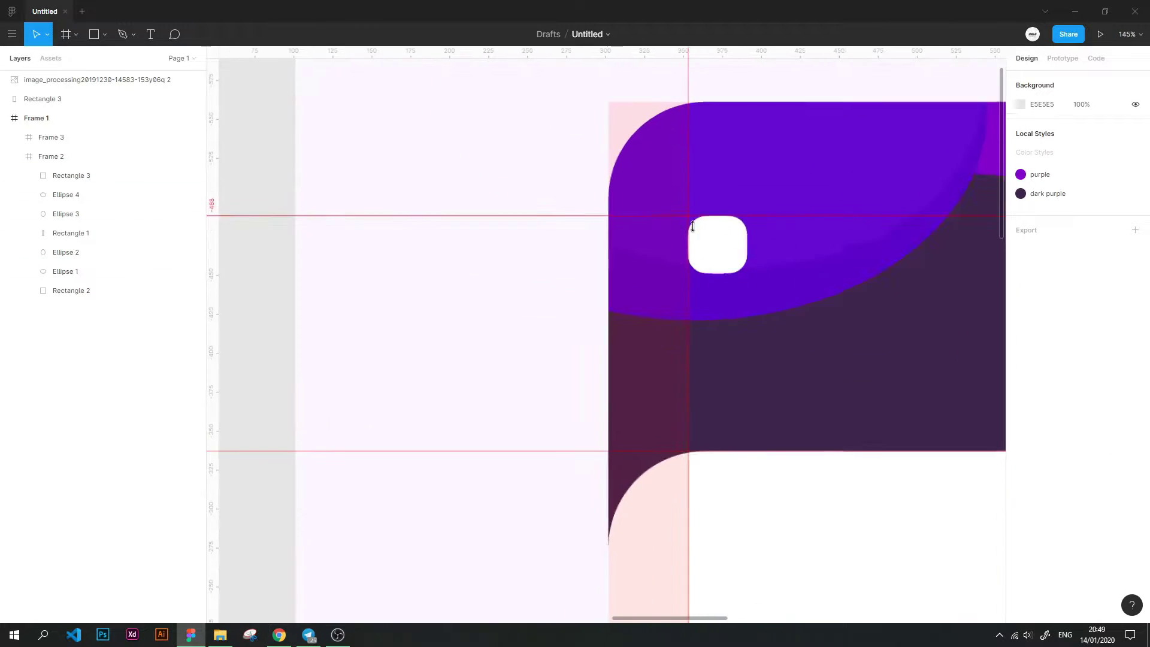
# Draw a diagonal line with a round cap inside the white square
pyautogui.click(105, 34)
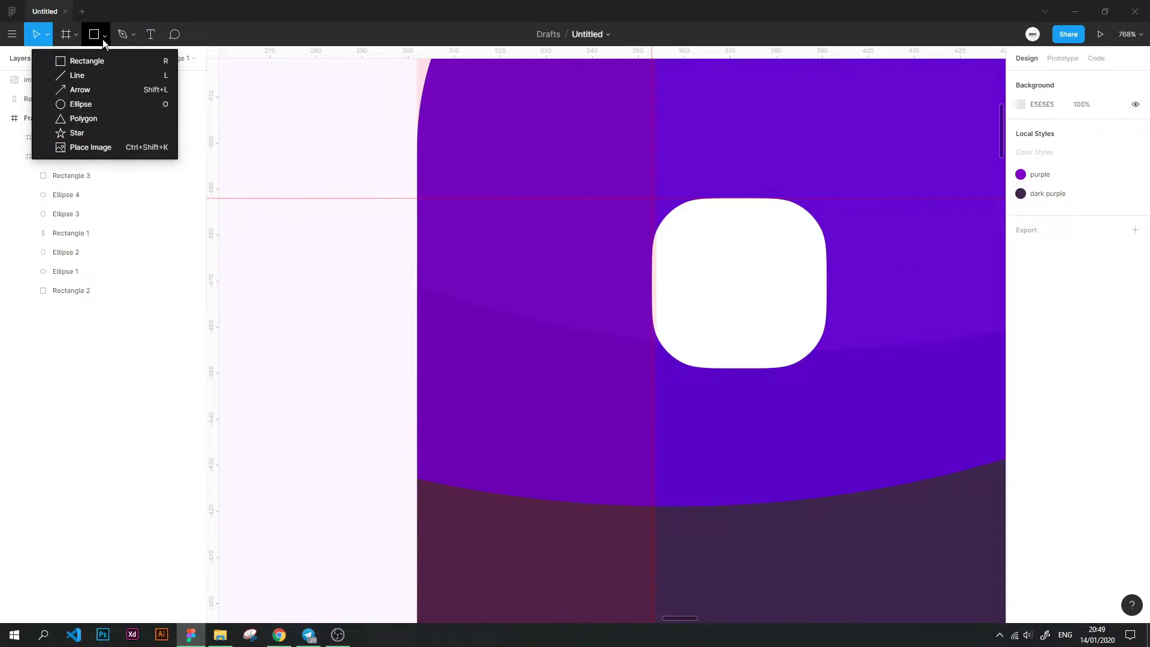
pyautogui.click(97, 72)
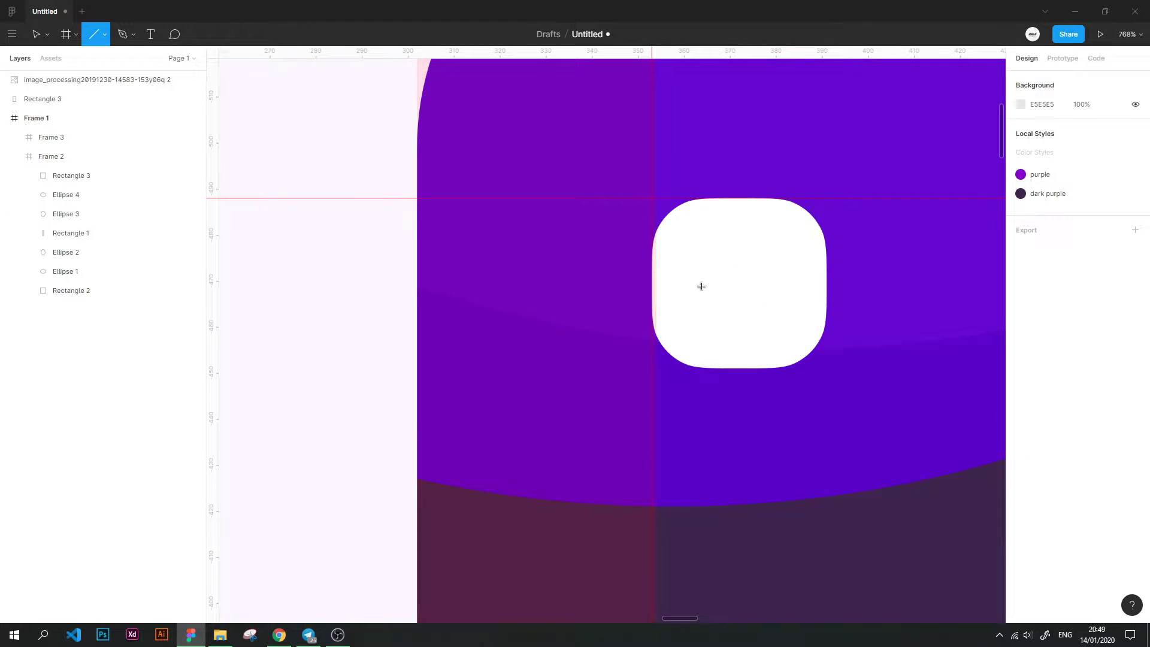
pyautogui.moveTo(750, 251); pyautogui.dragTo(699, 291)
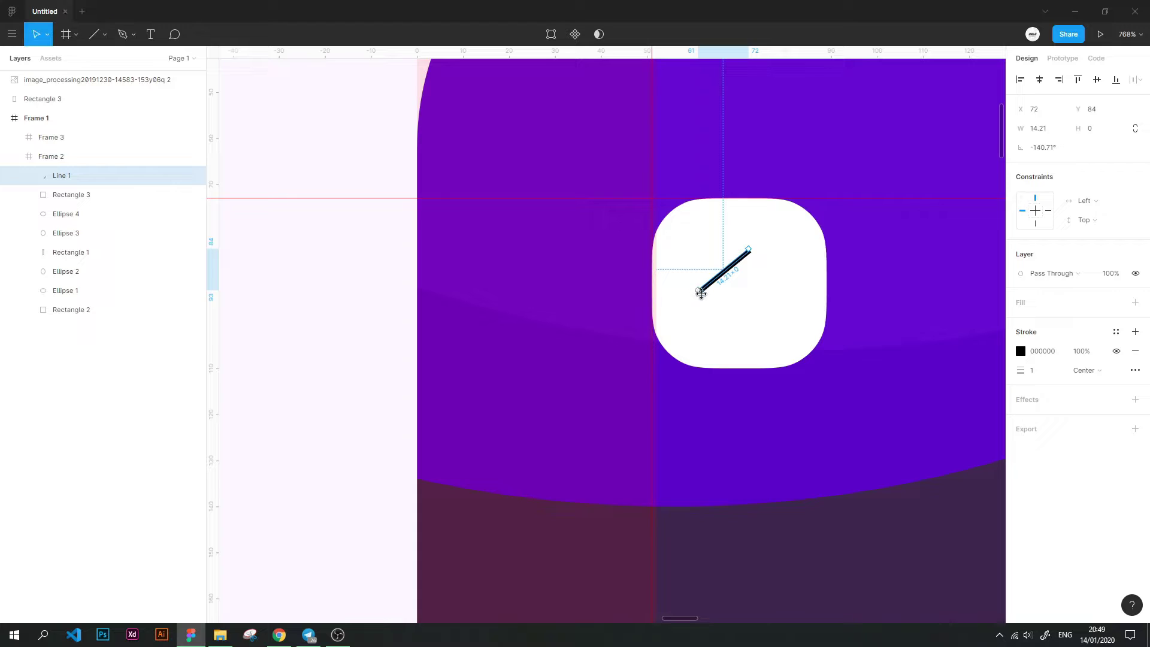
pyautogui.click(746, 274)
pyautogui.doubleClick(744, 263)
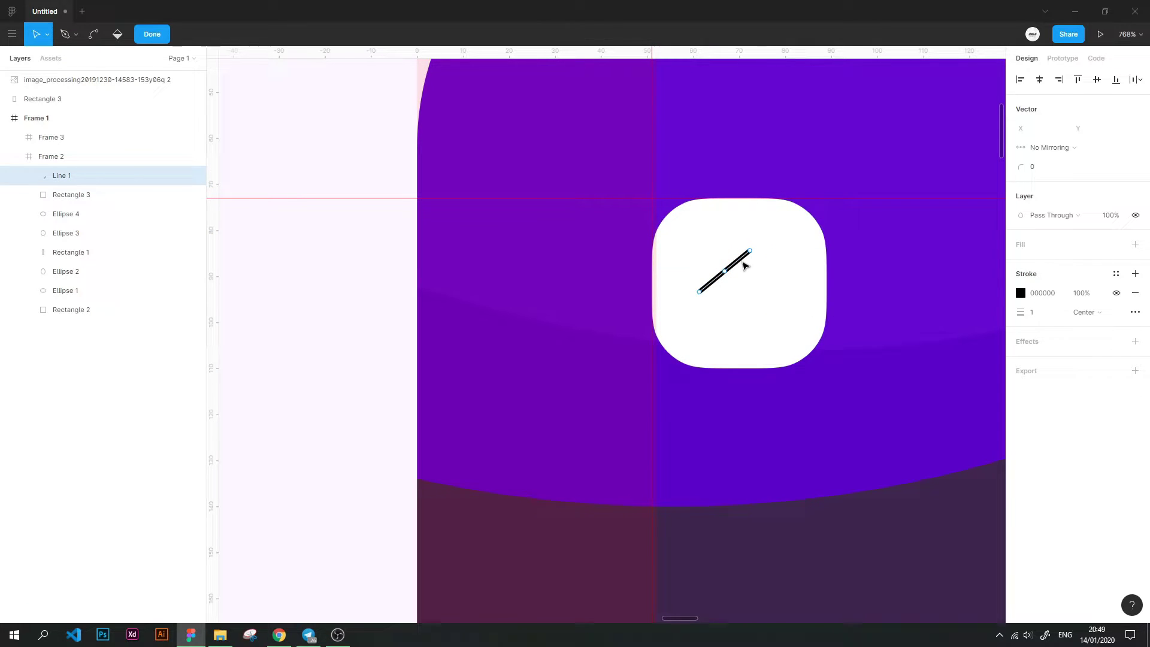
pyautogui.click(1135, 312)
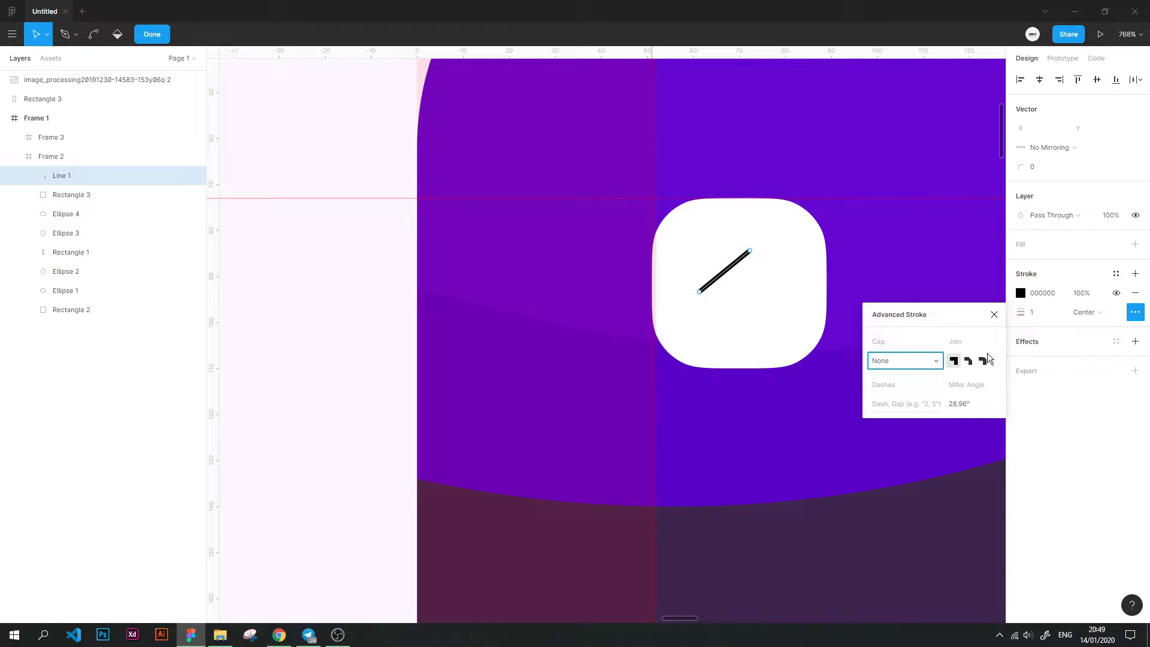
pyautogui.click(799, 180)
# Angle the line at 45°, then mirror a copy vertically to form a < shape
pyautogui.scroll(5, 745, 259)
pyautogui.click(749, 240)
pyautogui.moveTo(762, 229); pyautogui.dragTo(762, 207)
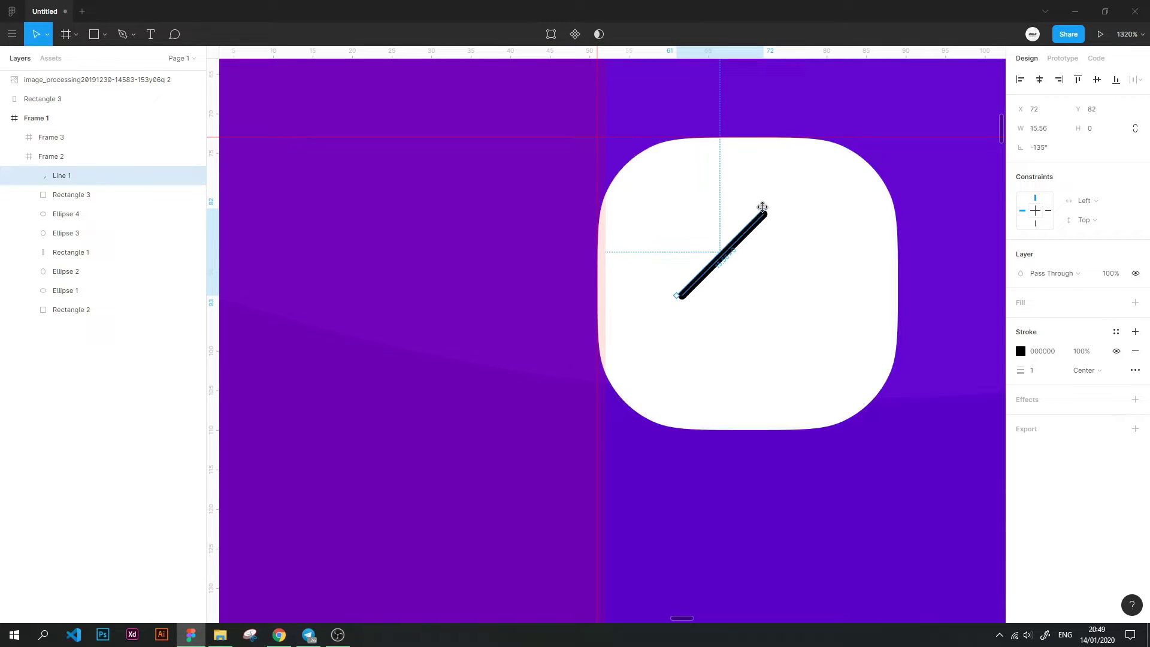
pyautogui.moveTo(677, 296)
pyautogui.mouseDown()
pyautogui.moveTo(730, 275)
pyautogui.moveTo(730, 256)
pyautogui.mouseUp()
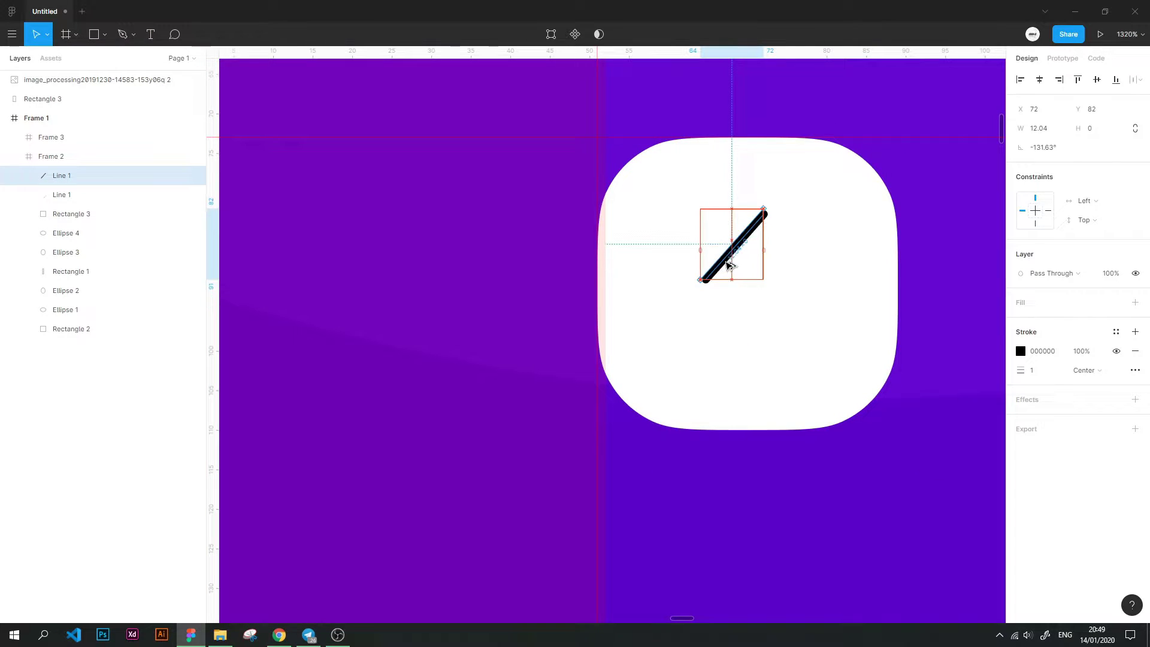
pyautogui.rightClick(723, 261)
pyautogui.moveTo(742, 473)
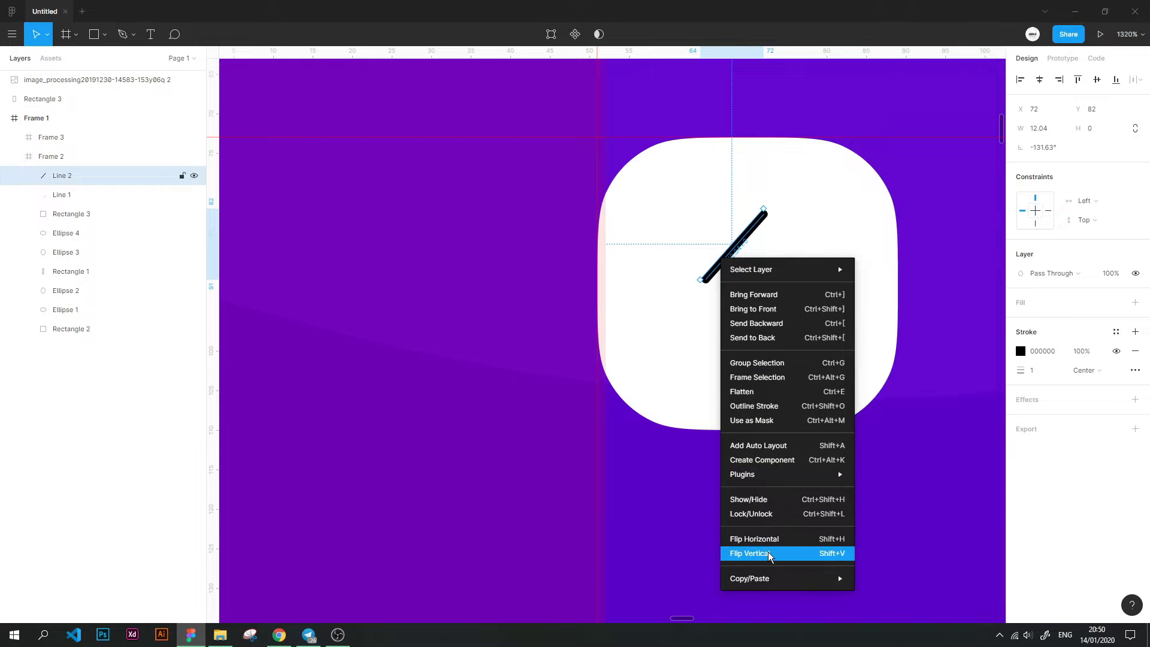
pyautogui.click(750, 553)
pyautogui.moveTo(753, 284); pyautogui.dragTo(757, 341)
pyautogui.click(722, 444)
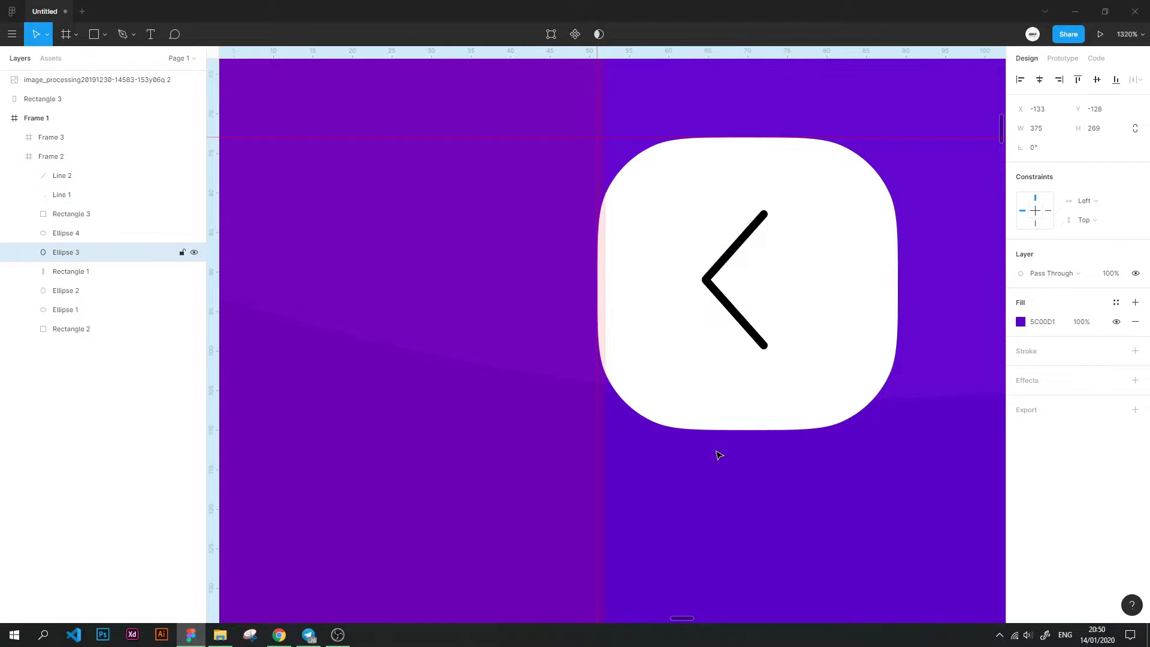
# Join both lines into a single chevron vector and widen it slightly
pyautogui.click(735, 316)
pyautogui.keyDown('shift'); pyautogui.click(741, 250); pyautogui.keyUp('shift')
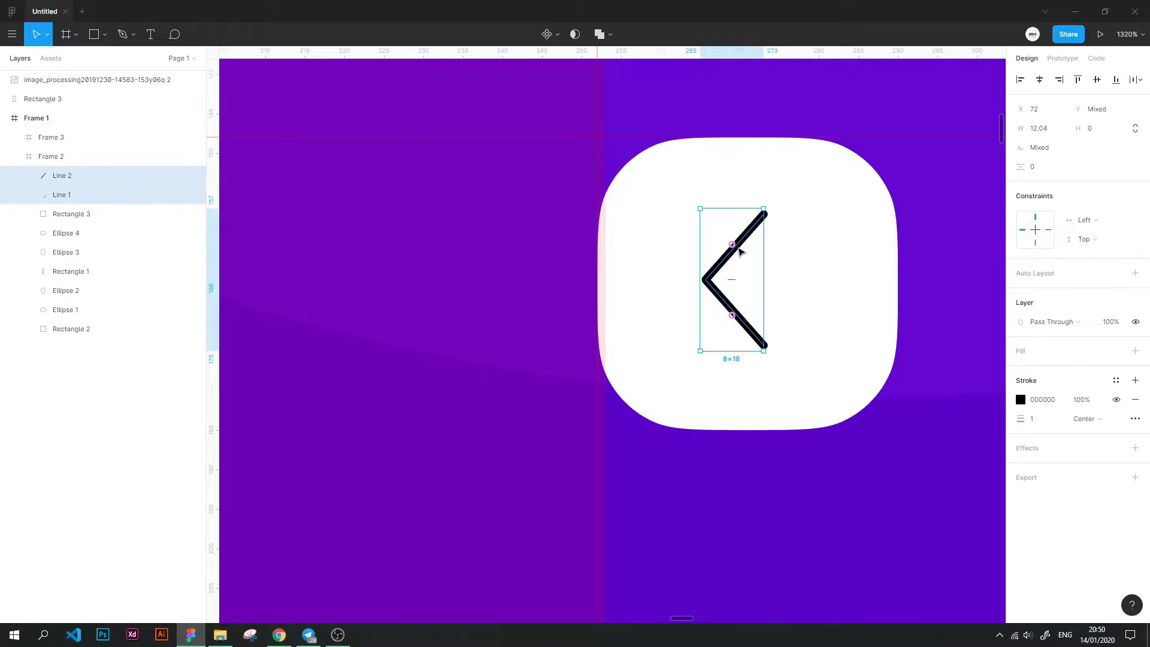
pyautogui.hotkey('ctrl', 'e')
pyautogui.moveTo(767, 319); pyautogui.dragTo(776, 316)
pyautogui.click(736, 495)
pyautogui.scroll(-5, 735, 494)
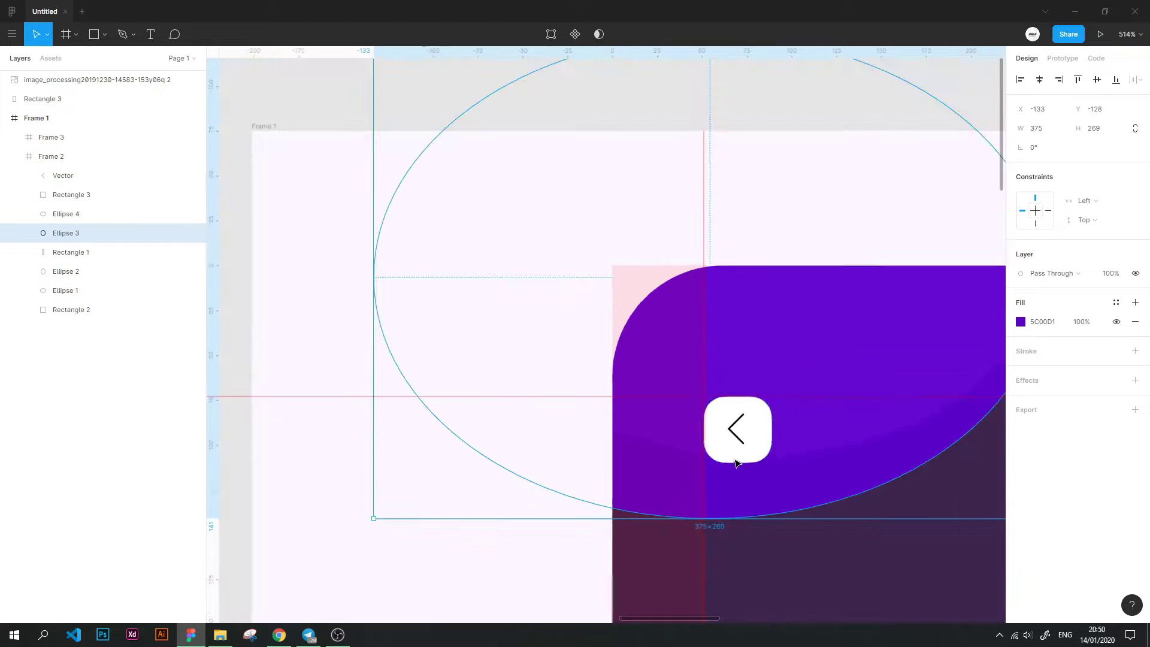
pyautogui.scroll(-3, 788, 362)
pyautogui.scroll(-3, 614, 388)
pyautogui.hscroll(-4, 685, 379)
pyautogui.moveTo(685, 378); pyautogui.dragTo(411, 379)
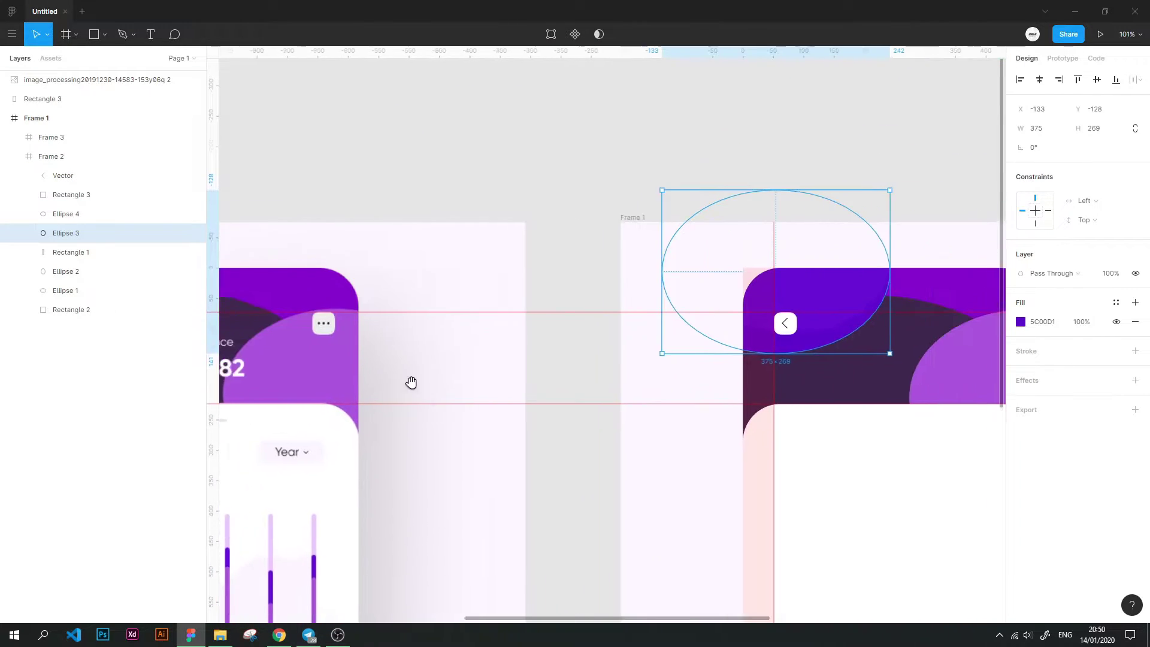
pyautogui.scroll(5, 773, 300)
pyautogui.scroll(5, 767, 288)
pyautogui.click(771, 279)
pyautogui.scroll(2, 771, 278)
pyautogui.moveTo(764, 260); pyautogui.dragTo(765, 264)
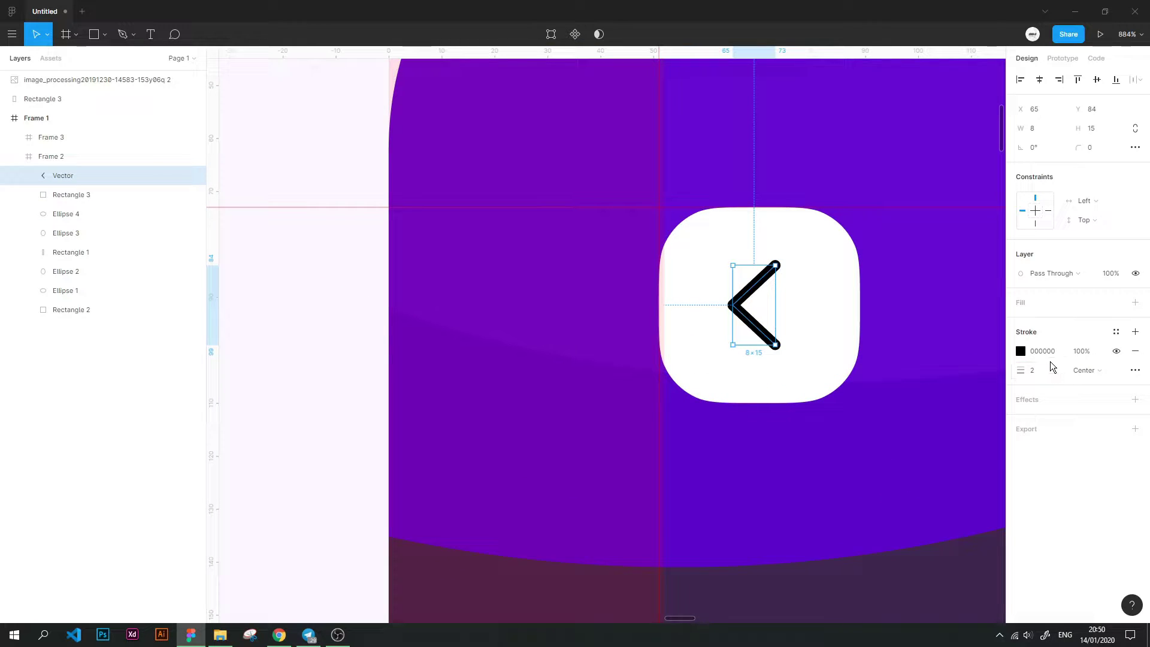
pyautogui.click(1086, 350)
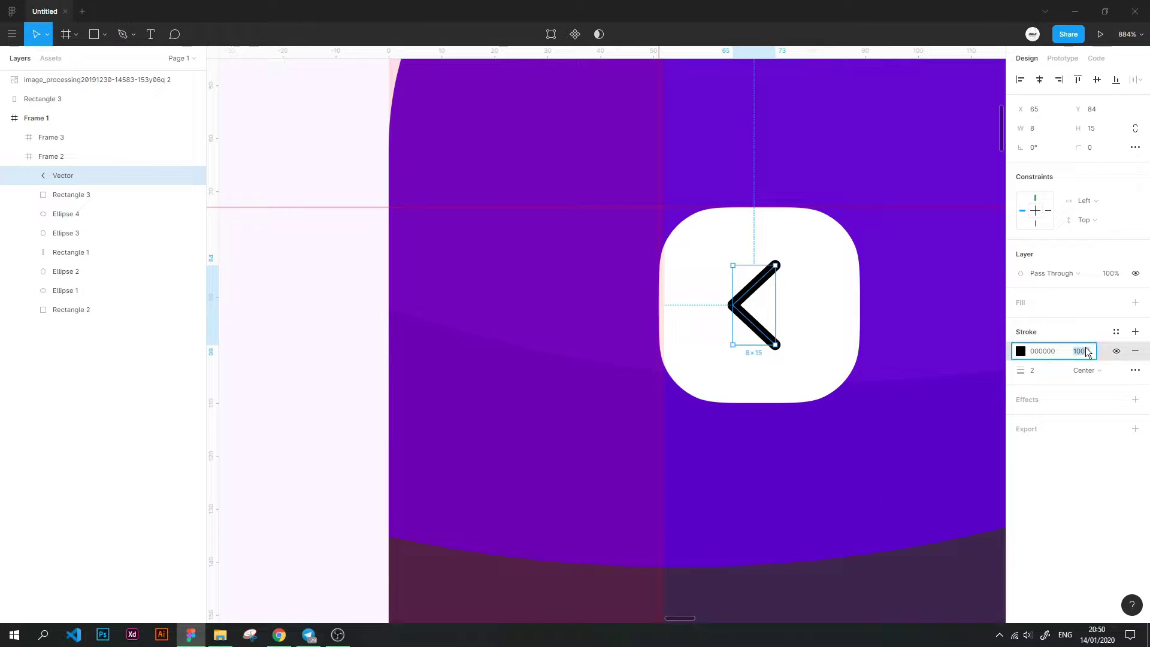
pyautogui.write('85')
pyautogui.press('Return')
pyautogui.click(961, 320)
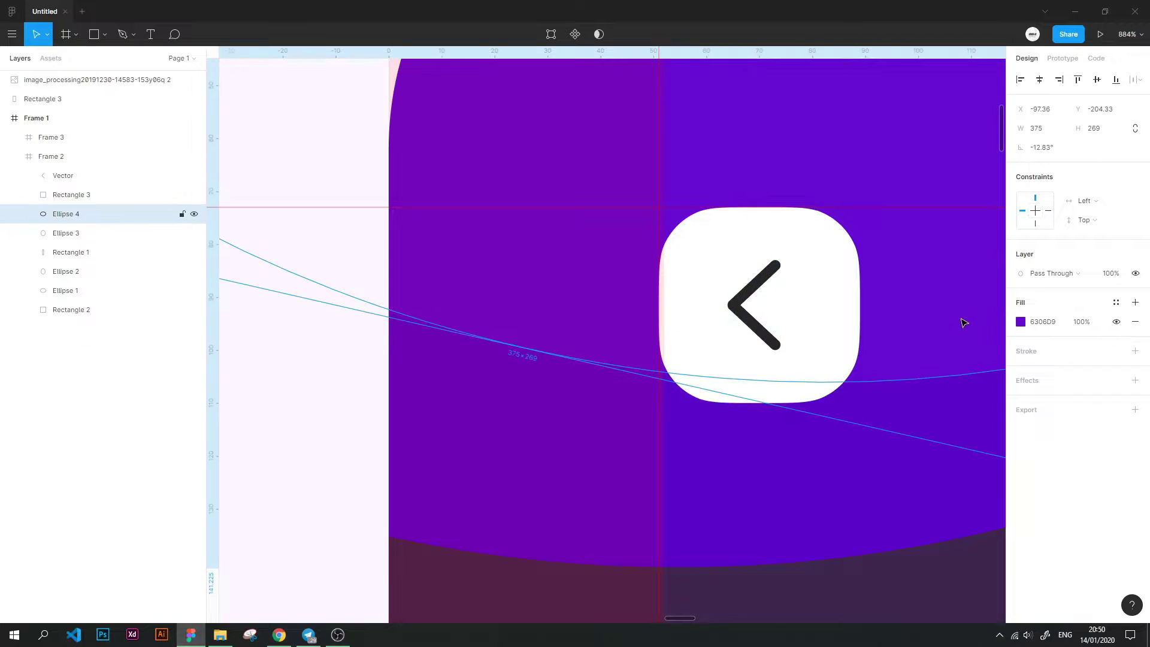
pyautogui.click(753, 285)
pyautogui.keyDown('shift'); pyautogui.click(792, 309); pyautogui.keyUp('shift')
pyautogui.click(1040, 80)
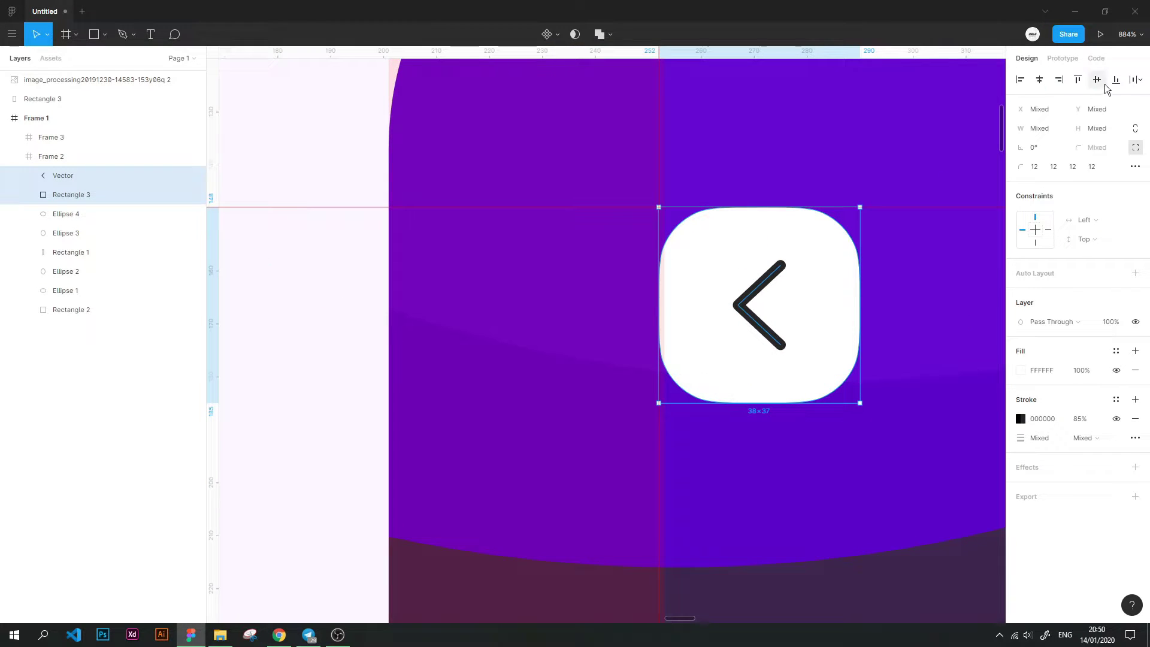
pyautogui.click(839, 524)
pyautogui.click(859, 424)
pyautogui.scroll(-5, 861, 413)
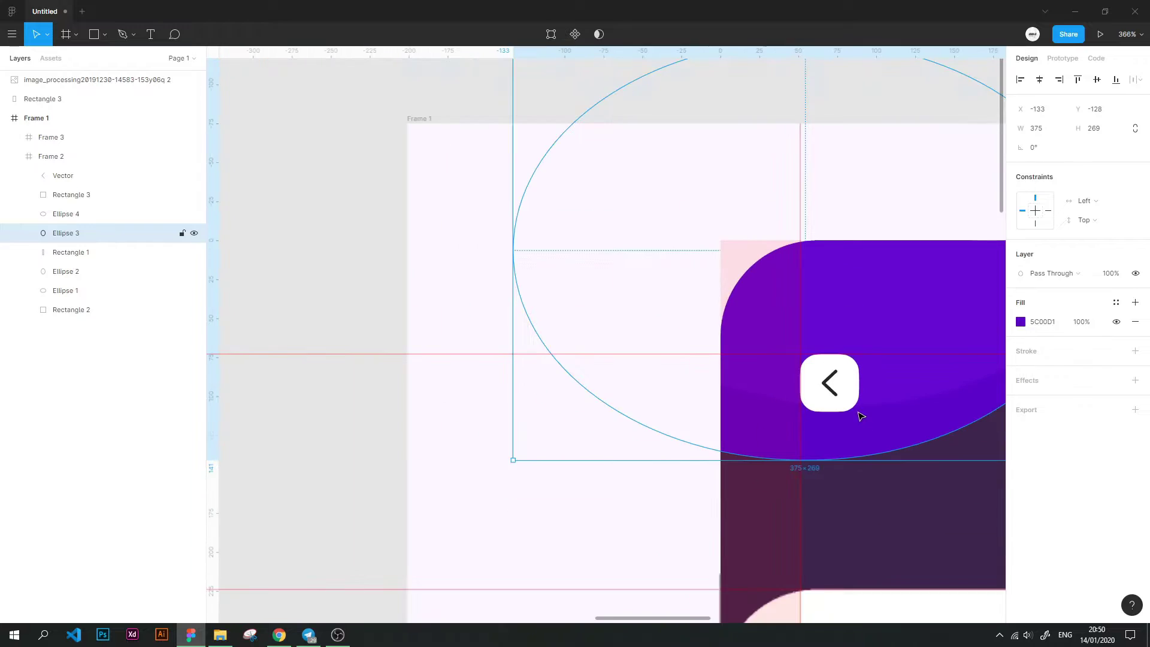
pyautogui.scroll(-3, 861, 413)
pyautogui.scroll(-3, 861, 413)
pyautogui.hscroll(2, 650, 423)
pyautogui.scroll(5, 735, 359)
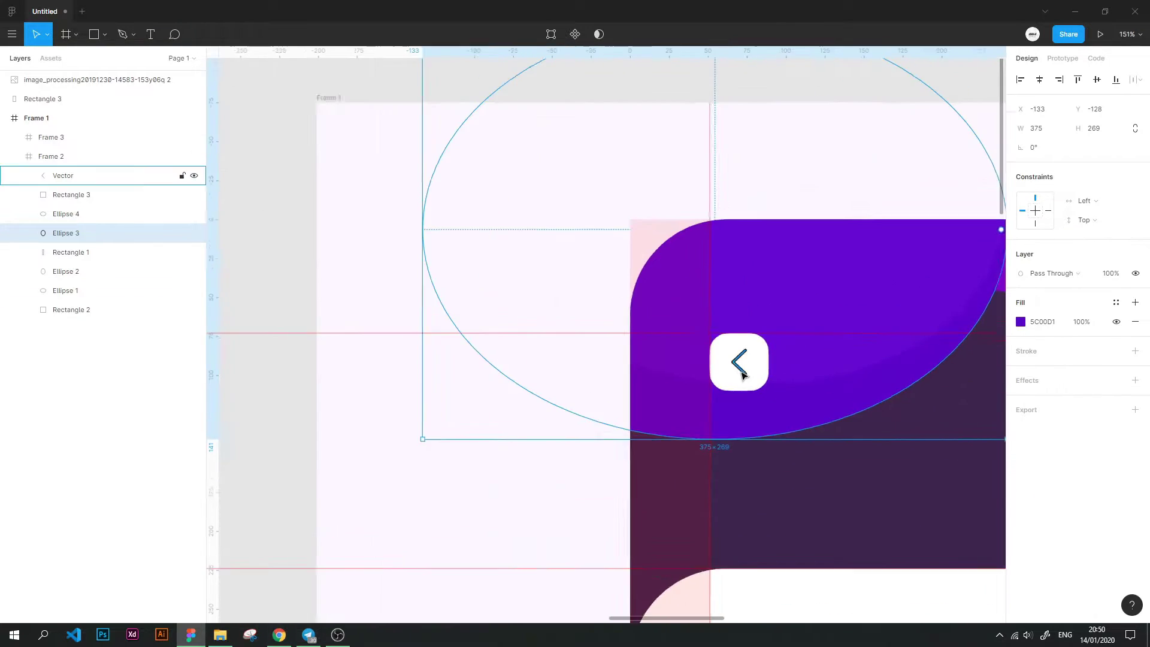
pyautogui.scroll(3, 729, 359)
pyautogui.click(730, 359)
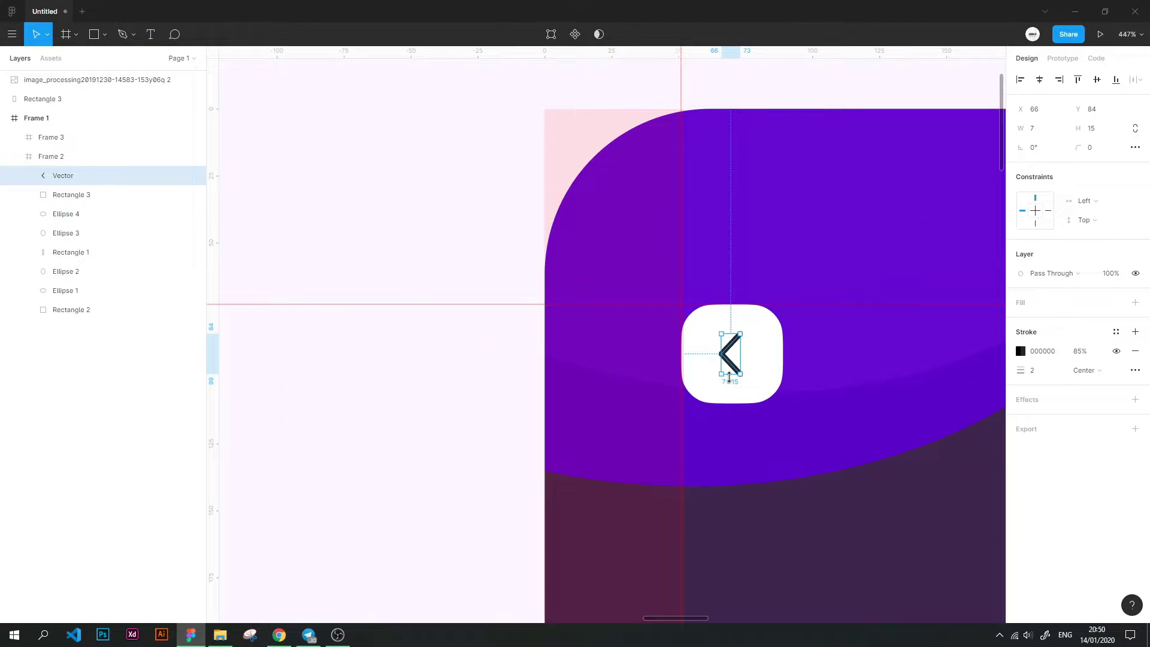
pyautogui.click(481, 242)
# Copy the white Rectangle 3 square to the header's top-right as Rectangle 4
pyautogui.scroll(-5, 798, 357)
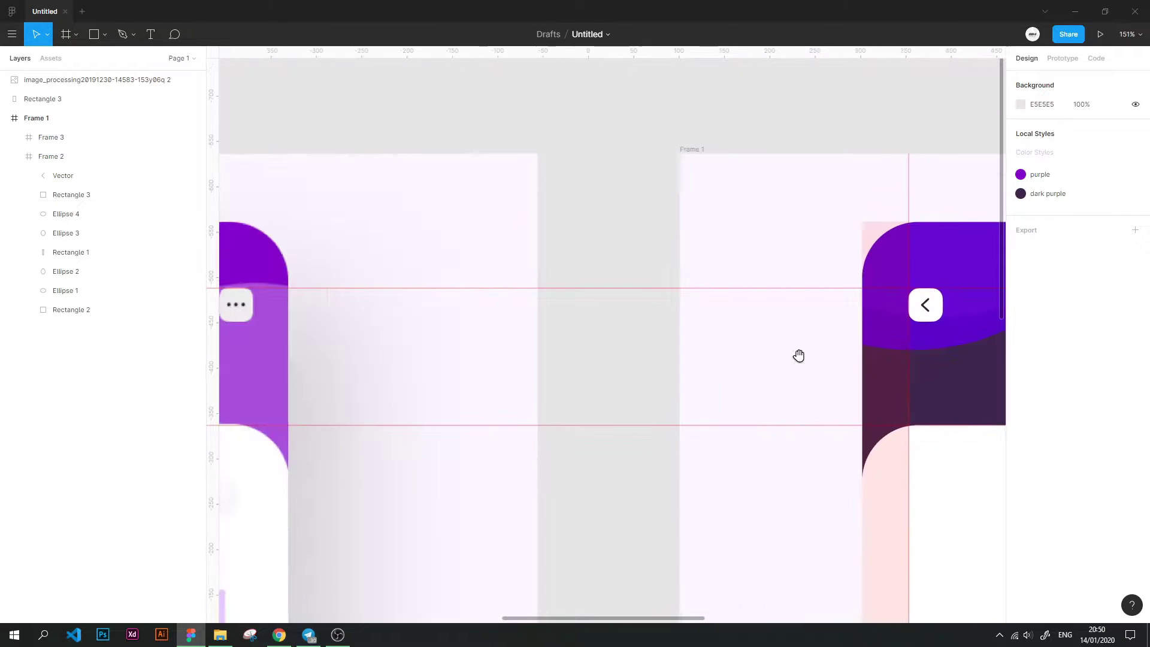
pyautogui.scroll(-3, 1048, 369)
pyautogui.hscroll(-3, 899, 381)
pyautogui.hscroll(4, 898, 381)
pyautogui.scroll(-1, 899, 381)
pyautogui.click(803, 333)
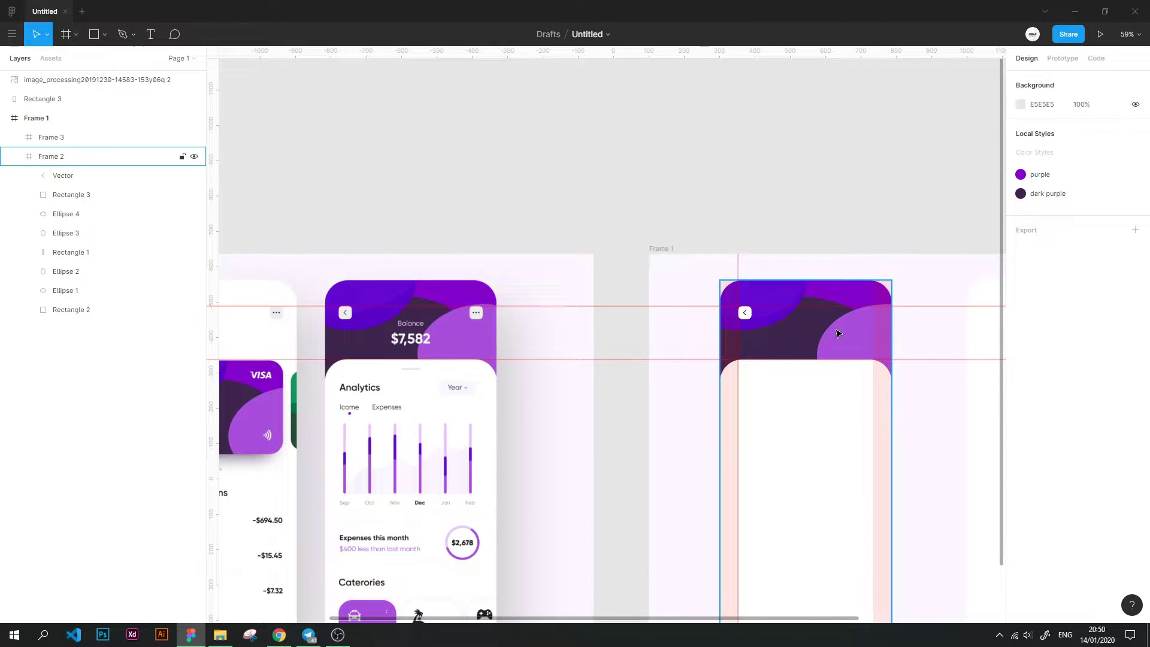
pyautogui.doubleClick(748, 317)
pyautogui.click(750, 311)
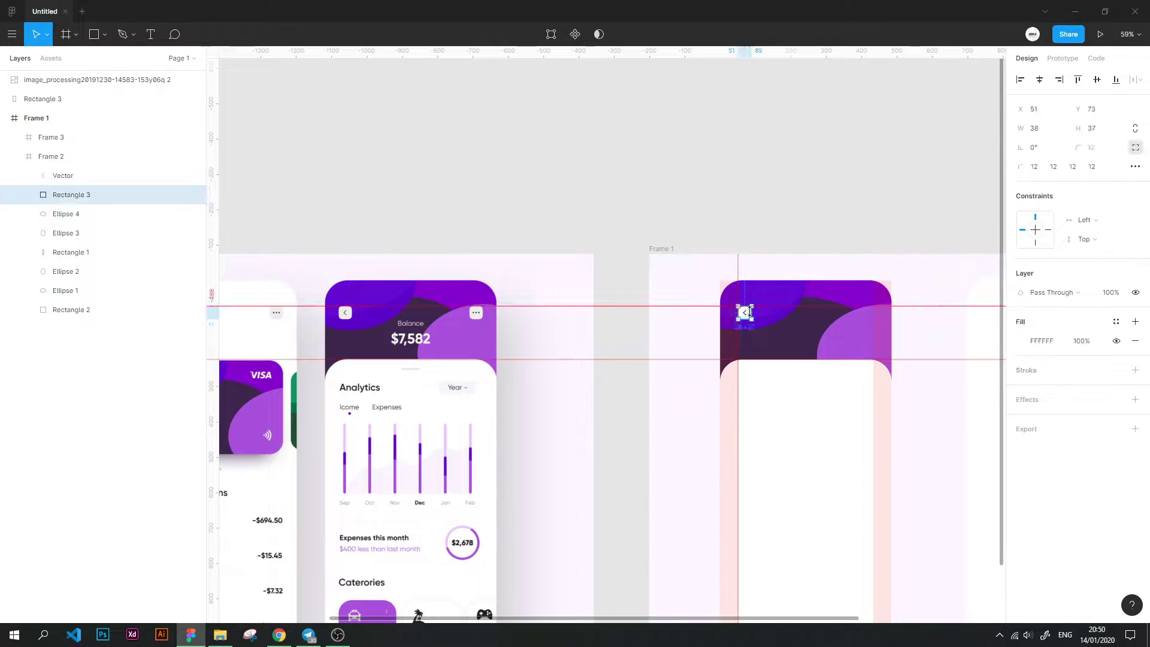
pyautogui.moveTo(752, 319); pyautogui.dragTo(874, 319)
pyautogui.click(876, 229)
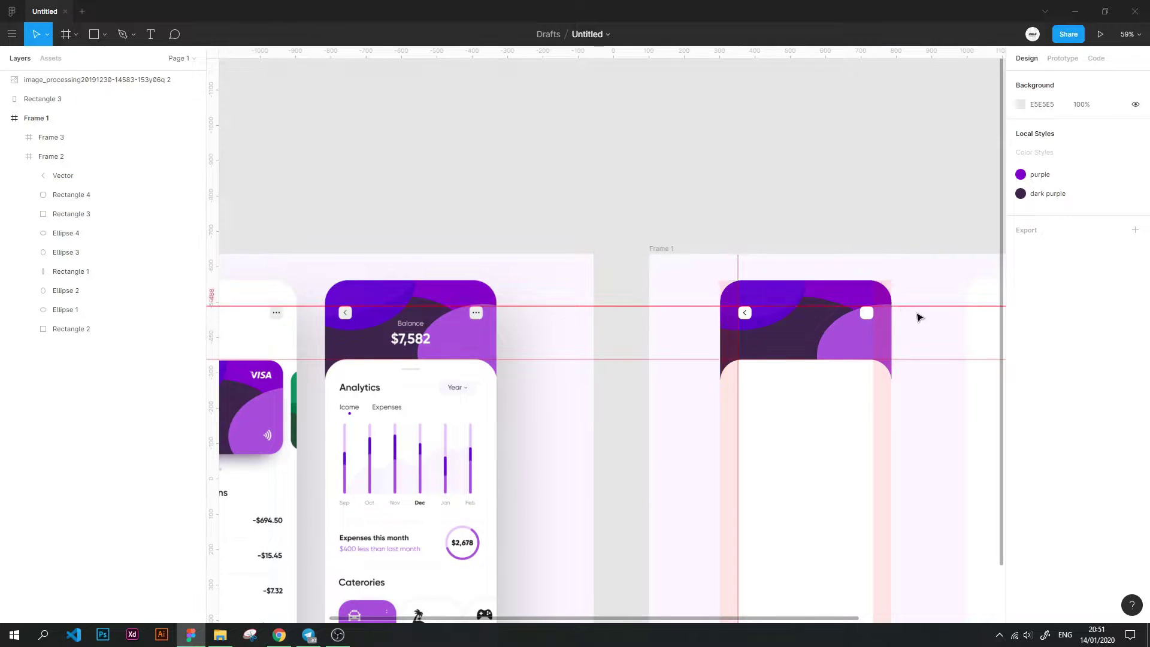
pyautogui.scroll(5, 920, 318)
pyautogui.scroll(3, 855, 290)
pyautogui.scroll(3, 781, 333)
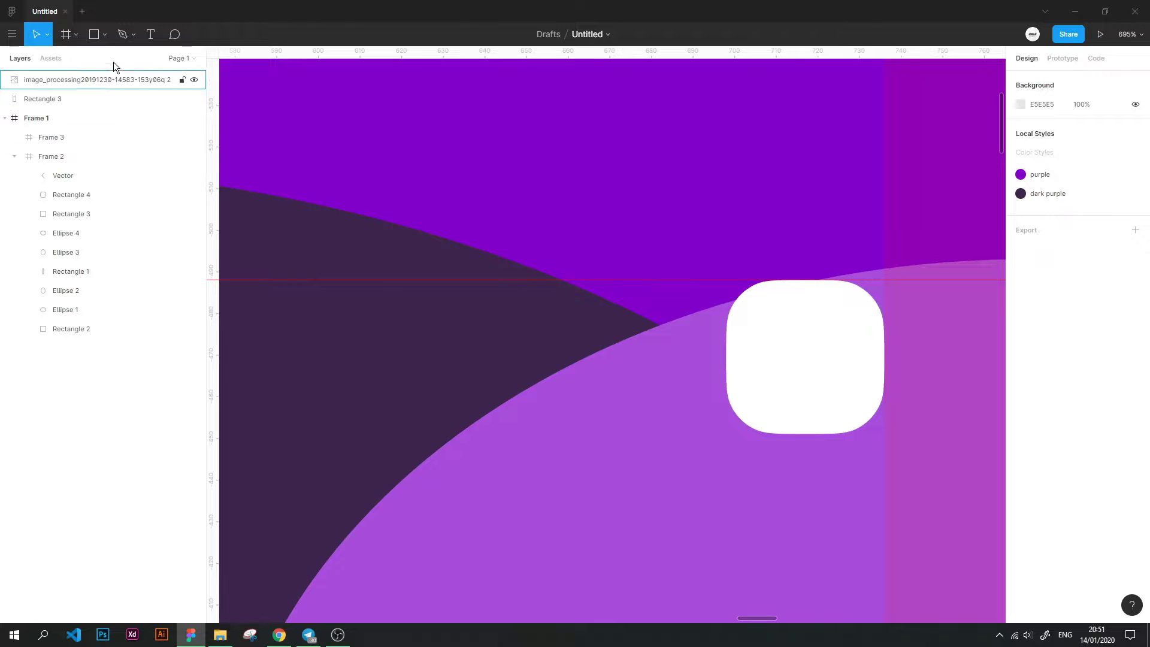
# Draw a small ellipse dot in the top-right white square and distribute the three dots horizontally
pyautogui.click(105, 35)
pyautogui.click(78, 103)
pyautogui.moveTo(786, 344)
pyautogui.mouseDown()
pyautogui.moveTo(772, 356)
pyautogui.moveTo(846, 354)
pyautogui.mouseUp()
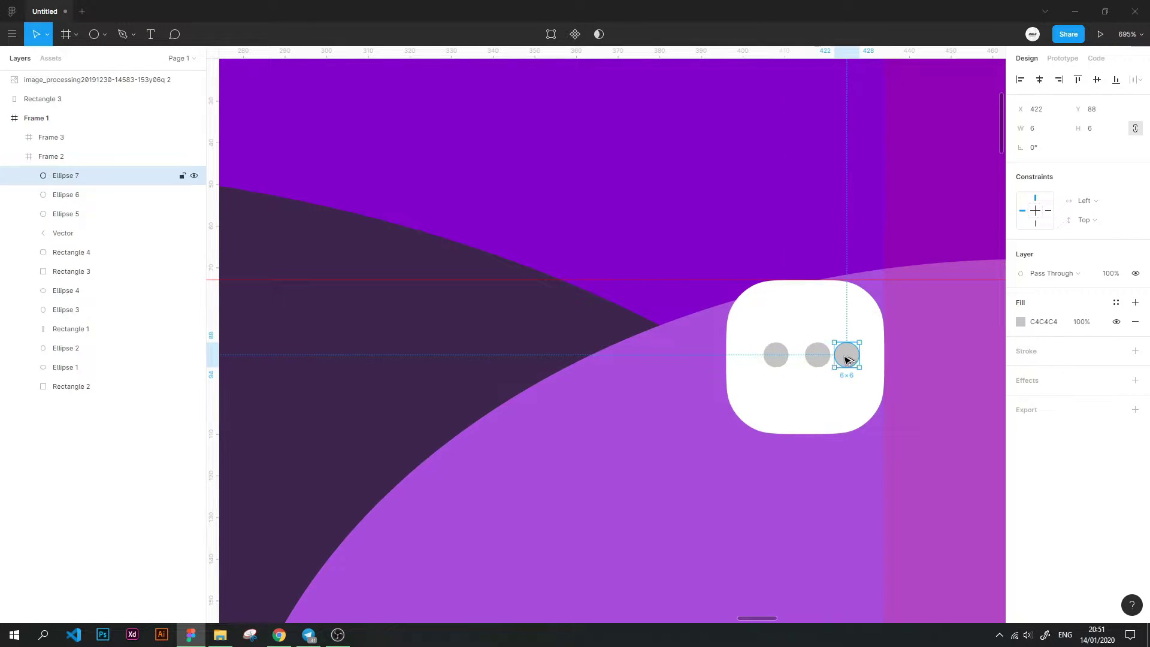
pyautogui.keyDown('shift'); pyautogui.click(816, 359); pyautogui.keyUp('shift')
pyautogui.keyDown('shift'); pyautogui.click(776, 355); pyautogui.keyUp('shift')
pyautogui.click(1135, 79)
pyautogui.click(1067, 129)
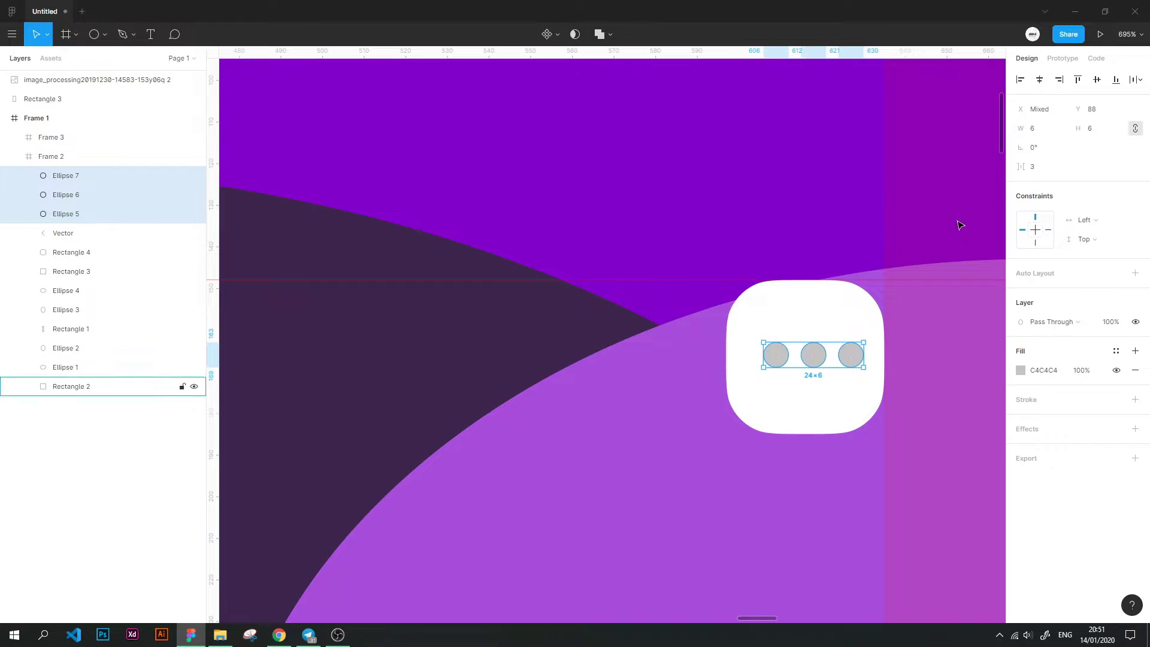
# Reselect the three dots and drag them to the centre of the white square
pyautogui.keyDown('shift'); pyautogui.click(832, 320); pyautogui.keyUp('shift')
pyautogui.doubleClick(854, 359)
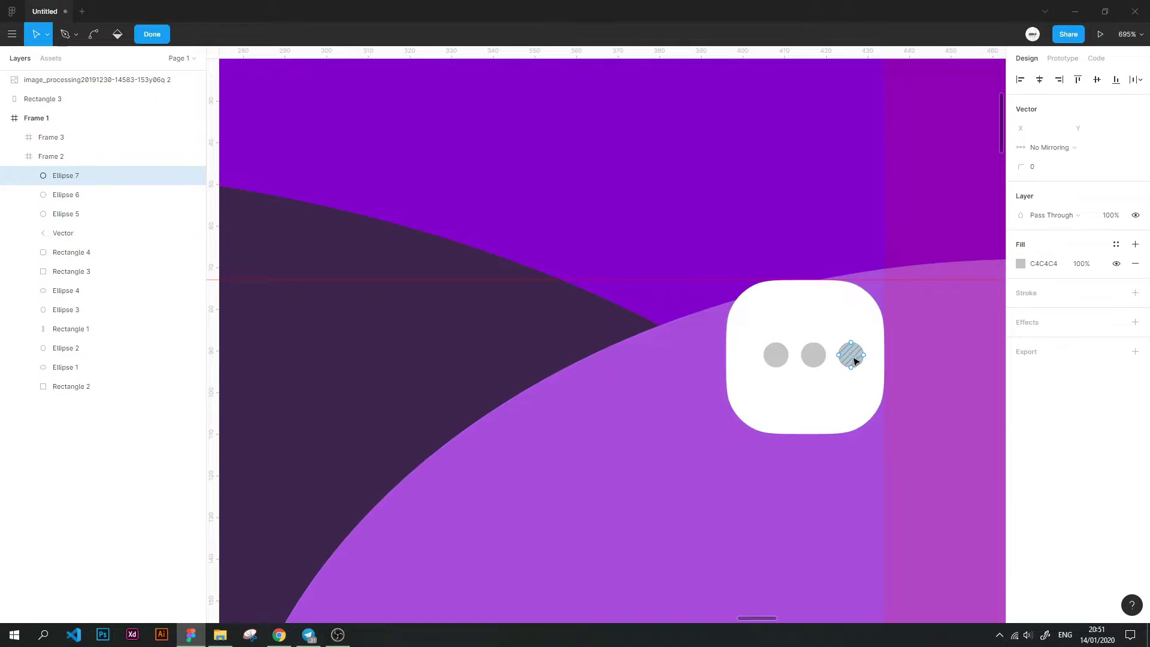
pyautogui.press('Escape')
pyautogui.keyDown('shift'); pyautogui.click(814, 358); pyautogui.keyUp('shift')
pyautogui.keyDown('shift'); pyautogui.click(779, 359); pyautogui.keyUp('shift')
pyautogui.moveTo(814, 362); pyautogui.dragTo(805, 366)
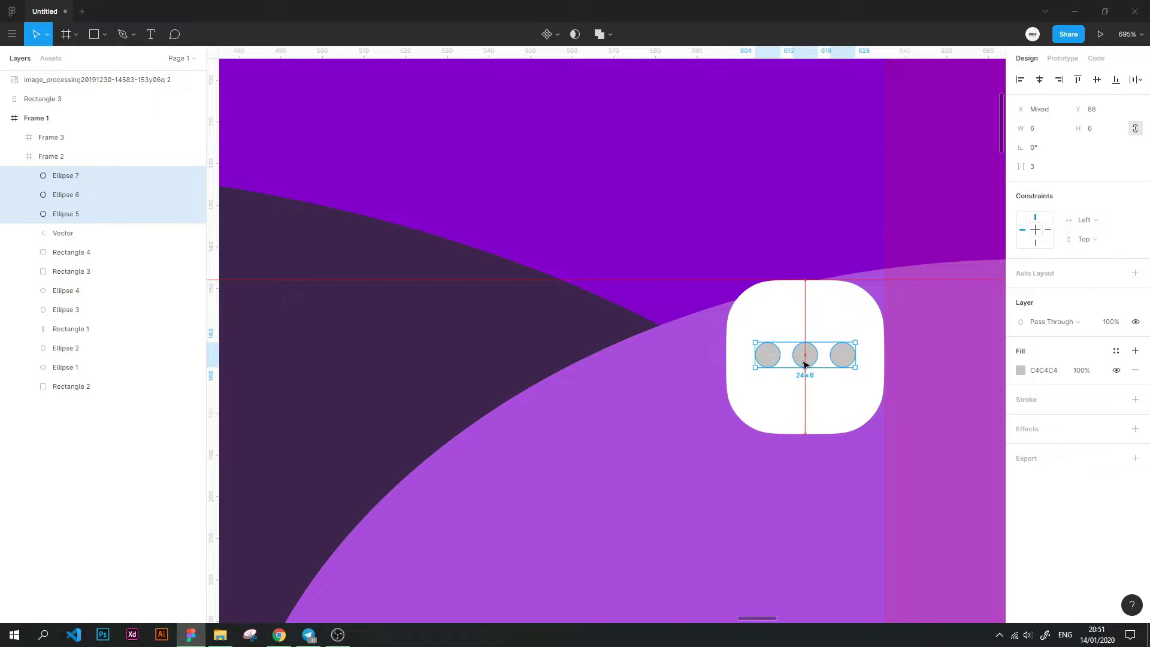
# Set the dot spacing to 2 and dot size to 4, then group the three dots
pyautogui.click(1043, 167)
pyautogui.write('2')
pyautogui.press('Return')
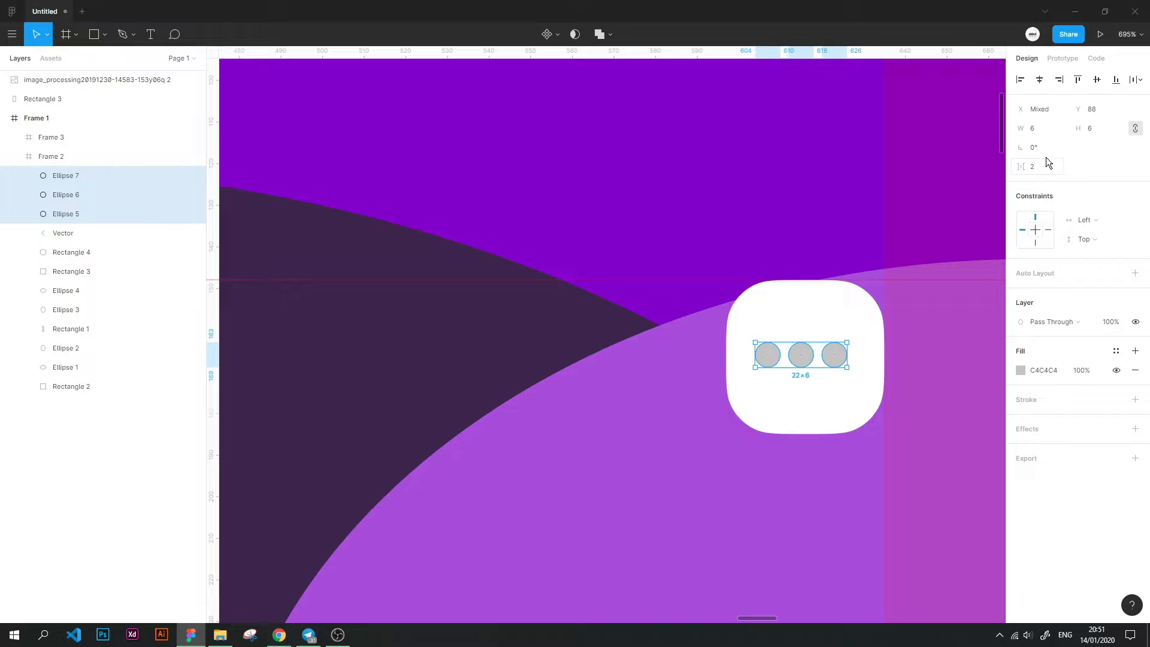
pyautogui.write('4')
pyautogui.press('Return')
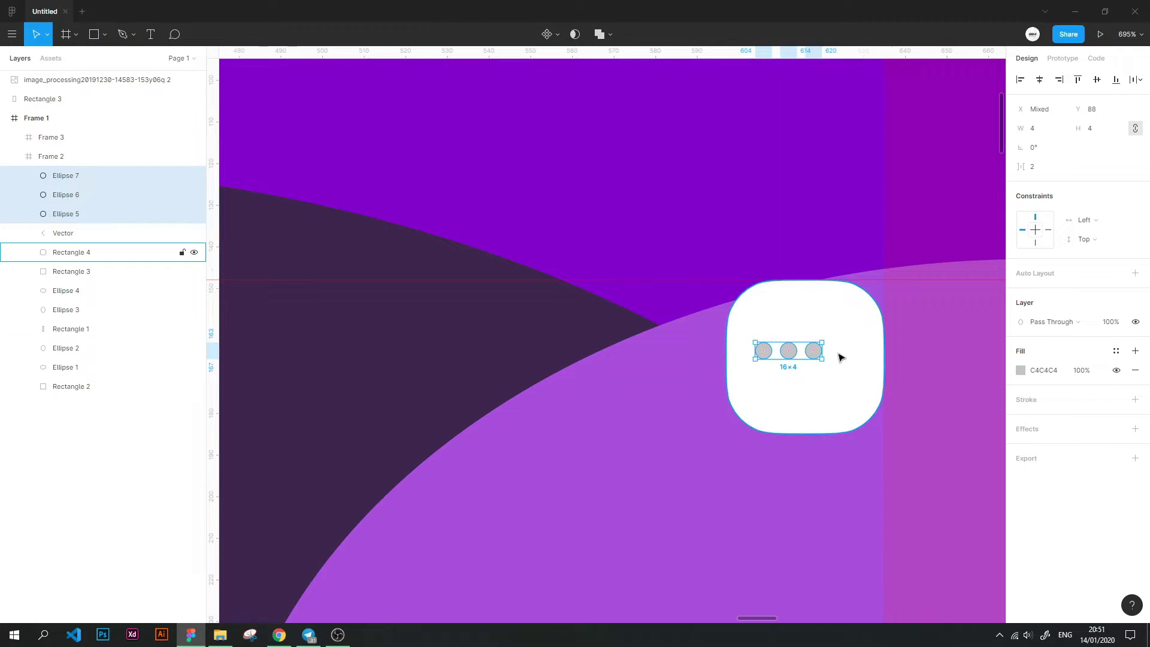
pyautogui.hotkey('ctrl', 'g')
# Align the dot group to the centre of the card
pyautogui.keyDown('shift'); pyautogui.click(839, 357); pyautogui.keyUp('shift')
pyautogui.click(1039, 79)
pyautogui.click(1096, 79)
pyautogui.click(915, 112)
pyautogui.click(805, 355)
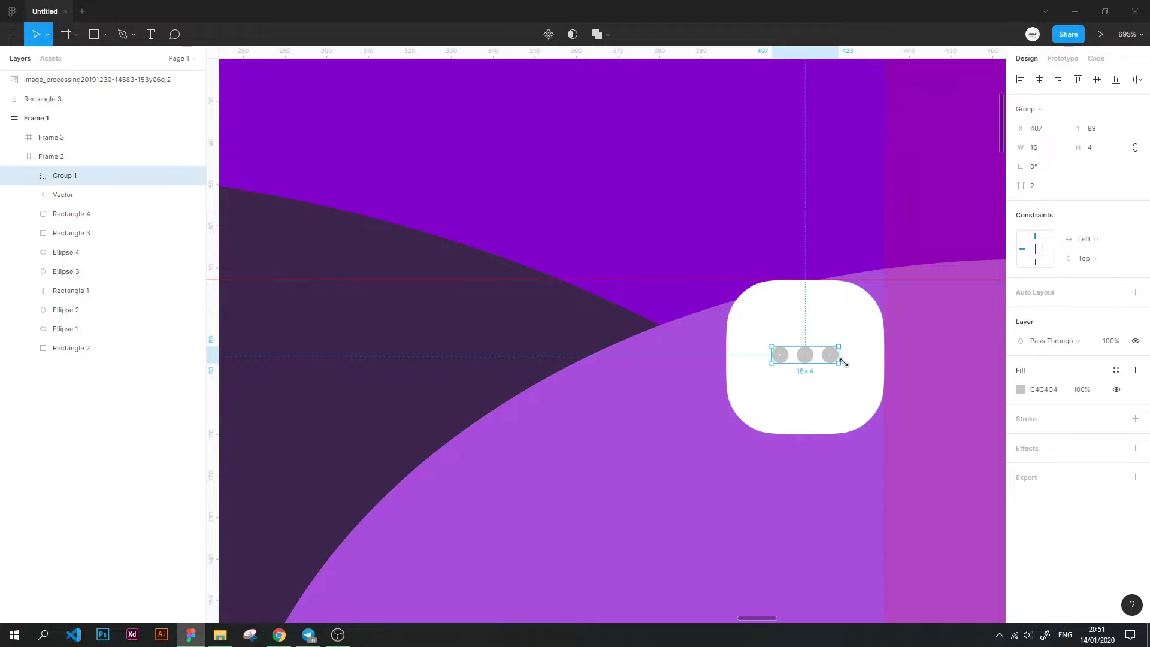
# Give the dot group a black 000000 fill
pyautogui.click(1020, 389)
pyautogui.click(926, 517)
pyautogui.write('000000')
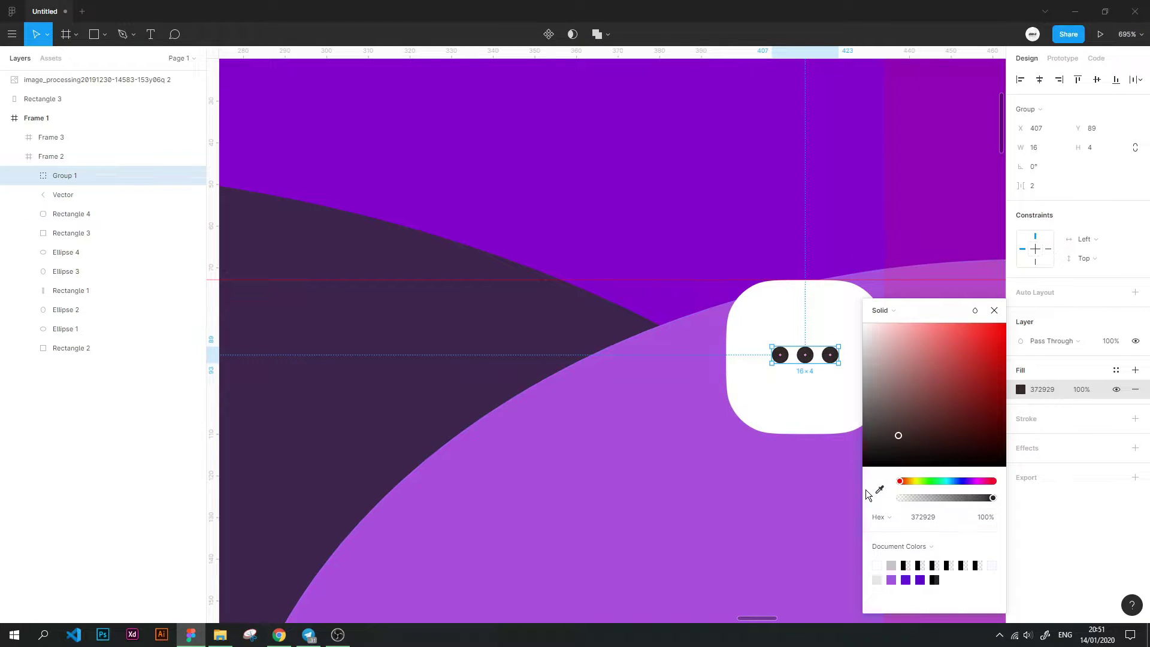
pyautogui.click(983, 517)
pyautogui.click(807, 515)
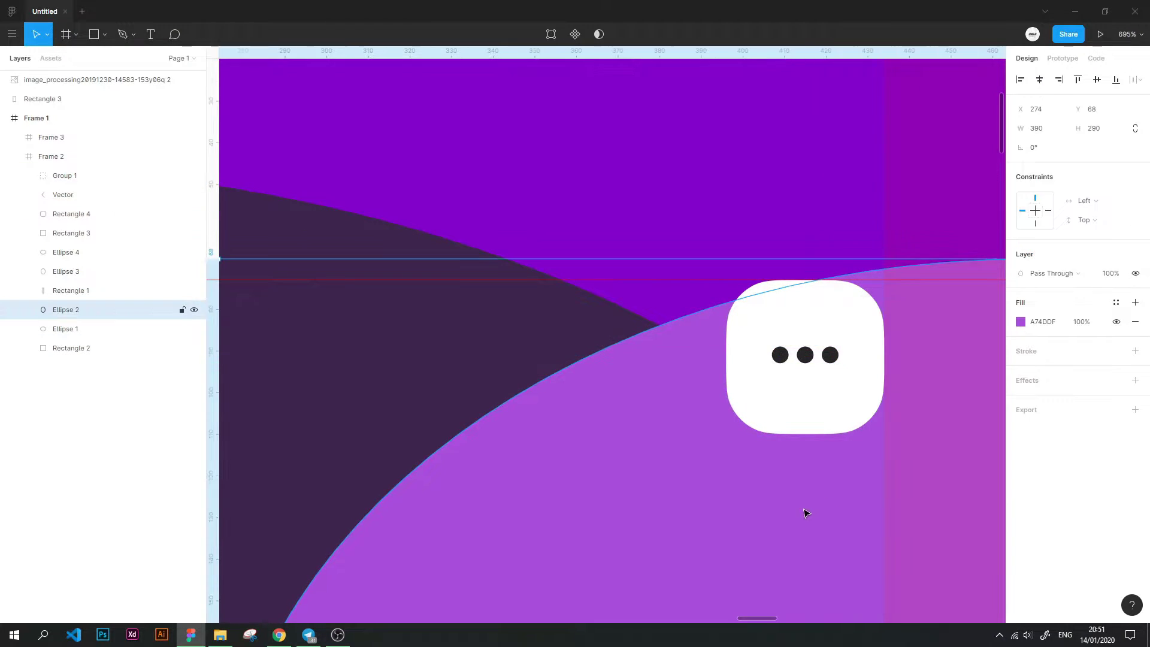
pyautogui.scroll(-5, 571, 389)
pyautogui.scroll(-3, 572, 389)
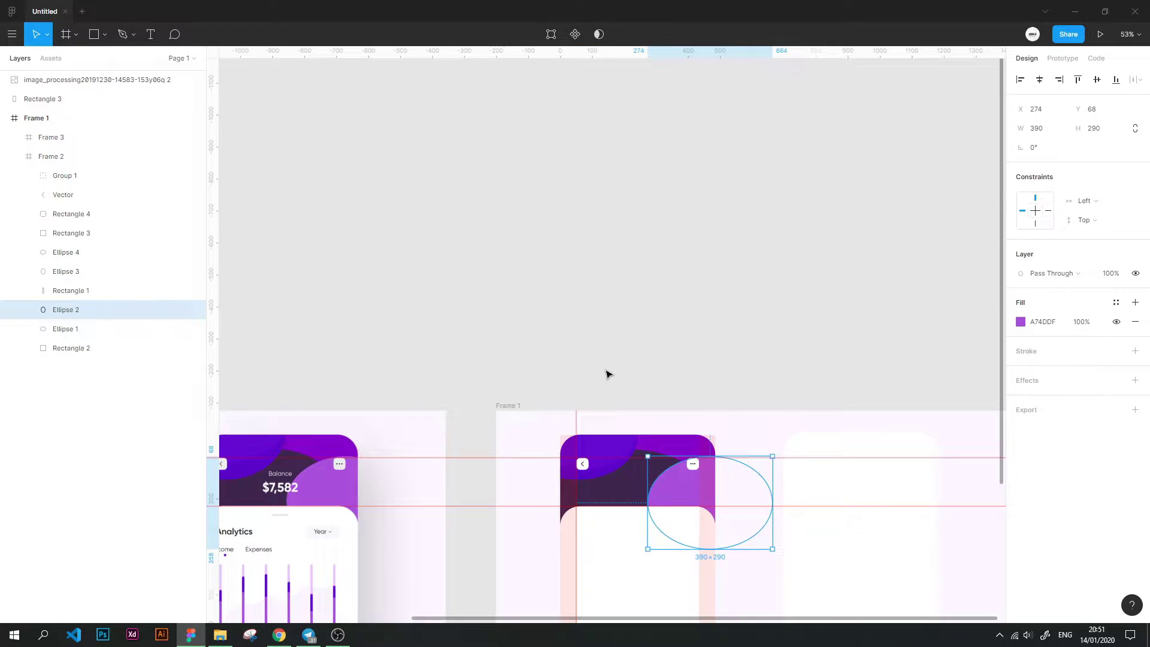
# Drag three horizontal guides from the top ruler across the purple header
pyautogui.click(647, 357)
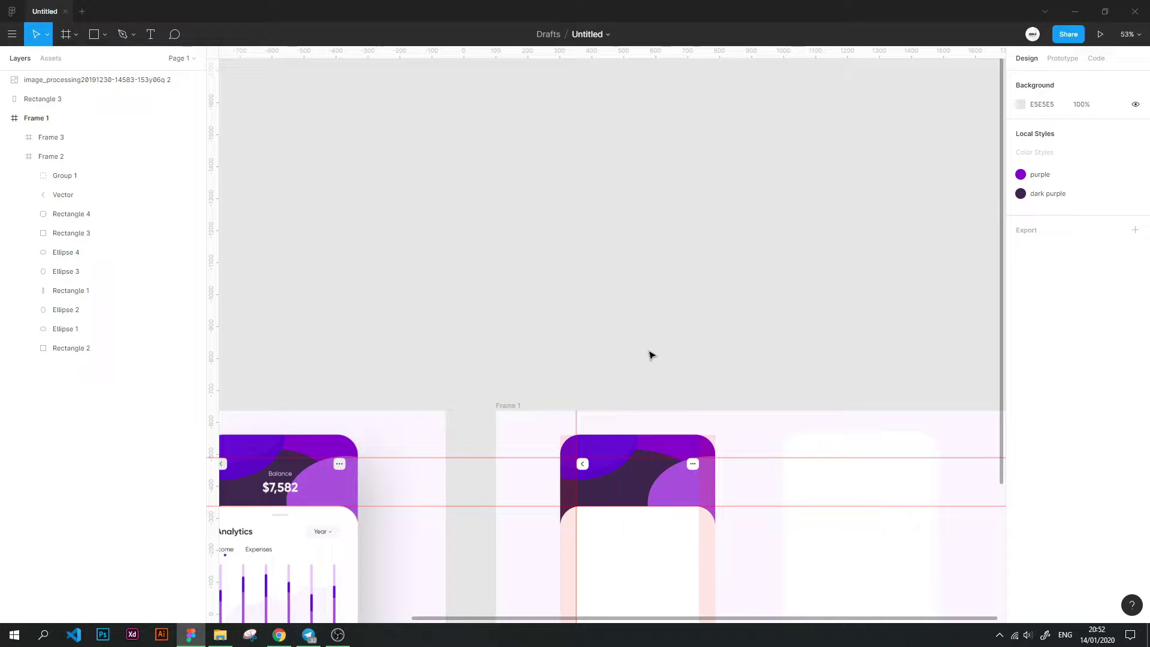
pyautogui.scroll(1, 699, 393)
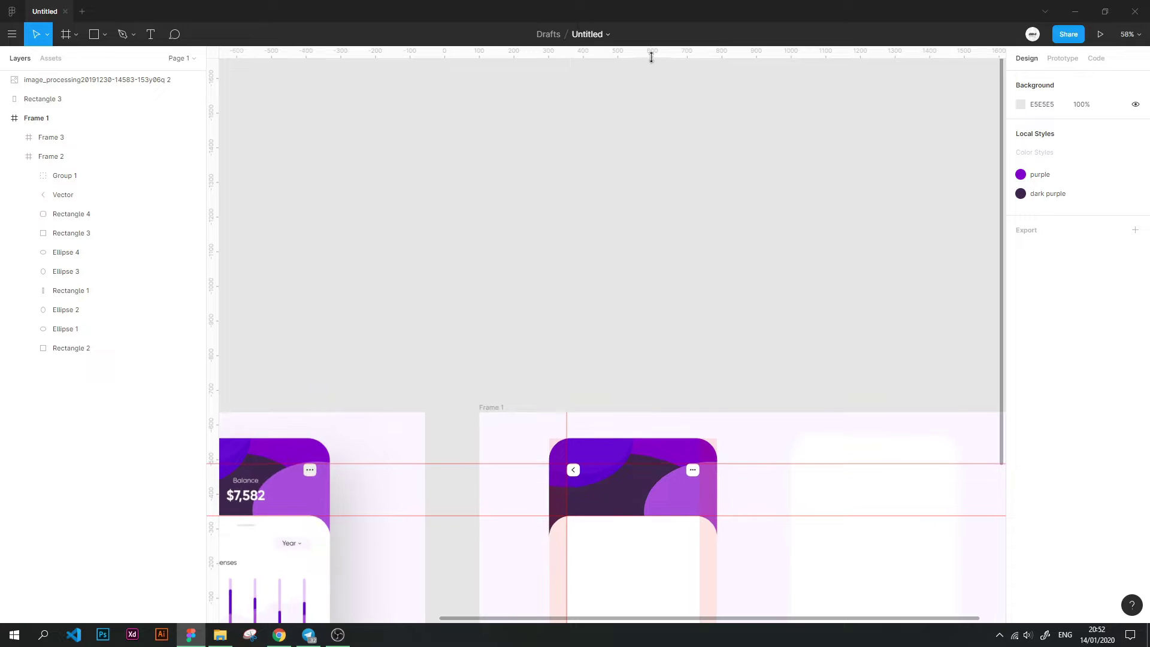
pyautogui.moveTo(650, 52); pyautogui.dragTo(583, 484)
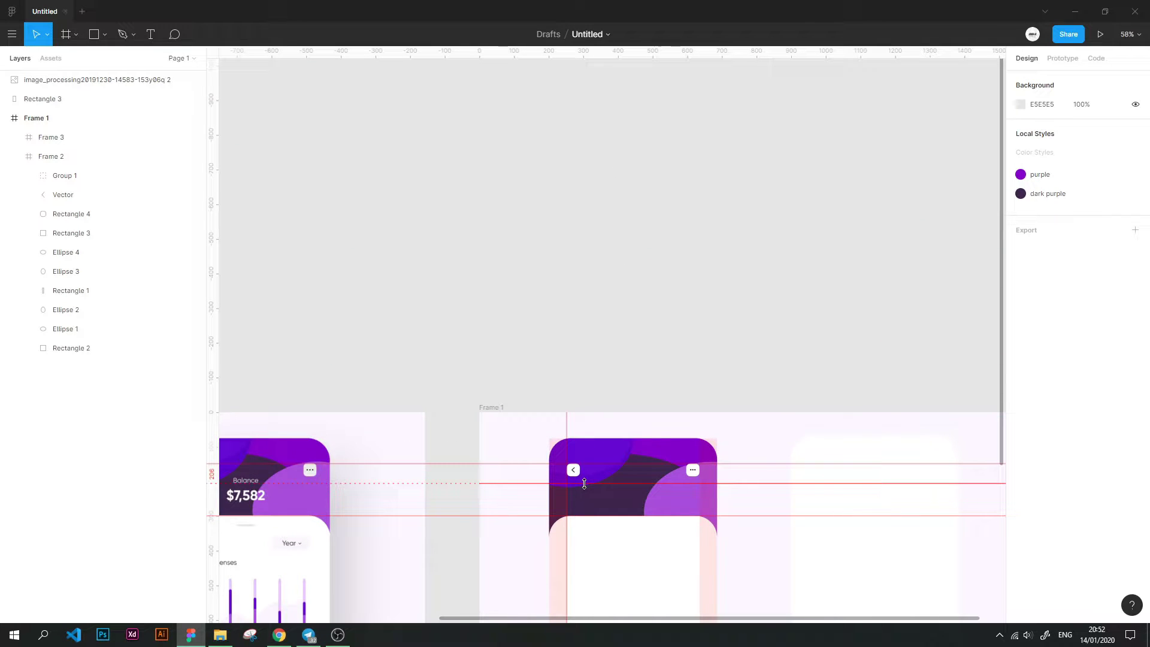
pyautogui.moveTo(650, 52); pyautogui.dragTo(599, 489)
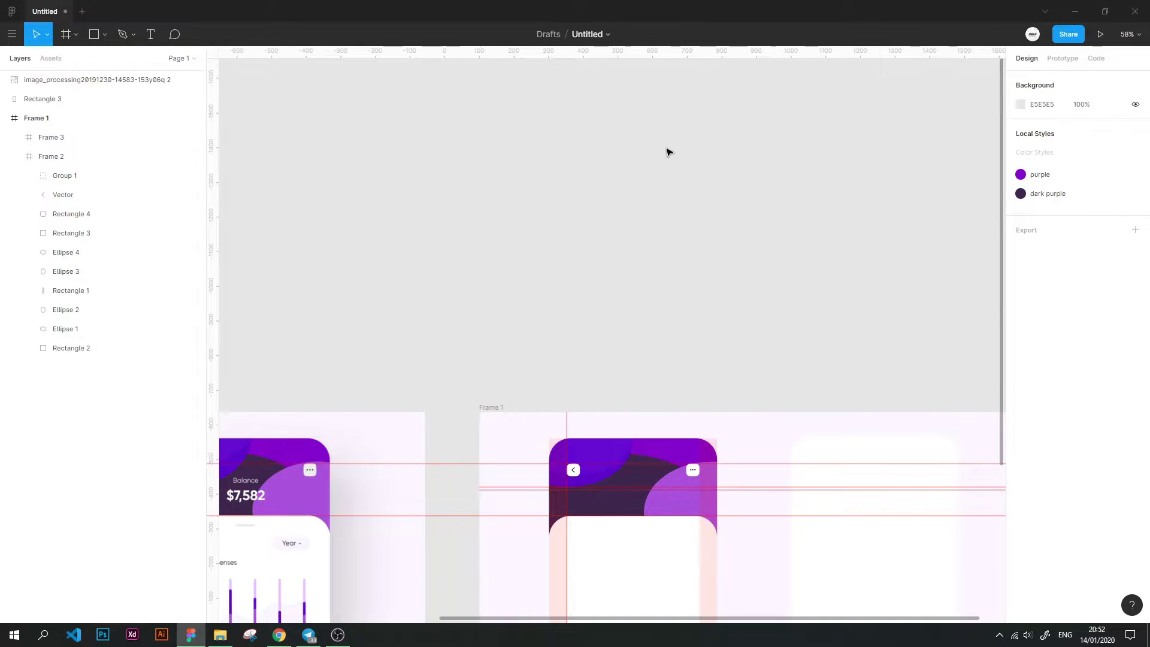
pyautogui.click(603, 489)
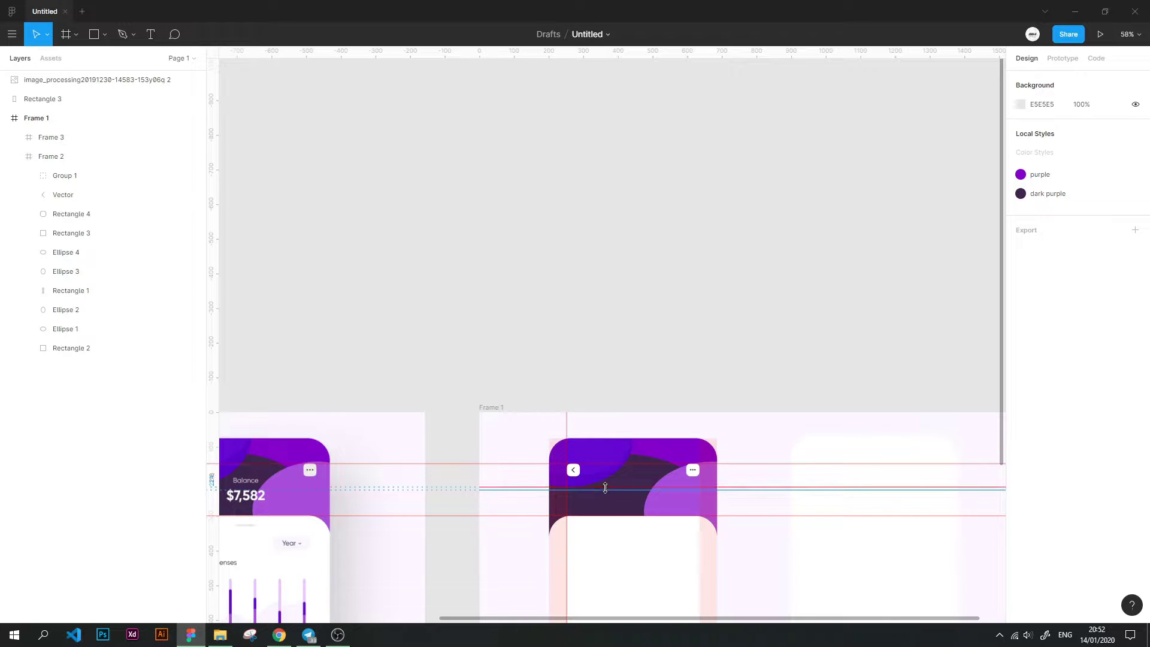
pyautogui.moveTo(605, 487); pyautogui.dragTo(611, 500)
pyautogui.moveTo(646, 53); pyautogui.dragTo(556, 490)
pyautogui.click(595, 312)
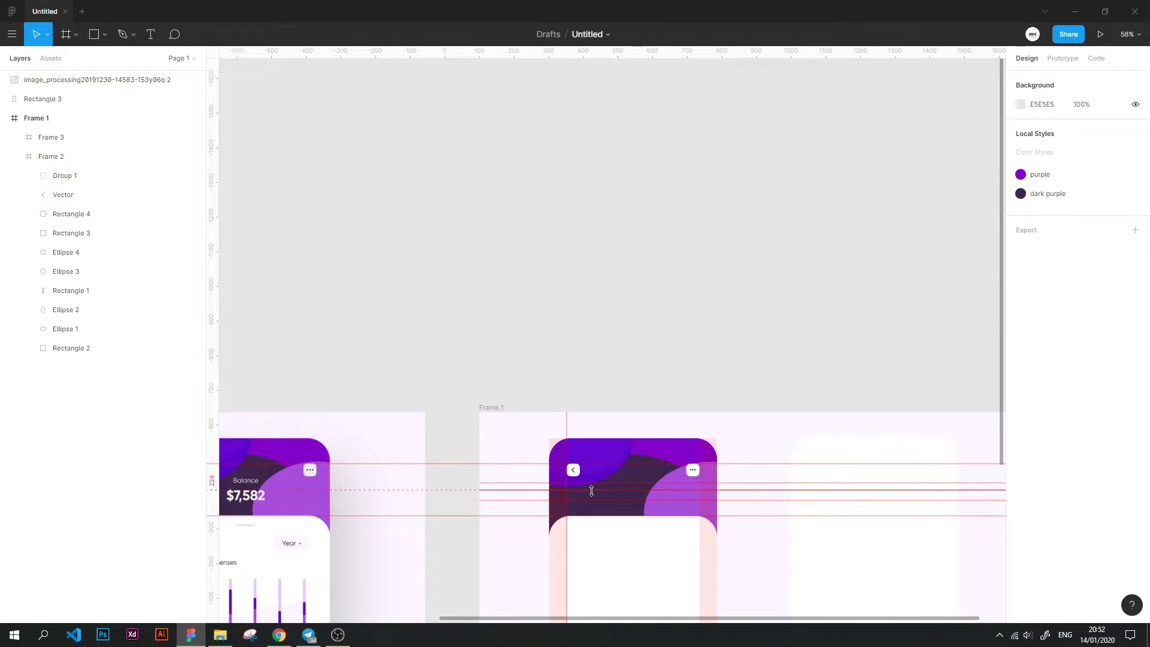
# Move Frame 1 up and left and swap Frame 2 with Frame 3
pyautogui.click(500, 407)
pyautogui.scroll(-5, 558, 390)
pyautogui.moveTo(534, 385); pyautogui.dragTo(244, 184)
pyautogui.moveTo(475, 260); pyautogui.dragTo(301, 264)
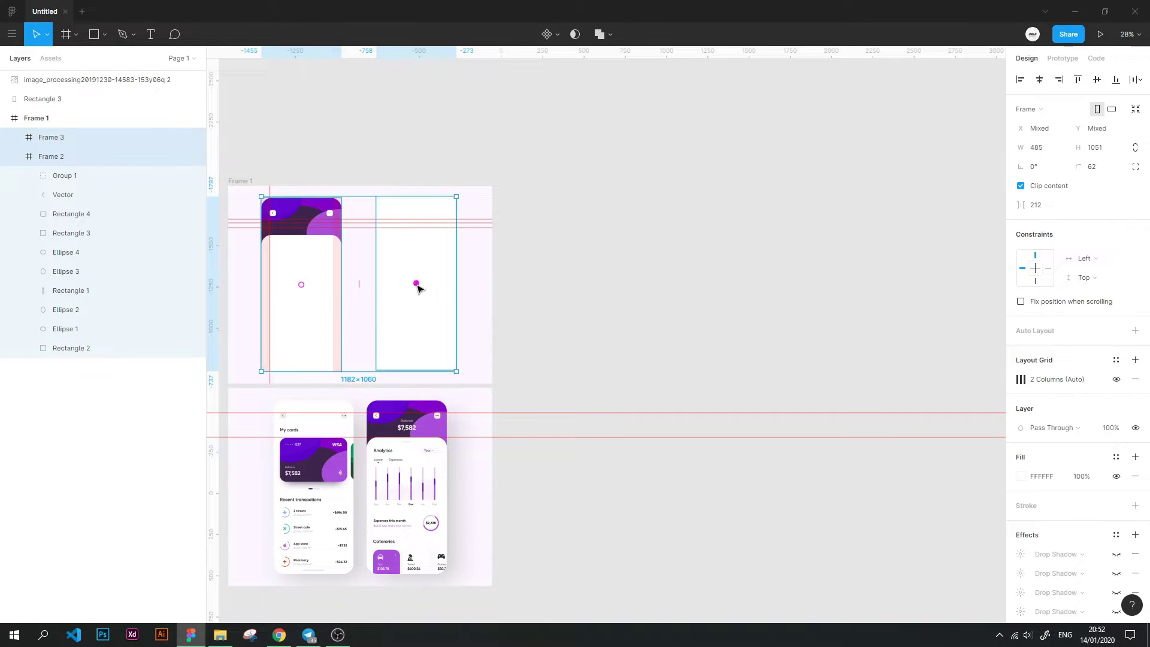
pyautogui.moveTo(417, 288); pyautogui.dragTo(420, 287)
pyautogui.click(552, 282)
# Undo the frame moves and bring the working screen's header back into view
pyautogui.scroll(2, 524, 311)
pyautogui.scroll(3, 691, 295)
pyautogui.scroll(3, 739, 279)
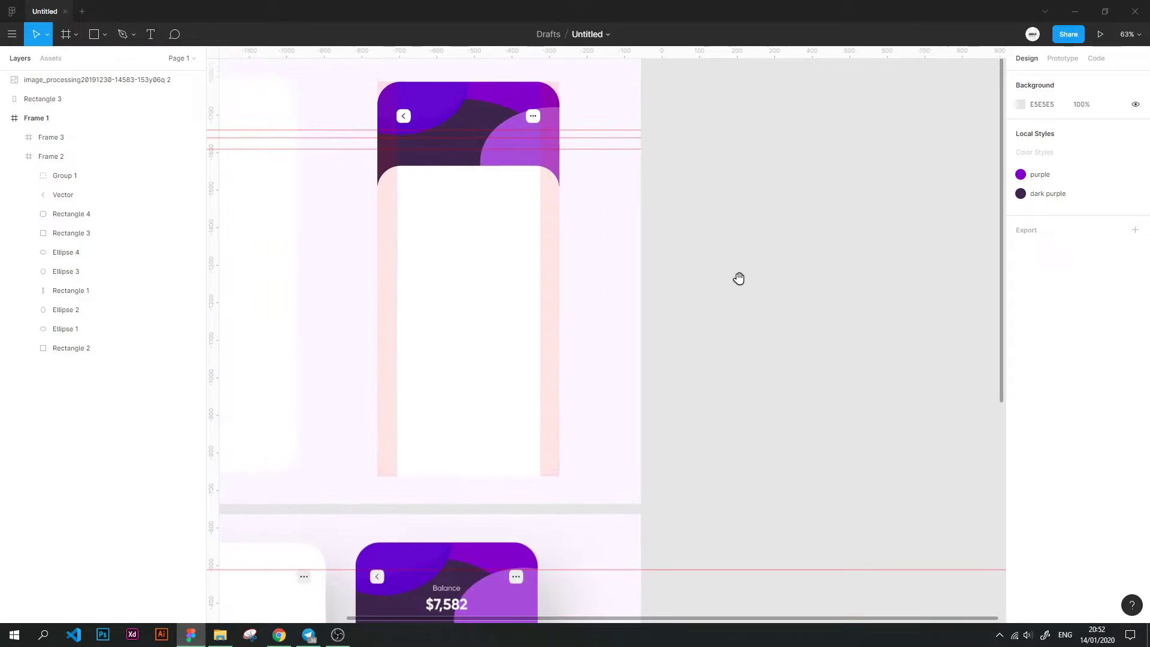
pyautogui.scroll(-3, 747, 246)
pyautogui.hotkey('ctrl', 'z')
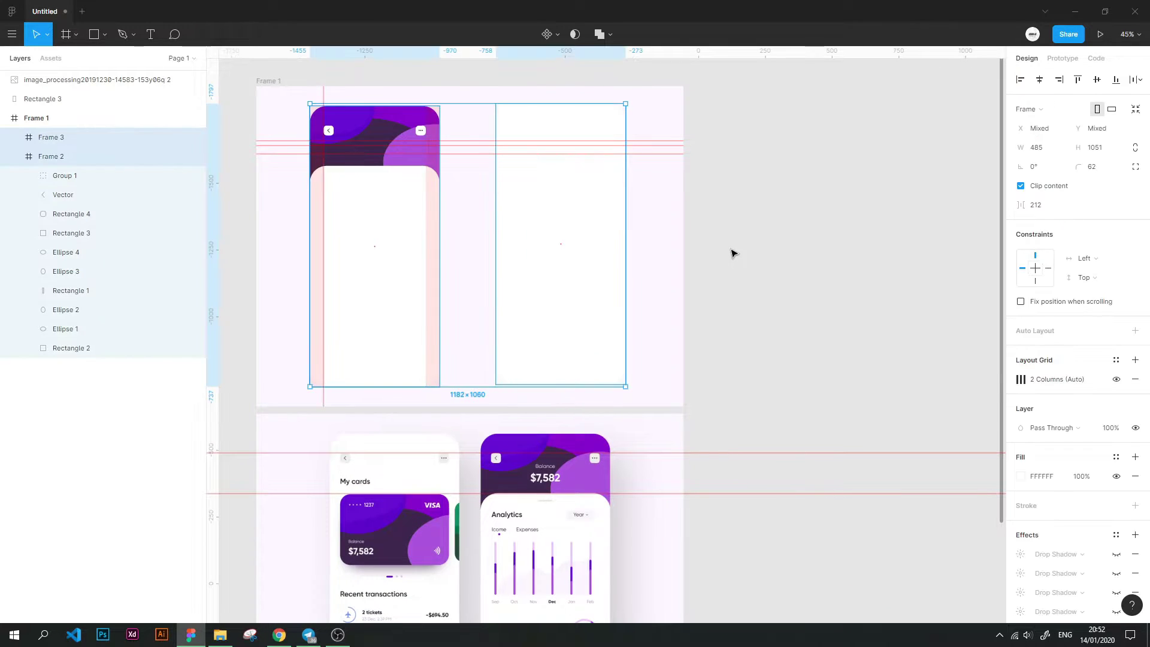
pyautogui.hotkey('ctrl', 'z')
pyautogui.hotkey('ctrl', 'z')
pyautogui.hotkey('ctrl', 'z')
pyautogui.moveTo(702, 246); pyautogui.dragTo(605, 220)
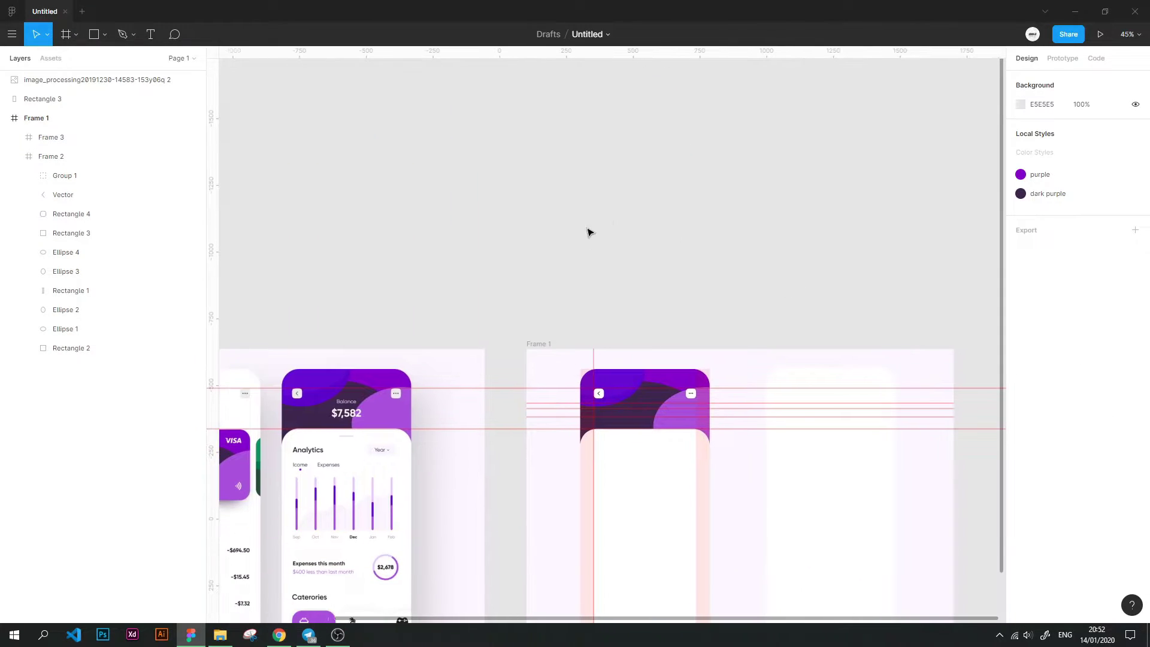
# Draw a text box in the header and set the Balance label's font to Montserrat
pyautogui.scroll(5, 653, 425)
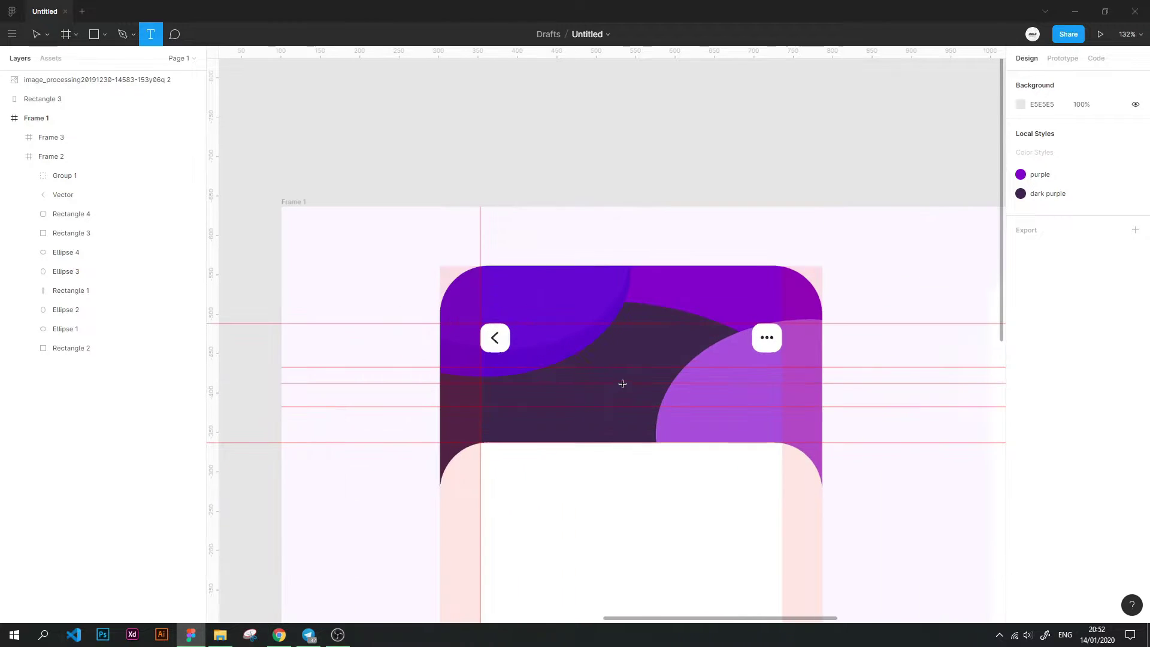
pyautogui.moveTo(605, 367); pyautogui.dragTo(689, 383)
pyautogui.write('Balance')
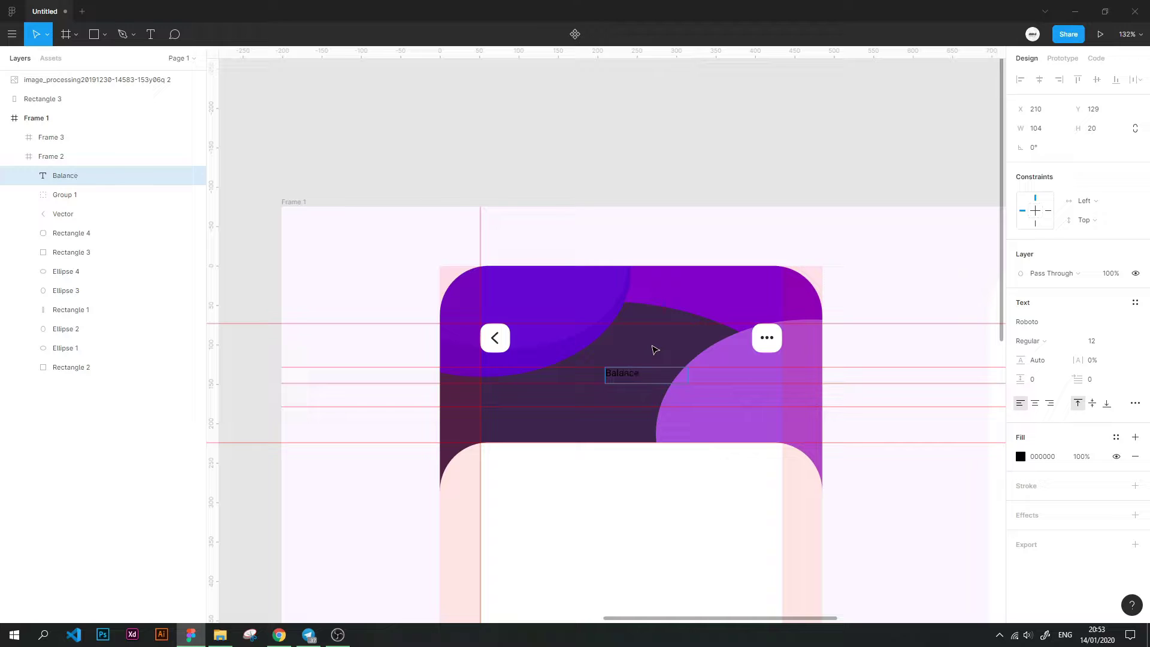
pyautogui.click(1023, 328)
pyautogui.click(1139, 324)
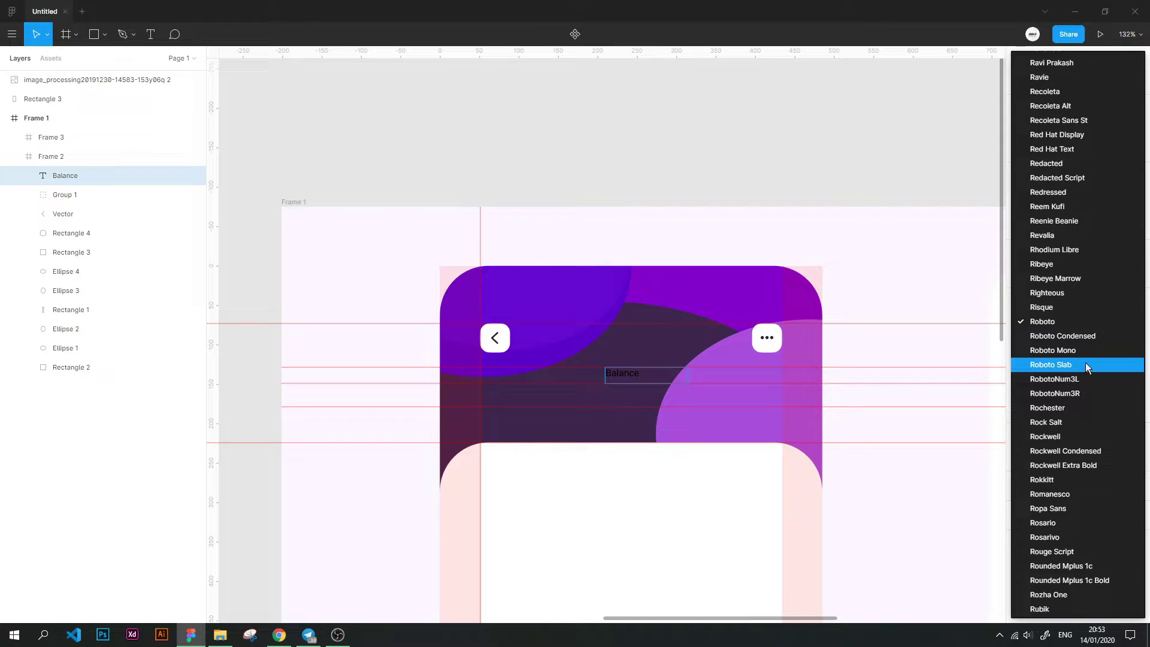
pyautogui.scroll(10, 1085, 362)
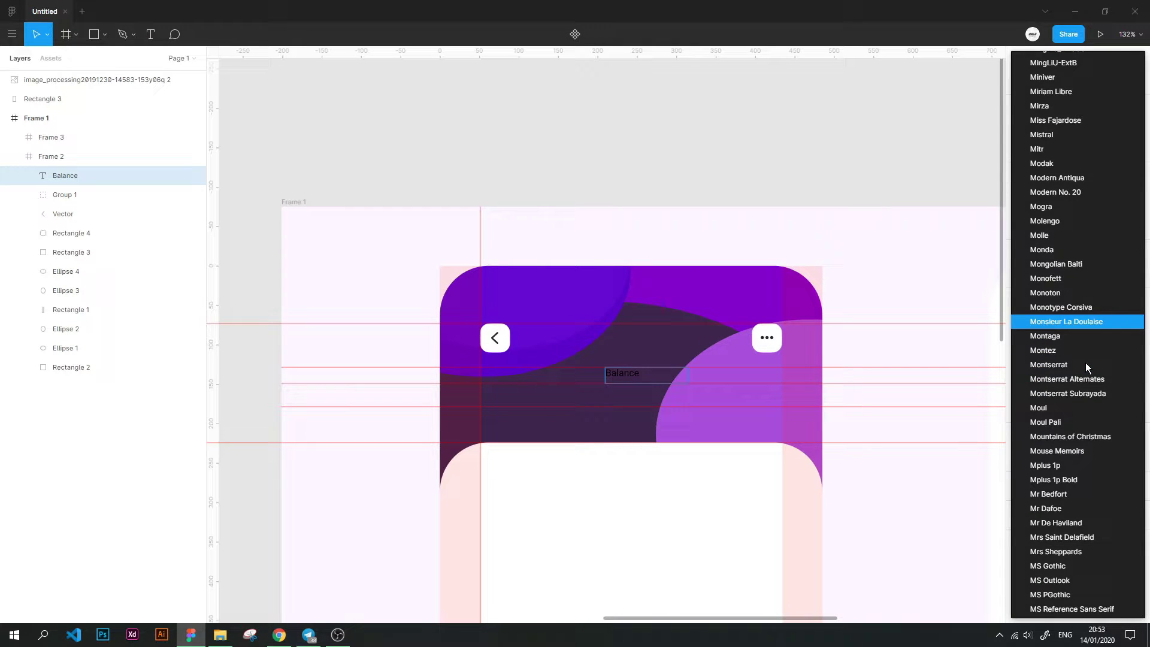
pyautogui.press('Escape')
pyautogui.click(1057, 330)
pyautogui.write('Montserrat')
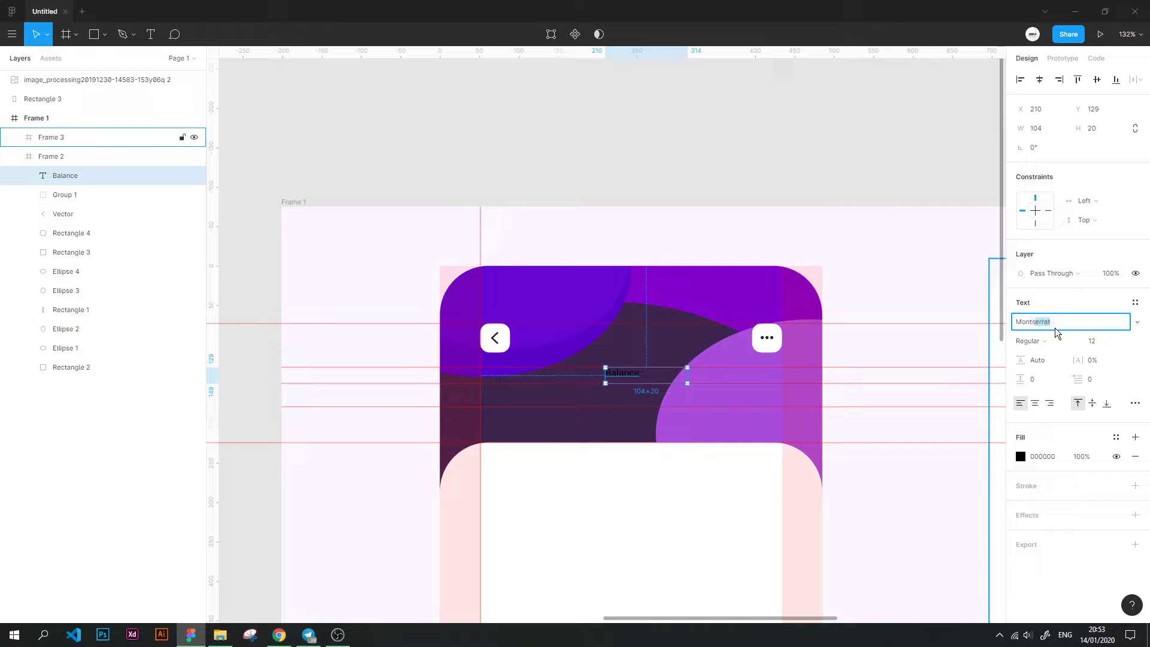
pyautogui.press('Return')
# Make the Balance text white and raise its size to 24
pyautogui.click(1020, 457)
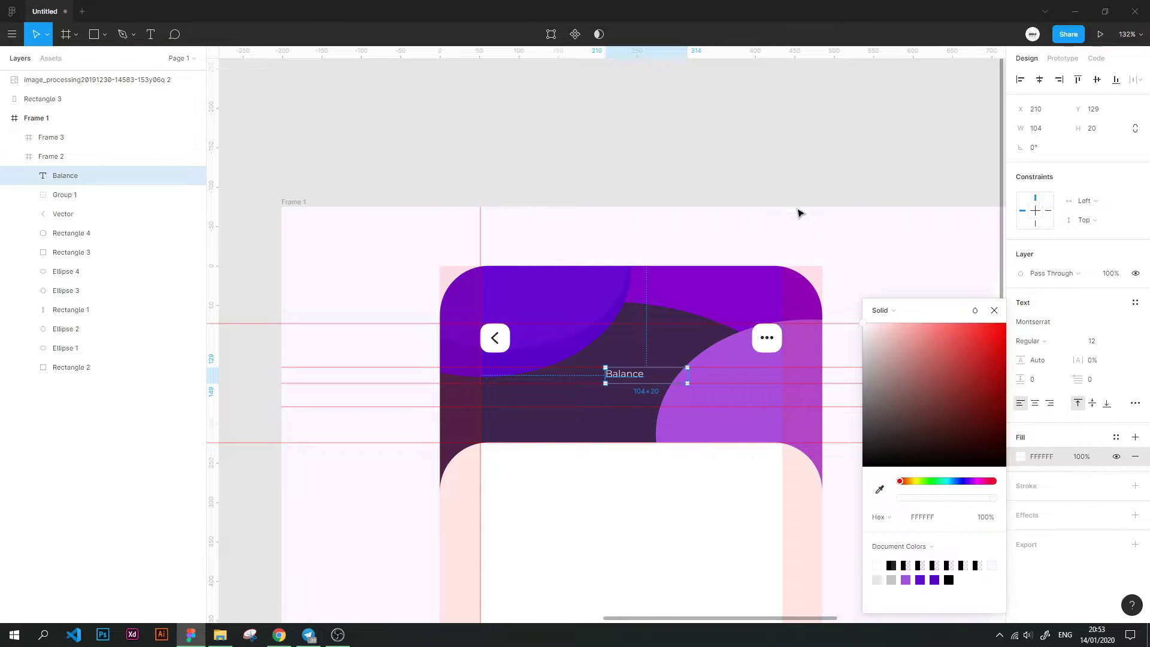
pyautogui.click(845, 142)
pyautogui.click(625, 374)
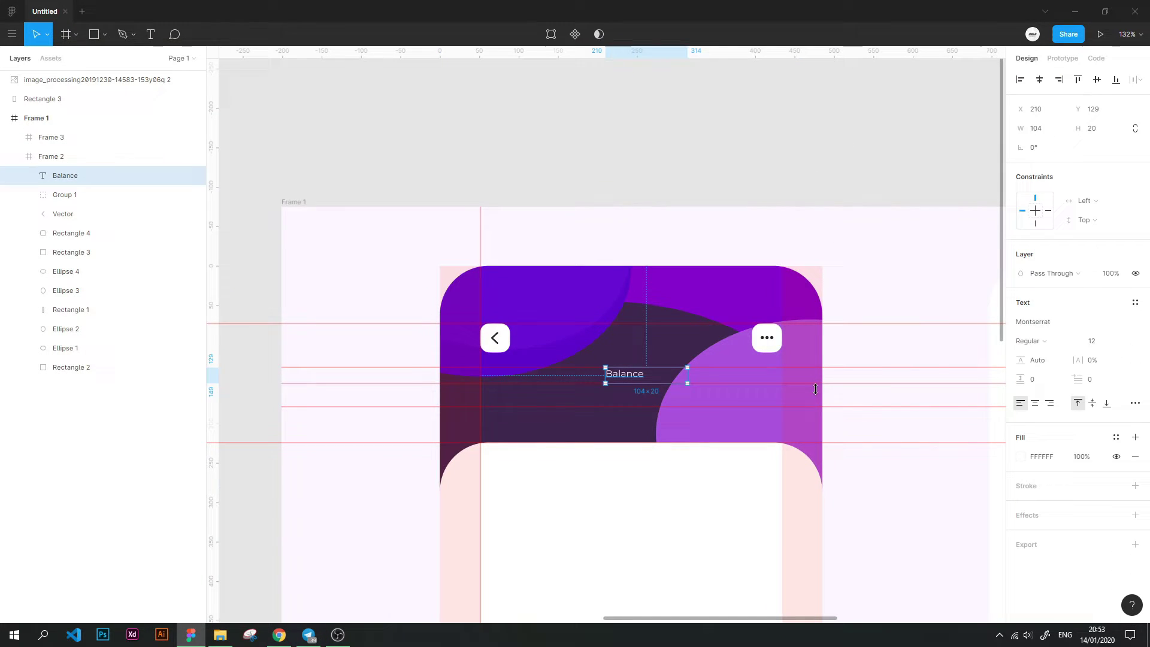
pyautogui.click(1123, 340)
pyautogui.click(1101, 375)
pyautogui.click(1123, 341)
pyautogui.click(1102, 377)
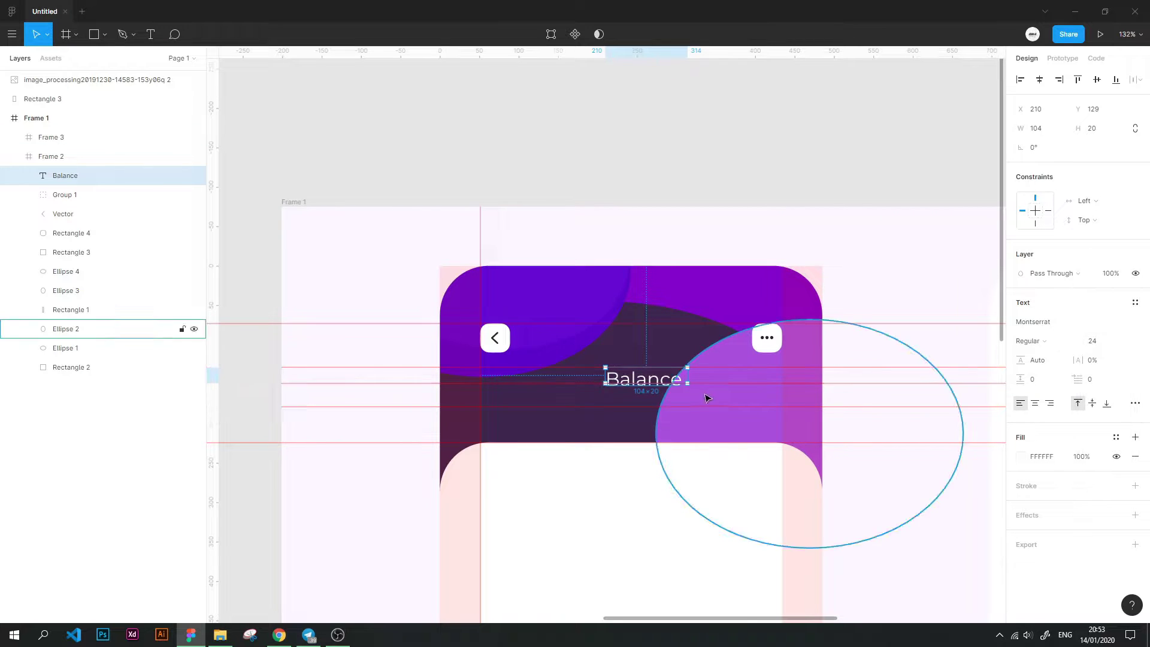
# Centre-align the Balance text and nudge it toward the header's centre
pyautogui.moveTo(644, 377); pyautogui.dragTo(622, 375)
pyautogui.click(1036, 403)
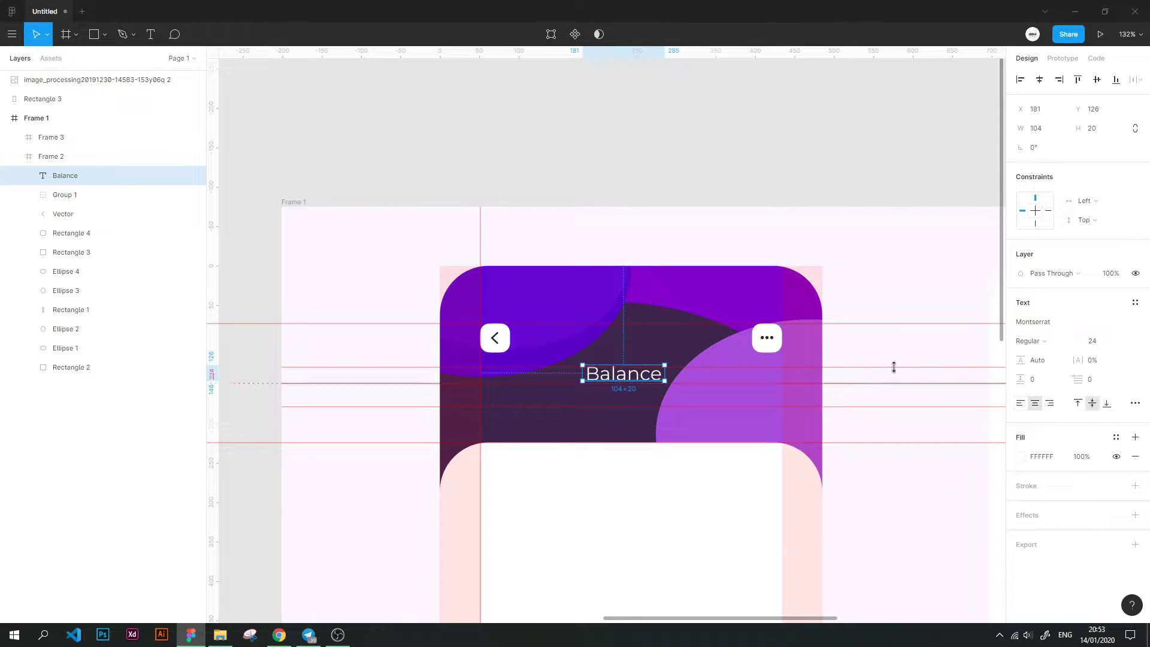
pyautogui.scroll(5, 626, 378)
pyautogui.press('Down')
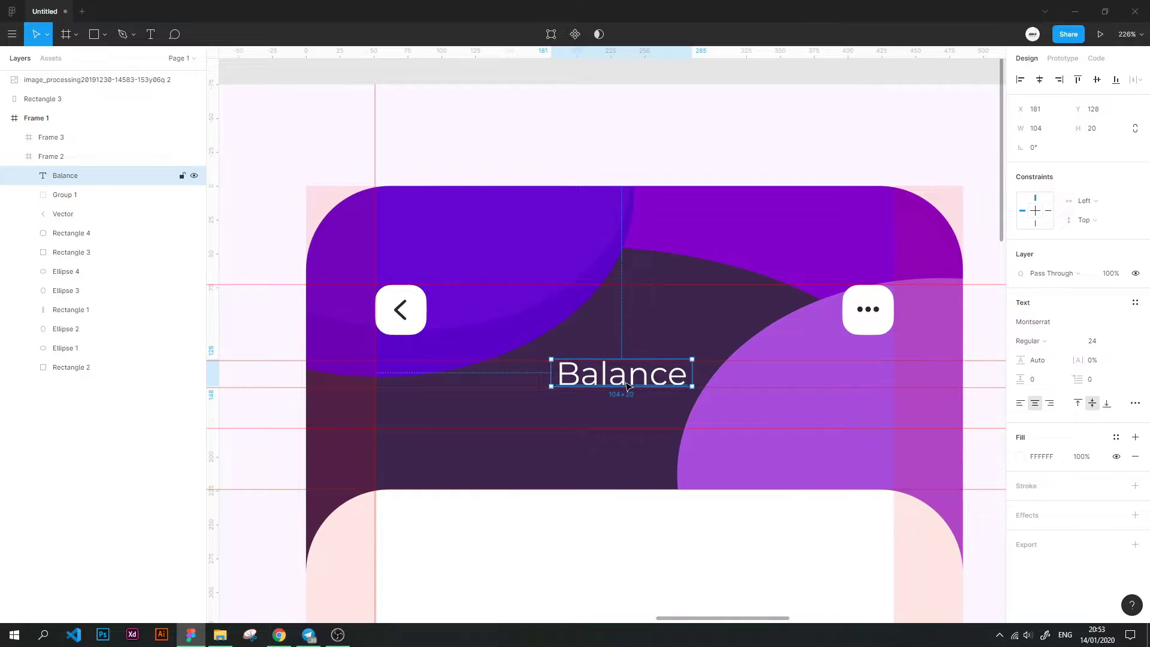
pyautogui.press('Down')
pyautogui.scroll(-3, 702, 120)
pyautogui.scroll(-4, 702, 121)
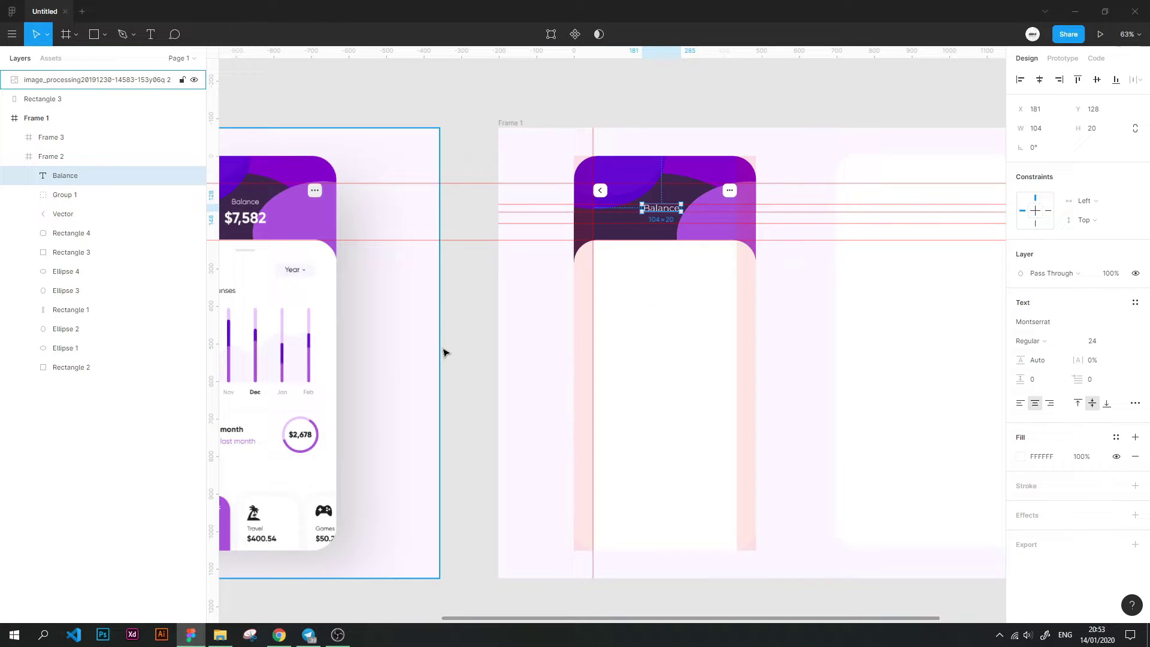
pyautogui.click(509, 311)
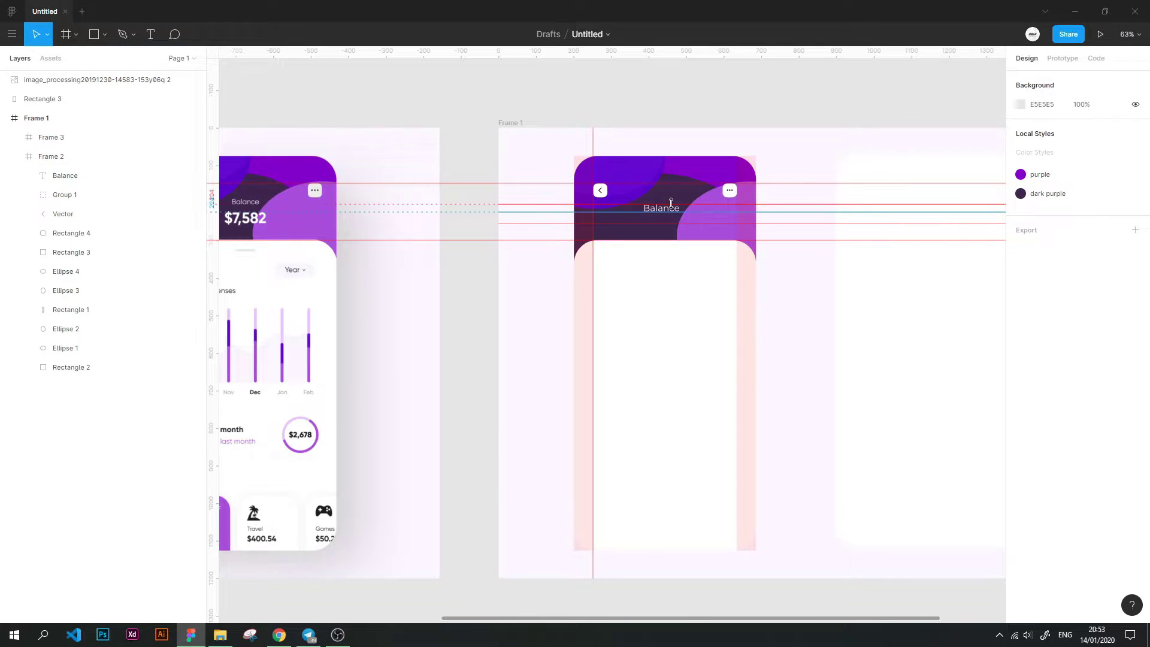
# Raise the horizontal guide slightly and shift-nudge Balance upward
pyautogui.moveTo(672, 205); pyautogui.dragTo(676, 199)
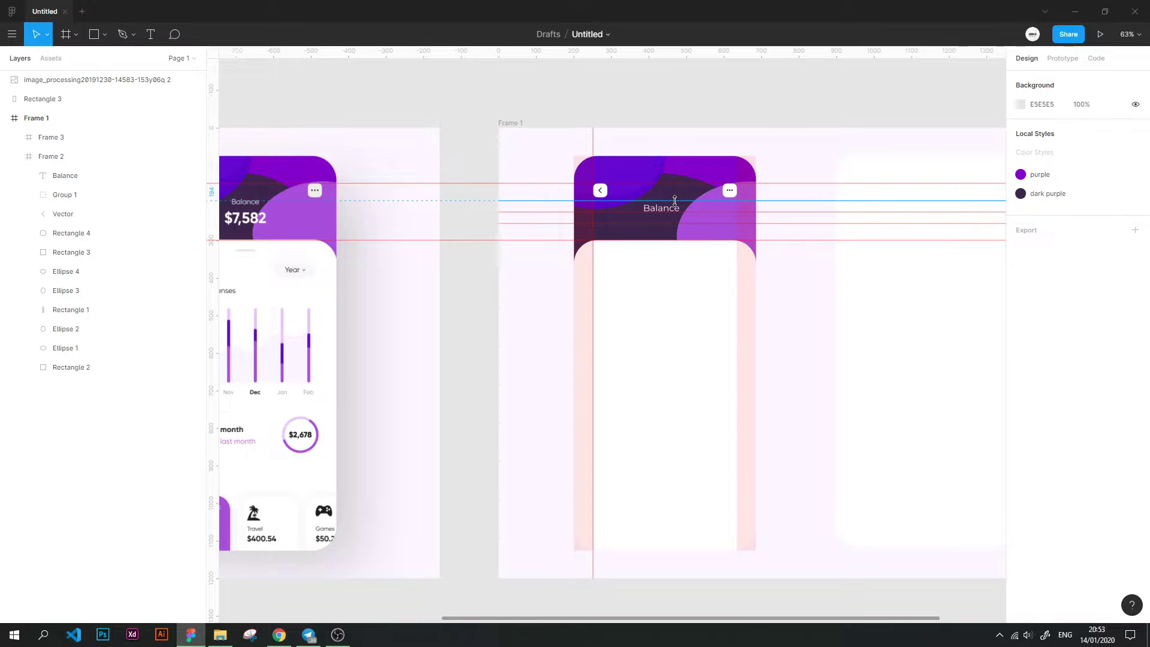
pyautogui.click(680, 204)
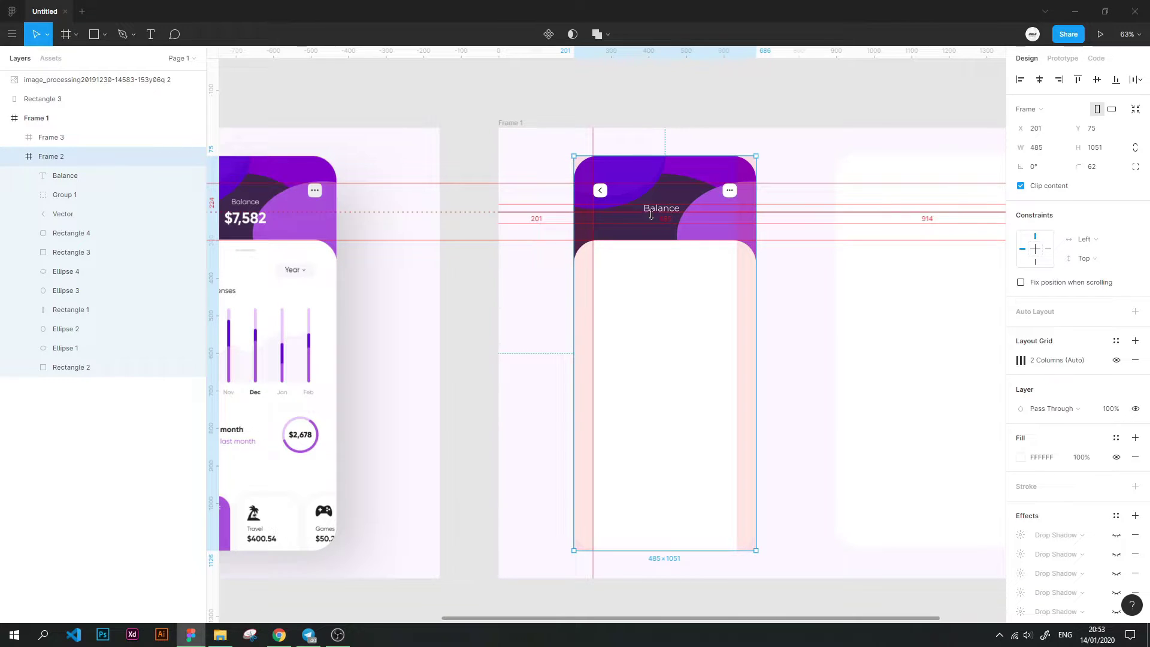
pyautogui.scroll(5, 652, 214)
pyautogui.click(682, 202)
pyautogui.hotkey('shift', 'Up')
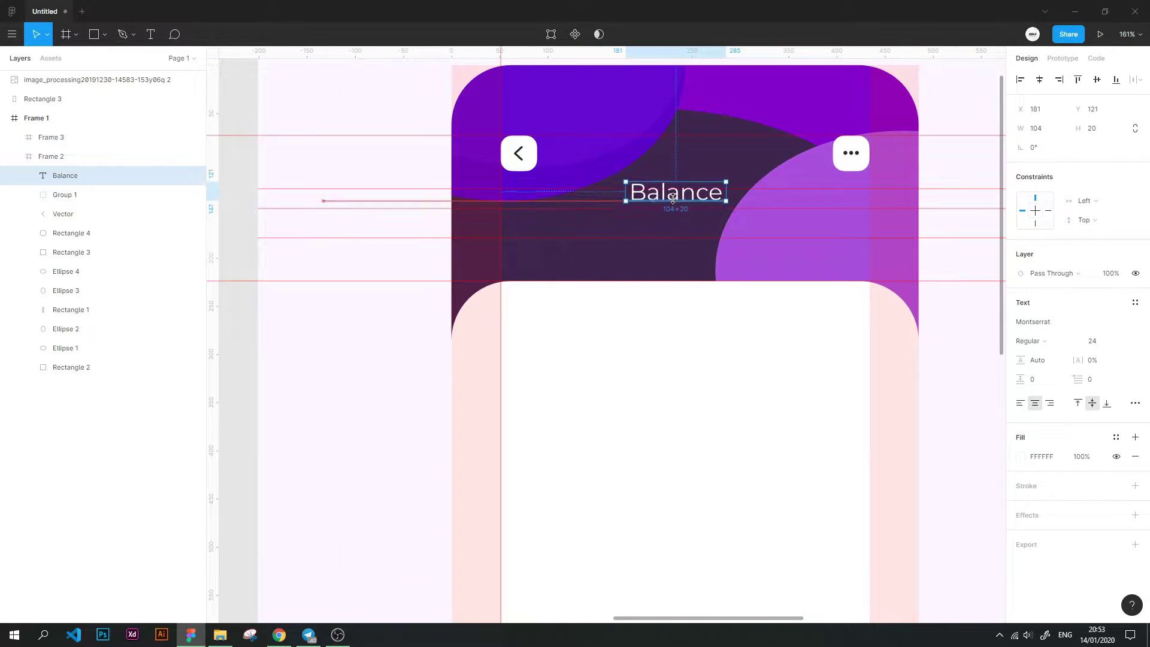
pyautogui.hotkey('shift', 'Up')
pyautogui.scroll(-5, 675, 204)
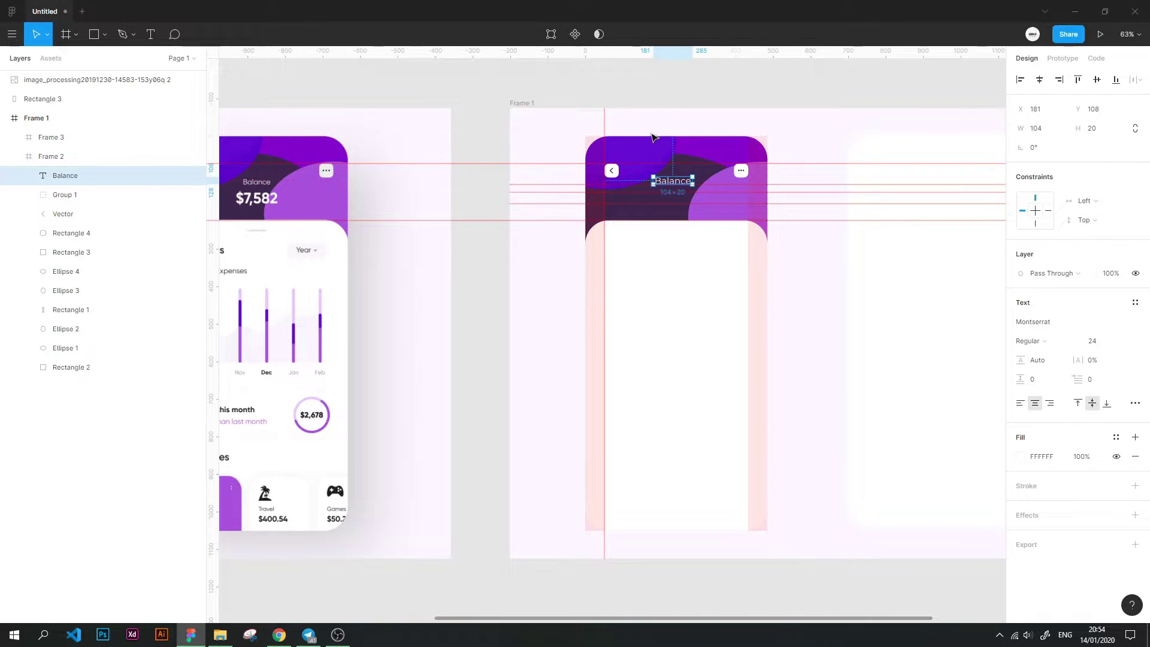
# Reduce the Balance text to size 18 and nudge it down slightly
pyautogui.scroll(5, 682, 150)
pyautogui.click(1097, 341)
pyautogui.press('Down')
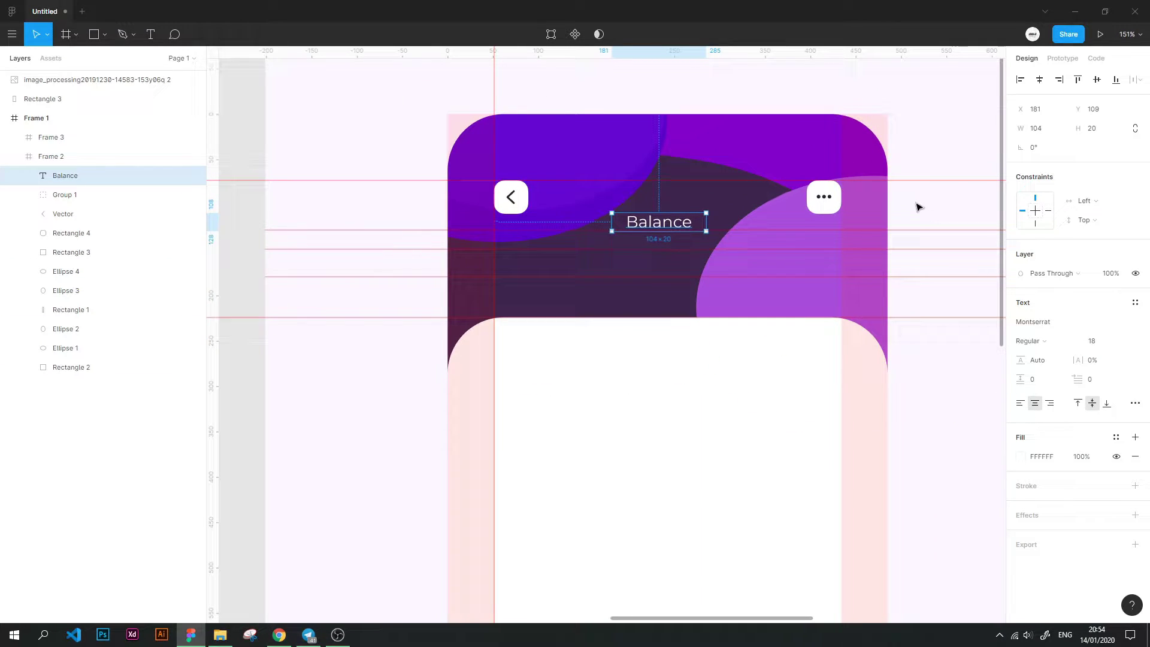
pyautogui.press('Down')
pyautogui.press('Down')
pyautogui.press('Down')
pyautogui.click(955, 104)
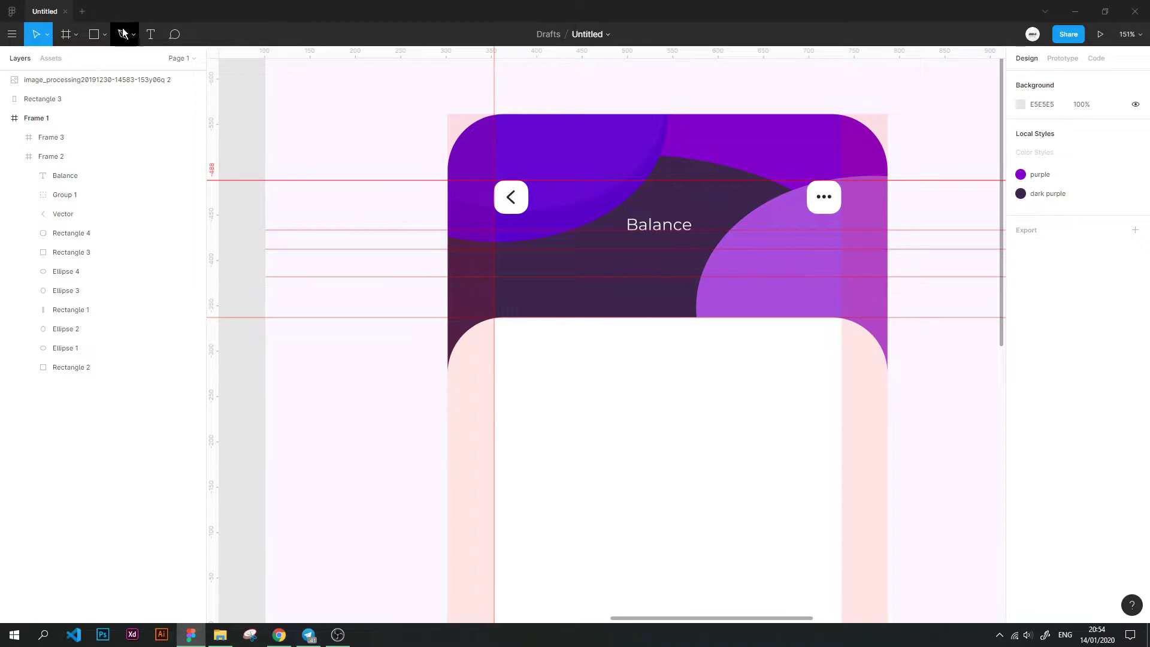
# Draw a text box under Balance and type the $7,582 amount
pyautogui.press('t')
pyautogui.scroll(-5, 520, 274)
pyautogui.moveTo(520, 274)
pyautogui.mouseDown()
pyautogui.moveTo(560, 272)
pyautogui.moveTo(612, 292)
pyautogui.mouseUp()
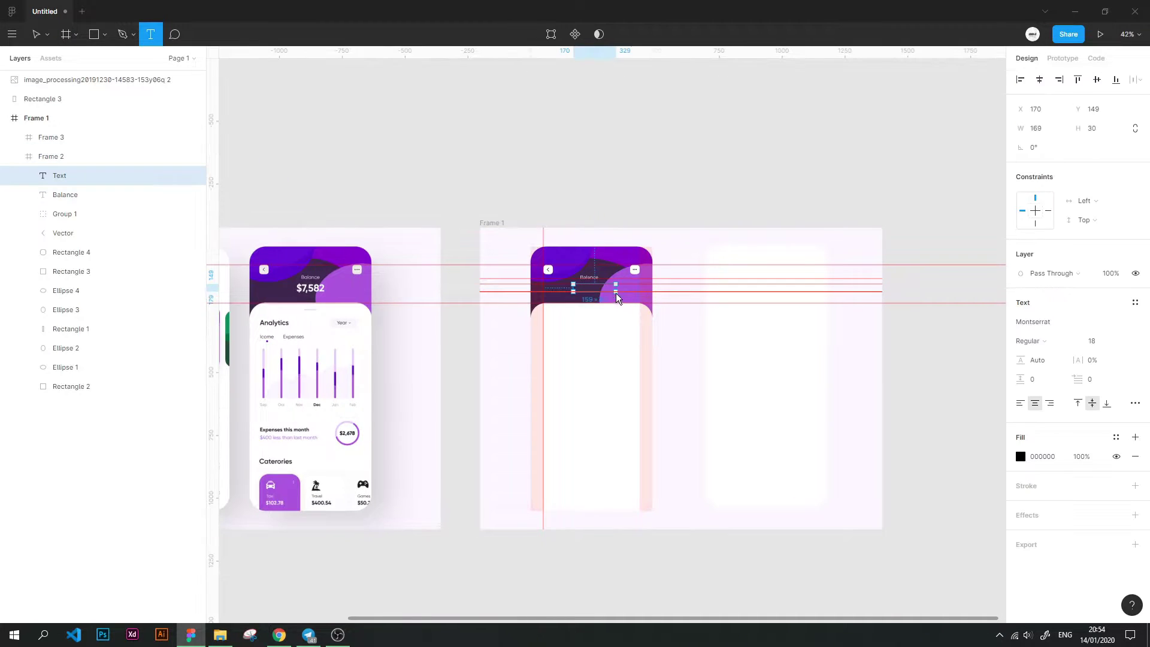
pyautogui.press('Escape')
pyautogui.write('$7,582')
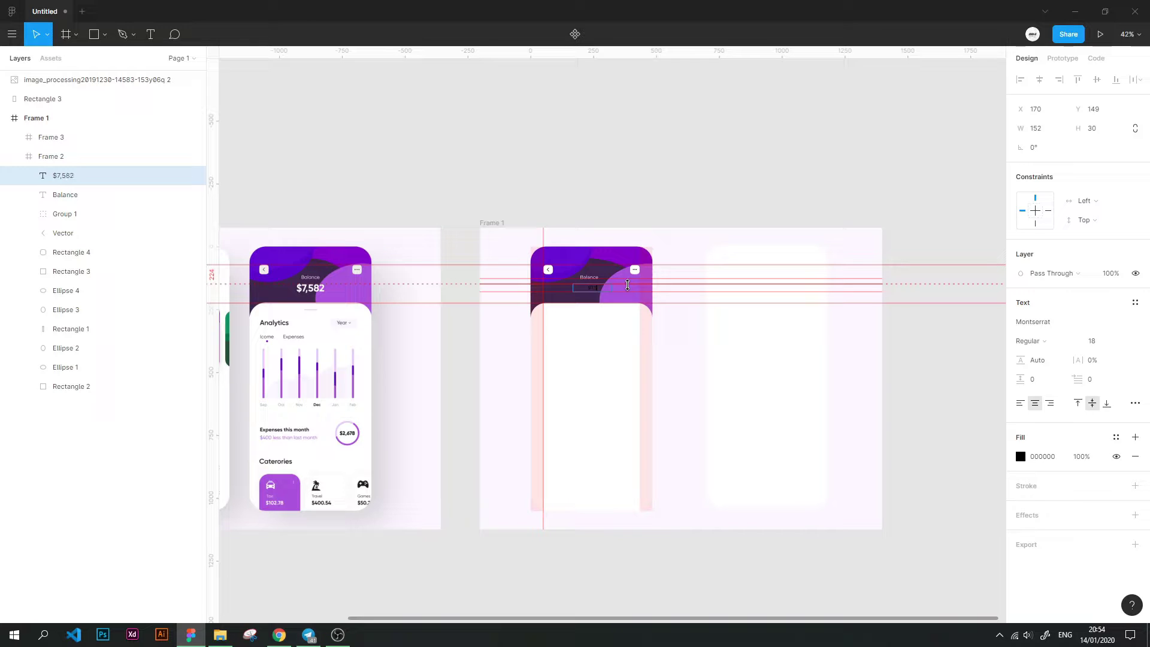
# Give the amount an ffffff fill, Bold weight and size 36
pyautogui.click(1021, 457)
pyautogui.write('ffffff')
pyautogui.press('Return')
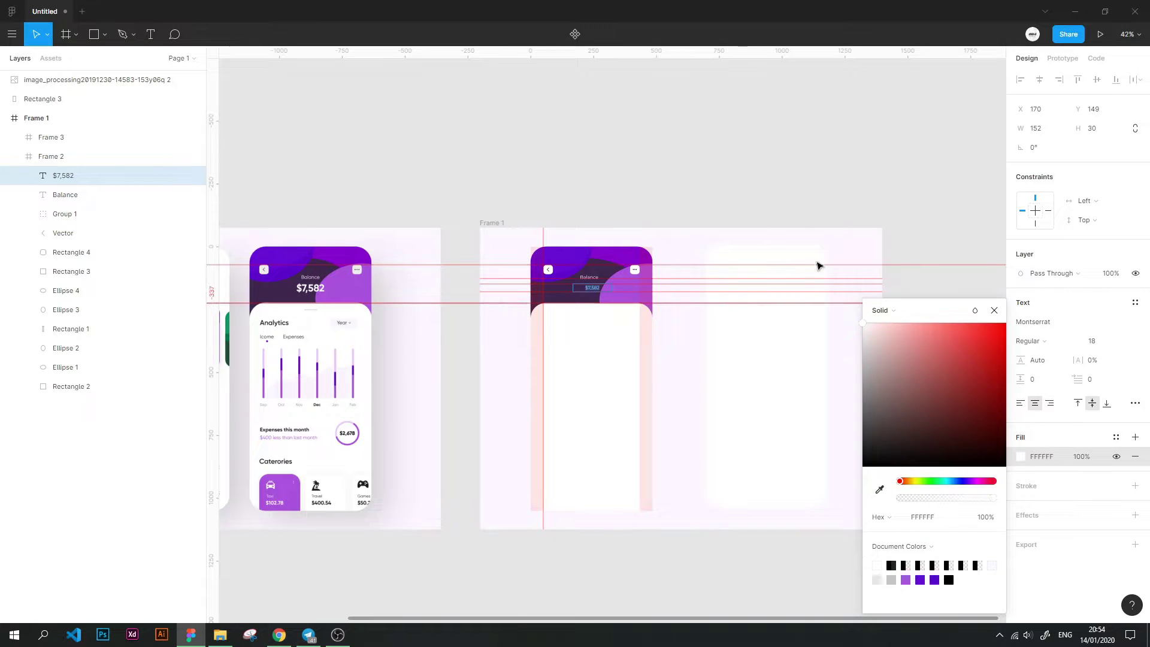
pyautogui.click(1093, 341)
pyautogui.click(1036, 341)
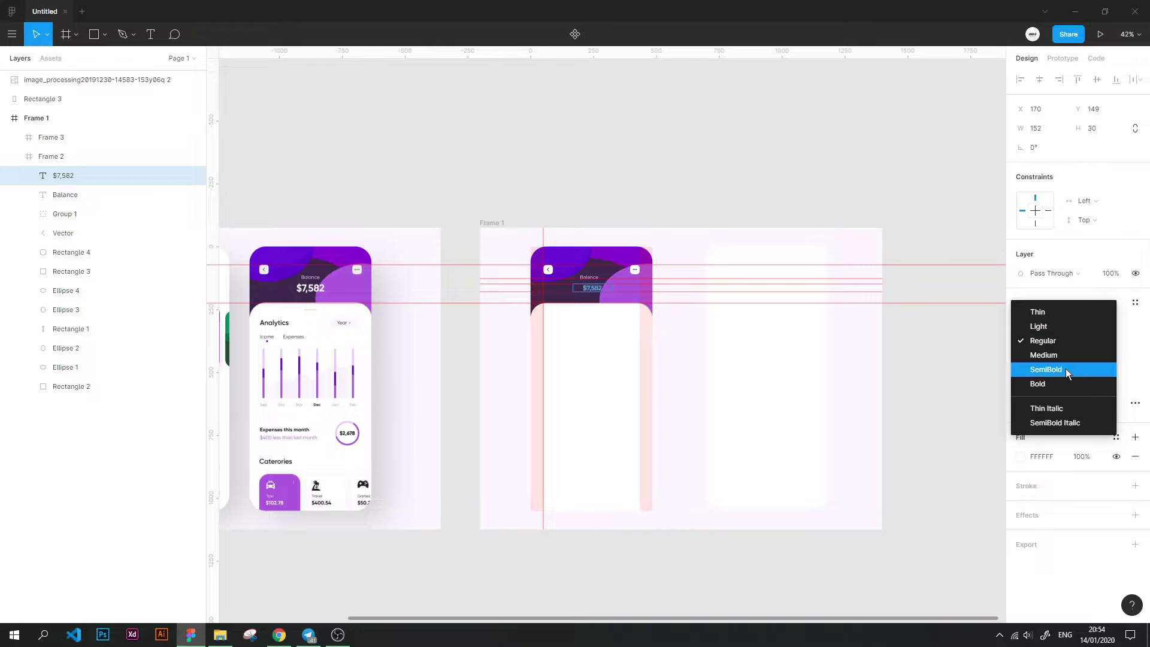
pyautogui.click(1039, 384)
pyautogui.click(1126, 341)
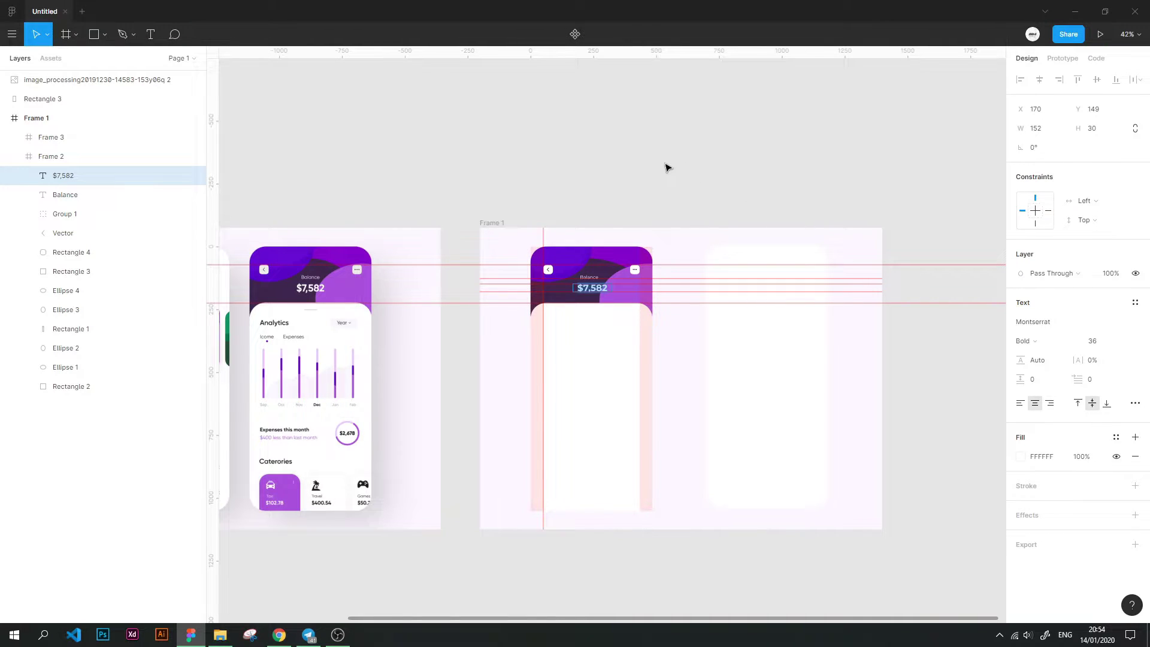
# Change the amount's weight to SemiBold and centre it under Balance
pyautogui.keyDown('ctrl'); pyautogui.scroll(3, 551, 256); pyautogui.keyUp('ctrl')
pyautogui.keyDown('ctrl'); pyautogui.scroll(2, 551, 257); pyautogui.keyUp('ctrl')
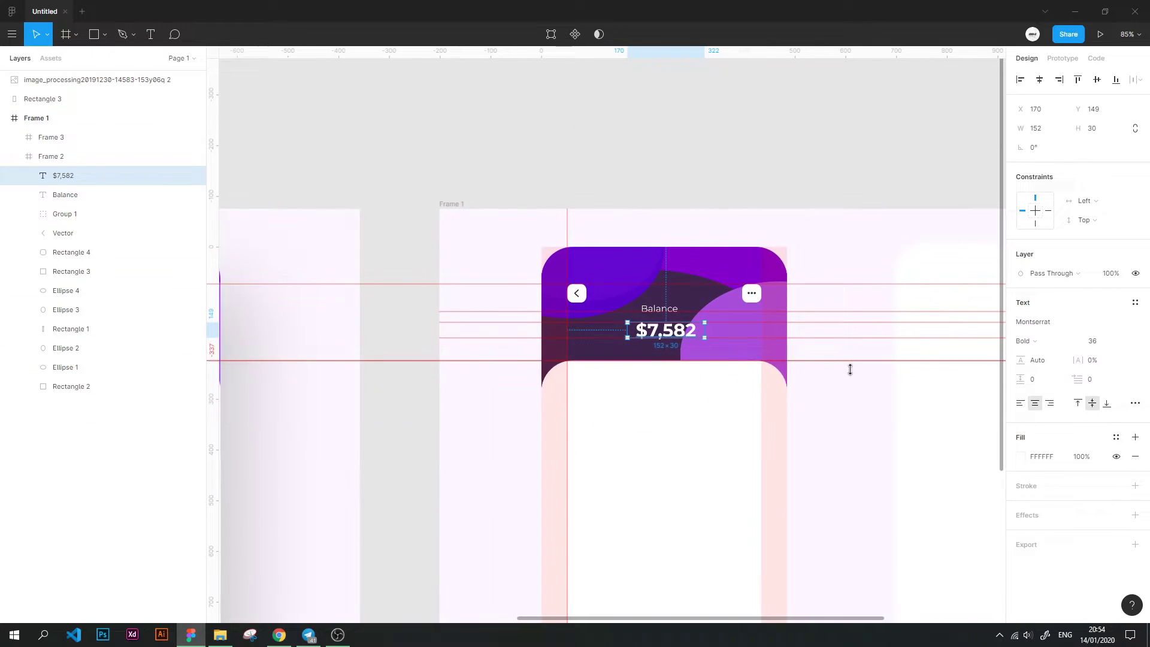
pyautogui.click(1039, 349)
pyautogui.click(876, 321)
pyautogui.click(677, 334)
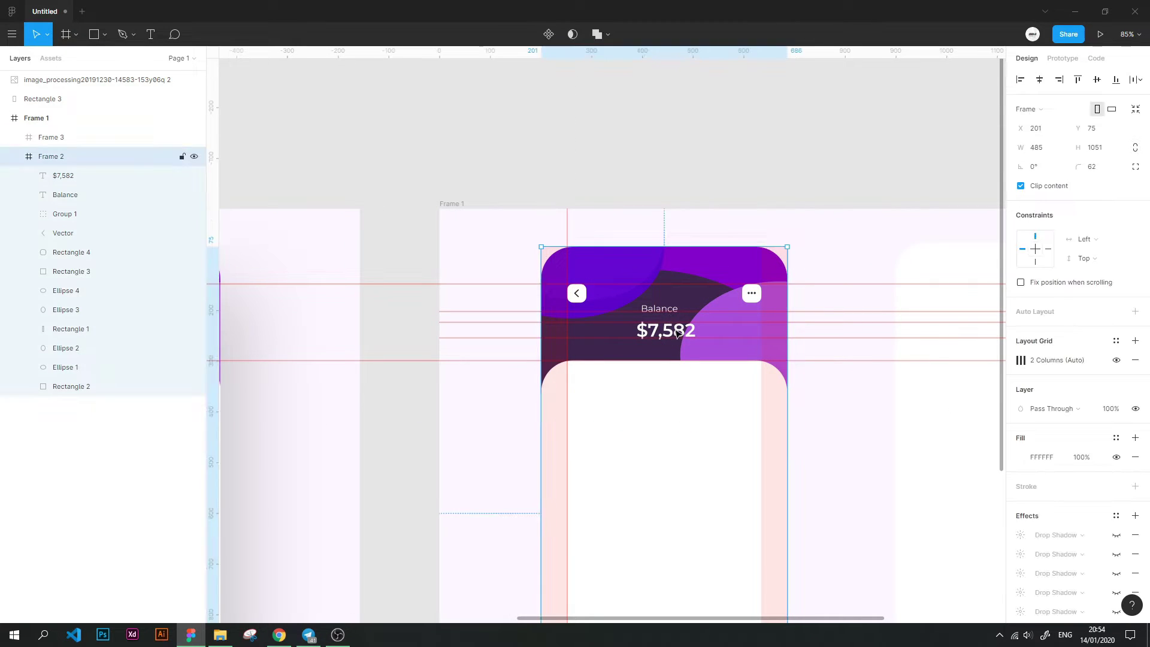
pyautogui.moveTo(677, 335); pyautogui.dragTo(670, 335)
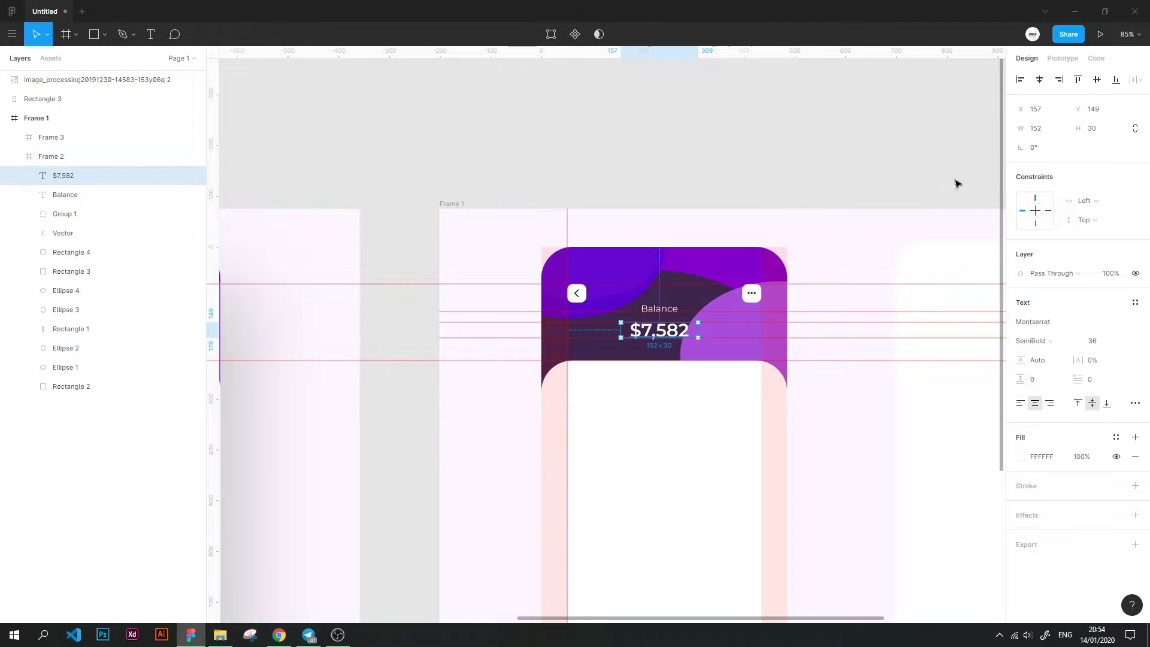
# Clear the selection and zoom to fit all frames
pyautogui.click(1039, 79)
pyautogui.click(731, 128)
pyautogui.click(65, 195)
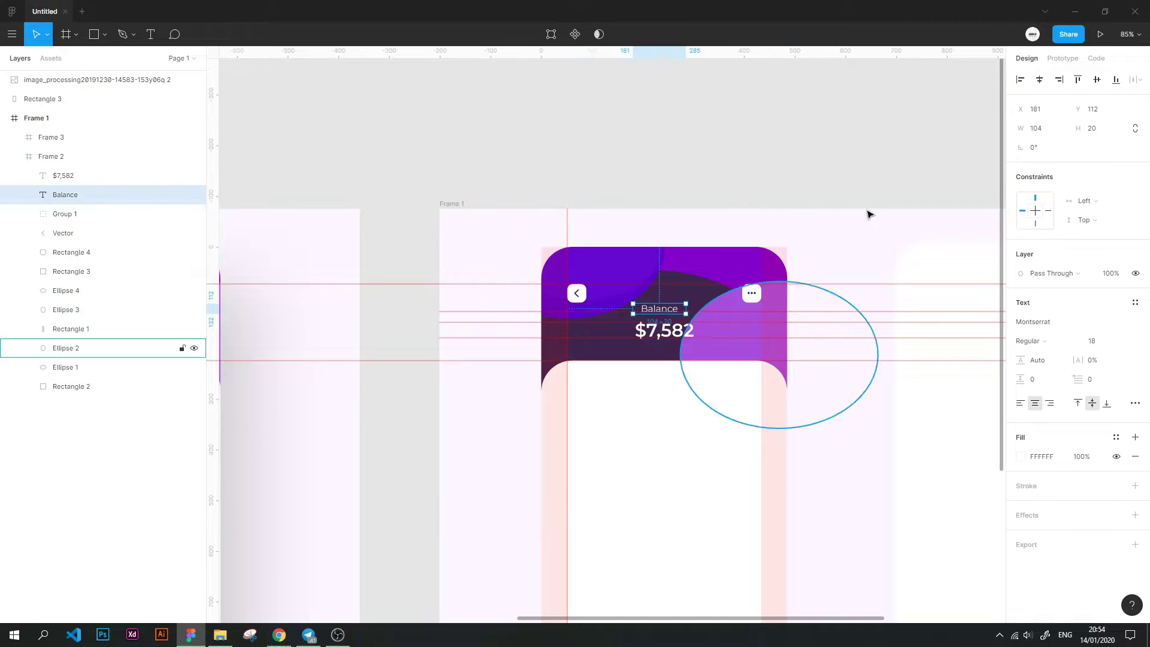
pyautogui.click(781, 136)
pyautogui.hotkey('shift', '1')
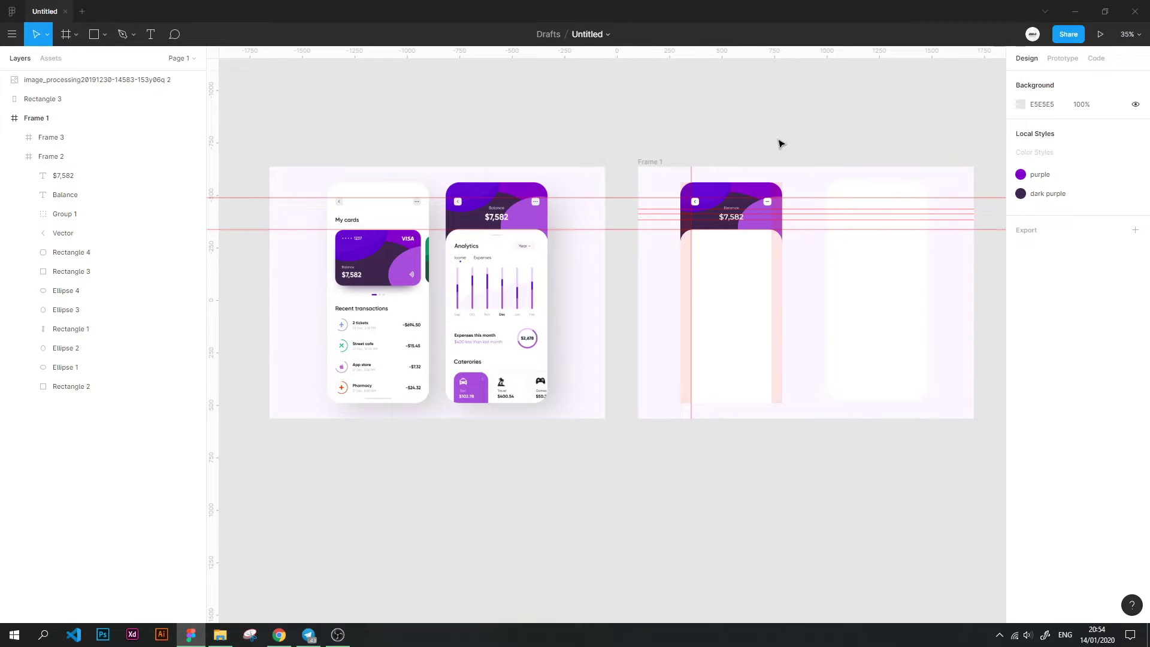
# Set the Balance label's font to Gilroy Light
pyautogui.keyDown('ctrl'); pyautogui.scroll(3, 678, 238); pyautogui.keyUp('ctrl')
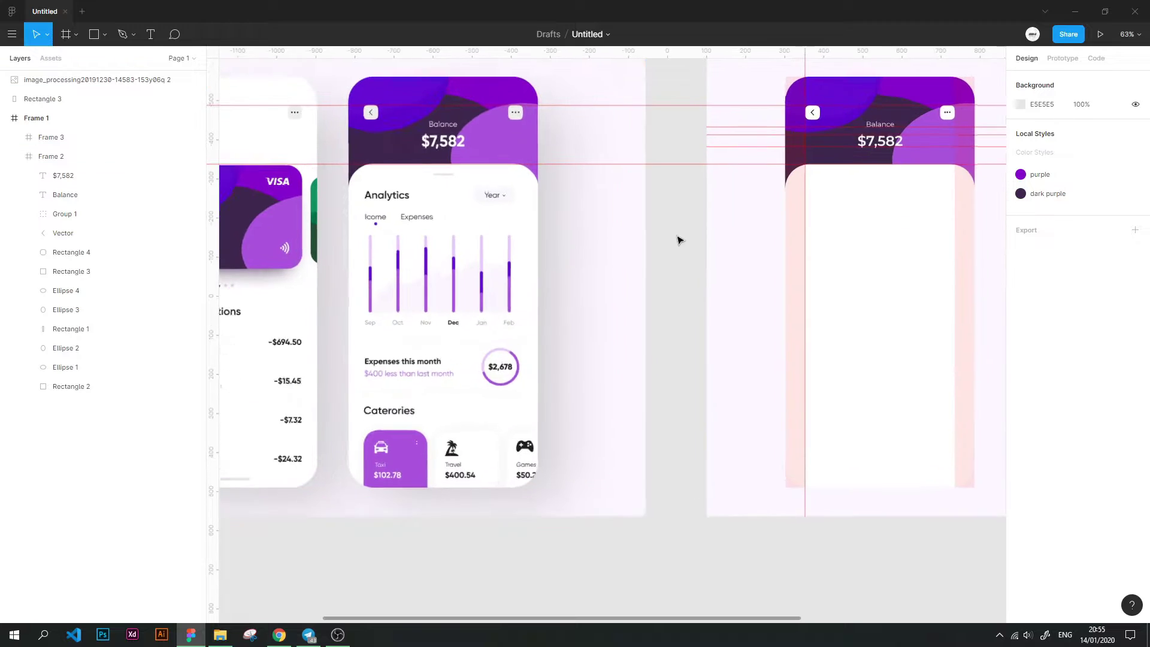
pyautogui.keyDown('ctrl'); pyautogui.scroll(2, 759, 226); pyautogui.keyUp('ctrl')
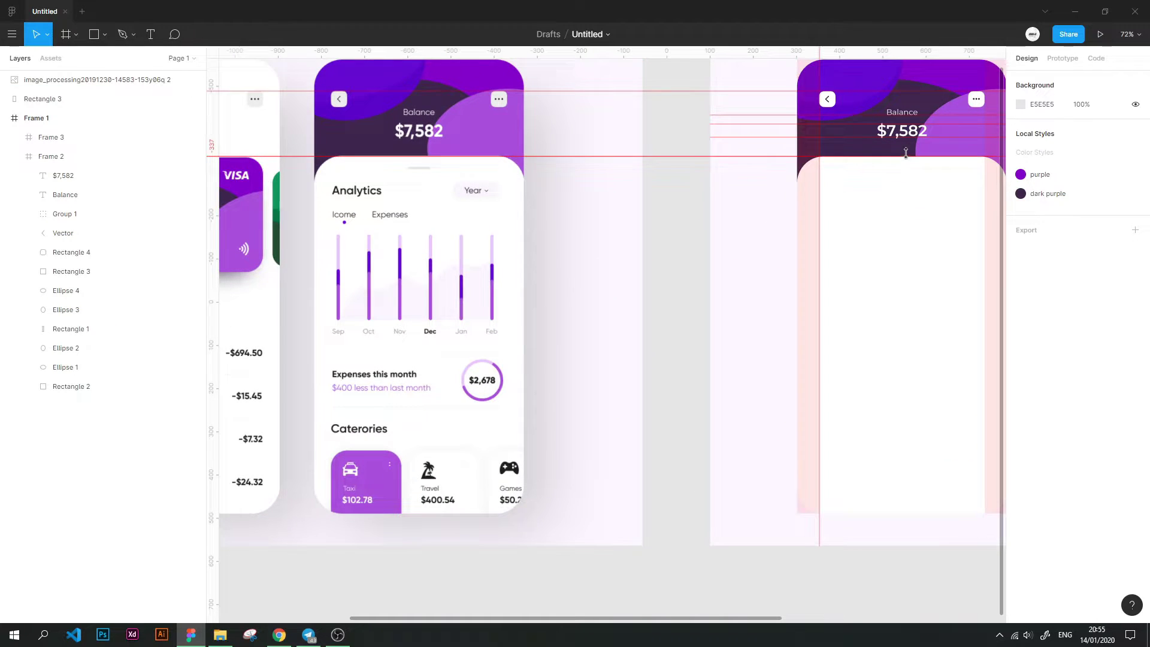
pyautogui.click(913, 114)
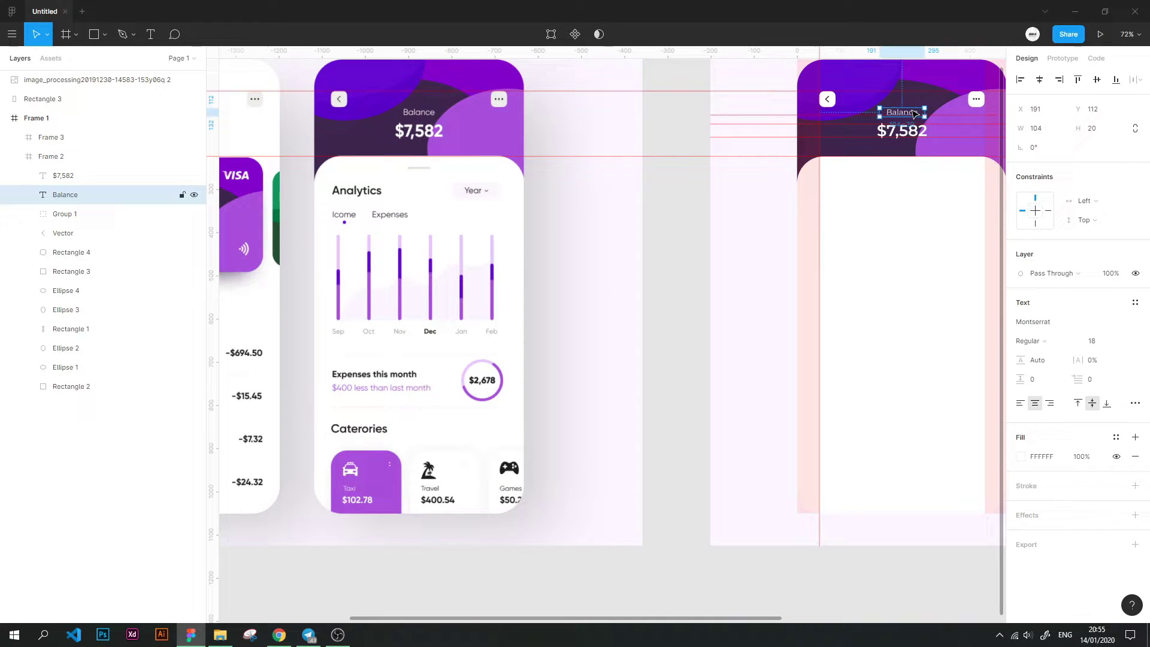
pyautogui.click(1059, 322)
pyautogui.write('G')
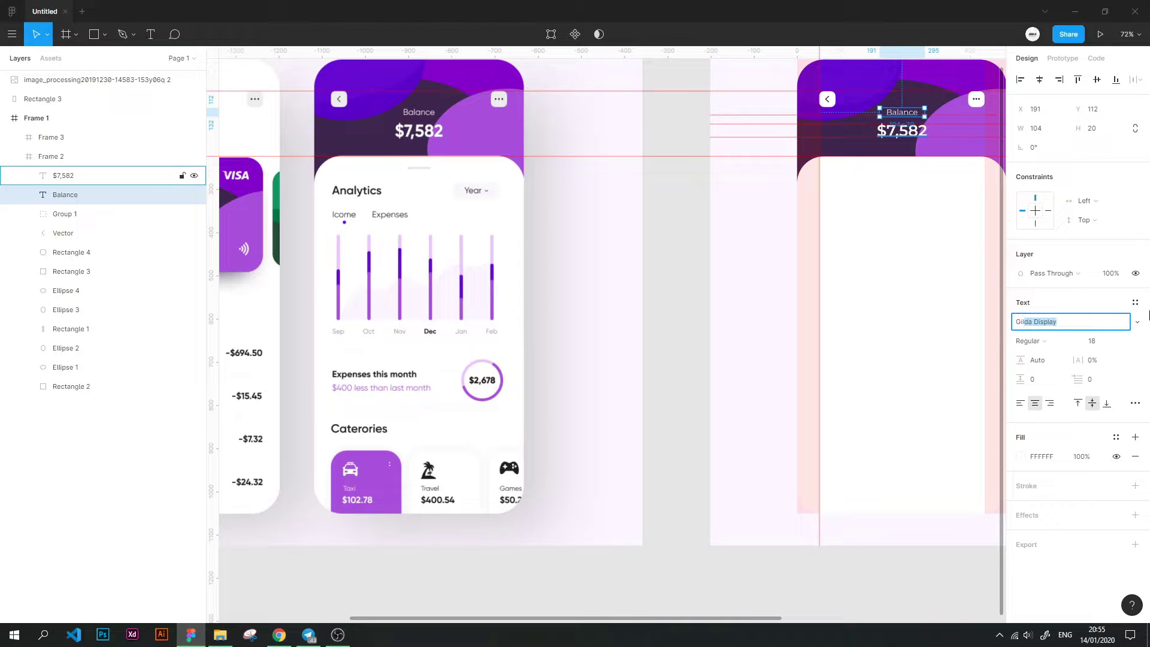
pyautogui.click(1137, 322)
pyautogui.scroll(3, 1140, 327)
pyautogui.scroll(-3, 1140, 327)
pyautogui.scroll(-1, 1140, 327)
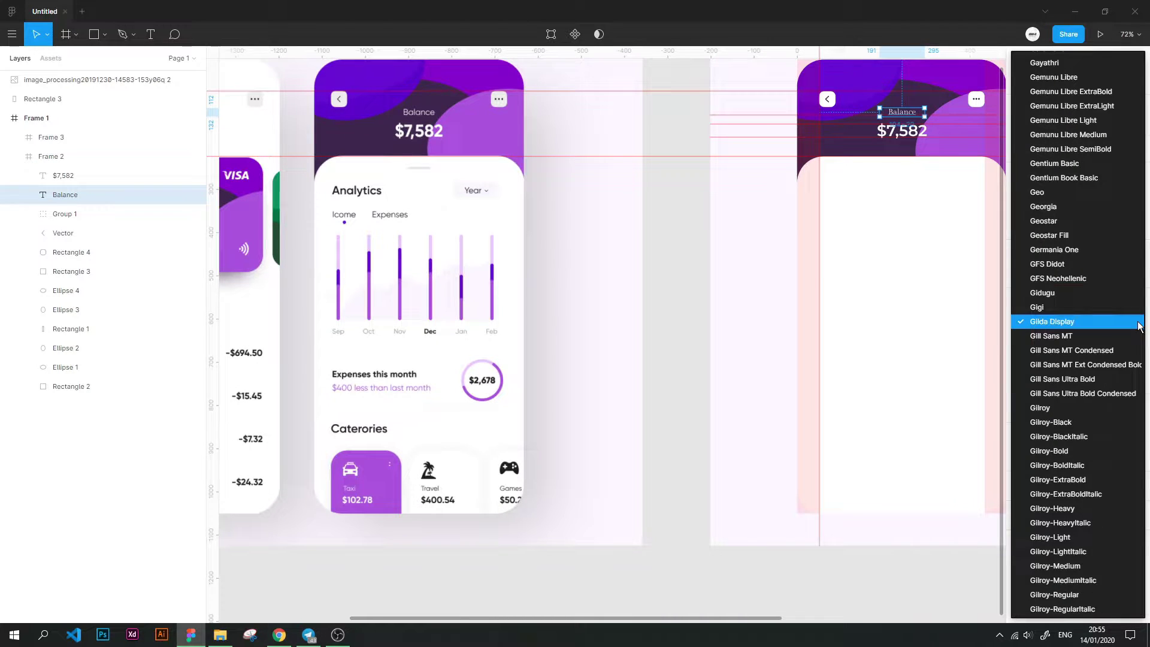
pyautogui.click(1062, 408)
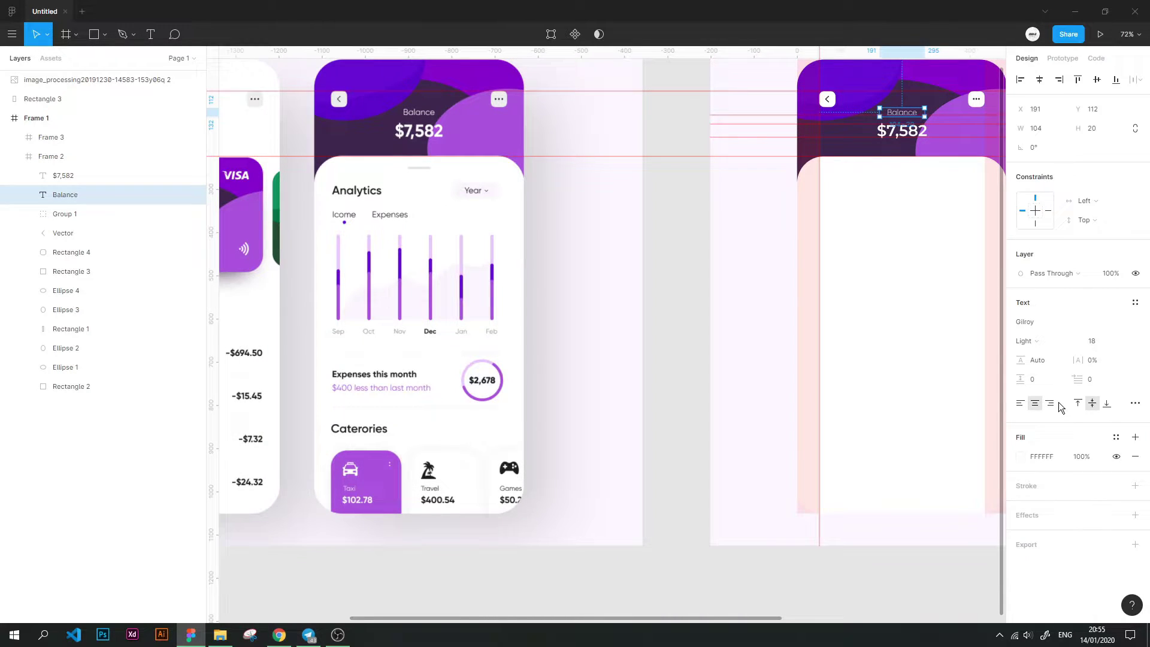
pyautogui.press('Escape')
# Change the $7,582 amount's font to Gilroy-Bold
pyautogui.click(941, 147)
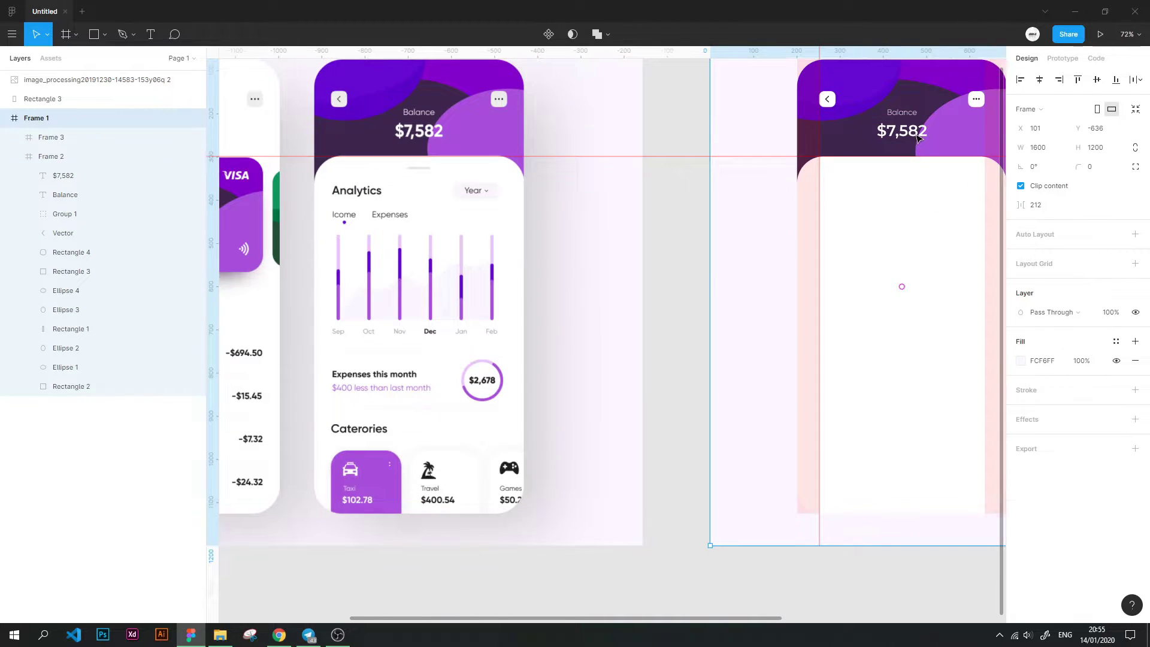
pyautogui.doubleClick(918, 138)
pyautogui.click(1059, 342)
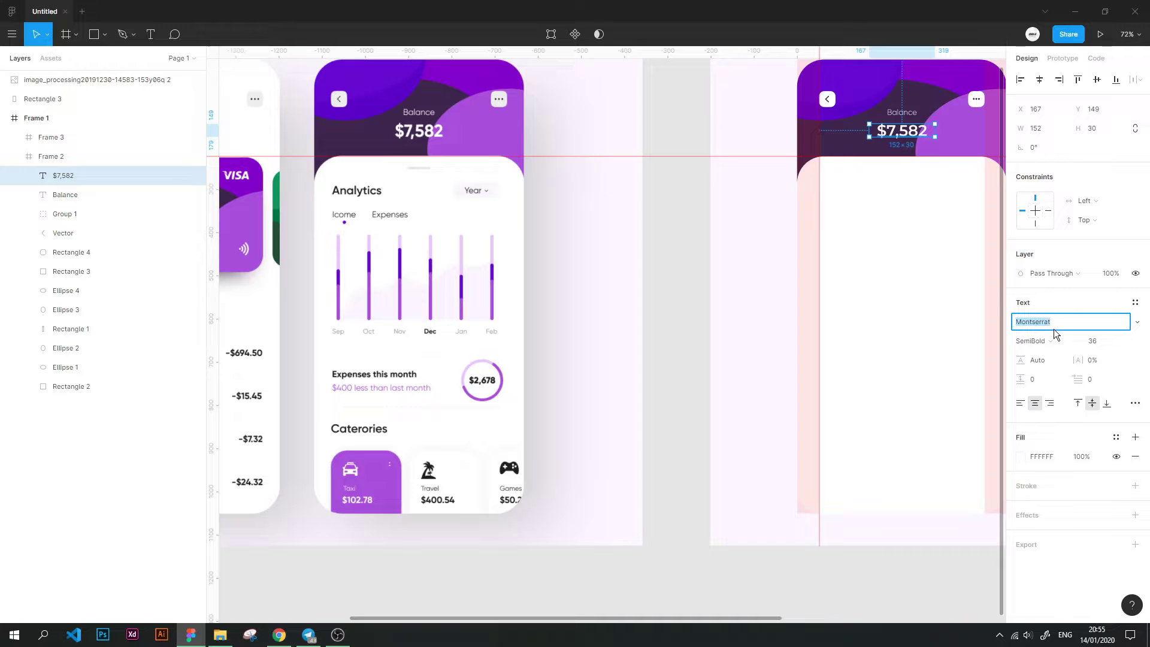
pyautogui.click(1137, 323)
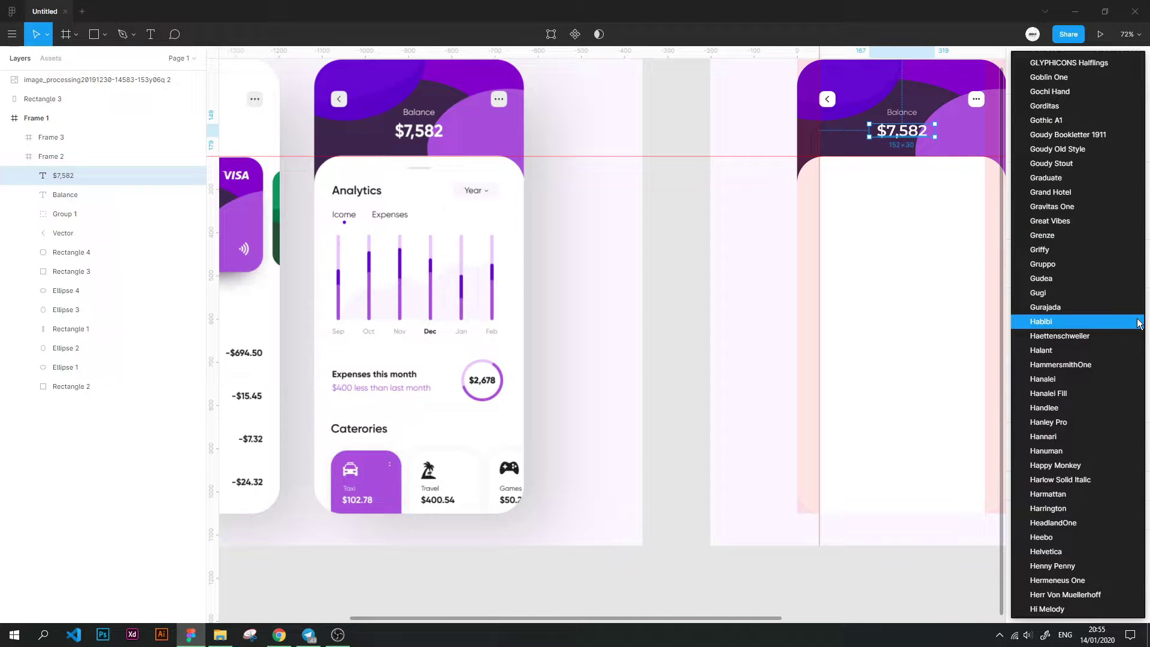
pyautogui.click(891, 132)
pyautogui.click(1139, 324)
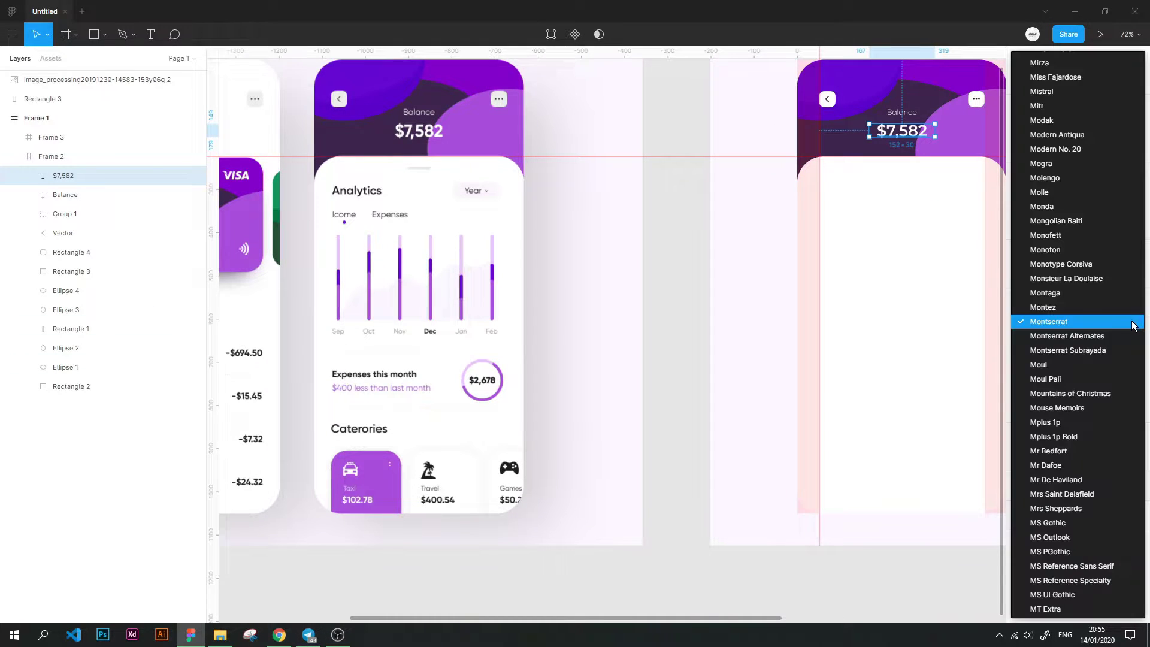
pyautogui.scroll(15, 1138, 321)
pyautogui.scroll(-5, 1138, 322)
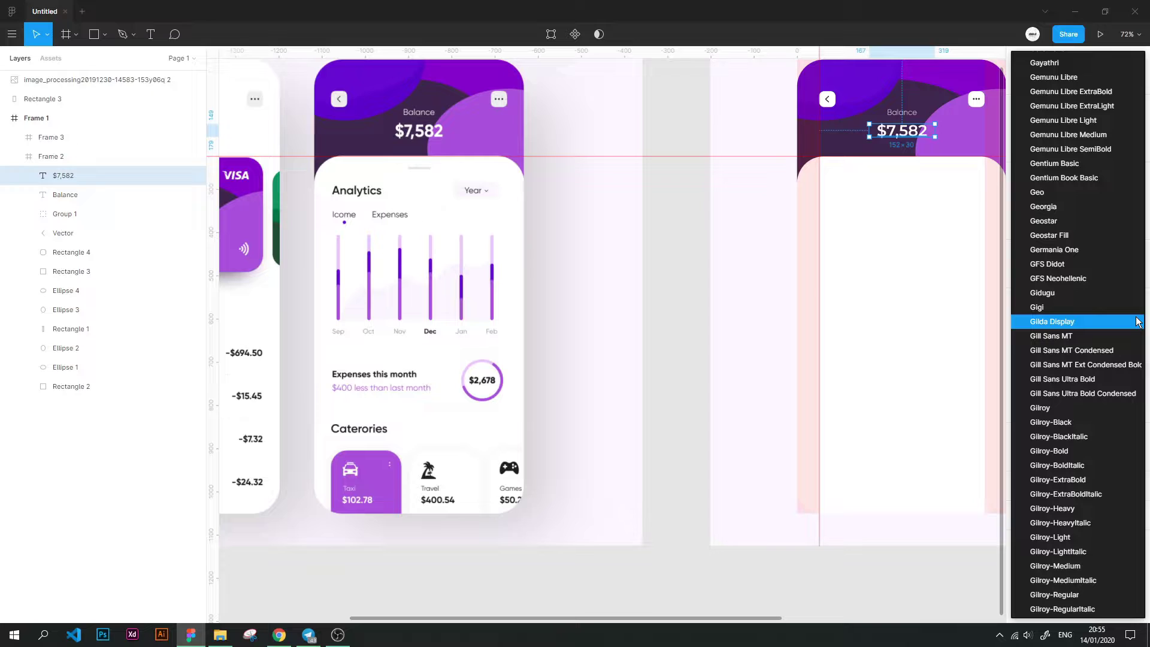
pyautogui.click(1077, 452)
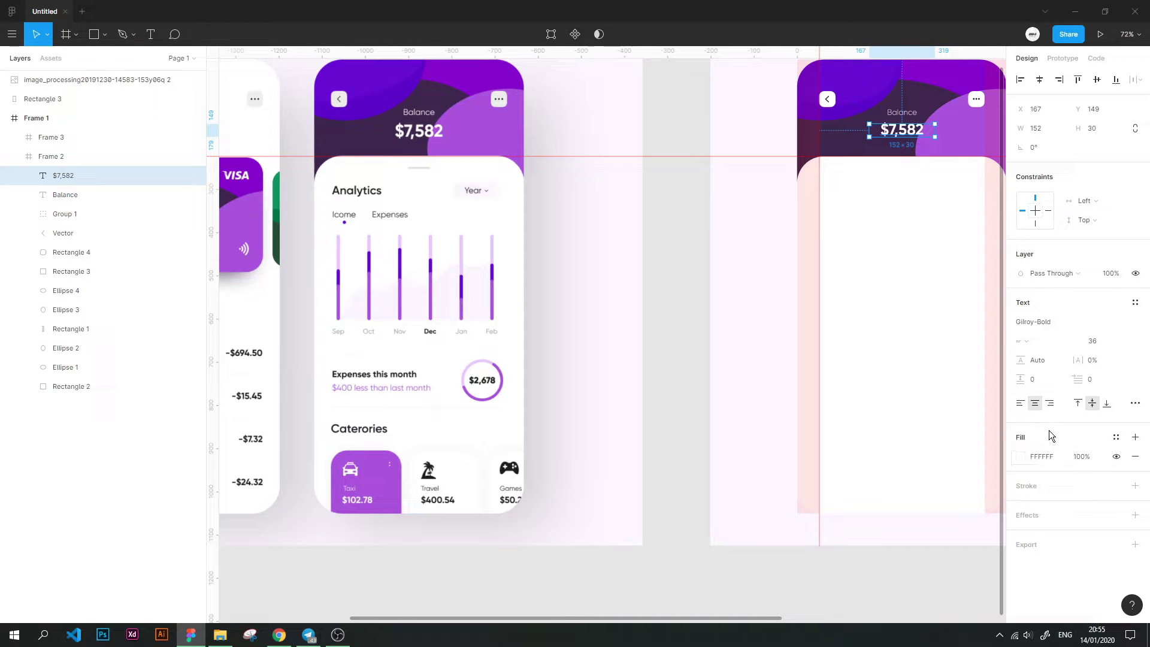
# Nudge the $7,582 amount down 2 px and set its font size to 40
pyautogui.press('Down')
pyautogui.press('Down')
pyautogui.click(1134, 349)
pyautogui.click(1121, 369)
pyautogui.click(1110, 343)
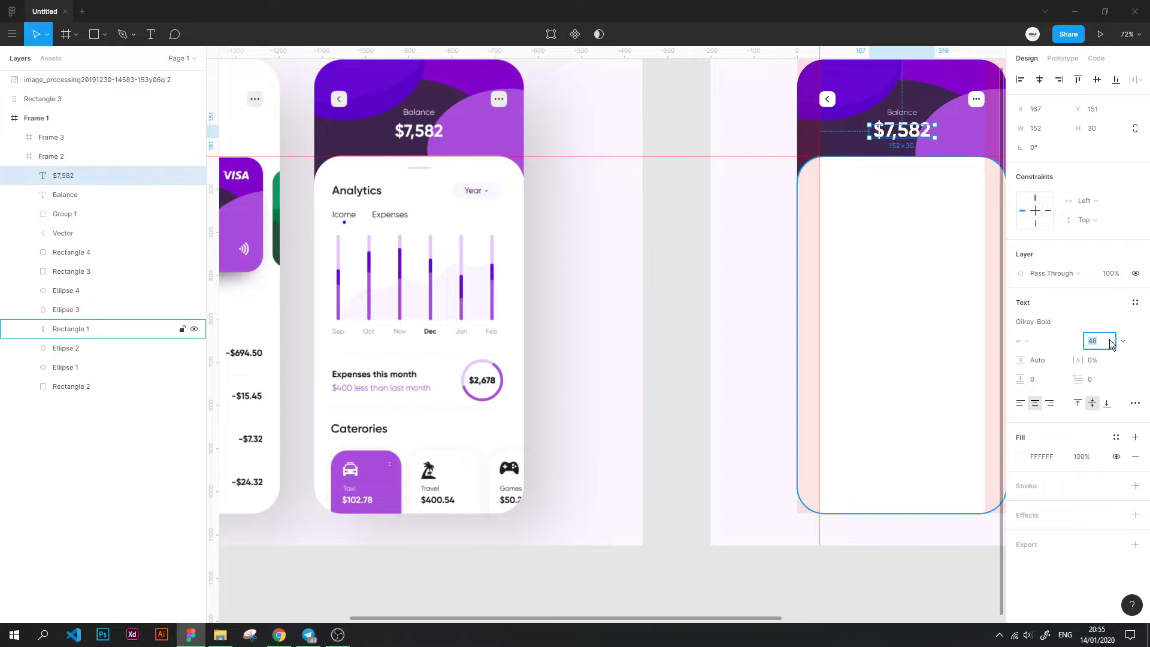
pyautogui.moveTo(1110, 343); pyautogui.dragTo(1096, 341)
pyautogui.write('40')
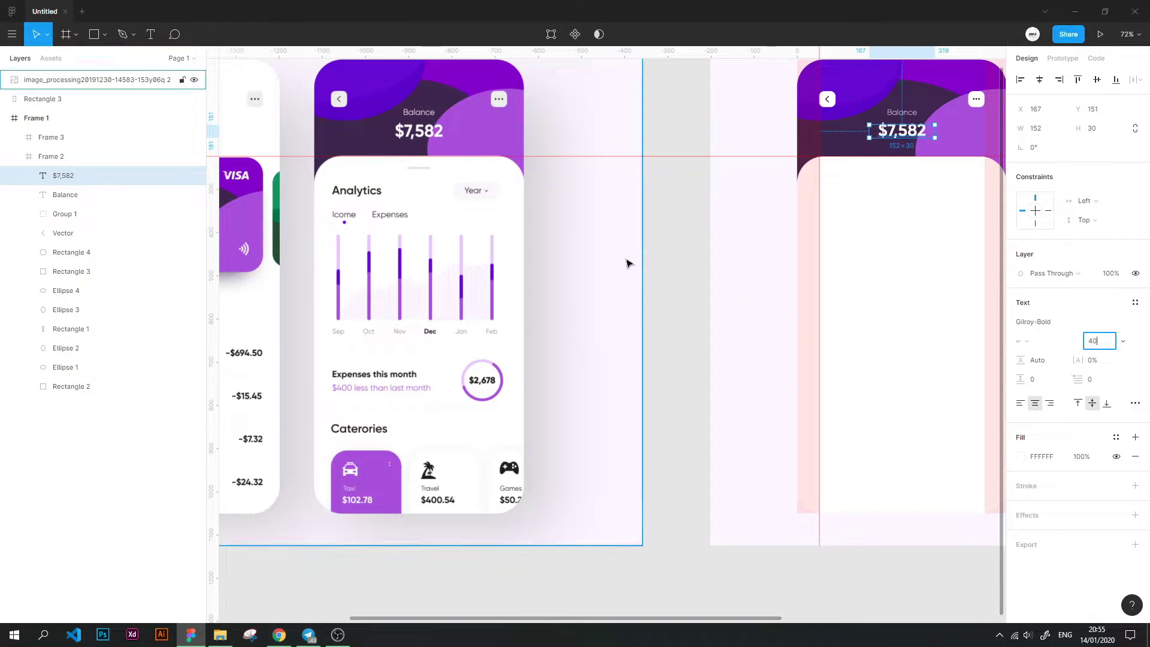
pyautogui.click(629, 257)
pyautogui.click(666, 255)
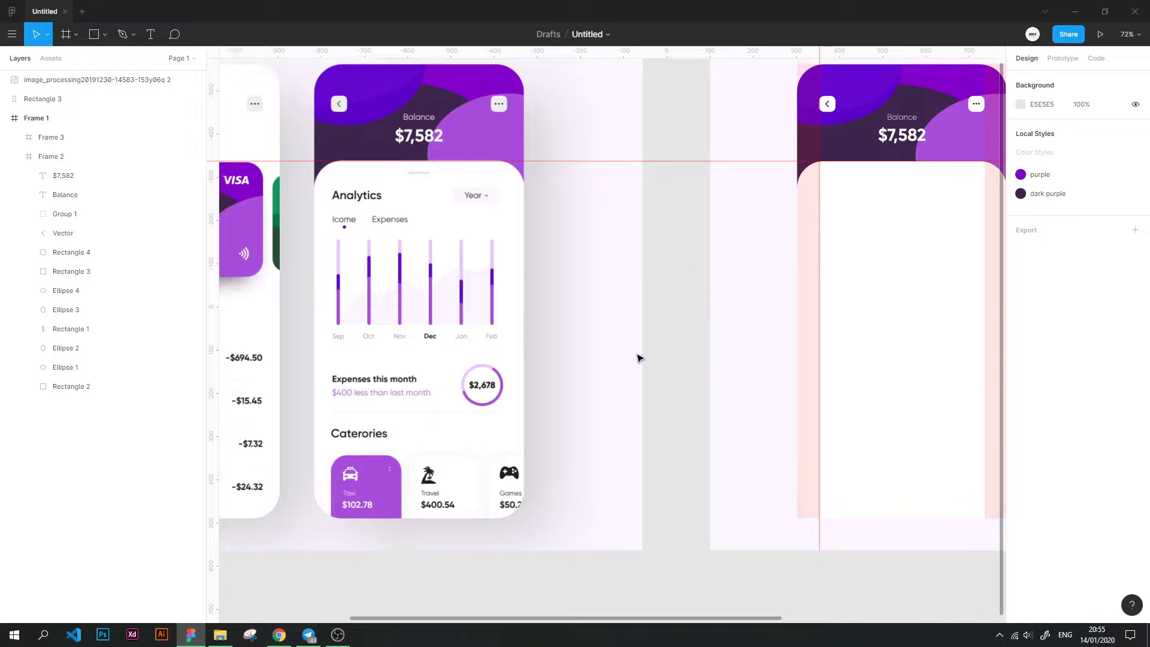
pyautogui.scroll(2, 659, 341)
pyautogui.moveTo(693, 192); pyautogui.dragTo(695, 204)
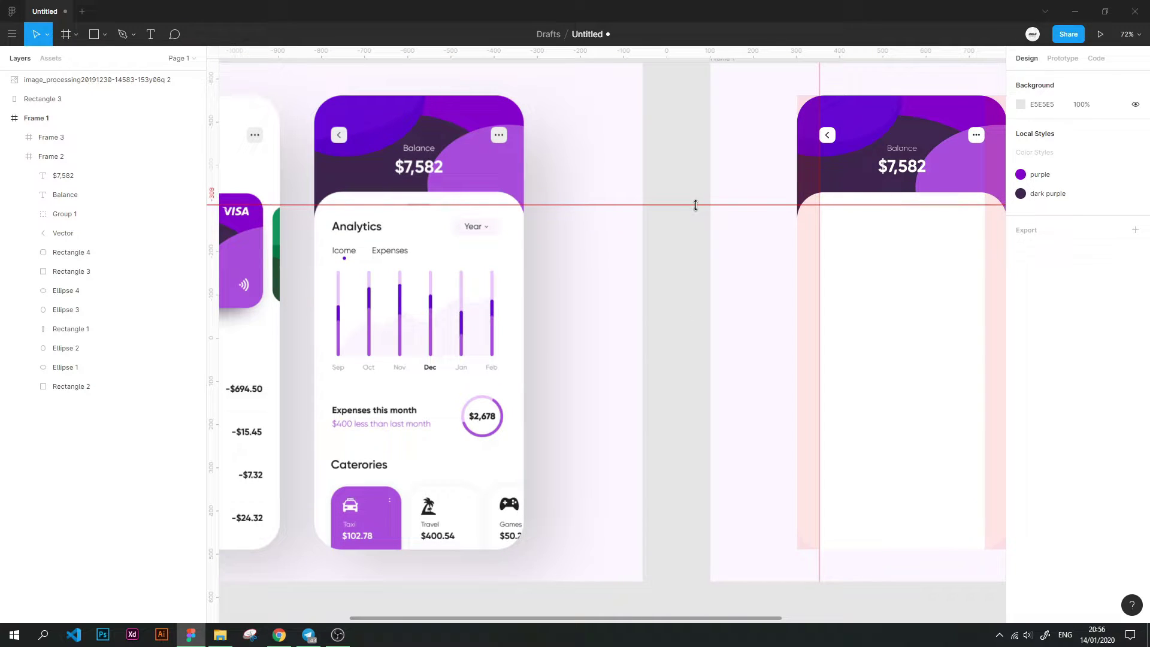
pyautogui.scroll(2, 696, 206)
pyautogui.scroll(3, 987, 290)
# Draw a thin rectangle bar on the guide near the top of the white card
pyautogui.scroll(5, 856, 255)
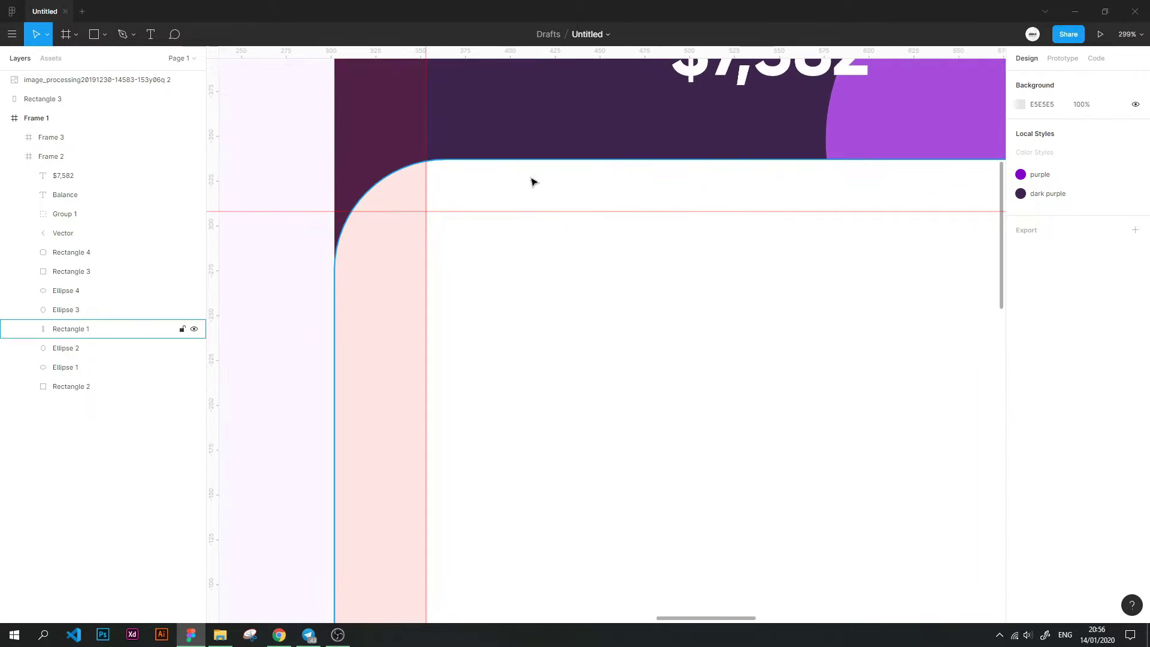
pyautogui.press('r')
pyautogui.moveTo(814, 206); pyautogui.dragTo(717, 211)
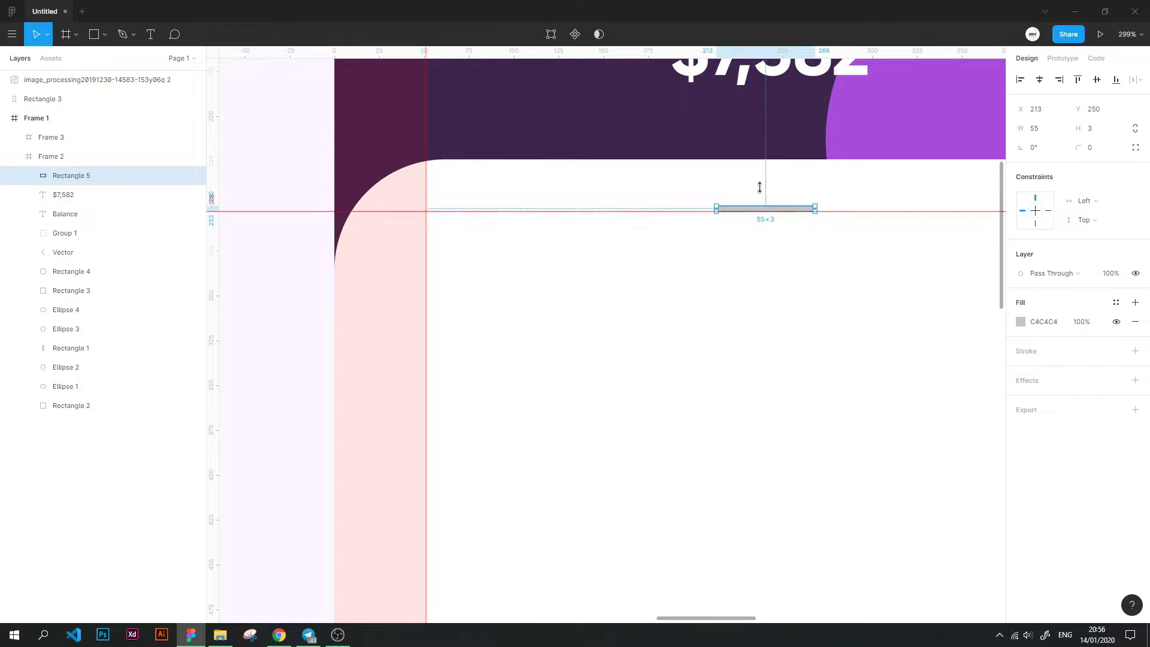
pyautogui.click(706, 344)
pyautogui.scroll(-3, 707, 344)
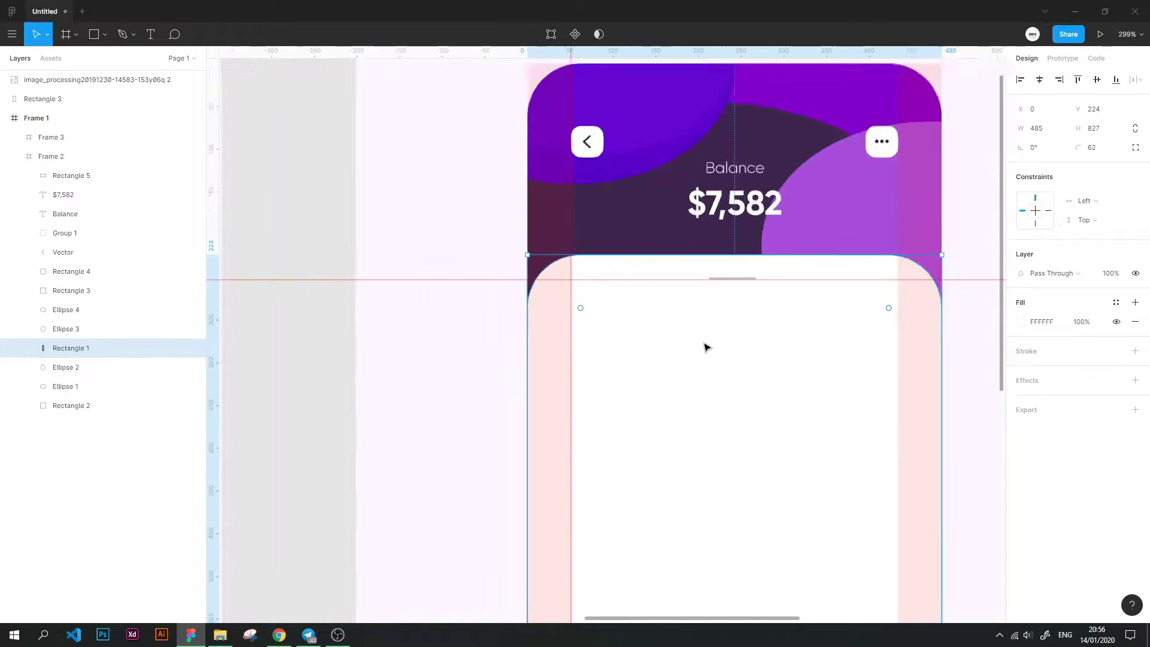
pyautogui.scroll(-2, 375, 316)
pyautogui.moveTo(375, 316); pyautogui.dragTo(568, 270)
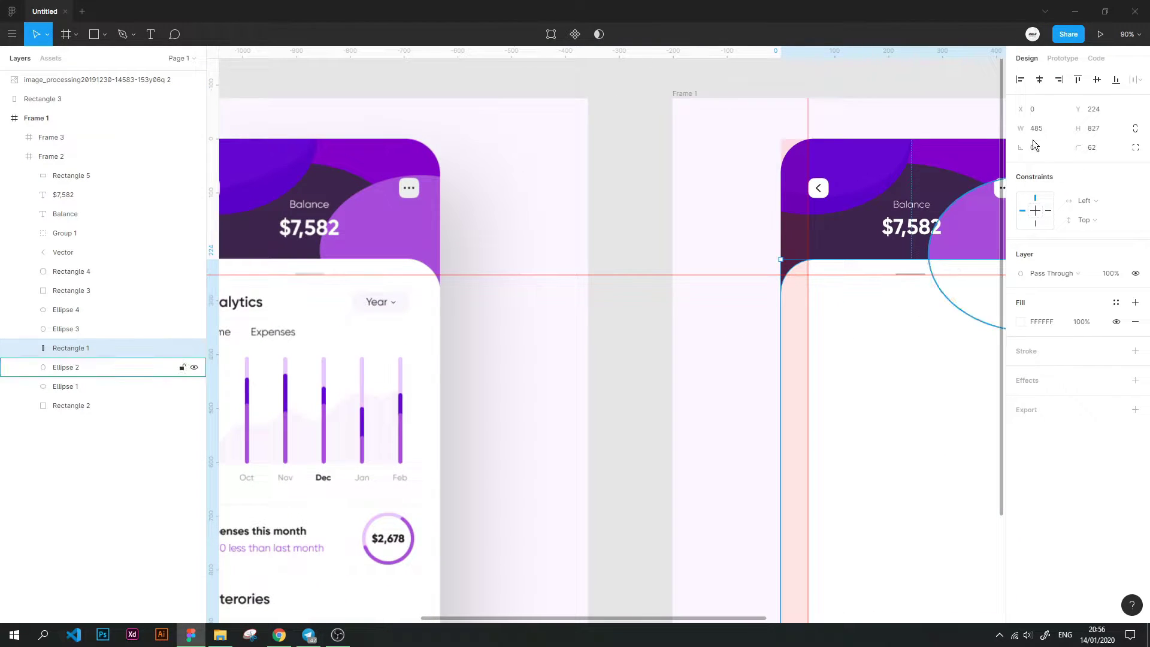
pyautogui.scroll(5, 910, 272)
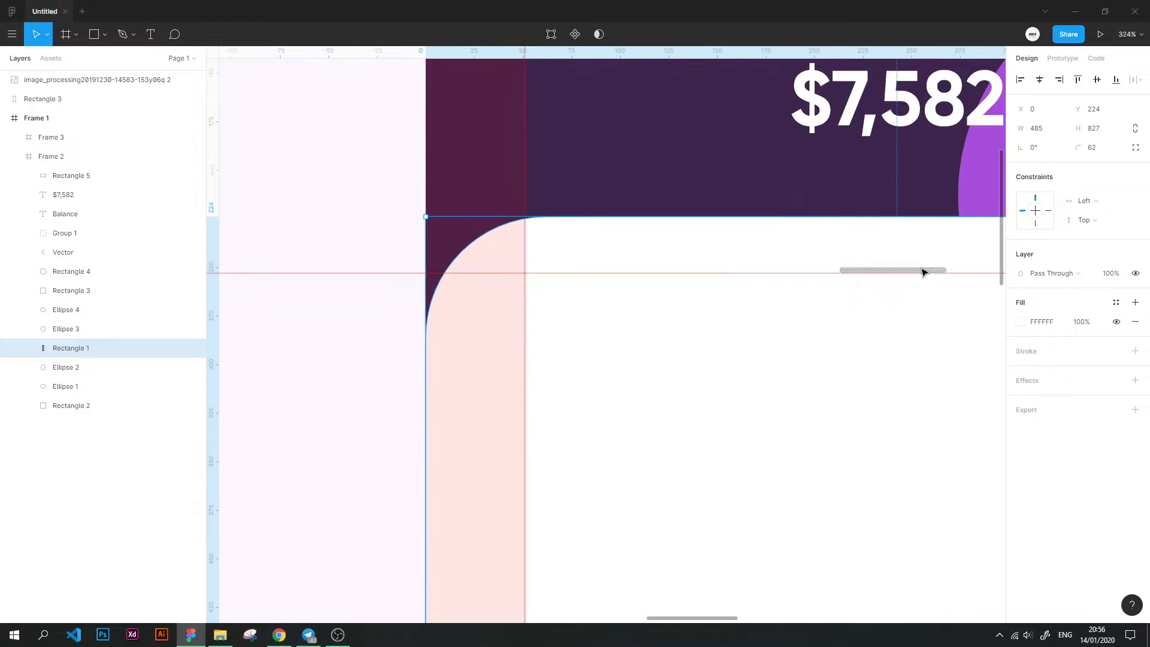
# Give the bar a 000000 fill at 10% opacity
pyautogui.click(923, 271)
pyautogui.click(1038, 82)
pyautogui.scroll(-5, 922, 393)
pyautogui.click(1021, 322)
pyautogui.write('000000')
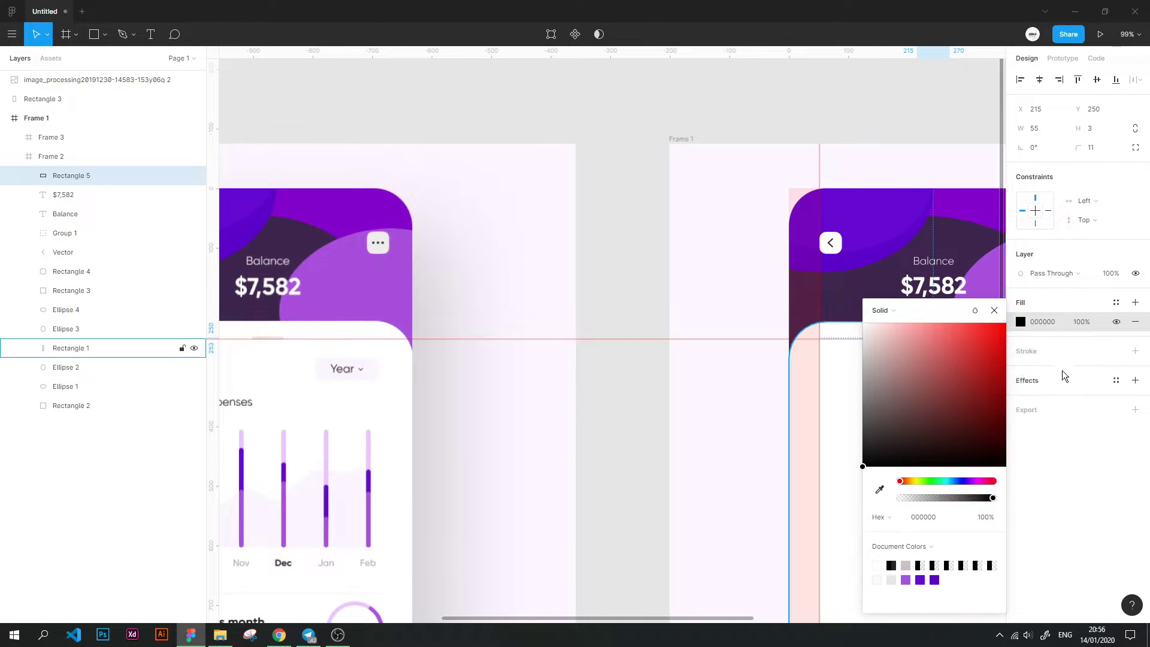
pyautogui.click(1083, 322)
pyautogui.click(613, 234)
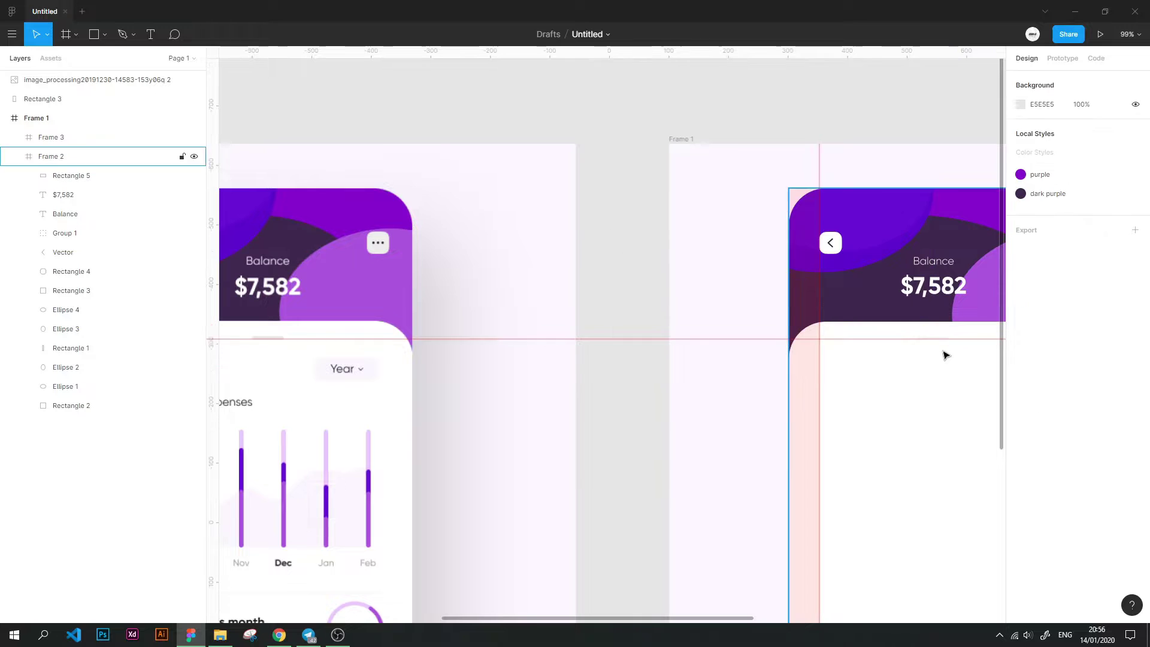
pyautogui.scroll(4, 944, 352)
pyautogui.click(941, 318)
pyautogui.click(1077, 323)
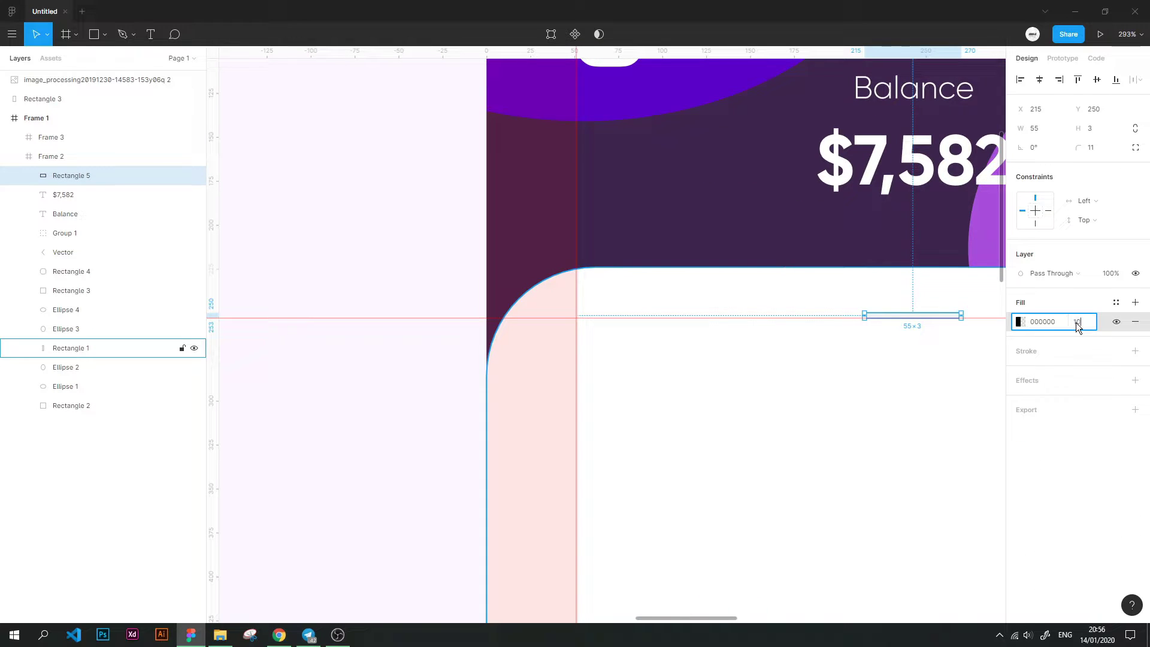
pyautogui.press('Escape')
pyautogui.scroll(-3, 422, 206)
pyautogui.scroll(-3, 706, 334)
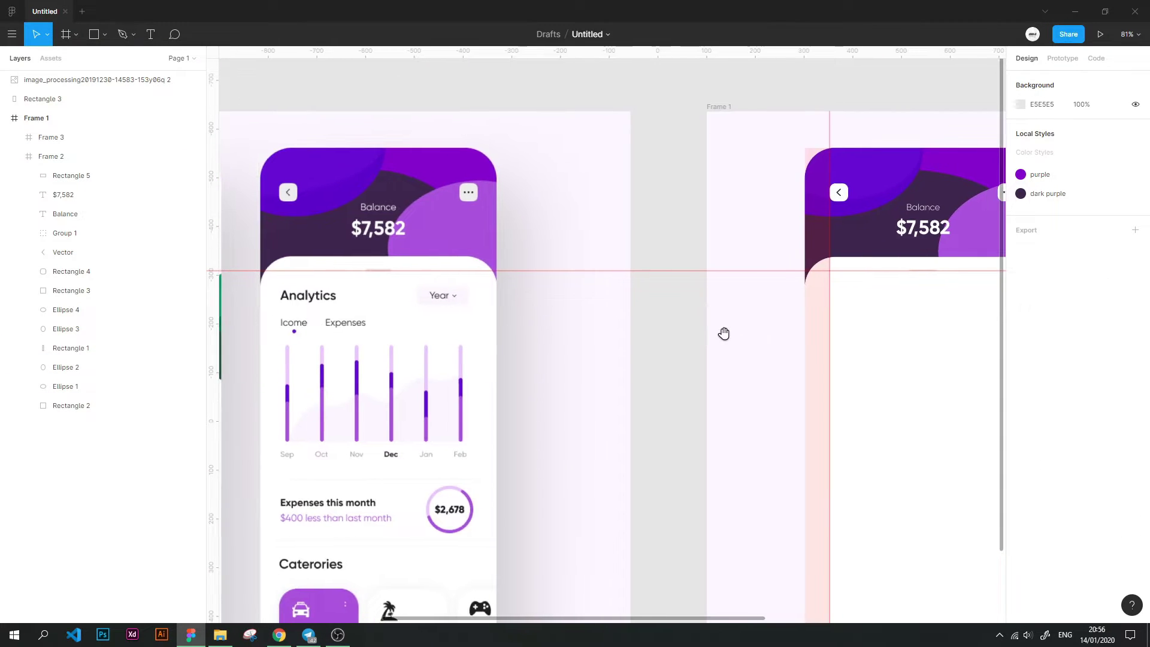
pyautogui.scroll(5, 939, 293)
pyautogui.scroll(3, 922, 257)
# Resize the bar to 6 px tall and remove the leftover guides
pyautogui.click(923, 258)
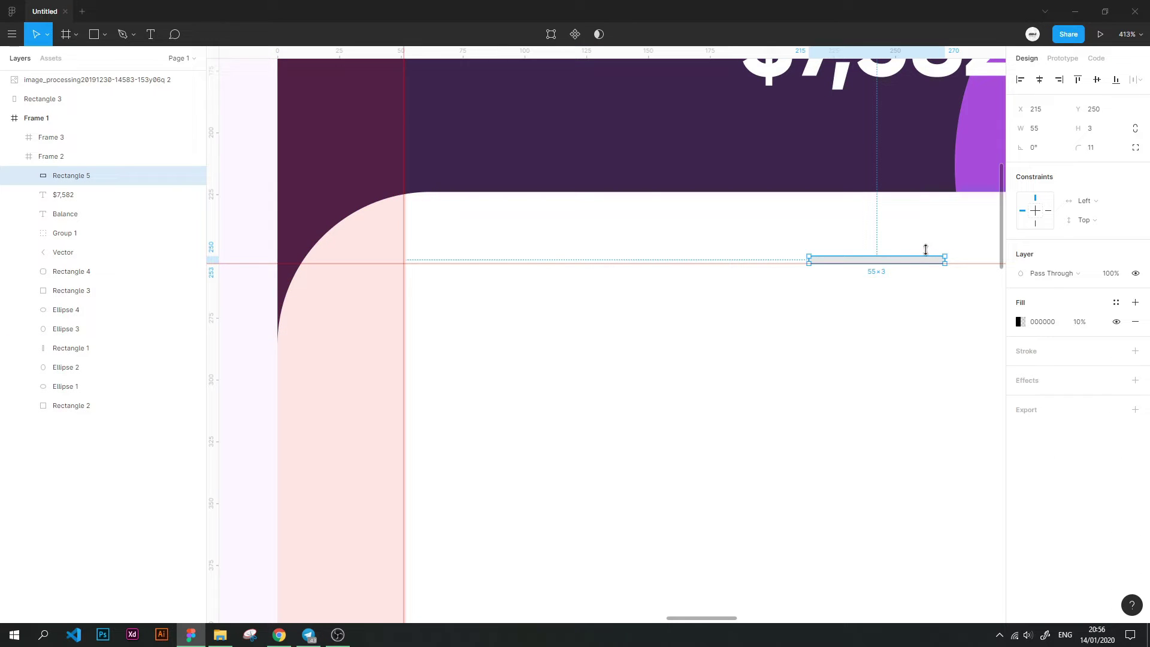
pyautogui.moveTo(925, 250); pyautogui.dragTo(927, 247)
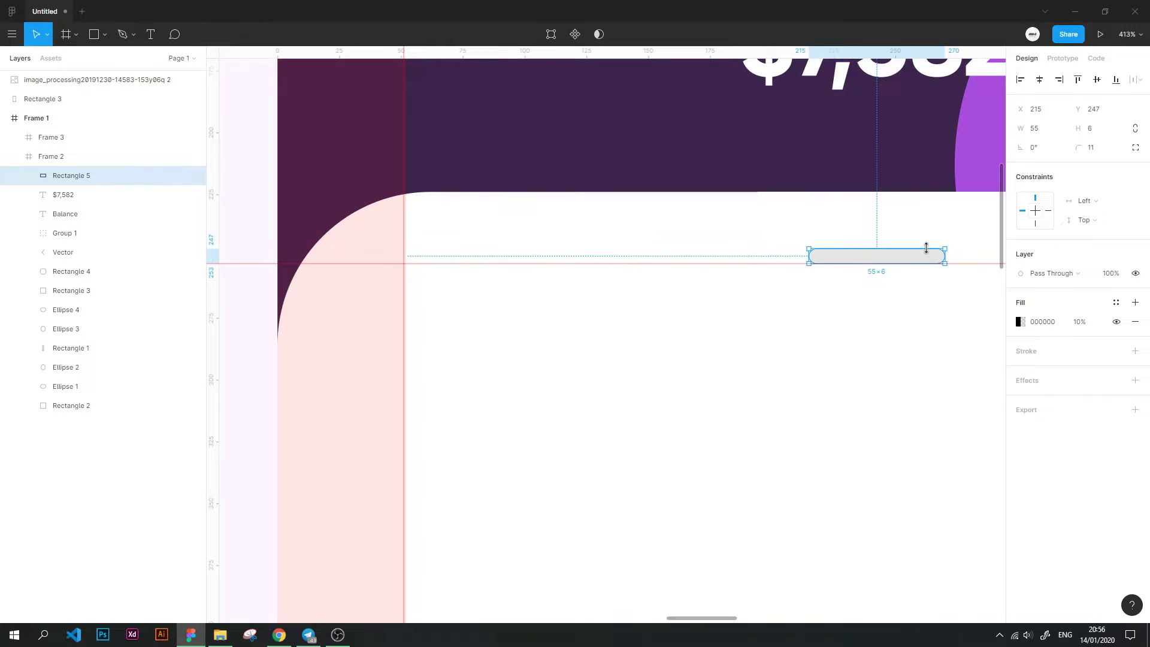
pyautogui.click(853, 231)
pyautogui.scroll(-2, 699, 249)
pyautogui.scroll(-3, 591, 248)
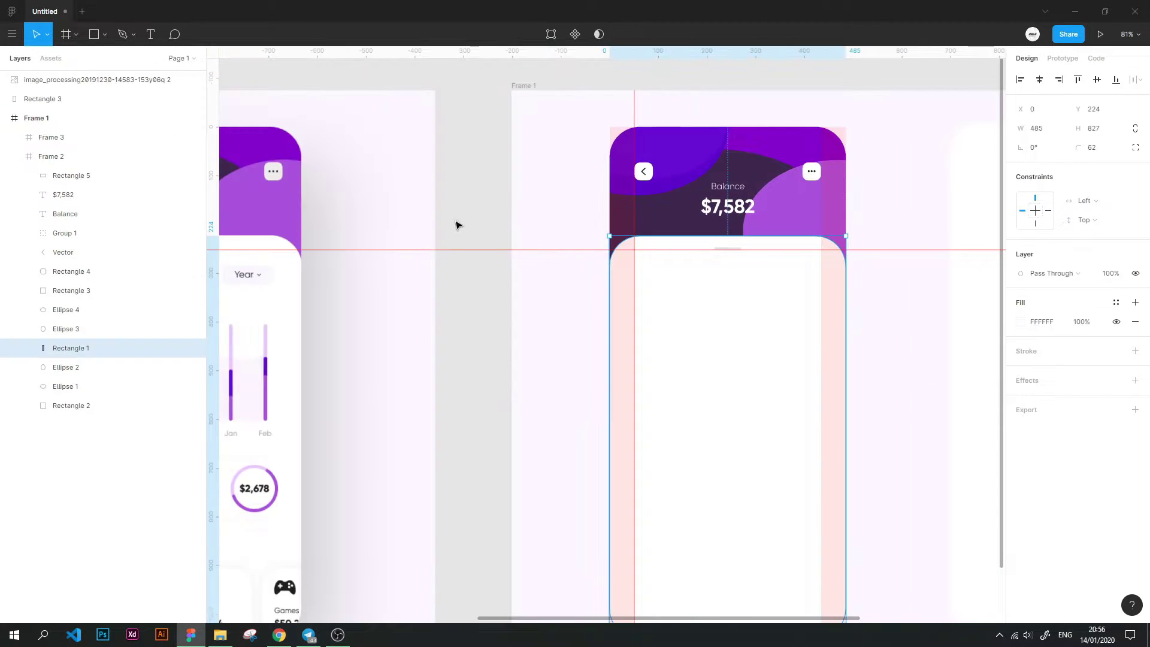
pyautogui.scroll(-2, 593, 240)
pyautogui.press('Escape')
pyautogui.moveTo(599, 255); pyautogui.dragTo(680, 21)
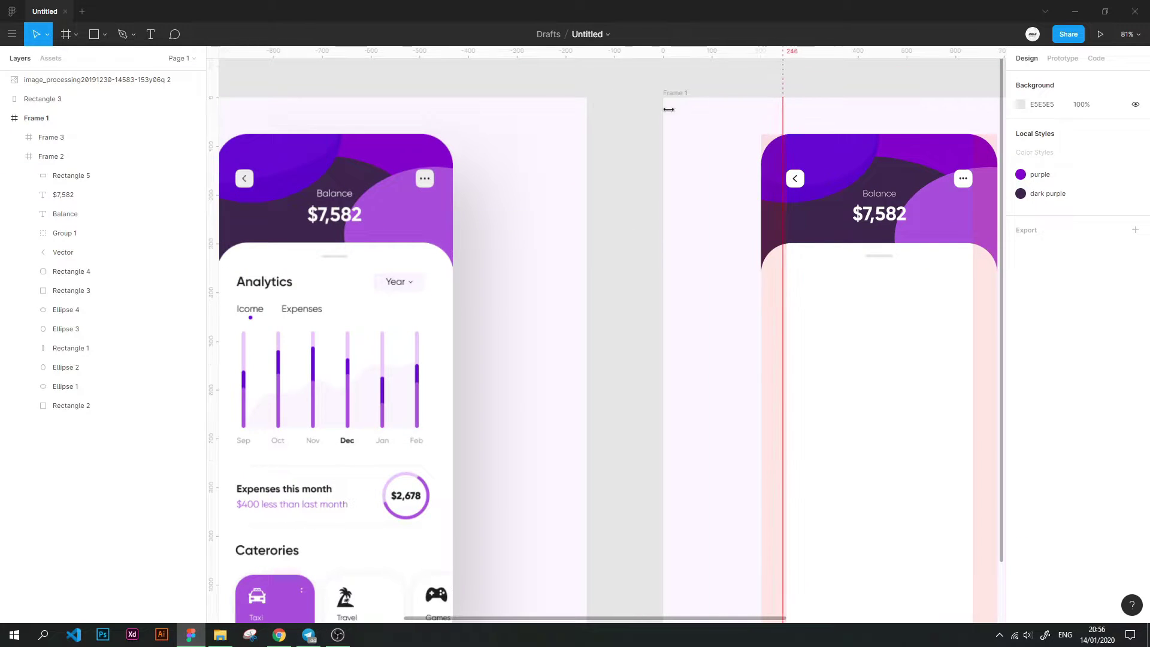
pyautogui.moveTo(450, 359); pyautogui.dragTo(213, 388)
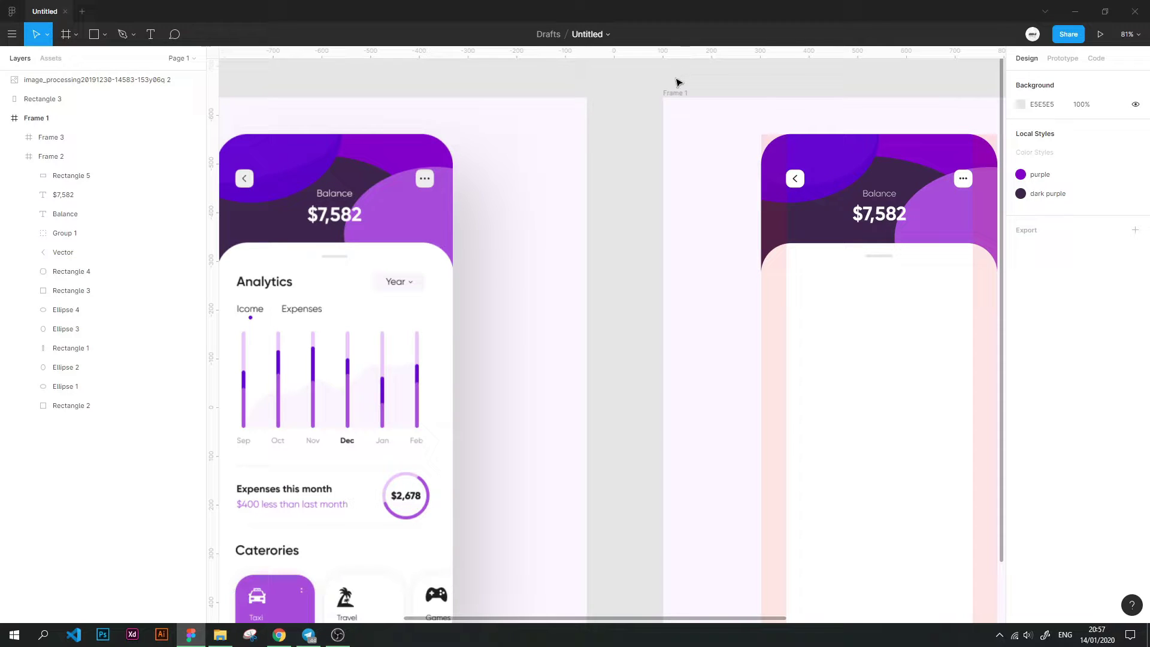
# Add an 'Analytics' text box inside the white card
pyautogui.click(147, 35)
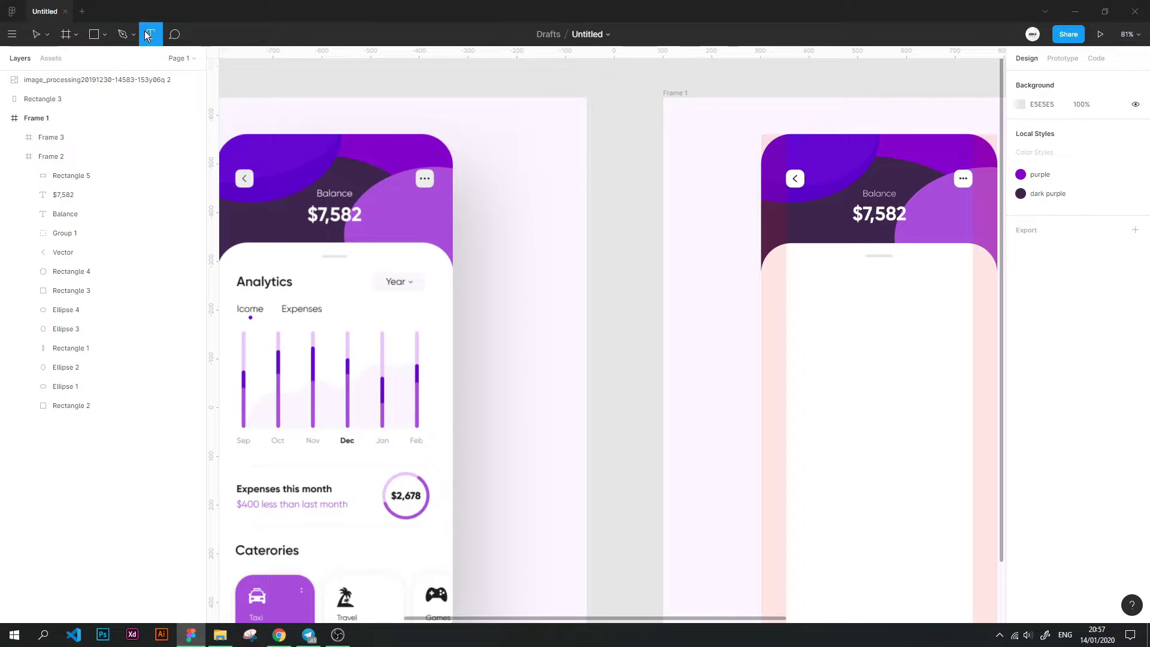
pyautogui.moveTo(647, 56); pyautogui.dragTo(617, 287)
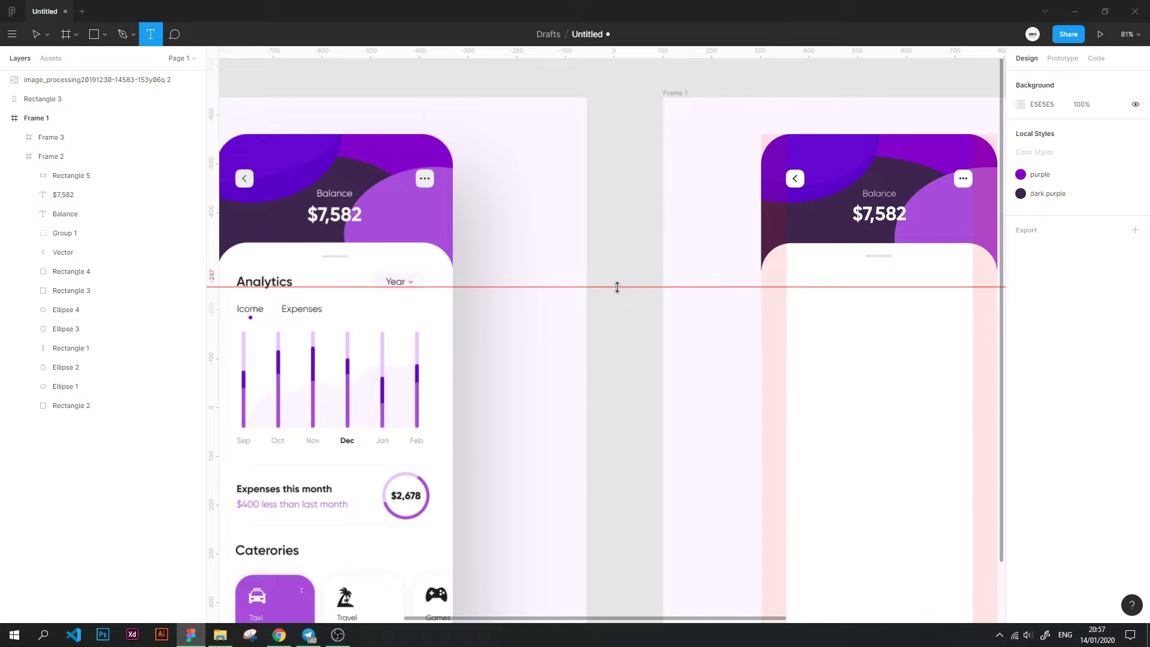
pyautogui.moveTo(800, 280); pyautogui.dragTo(837, 290)
pyautogui.write('Analy')
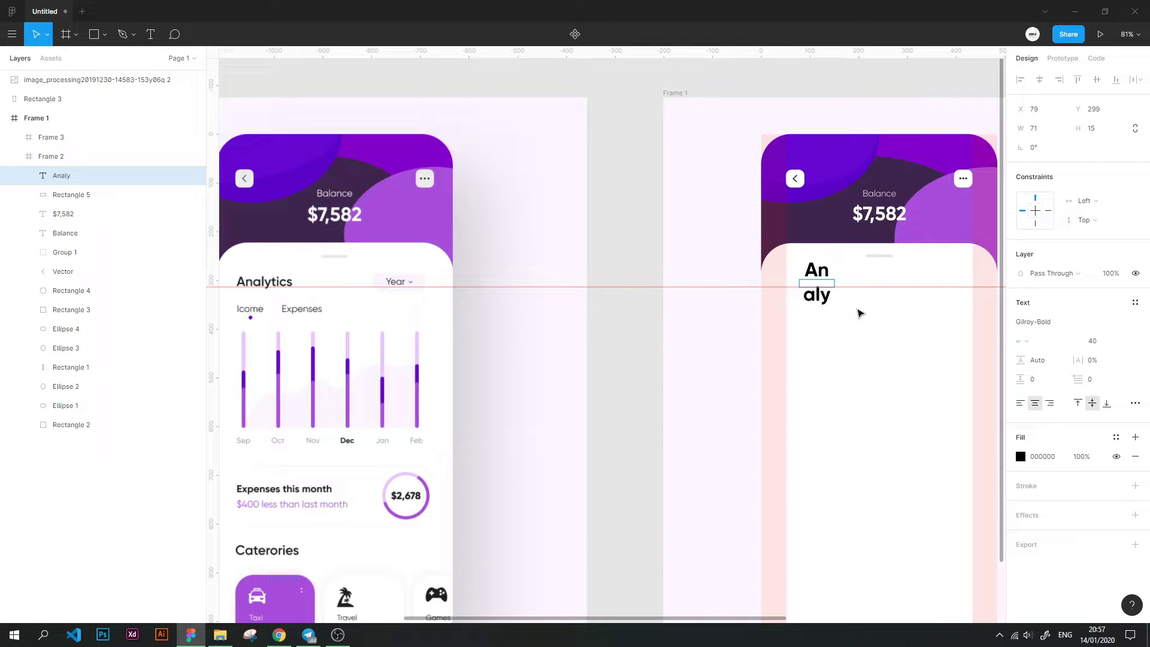
pyautogui.press('BackSpace')
pyautogui.press('BackSpace')
pyautogui.press('BackSpace')
pyautogui.press('BackSpace')
pyautogui.press('BackSpace')
pyautogui.press('Escape')
pyautogui.press('t')
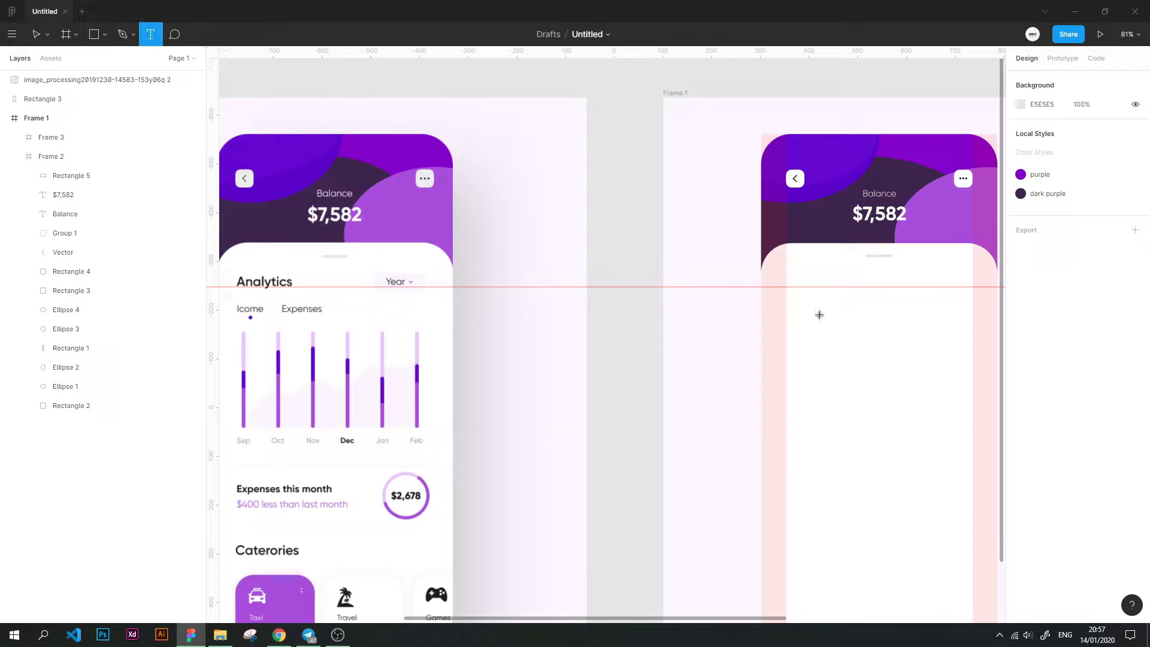
pyautogui.click(806, 286)
pyautogui.press('BackSpace')
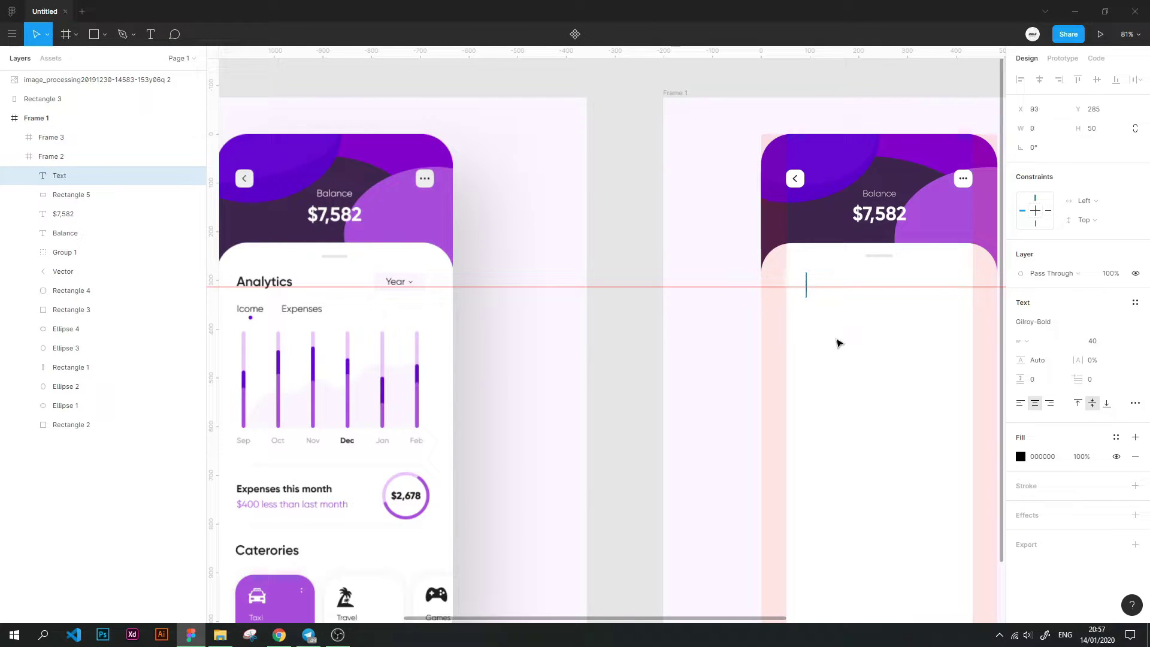
pyautogui.write('An')
pyautogui.press('BackSpace')
pyautogui.press('BackSpace')
pyautogui.press('BackSpace')
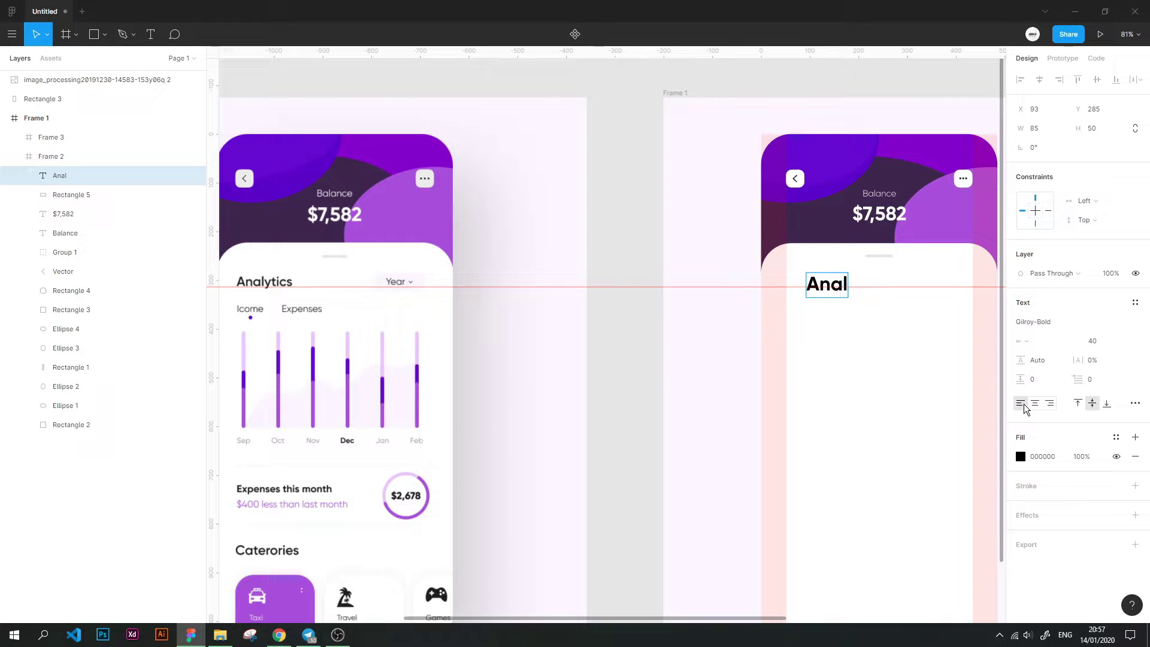
# Set the Analytics title to size 24 and move it to the card's top-left
pyautogui.click(1123, 341)
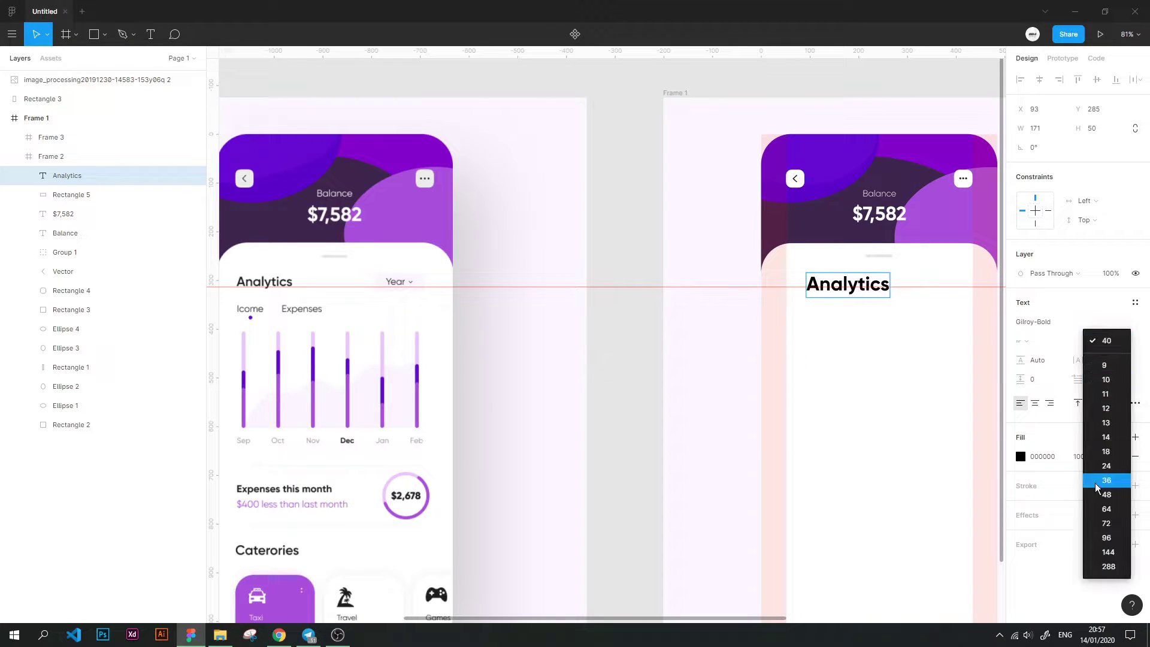
pyautogui.click(1104, 482)
pyautogui.click(1118, 347)
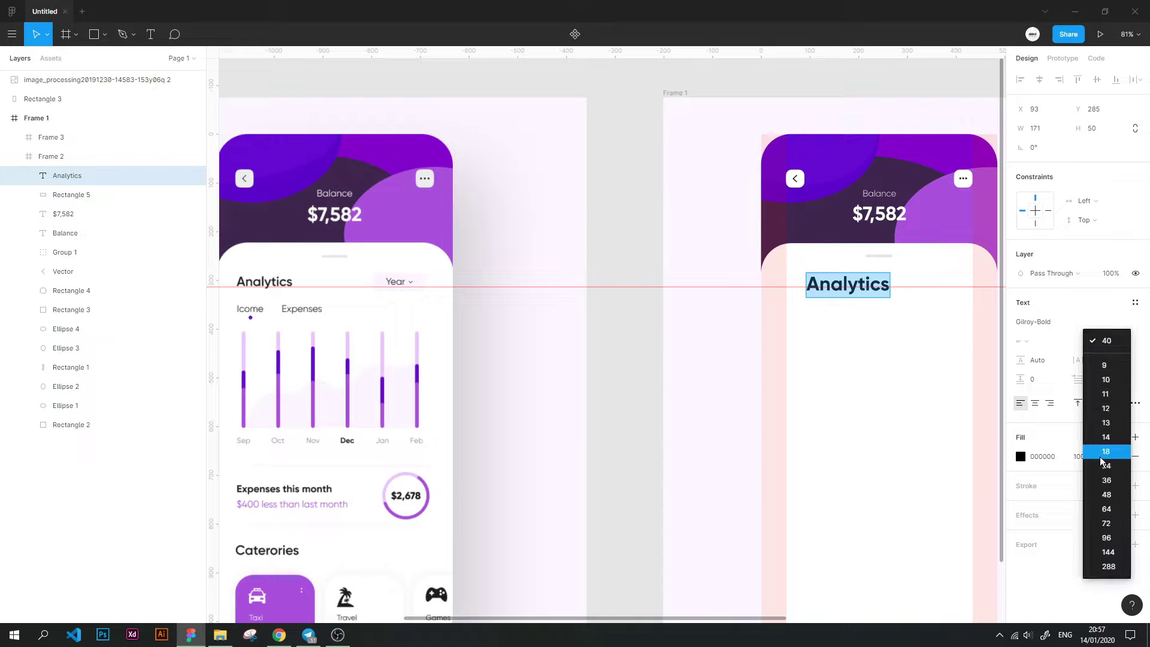
pyautogui.click(1101, 477)
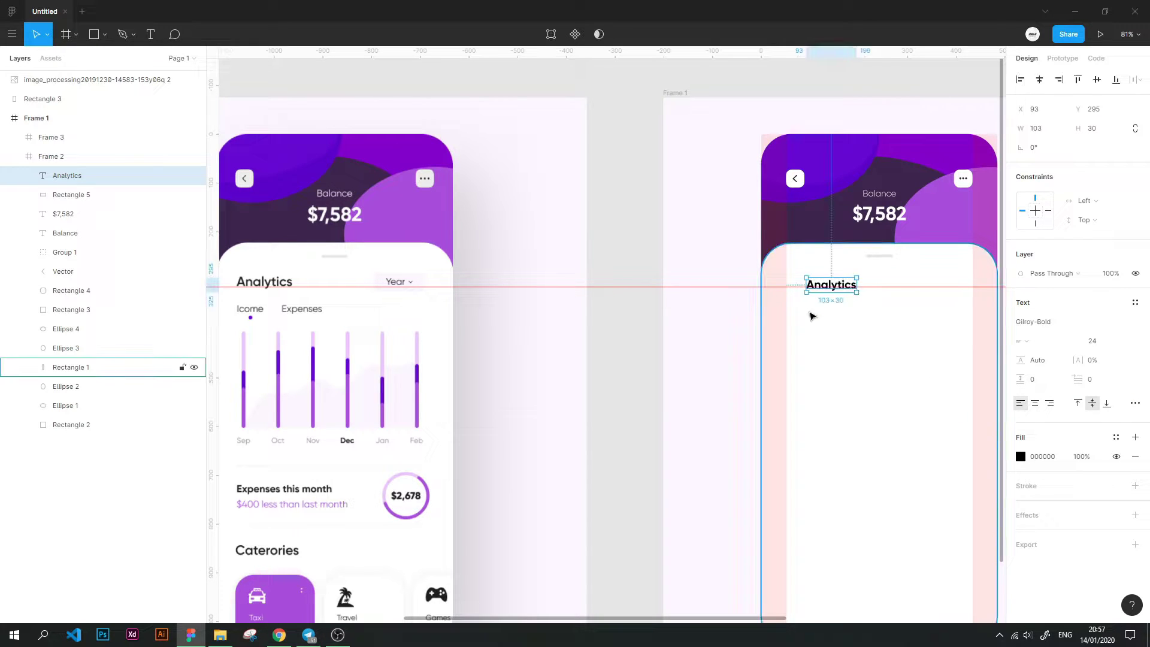
pyautogui.click(832, 296)
pyautogui.click(834, 287)
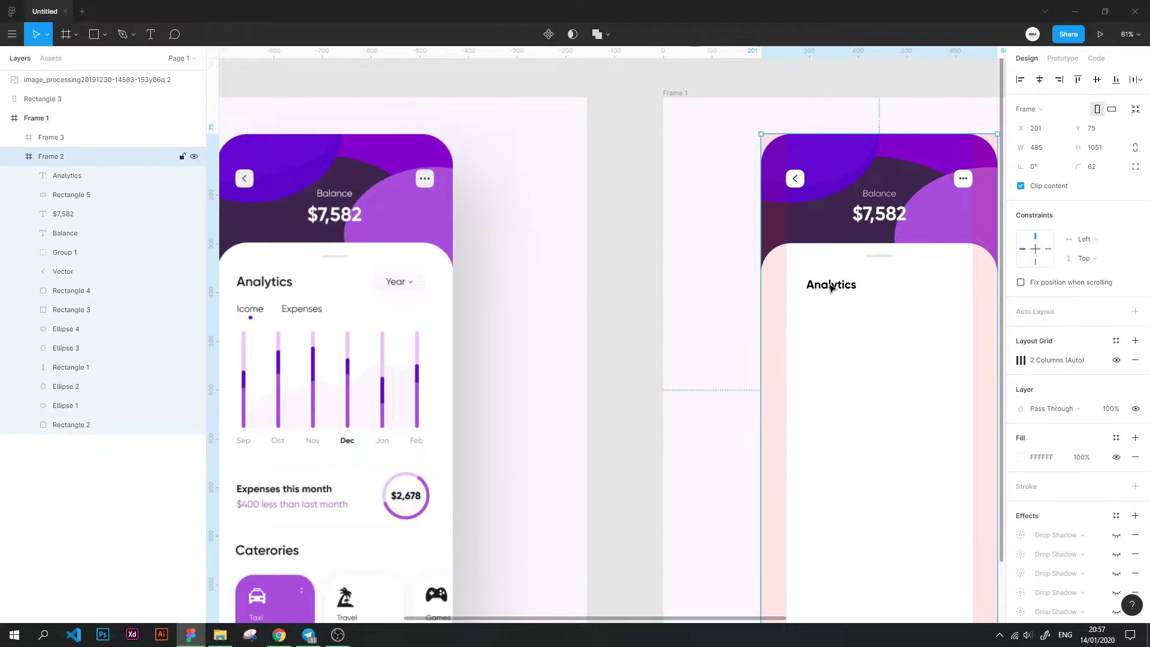
pyautogui.doubleClick(834, 288)
pyautogui.moveTo(835, 289); pyautogui.dragTo(814, 284)
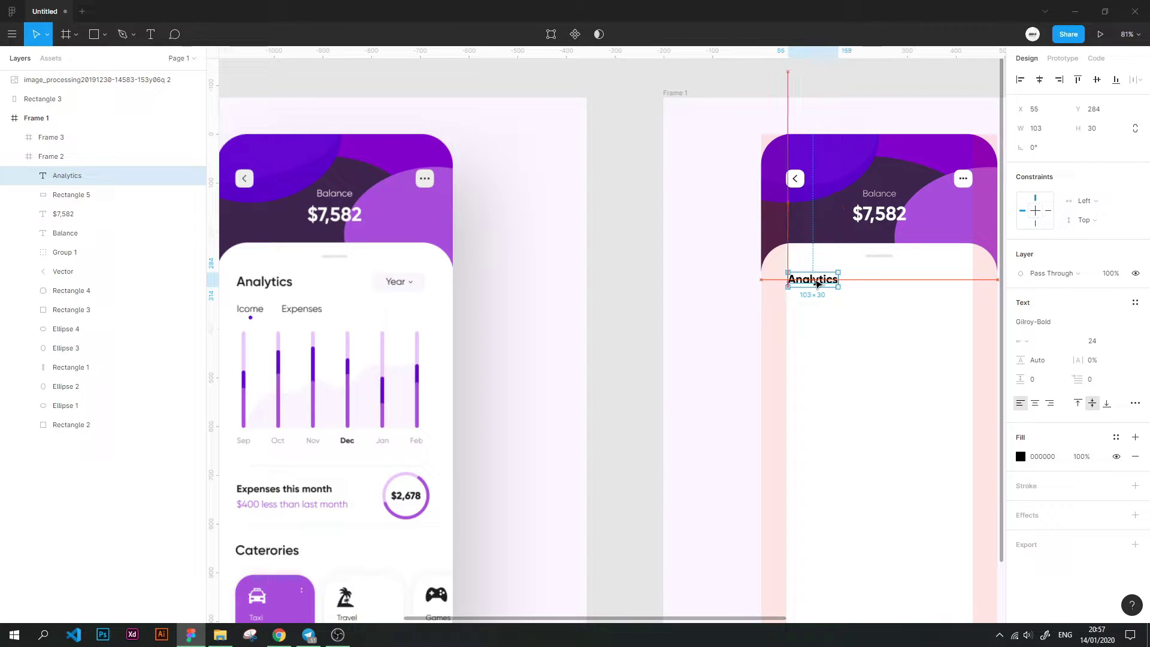
pyautogui.click(603, 296)
# Lower the Analytics title's black fill opacity to around 80%
pyautogui.doubleClick(811, 279)
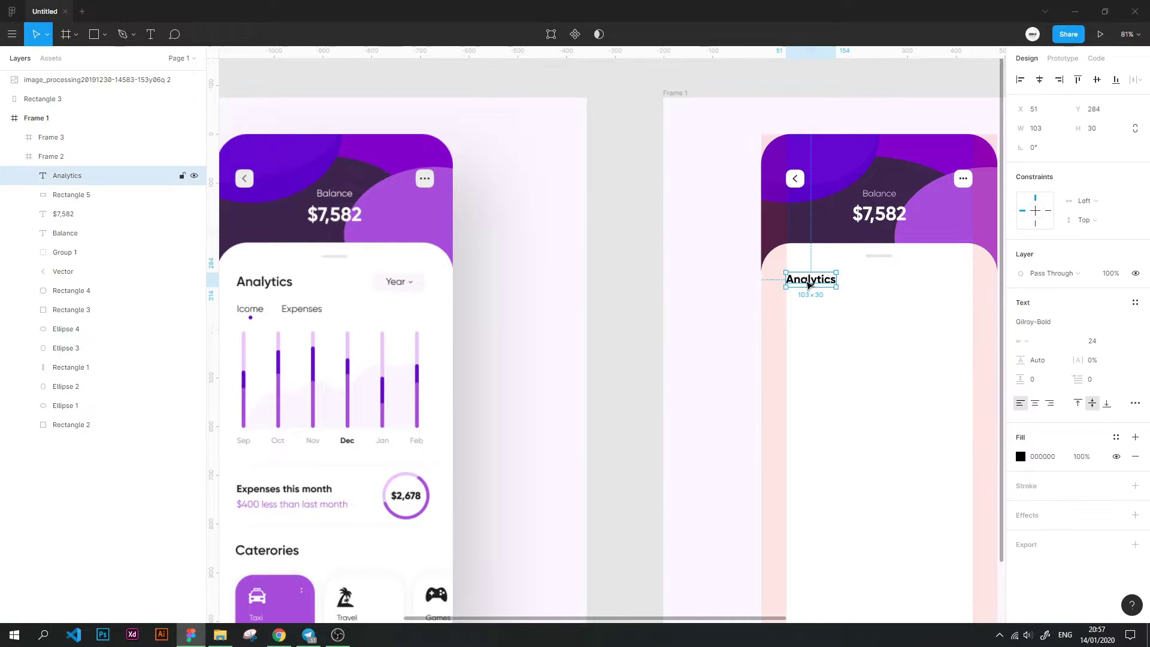
pyautogui.click(1094, 457)
pyautogui.write('5')
pyautogui.press('Return')
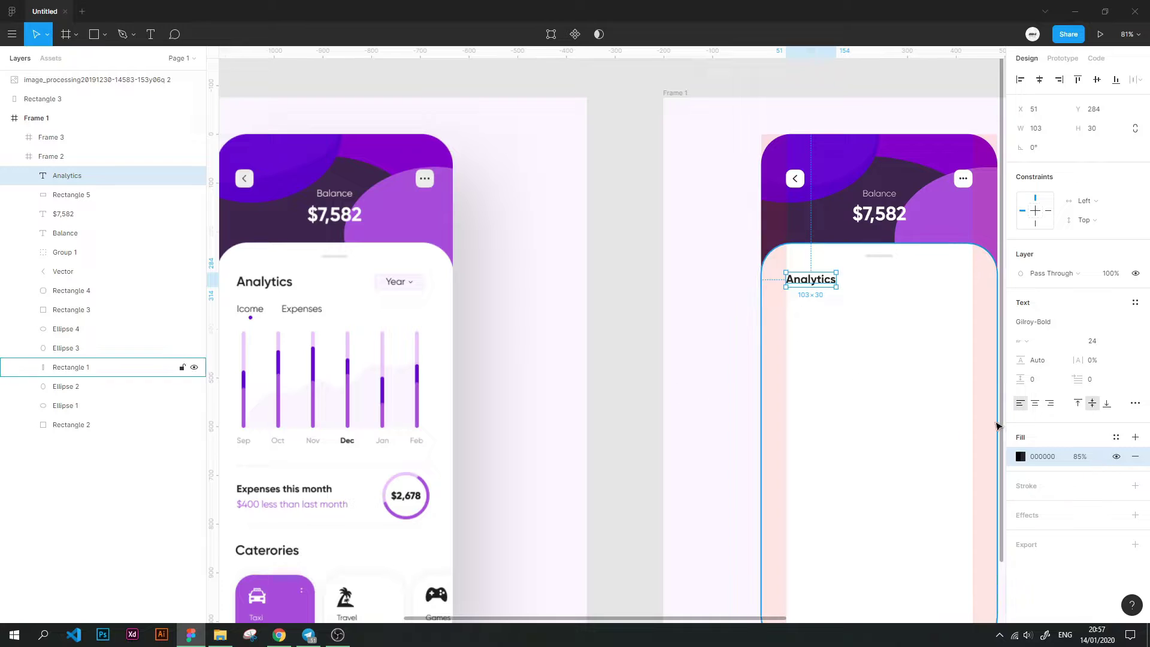
pyautogui.write('70')
pyautogui.press('Return')
pyautogui.click(718, 311)
pyautogui.moveTo(762, 51); pyautogui.dragTo(816, 286)
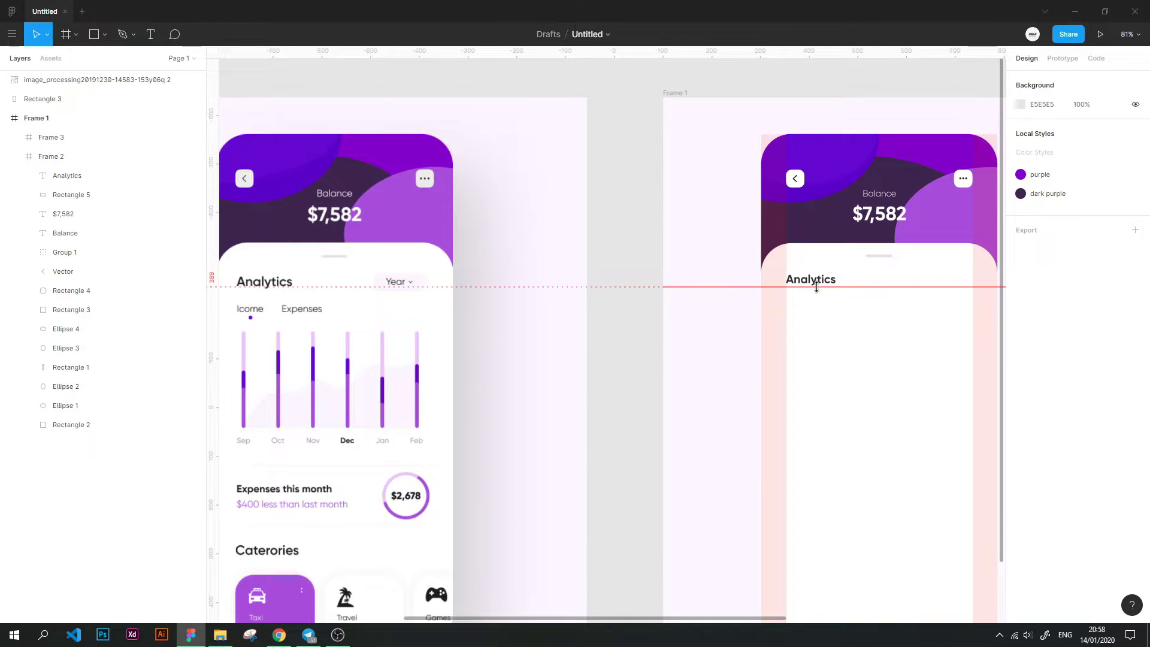
# Resize the Analytics title from 36 to 32 and finally to 28
pyautogui.click(816, 282)
pyautogui.click(1113, 341)
pyautogui.click(1118, 358)
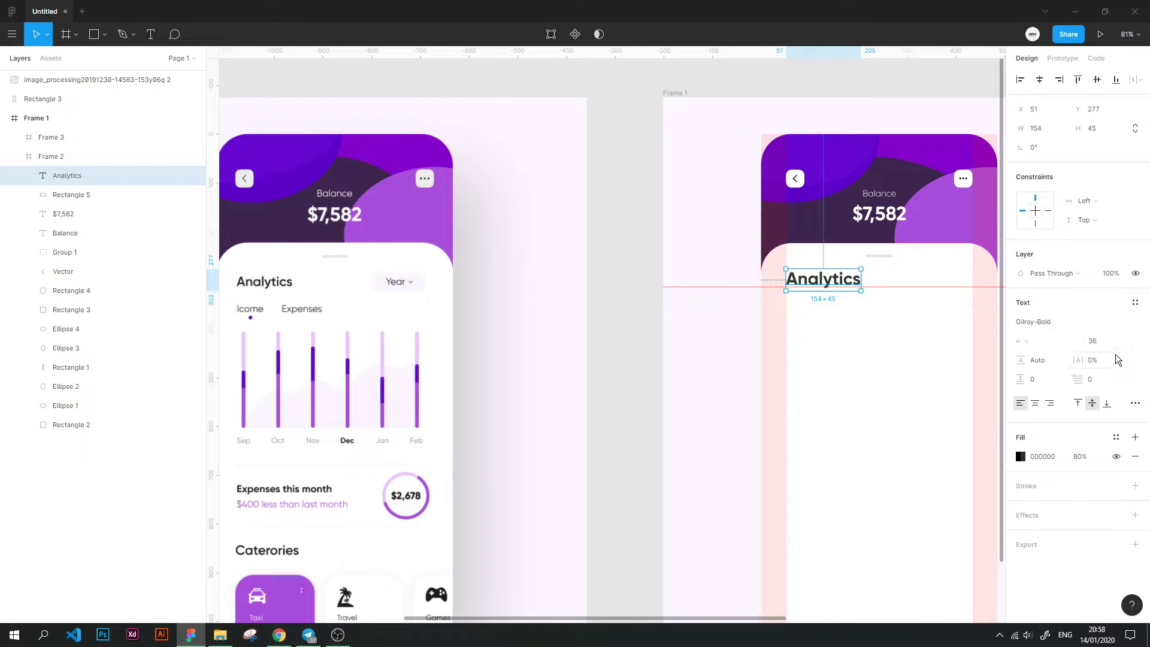
pyautogui.click(1102, 333)
pyautogui.write('32')
pyautogui.press('Return')
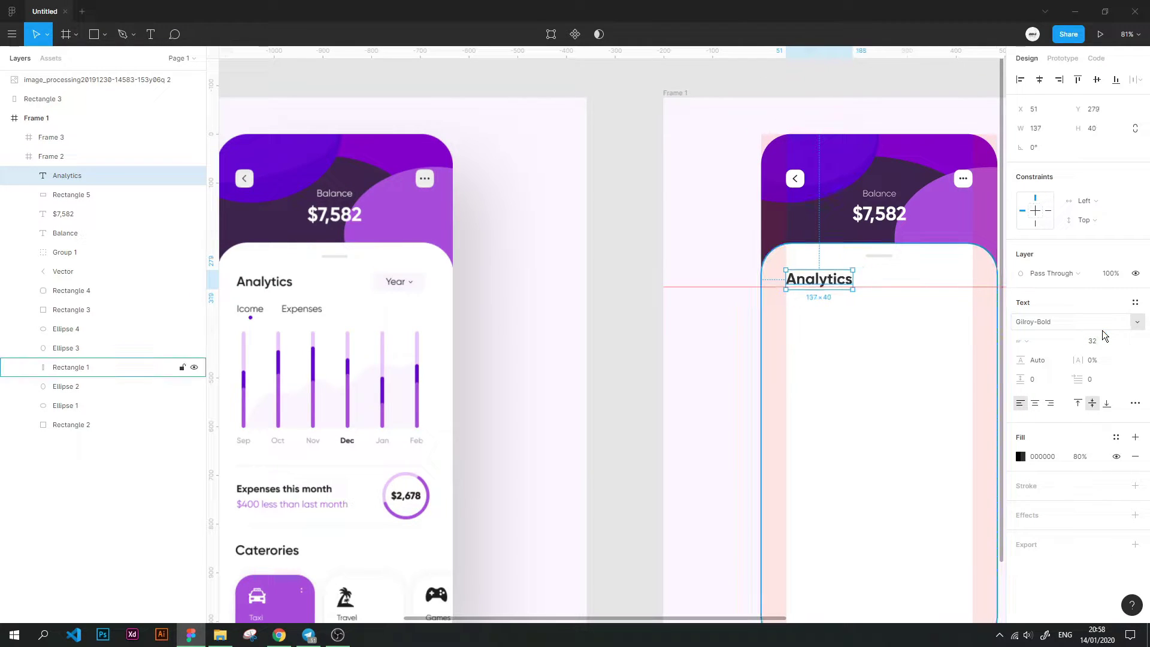
pyautogui.write('8')
pyautogui.press('Return')
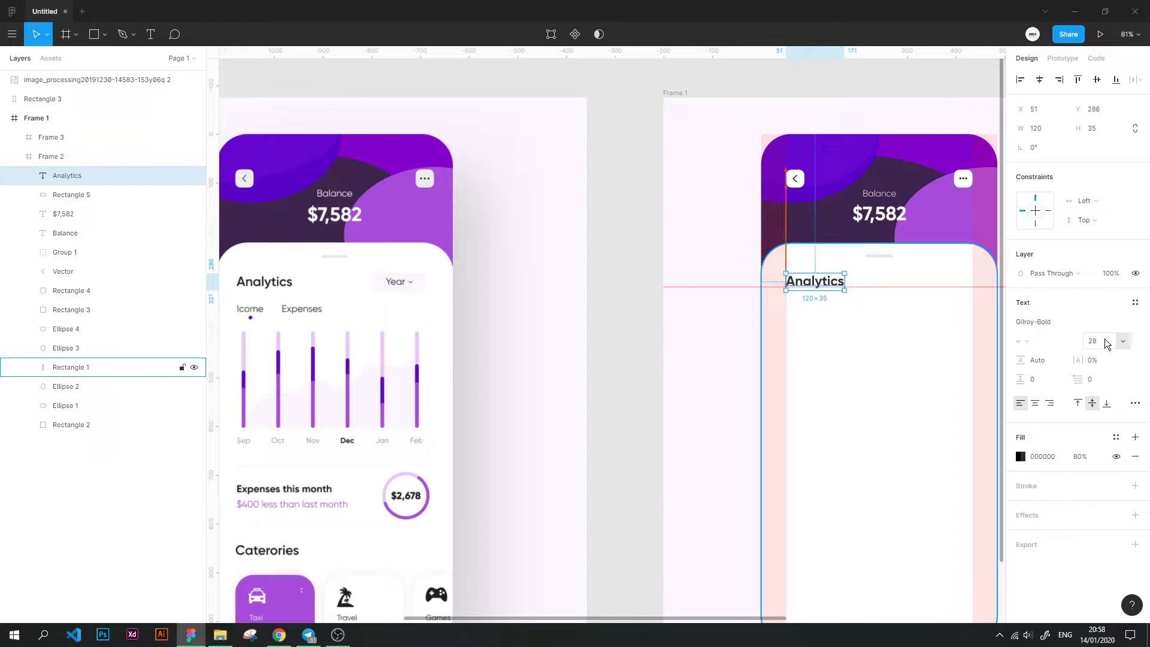
# Try Gilroy-Medium and Gilroy-Regular on the title, then return to Gilroy-Bold
pyautogui.click(1078, 322)
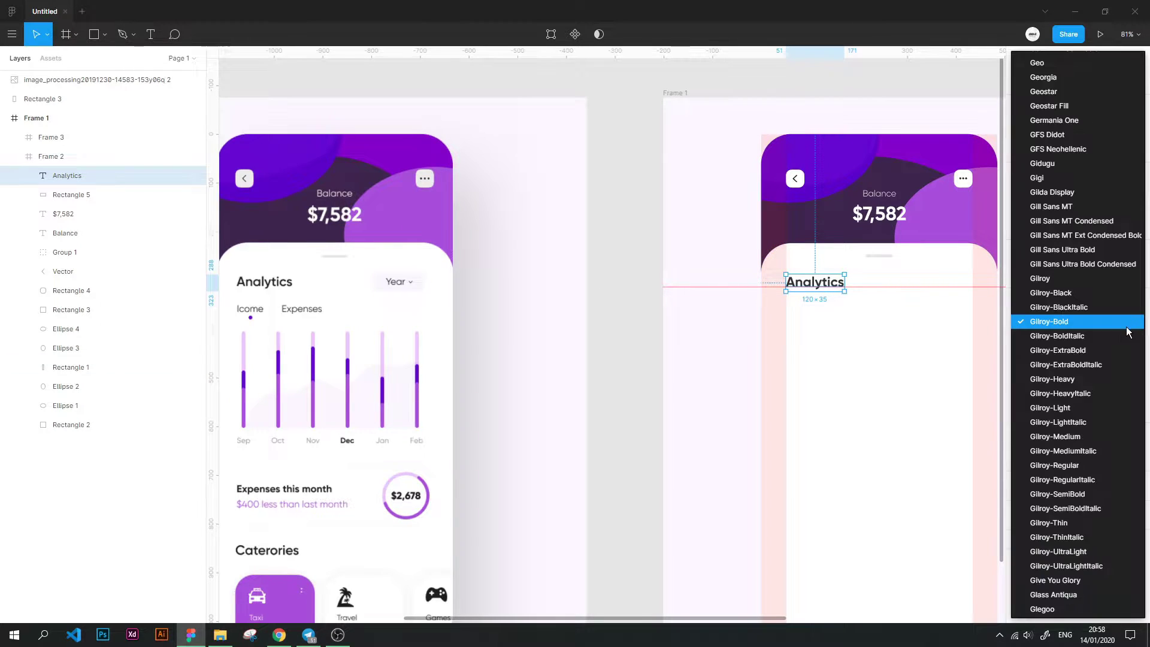
pyautogui.click(1099, 441)
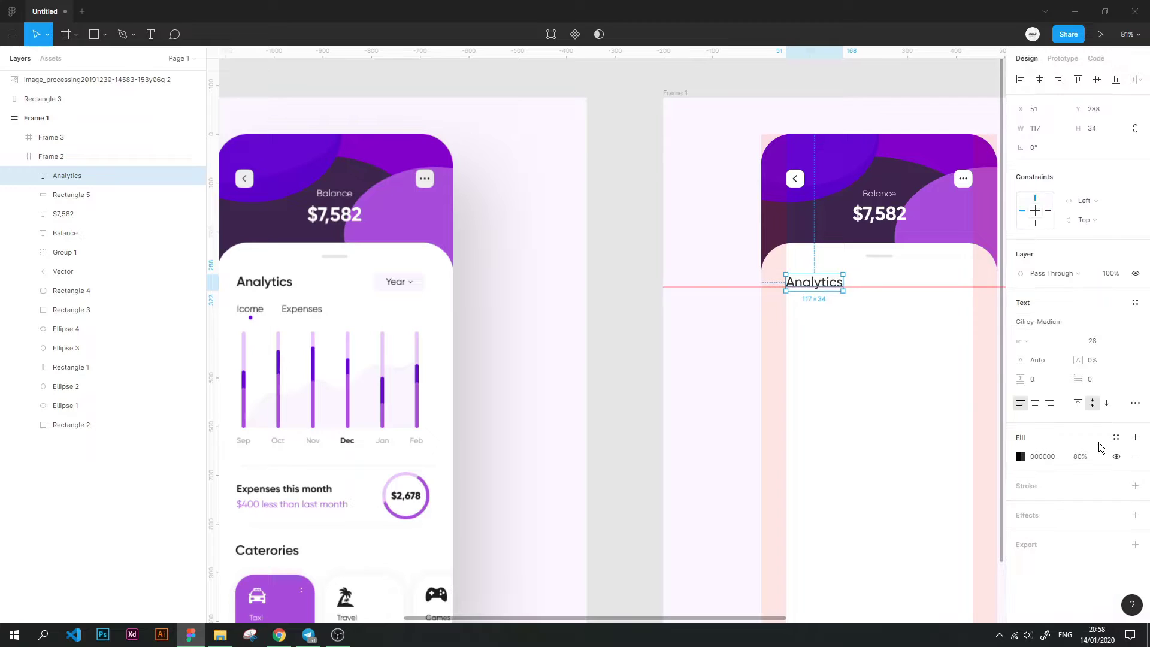
pyautogui.click(1115, 321)
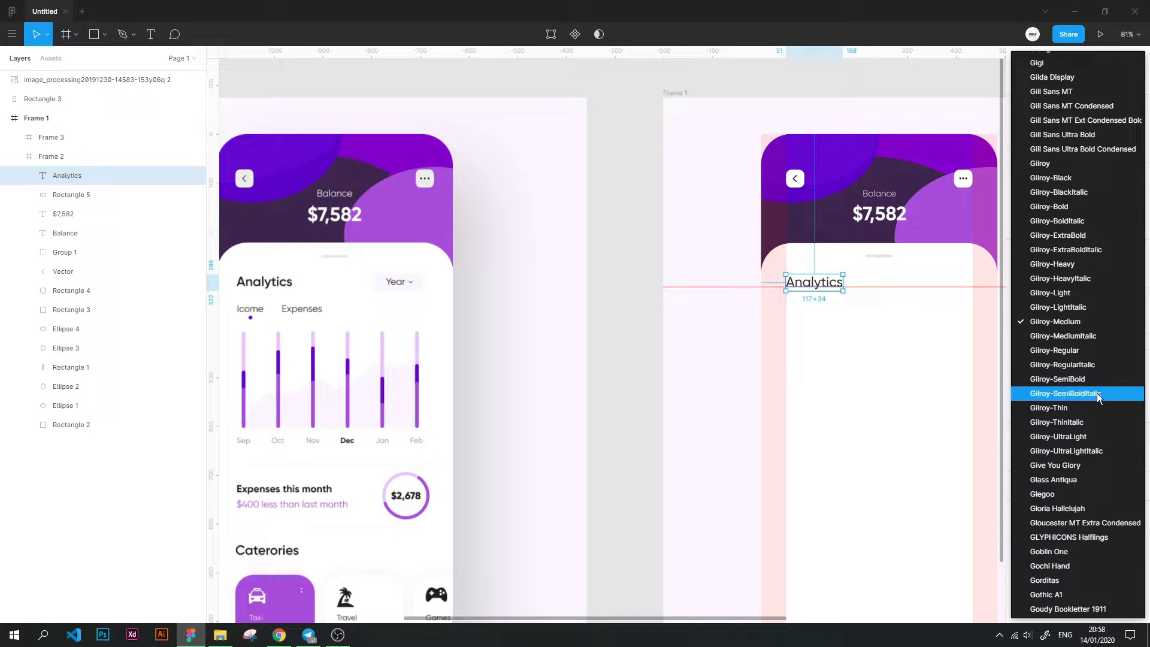
pyautogui.click(1100, 350)
pyautogui.click(1126, 322)
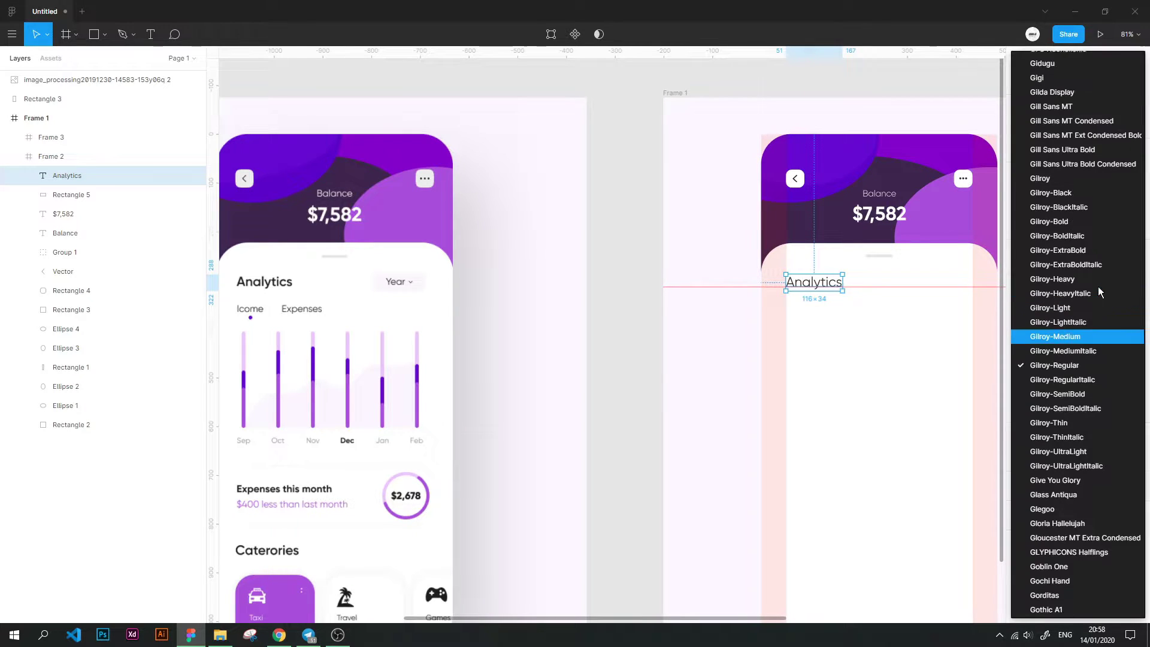
pyautogui.scroll(1, 1098, 286)
pyautogui.click(1095, 238)
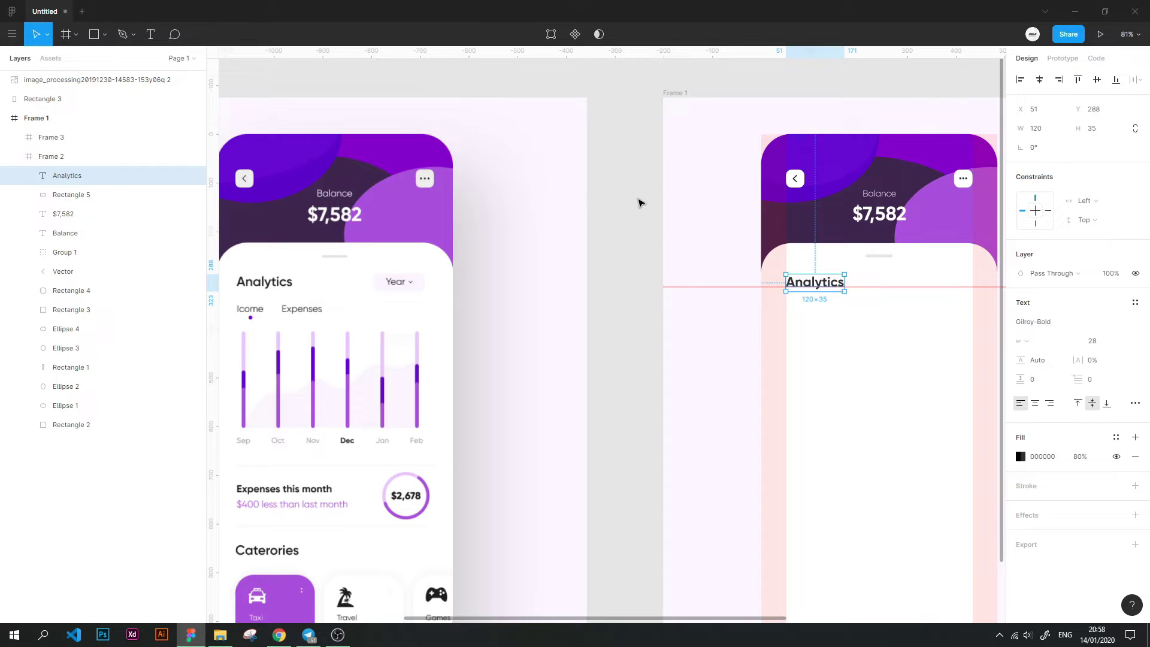
pyautogui.click(642, 204)
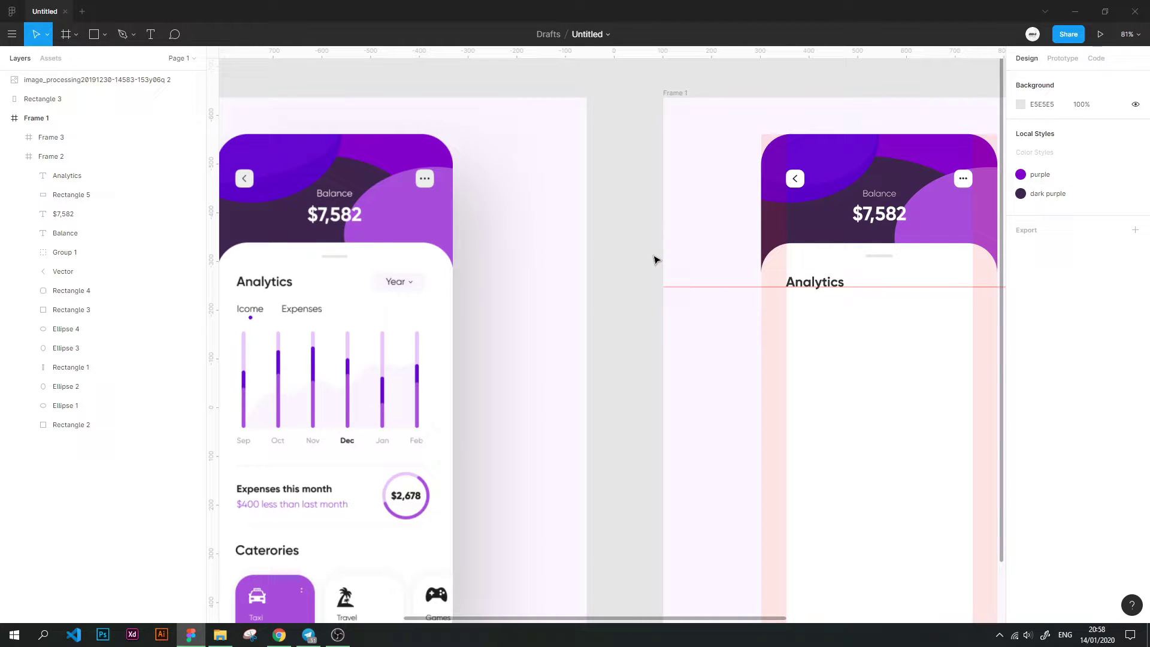
pyautogui.hscroll(2, 689, 263)
# Draw a 103×37 rectangle right of Analytics with corner radius 12
pyautogui.click(93, 34)
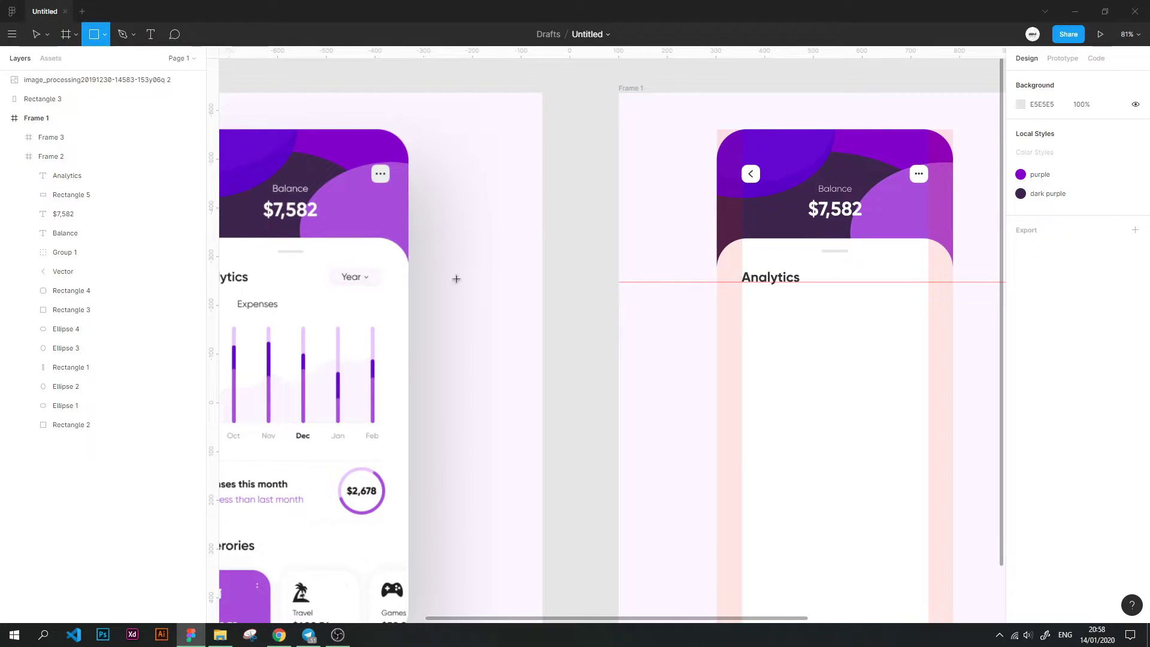
pyautogui.moveTo(379, 268)
pyautogui.mouseDown()
pyautogui.moveTo(327, 286)
pyautogui.moveTo(938, 300)
pyautogui.moveTo(906, 288)
pyautogui.mouseUp()
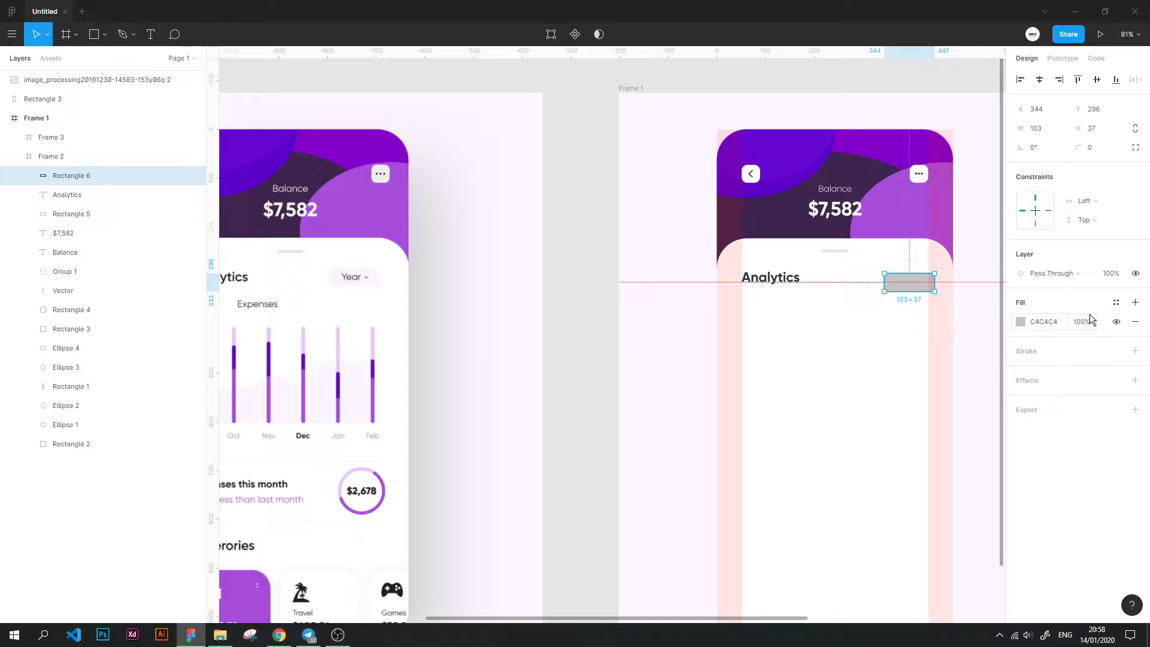
pyautogui.click(1135, 148)
pyautogui.click(1133, 167)
pyautogui.click(920, 108)
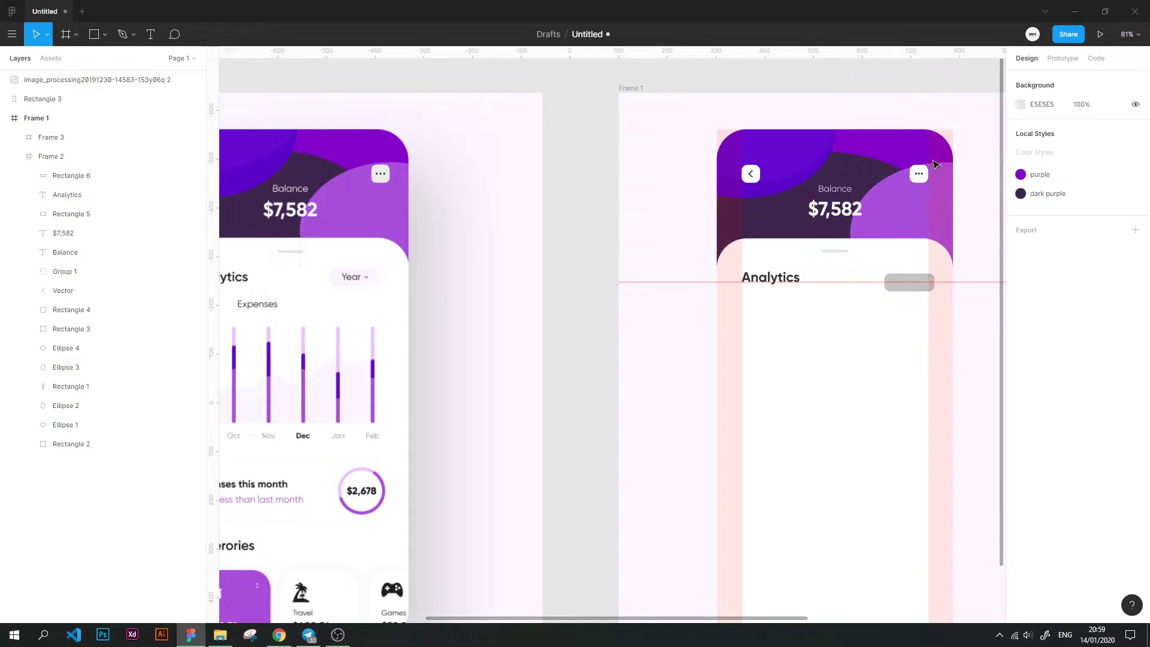
pyautogui.click(912, 278)
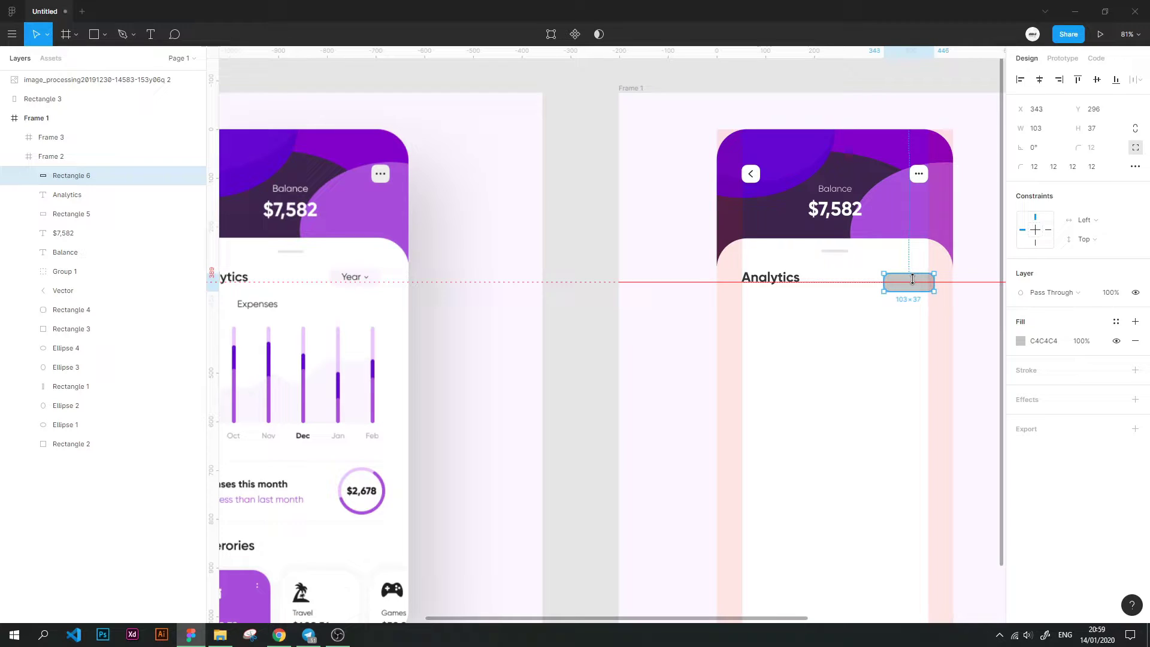
pyautogui.moveTo(913, 279); pyautogui.dragTo(906, 279)
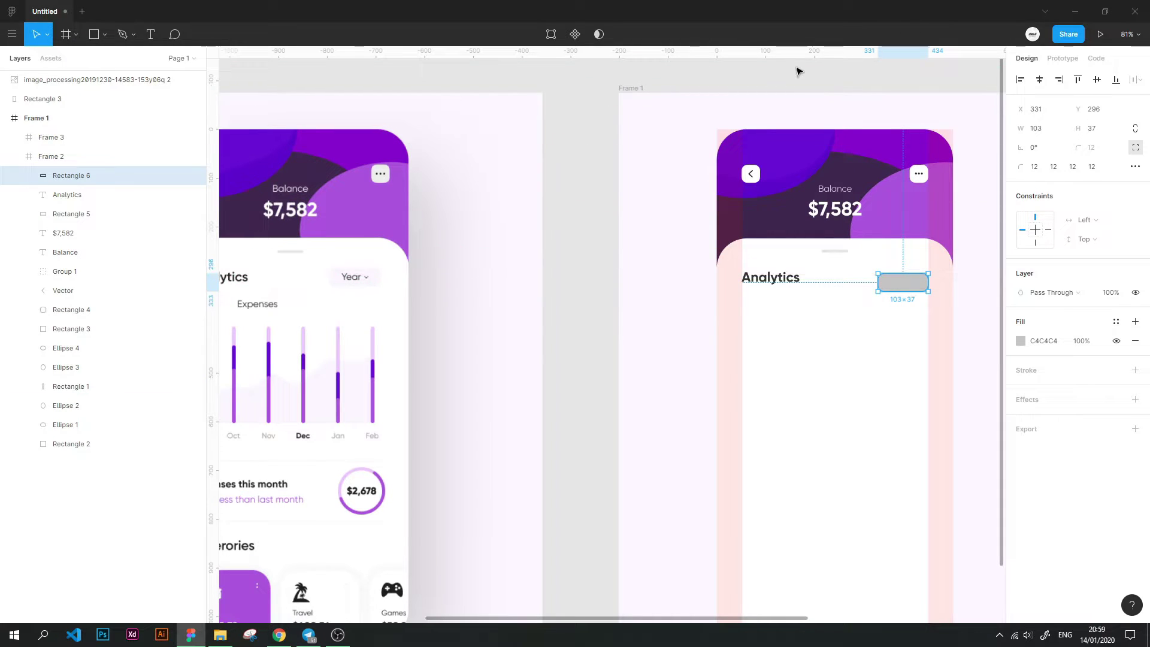
# Eyedrop the pale background colour as its fill and start a new colour style
pyautogui.click(1021, 341)
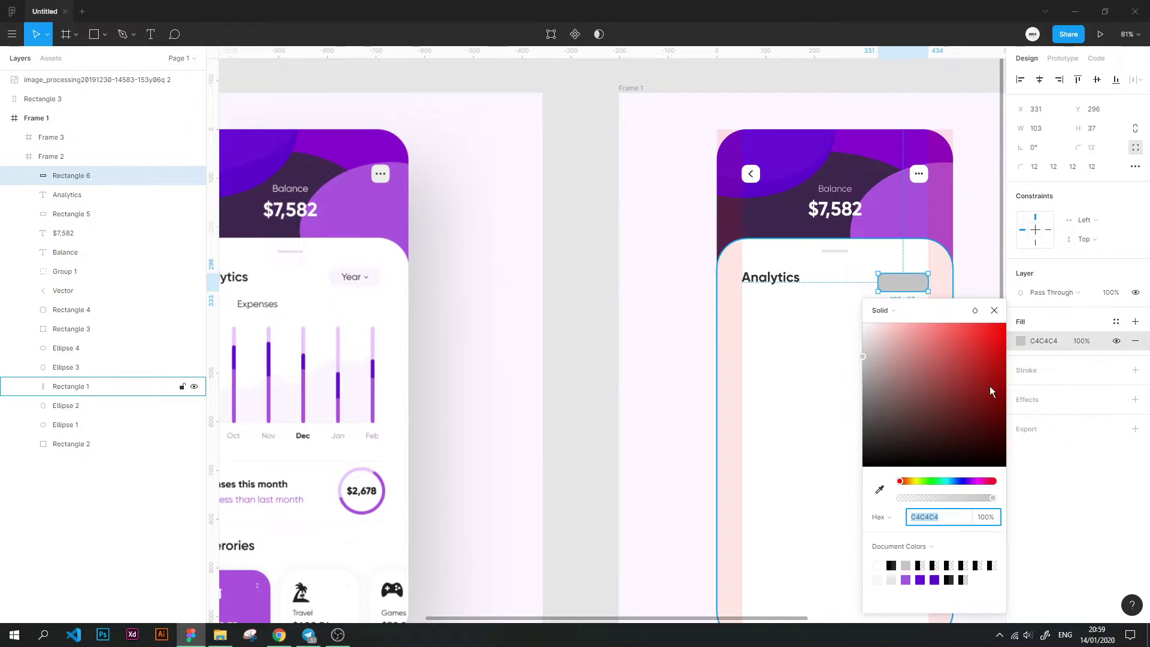
pyautogui.click(880, 490)
pyautogui.click(380, 274)
pyautogui.click(891, 288)
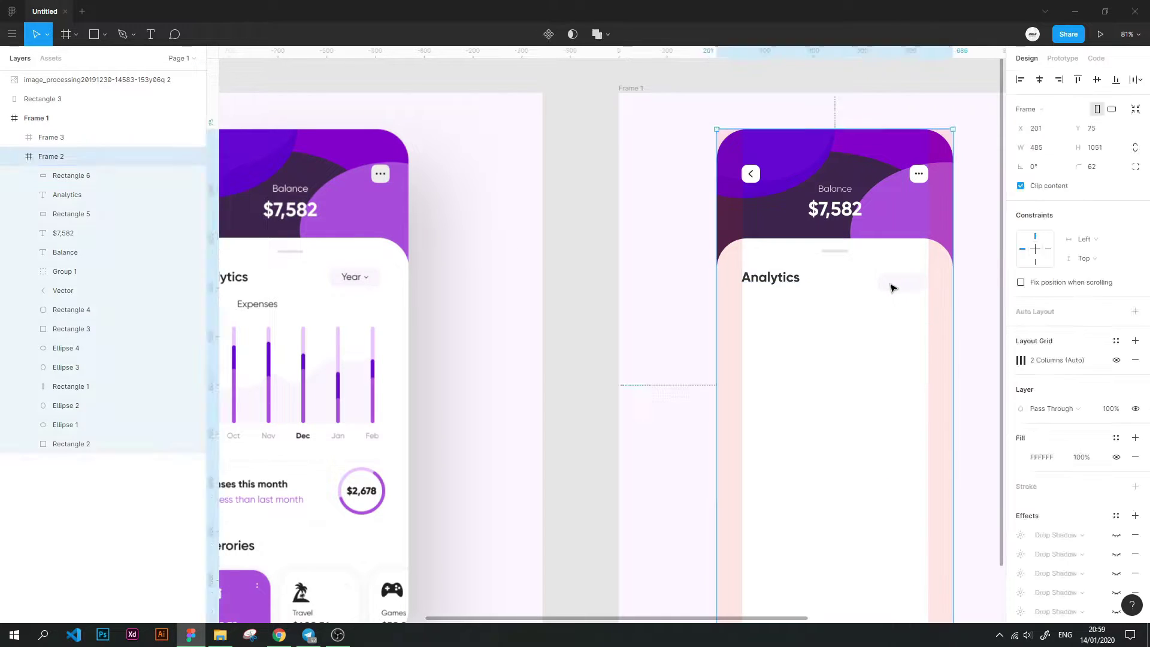
pyautogui.click(1114, 322)
pyautogui.click(1128, 346)
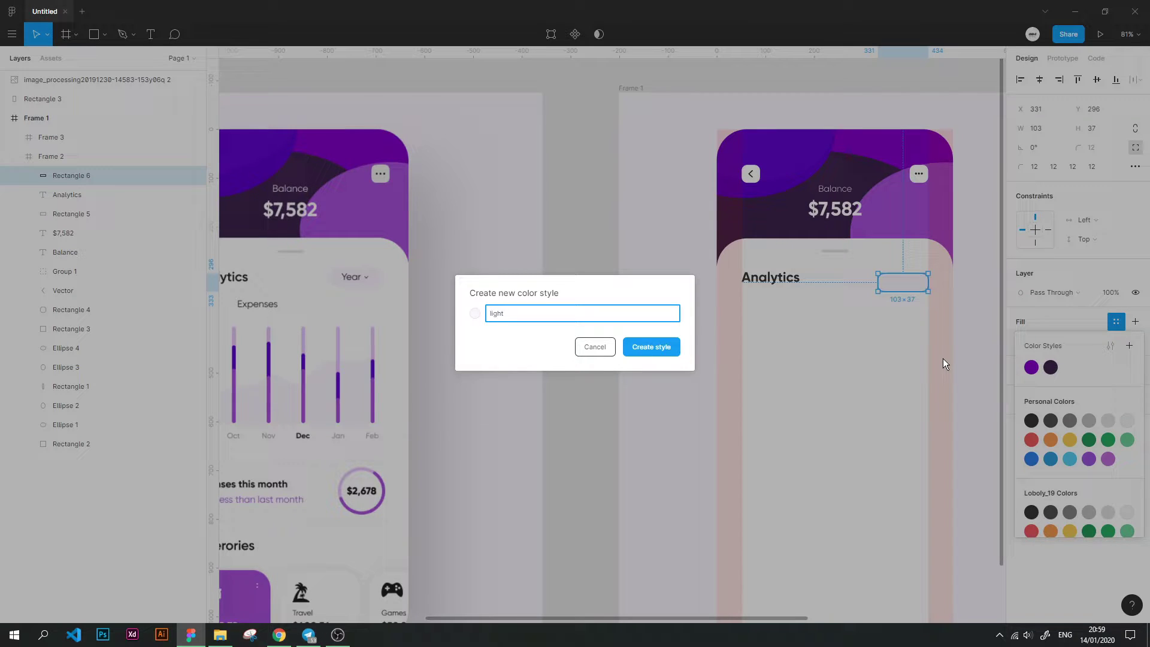
# Save Rectangle 6's pale FBF5FF fill as a colour style named 'transparent purple'
pyautogui.write('k')
pyautogui.press('Return')
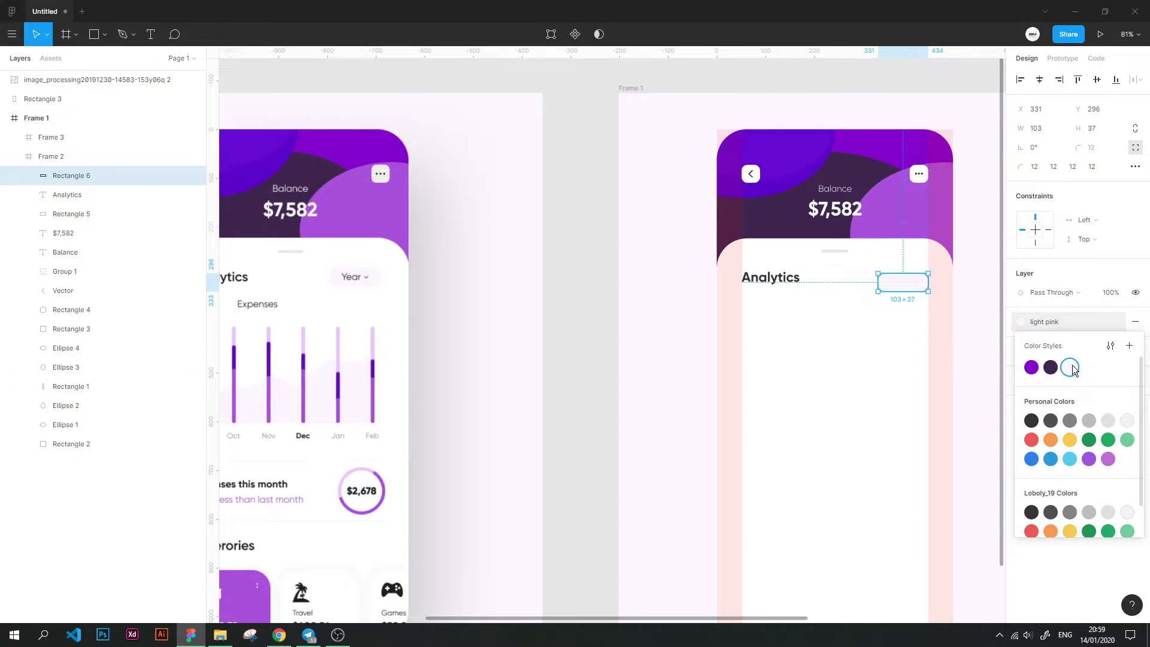
pyautogui.click(1069, 373)
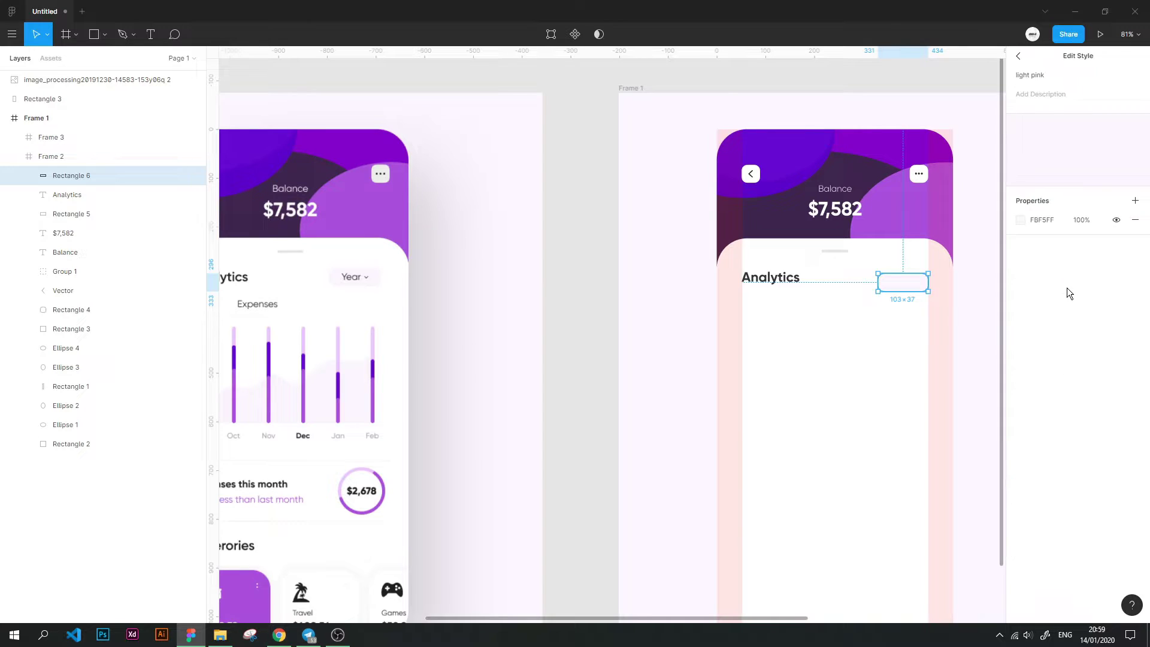
pyautogui.click(1035, 77)
pyautogui.write('urple')
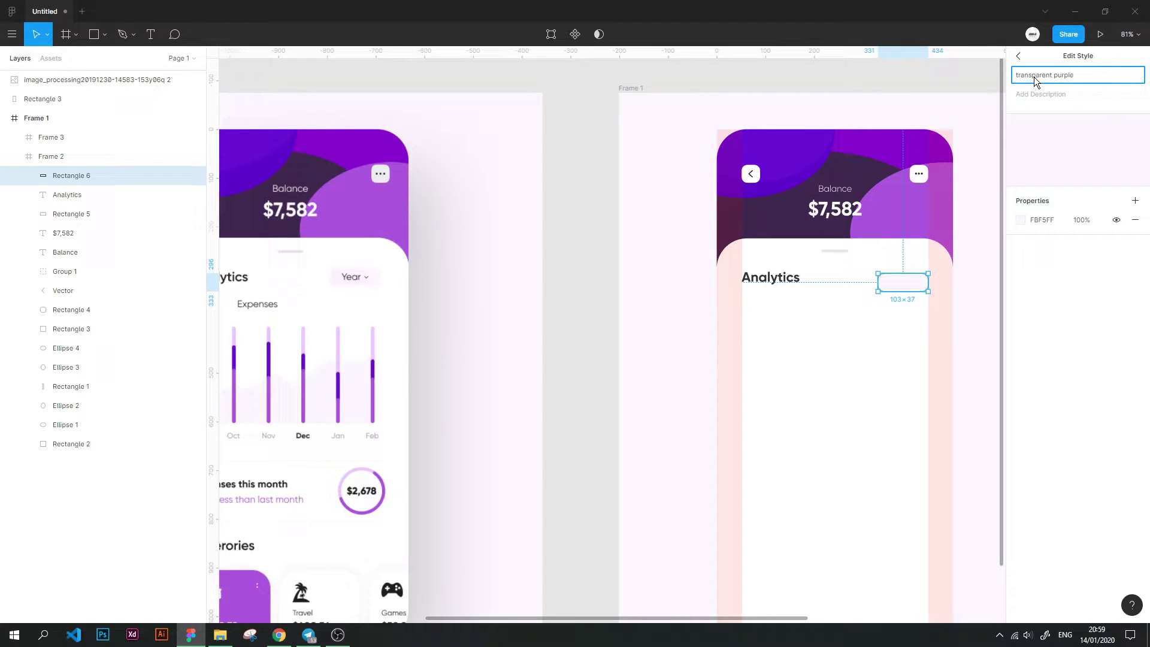
pyautogui.click(974, 72)
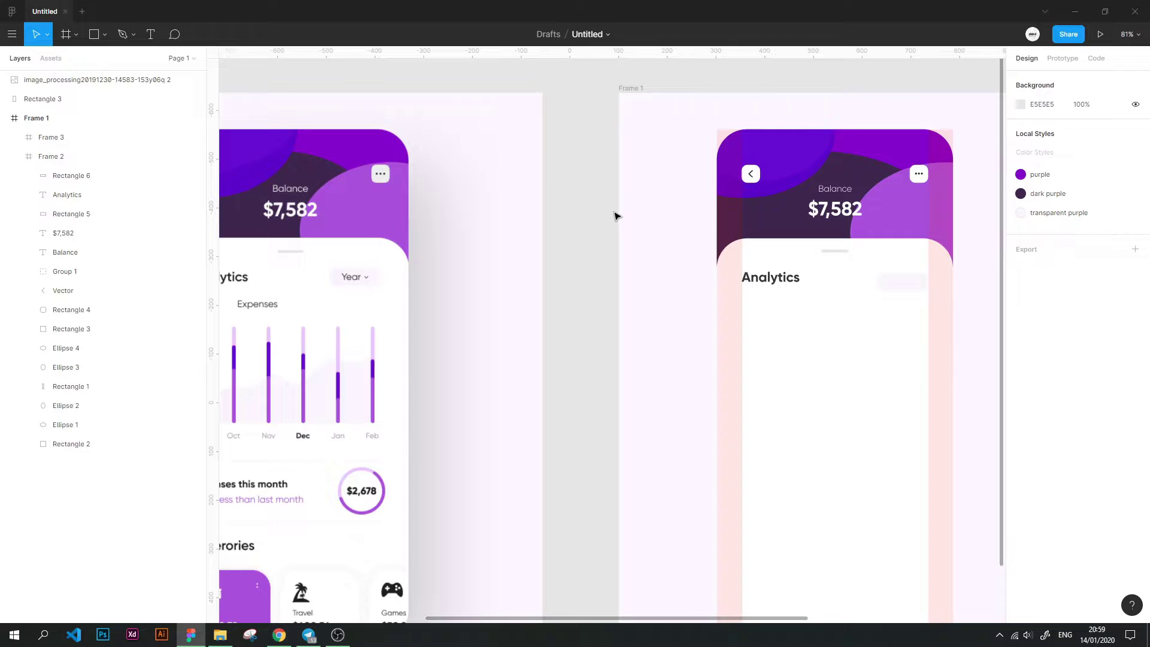
# Add three horizontal guides level with the reference's Income/Expenses tab row and chart top
pyautogui.scroll(-2, 616, 216)
pyautogui.moveTo(592, 259)
pyautogui.mouseDown()
pyautogui.moveTo(595, 229)
pyautogui.moveTo(662, 236)
pyautogui.mouseUp()
pyautogui.moveTo(659, 50); pyautogui.dragTo(660, 245)
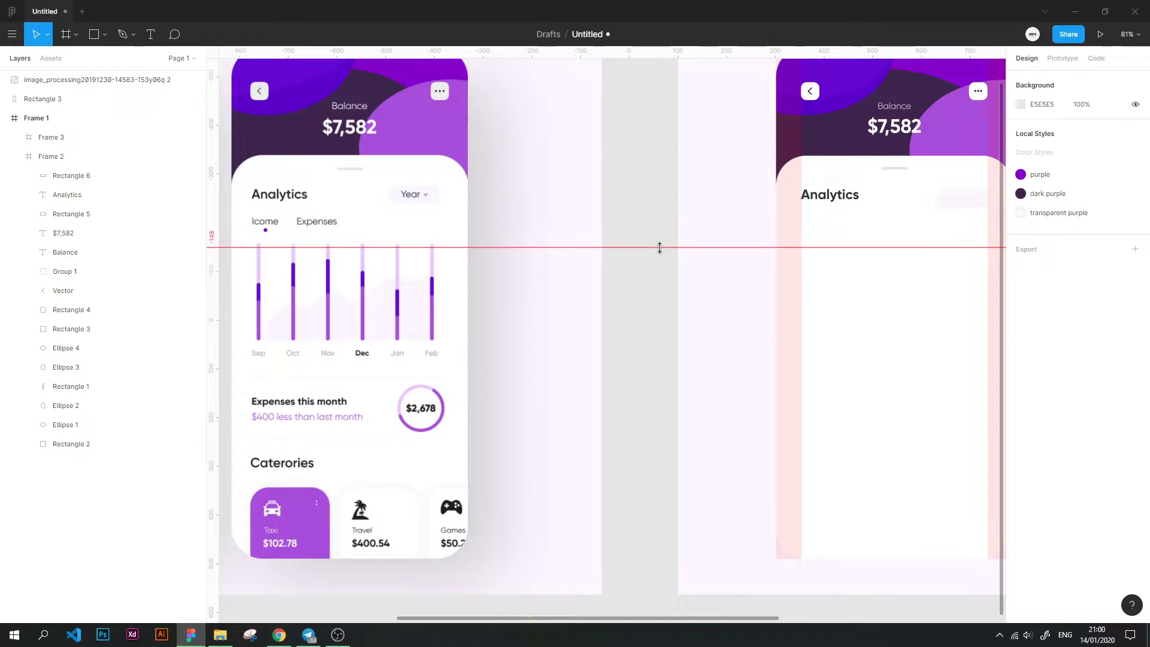
pyautogui.moveTo(695, 51)
pyautogui.mouseDown()
pyautogui.moveTo(692, 342)
pyautogui.moveTo(624, 225)
pyautogui.mouseUp()
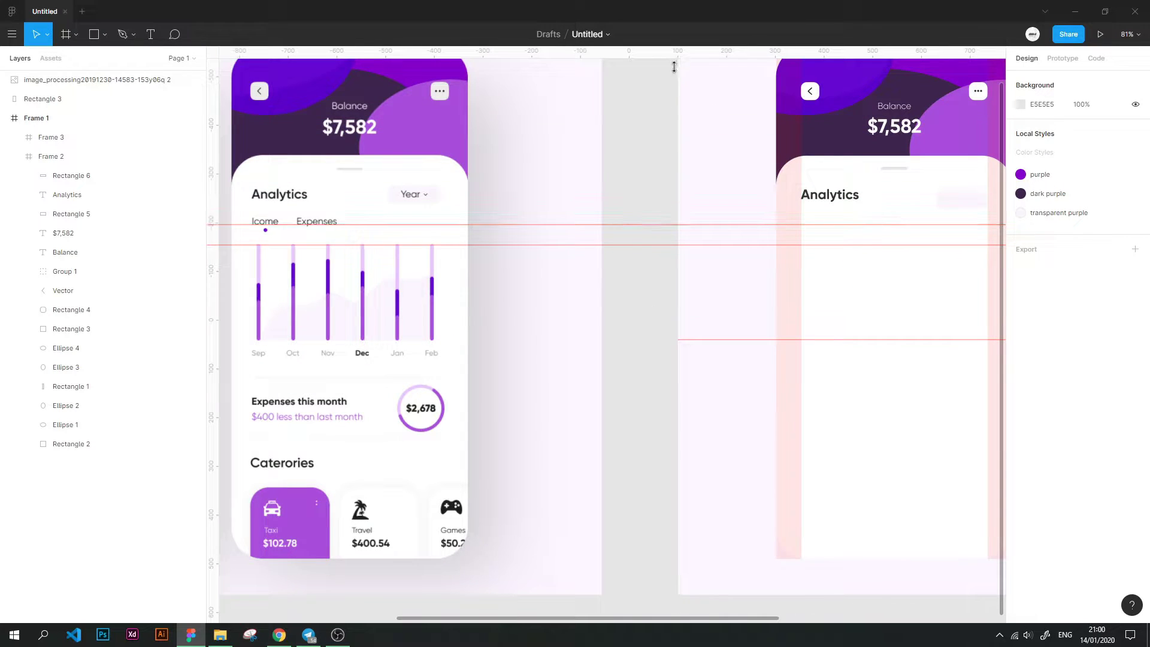
pyautogui.moveTo(674, 52); pyautogui.dragTo(636, 221)
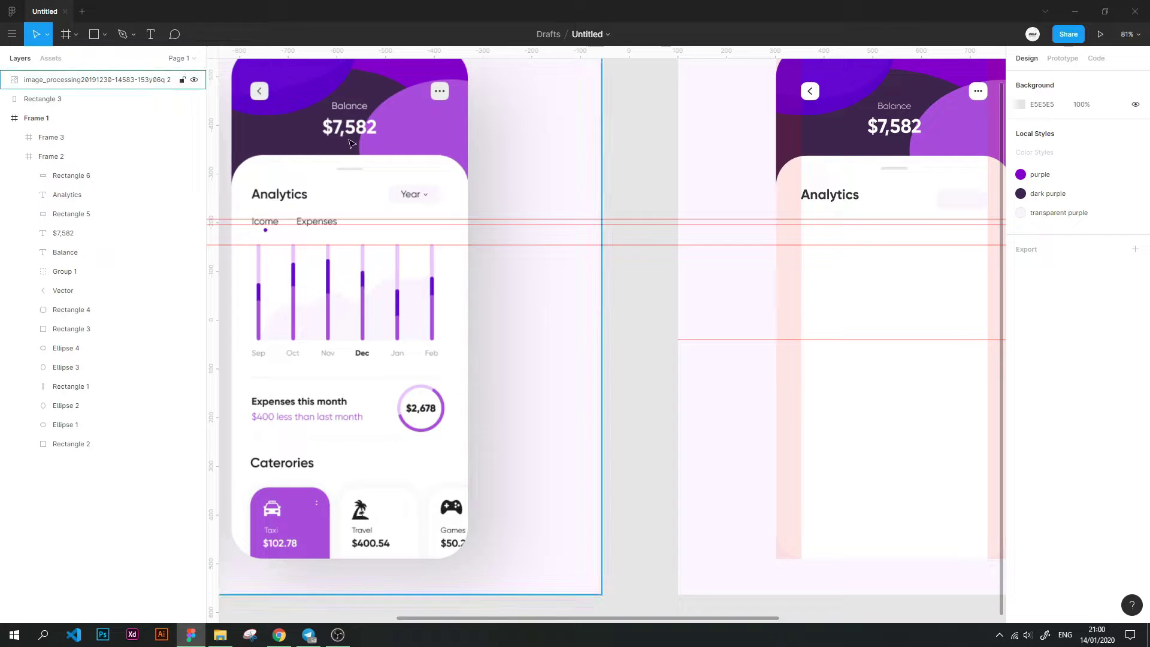
pyautogui.click(151, 35)
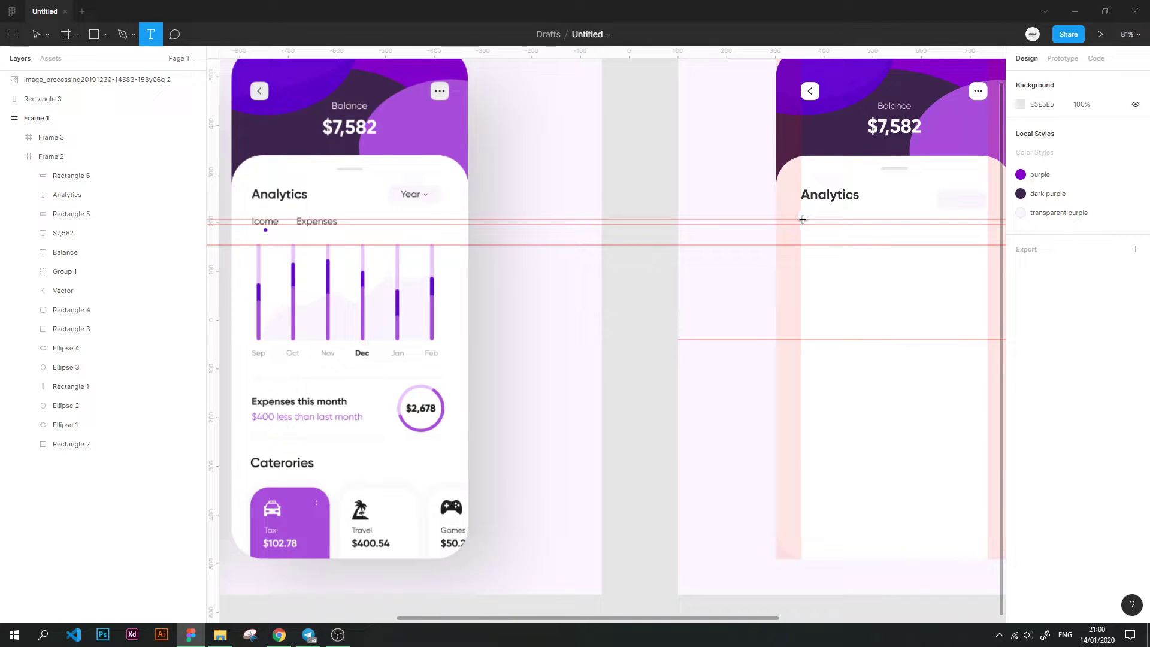
# Add an Income text label under the Analytics heading in Gilroy-Regular, size 18
pyautogui.moveTo(803, 220); pyautogui.dragTo(850, 225)
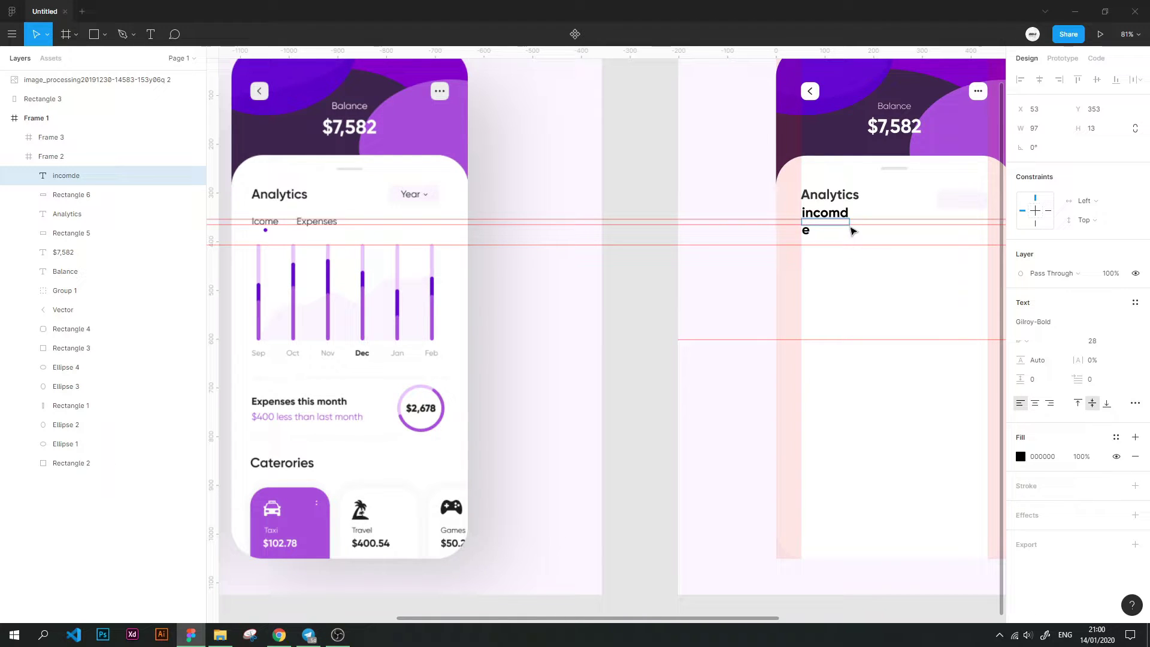
pyautogui.click(1116, 341)
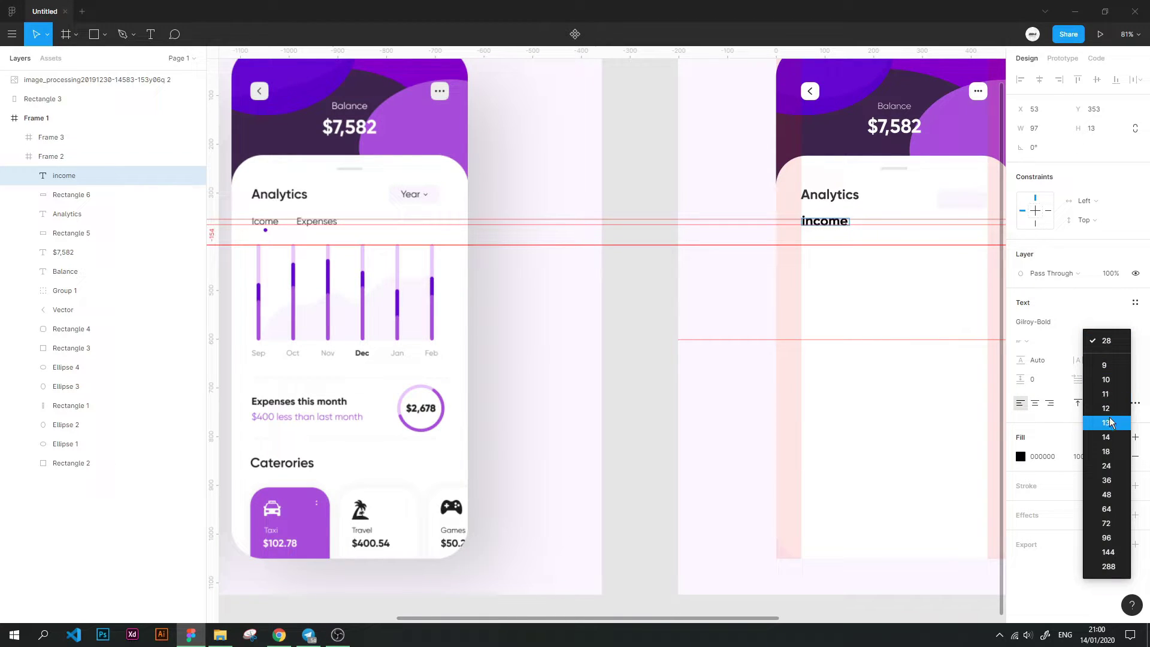
pyautogui.click(1111, 442)
pyautogui.click(1125, 343)
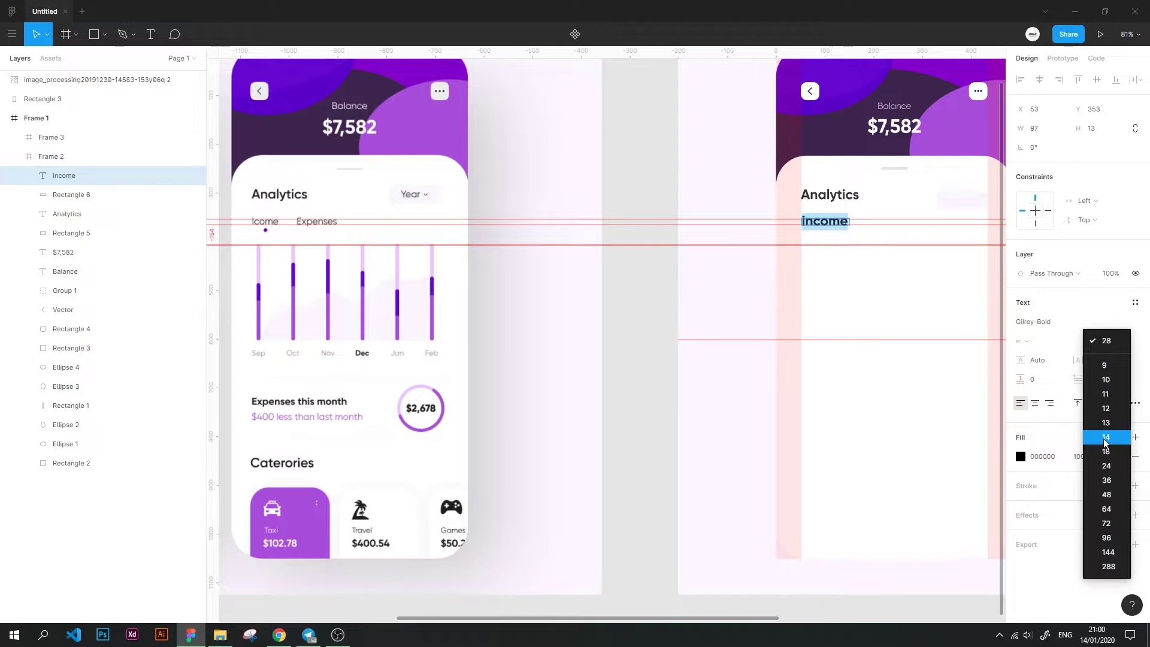
pyautogui.click(1108, 436)
pyautogui.click(1124, 342)
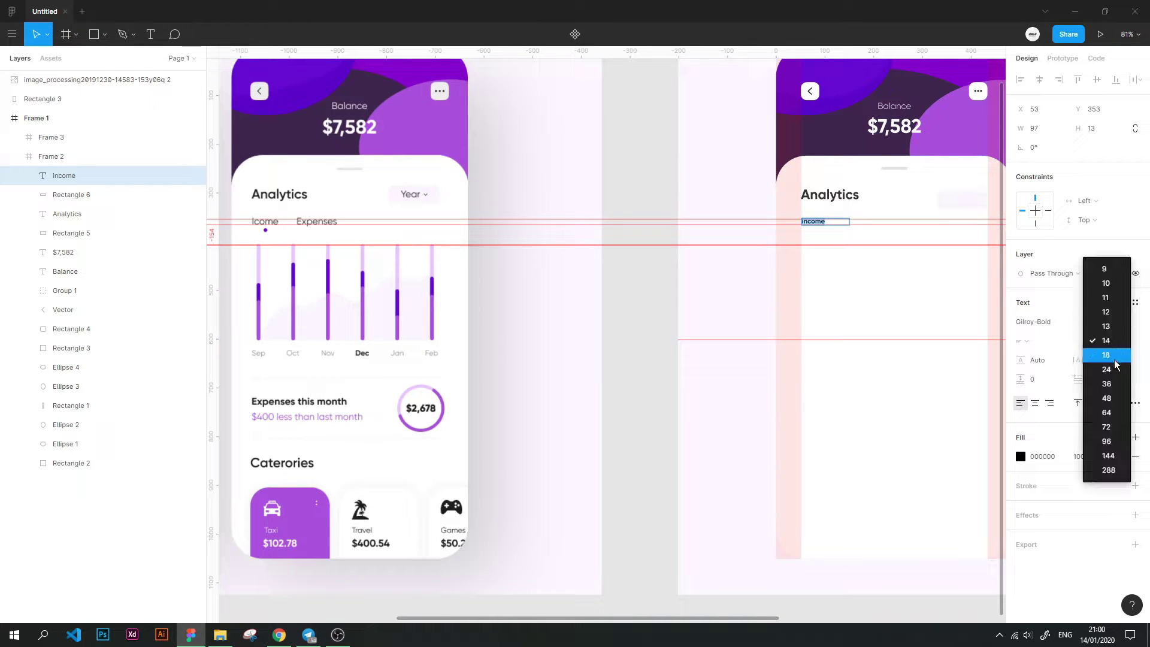
pyautogui.click(1108, 373)
pyautogui.click(1114, 325)
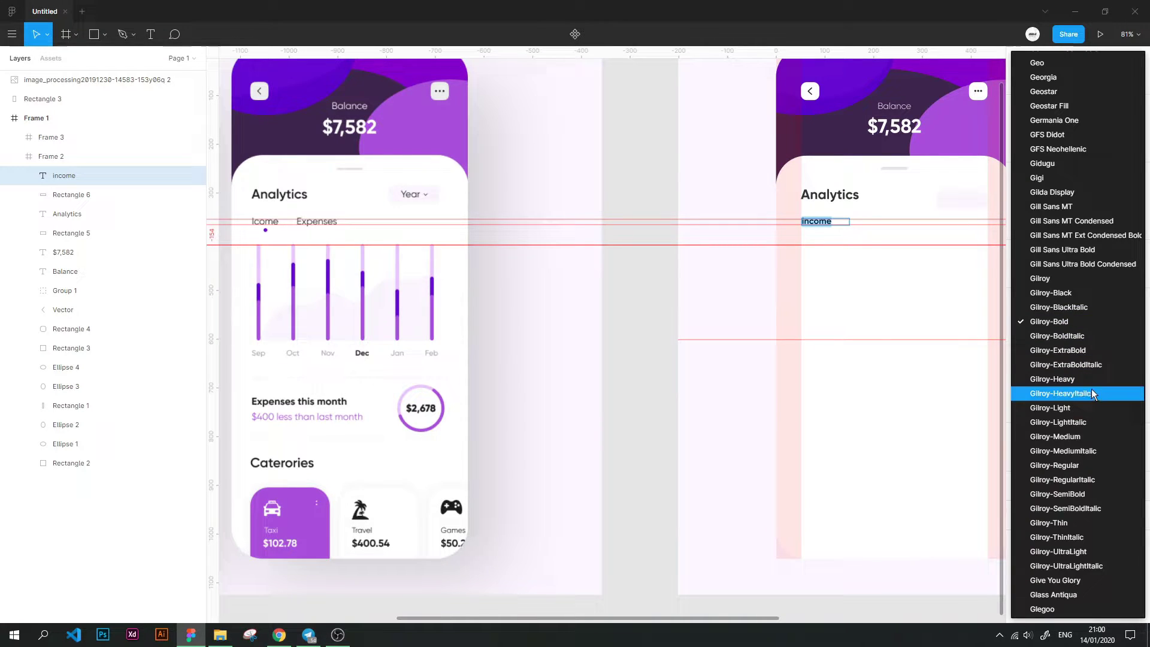
pyautogui.click(1081, 433)
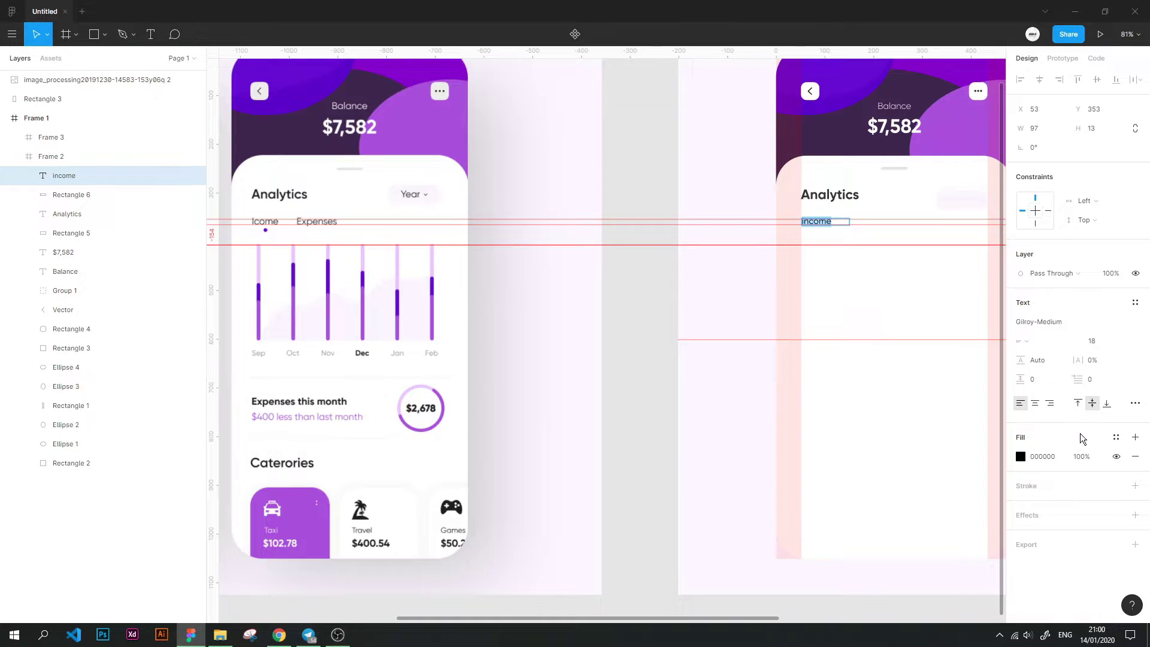
pyautogui.click(1140, 326)
pyautogui.click(1100, 350)
# Correct the label's first letter so it reads 'Income'
pyautogui.click(648, 299)
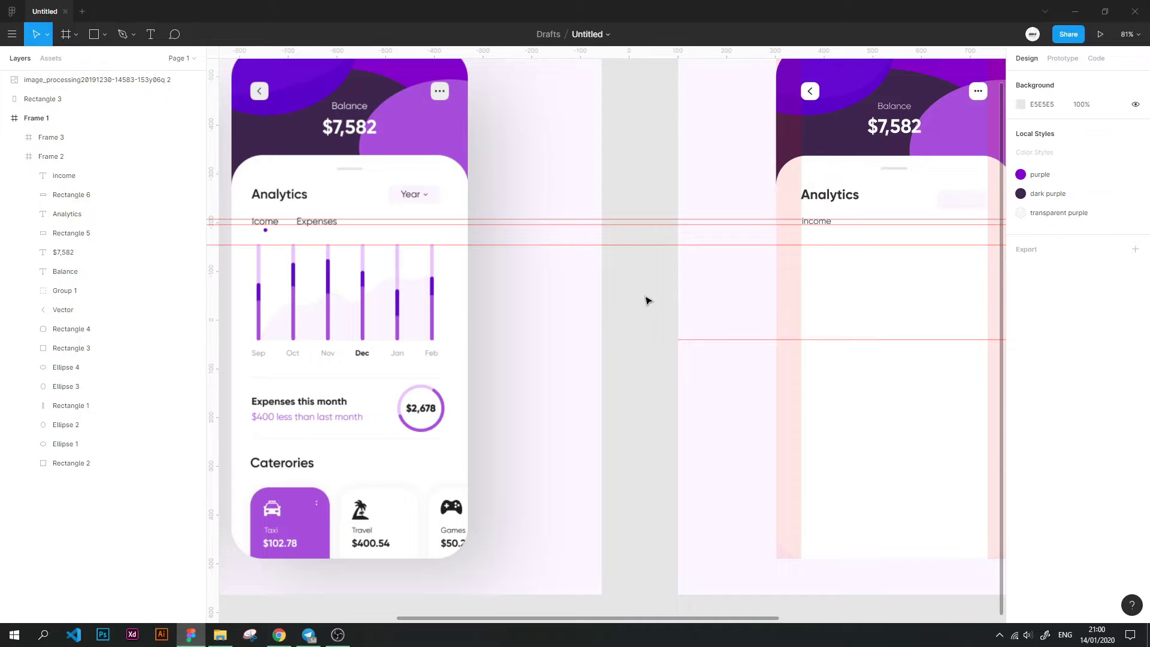
pyautogui.scroll(2, 881, 218)
pyautogui.scroll(3, 704, 231)
pyautogui.scroll(-5, 621, 282)
pyautogui.scroll(5, 621, 227)
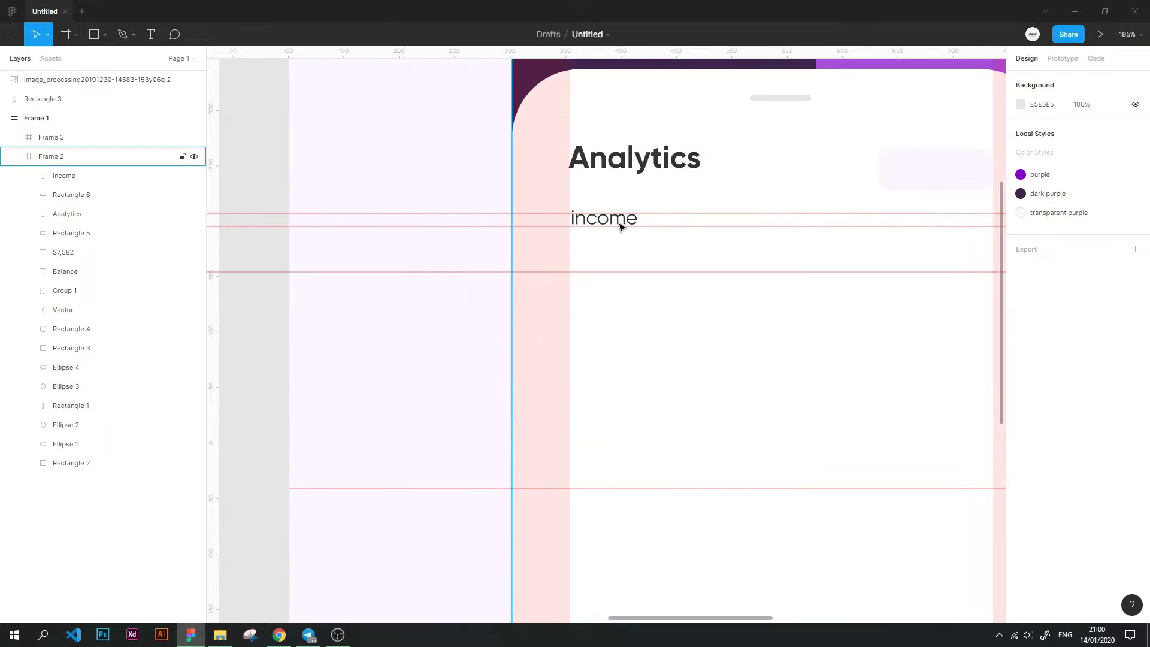
pyautogui.click(621, 227)
pyautogui.doubleClick(626, 220)
pyautogui.click(574, 224)
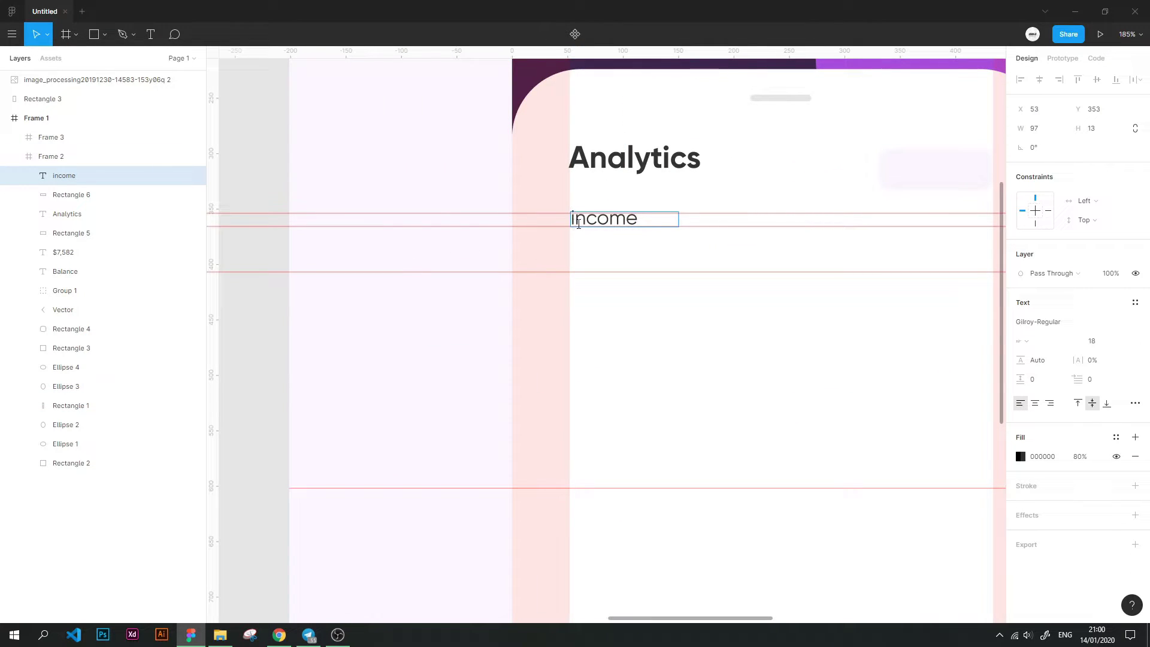
pyautogui.press('Delete')
pyautogui.press('Escape')
# Duplicate the Income label to its right and retype the copy as 'Expenses'
pyautogui.keyDown('alt'); pyautogui.moveTo(616, 221); pyautogui.dragTo(708, 223); pyautogui.keyUp('alt')
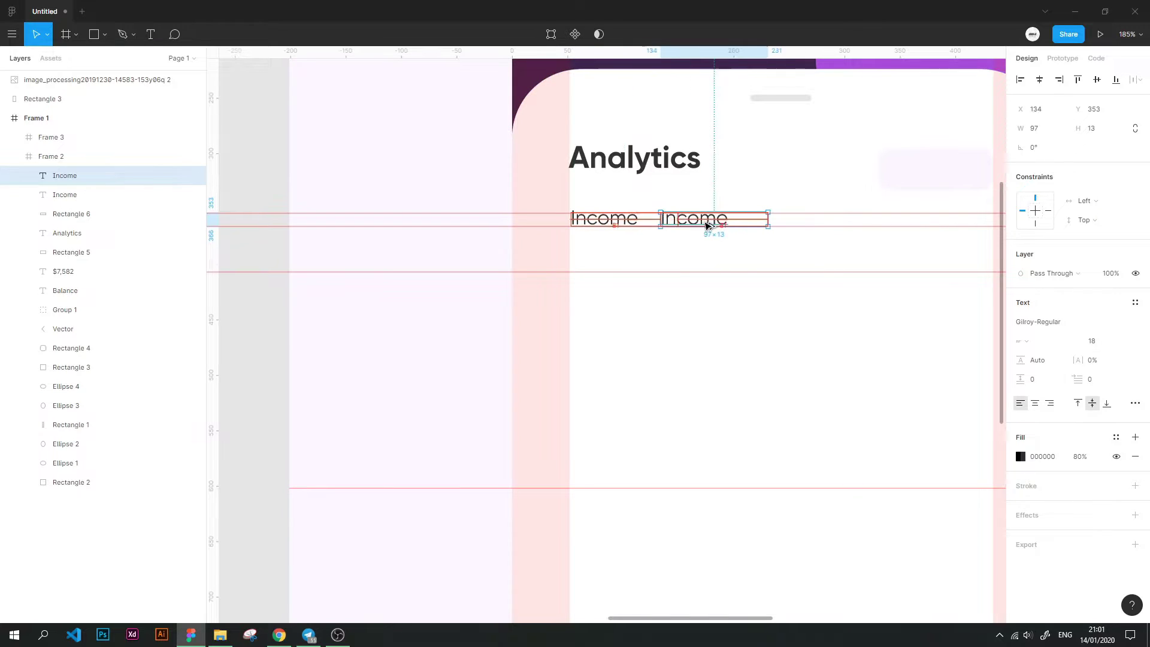
pyautogui.scroll(-5, 690, 220)
pyautogui.scroll(5, 691, 220)
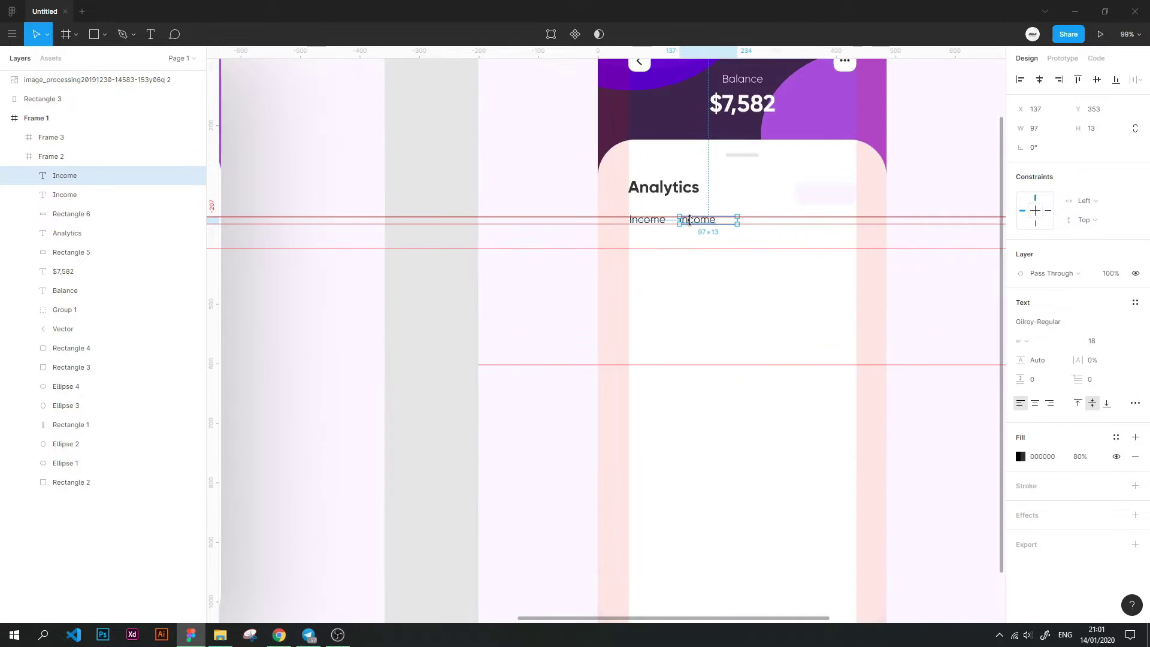
pyautogui.press('Escape')
pyautogui.click(724, 217)
pyautogui.scroll(-4, 713, 217)
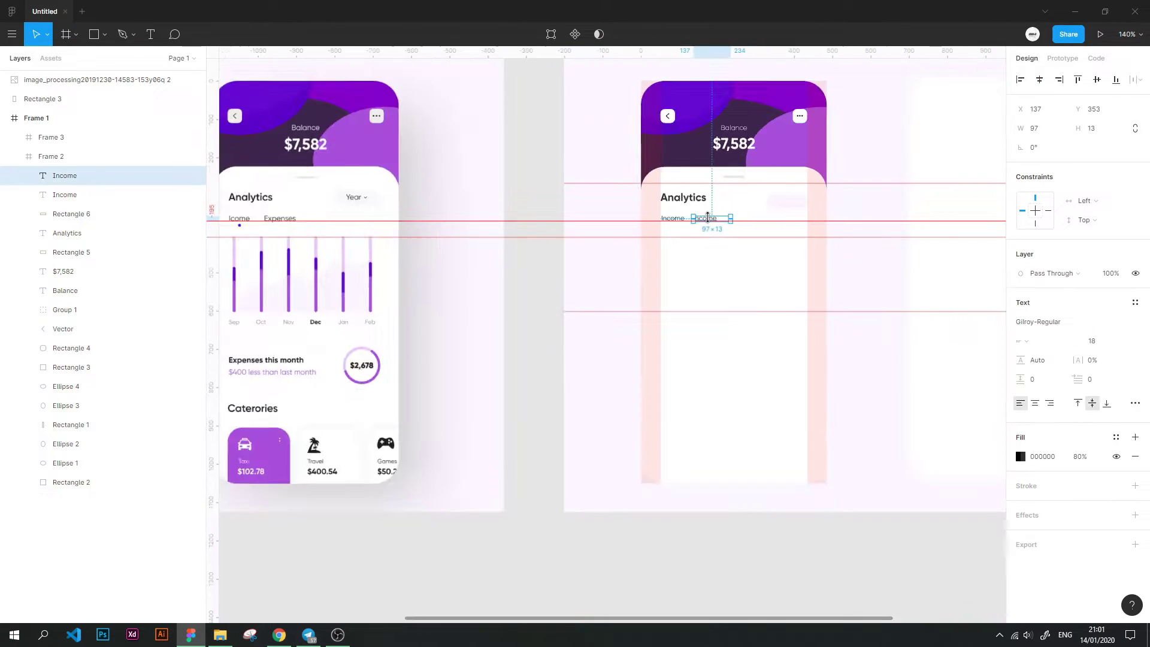
pyautogui.scroll(5, 709, 220)
pyautogui.doubleClick(716, 217)
pyautogui.write('Expenses')
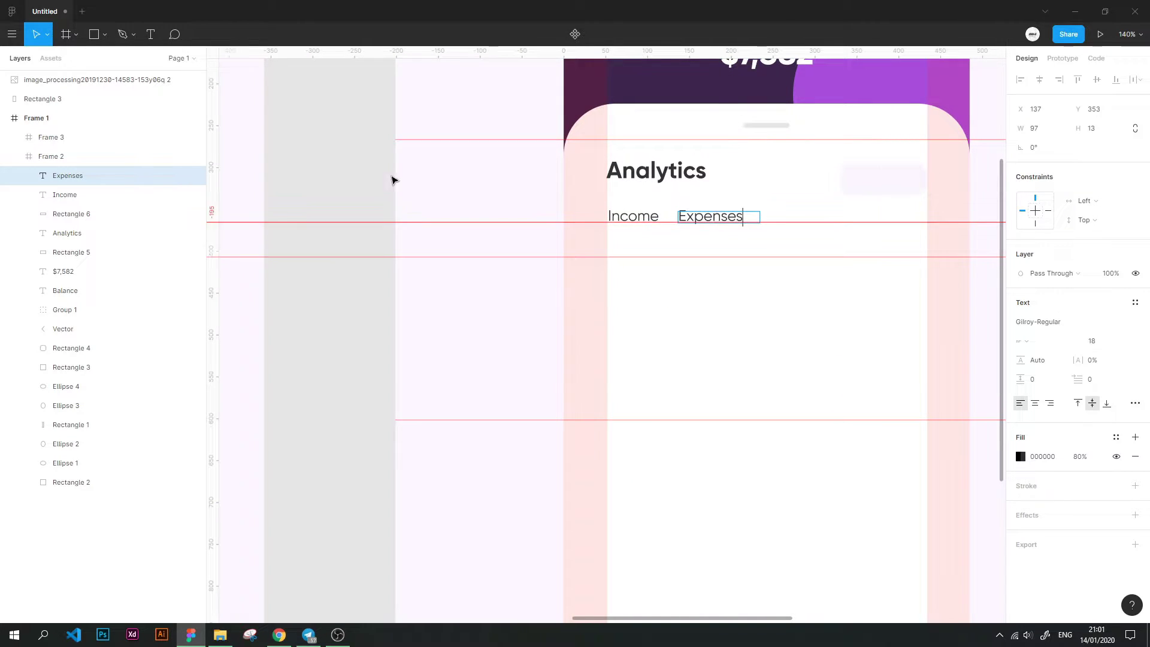
pyautogui.scroll(-3, 392, 180)
pyautogui.scroll(-2, 519, 162)
pyautogui.click(516, 178)
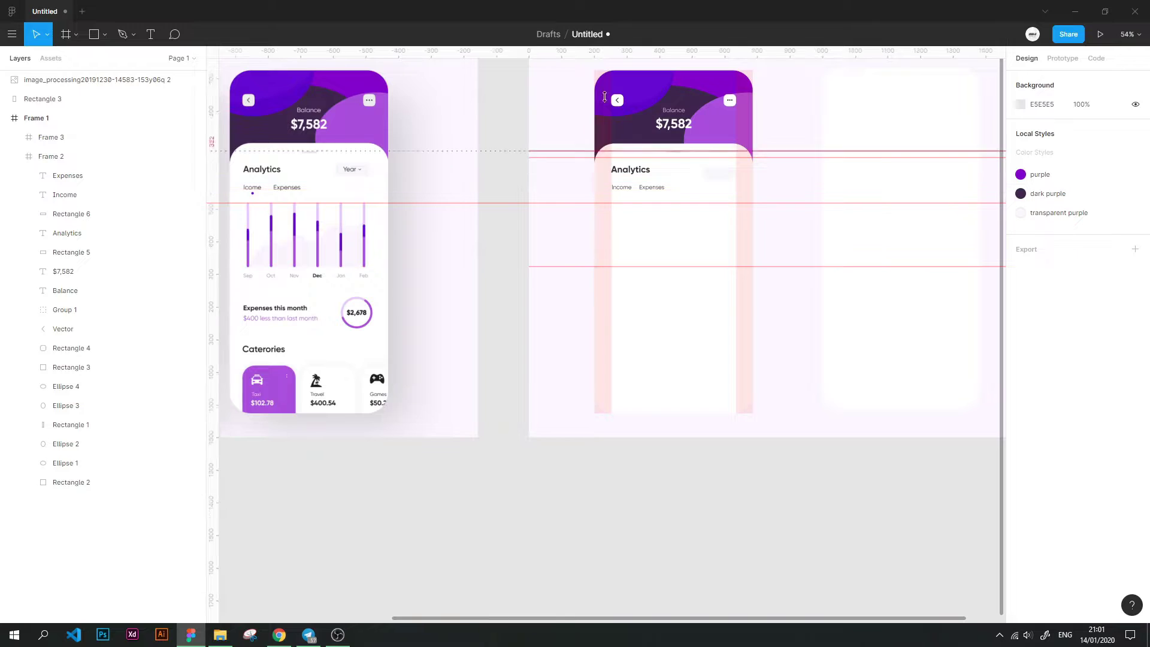
pyautogui.click(579, 184)
pyautogui.click(437, 164)
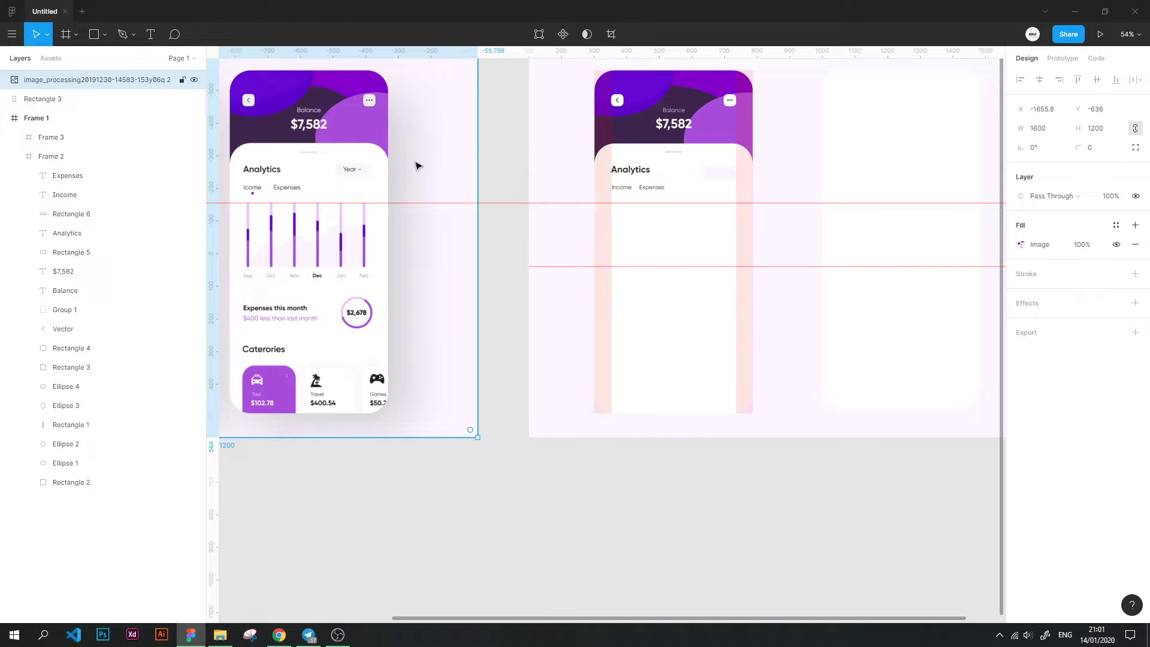
# Draw an 8 px wide bar rectangle over the reference's first chart column
pyautogui.click(94, 34)
pyautogui.moveTo(248, 203); pyautogui.dragTo(248, 266)
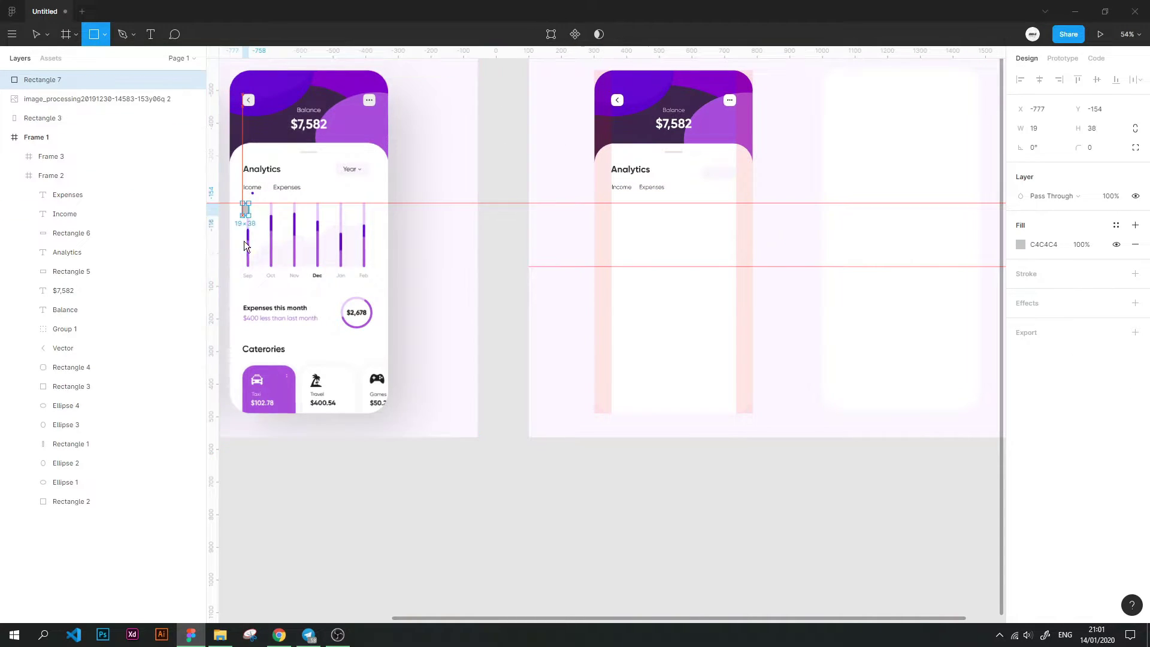
pyautogui.scroll(3, 247, 267)
pyautogui.scroll(5, 281, 198)
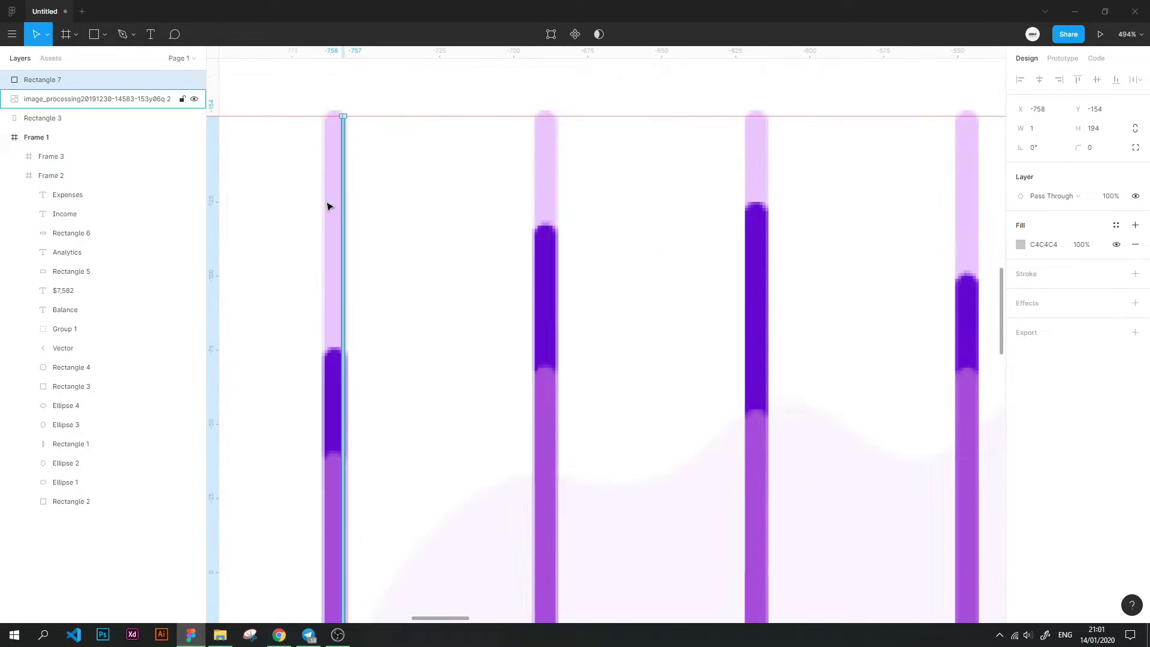
pyautogui.moveTo(324, 192); pyautogui.dragTo(349, 188)
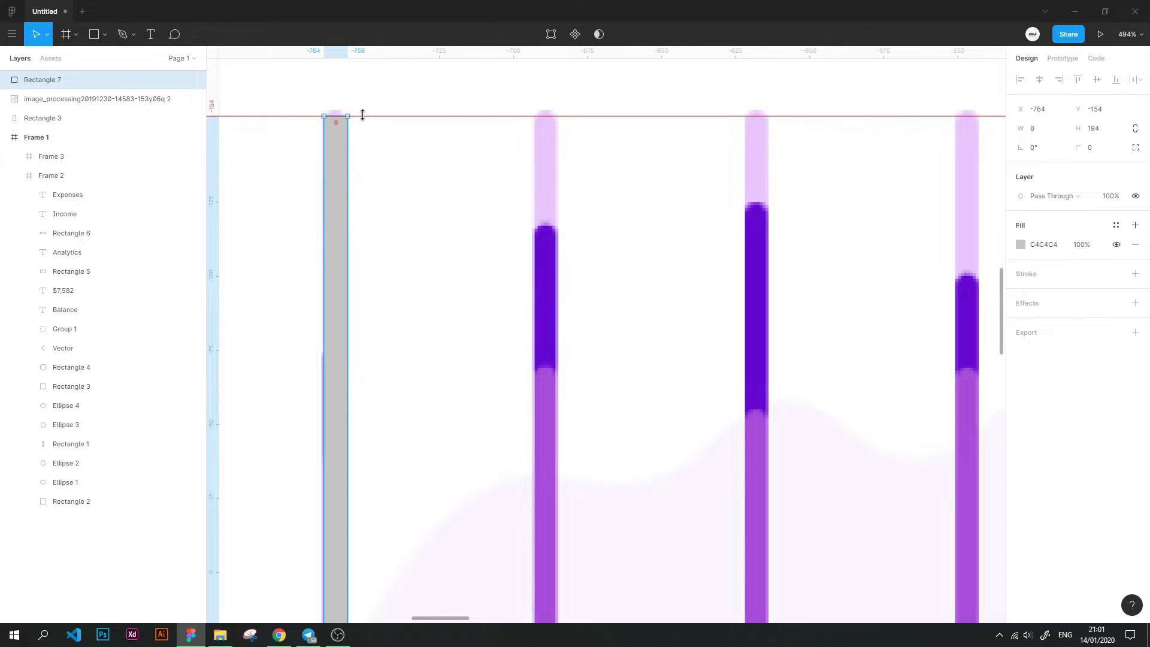
pyautogui.moveTo(339, 115); pyautogui.dragTo(339, 110)
pyautogui.scroll(-3, 334, 430)
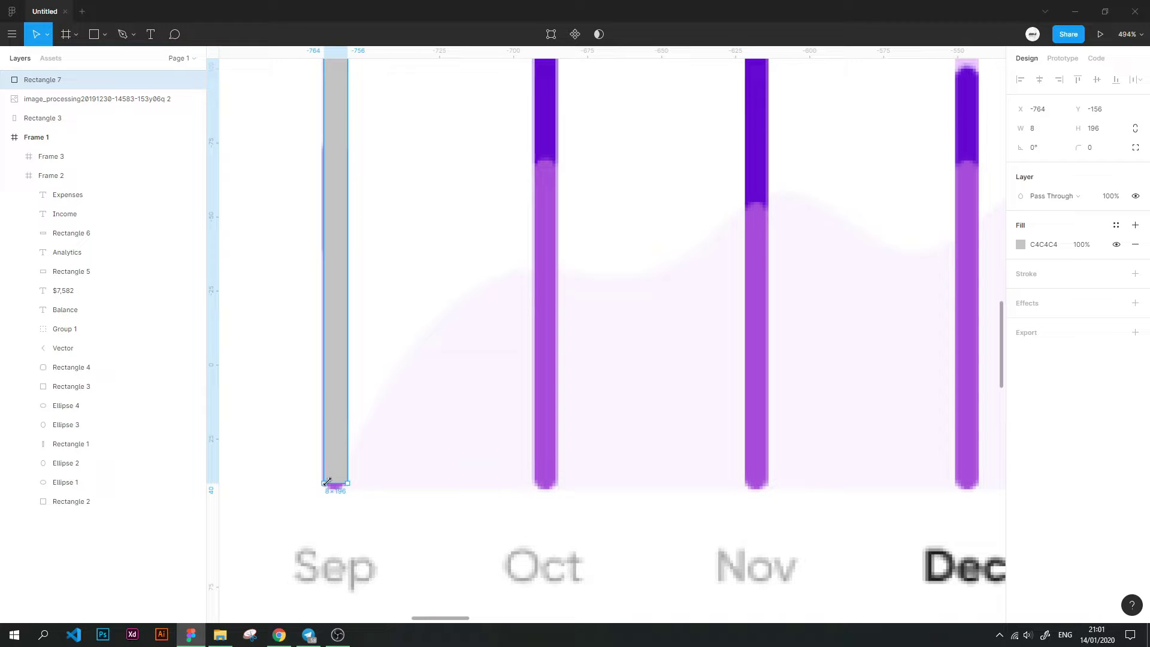
pyautogui.click(358, 513)
# Move the bar into the rebuilt Analytics screen below the Income label
pyautogui.scroll(-5, 347, 443)
pyautogui.scroll(-4, 448, 443)
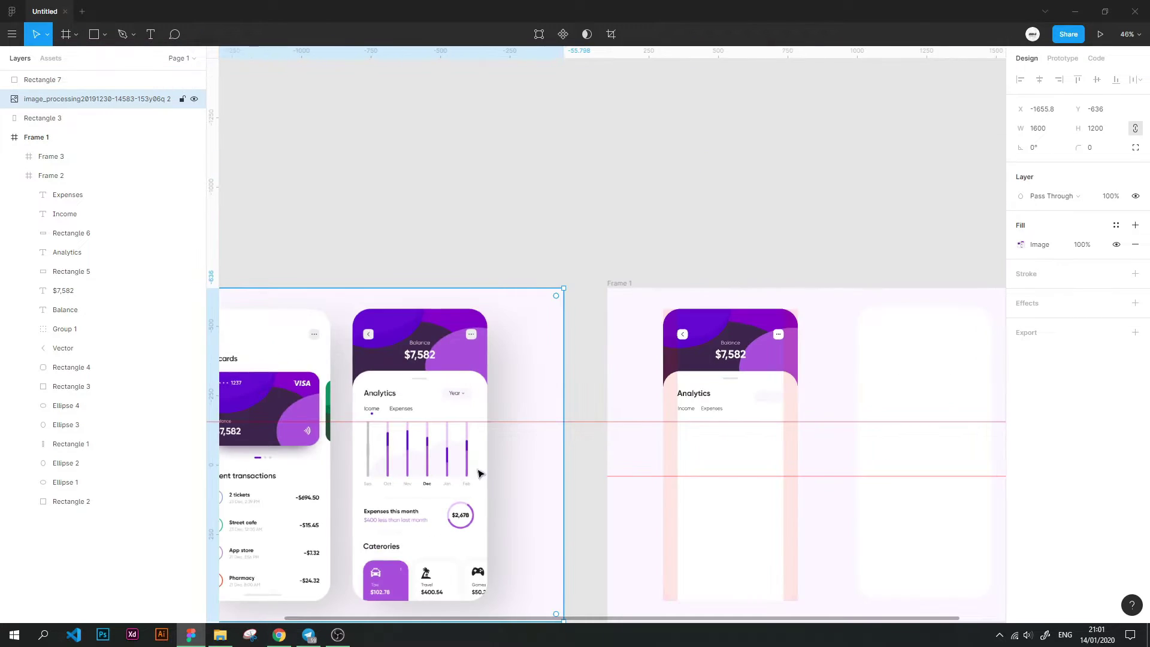
pyautogui.moveTo(369, 459); pyautogui.dragTo(693, 468)
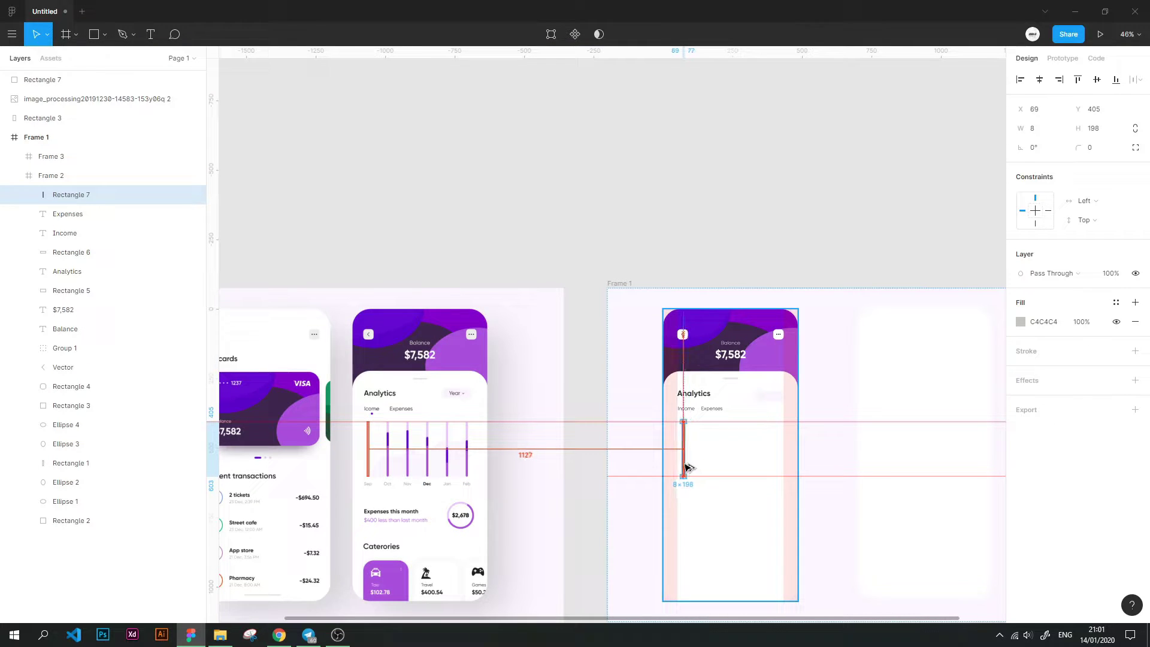
pyautogui.click(706, 272)
pyautogui.scroll(5, 695, 480)
pyautogui.click(660, 395)
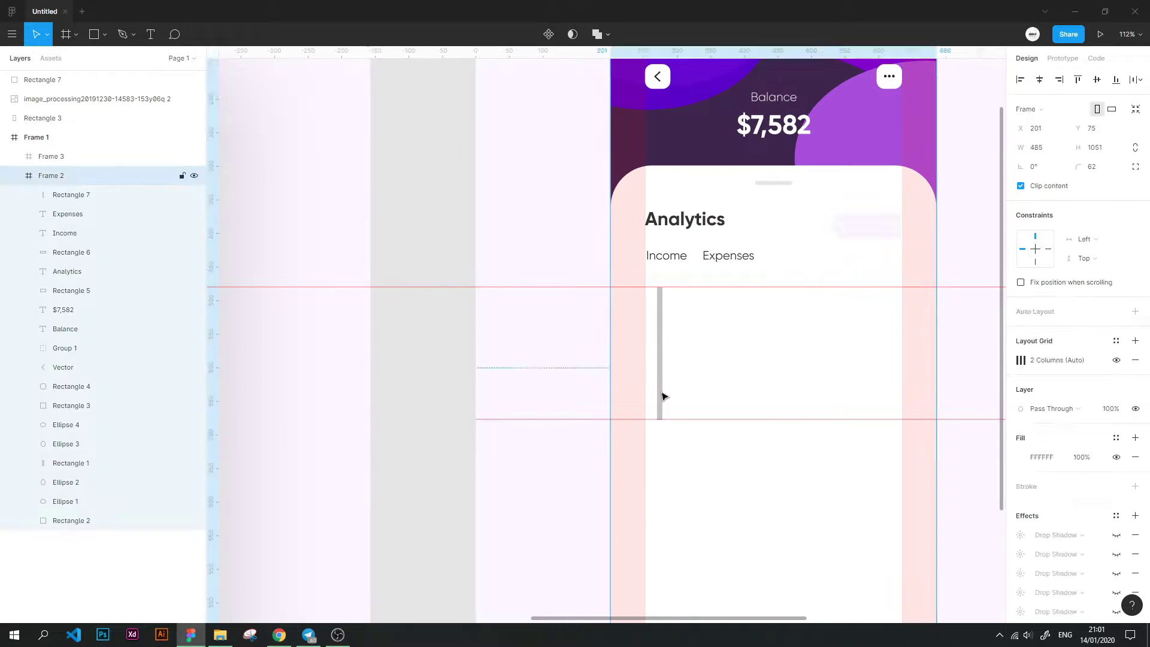
pyautogui.scroll(-5, 439, 233)
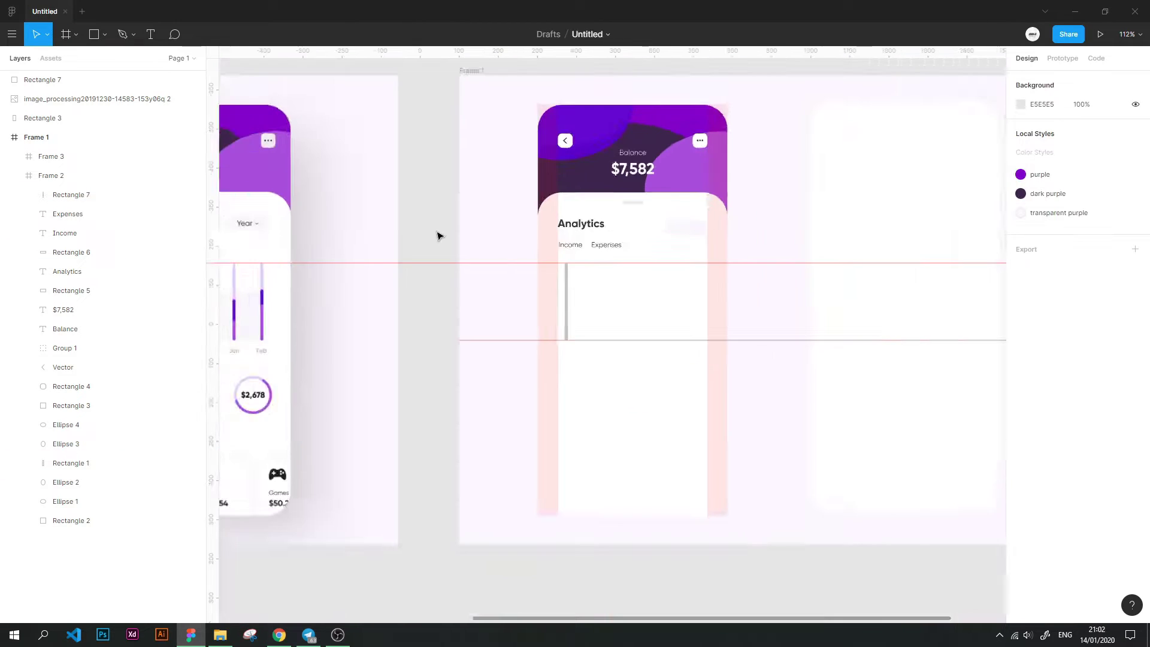
# Delete the stray copied bar rectangle and zoom in on both mock-ups
pyautogui.click(391, 271)
pyautogui.press('Delete')
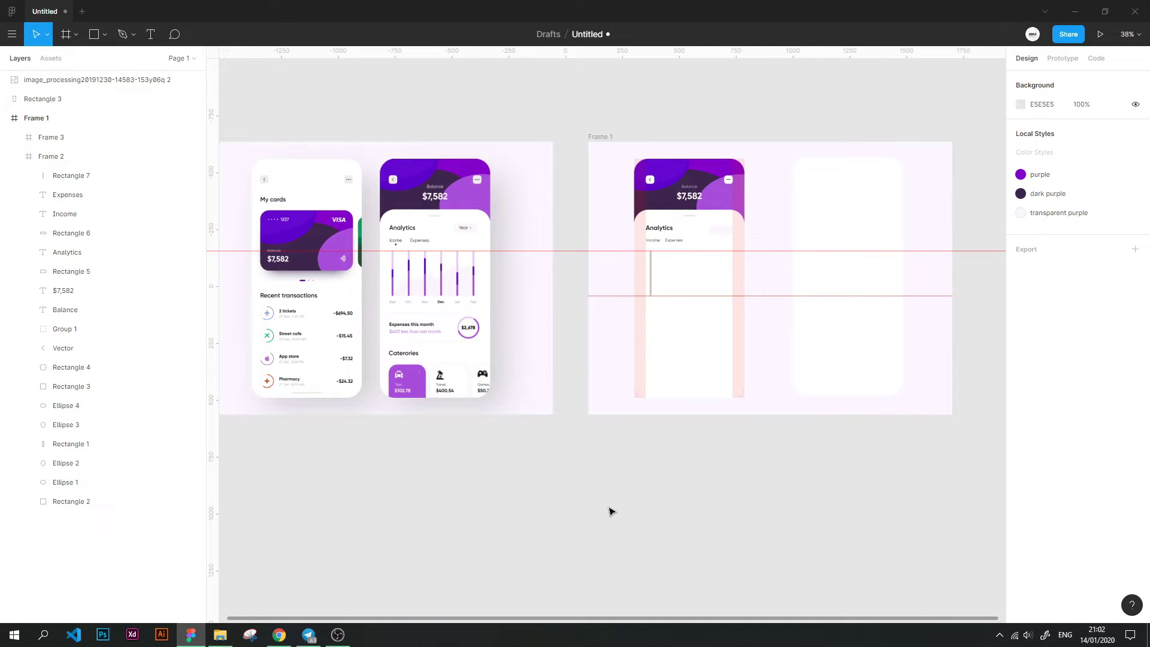
pyautogui.scroll(5, 652, 393)
pyautogui.moveTo(608, 310); pyautogui.dragTo(661, 363)
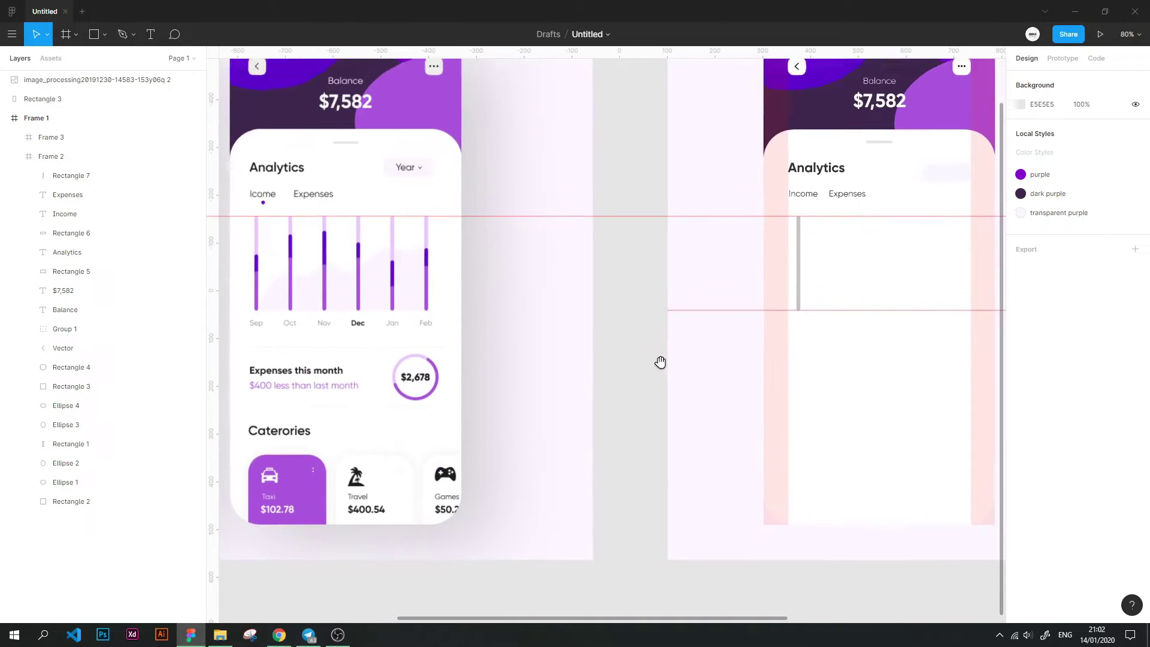
pyautogui.scroll(2, 660, 363)
pyautogui.scroll(2, 659, 321)
# Draw a swatch rectangle above the right mock-up filled with the reference's medium purple
pyautogui.scroll(3, 636, 247)
pyautogui.hscroll(3, 637, 248)
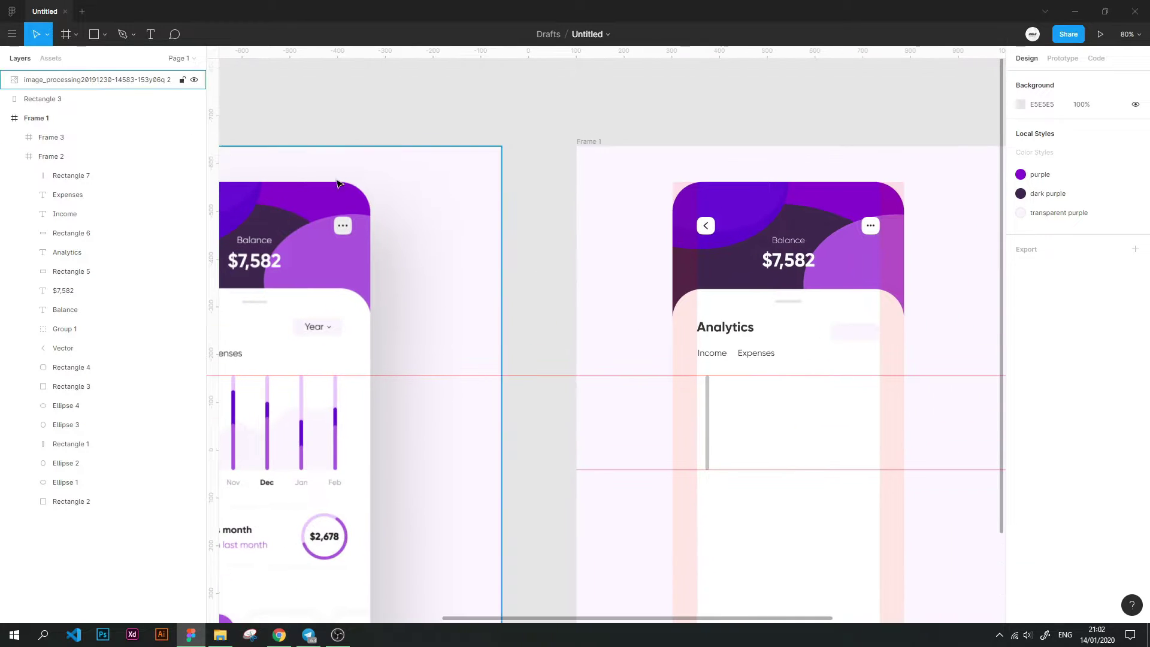
pyautogui.press('r')
pyautogui.moveTo(605, 81); pyautogui.dragTo(674, 110)
pyautogui.click(1020, 245)
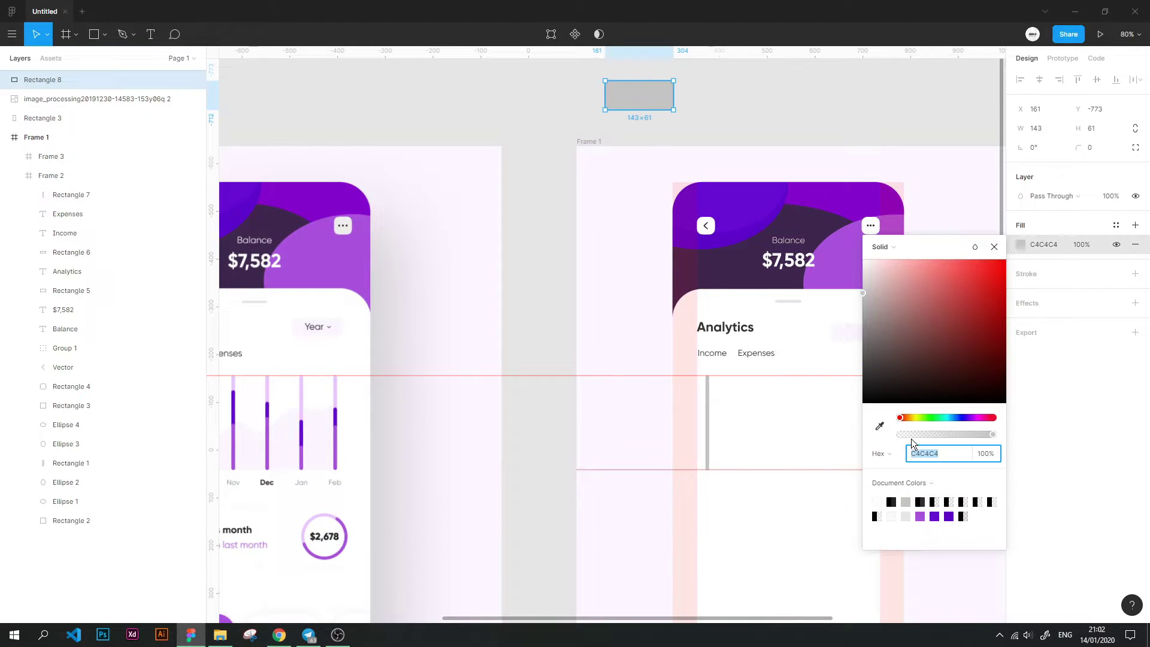
pyautogui.click(876, 426)
pyautogui.click(893, 204)
pyautogui.press('Escape')
pyautogui.press('Escape')
# Save the swatch's medium purple as a new colour style named 'pink'
pyautogui.doubleClick(614, 94)
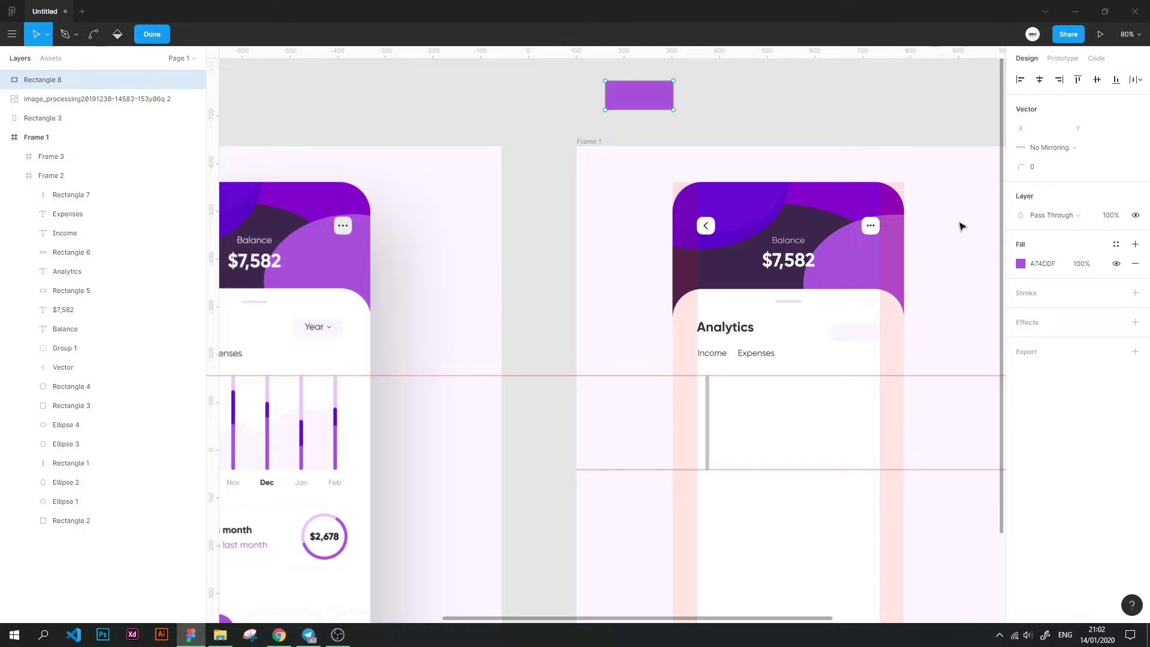
pyautogui.click(1116, 245)
pyautogui.click(1127, 268)
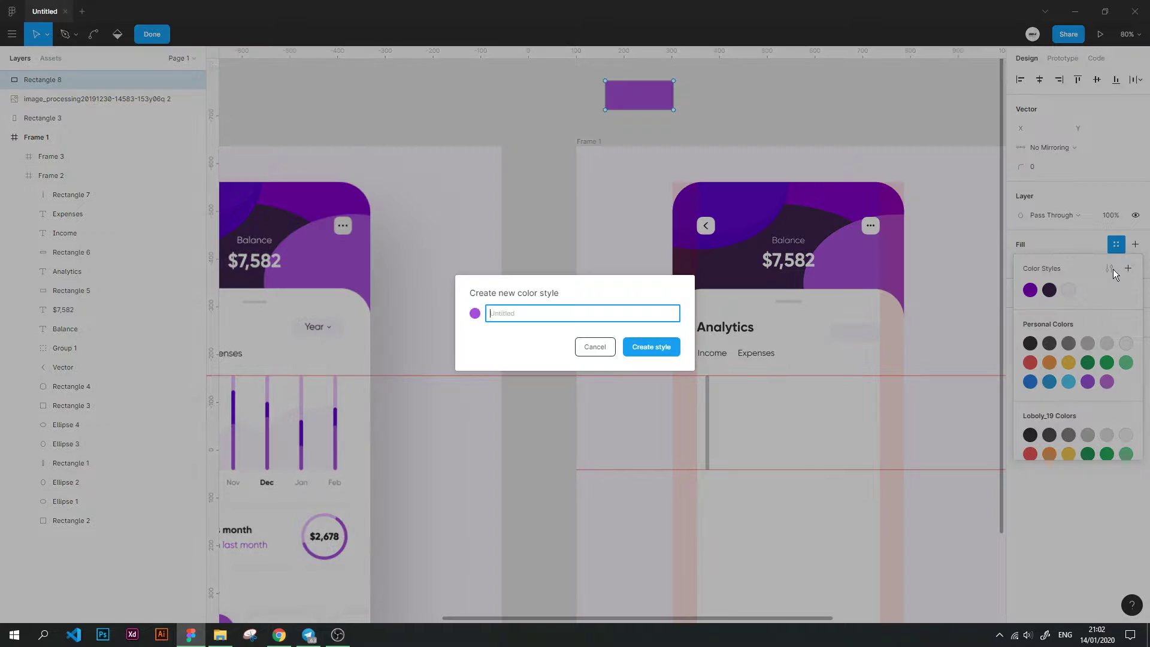
pyautogui.write('pnk')
pyautogui.press('Return')
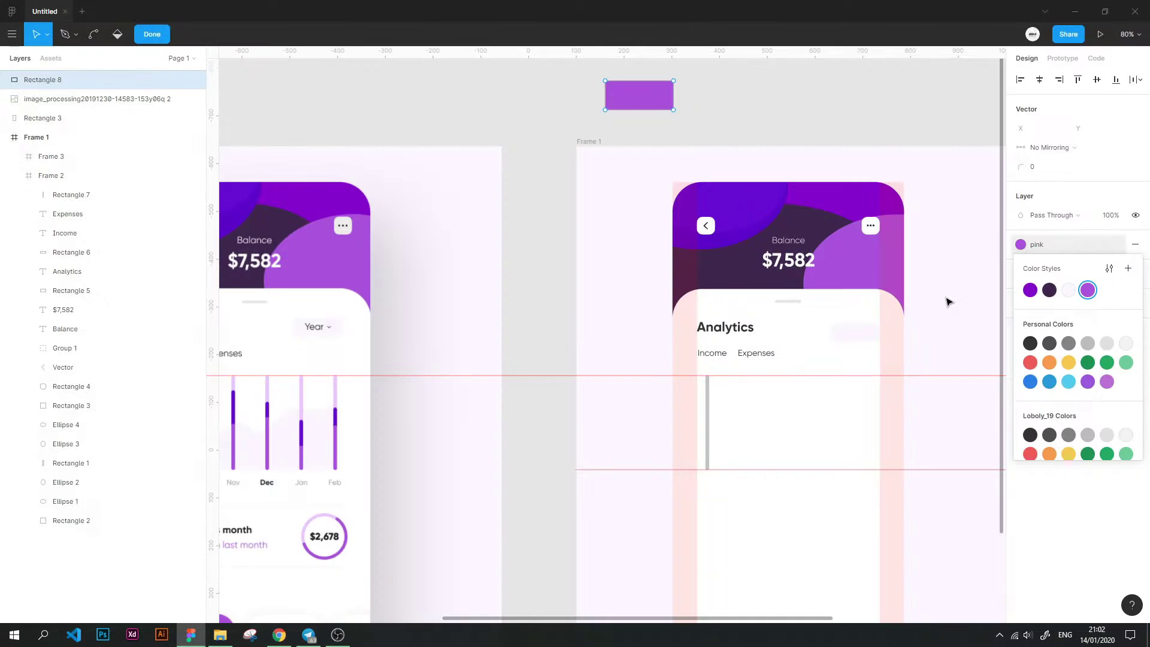
pyautogui.hscroll(-3, 907, 421)
pyautogui.click(837, 402)
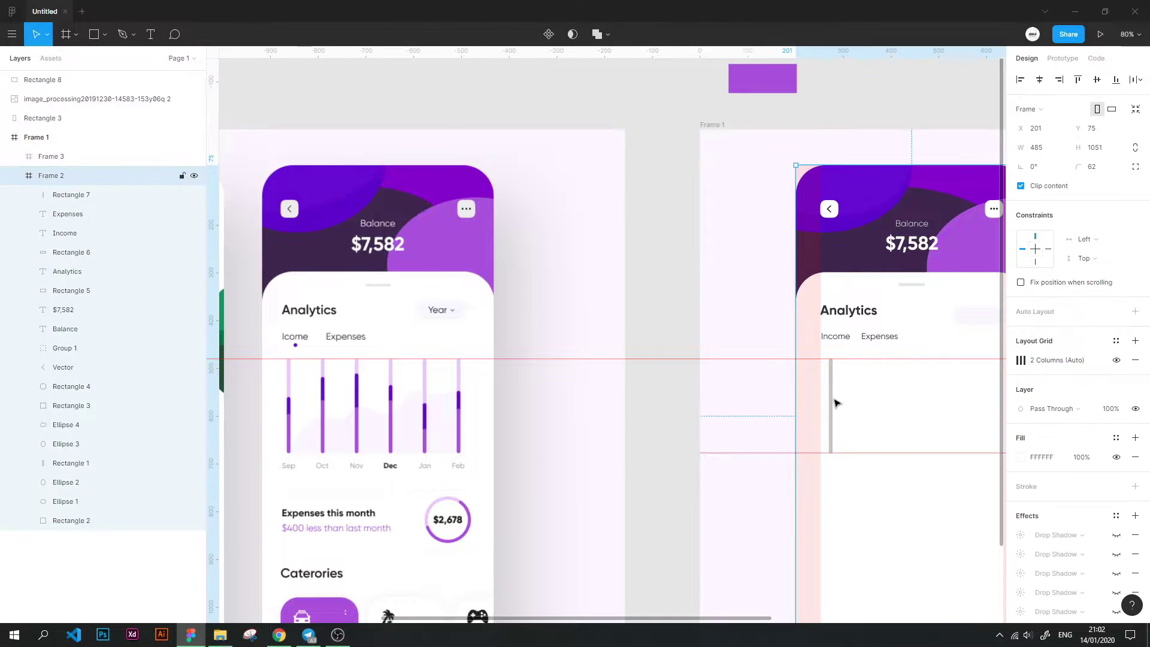
# Try applying a colour style to the first chart bar from its fill settings
pyautogui.click(832, 402)
pyautogui.click(1020, 322)
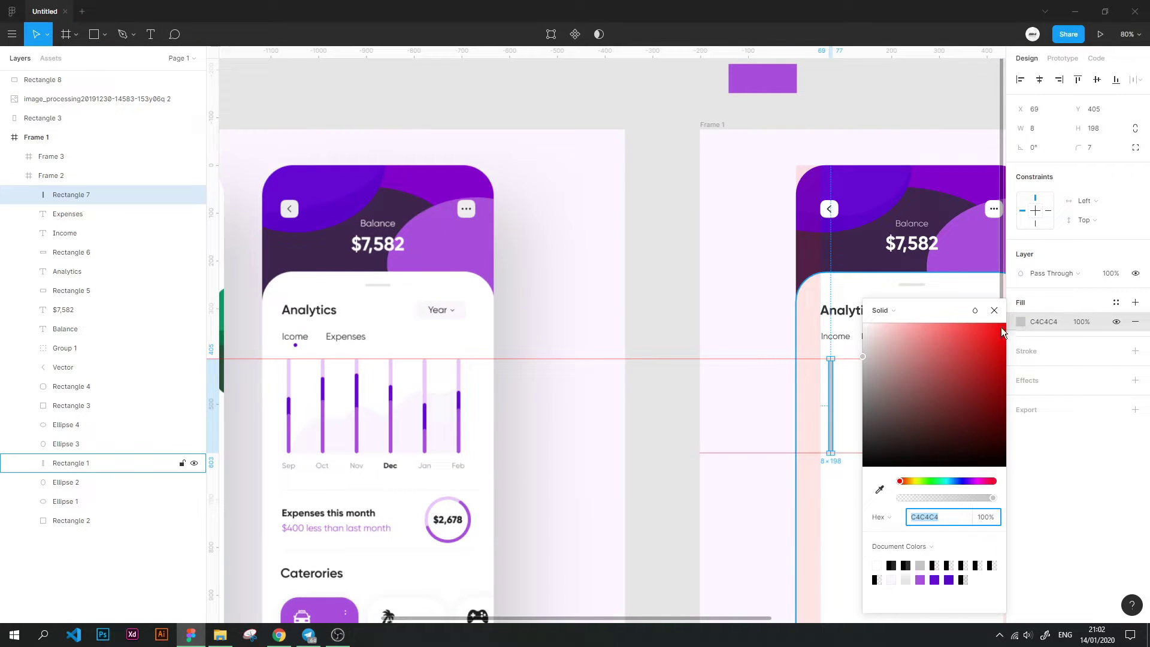
pyautogui.click(1116, 302)
pyautogui.click(1076, 354)
pyautogui.click(923, 402)
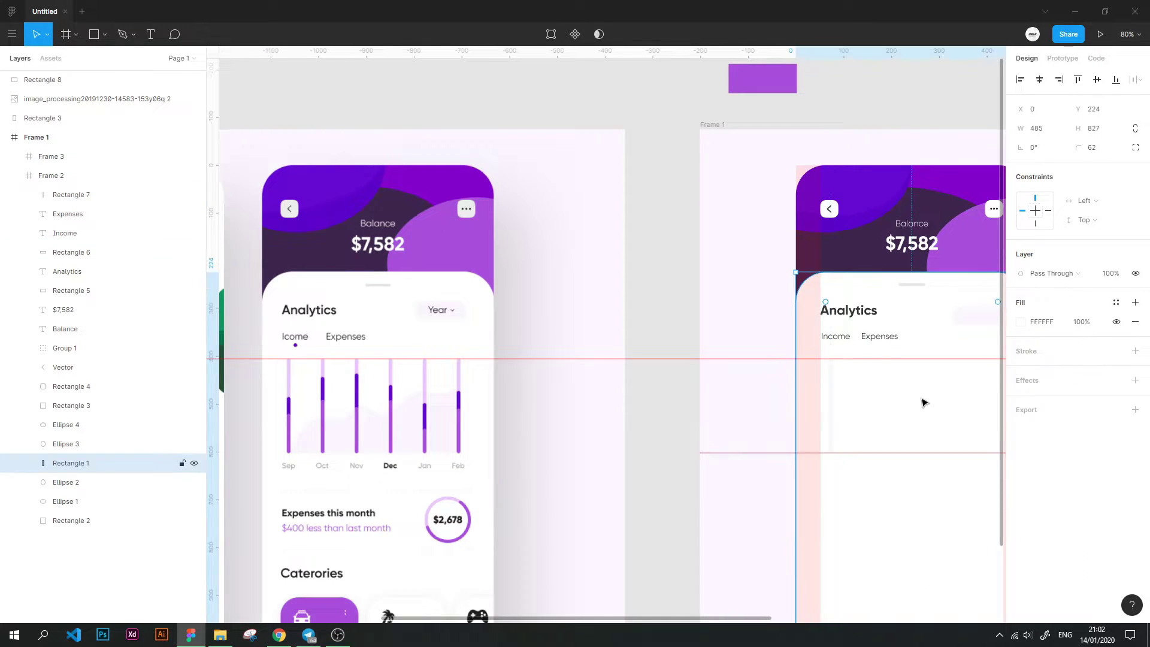
pyautogui.click(832, 394)
pyautogui.click(1116, 302)
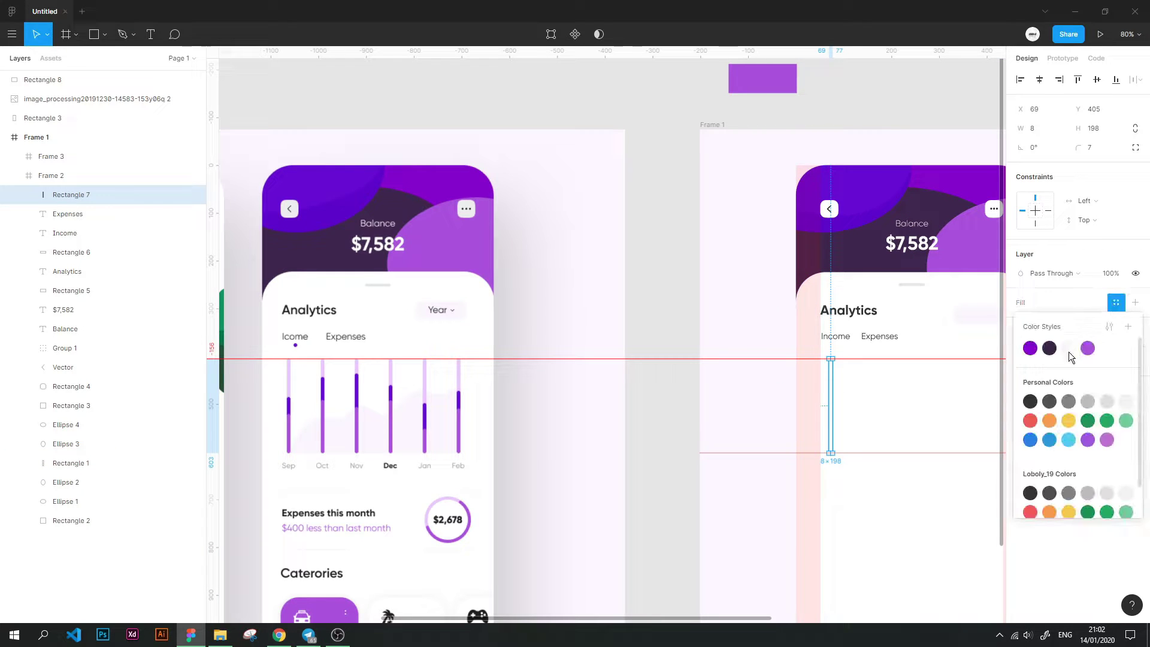
pyautogui.click(669, 217)
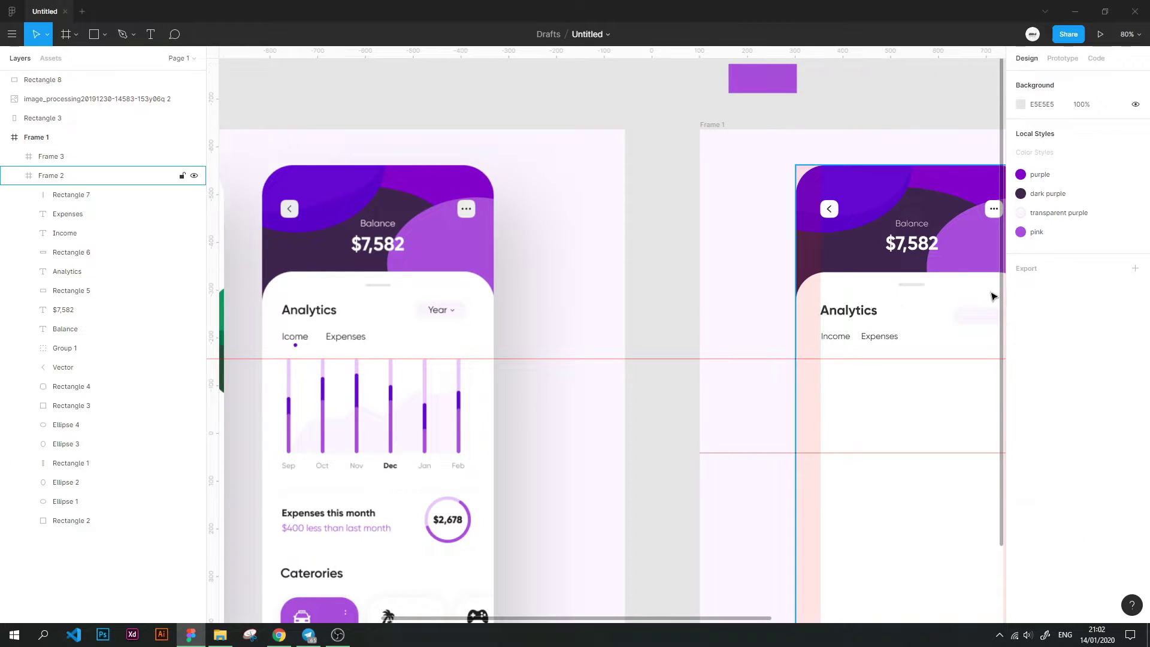
# Detach the swatch's style, sample the light lilac E9C4FF, and save it as a colour style
pyautogui.click(763, 78)
pyautogui.click(1036, 226)
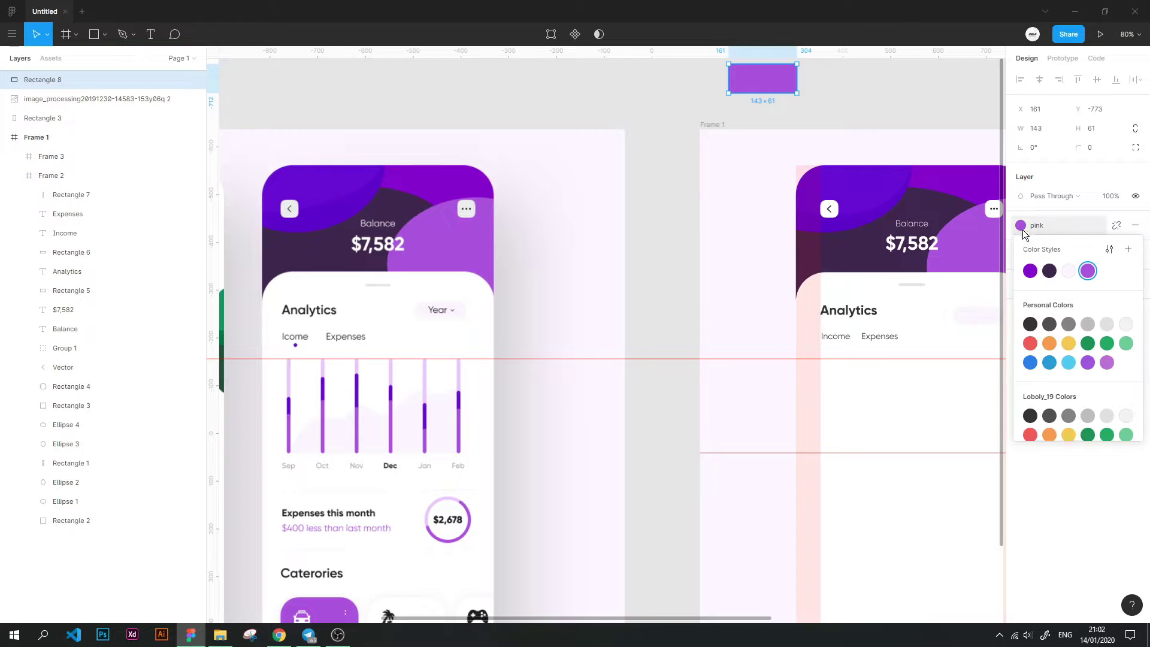
pyautogui.press('Escape')
pyautogui.click(1142, 226)
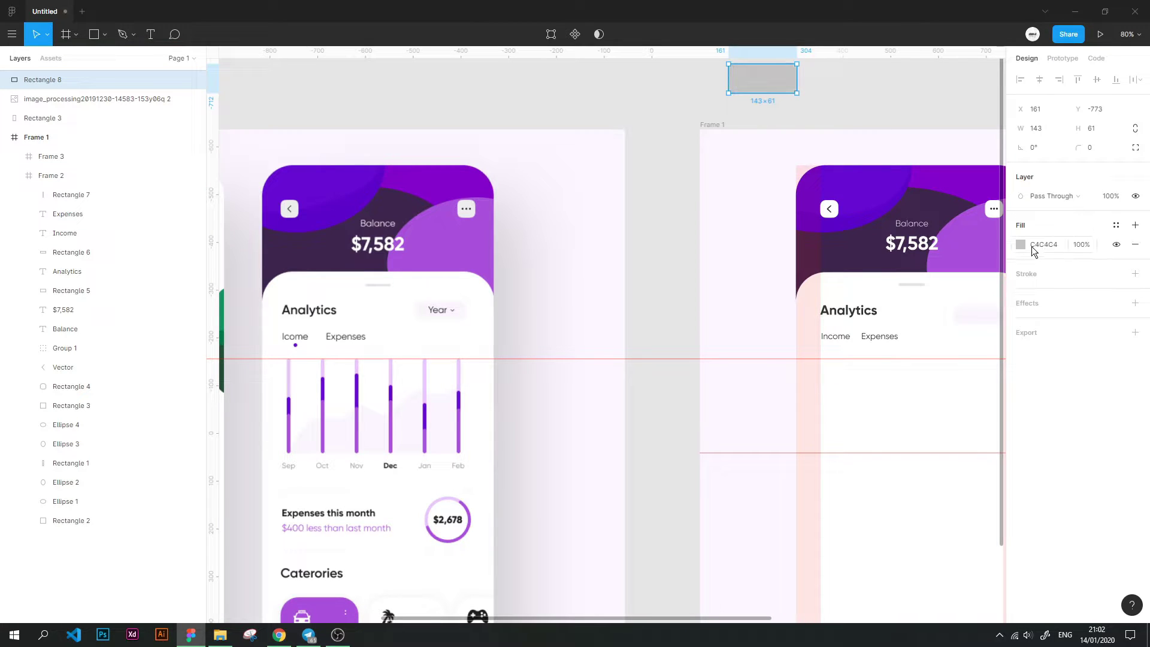
pyautogui.click(1021, 245)
pyautogui.click(880, 426)
pyautogui.click(296, 372)
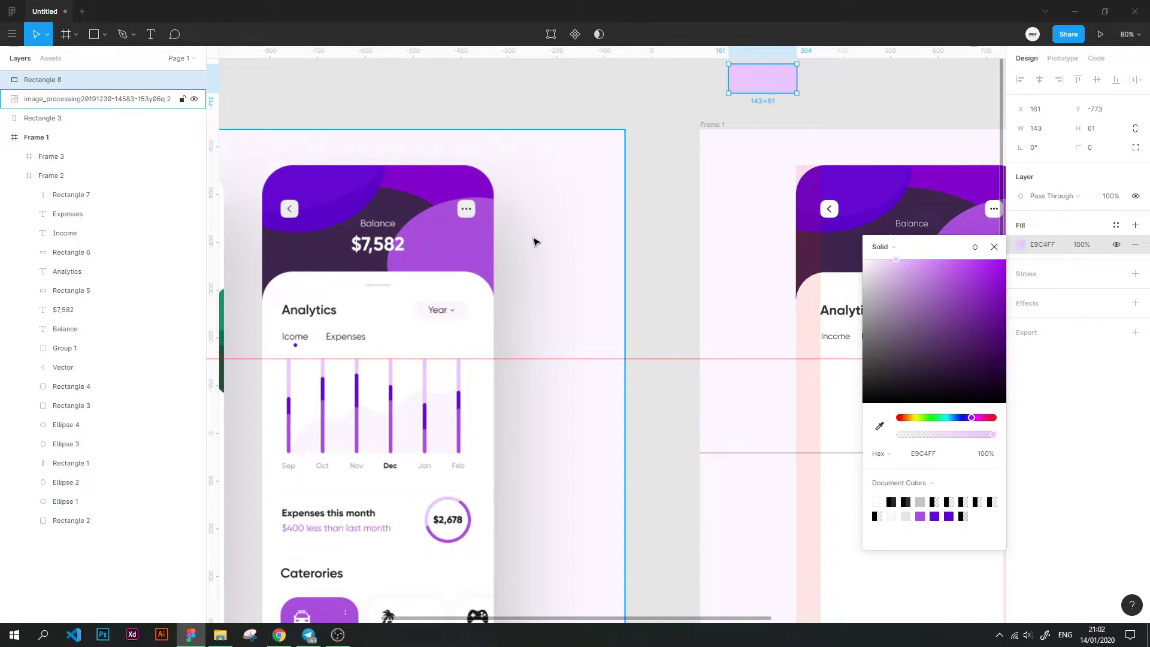
pyautogui.press('Escape')
pyautogui.click(1117, 225)
pyautogui.click(1129, 250)
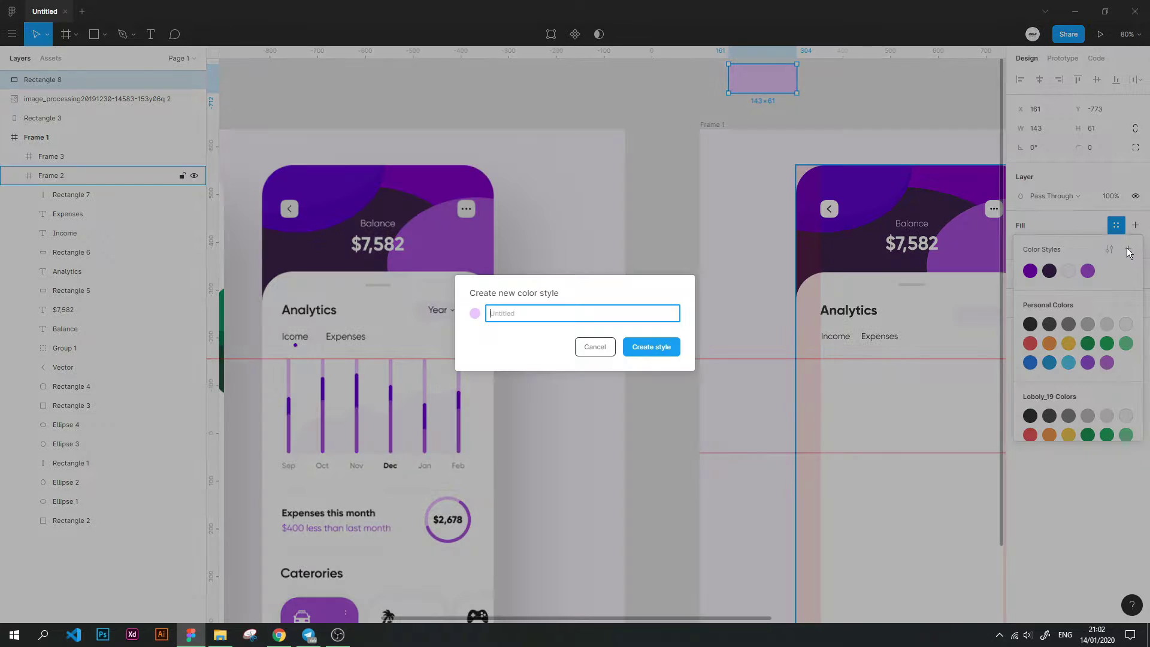
pyautogui.write('pink')
pyautogui.press('Return')
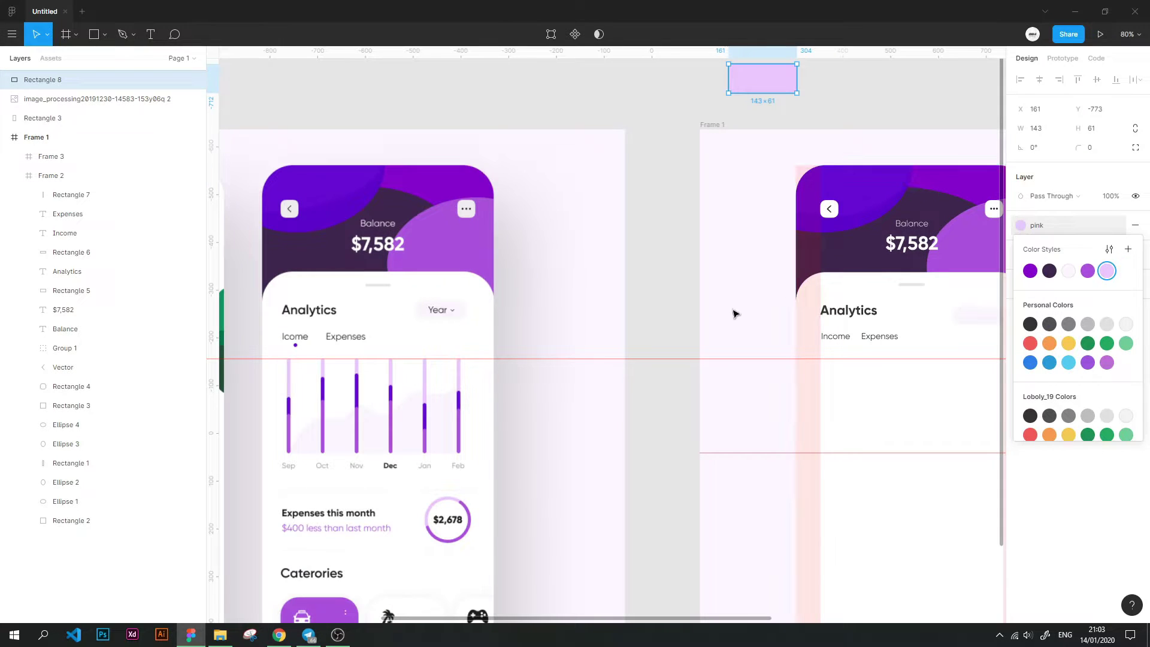
# Fill the first chart bar with the light pink style and stretch it to full chart height
pyautogui.doubleClick(840, 413)
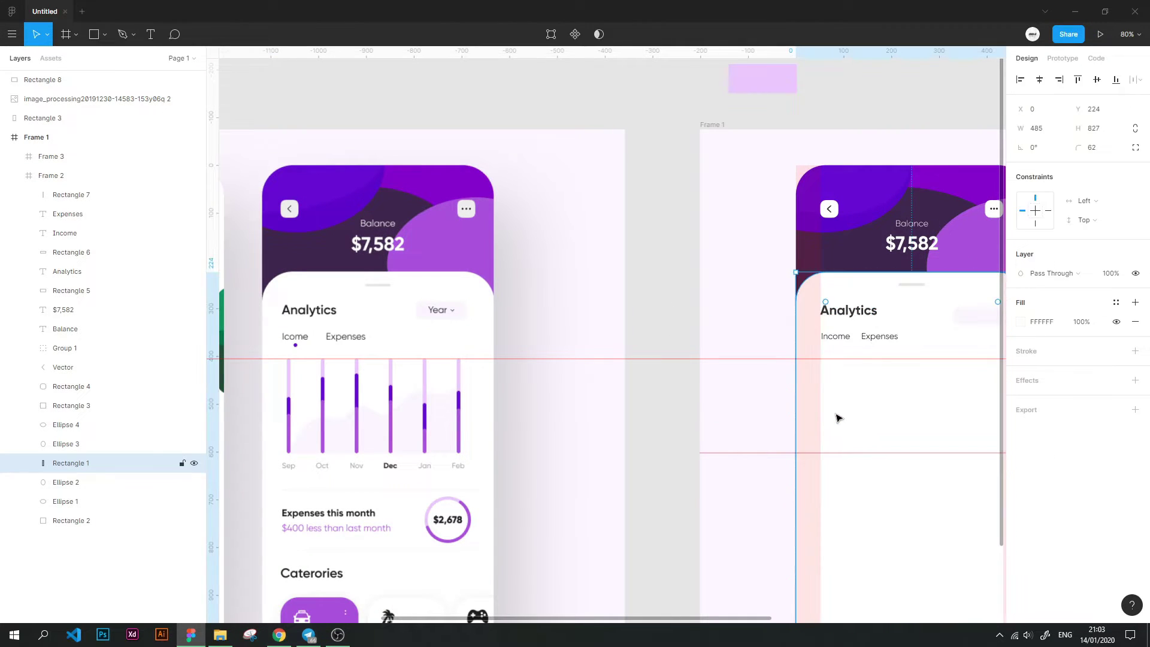
pyautogui.click(102, 194)
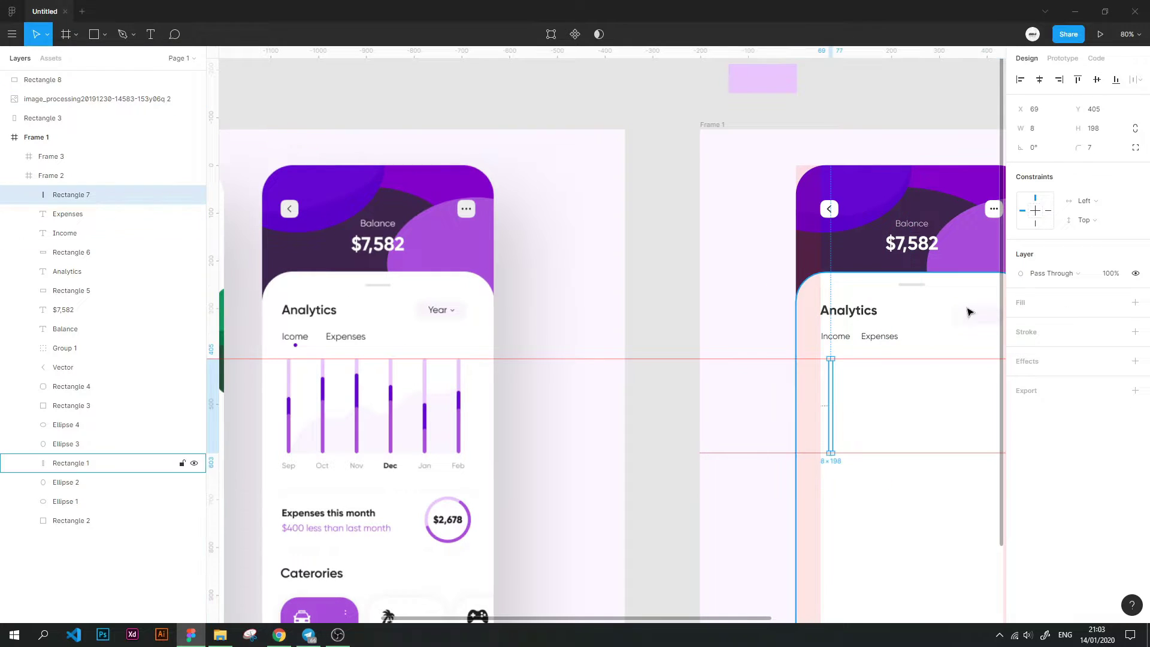
pyautogui.click(1021, 322)
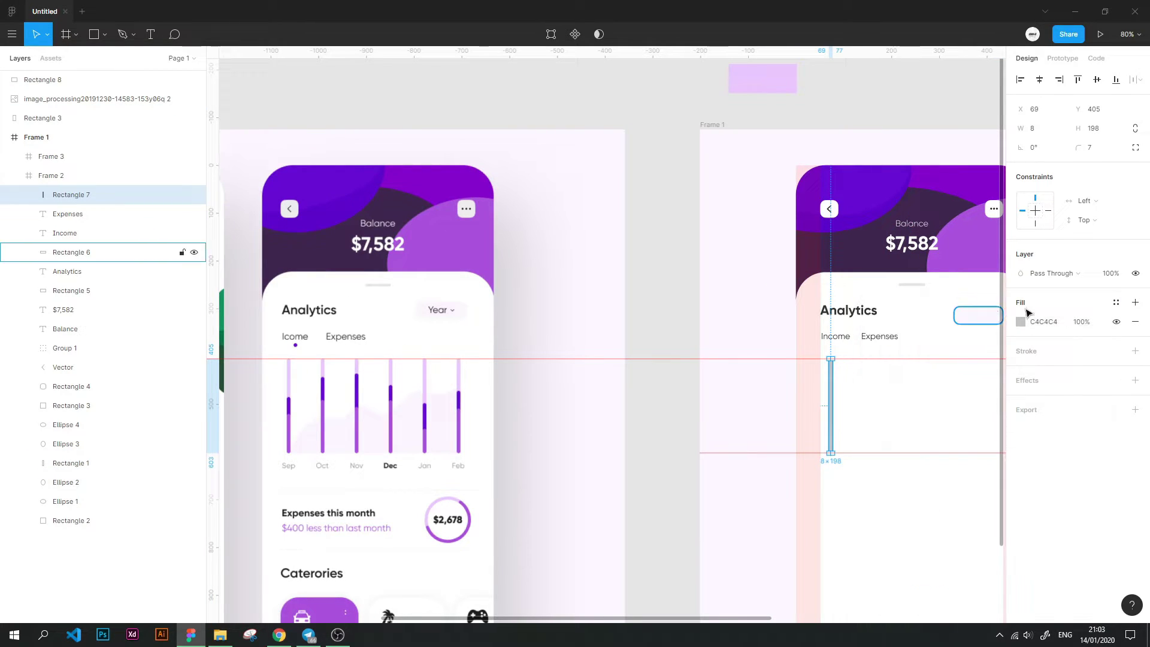
pyautogui.click(1116, 302)
pyautogui.click(1070, 354)
pyautogui.click(745, 308)
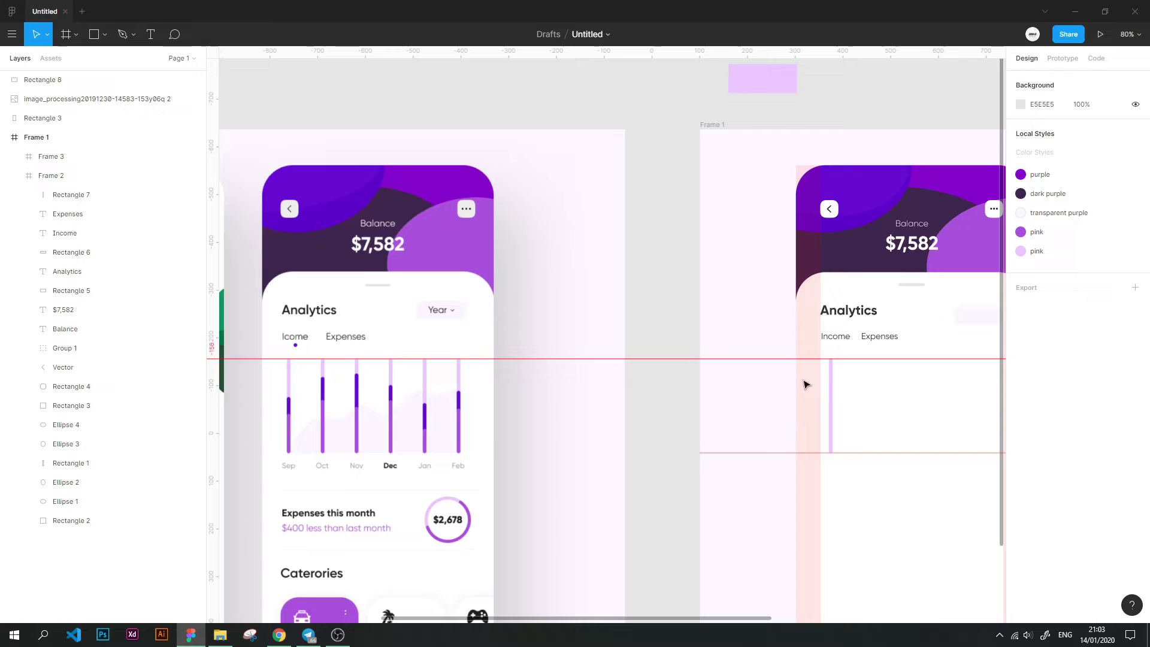
pyautogui.click(832, 406)
pyautogui.press('super+space')
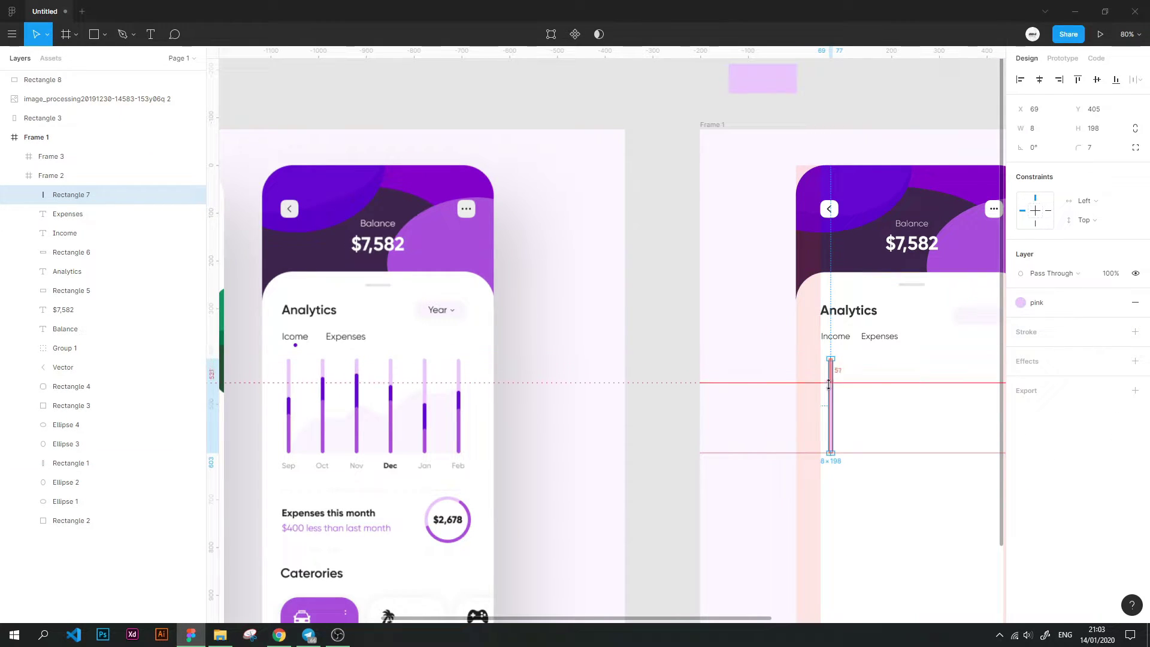
pyautogui.moveTo(830, 364); pyautogui.dragTo(831, 358)
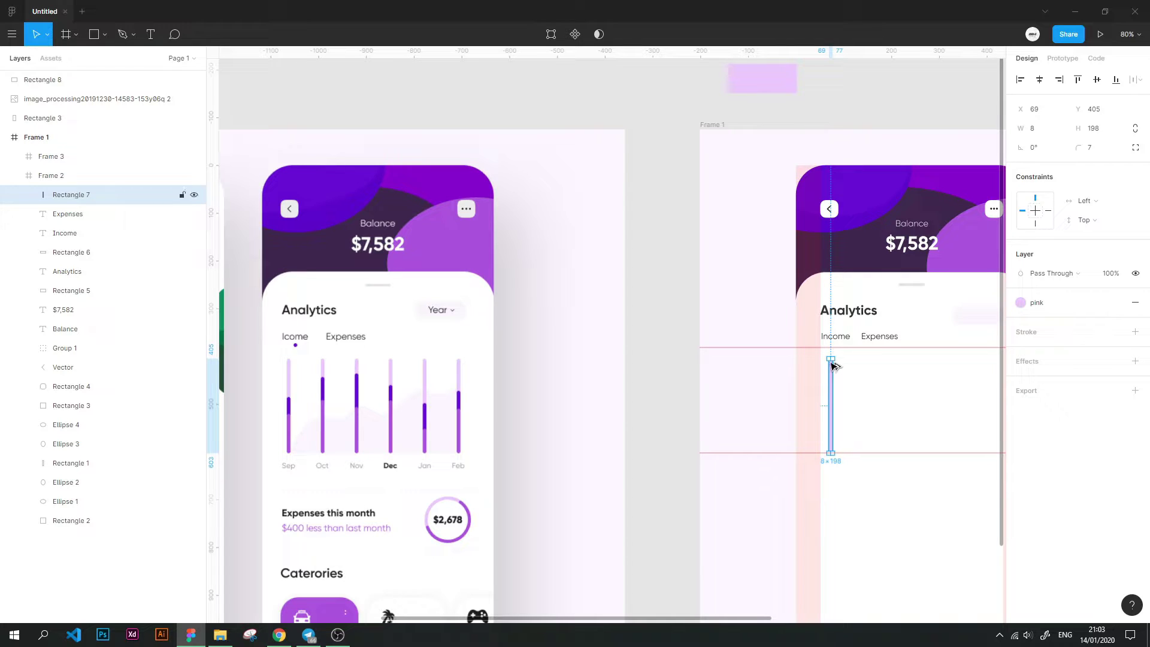
# Duplicate the bar and give the copy the dark purple style
pyautogui.hotkey('ctrl', 'd')
pyautogui.hotkey('ctrl', 'd')
pyautogui.click(82, 215)
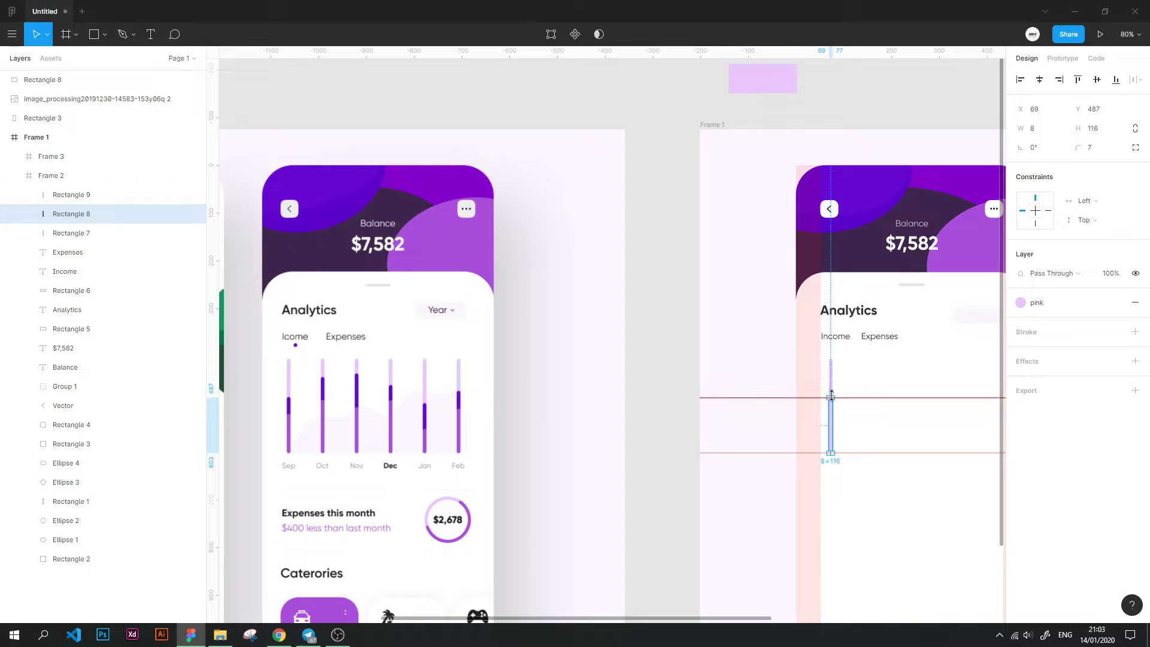
pyautogui.click(1019, 304)
pyautogui.click(1051, 347)
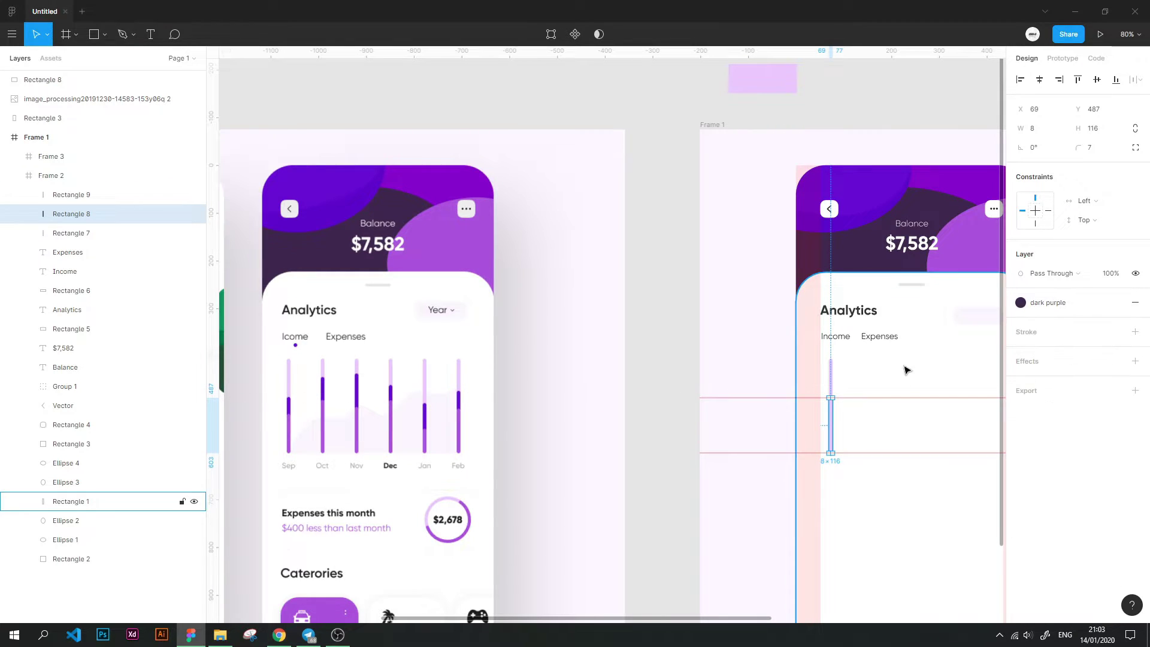
# Shorten another bar copy and give it the medium purple style
pyautogui.click(90, 195)
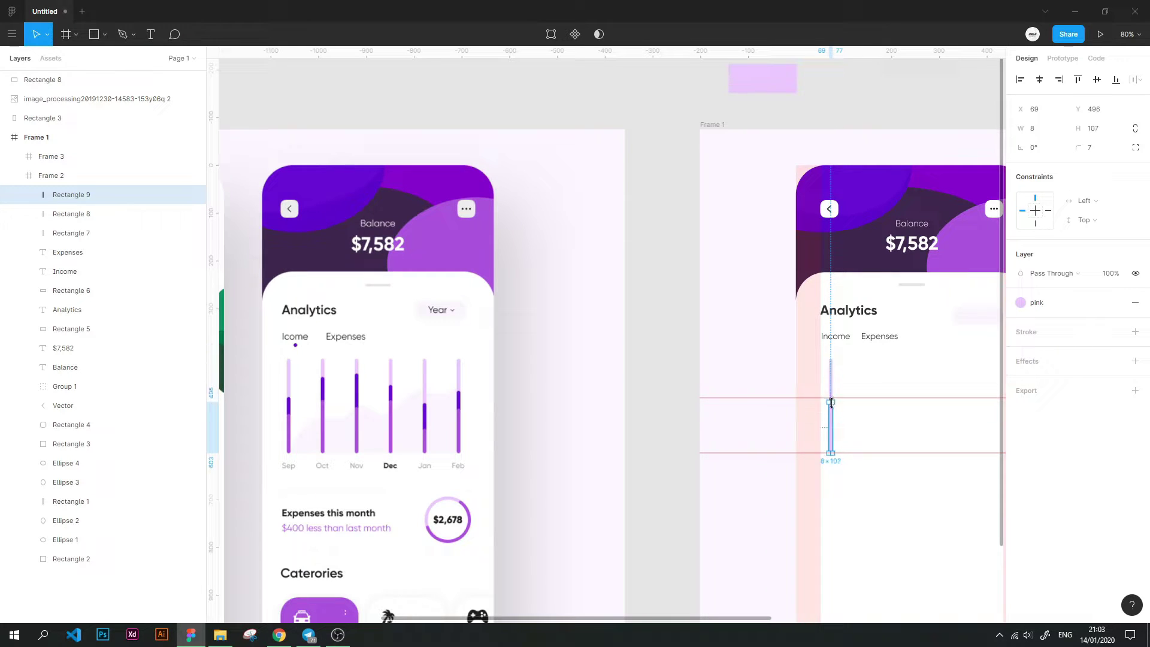
pyautogui.moveTo(831, 402)
pyautogui.mouseDown()
pyautogui.moveTo(869, 415)
pyautogui.moveTo(832, 416)
pyautogui.mouseUp()
pyautogui.click(1040, 303)
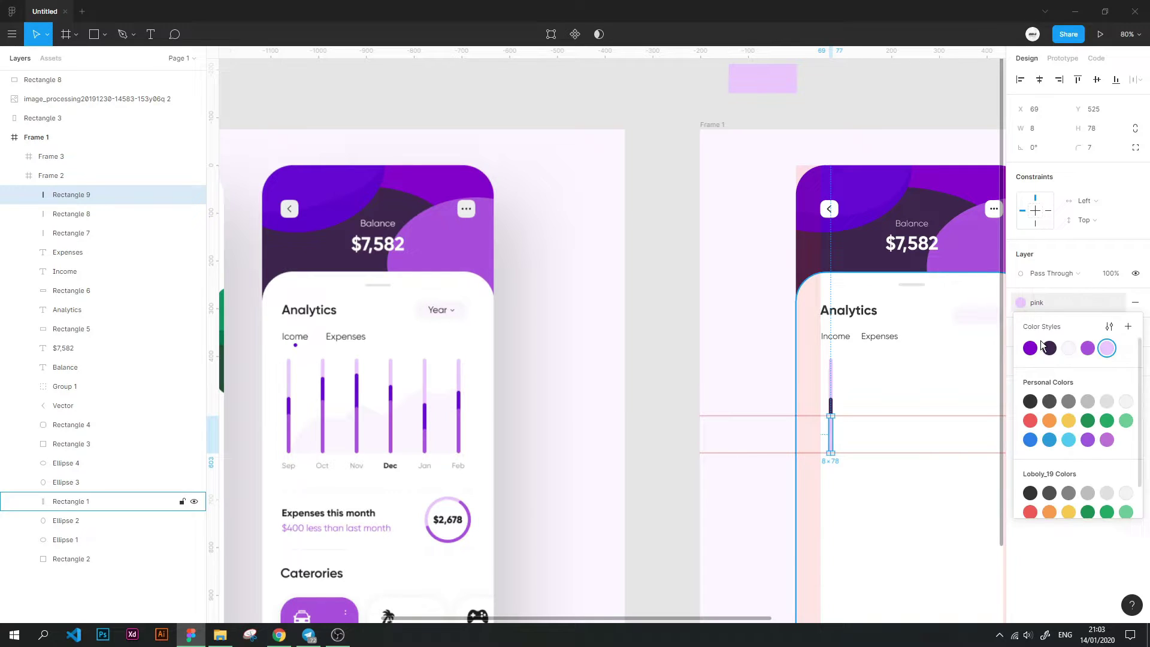
pyautogui.click(1052, 351)
pyautogui.click(1030, 302)
pyautogui.press('Escape')
pyautogui.click(689, 264)
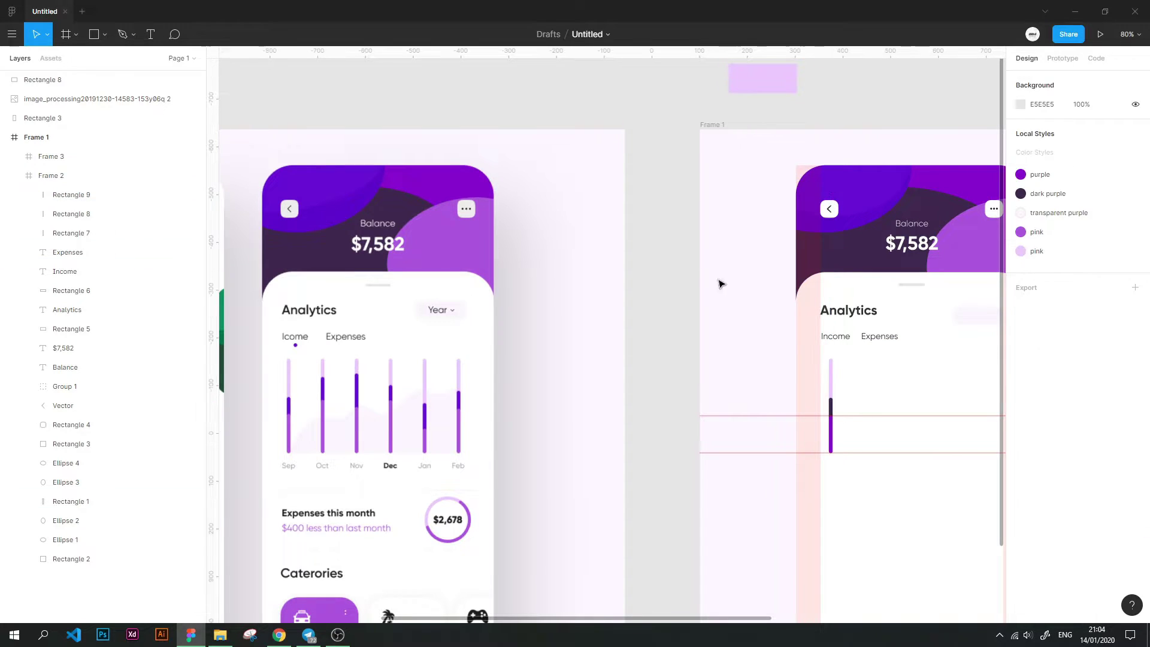
pyautogui.click(831, 434)
pyautogui.click(1040, 302)
pyautogui.press('Escape')
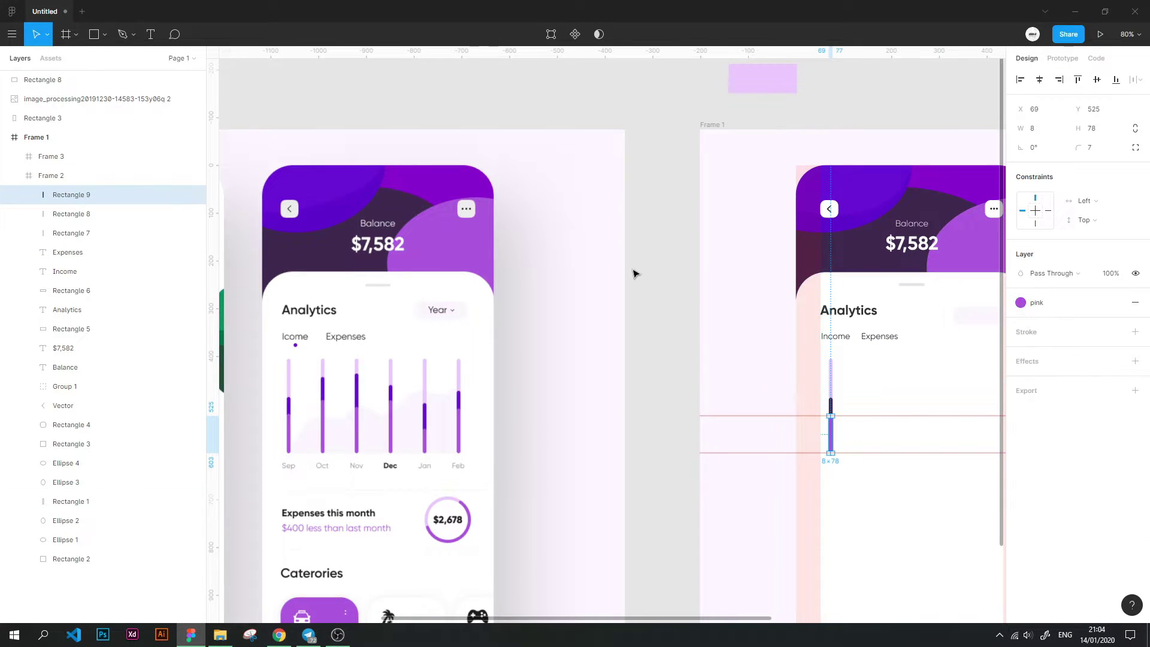
pyautogui.click(633, 281)
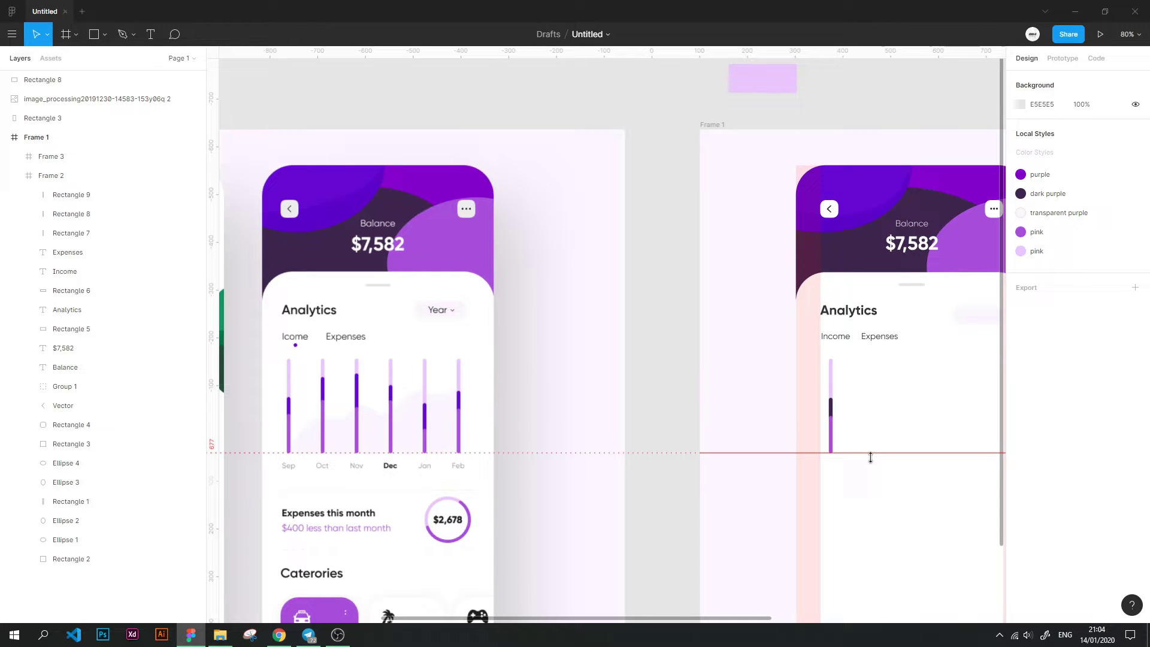
# Group the three stacked bar segments into Group 2, measuring 8 × 198
pyautogui.moveTo(756, 384); pyautogui.dragTo(706, 382)
pyautogui.click(781, 422)
pyautogui.click(78, 195)
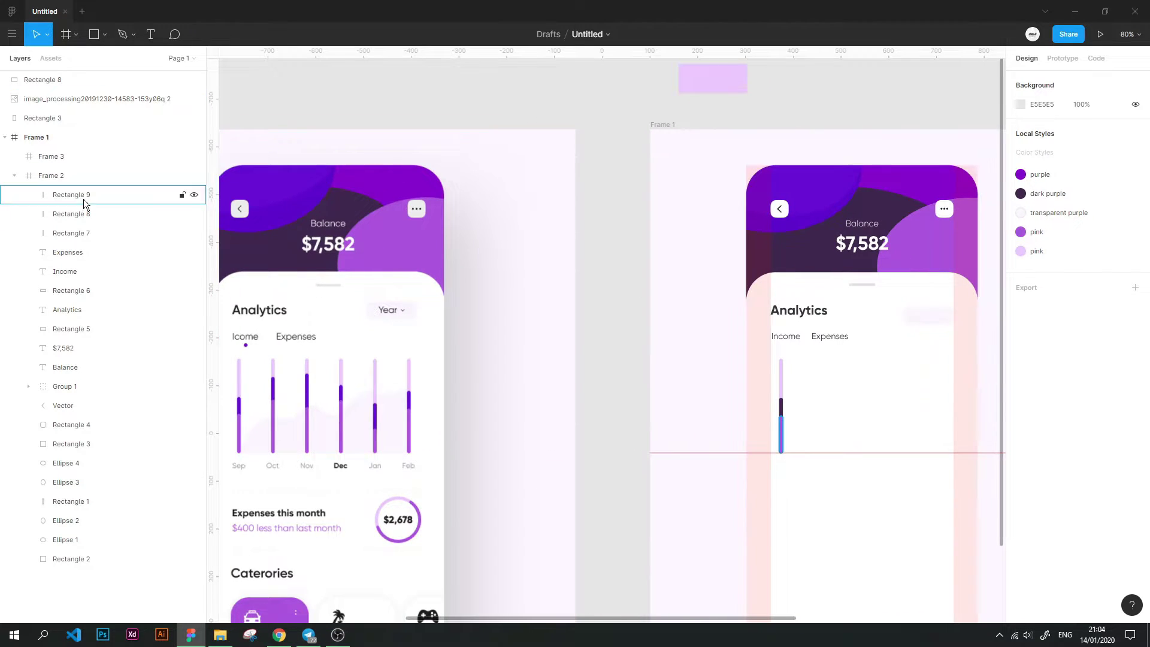
pyautogui.keyDown('shift'); pyautogui.click(75, 235); pyautogui.keyUp('shift')
pyautogui.keyDown('shift'); pyautogui.click(98, 254); pyautogui.keyUp('shift')
pyautogui.keyDown('shift'); pyautogui.click(81, 252); pyautogui.keyUp('shift')
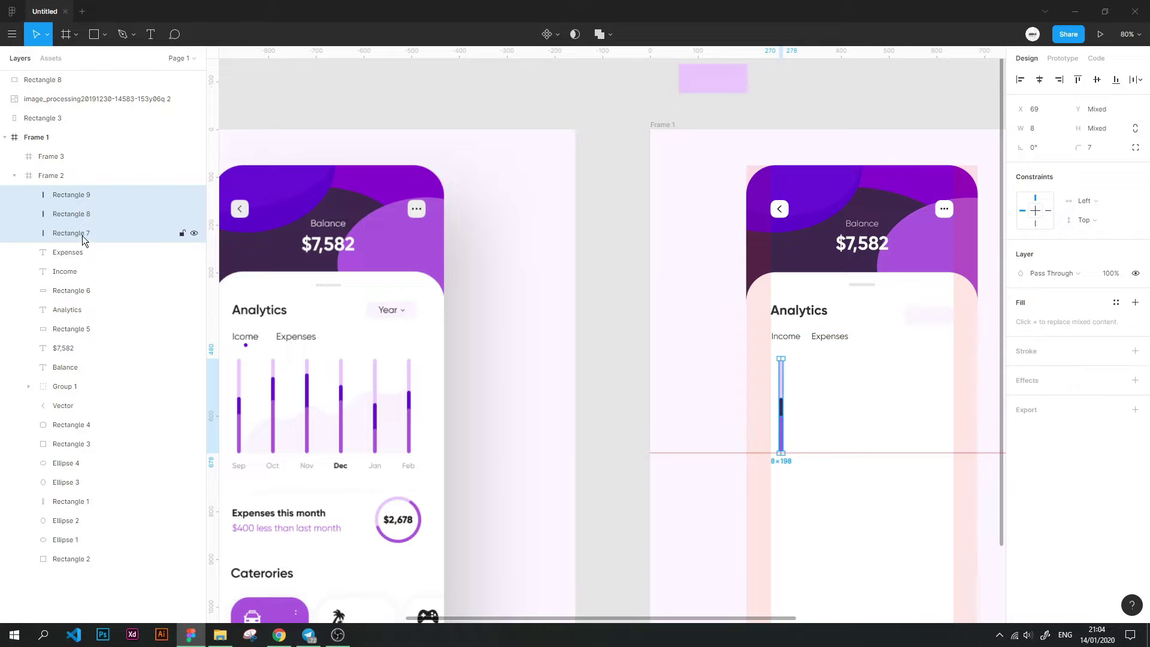
pyautogui.hotkey('ctrl', 'g')
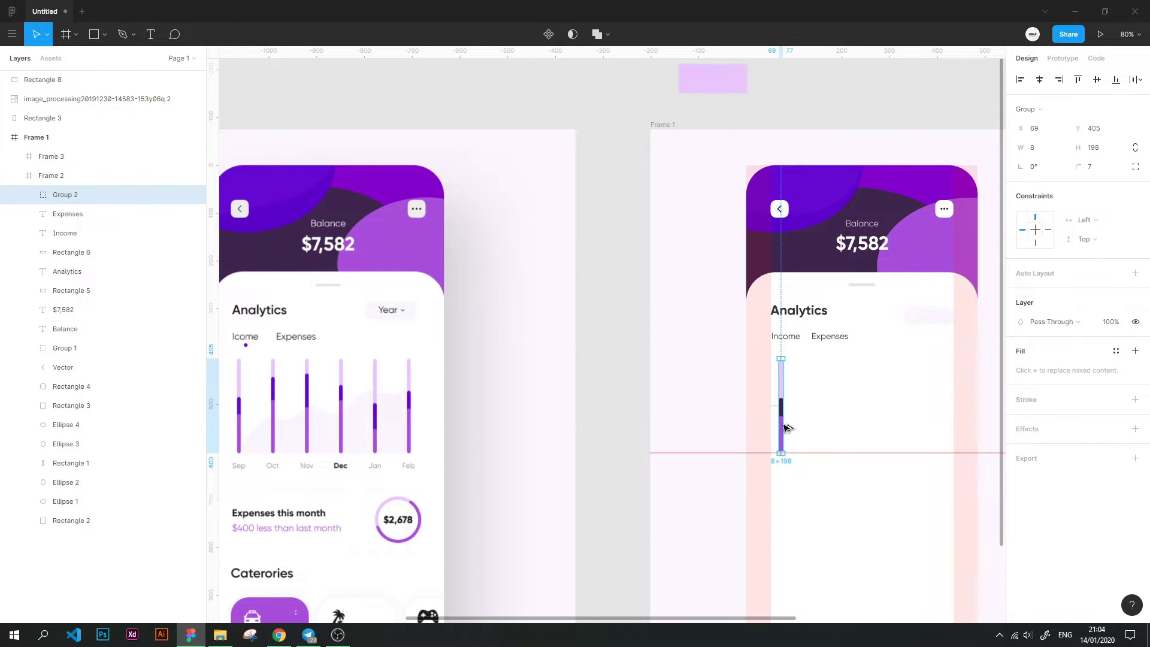
# Add the last bar copy and distribute the six bar groups evenly across the chart
pyautogui.moveTo(787, 427)
pyautogui.mouseDown()
pyautogui.moveTo(946, 439)
pyautogui.moveTo(810, 426)
pyautogui.mouseUp()
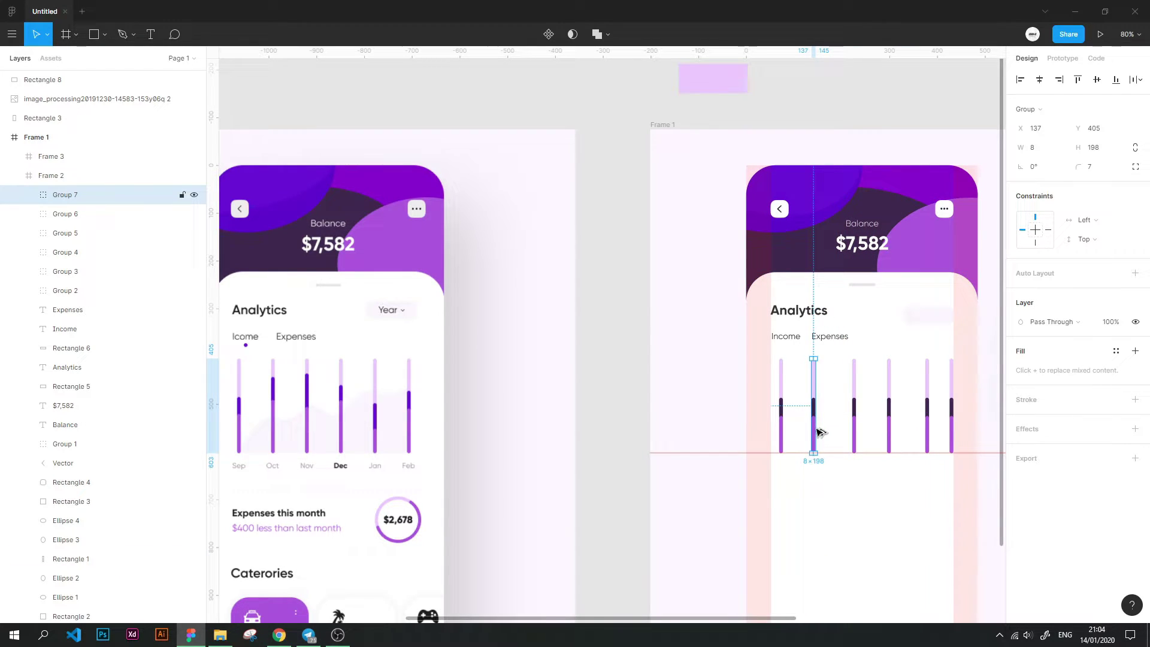
pyautogui.keyDown('shift'); pyautogui.click(67, 291); pyautogui.keyUp('shift')
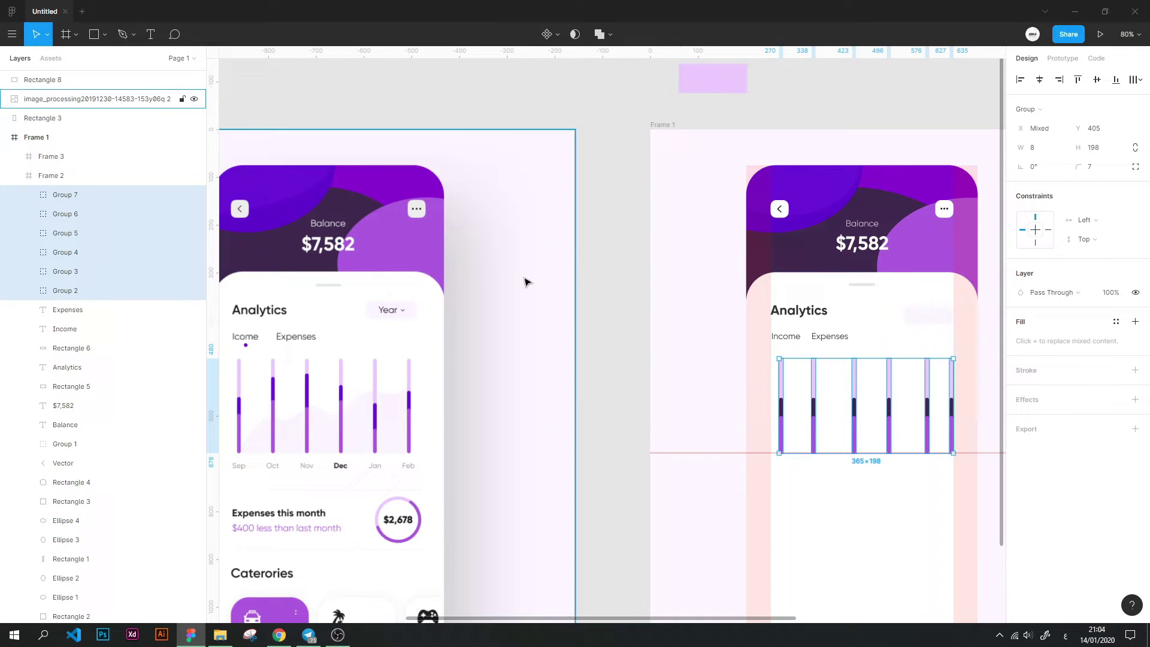
pyautogui.click(1140, 79)
pyautogui.click(1072, 116)
pyautogui.click(809, 386)
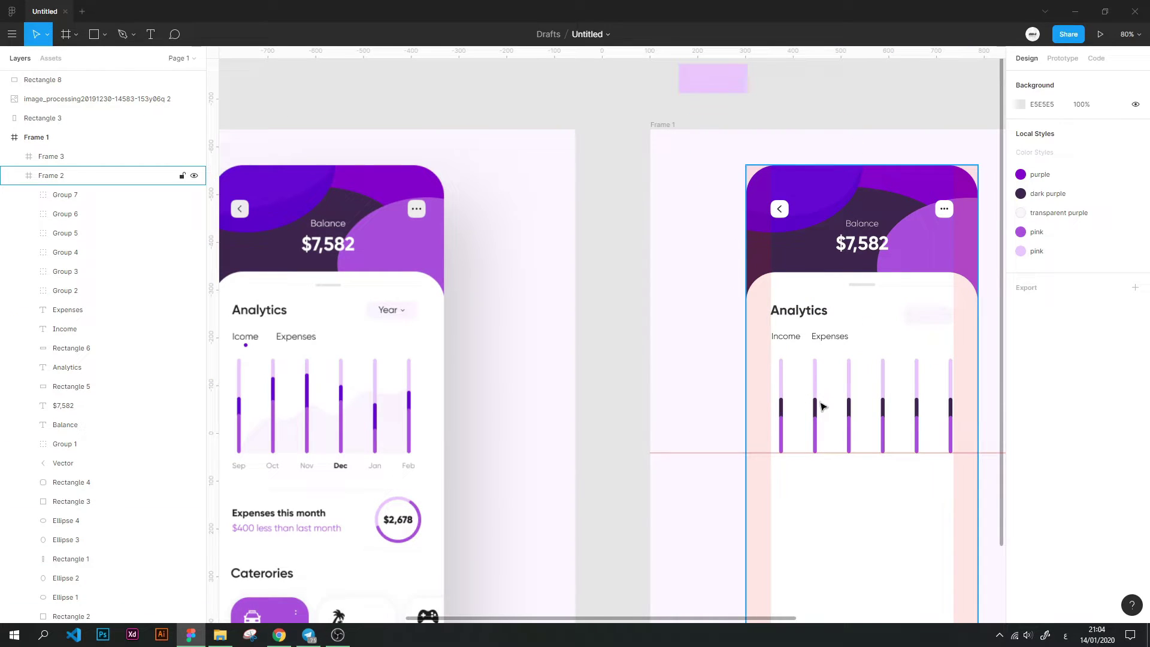
# Apply the purple colour style to all six bars' middle segments
pyautogui.click(819, 409)
pyautogui.doubleClick(816, 413)
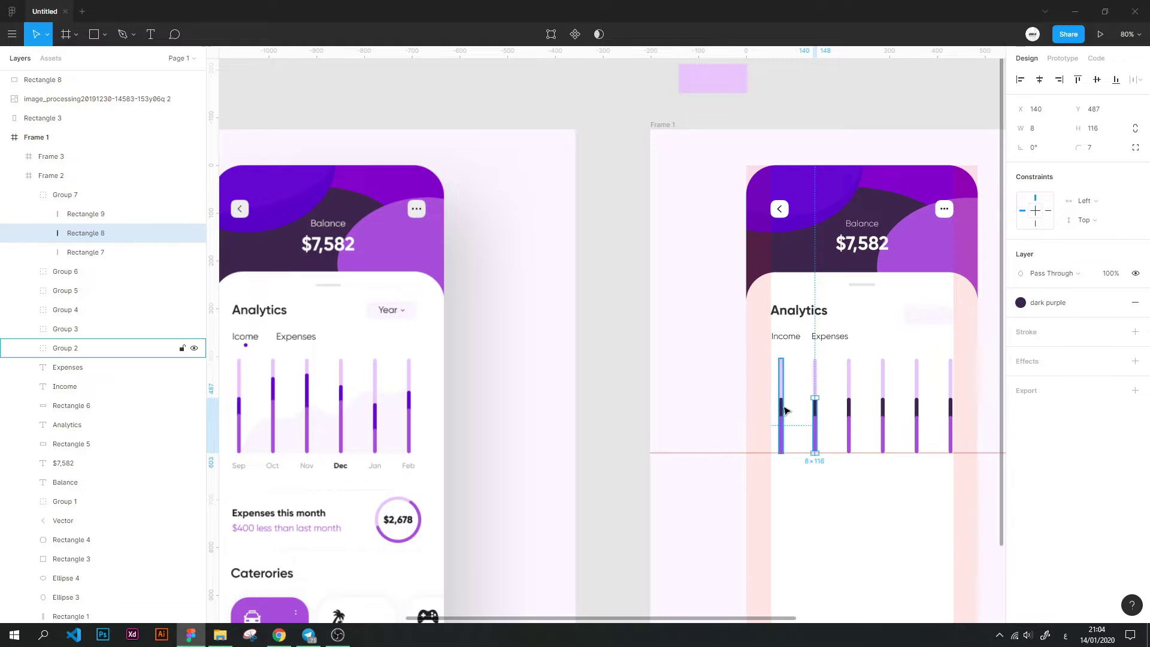
pyautogui.keyDown('shift'); pyautogui.click(782, 410); pyautogui.keyUp('shift')
pyautogui.keyDown('shift'); pyautogui.click(850, 412); pyautogui.keyUp('shift')
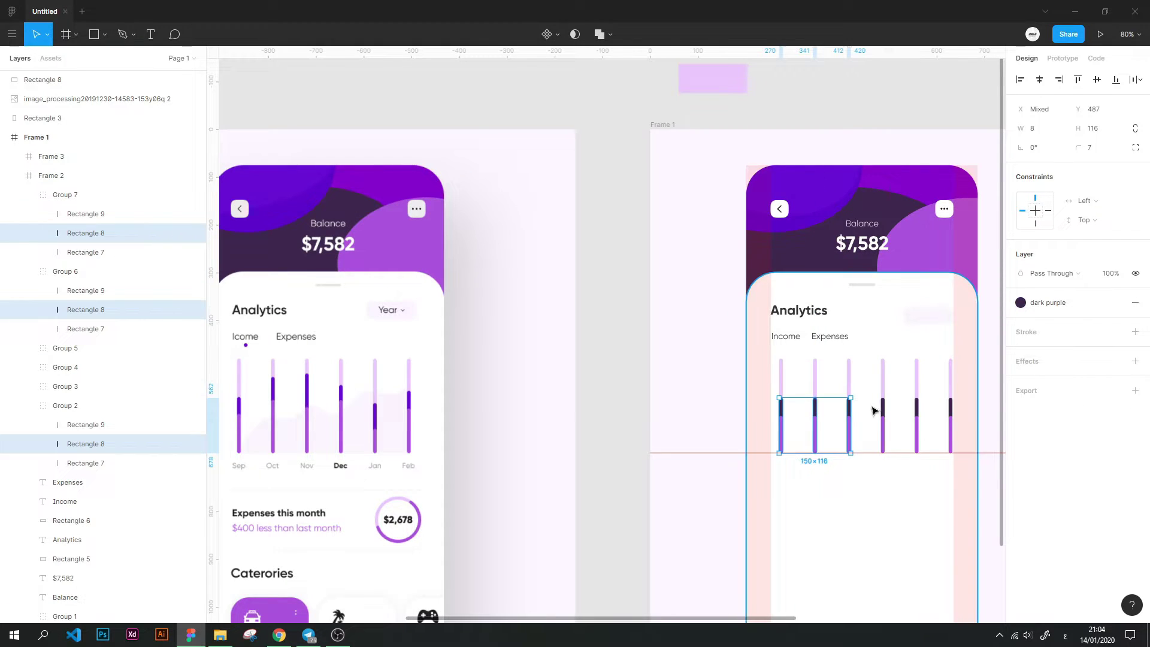
pyautogui.keyDown('shift'); pyautogui.click(917, 410); pyautogui.keyUp('shift')
pyautogui.keyDown('shift'); pyautogui.click(952, 409); pyautogui.keyUp('shift')
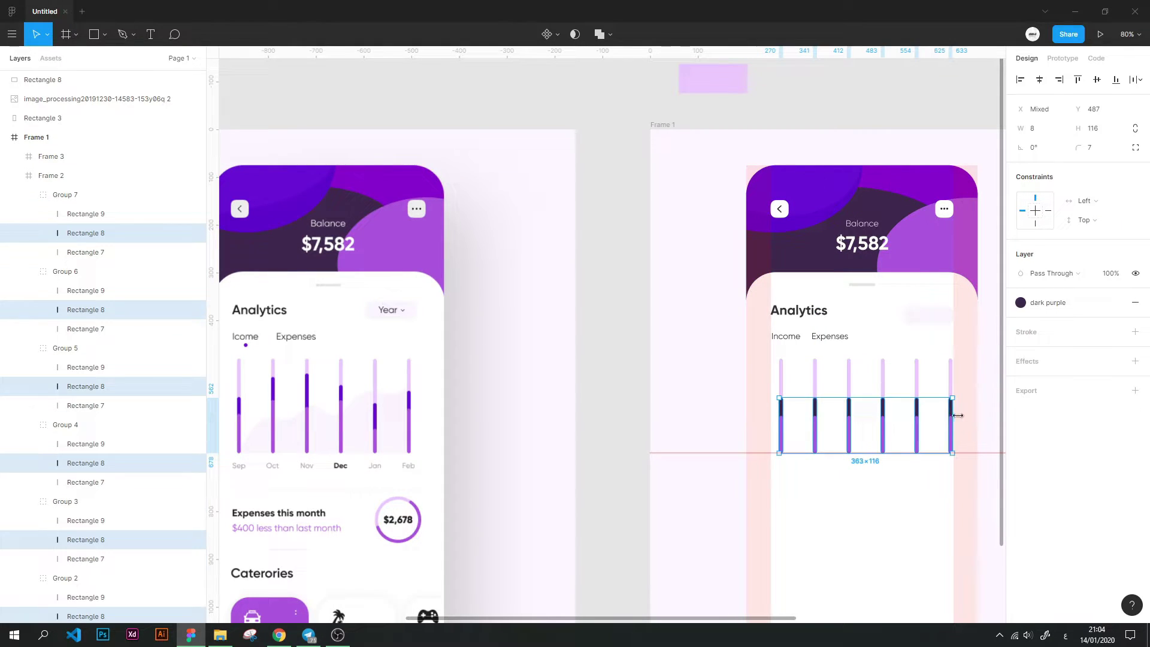
pyautogui.click(1020, 303)
pyautogui.click(1033, 353)
pyautogui.click(617, 298)
# Bring the reference chart into view, reselect the six middle segments and detach their purple style
pyautogui.scroll(3, 833, 407)
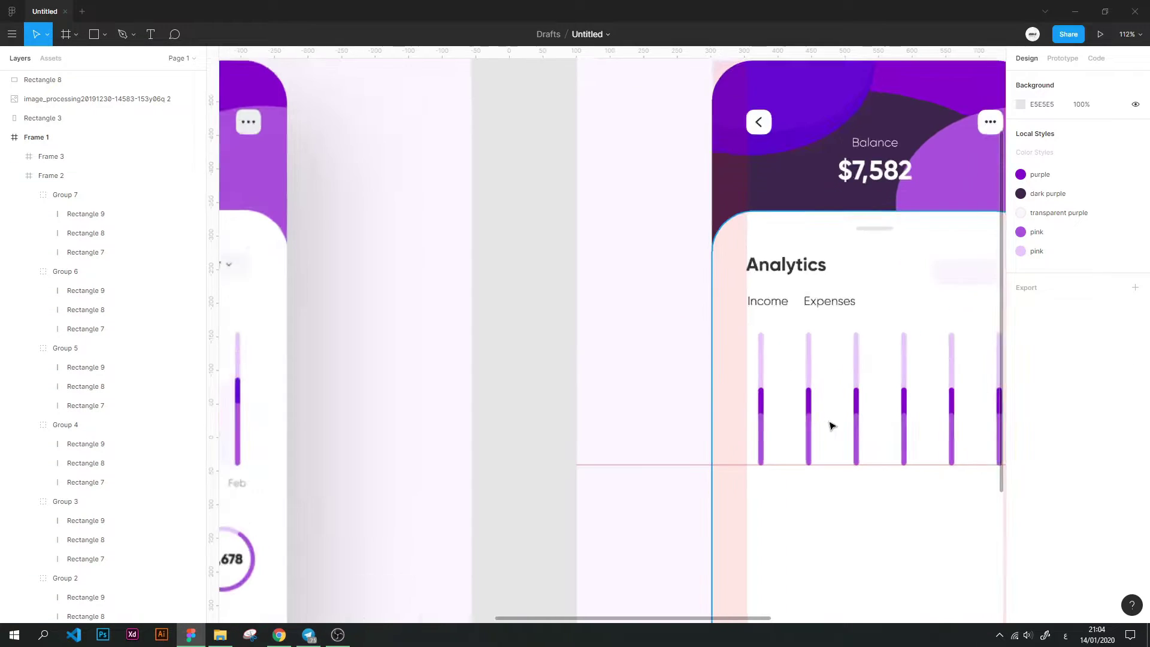
pyautogui.hscroll(-5, 890, 286)
pyautogui.moveTo(890, 286); pyautogui.dragTo(824, 424)
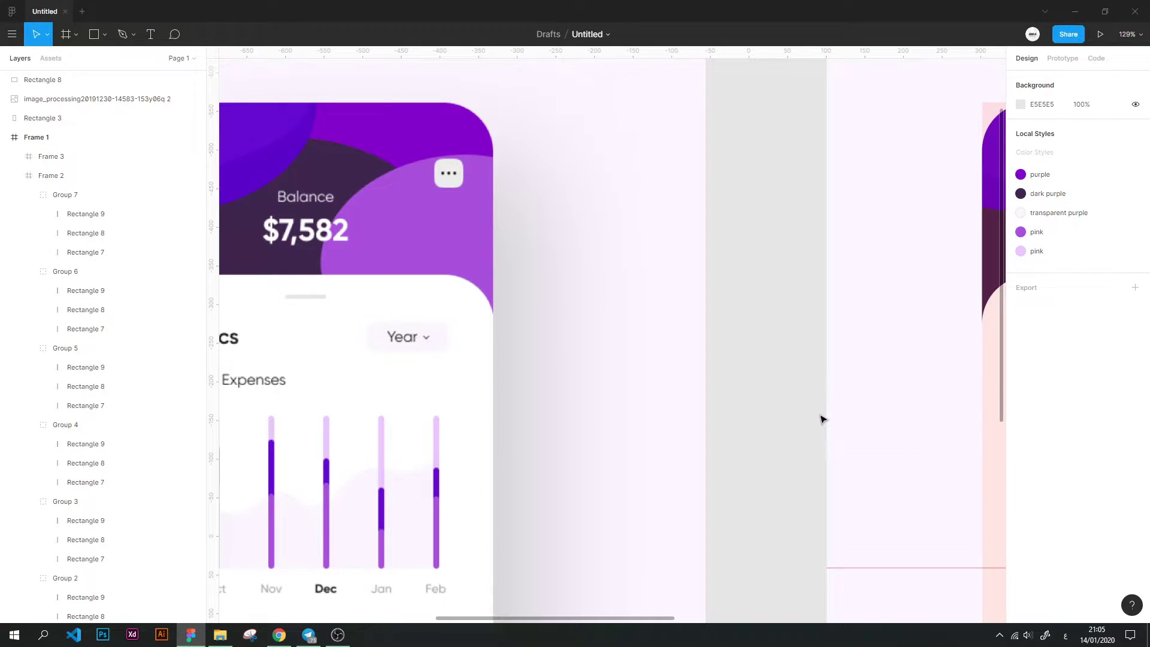
pyautogui.scroll(-3, 822, 419)
pyautogui.hotkey('ctrl', 'z')
pyautogui.click(1128, 302)
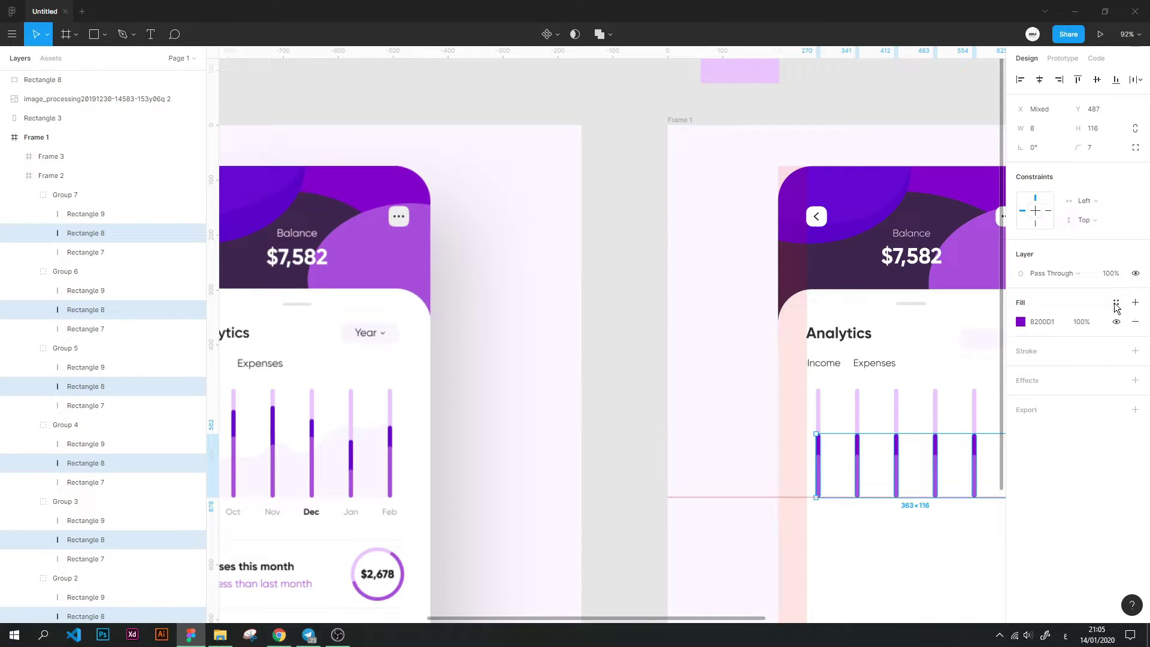
# Eyedrop 6306D9 from the reference chart bar into the middle segments' fill
pyautogui.click(1026, 323)
pyautogui.click(880, 490)
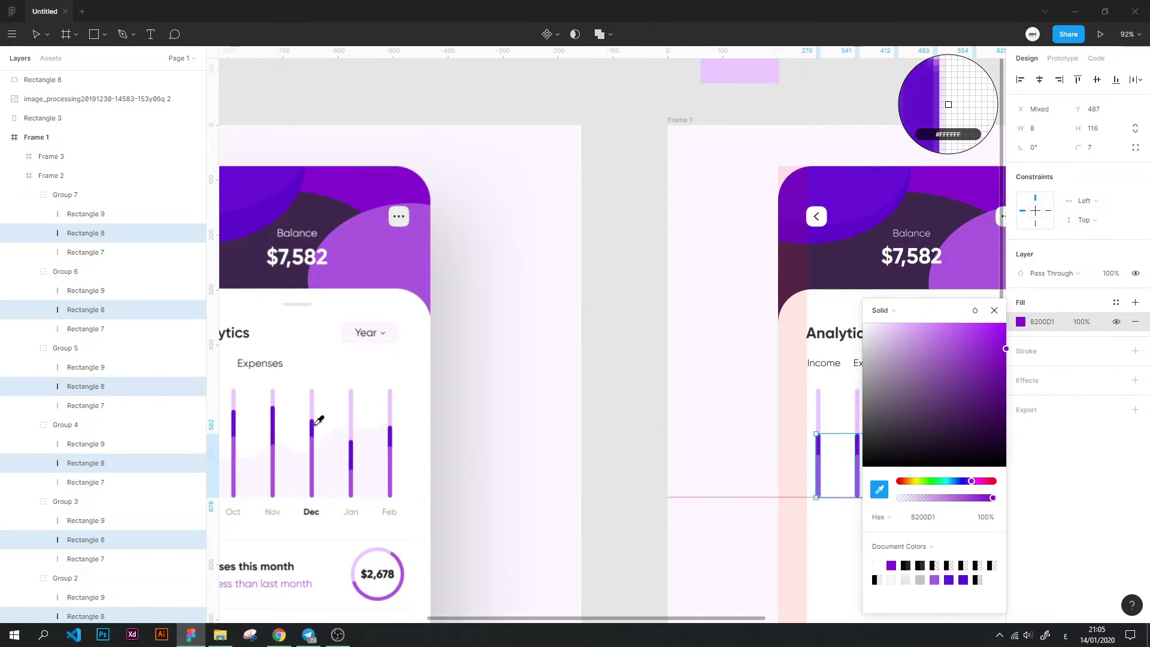
pyautogui.click(311, 424)
pyautogui.click(694, 403)
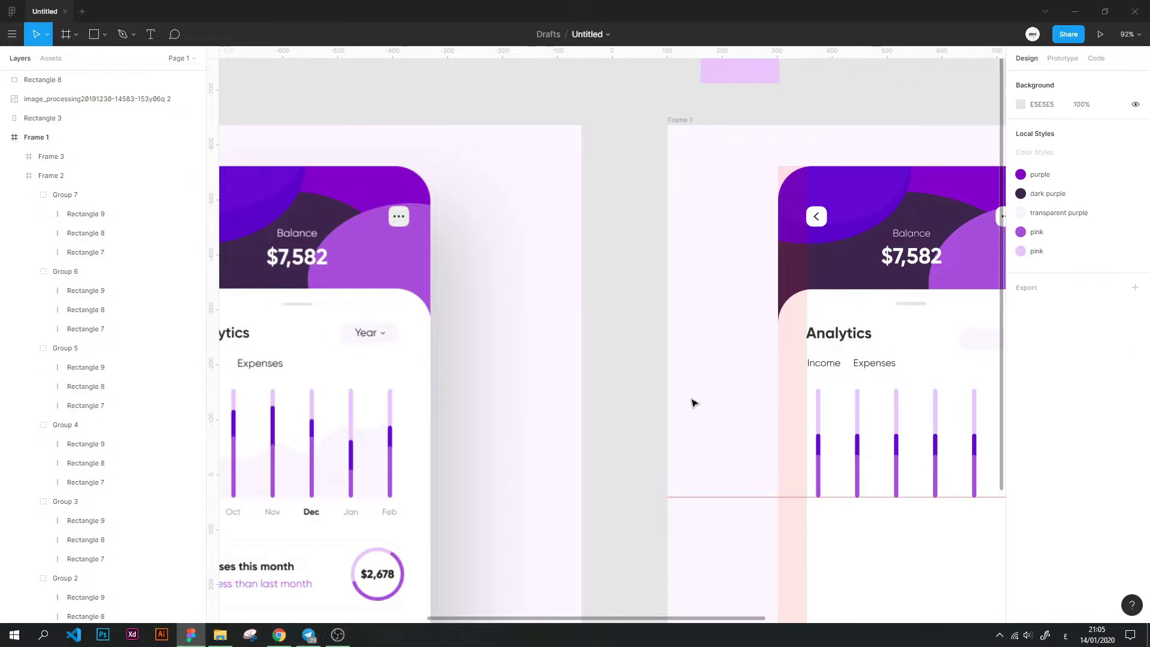
# Reselect the recoloured segments, then pick out the second bar's middle and lower segments
pyautogui.hotkey('ctrl', 'z')
pyautogui.scroll(-2, 869, 437)
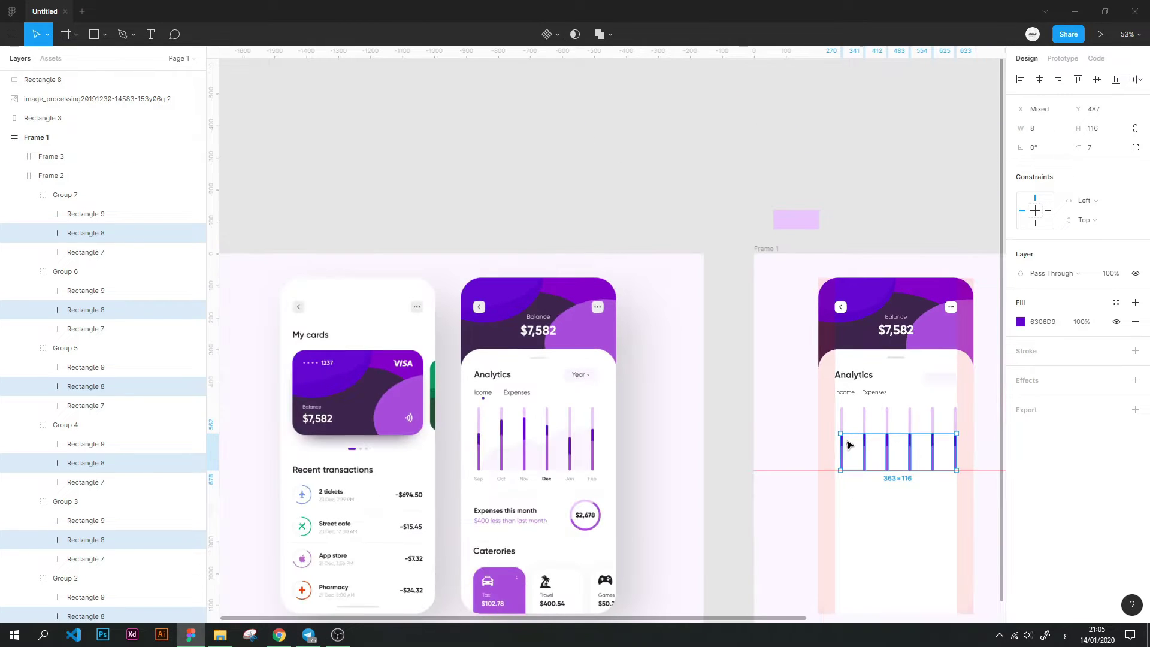
pyautogui.click(872, 440)
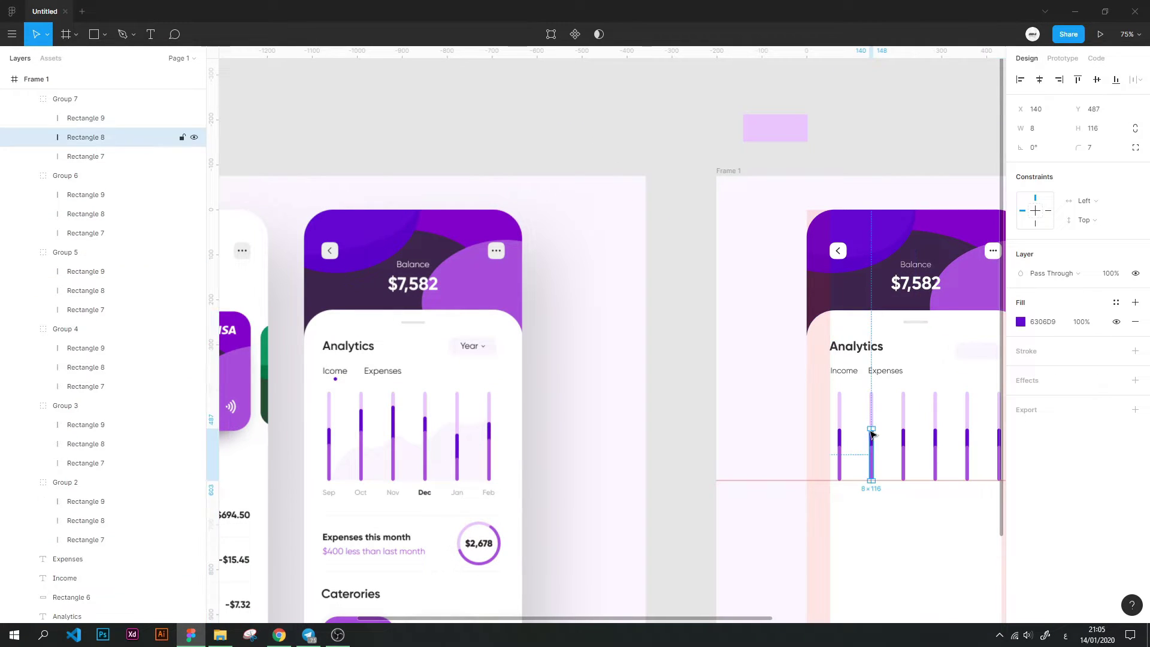
pyautogui.click(895, 437)
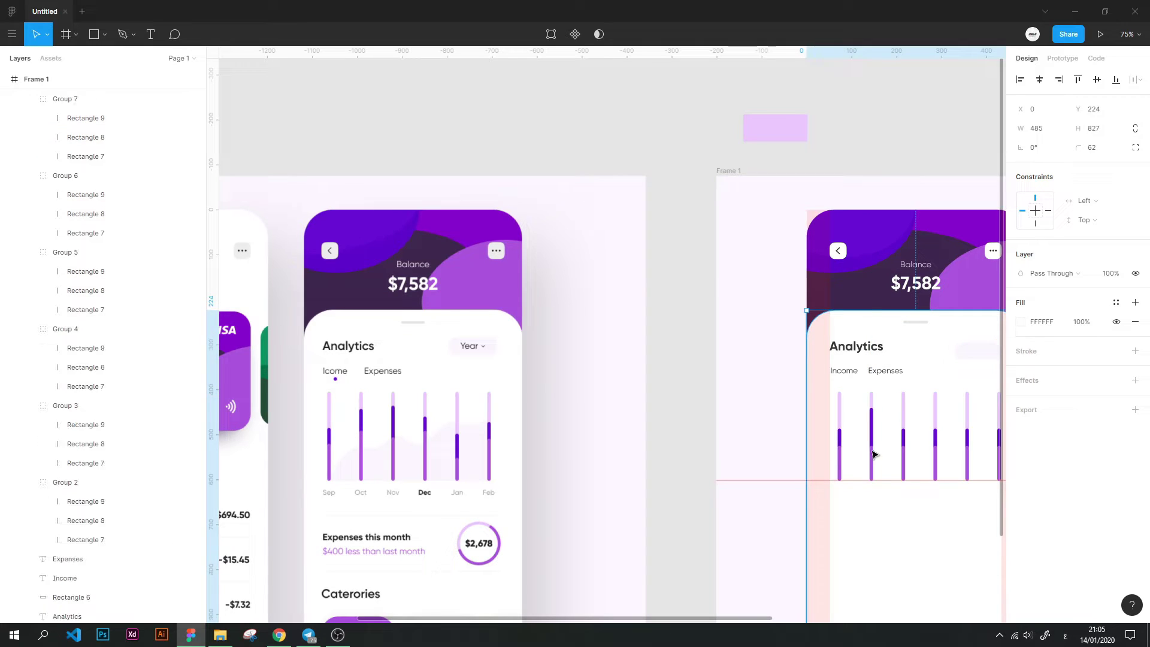
# Check the second and third bars' segments and lower the fourth bar's middle segment
pyautogui.click(872, 444)
pyautogui.click(903, 440)
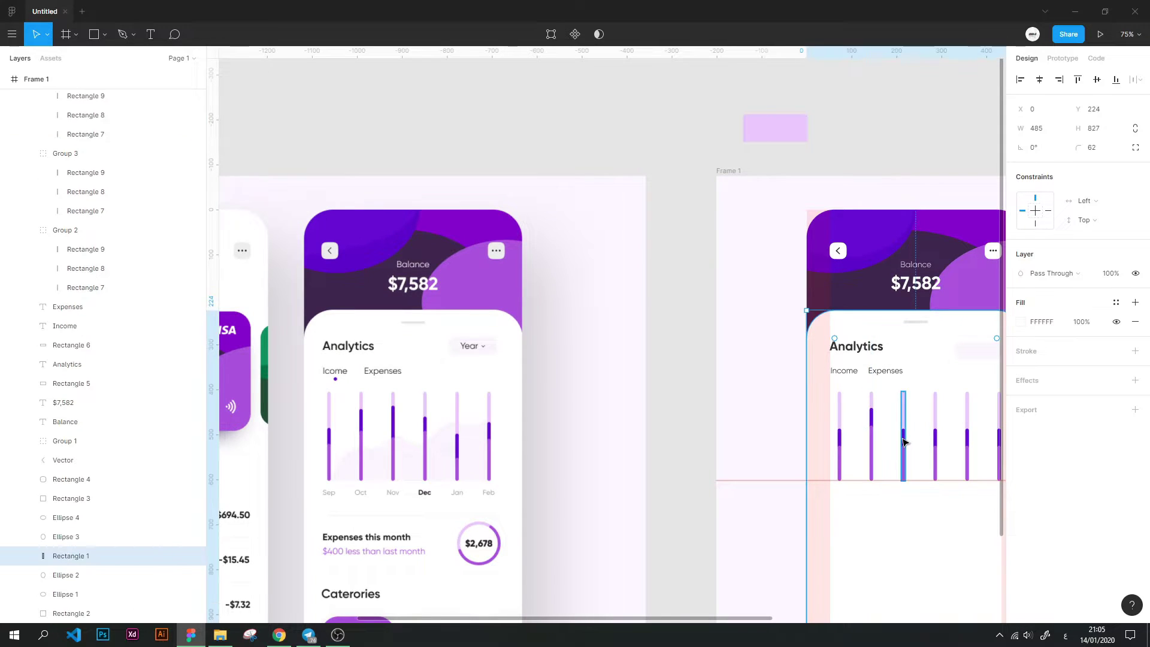
pyautogui.click(905, 455)
pyautogui.click(916, 439)
pyautogui.hscroll(2, 906, 443)
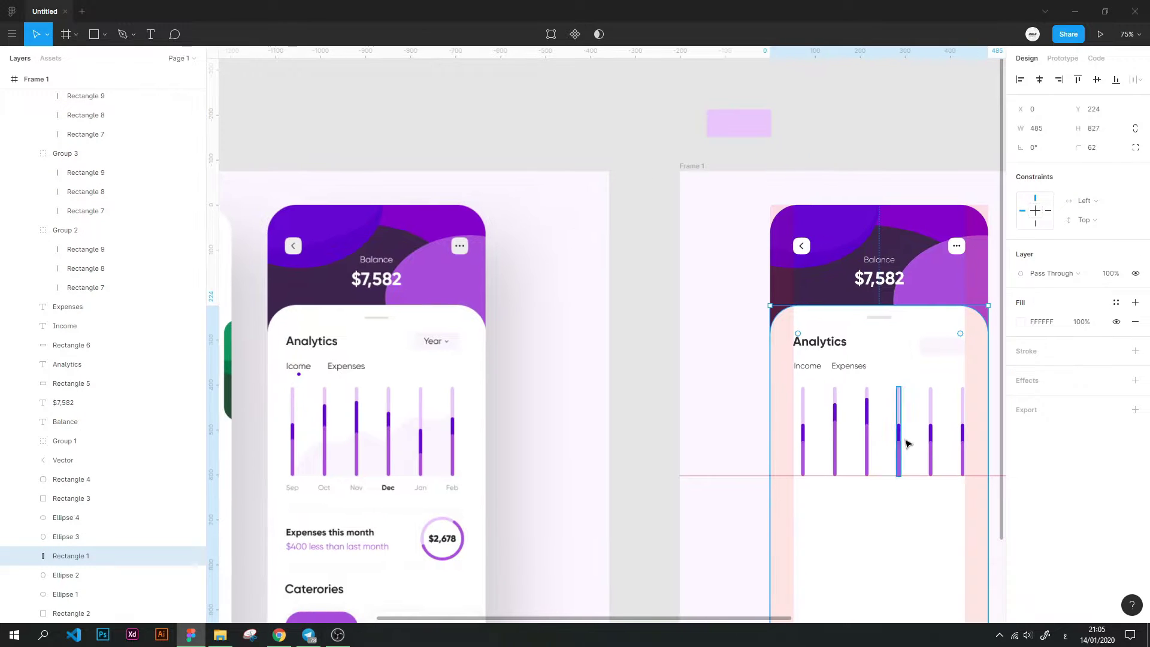
pyautogui.click(899, 435)
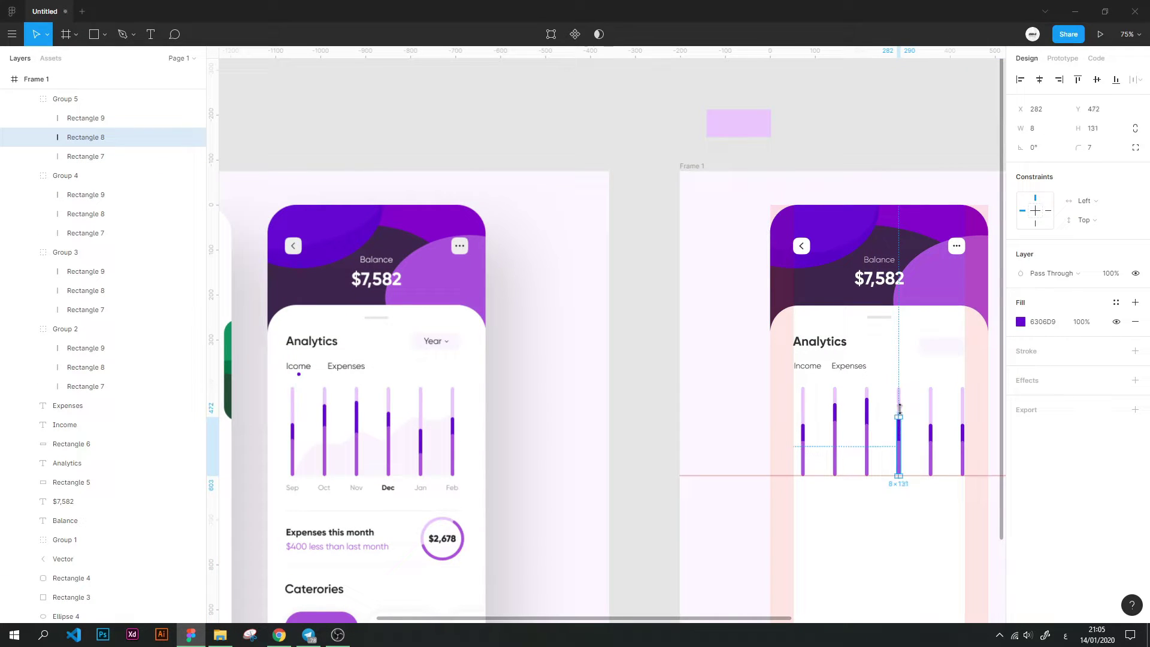
pyautogui.moveTo(896, 411); pyautogui.dragTo(897, 414)
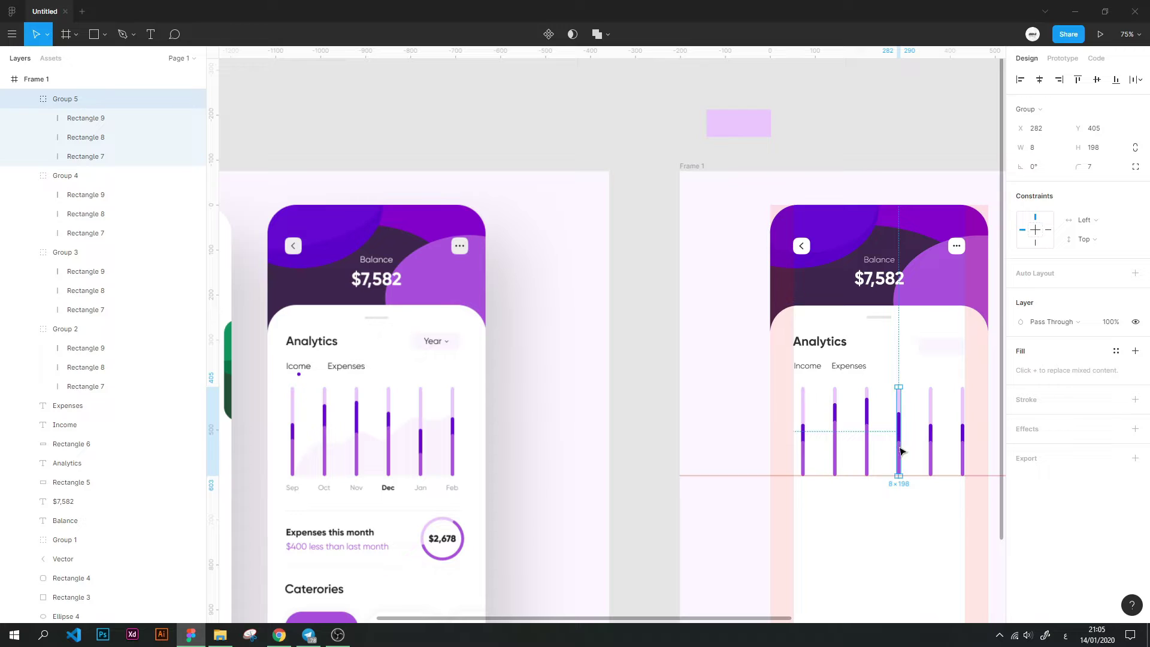
pyautogui.click(902, 450)
pyautogui.click(922, 421)
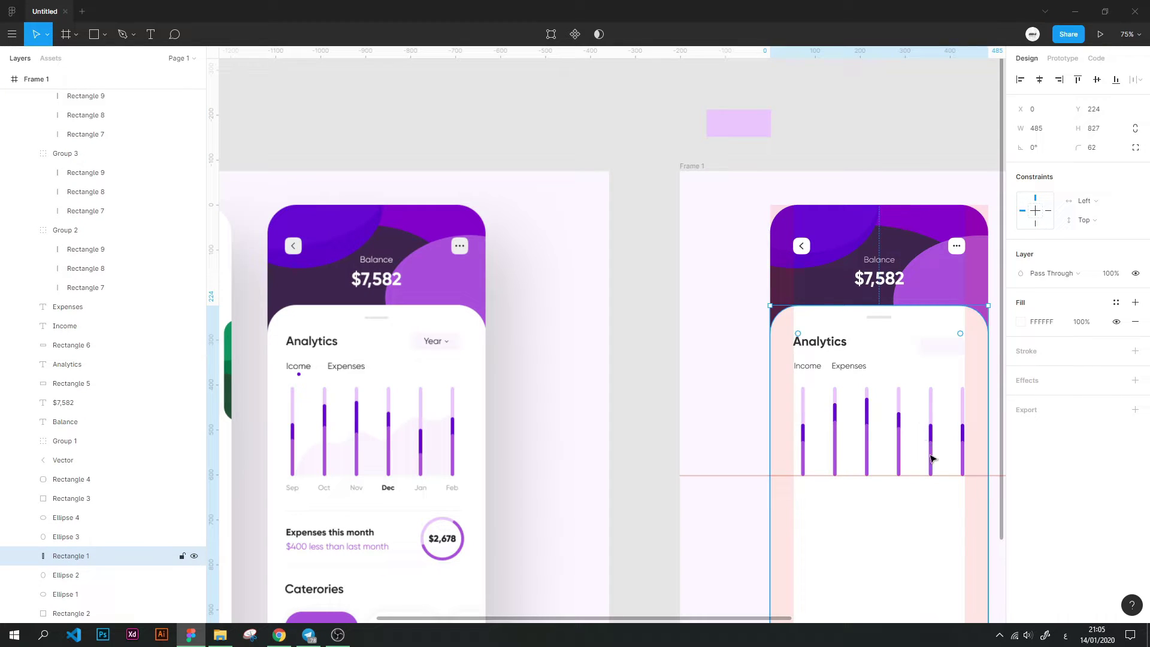
# Make the fifth bar's middle segment 151 tall and its pink lower segment 49
pyautogui.click(932, 433)
pyautogui.doubleClick(932, 427)
pyautogui.moveTo(933, 424)
pyautogui.mouseDown()
pyautogui.moveTo(932, 410)
pyautogui.moveTo(928, 453)
pyautogui.mouseUp()
pyautogui.click(929, 442)
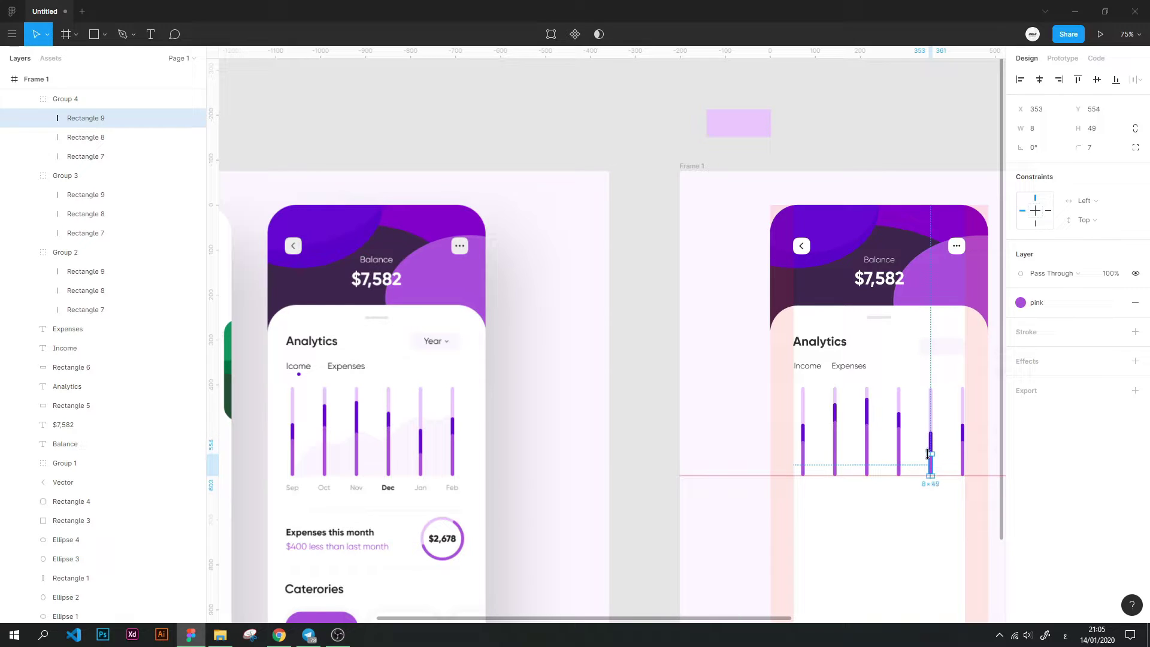
# Select the sixth bar's middle and lower segments, then exit shape editing and deselect
pyautogui.click(964, 431)
pyautogui.doubleClick(963, 426)
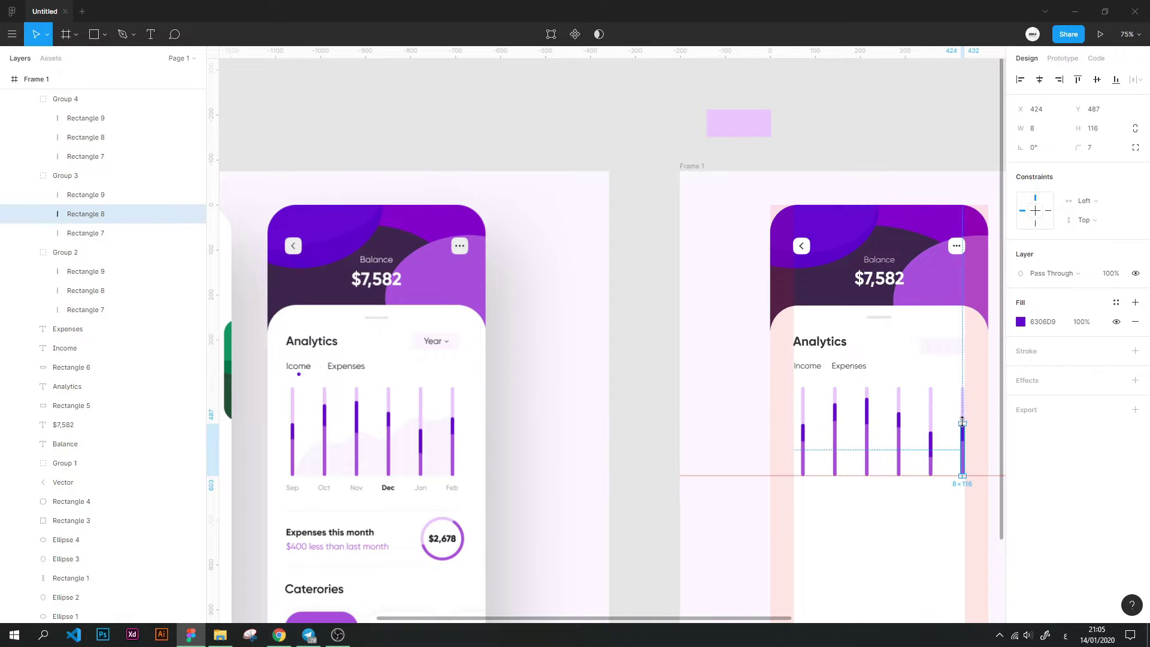
pyautogui.doubleClick(963, 443)
pyautogui.press('Escape')
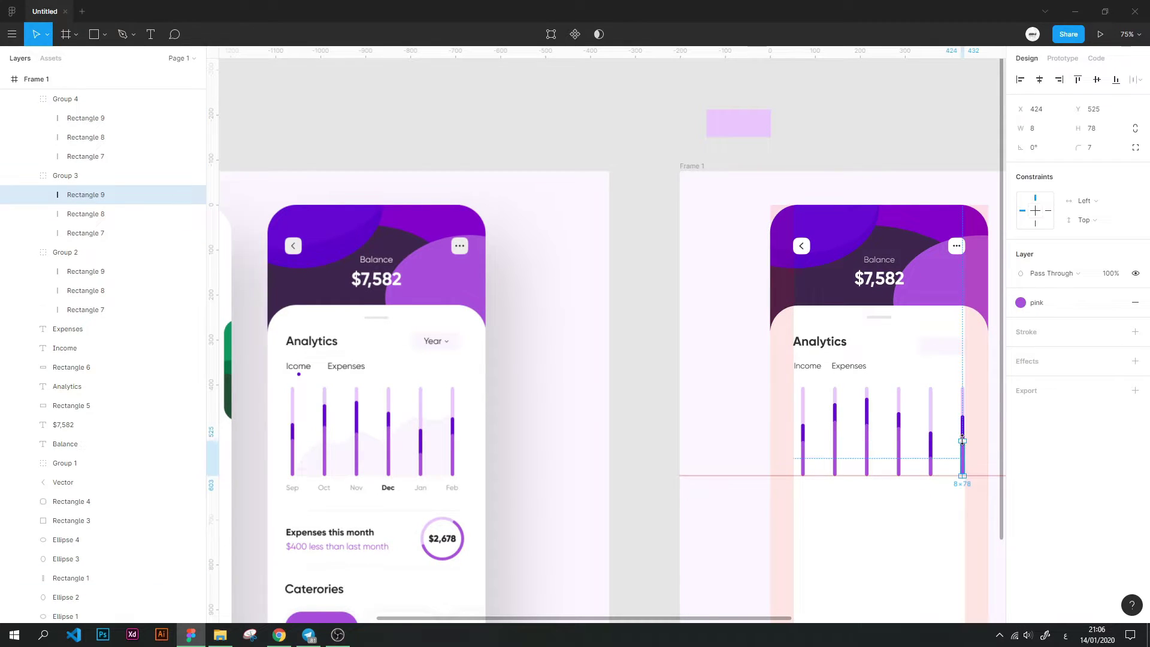
pyautogui.click(656, 353)
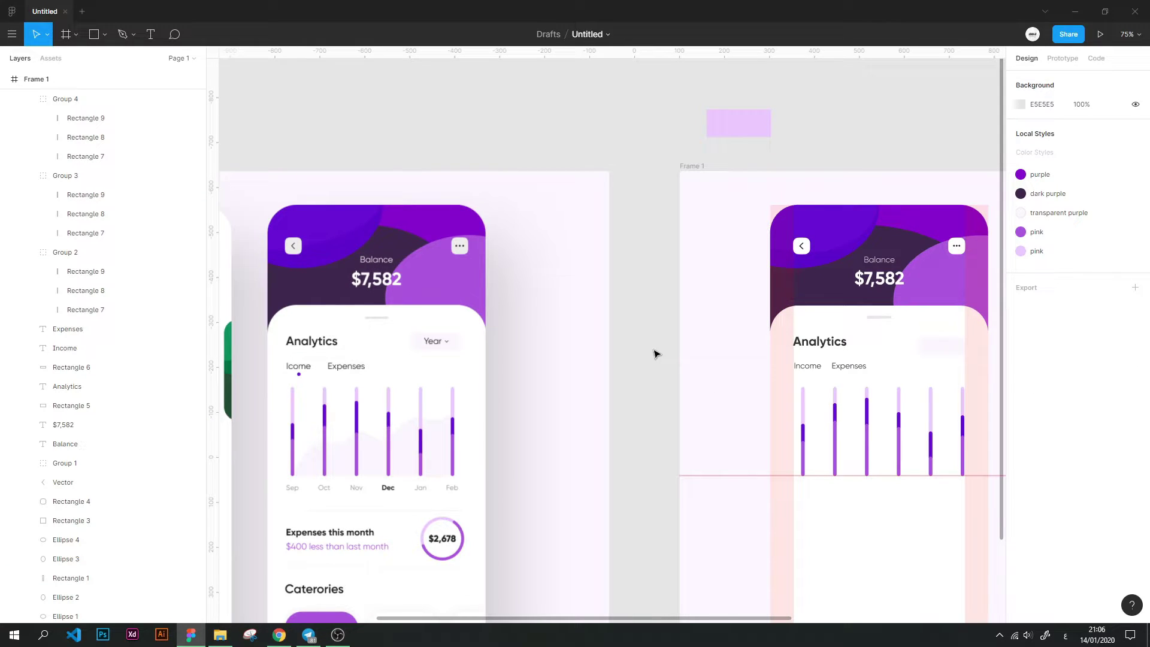
# Draw a small circle under the Income label and size it to 8 × 8
pyautogui.click(94, 39)
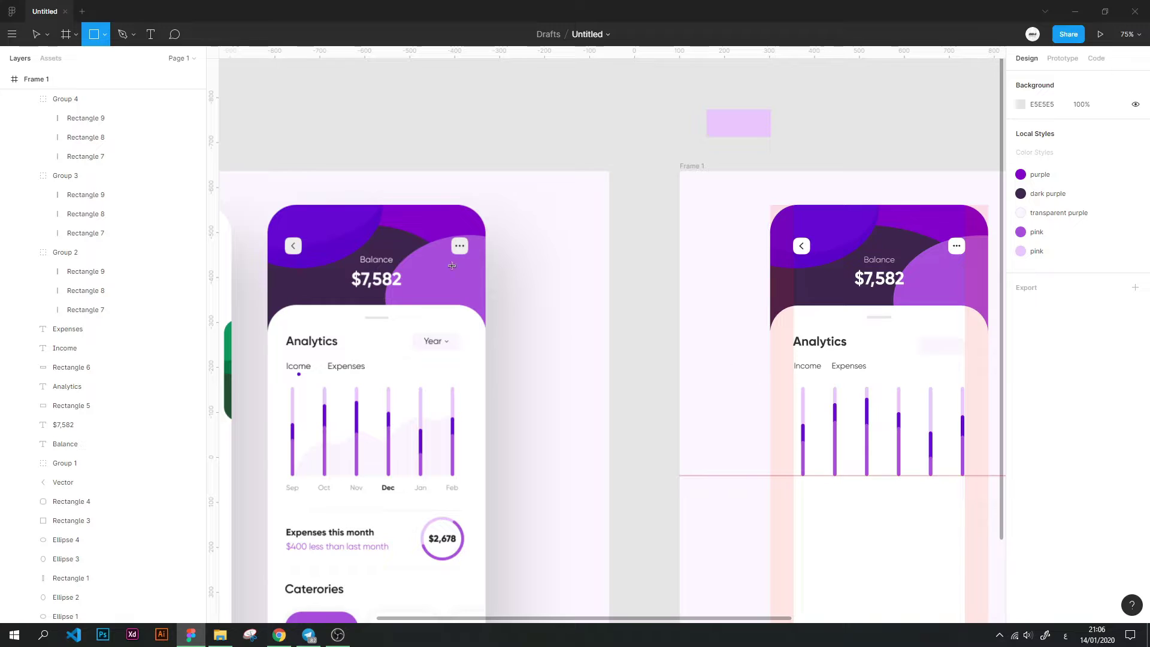
pyautogui.click(105, 34)
pyautogui.click(89, 96)
pyautogui.moveTo(812, 372); pyautogui.dragTo(807, 366)
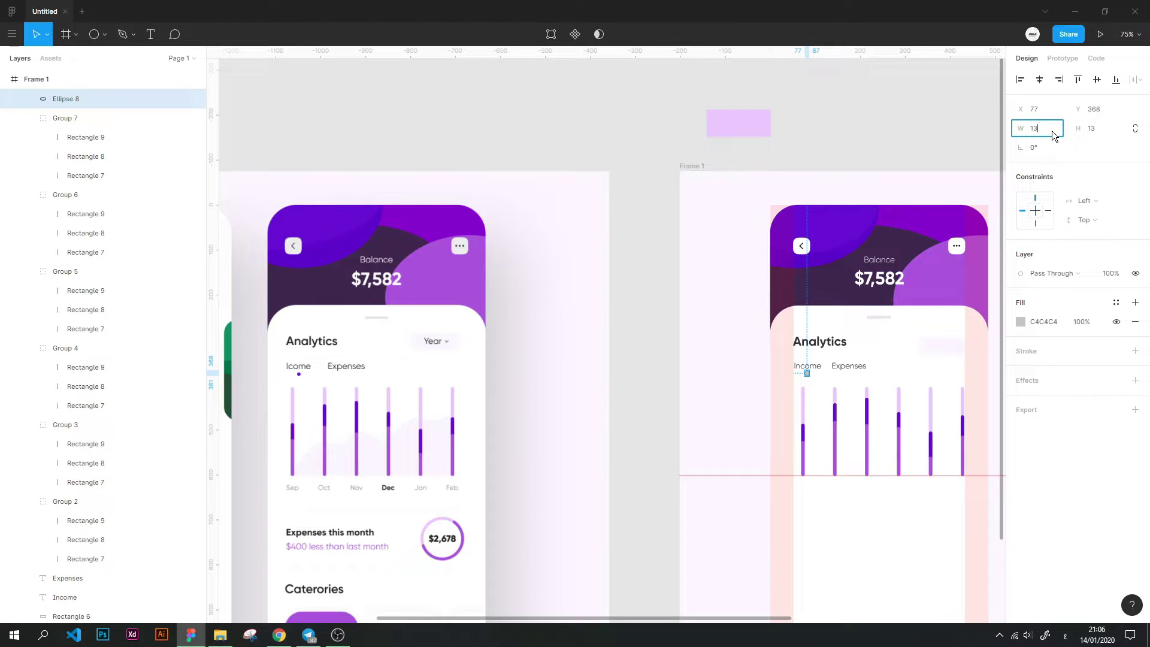
pyautogui.click(770, 129)
pyautogui.click(871, 113)
pyautogui.click(808, 372)
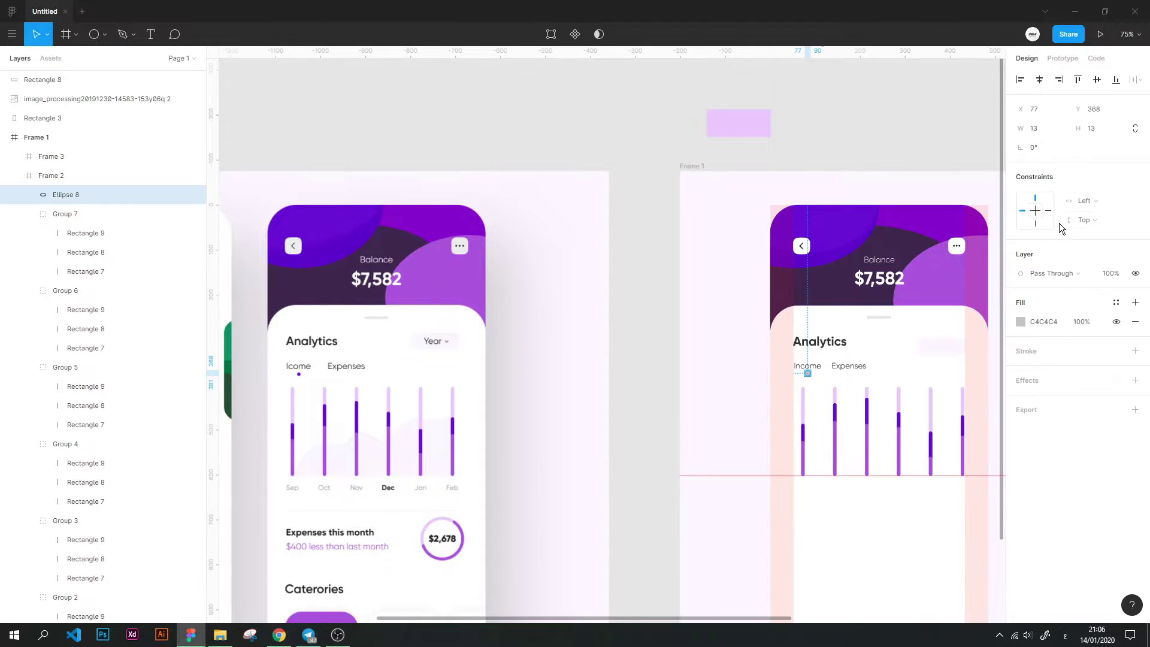
pyautogui.moveTo(1066, 132); pyautogui.dragTo(1038, 131)
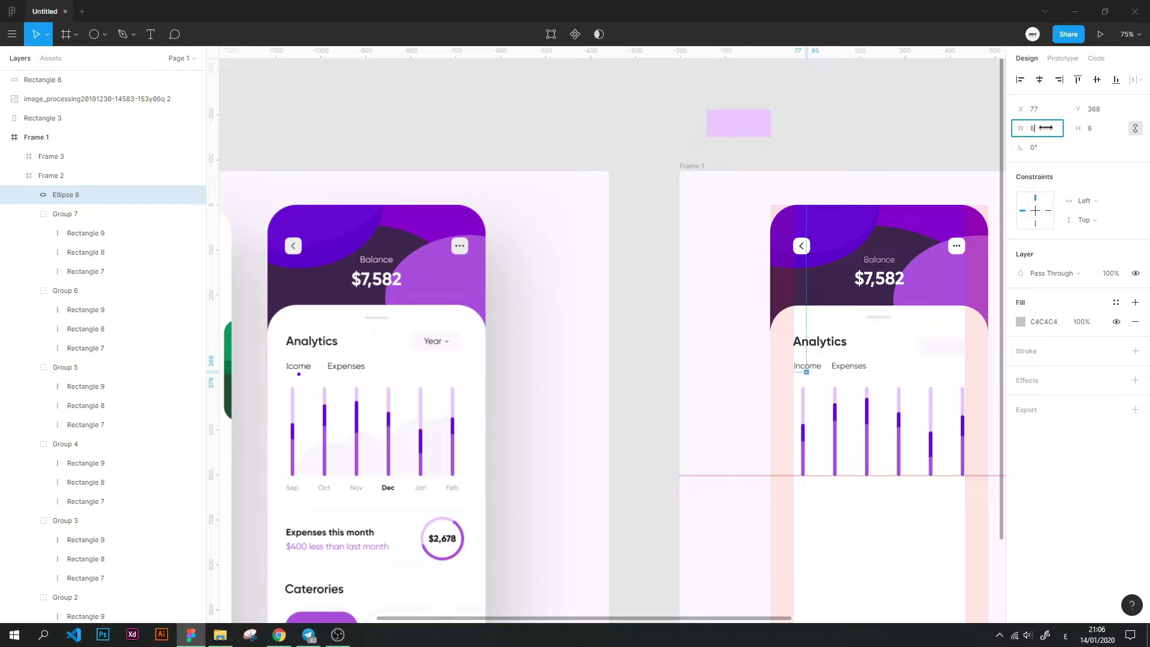
pyautogui.press('Escape')
# Fill the 8 × 8 dot with the purple colour style
pyautogui.click(815, 378)
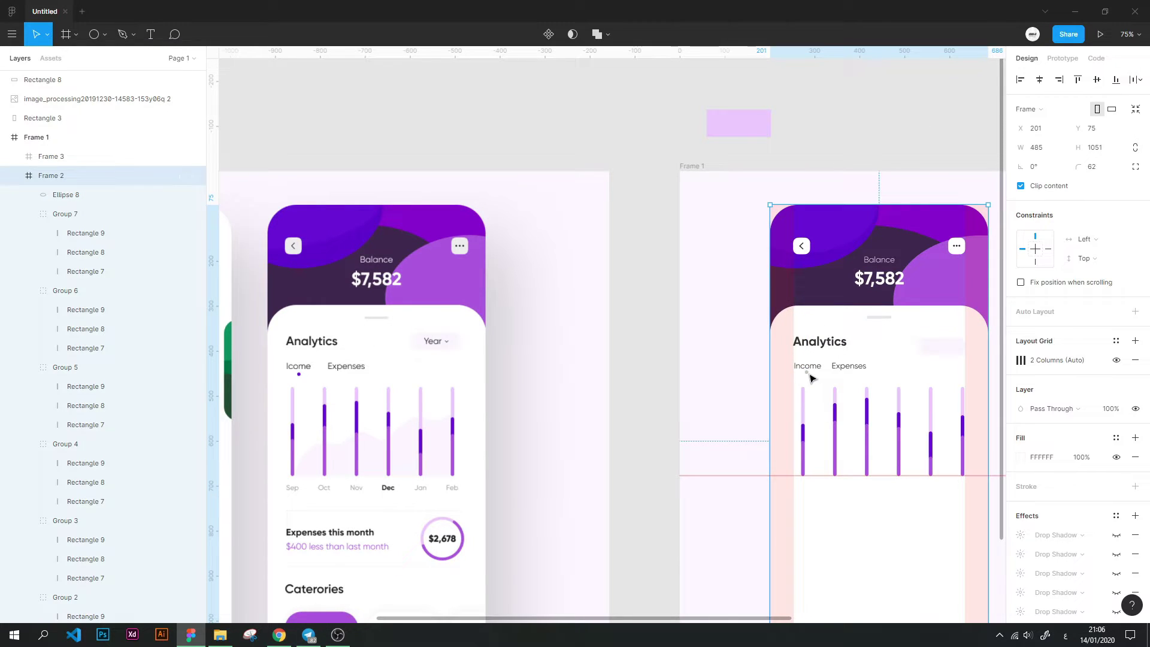
pyautogui.click(809, 373)
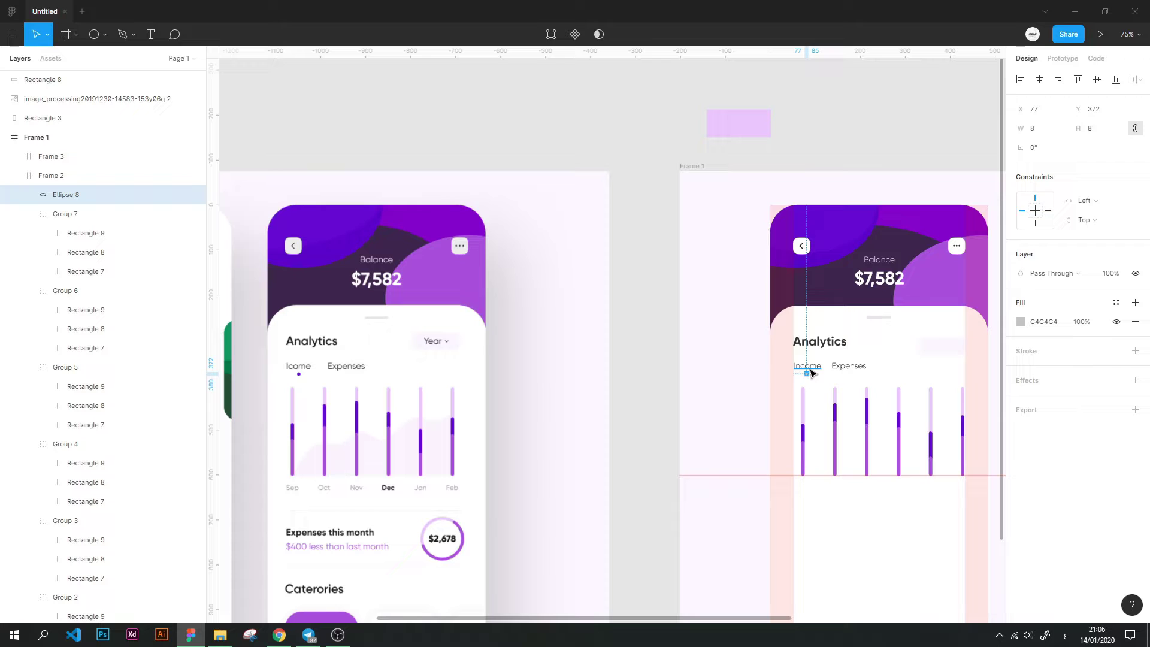
pyautogui.click(1021, 322)
pyautogui.click(1117, 303)
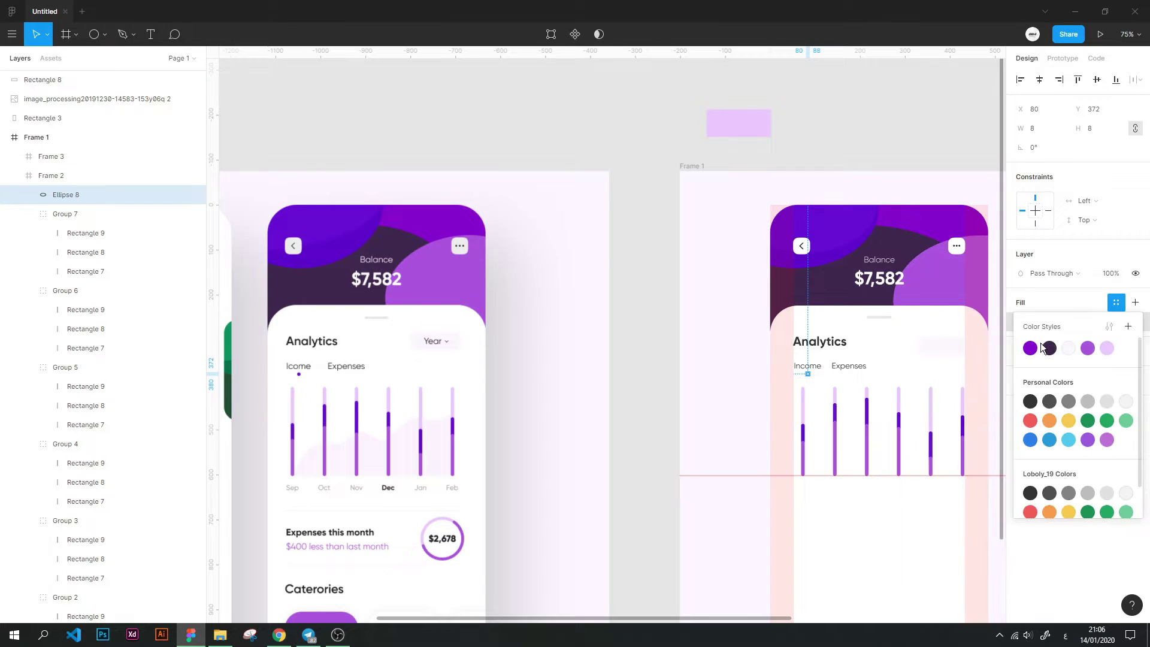
pyautogui.click(1029, 348)
pyautogui.click(934, 153)
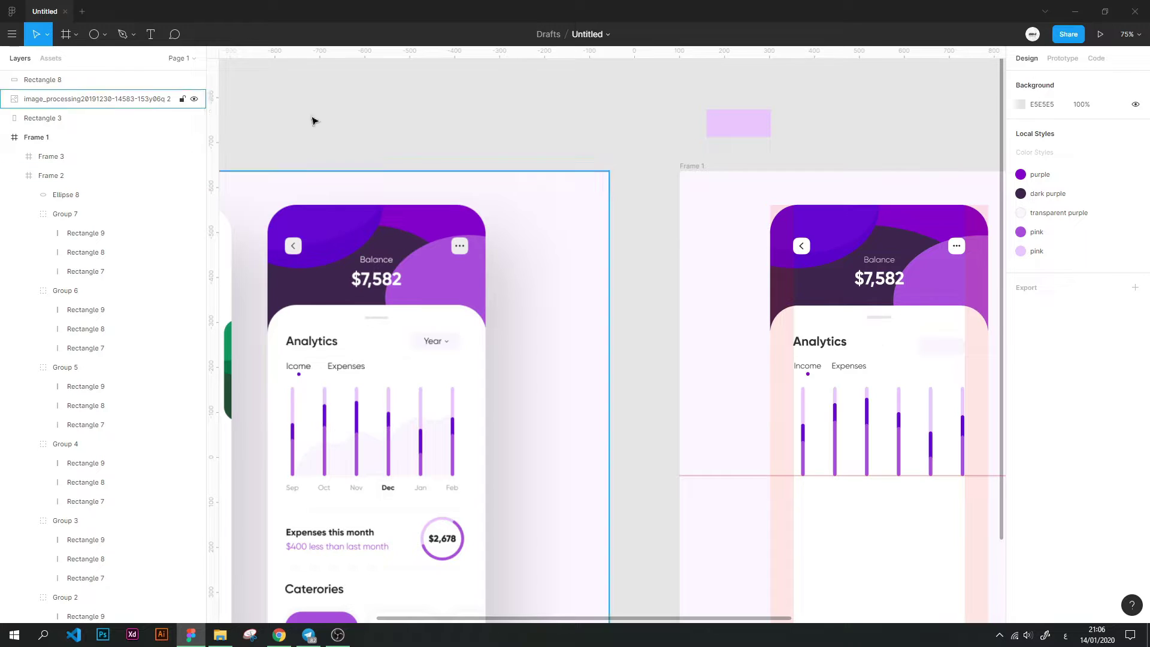
pyautogui.press('t')
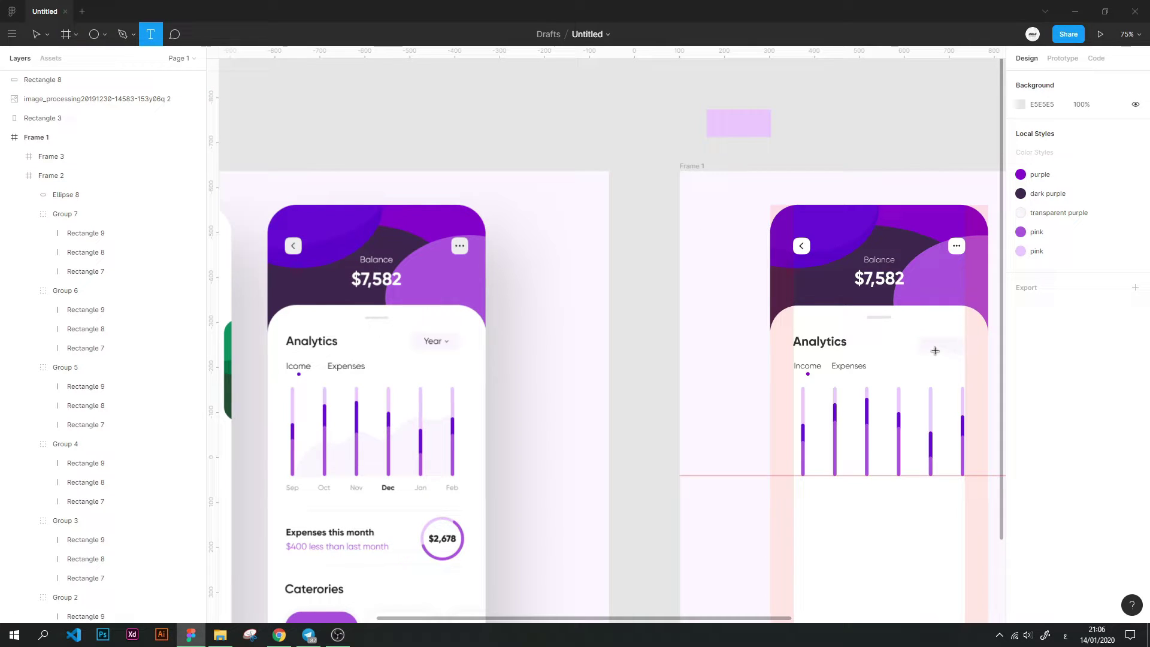
# Create a centre-aligned Year text box beside the Analytics heading
pyautogui.moveTo(921, 340); pyautogui.dragTo(966, 355)
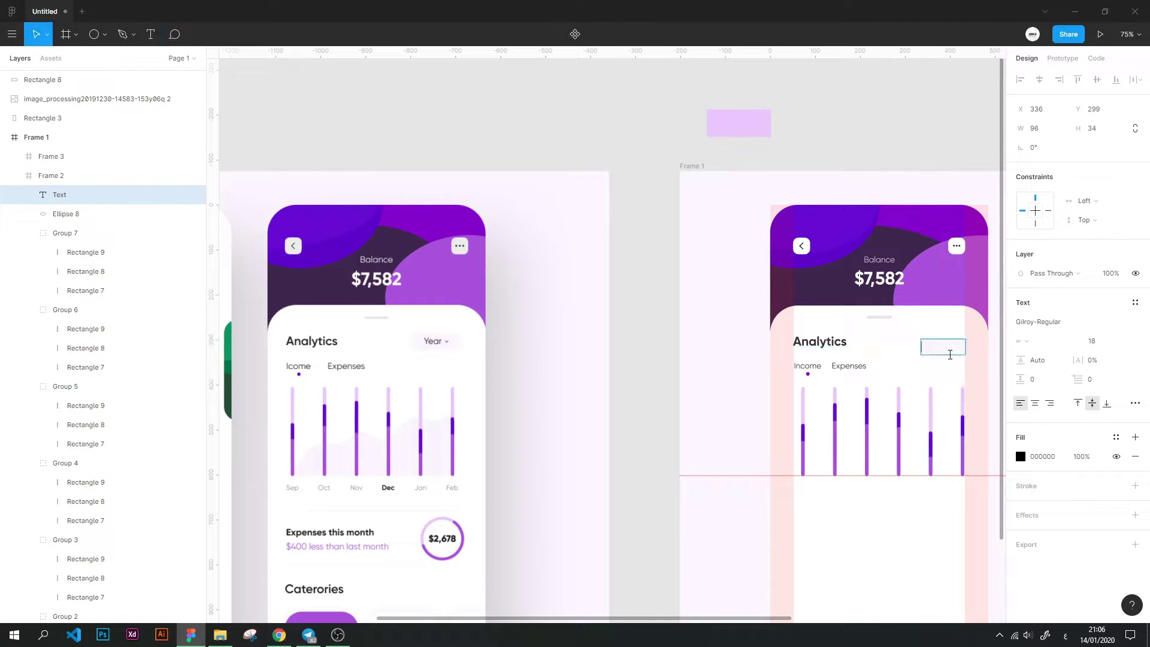
pyautogui.click(1036, 404)
pyautogui.press('super+space')
pyautogui.press('Escape')
# Resize the Year text box to 90 × 37 so the text sits centred in the pill
pyautogui.keyDown('ctrl'); pyautogui.scroll(10, 965, 346); pyautogui.keyUp('ctrl')
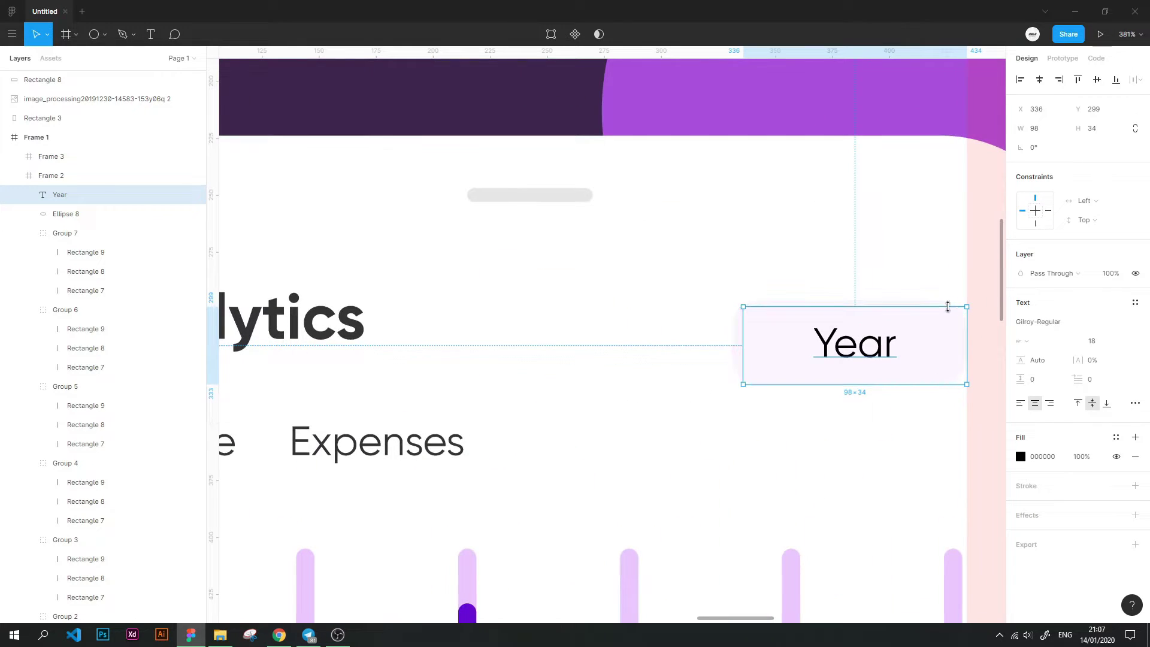
pyautogui.moveTo(948, 307); pyautogui.dragTo(947, 300)
pyautogui.moveTo(743, 336); pyautogui.dragTo(732, 337)
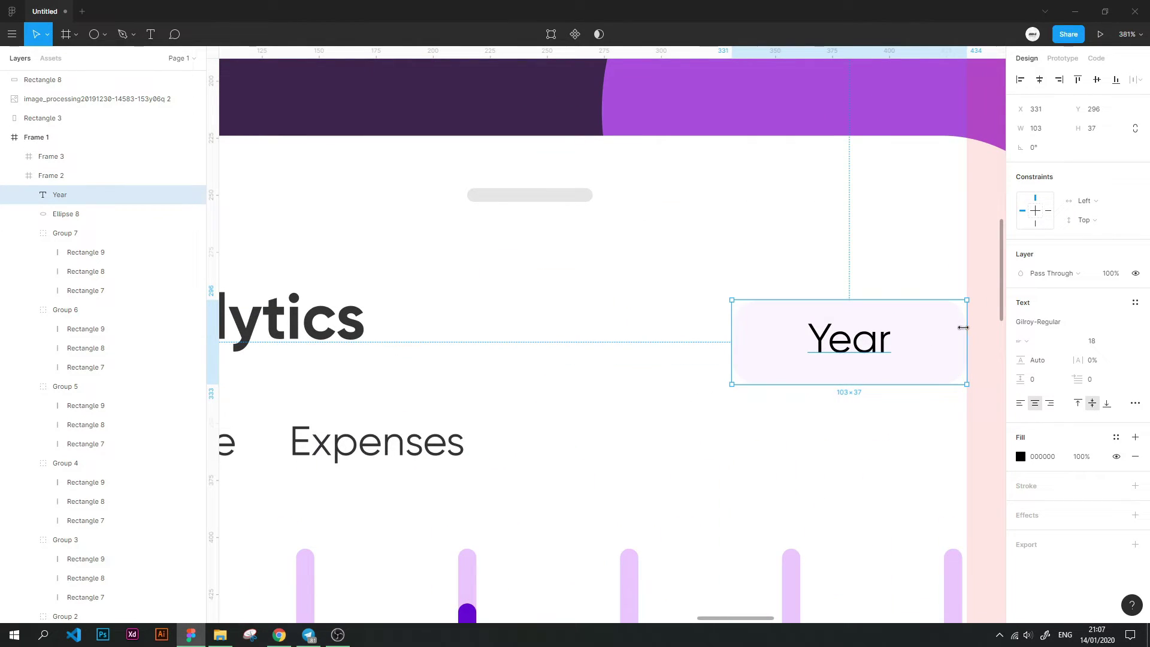
pyautogui.moveTo(962, 328); pyautogui.dragTo(937, 327)
pyautogui.click(798, 282)
pyautogui.click(779, 339)
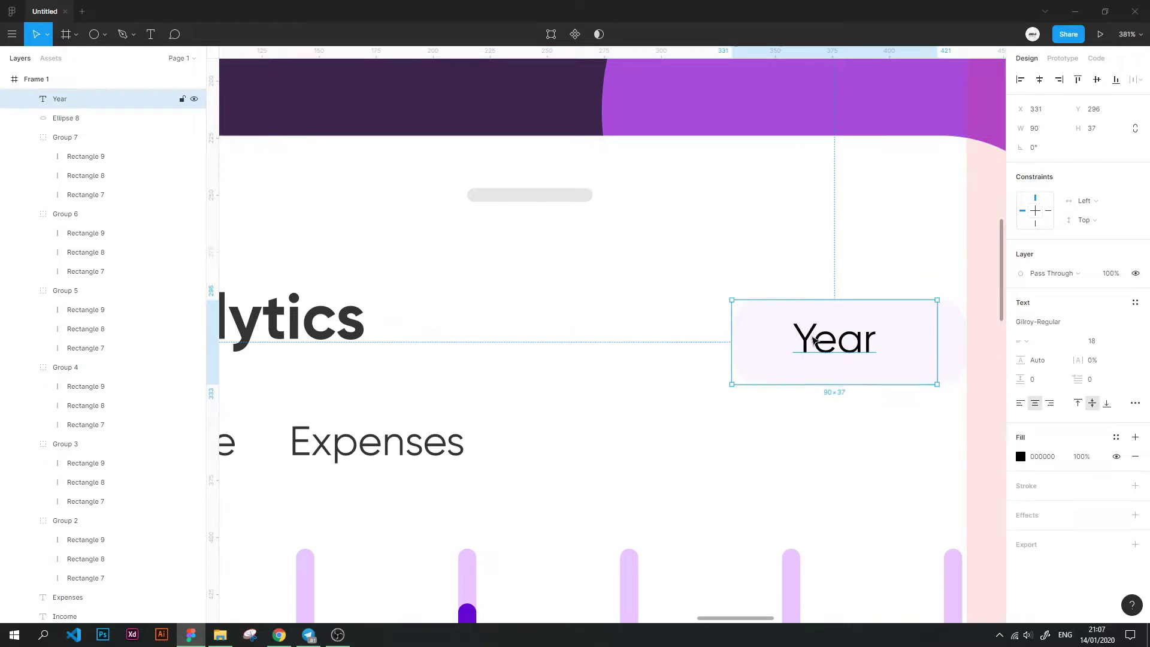
# Set the Year text's fill opacity to 80%
pyautogui.click(1081, 456)
pyautogui.write('80')
pyautogui.press('Return')
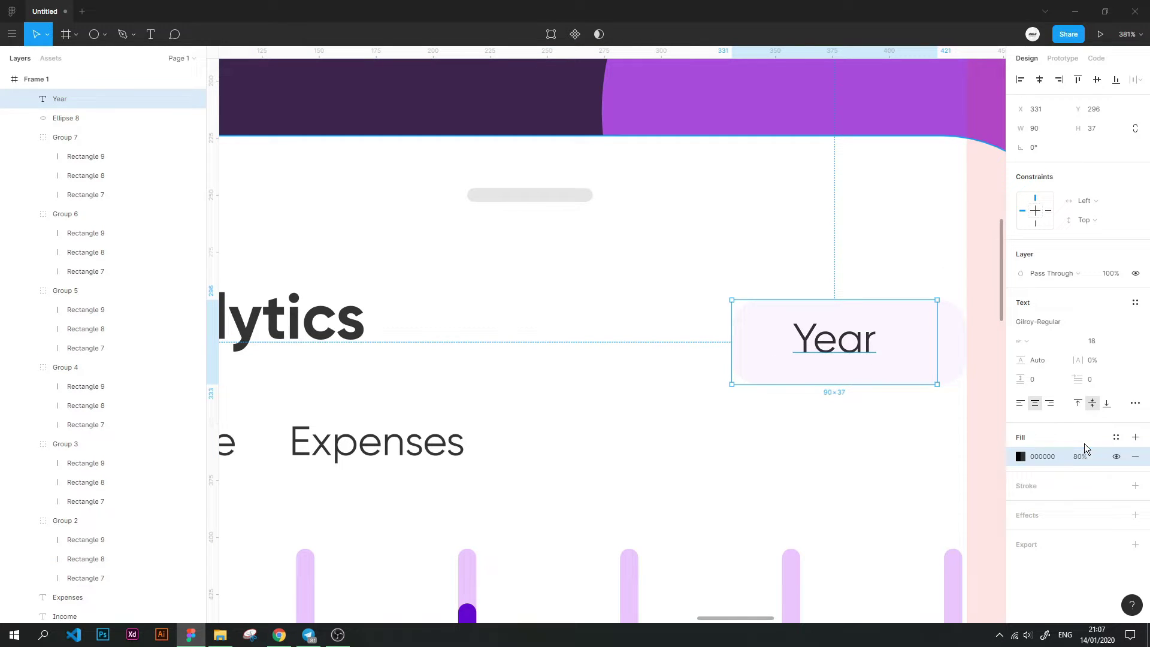
pyautogui.click(948, 336)
pyautogui.scroll(5, 486, 235)
# Draw a line right of Year and flip a copy to form a V chevron
pyautogui.click(102, 38)
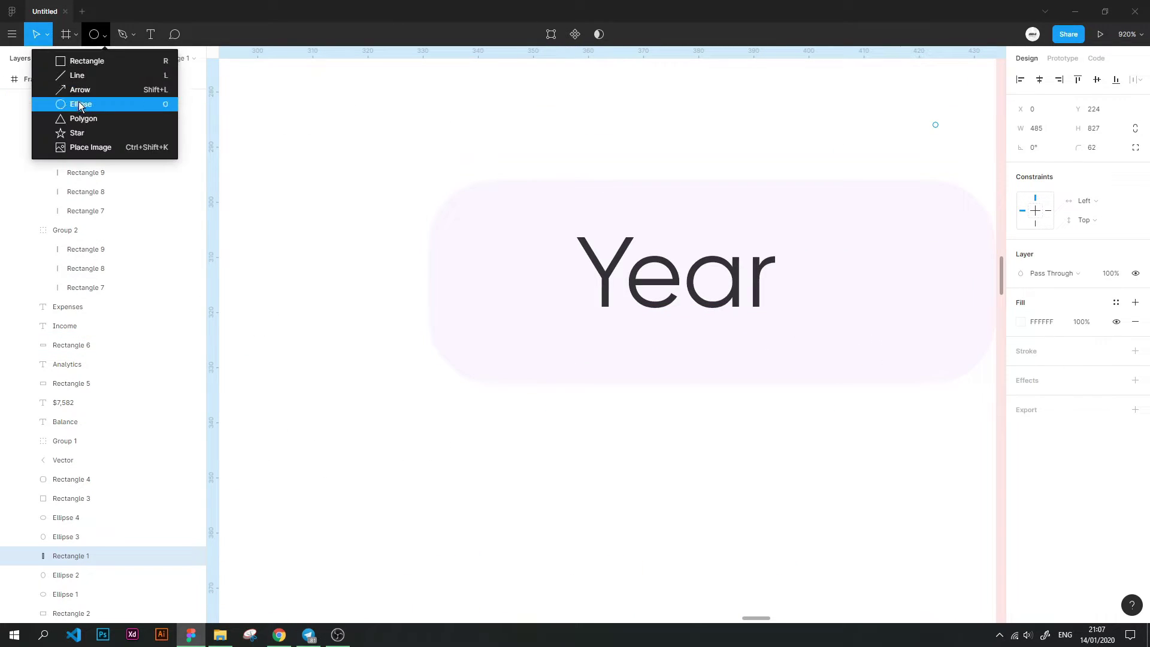
pyautogui.click(81, 74)
pyautogui.moveTo(908, 247); pyautogui.dragTo(868, 277)
pyautogui.rightClick(868, 270)
pyautogui.click(901, 549)
pyautogui.click(906, 401)
# Give both chevron arms round line caps in the advanced stroke settings
pyautogui.scroll(5, 887, 313)
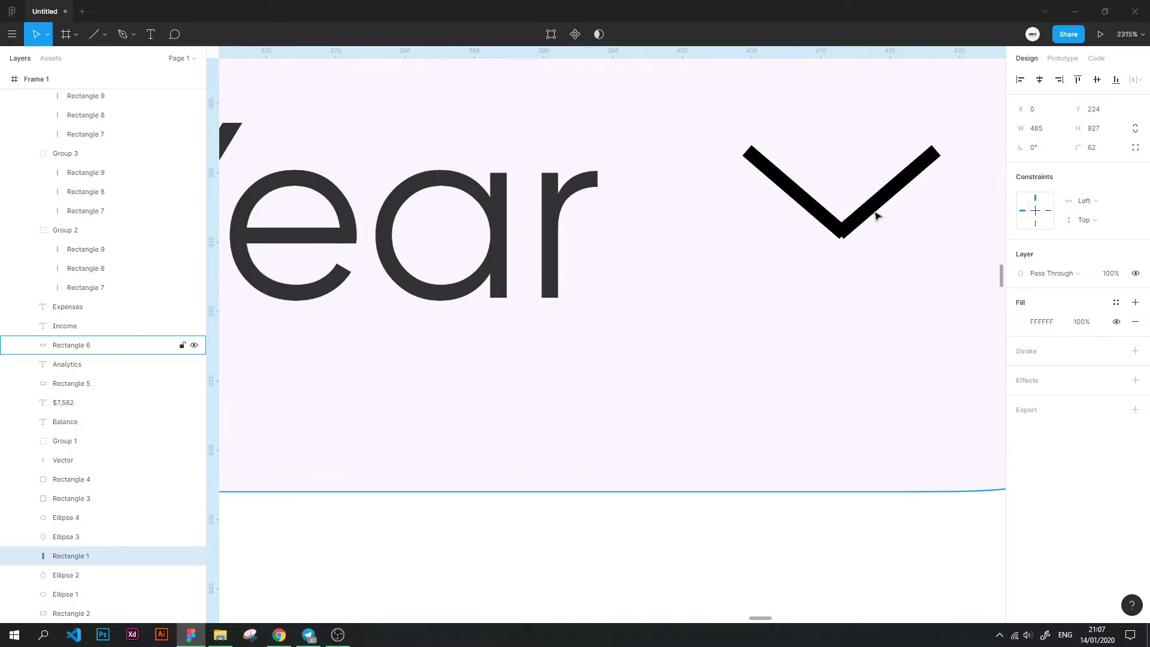
pyautogui.click(911, 228)
pyautogui.click(1087, 370)
pyautogui.click(1136, 370)
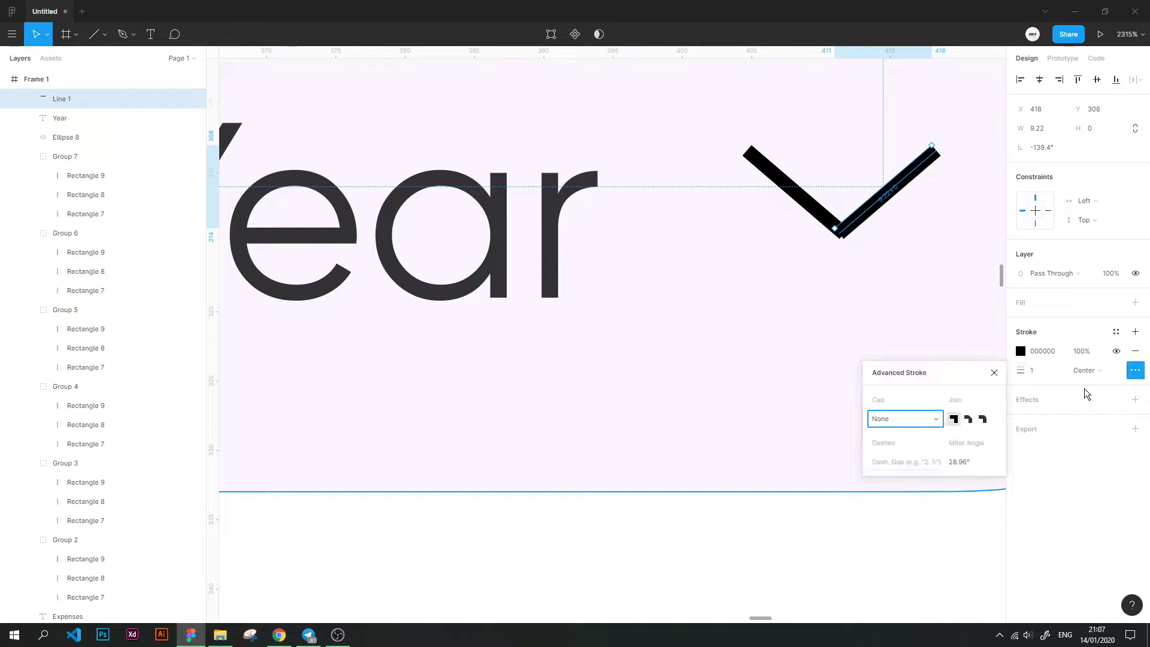
pyautogui.click(904, 419)
pyautogui.click(810, 211)
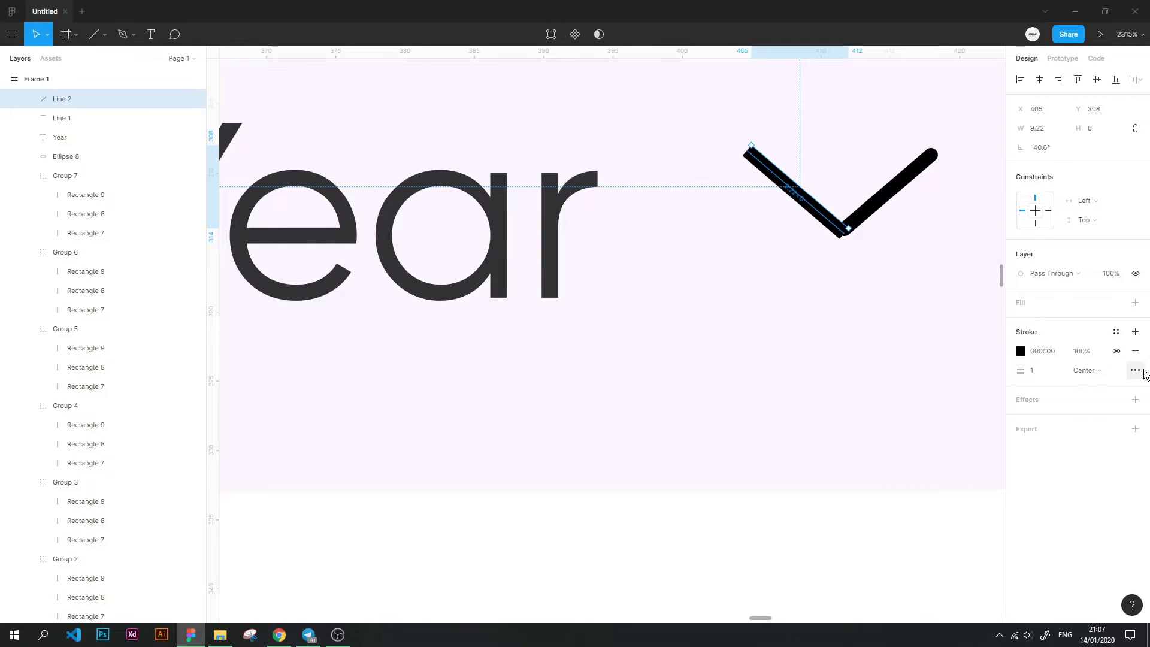
pyautogui.click(1136, 371)
pyautogui.click(893, 417)
pyautogui.click(870, 241)
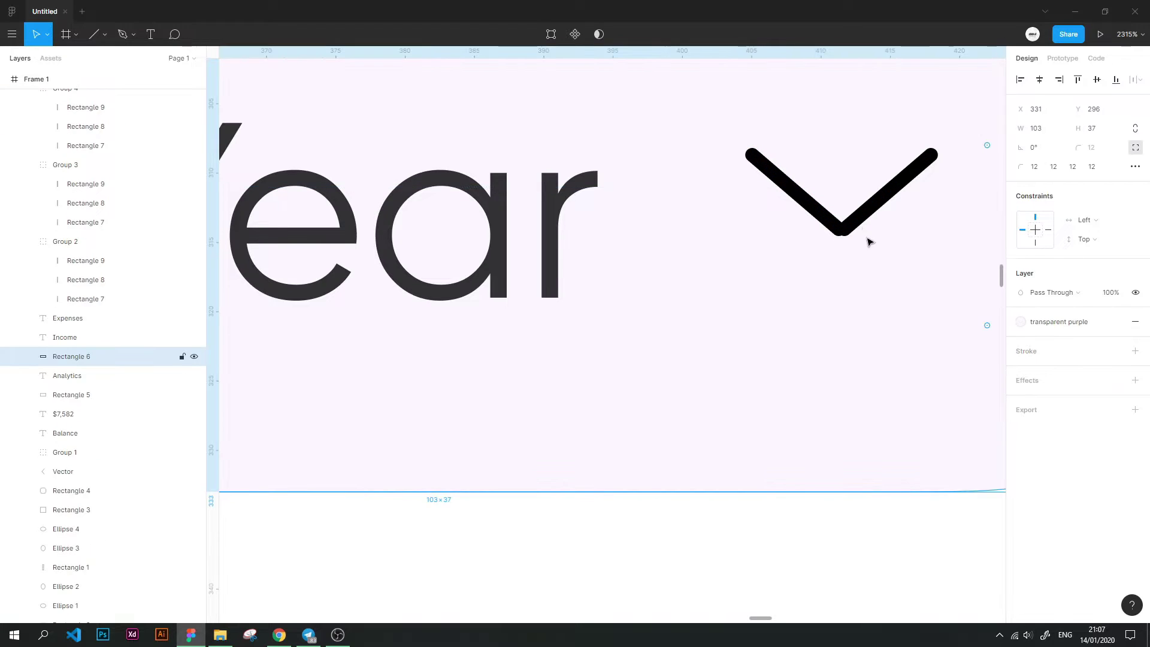
# Join the two arms' endpoints into a single chevron path
pyautogui.doubleClick(863, 225)
pyautogui.scroll(3, 845, 240)
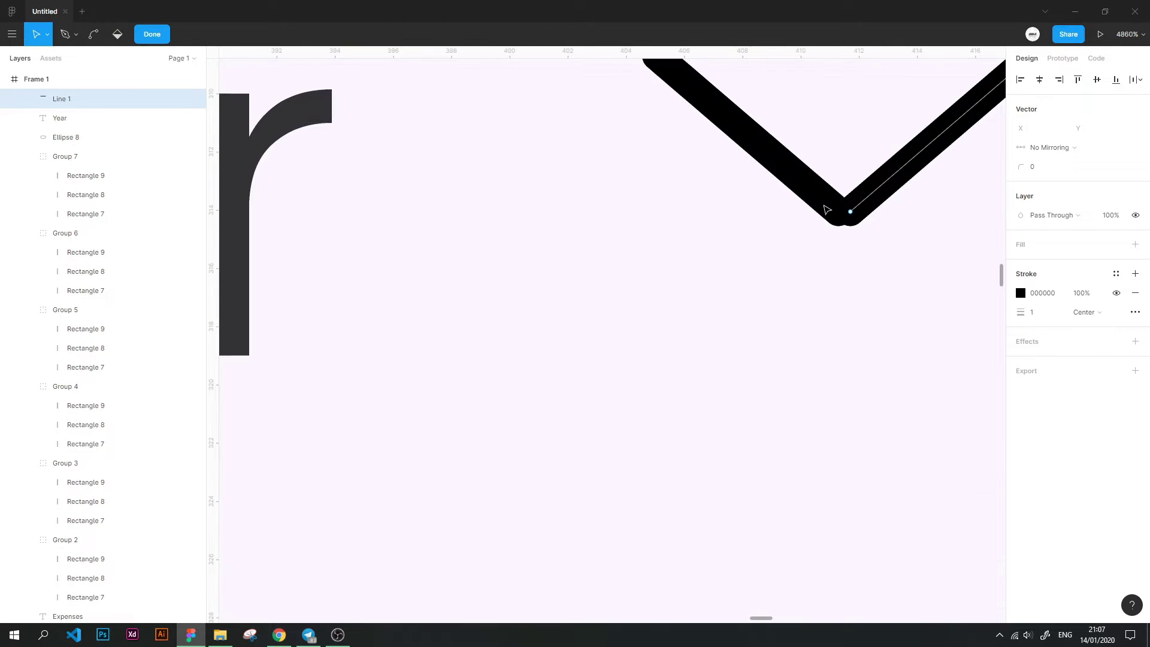
pyautogui.click(830, 206)
pyautogui.doubleClick(820, 193)
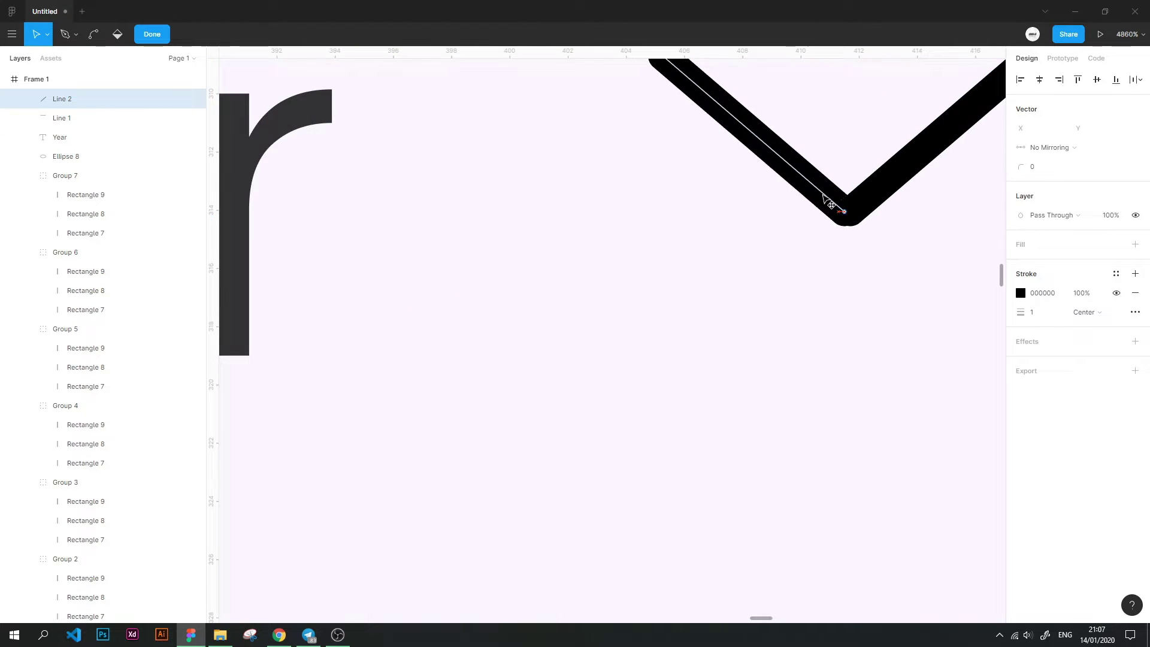
pyautogui.moveTo(859, 209); pyautogui.dragTo(849, 212)
pyautogui.scroll(-1, 840, 267)
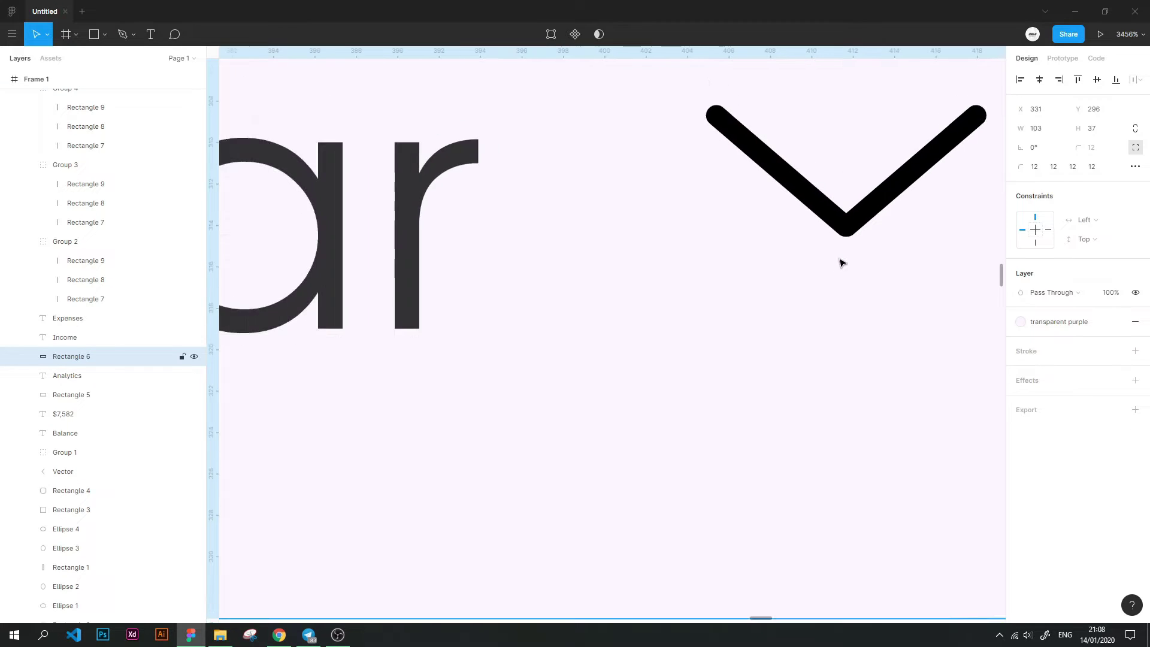
pyautogui.scroll(-4, 839, 267)
pyautogui.press('Escape')
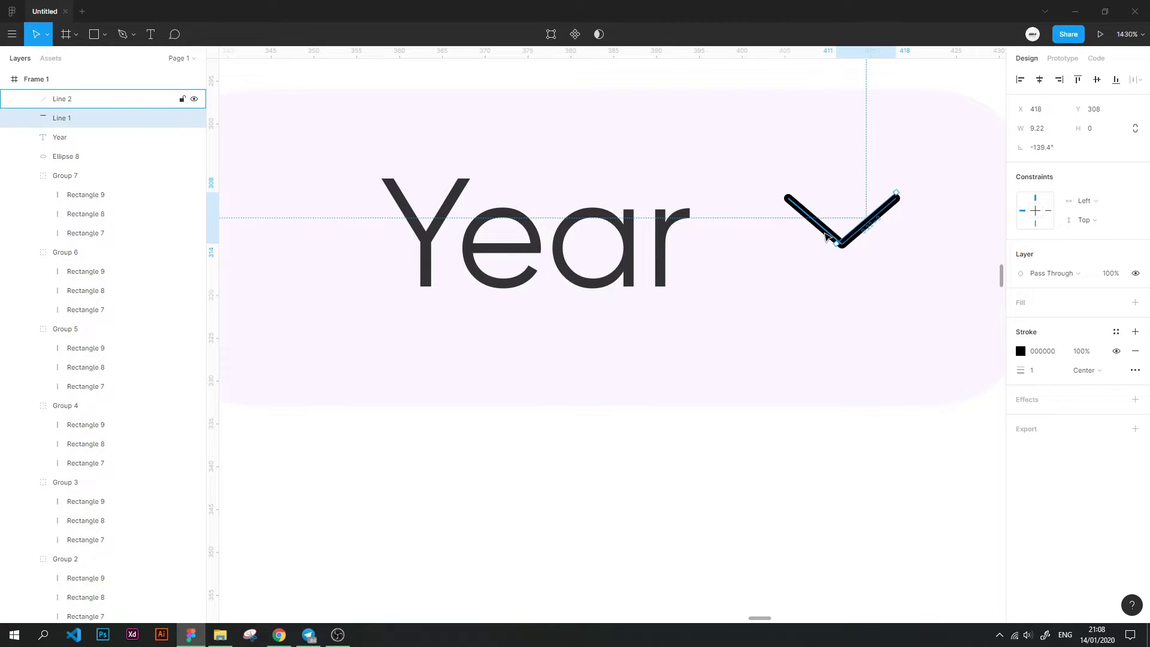
# Shrink the chevron to 9 × 4 and set its stroke opacity to 80%
pyautogui.click(846, 269)
pyautogui.click(842, 243)
pyautogui.scroll(-5, 655, 277)
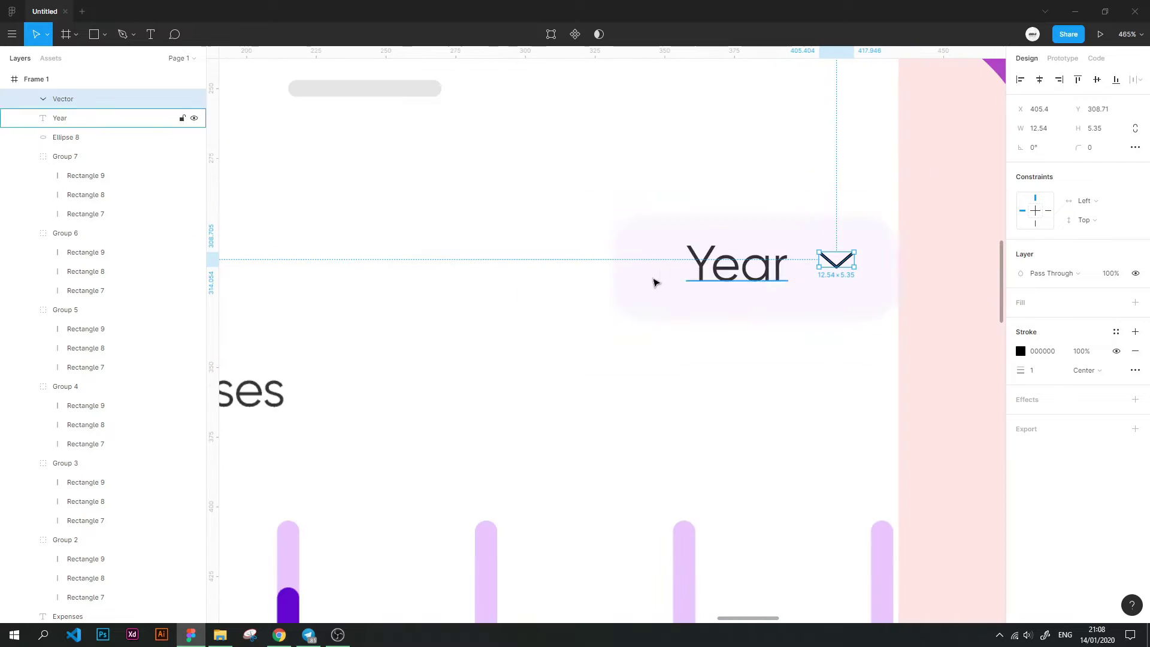
pyautogui.scroll(-2, 534, 323)
pyautogui.scroll(-3, 714, 295)
pyautogui.scroll(-2, 715, 295)
pyautogui.scroll(-2, 744, 303)
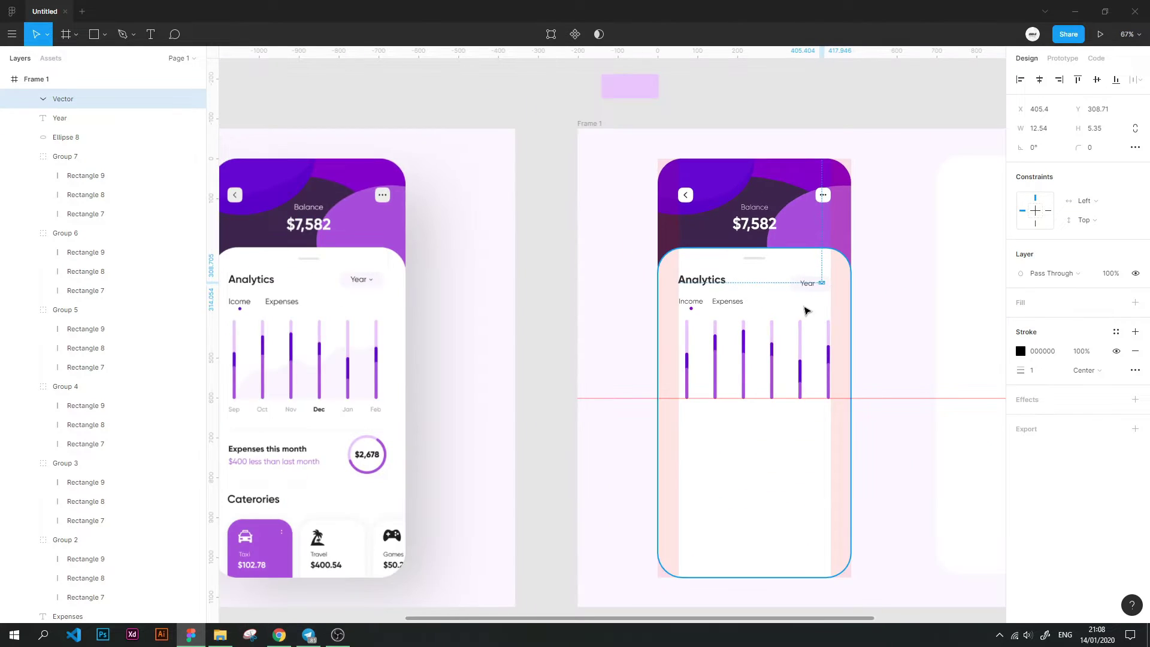
pyautogui.scroll(5, 803, 308)
pyautogui.scroll(4, 835, 252)
pyautogui.scroll(3, 853, 258)
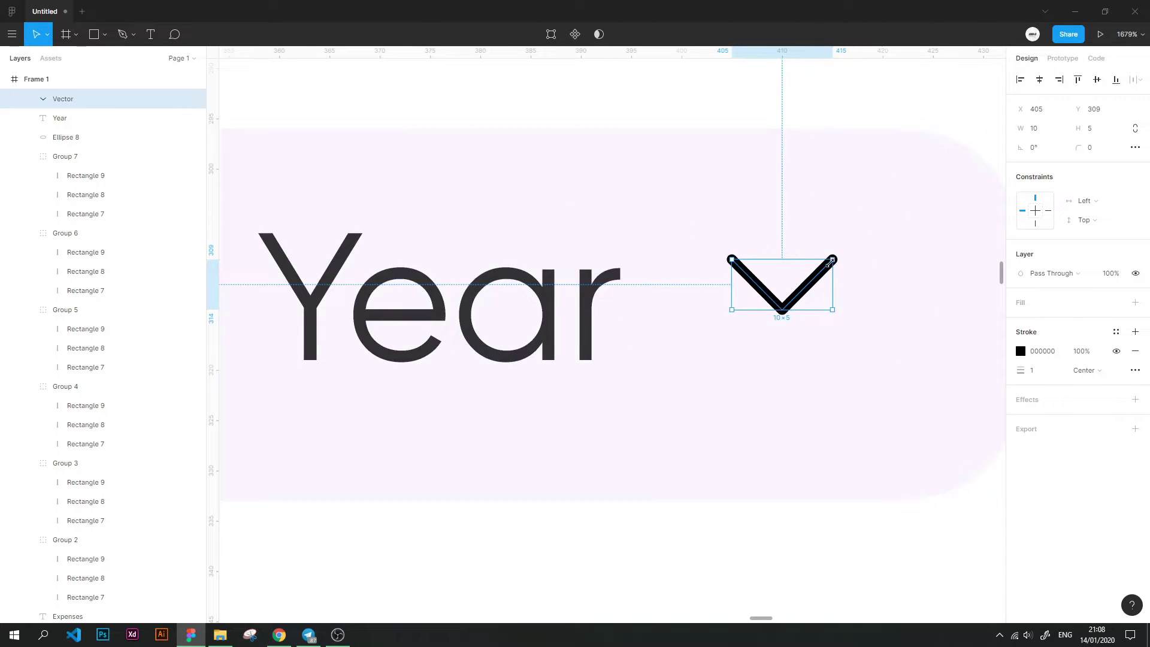
pyautogui.moveTo(853, 258)
pyautogui.mouseDown()
pyautogui.moveTo(824, 267)
pyautogui.moveTo(822, 313)
pyautogui.mouseUp()
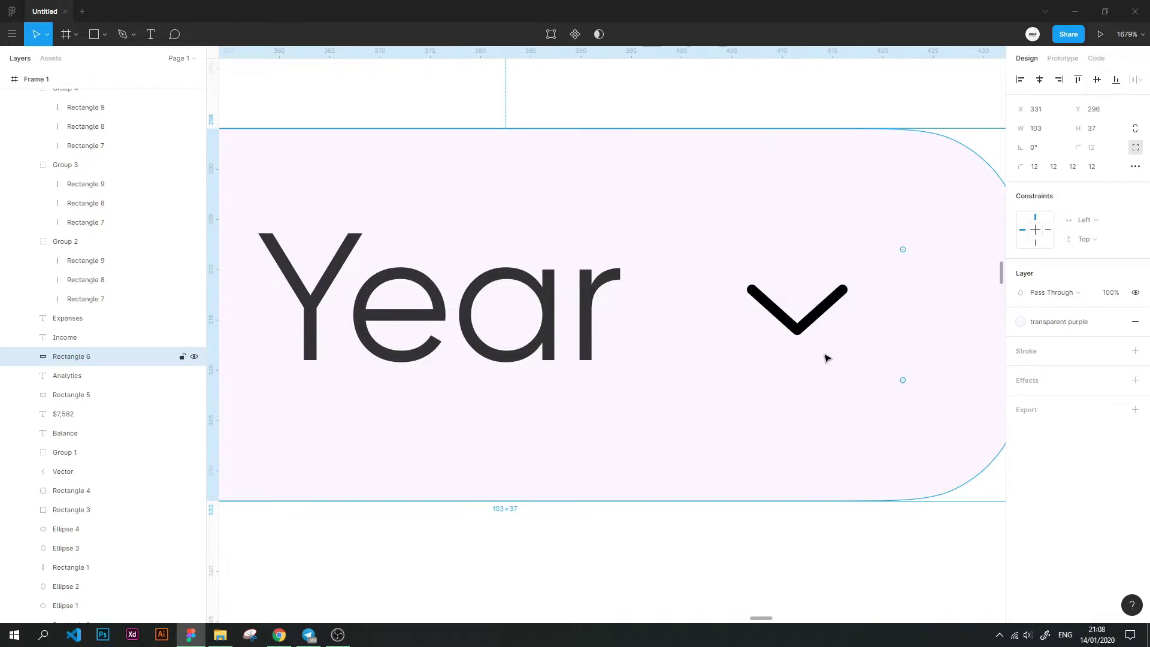
pyautogui.click(1082, 352)
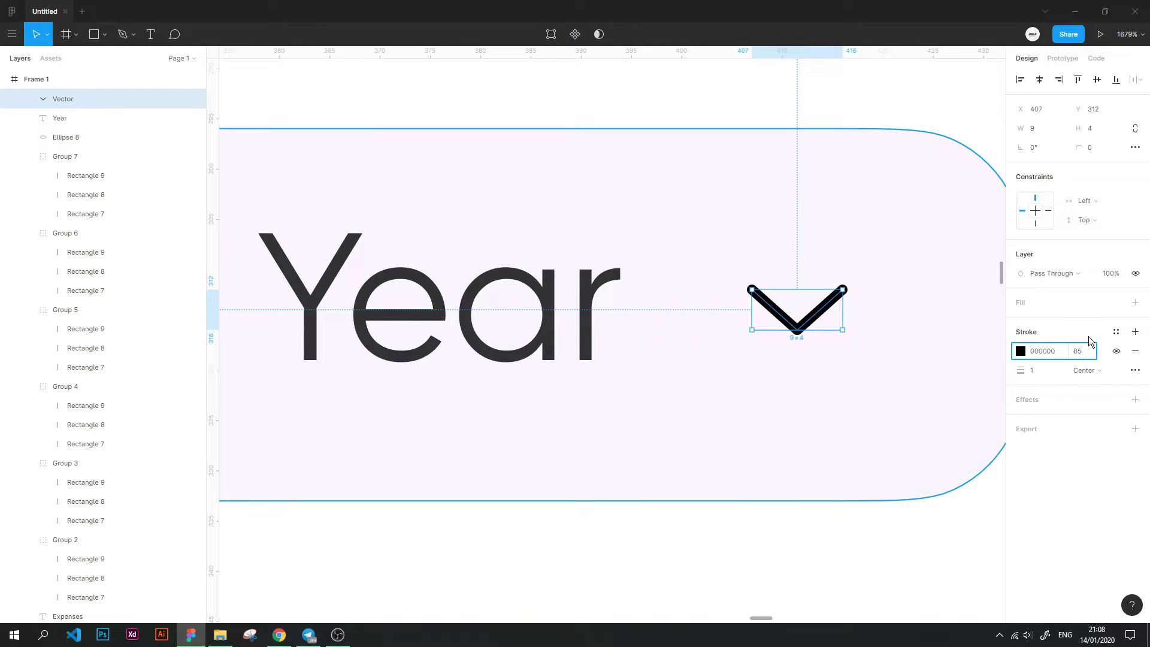
pyautogui.click(801, 559)
# Move the chevron closer to Year and centre it vertically in the pill
pyautogui.scroll(-4, 796, 539)
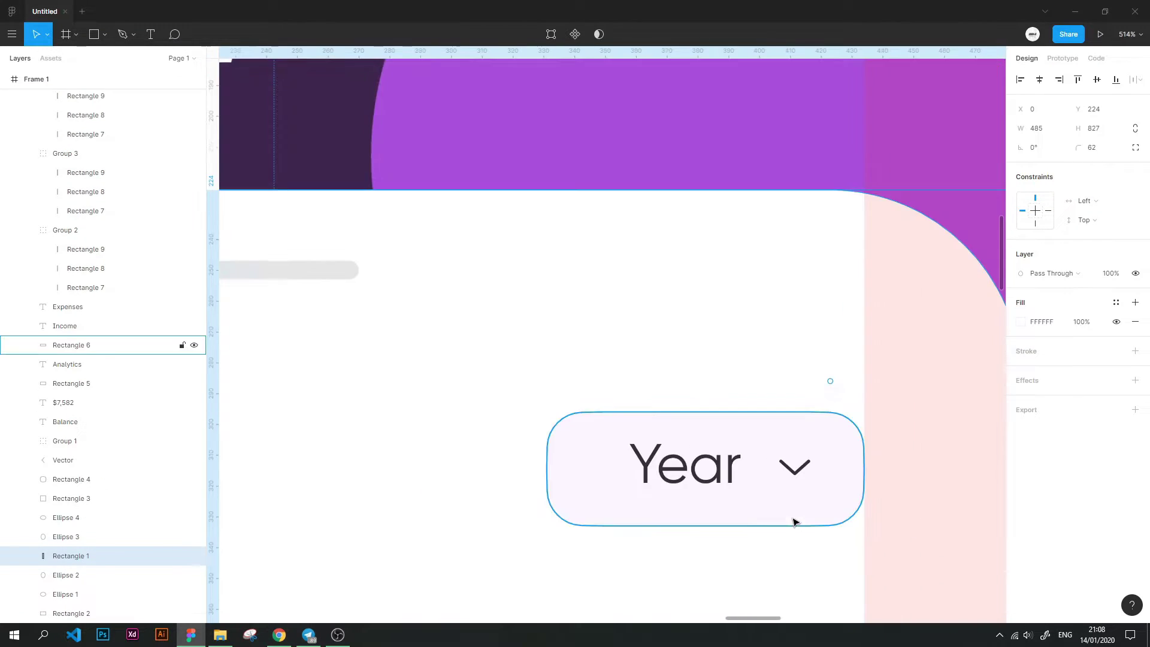
pyautogui.scroll(3, 795, 515)
pyautogui.scroll(2, 791, 474)
pyautogui.click(799, 467)
pyautogui.moveTo(803, 470); pyautogui.dragTo(766, 472)
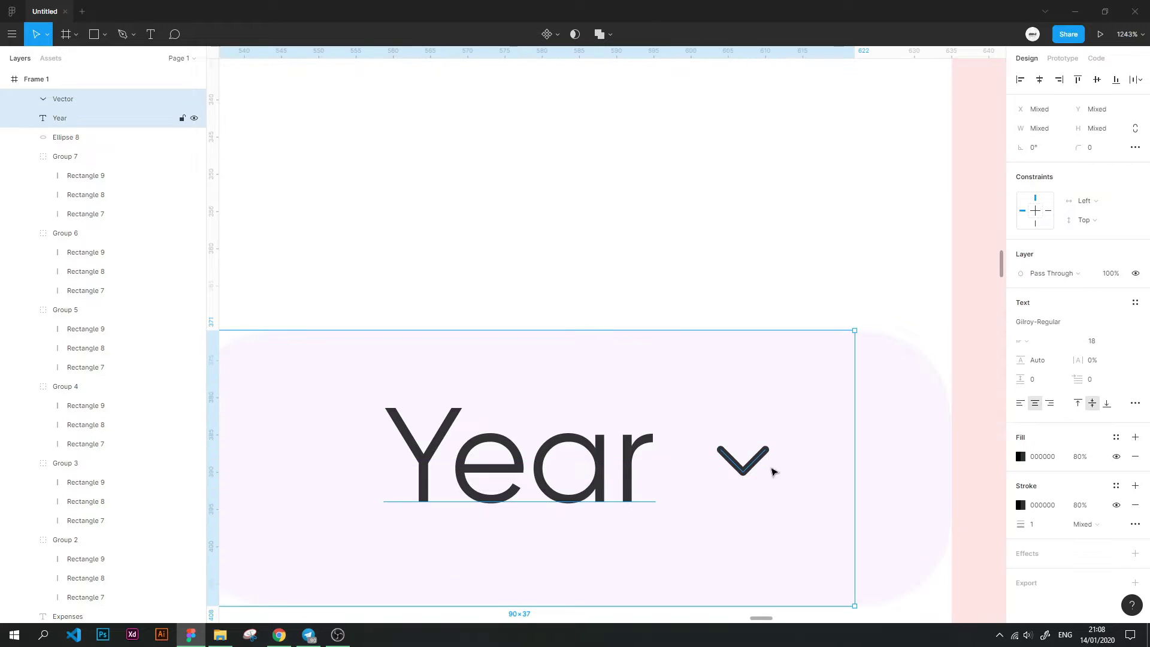
pyautogui.keyDown('shift'); pyautogui.click(773, 470); pyautogui.keyUp('shift')
pyautogui.click(1097, 79)
pyautogui.click(872, 390)
pyautogui.keyDown('ctrl'); pyautogui.scroll(-10, 873, 390); pyautogui.keyUp('ctrl')
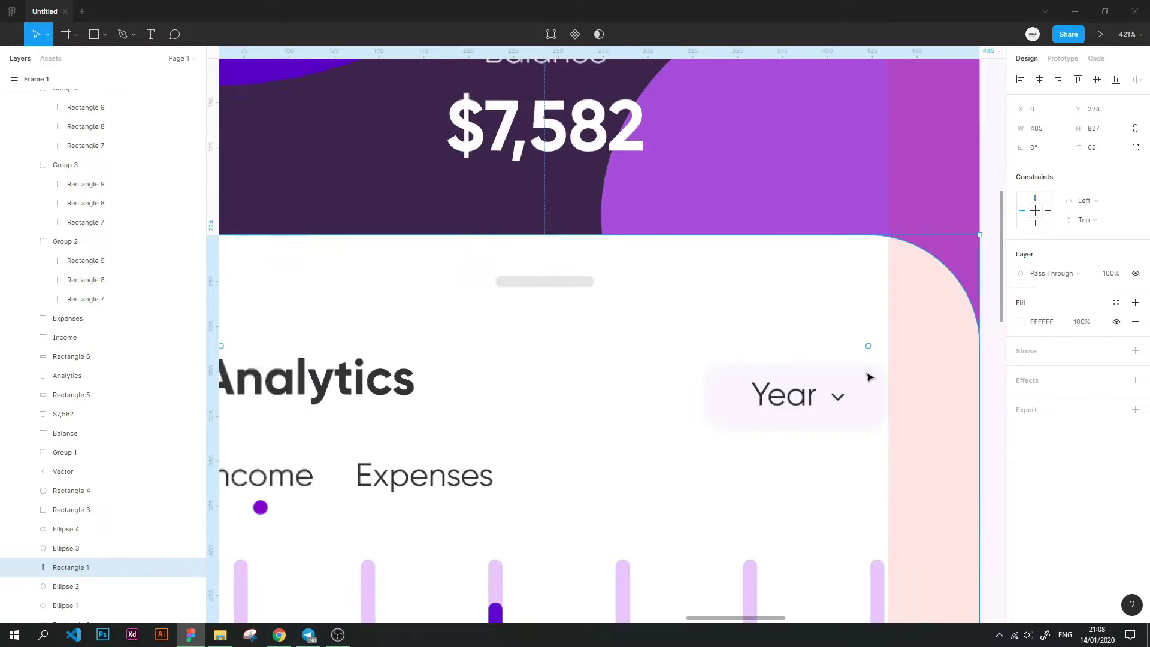
# Draw a 363 × 156 rectangle across the chart and move it behind the bars in Layers
pyautogui.click(936, 212)
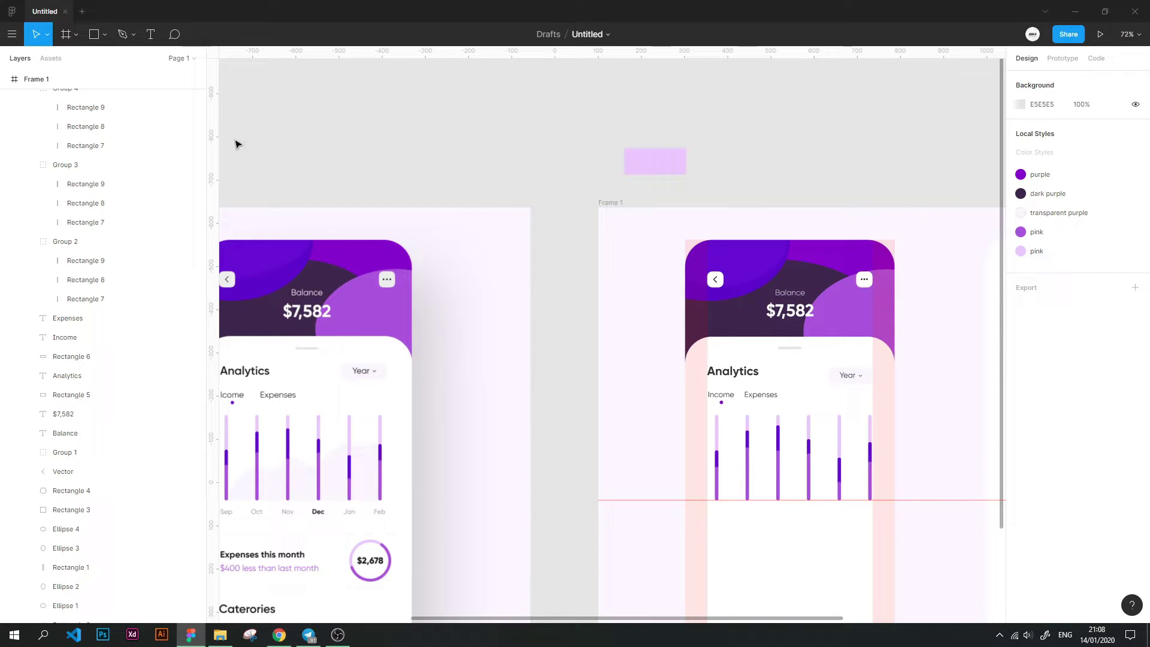
pyautogui.click(94, 34)
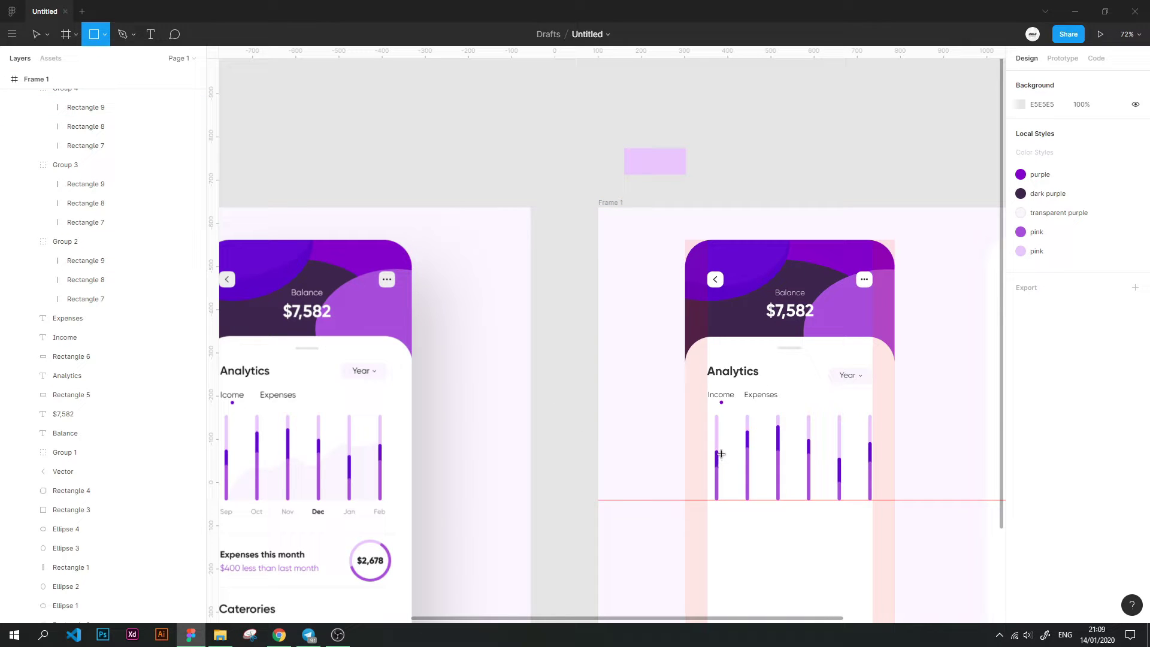
pyautogui.moveTo(716, 436); pyautogui.dragTo(871, 500)
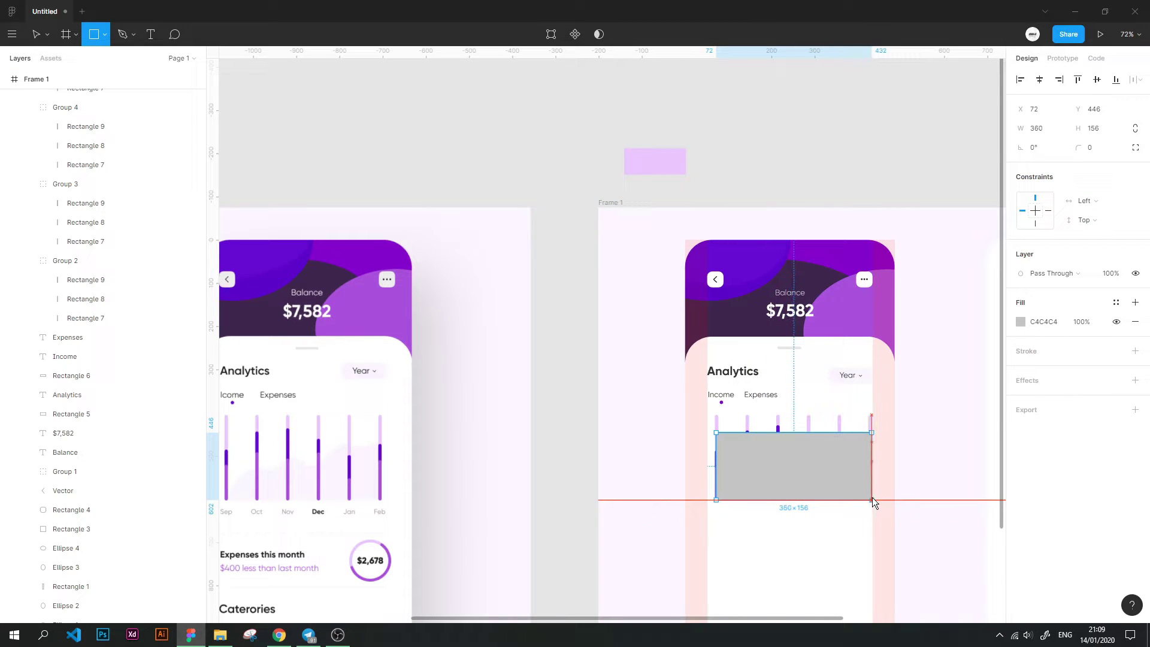
pyautogui.moveTo(717, 464); pyautogui.dragTo(713, 463)
pyautogui.moveTo(73, 99)
pyautogui.mouseDown()
pyautogui.moveTo(41, 633)
pyautogui.moveTo(60, 347)
pyautogui.mouseUp()
pyautogui.click(565, 318)
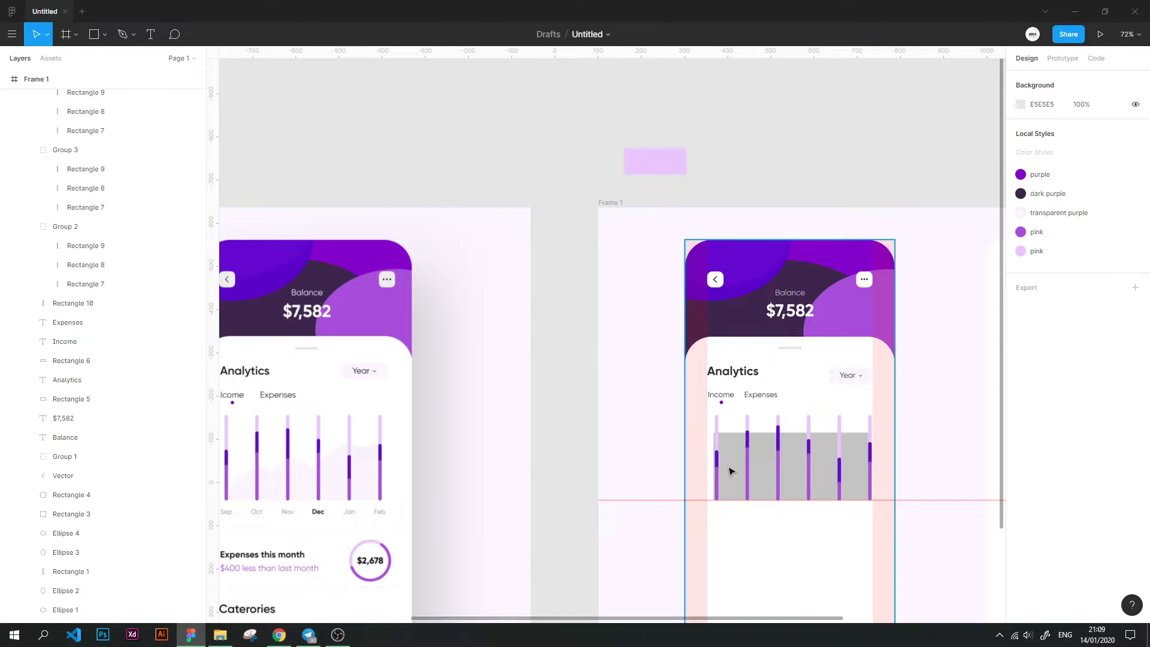
# Fill the new rectangle with the transparent purple colour style
pyautogui.click(732, 470)
pyautogui.click(1116, 302)
pyautogui.click(1070, 345)
pyautogui.click(951, 257)
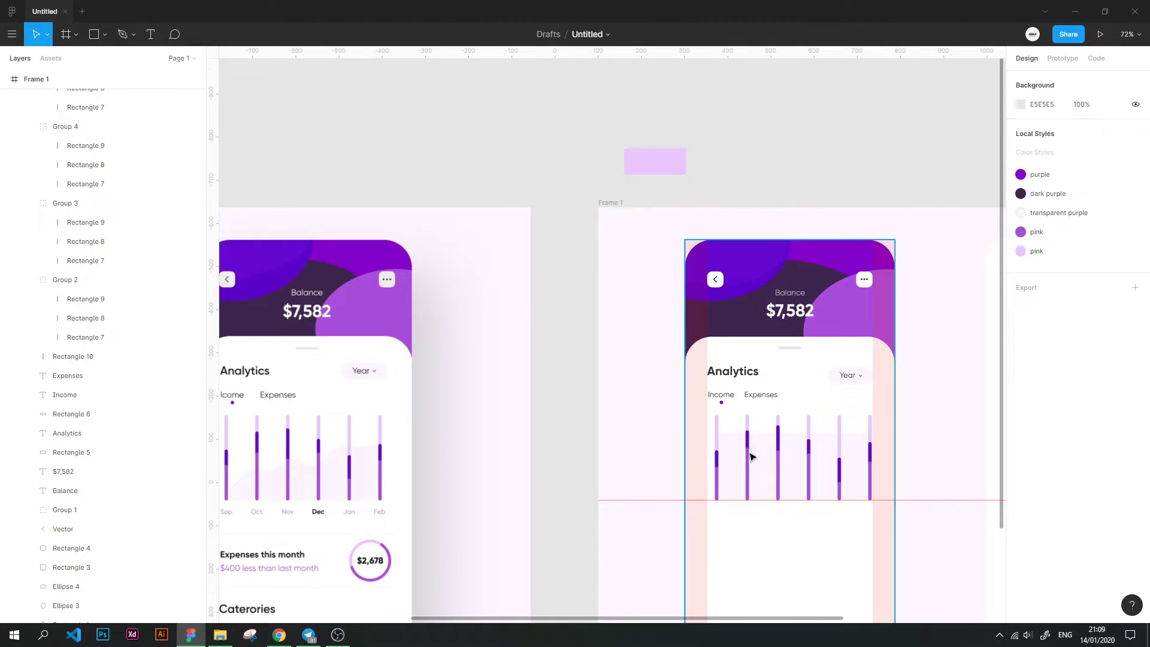
pyautogui.click(764, 451)
pyautogui.scroll(5, 767, 430)
# Align Rectangle 10's left edge with the first bar and add a top-edge point near the second bar
pyautogui.moveTo(611, 474); pyautogui.dragTo(616, 473)
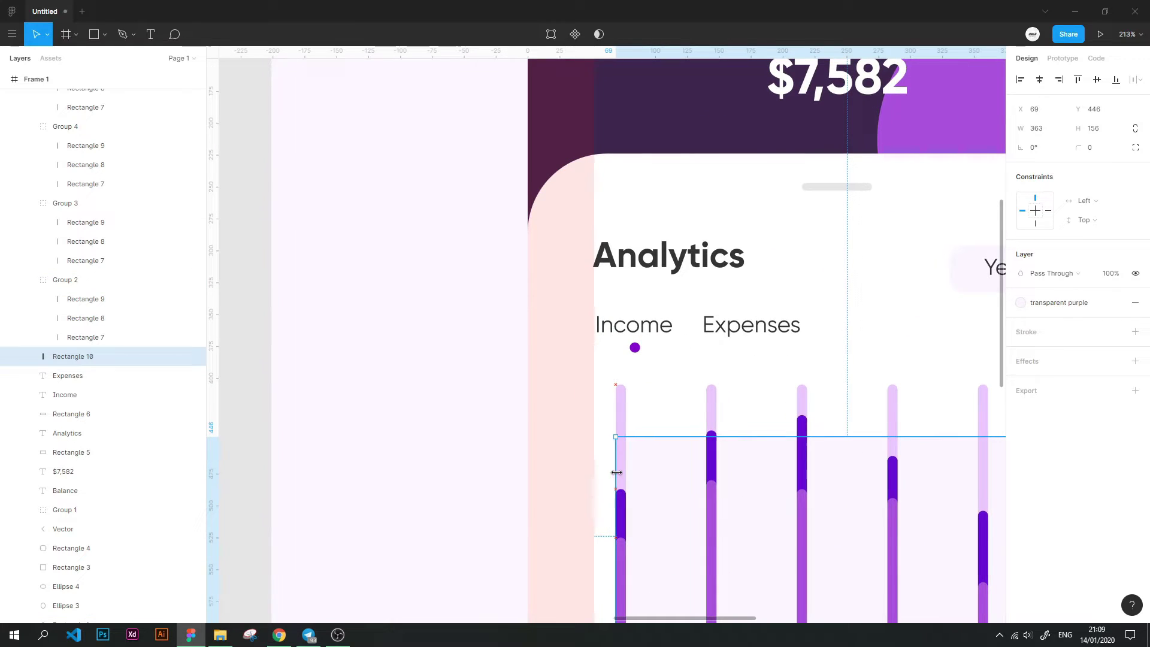
pyautogui.doubleClick(831, 458)
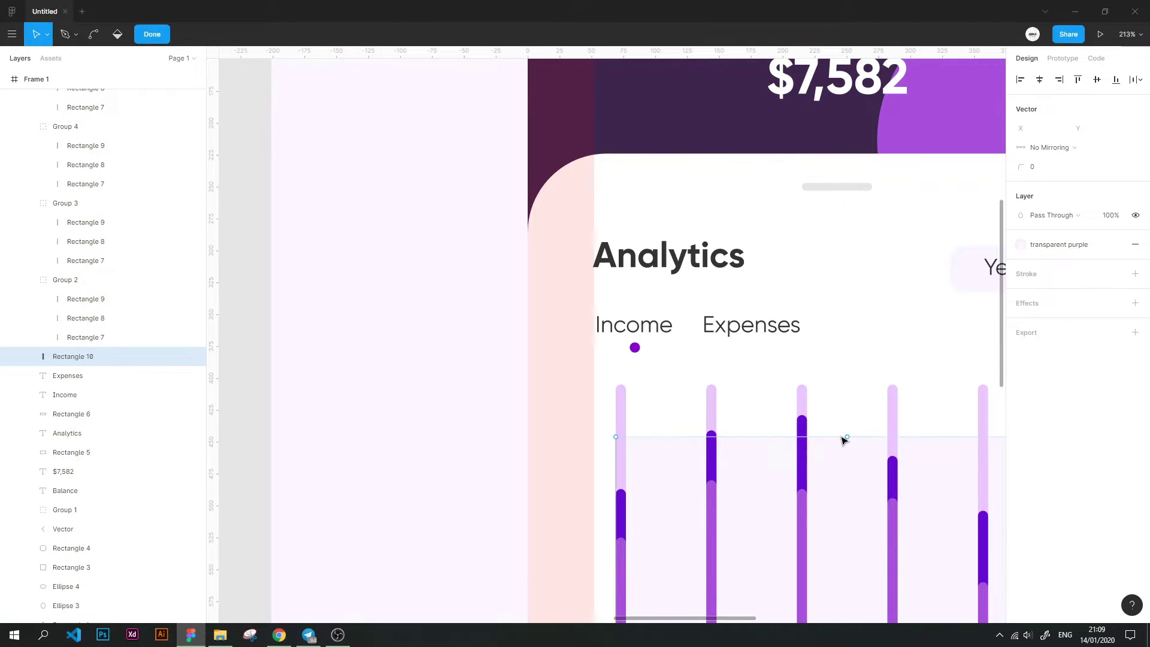
pyautogui.click(848, 438)
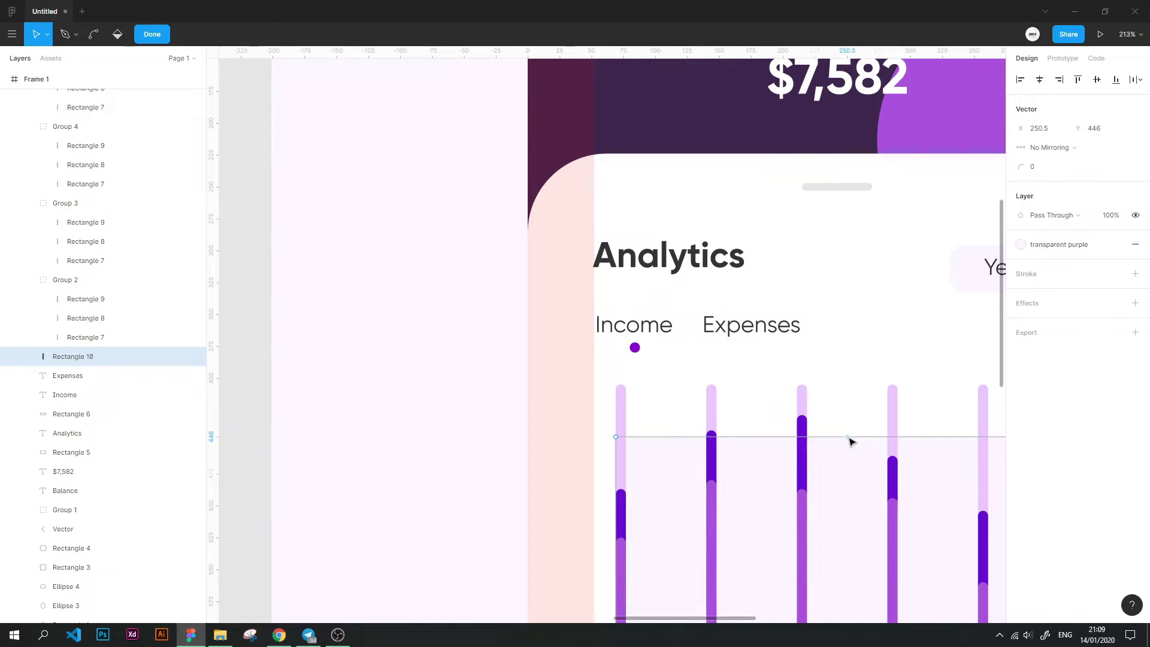
pyautogui.moveTo(847, 438); pyautogui.dragTo(681, 436)
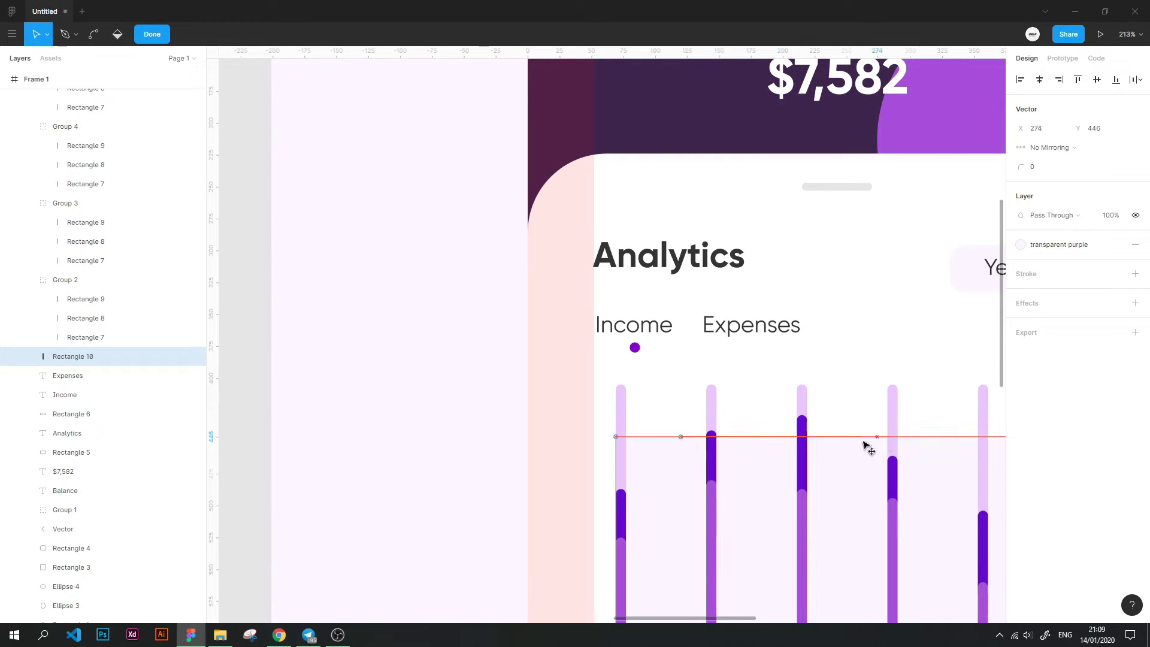
# Add a point and lower the early top-edge points to match the first bars' heights
pyautogui.click(752, 436)
pyautogui.scroll(-5, 702, 448)
pyautogui.scroll(3, 700, 443)
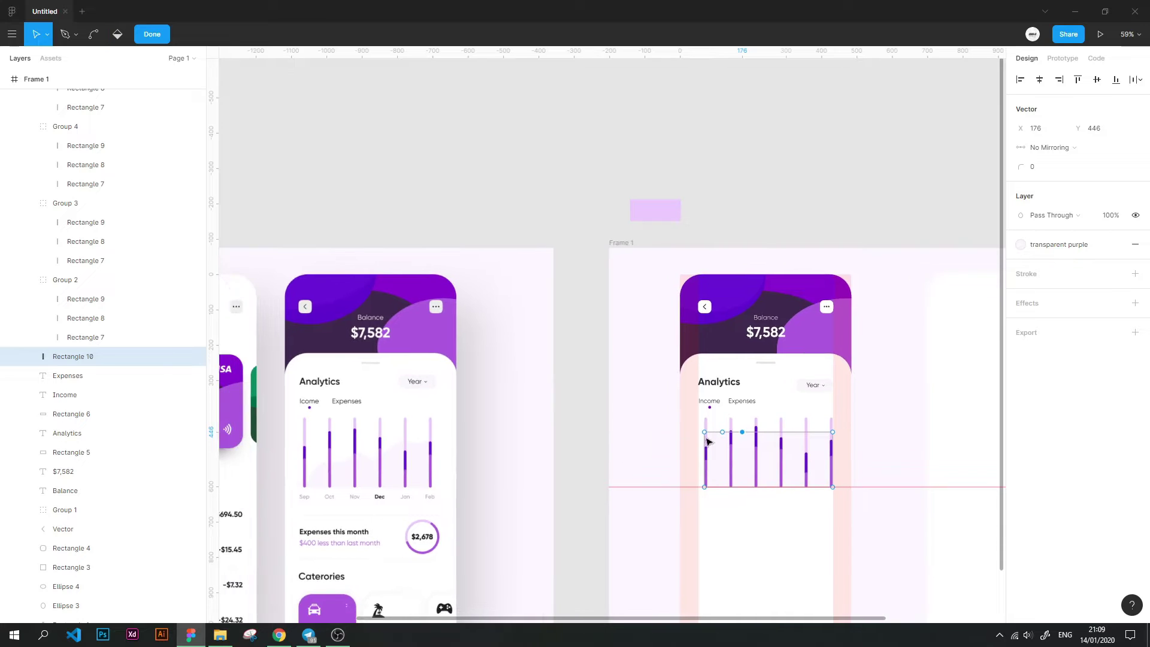
pyautogui.press('v')
pyautogui.moveTo(695, 429); pyautogui.dragTo(696, 491)
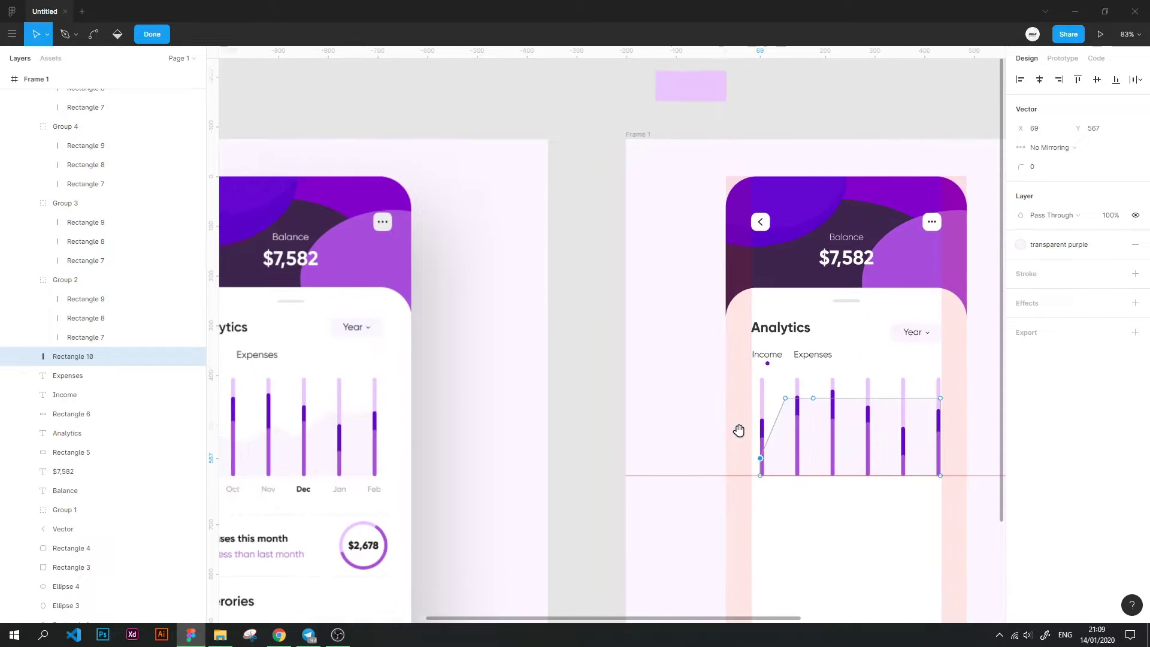
pyautogui.hscroll(-3, 719, 455)
pyautogui.scroll(-1, 719, 455)
pyautogui.moveTo(798, 395); pyautogui.dragTo(797, 432)
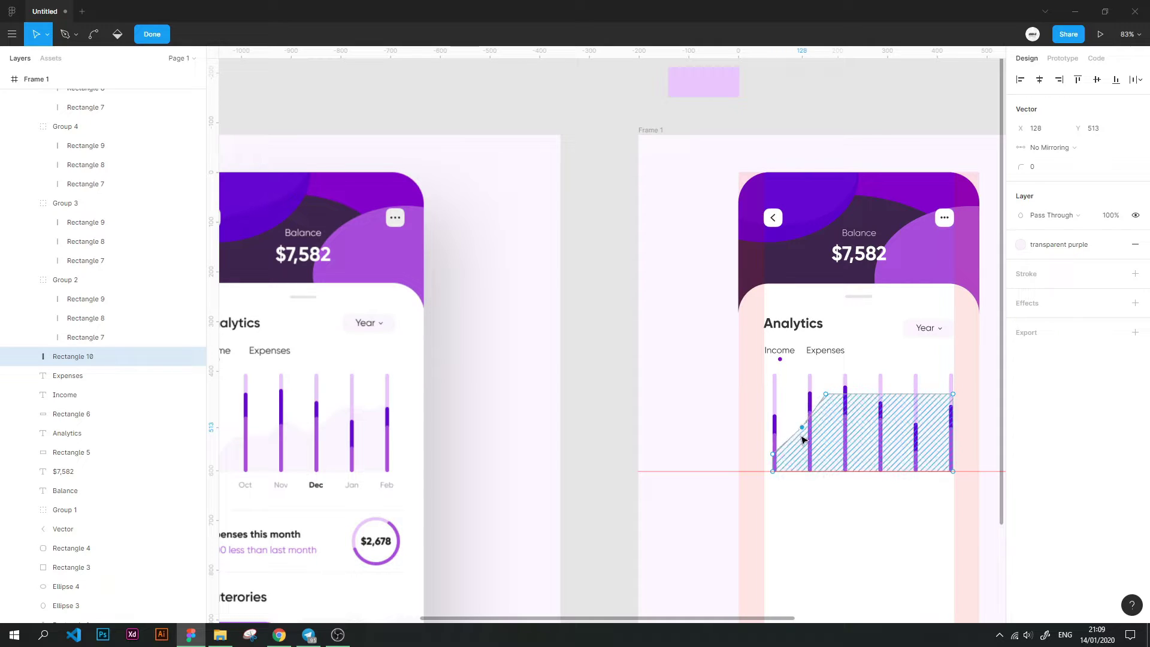
pyautogui.moveTo(804, 431); pyautogui.dragTo(805, 435)
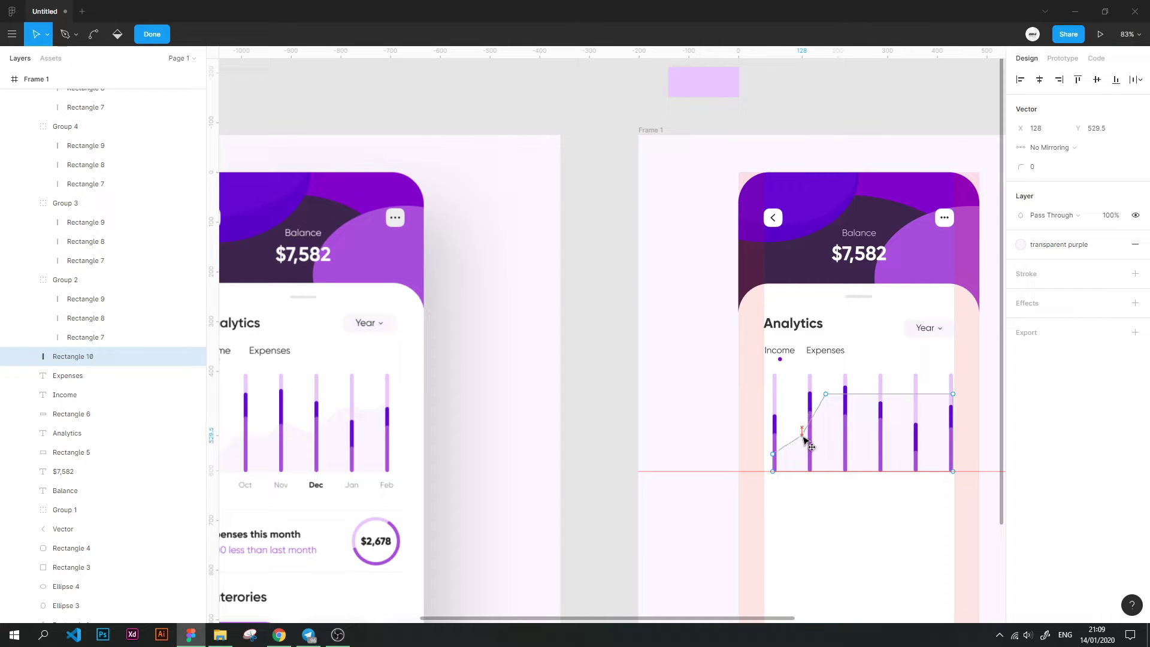
pyautogui.moveTo(825, 394); pyautogui.dragTo(828, 437)
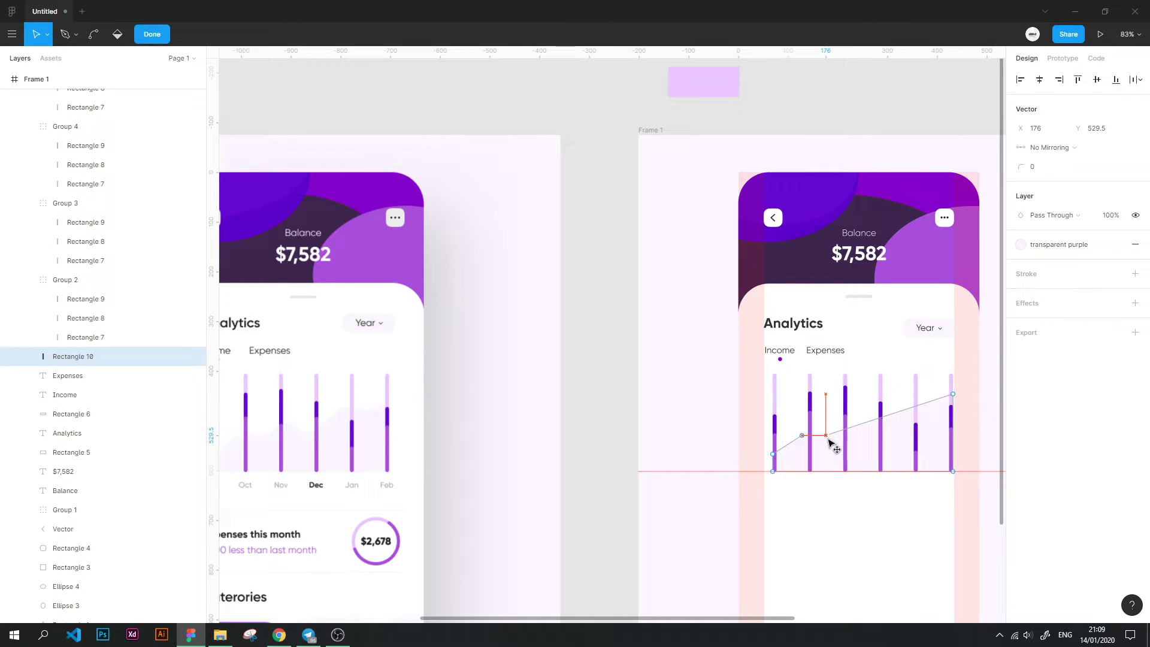
# Add points along the sloped edge and raise the last one so the area climbs to the final bar
pyautogui.moveTo(890, 415); pyautogui.dragTo(856, 424)
pyautogui.scroll(-2, 797, 438)
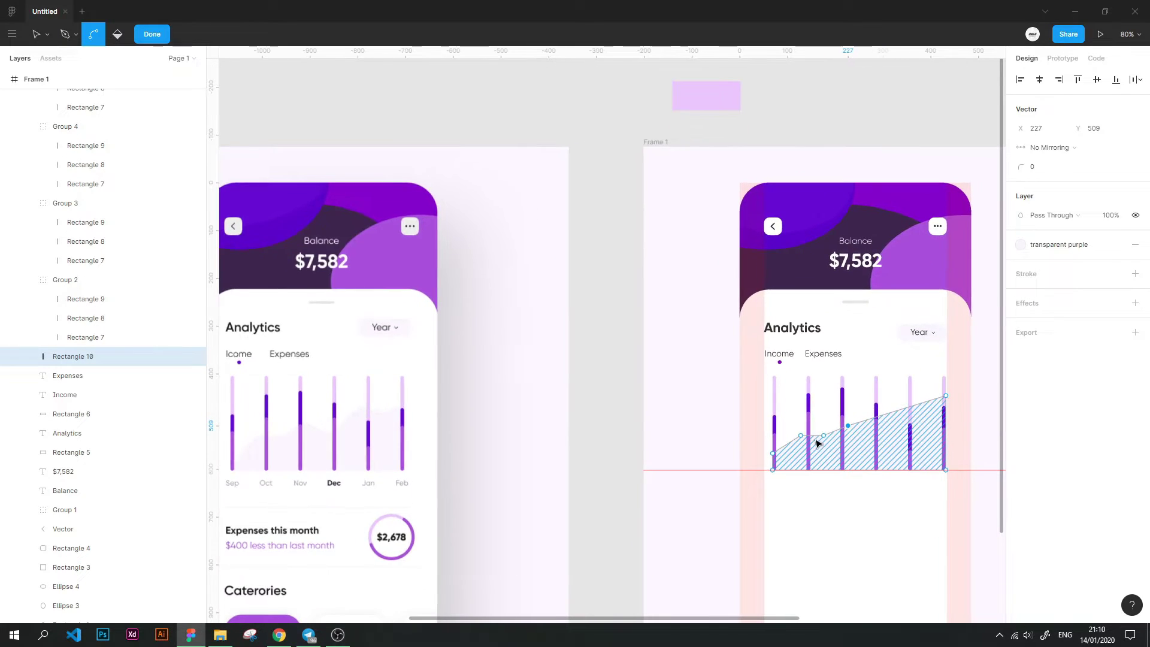
pyautogui.moveTo(782, 453); pyautogui.dragTo(776, 468)
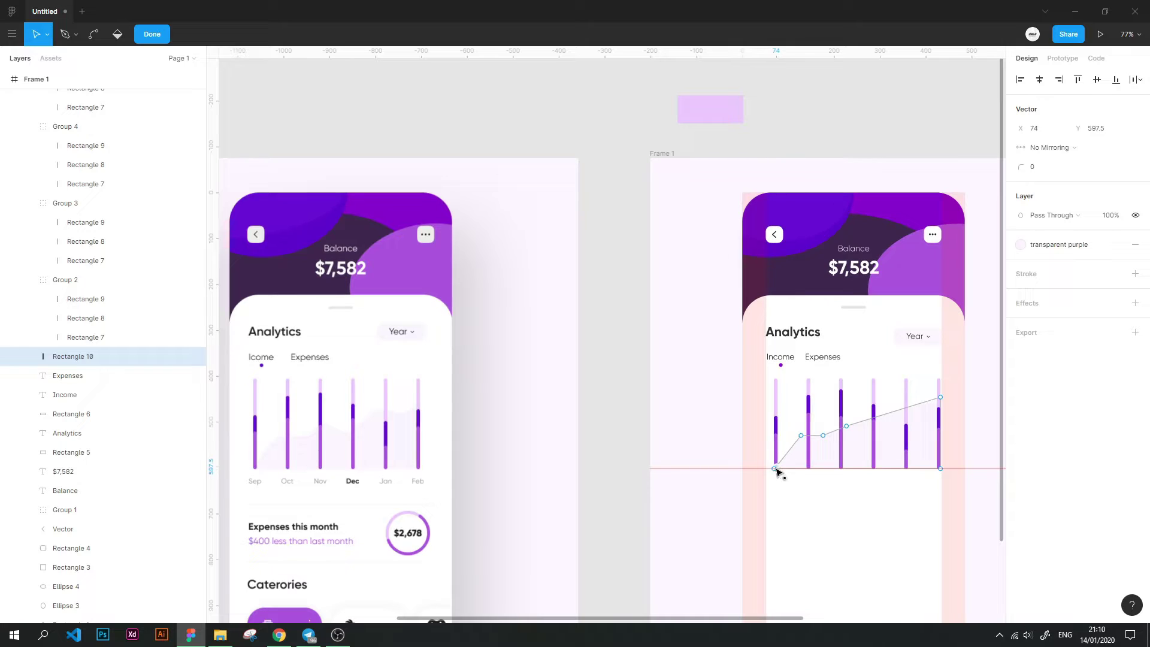
pyautogui.click(847, 428)
pyautogui.moveTo(894, 412)
pyautogui.mouseDown()
pyautogui.moveTo(873, 434)
pyautogui.moveTo(901, 411)
pyautogui.mouseUp()
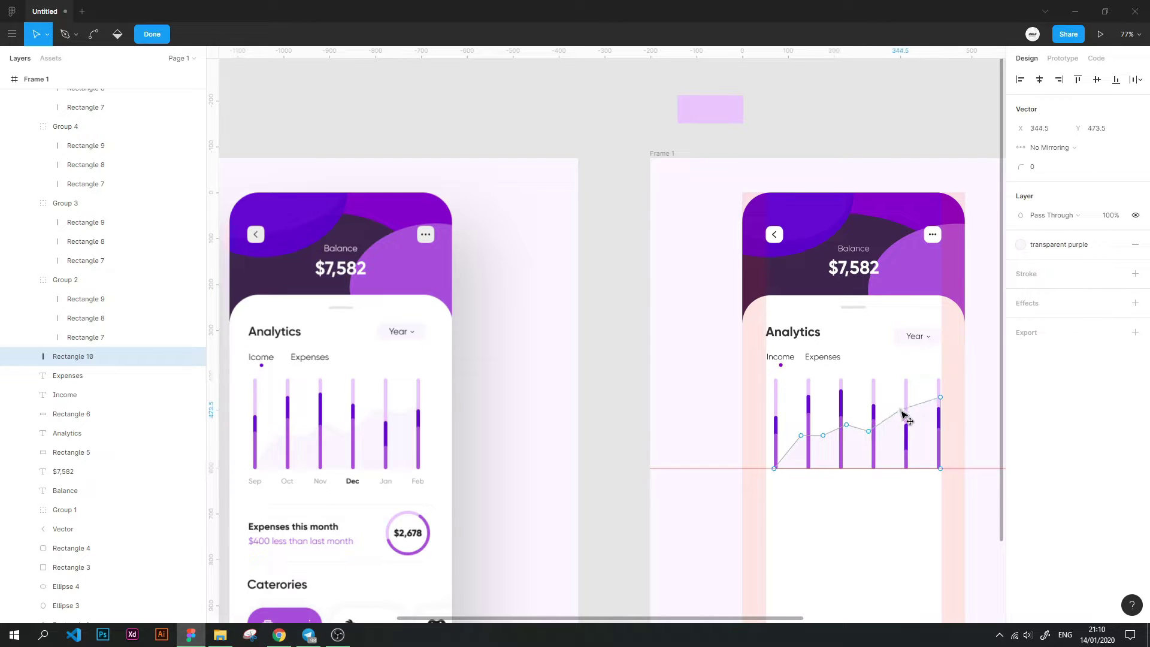
pyautogui.click(920, 406)
pyautogui.scroll(5, 939, 418)
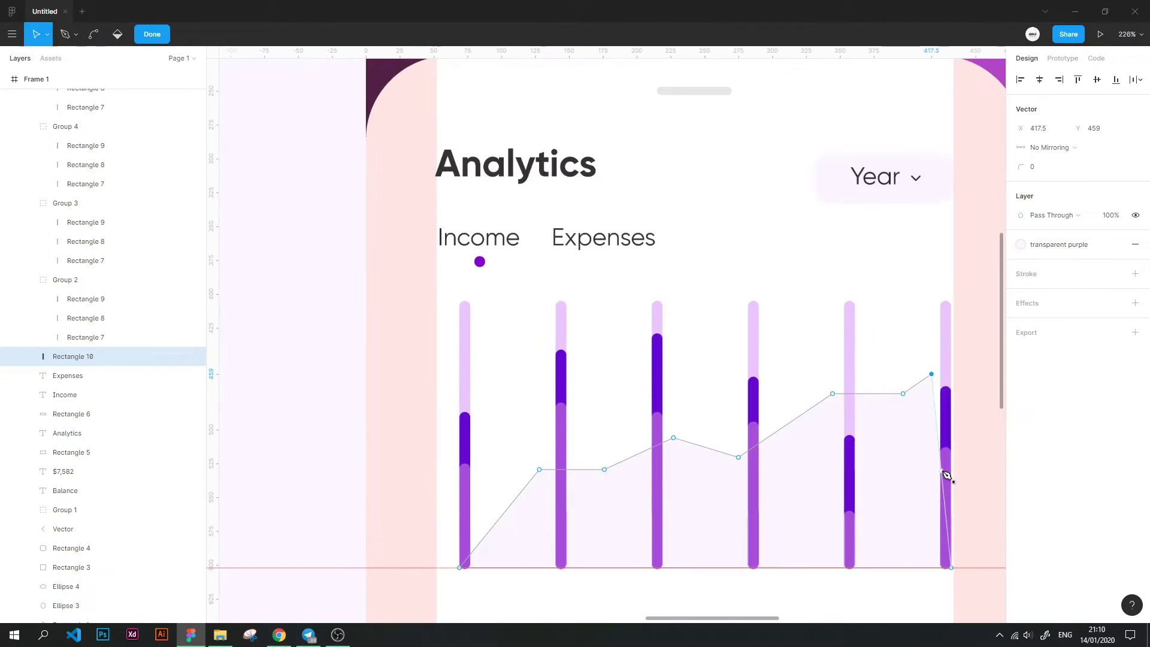
pyautogui.moveTo(943, 470); pyautogui.dragTo(952, 389)
pyautogui.click(903, 340)
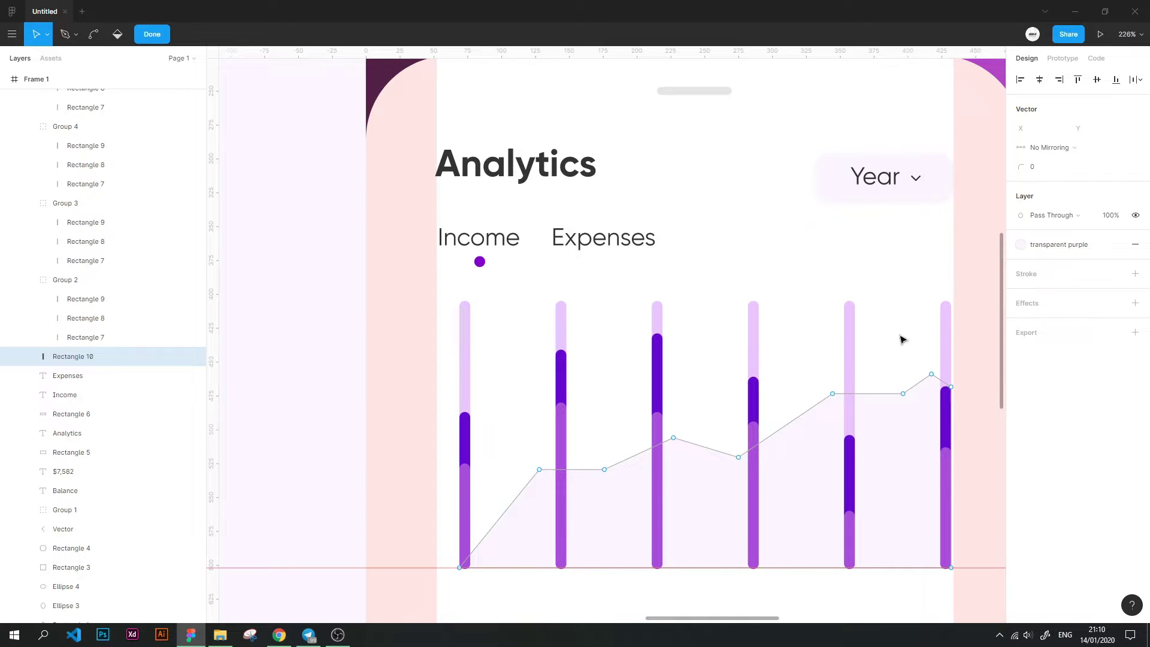
# Bend the four corner points of the chart area's top edge into smooth curves
pyautogui.click(75, 34)
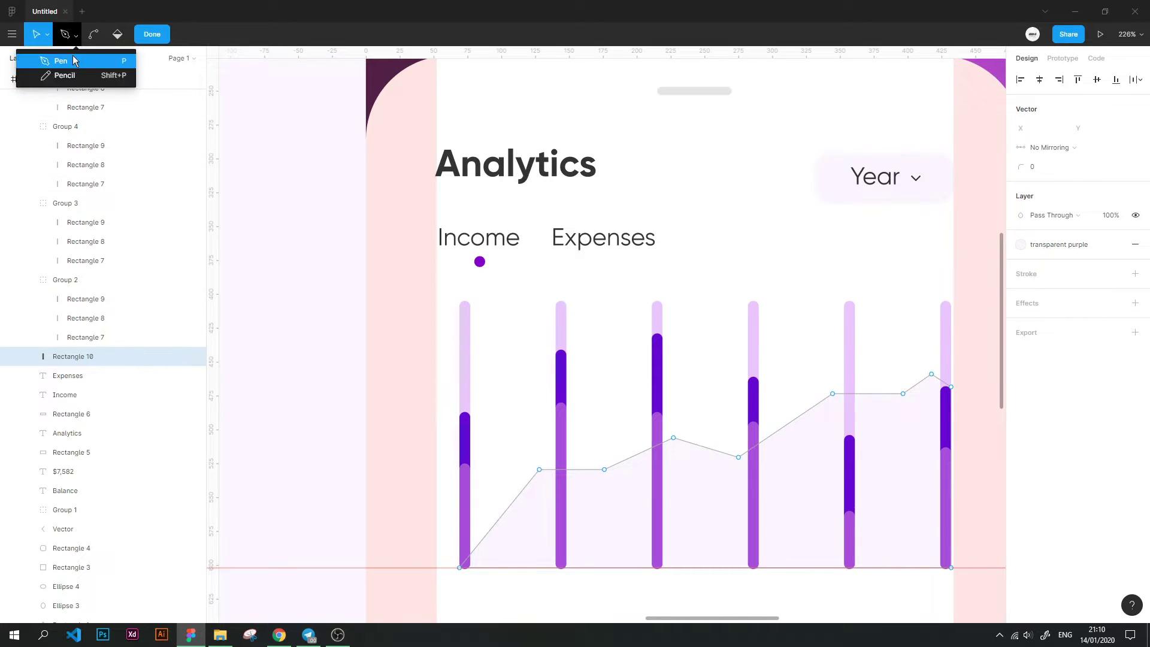
pyautogui.moveTo(541, 470); pyautogui.dragTo(634, 471)
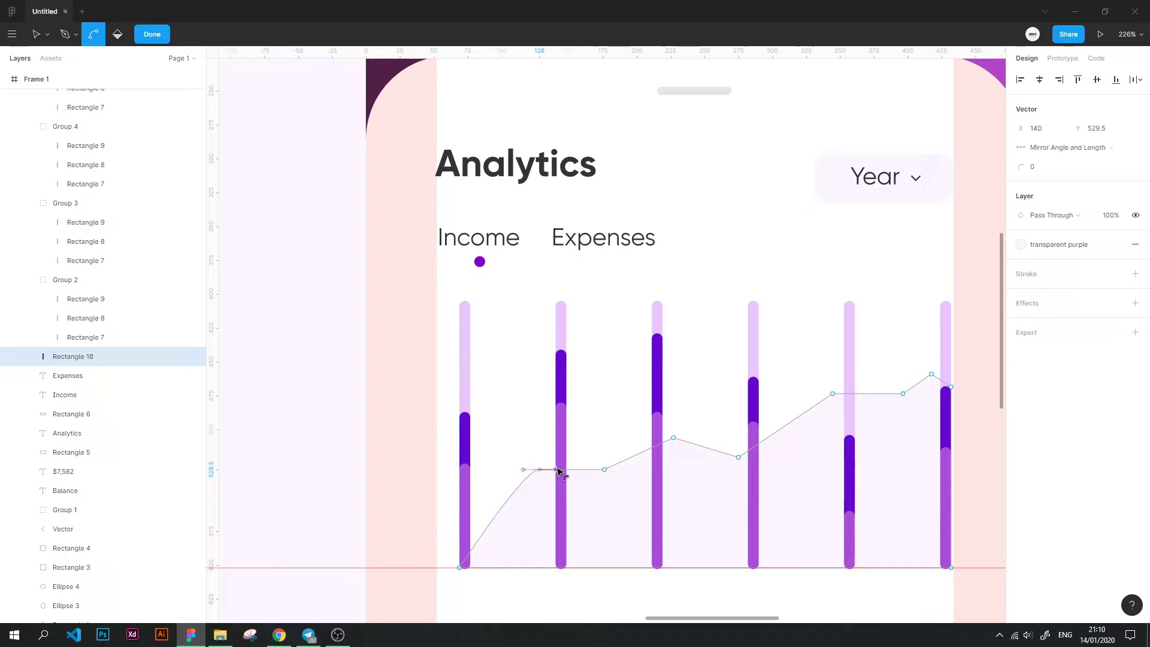
pyautogui.moveTo(673, 438); pyautogui.dragTo(767, 458)
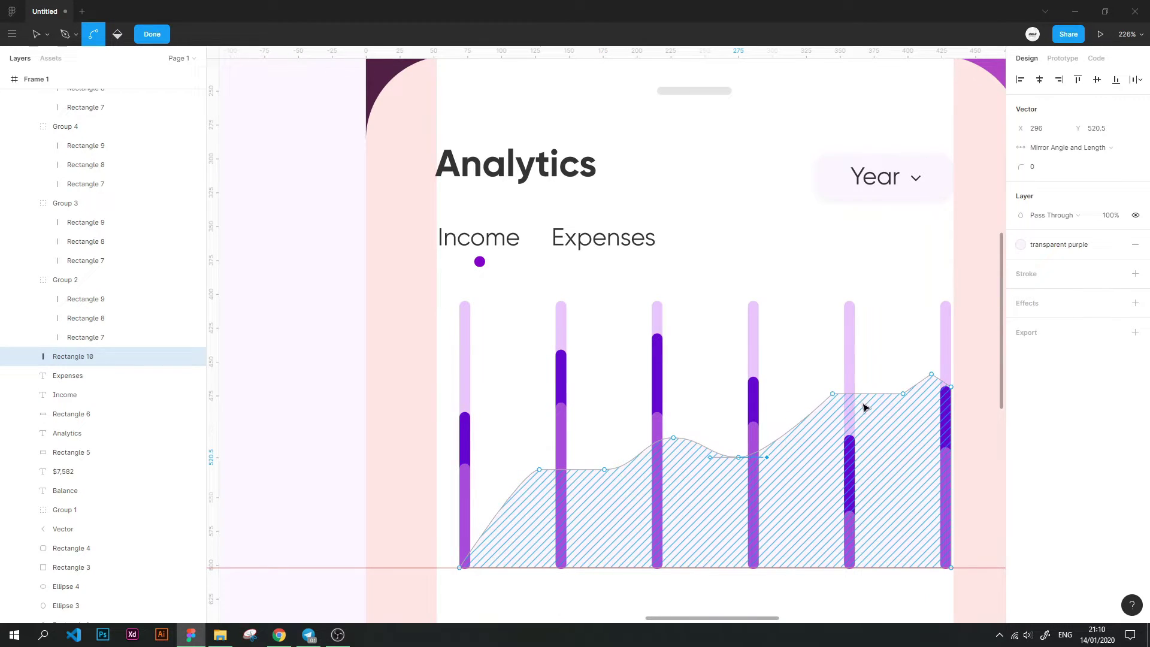
pyautogui.moveTo(834, 395); pyautogui.dragTo(865, 394)
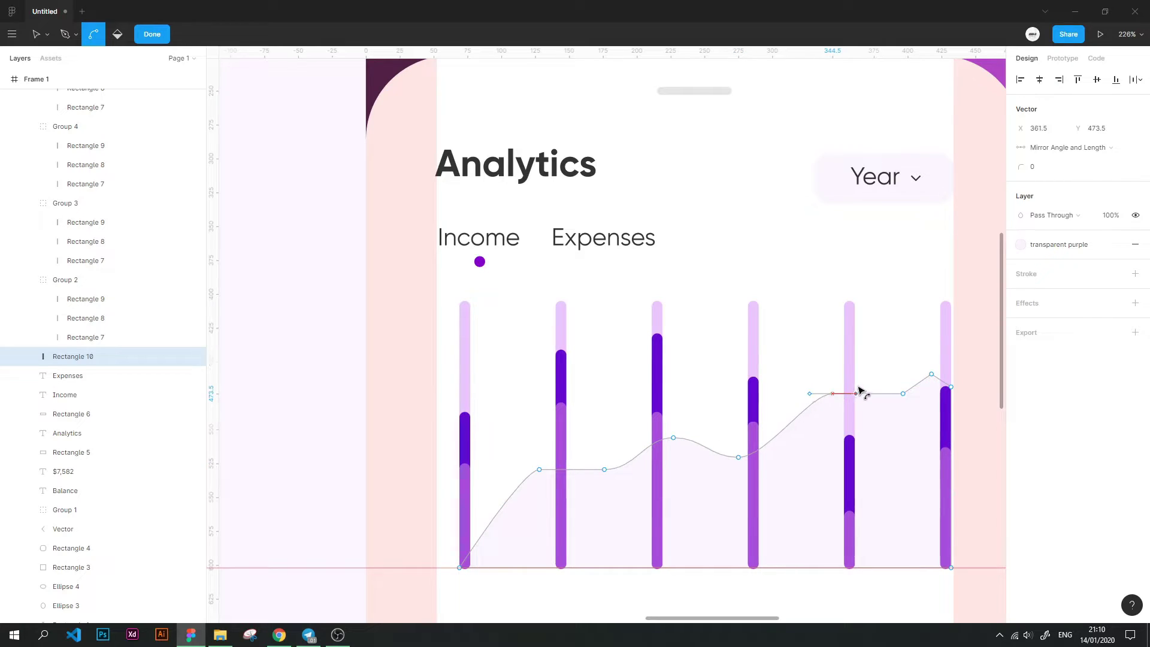
pyautogui.moveTo(931, 374); pyautogui.dragTo(942, 372)
pyautogui.press('Escape')
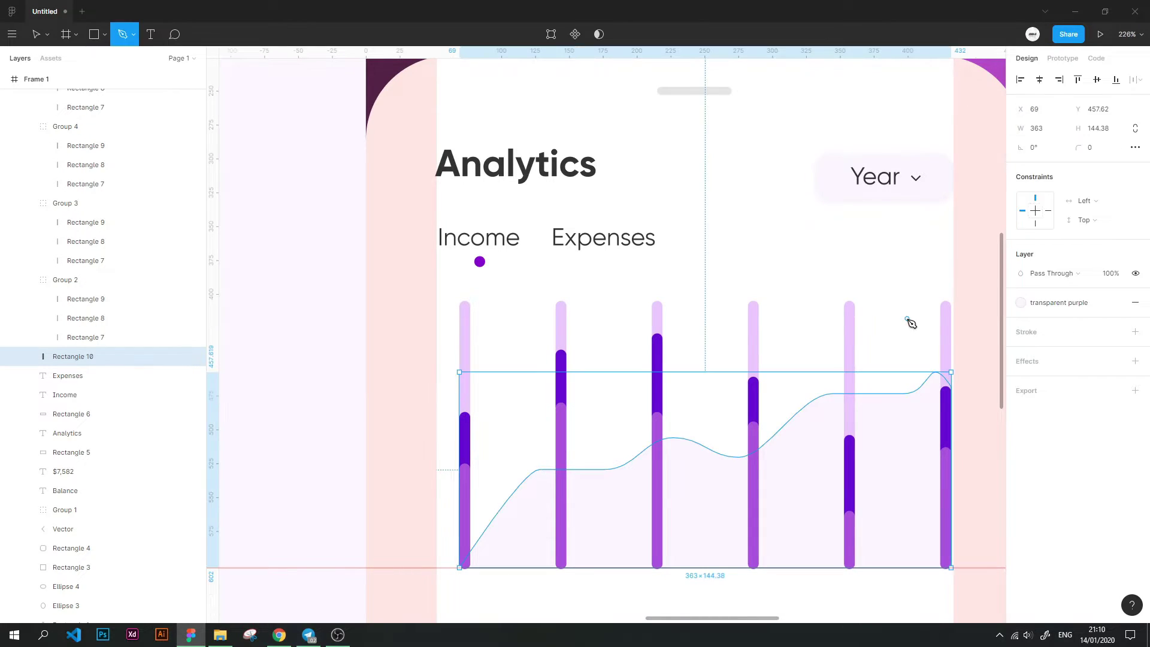
# Delete the stray Vector 1 path and return to the selection tool
pyautogui.press('p')
pyautogui.click(912, 321)
pyautogui.scroll(-10, 911, 320)
pyautogui.click(903, 304)
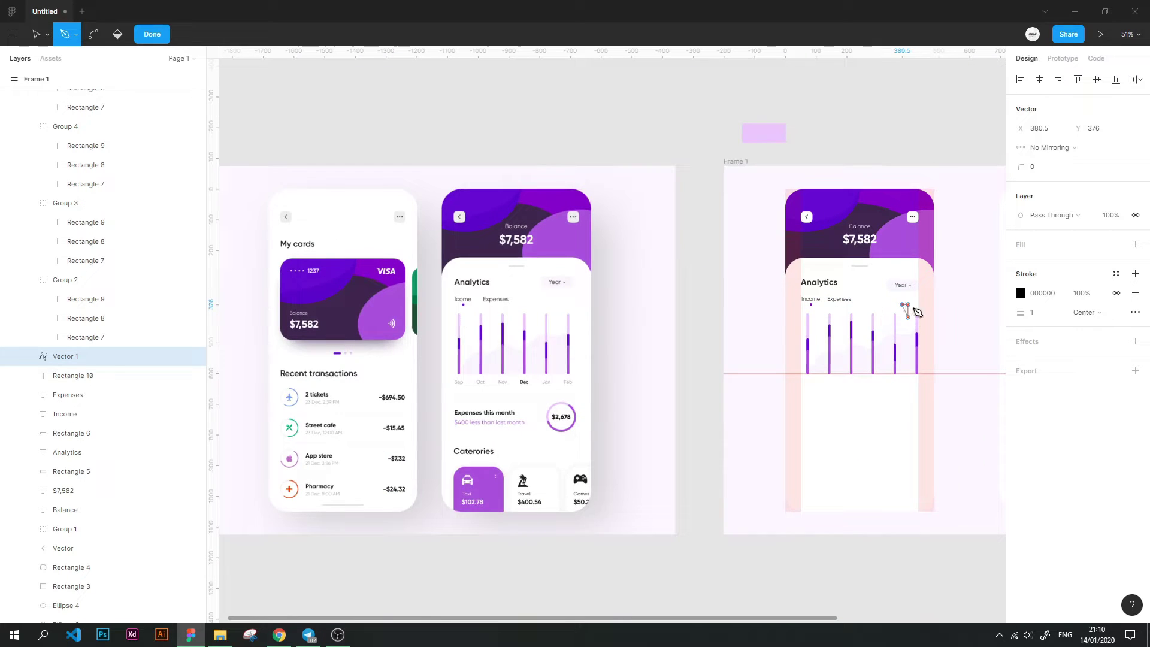
pyautogui.press('Escape')
pyautogui.press('Delete')
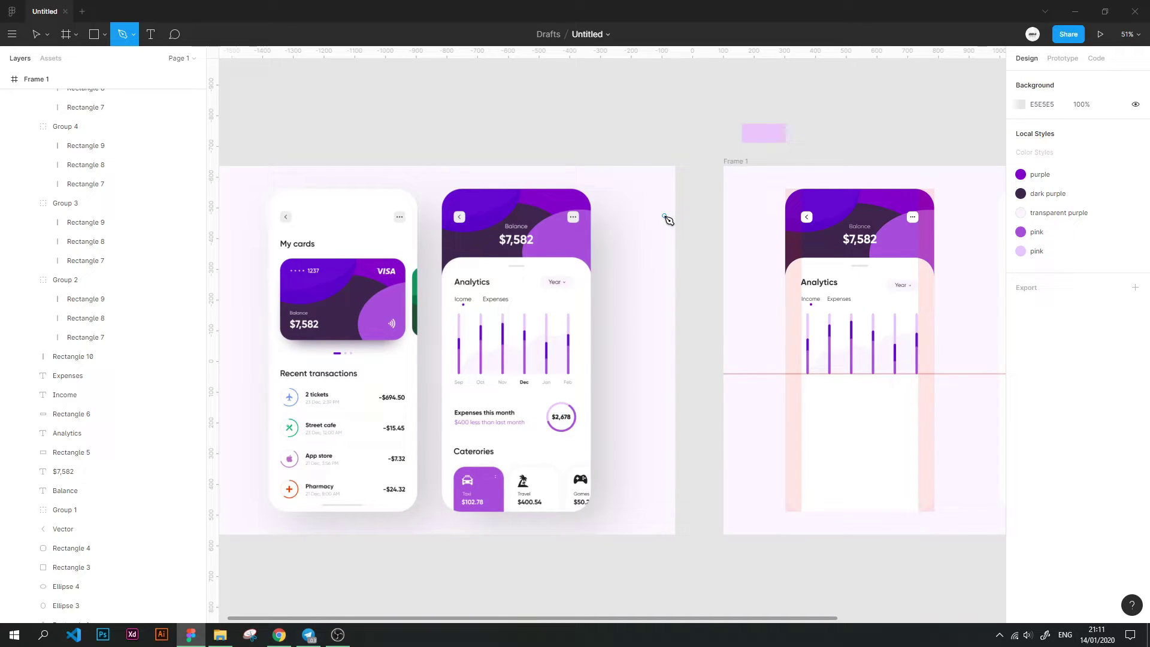
pyautogui.press('Escape')
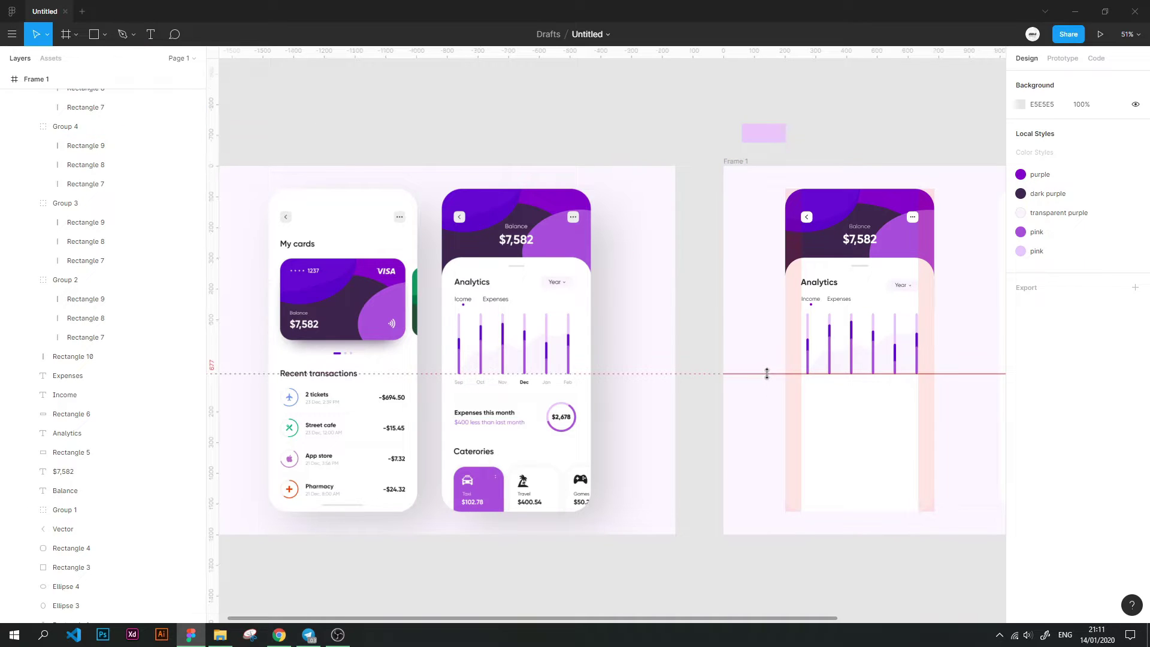
pyautogui.scroll(2, 924, 411)
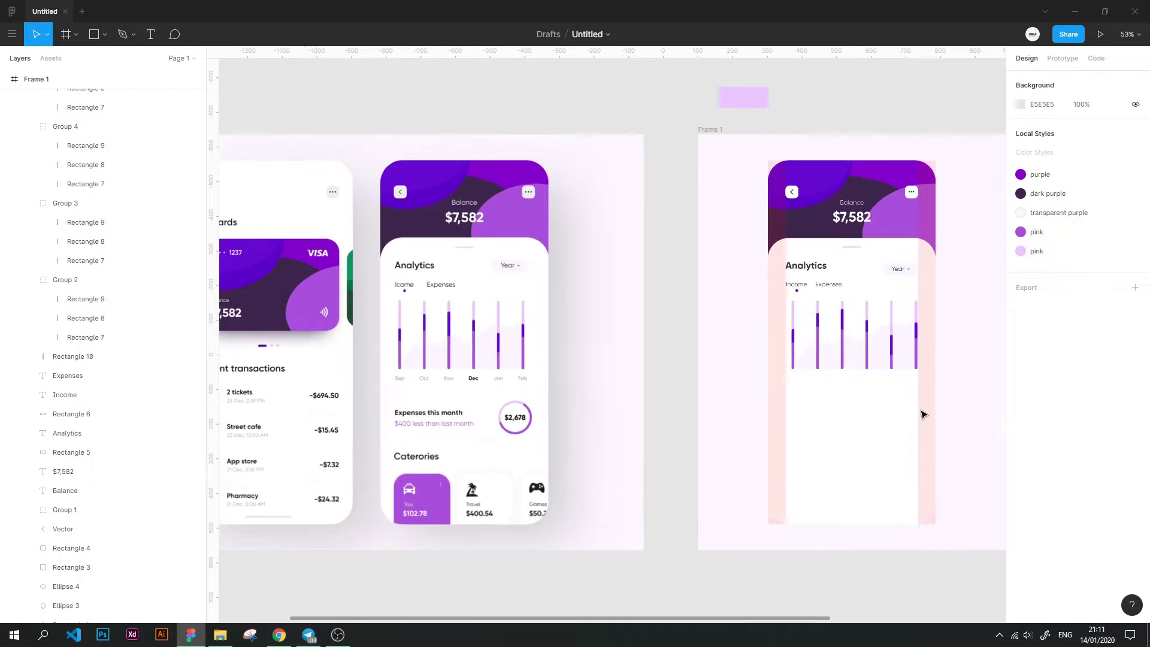
pyautogui.scroll(2, 925, 412)
pyautogui.scroll(2, 922, 413)
pyautogui.hscroll(-2, 893, 347)
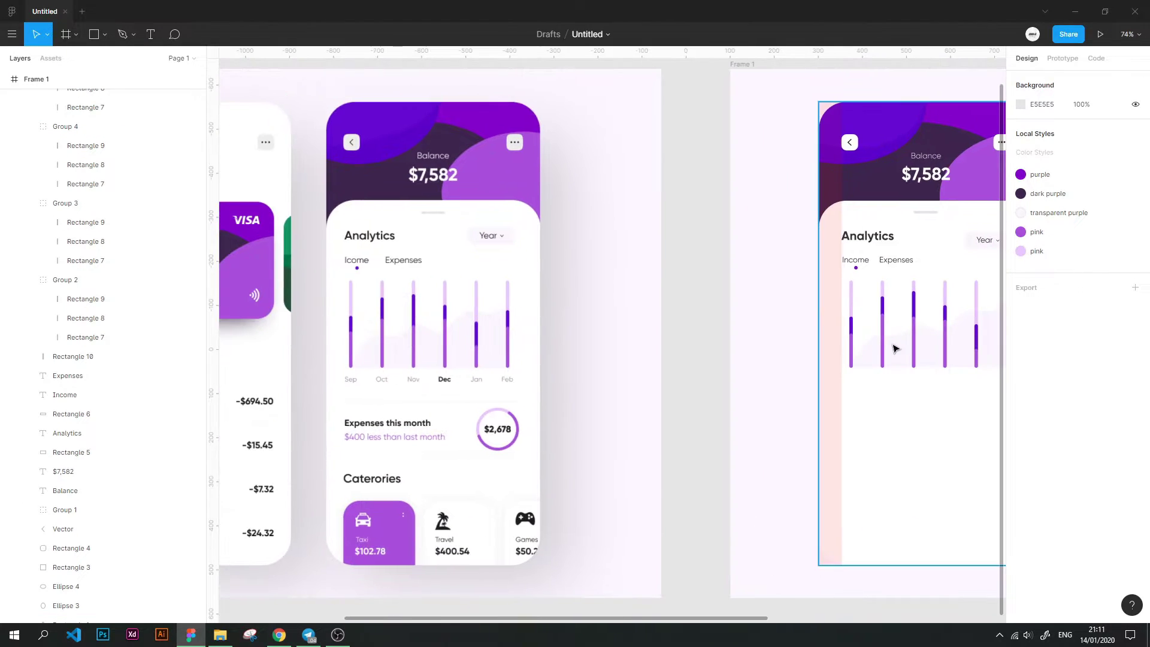
pyautogui.scroll(3, 886, 347)
pyautogui.scroll(-1, 880, 351)
pyautogui.scroll(-1, 880, 350)
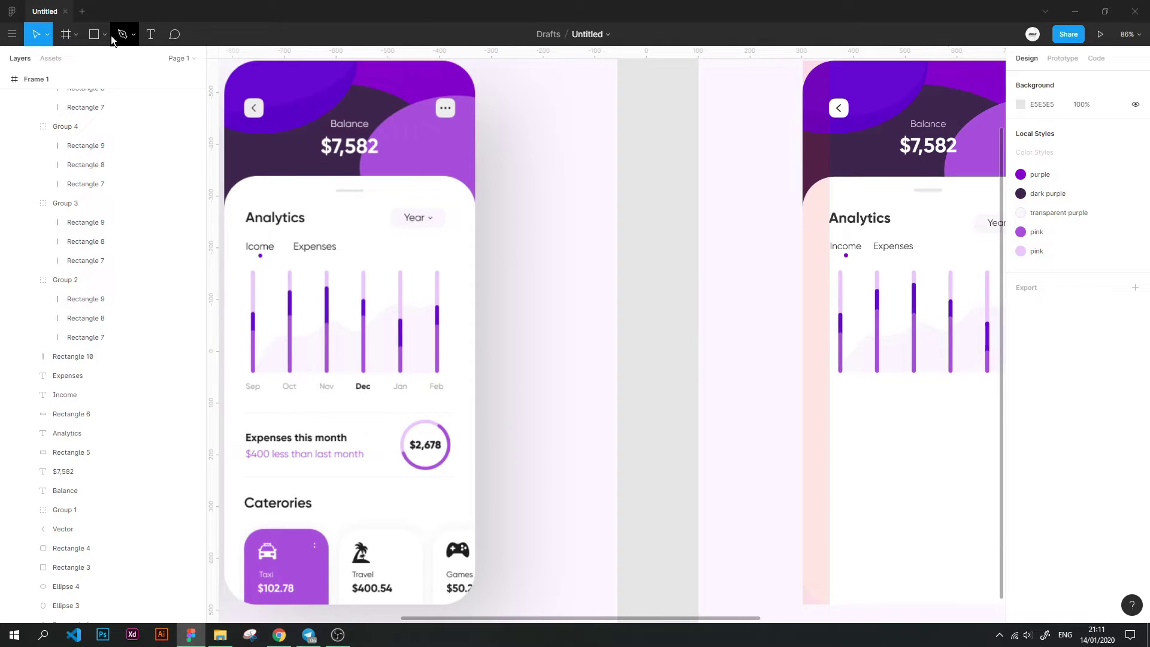
# Add a 'Sep' label under the first bar in Gilroy-Medium 14 with 50% fill opacity
pyautogui.click(144, 37)
pyautogui.click(836, 378)
pyautogui.write('Sep')
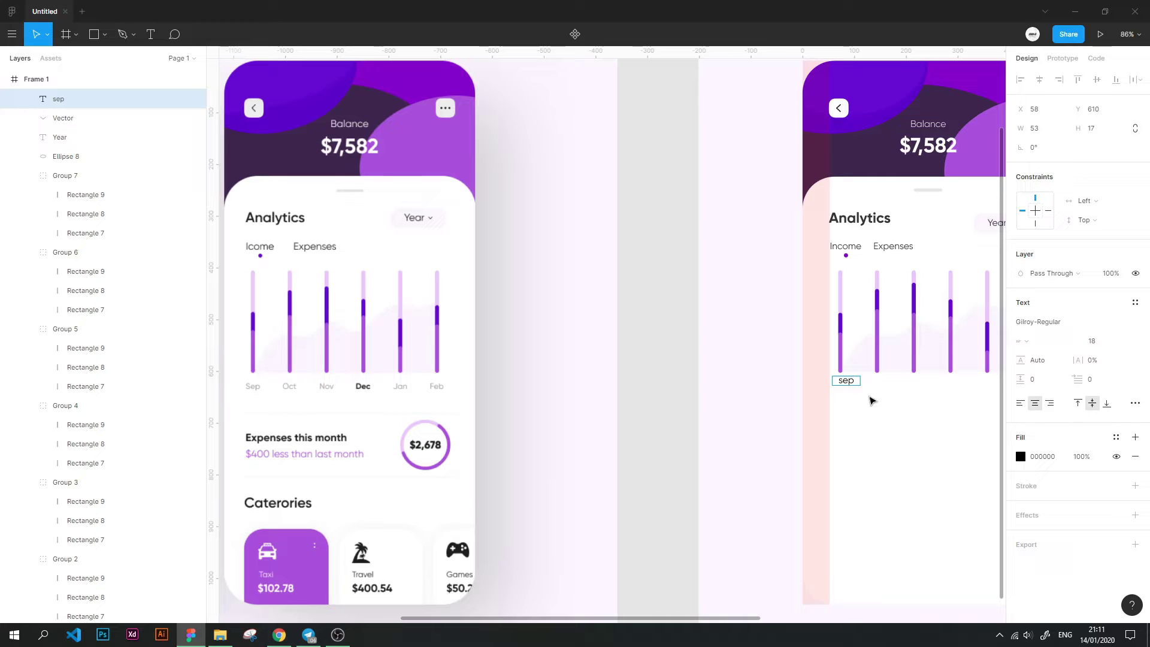
pyautogui.click(1096, 322)
pyautogui.click(1119, 297)
pyautogui.click(1103, 341)
pyautogui.click(1109, 312)
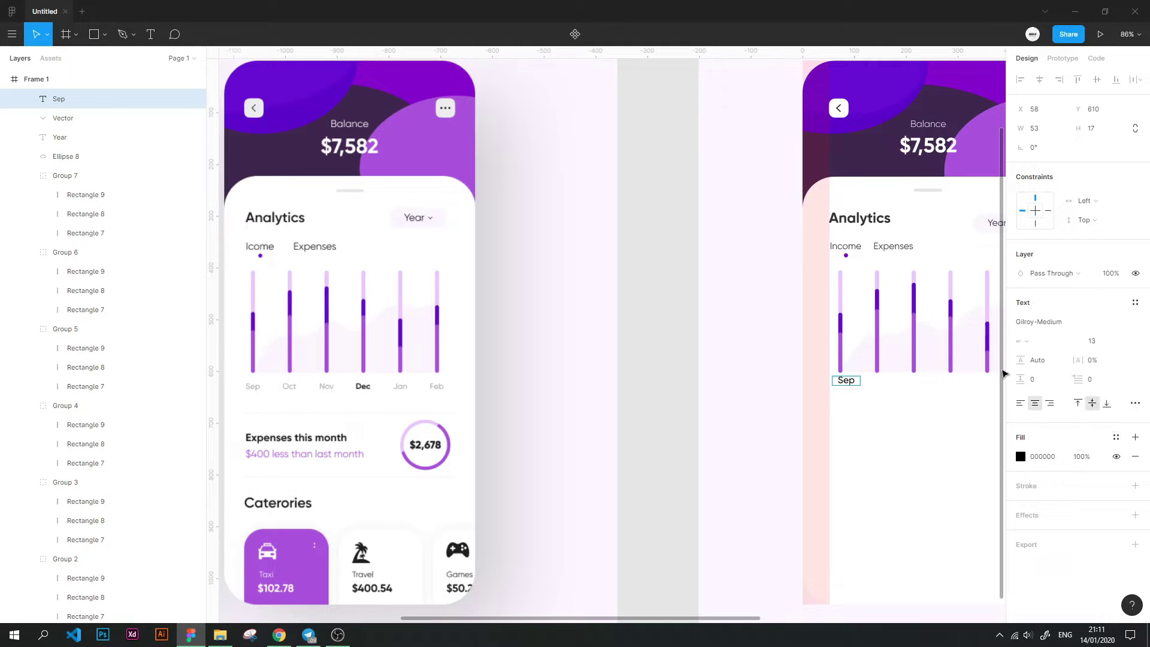
pyautogui.click(1124, 341)
pyautogui.click(1130, 316)
pyautogui.click(1121, 352)
pyautogui.click(1080, 457)
pyautogui.write('50')
pyautogui.press('Return')
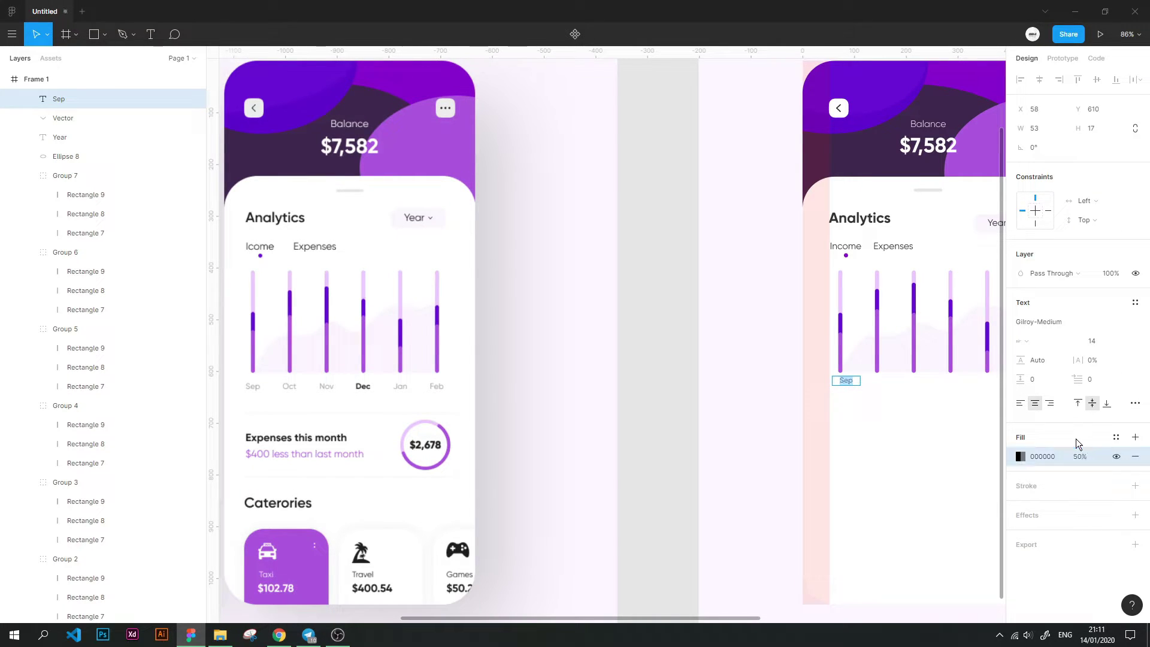
# Set the Sep label to auto width and Alt-drag copies to make six labels
pyautogui.scroll(3, 845, 419)
pyautogui.click(1135, 403)
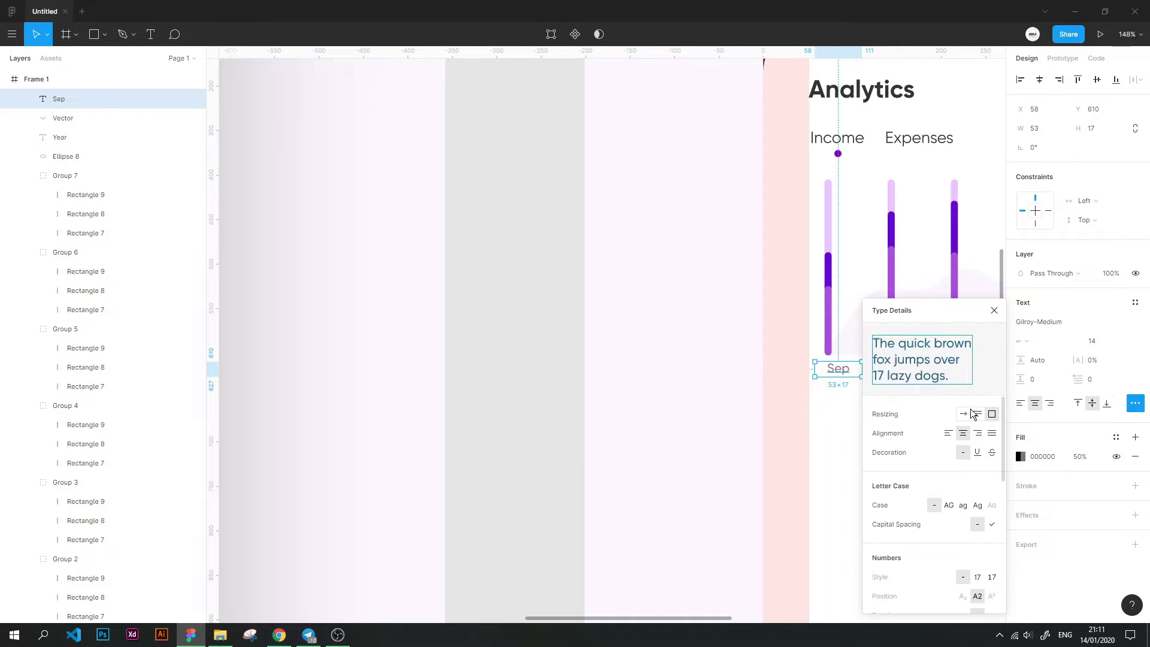
pyautogui.click(612, 355)
pyautogui.click(837, 371)
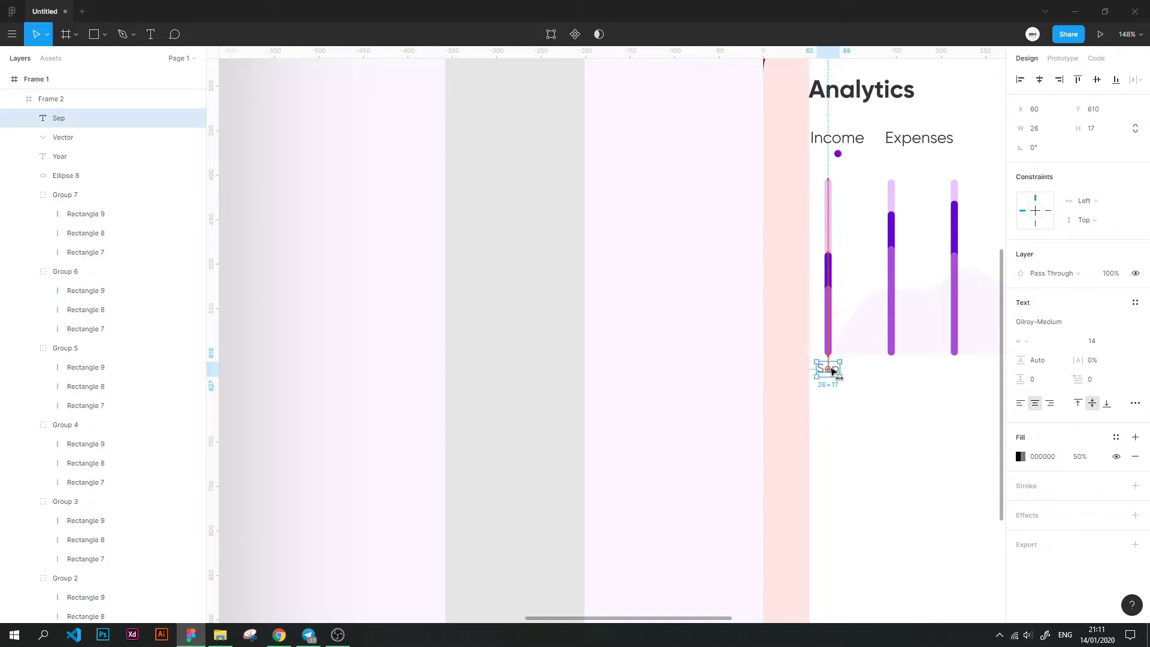
pyautogui.scroll(-5, 856, 422)
pyautogui.scroll(3, 850, 419)
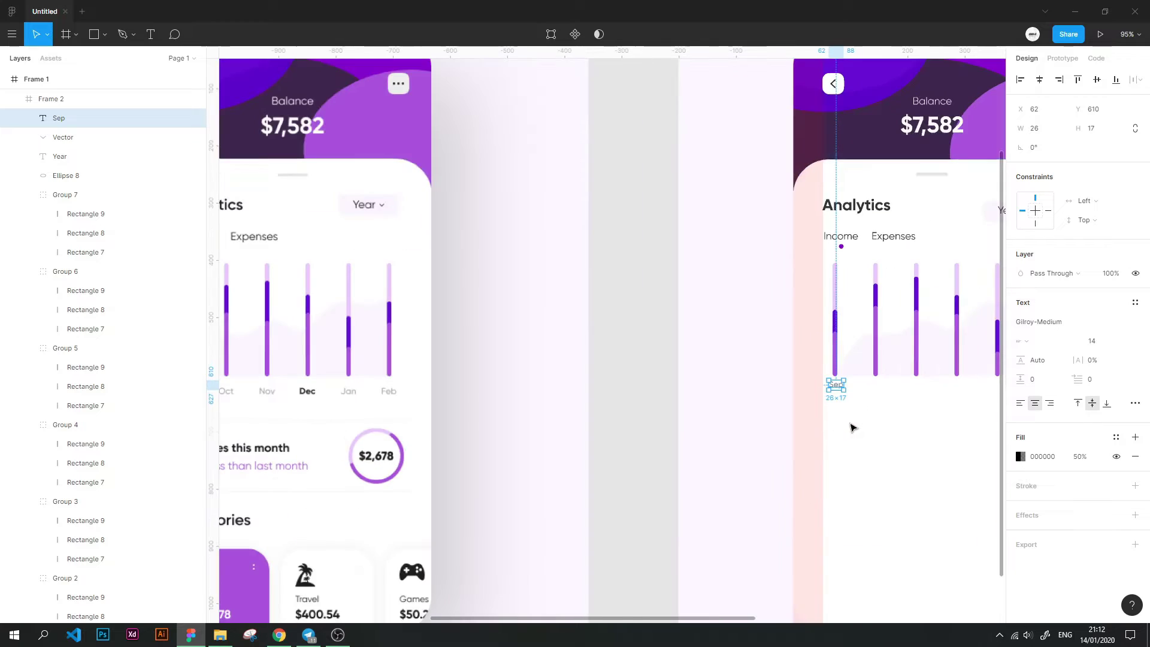
pyautogui.moveTo(836, 389); pyautogui.dragTo(957, 390)
pyautogui.hscroll(3, 927, 406)
pyautogui.moveTo(794, 388); pyautogui.dragTo(871, 382)
pyautogui.scroll(-3, 871, 382)
# Select all six Sep labels and distribute their horizontal spacing evenly
pyautogui.keyDown('shift'); pyautogui.click(838, 382); pyautogui.keyUp('shift')
pyautogui.keyDown('shift'); pyautogui.click(804, 382); pyautogui.keyUp('shift')
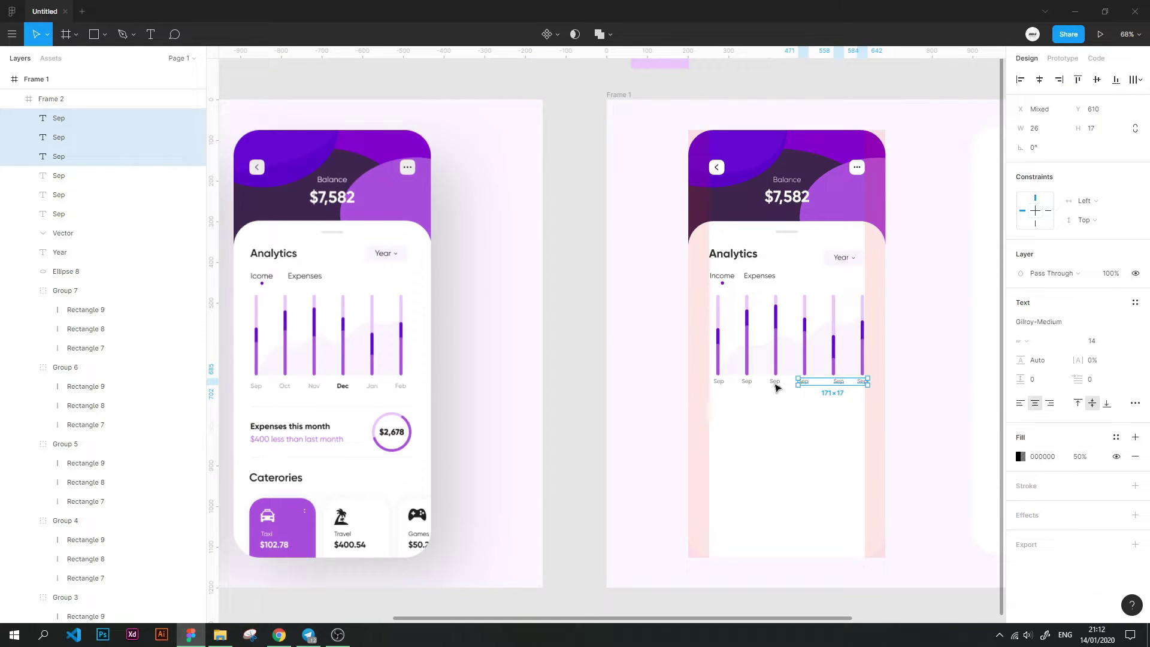
pyautogui.keyDown('shift'); pyautogui.click(748, 382); pyautogui.keyUp('shift')
pyautogui.keyDown('shift'); pyautogui.click(719, 382); pyautogui.keyUp('shift')
pyautogui.click(1135, 83)
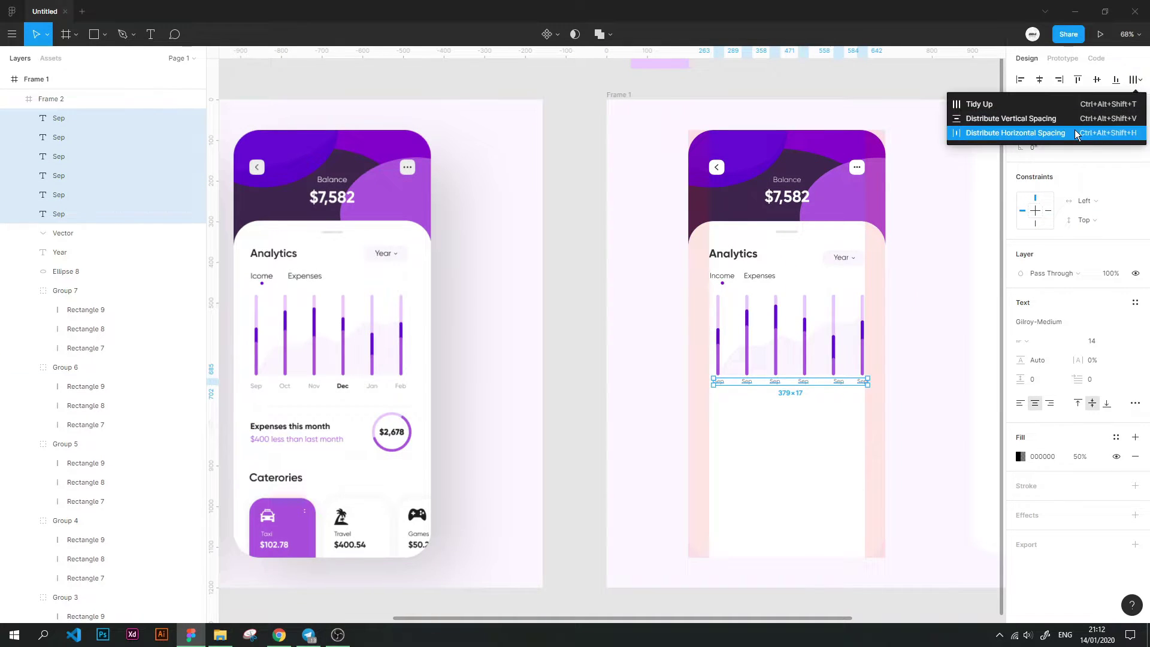
pyautogui.click(1075, 133)
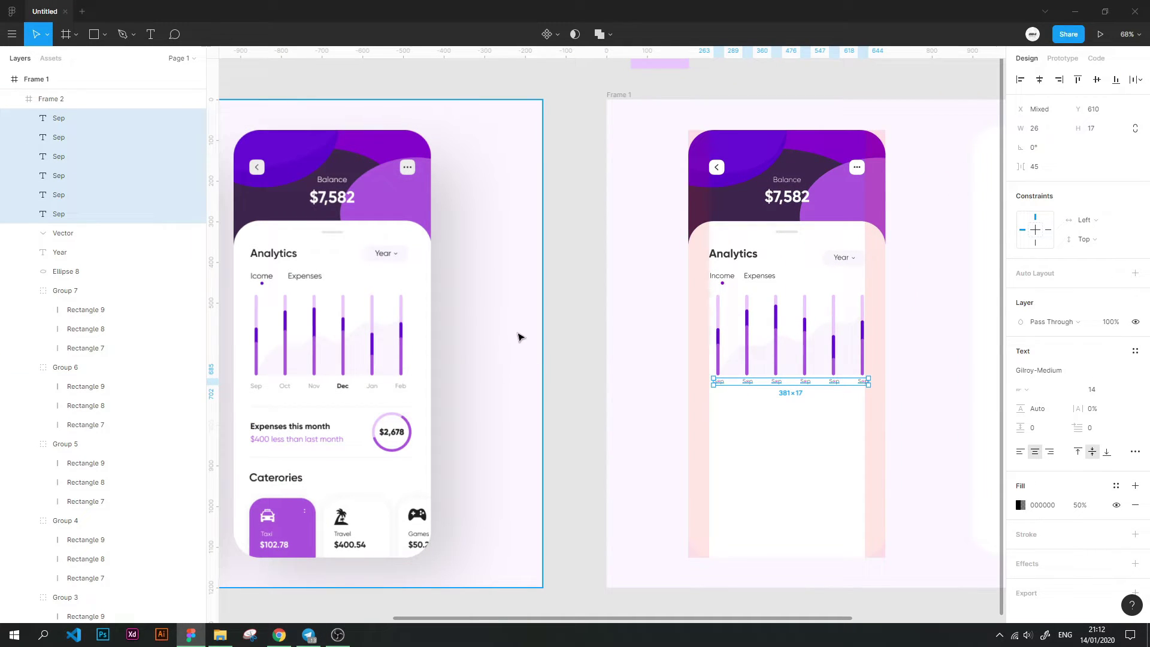
# Launch the Retextifier plugin on the six selected month labels
pyautogui.hotkey('ctrl', '/')
pyautogui.write('retex')
pyautogui.press('Return')
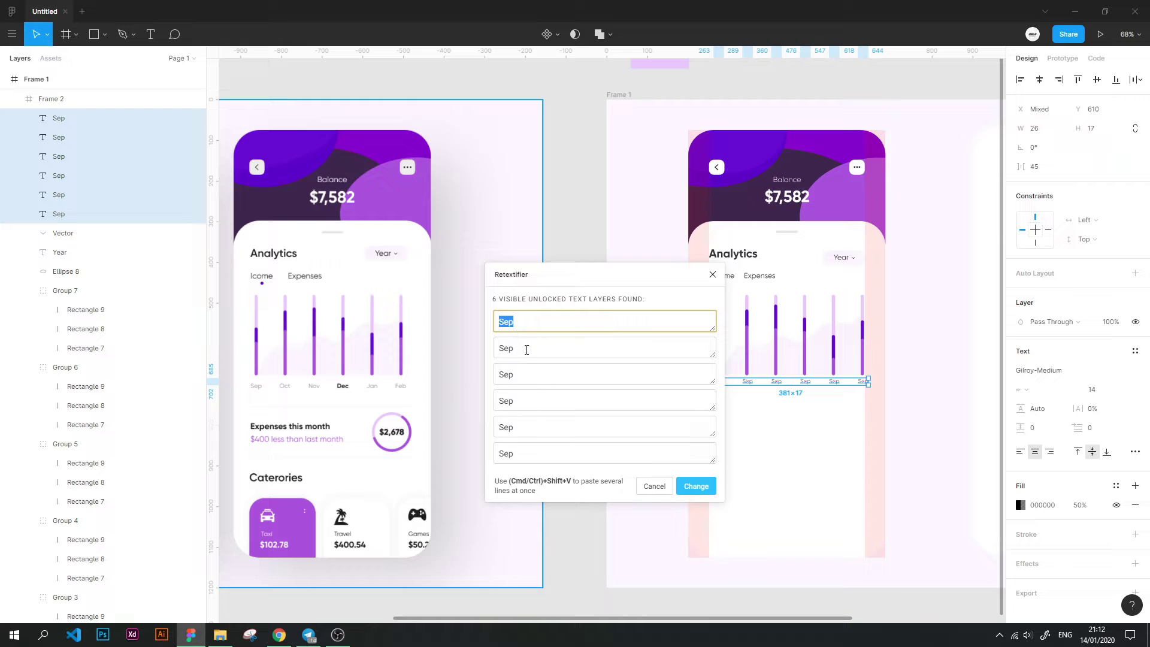
pyautogui.click(527, 347)
pyautogui.moveTo(585, 274); pyautogui.dragTo(574, 38)
# Enter Oct and Nov for the second and third labels
pyautogui.click(563, 102)
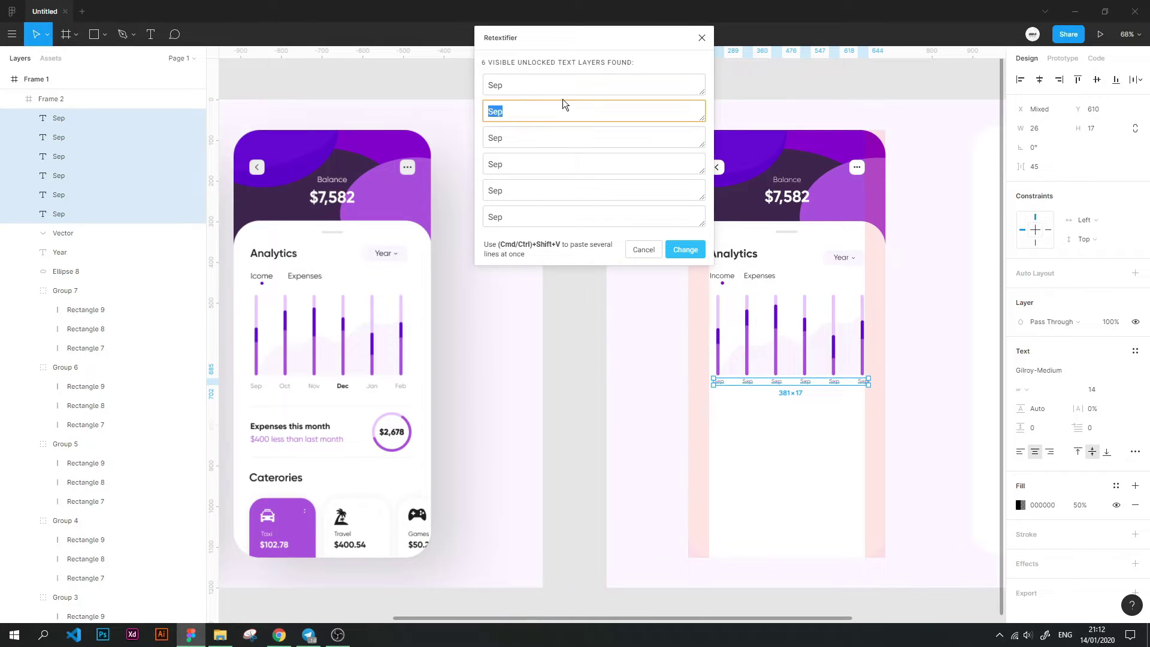
pyautogui.write('oct')
pyautogui.press('BackSpace')
pyautogui.press('BackSpace')
pyautogui.press('BackSpace')
pyautogui.write('oc')
pyautogui.press('BackSpace')
pyautogui.press('BackSpace')
pyautogui.write('Oct')
pyautogui.press('Tab')
pyautogui.write('N')
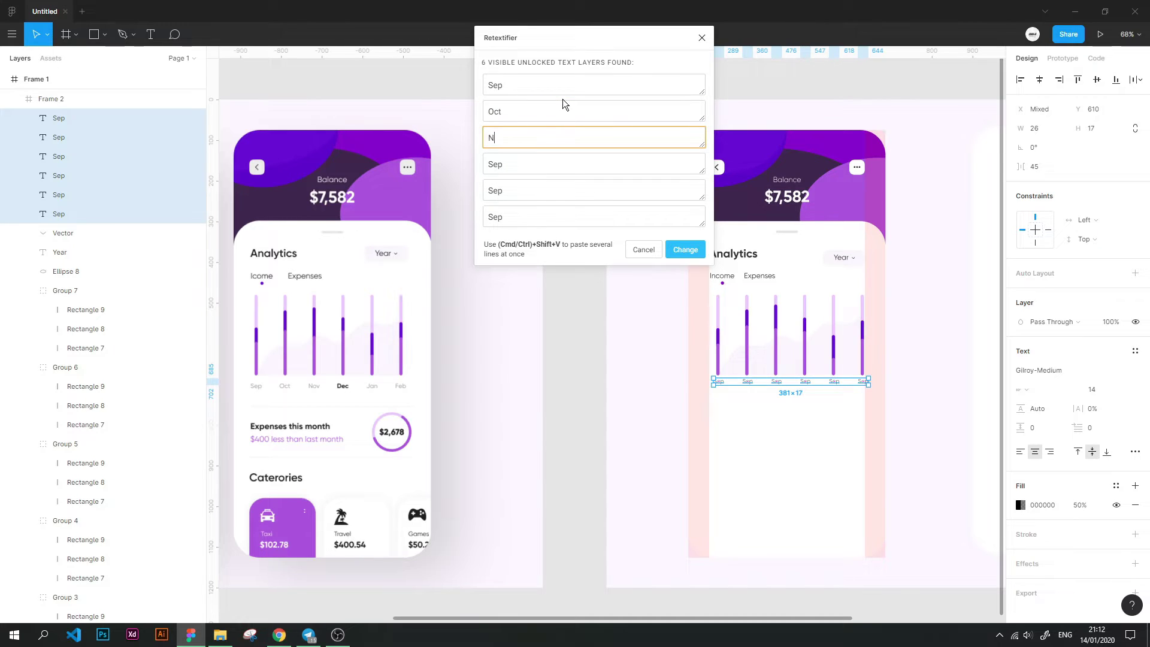
pyautogui.write('ov')
pyautogui.press('Tab')
# Enter Dec, Jan and Feb for the remaining labels and apply the changes
pyautogui.write('c')
pyautogui.press('BackSpace')
pyautogui.write('D')
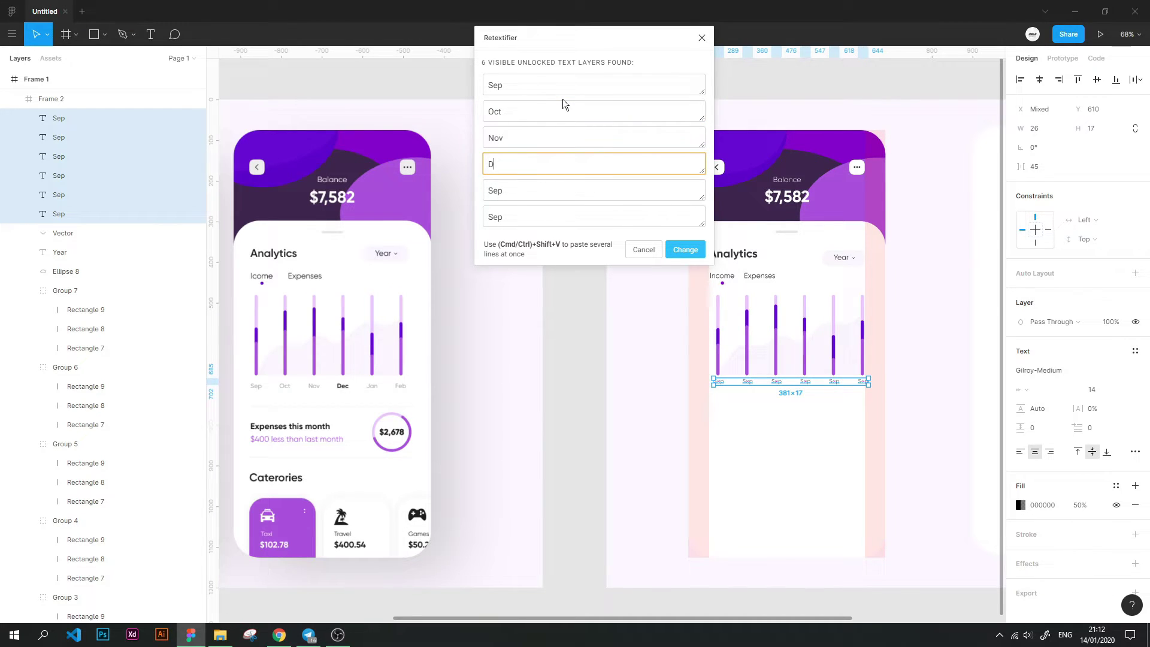
pyautogui.write('ec')
pyautogui.press('Tab')
pyautogui.write('Jan')
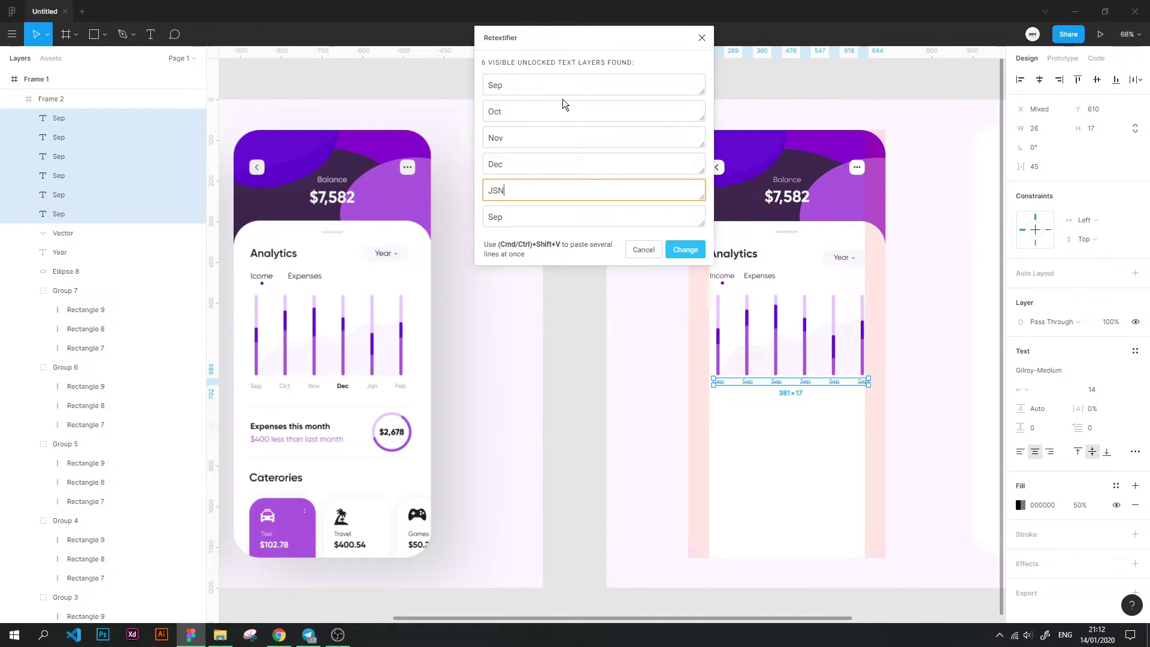
pyautogui.press('BackSpace')
pyautogui.press('BackSpace')
pyautogui.write('an')
pyautogui.press('Tab')
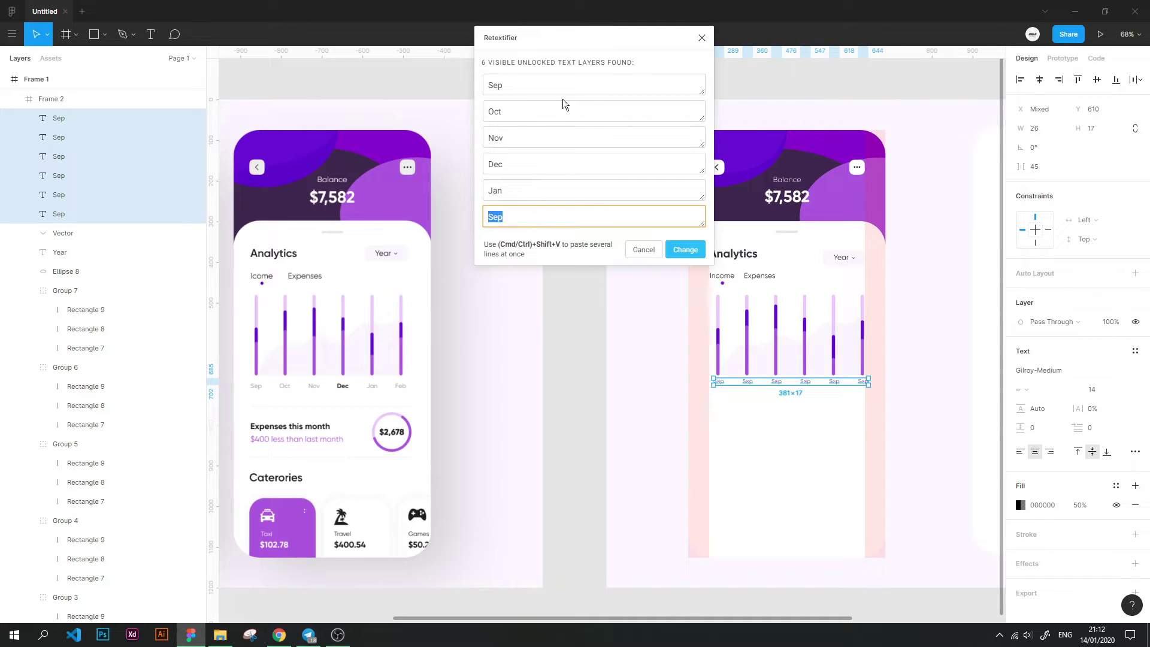
pyautogui.write('Feb')
pyautogui.click(683, 252)
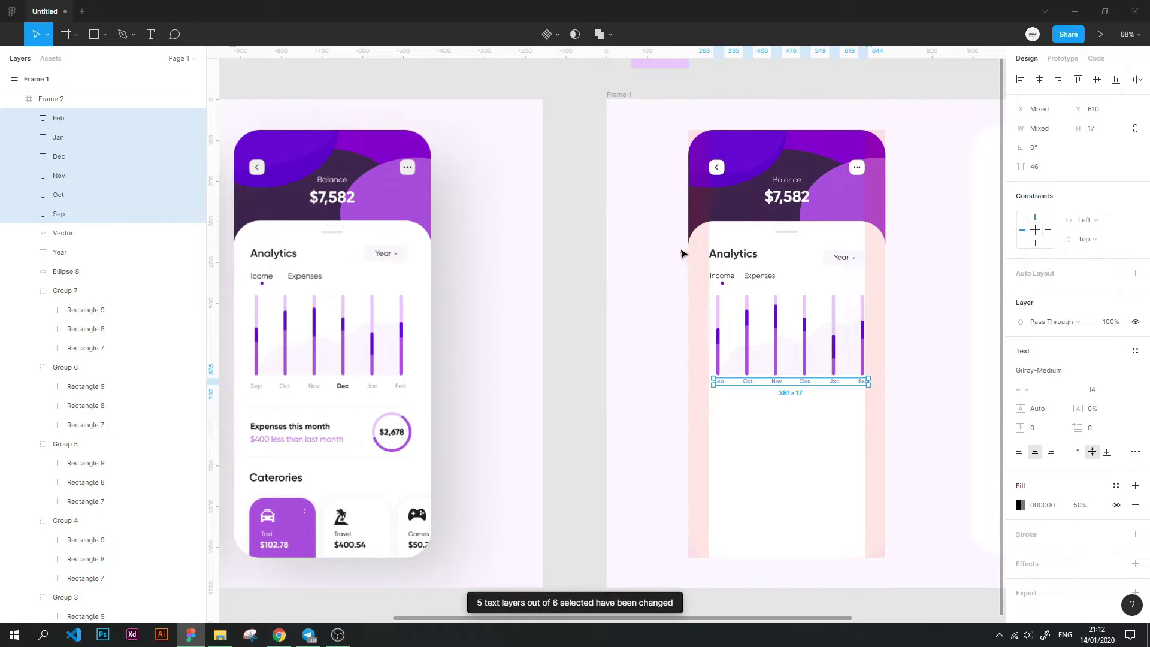
# Give the Dec label 80% fill opacity and the Gilroy-Bold font
pyautogui.click(584, 304)
pyautogui.scroll(5, 945, 429)
pyautogui.scroll(3, 860, 396)
pyautogui.click(725, 355)
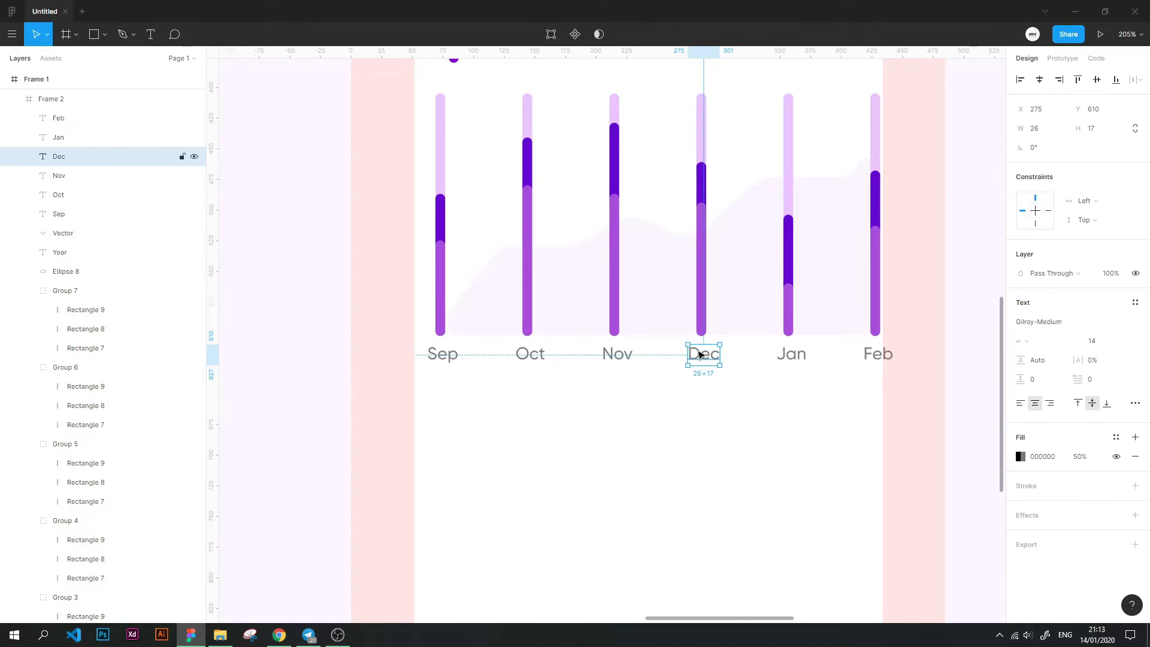
pyautogui.scroll(-5, 698, 352)
pyautogui.scroll(4, 699, 352)
pyautogui.scroll(3, 701, 354)
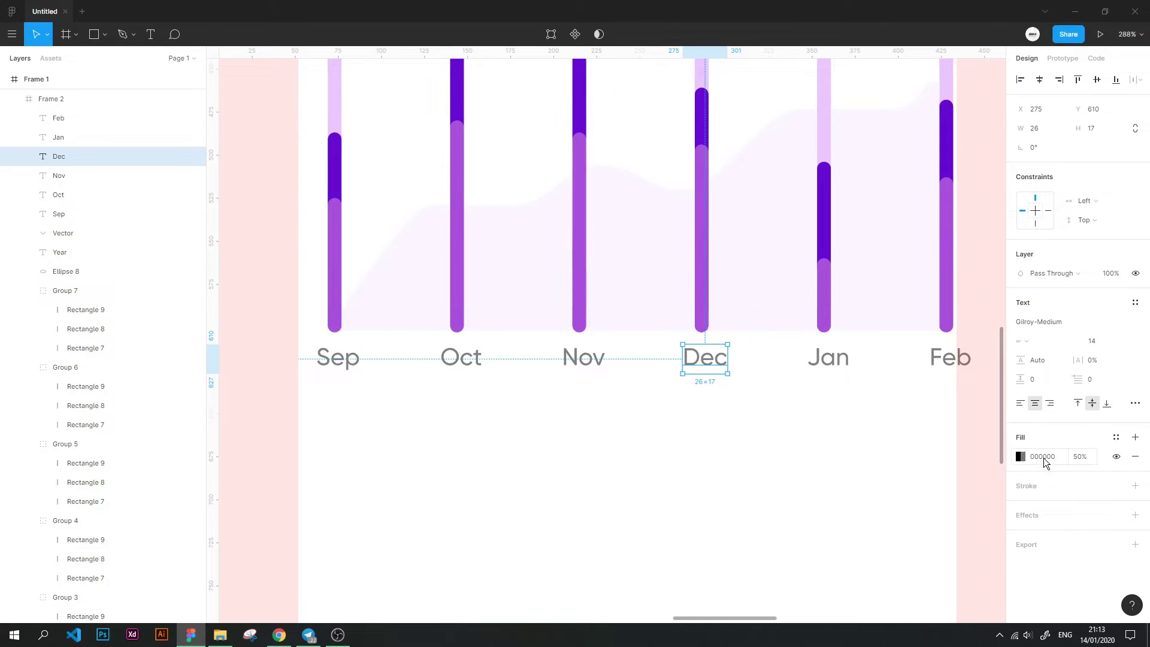
pyautogui.moveTo(1081, 457); pyautogui.dragTo(25, 457)
pyautogui.moveTo(1144, 459); pyautogui.dragTo(1133, 459)
pyautogui.scroll(-3, 783, 433)
pyautogui.write('80')
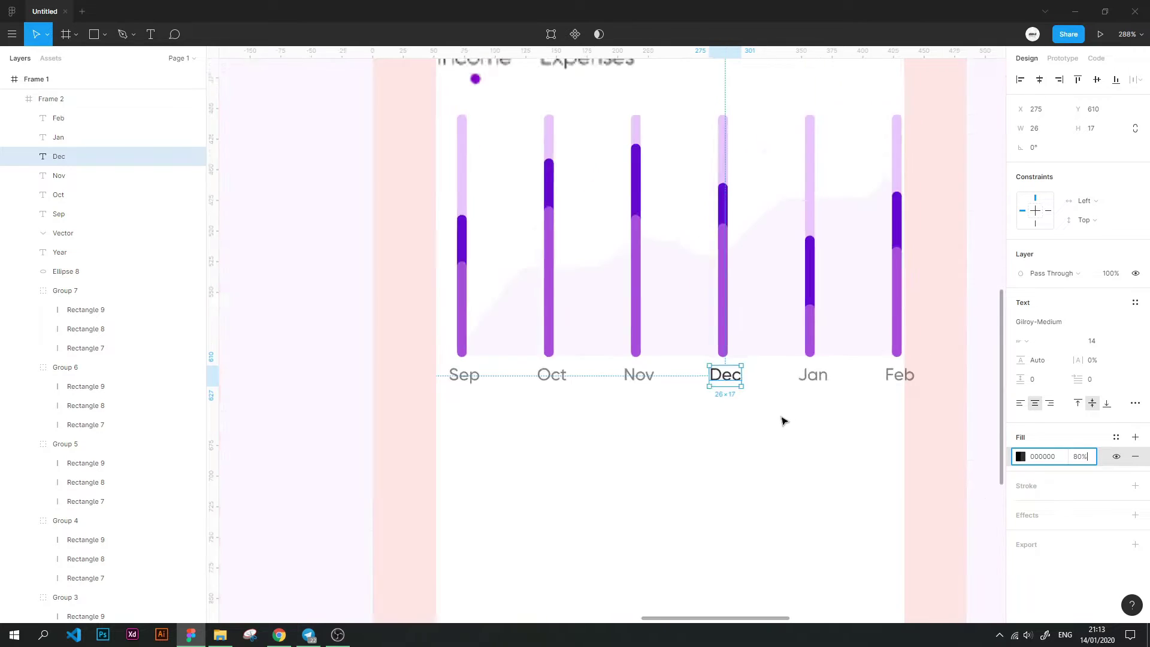
pyautogui.click(1055, 322)
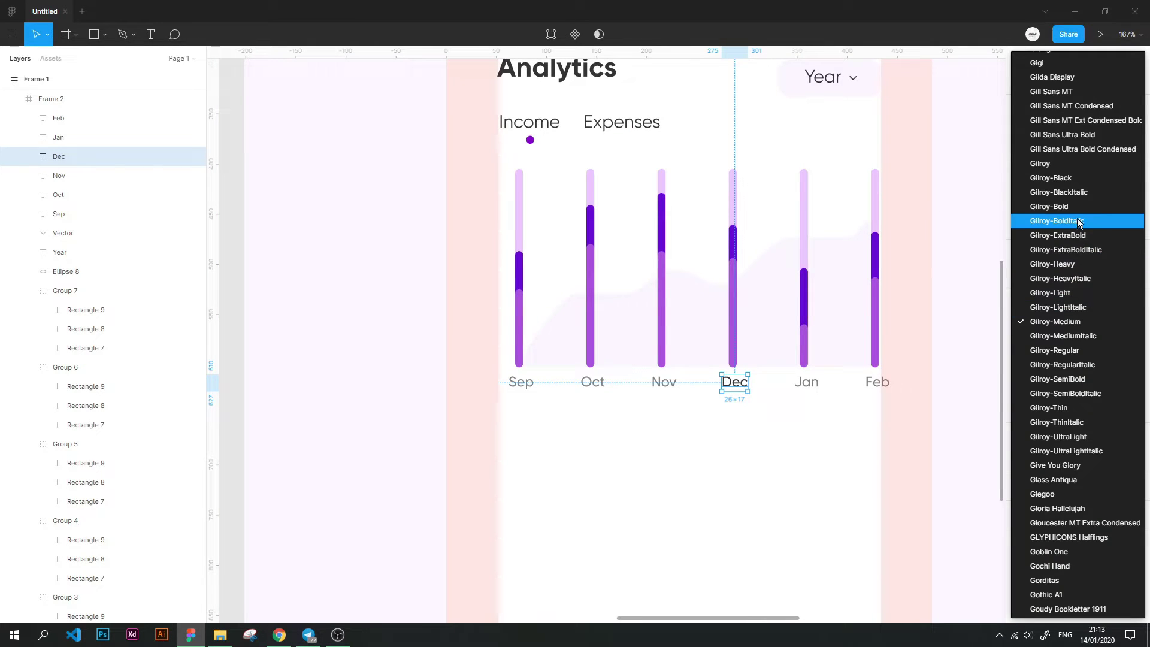
pyautogui.click(1054, 206)
# Pan to the reference phone designs and inspect the Nov bar for comparison
pyautogui.click(367, 297)
pyautogui.scroll(-5, 423, 339)
pyautogui.moveTo(423, 339); pyautogui.dragTo(747, 343)
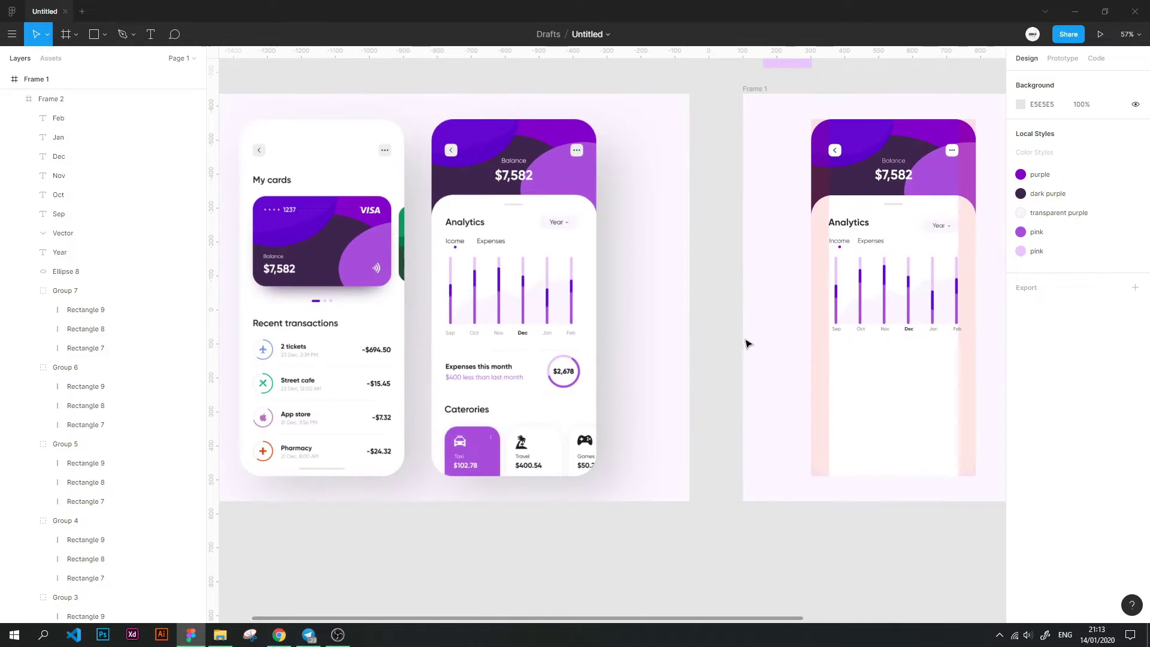
pyautogui.click(889, 286)
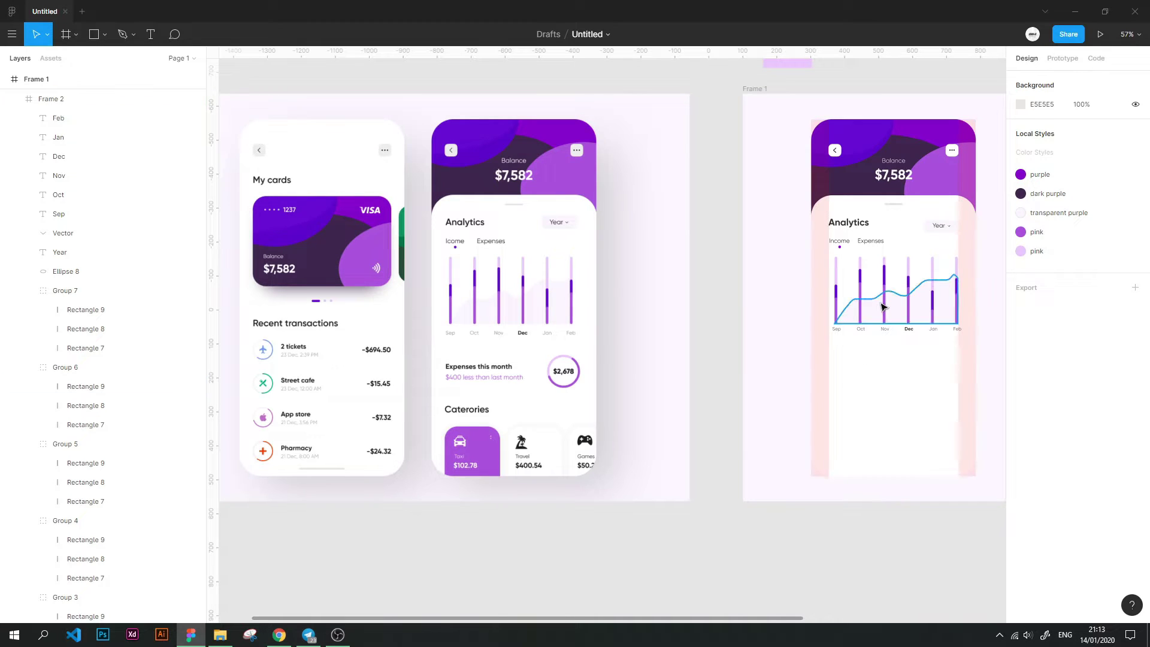
pyautogui.scroll(4, 889, 286)
pyautogui.click(889, 277)
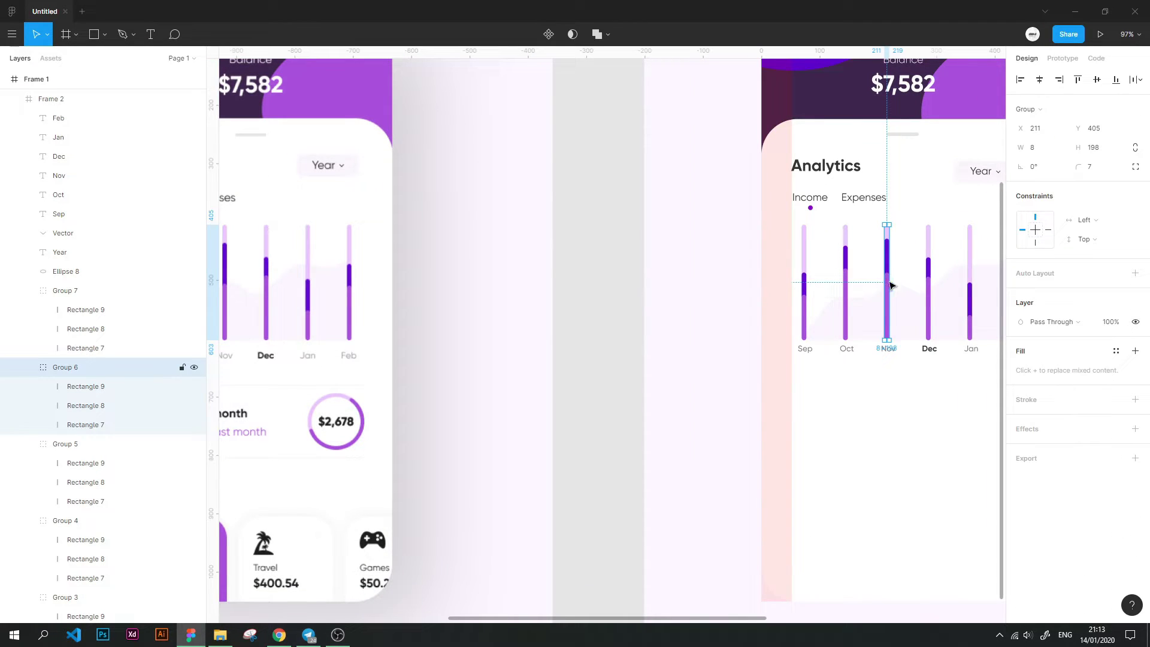
pyautogui.doubleClick(891, 286)
pyautogui.click(601, 279)
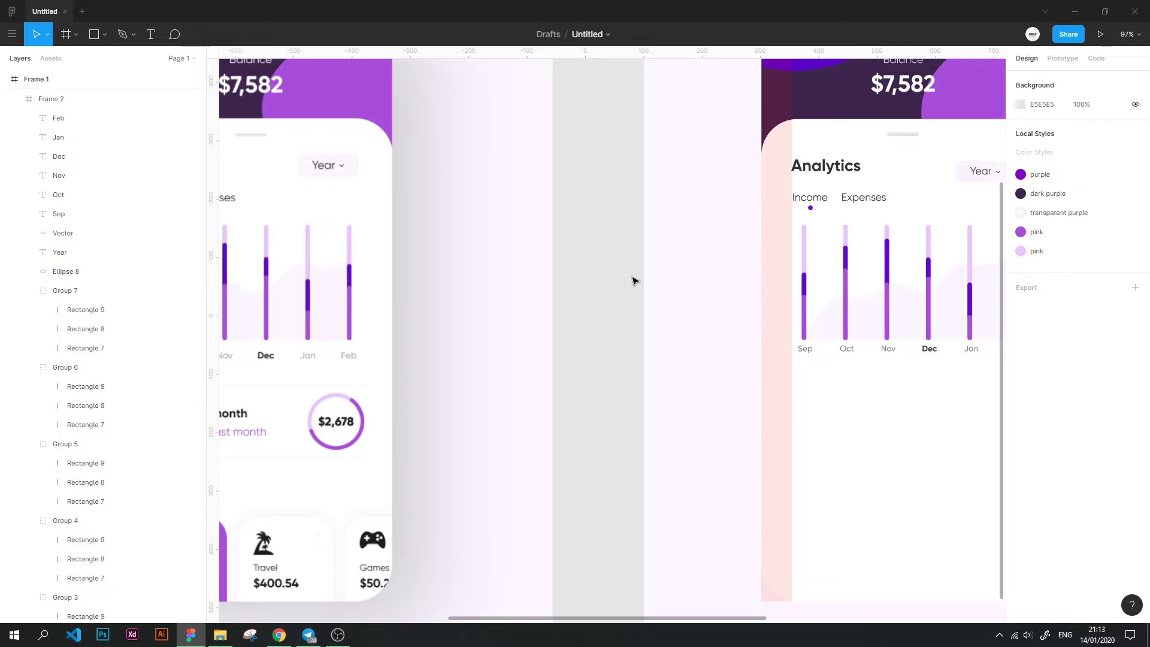
pyautogui.scroll(-5, 635, 280)
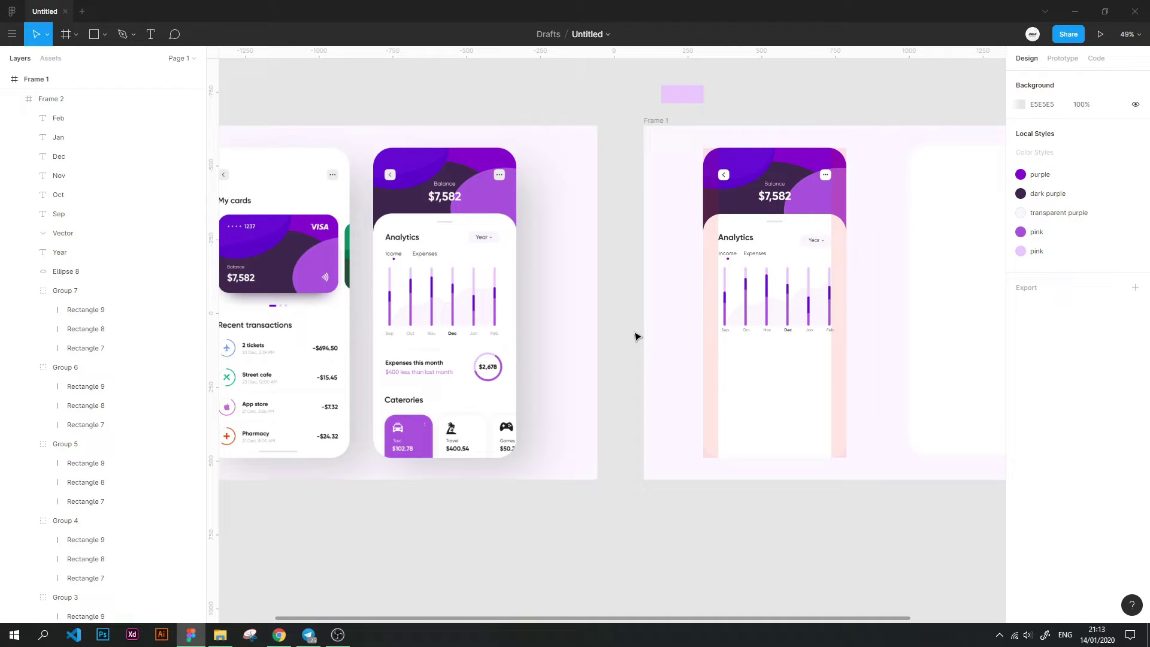
pyautogui.scroll(1, 636, 336)
pyautogui.scroll(3, 599, 342)
pyautogui.scroll(-3, 500, 346)
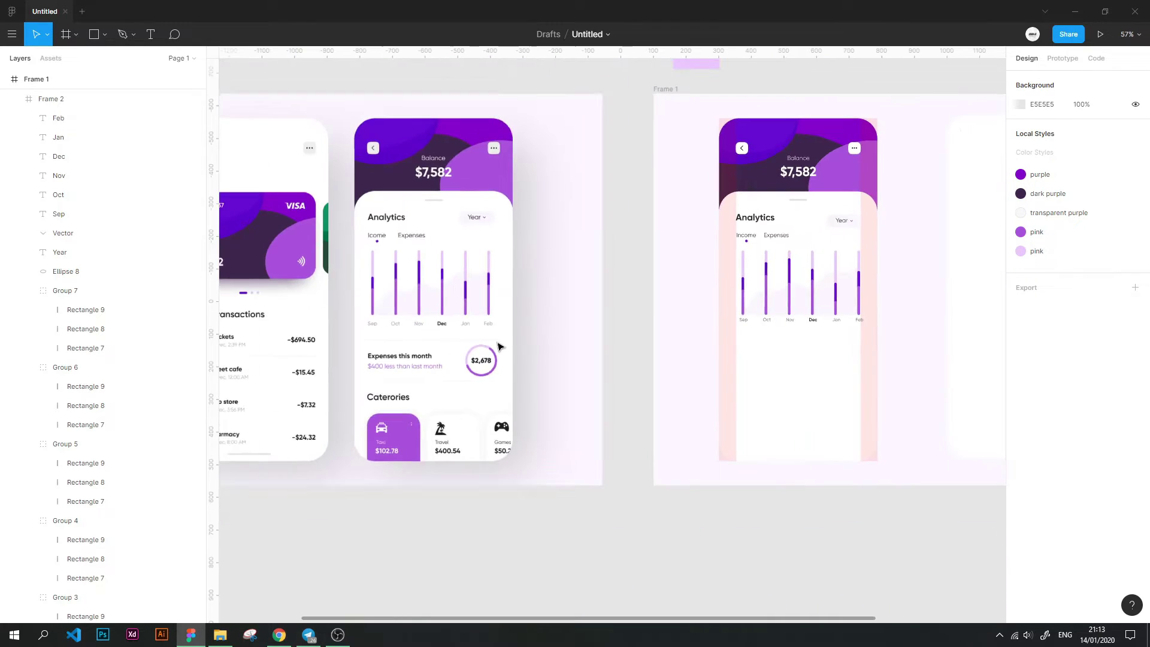
# Draw a 382 × 1 divider under the month labels, filled black at 5%
pyautogui.press('t')
pyautogui.press('r')
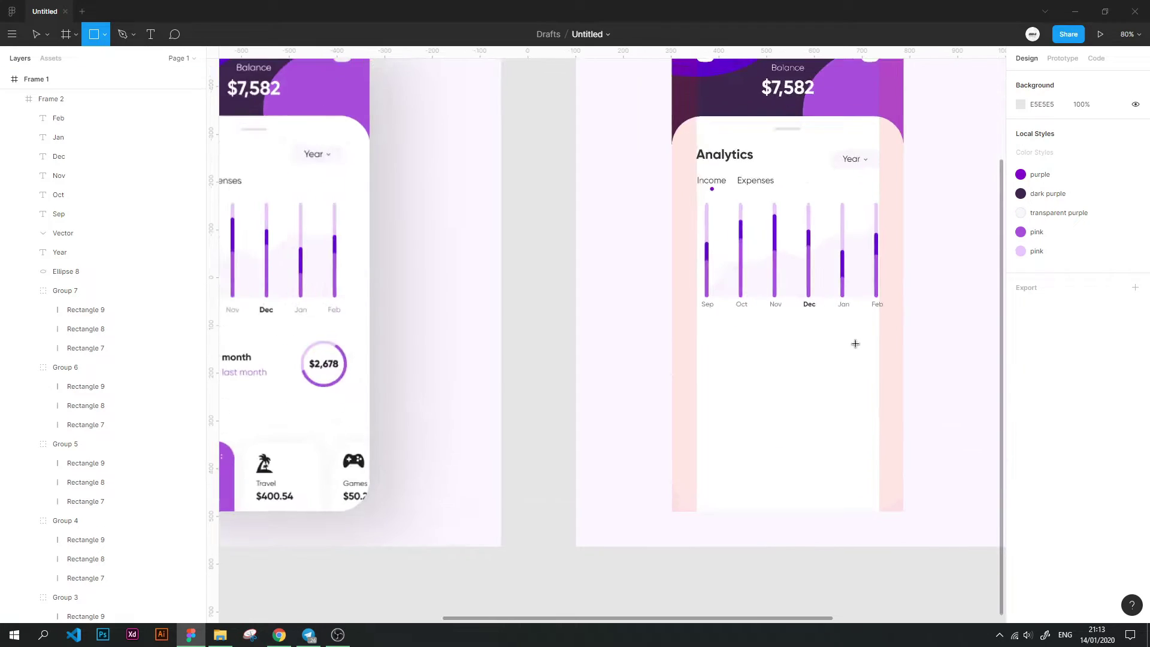
pyautogui.scroll(3, 855, 339)
pyautogui.moveTo(889, 326); pyautogui.dragTo(633, 333)
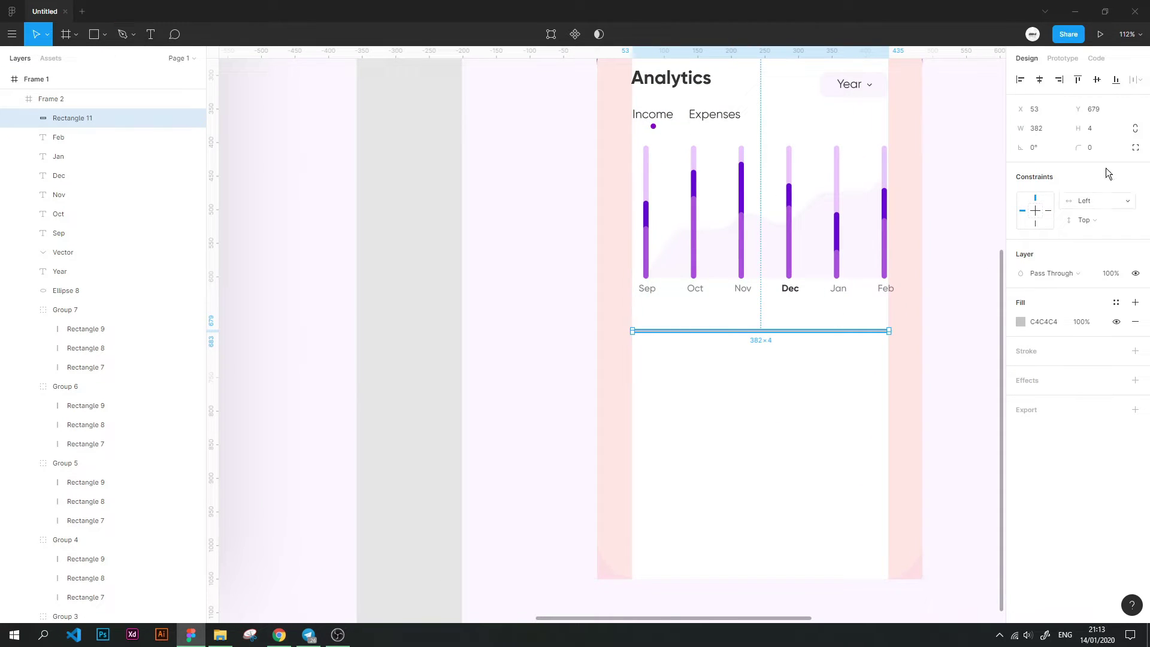
pyautogui.write('1')
pyautogui.press('Return')
pyautogui.click(1021, 322)
pyautogui.moveTo(869, 461); pyautogui.dragTo(829, 492)
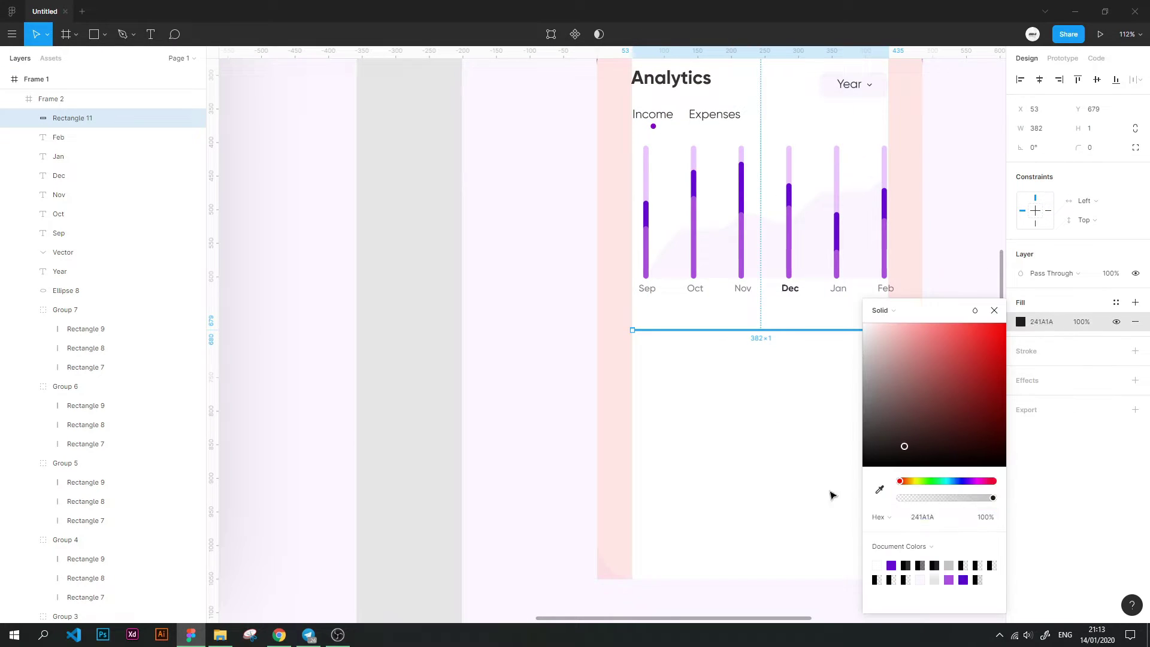
pyautogui.click(1088, 321)
pyautogui.click(444, 282)
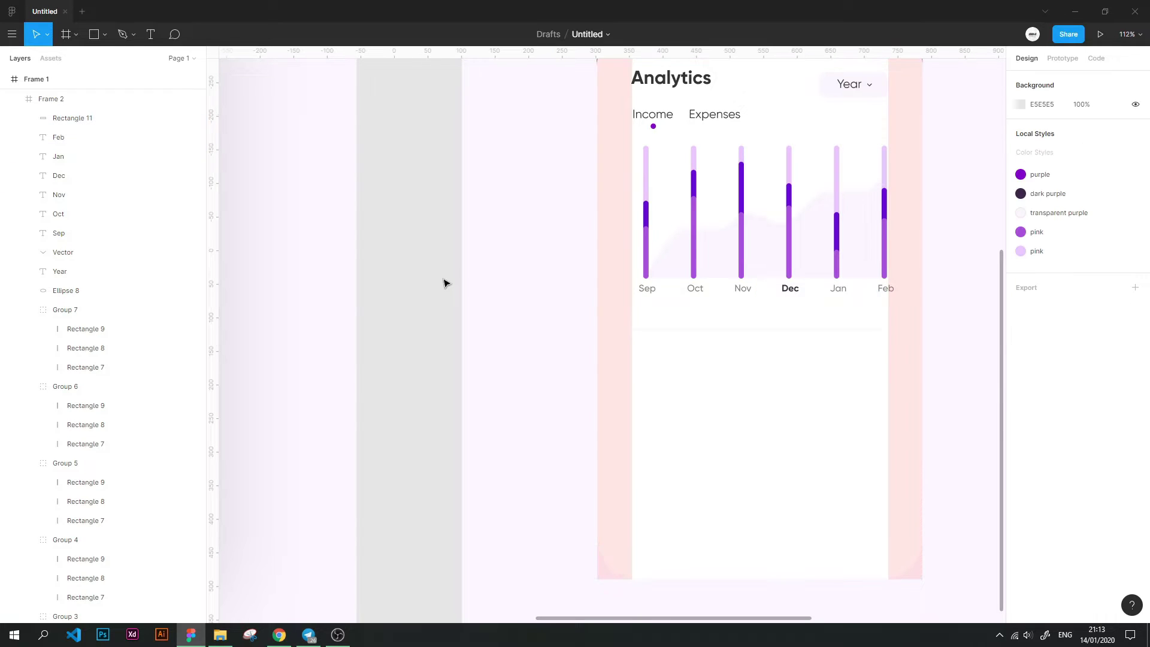
# Add a horizontal ruler guide and Alt-drag a divider copy down onto it
pyautogui.scroll(-3, 432, 298)
pyautogui.moveTo(432, 298); pyautogui.dragTo(647, 304)
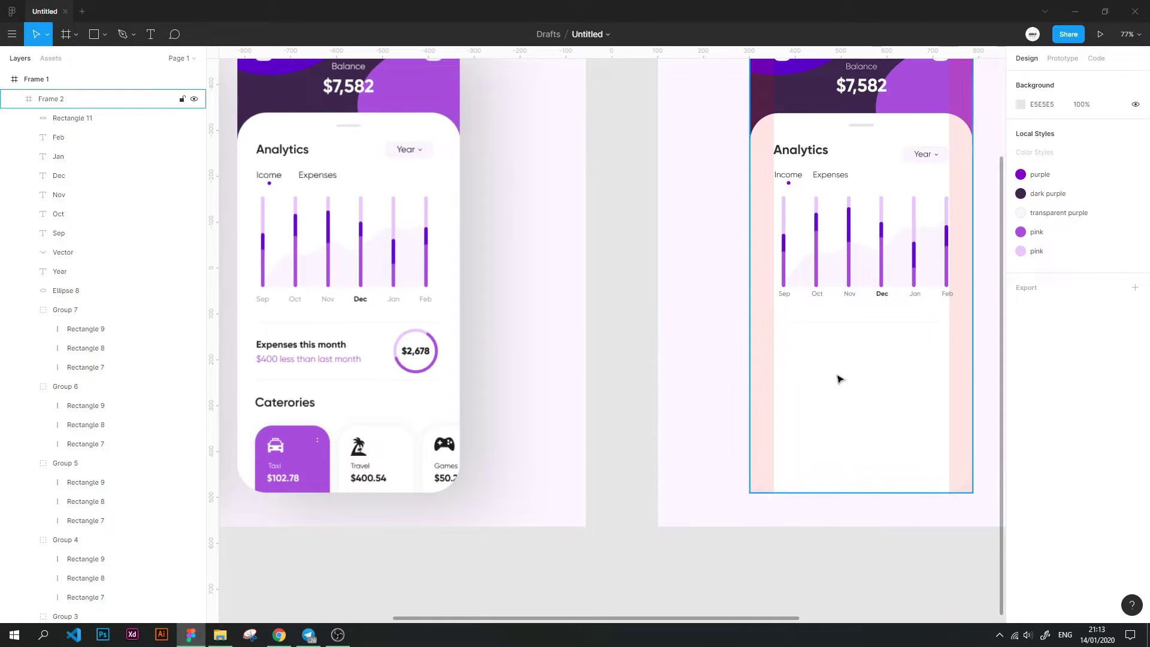
pyautogui.scroll(2, 842, 374)
pyautogui.moveTo(610, 52)
pyautogui.mouseDown()
pyautogui.moveTo(515, 317)
pyautogui.moveTo(506, 378)
pyautogui.mouseUp()
pyautogui.click(827, 318)
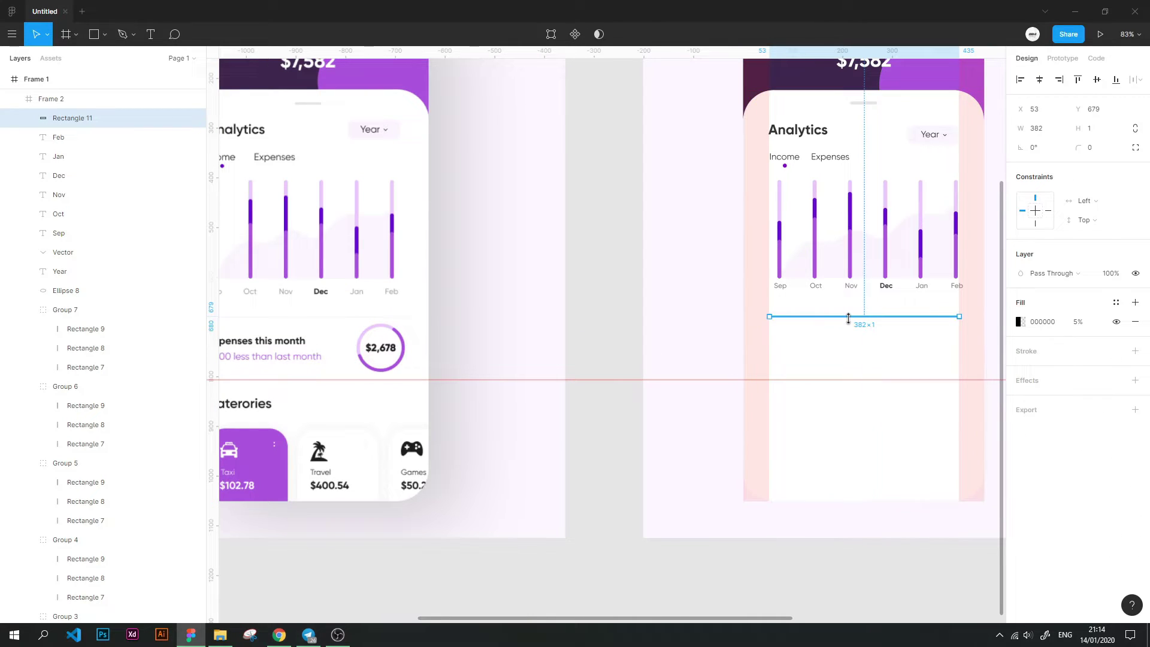
pyautogui.moveTo(848, 318); pyautogui.dragTo(839, 381)
pyautogui.click(600, 132)
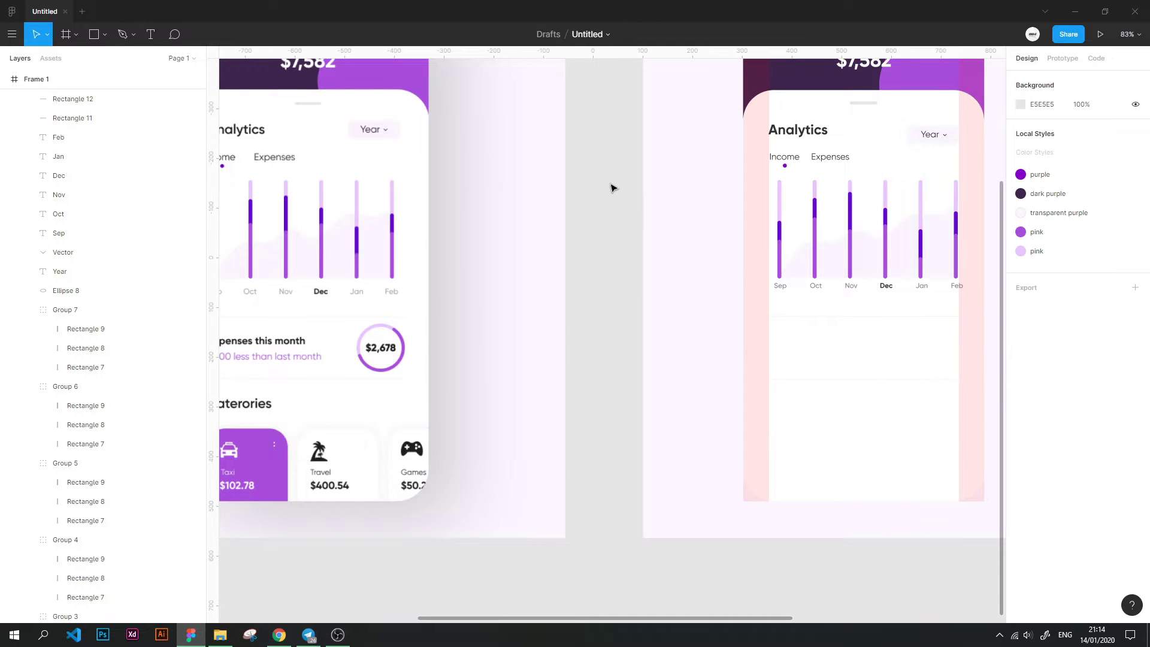
# Add guides for the expenses row and an 'Expenses this month' heading at size 18
pyautogui.press('t')
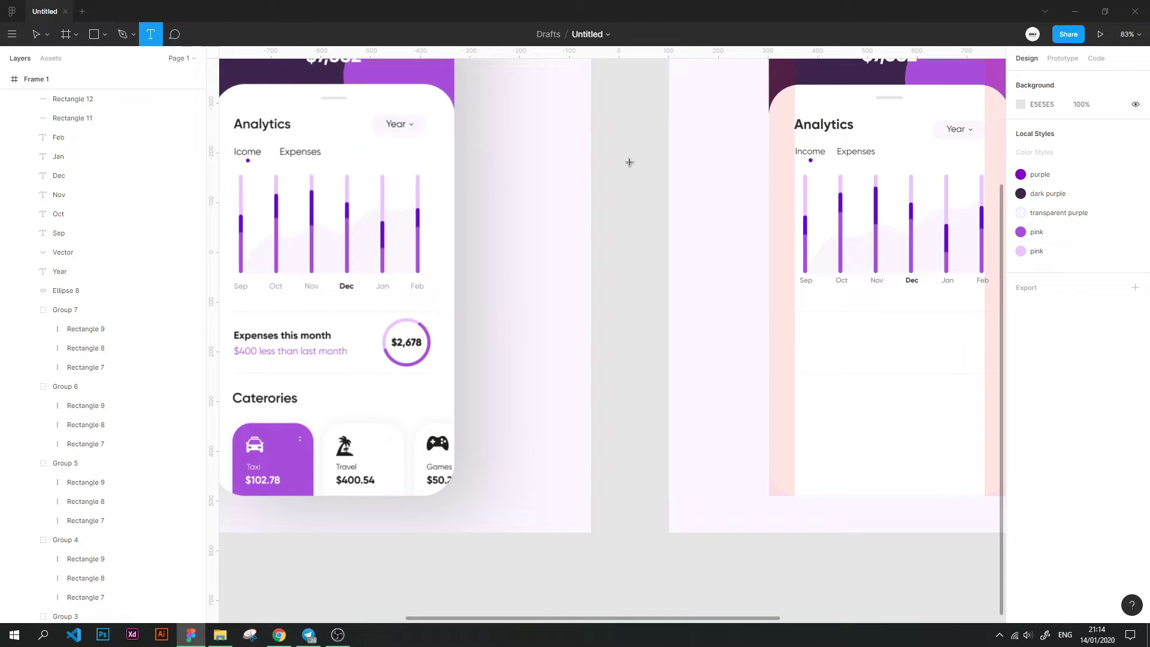
pyautogui.moveTo(640, 52); pyautogui.dragTo(573, 340)
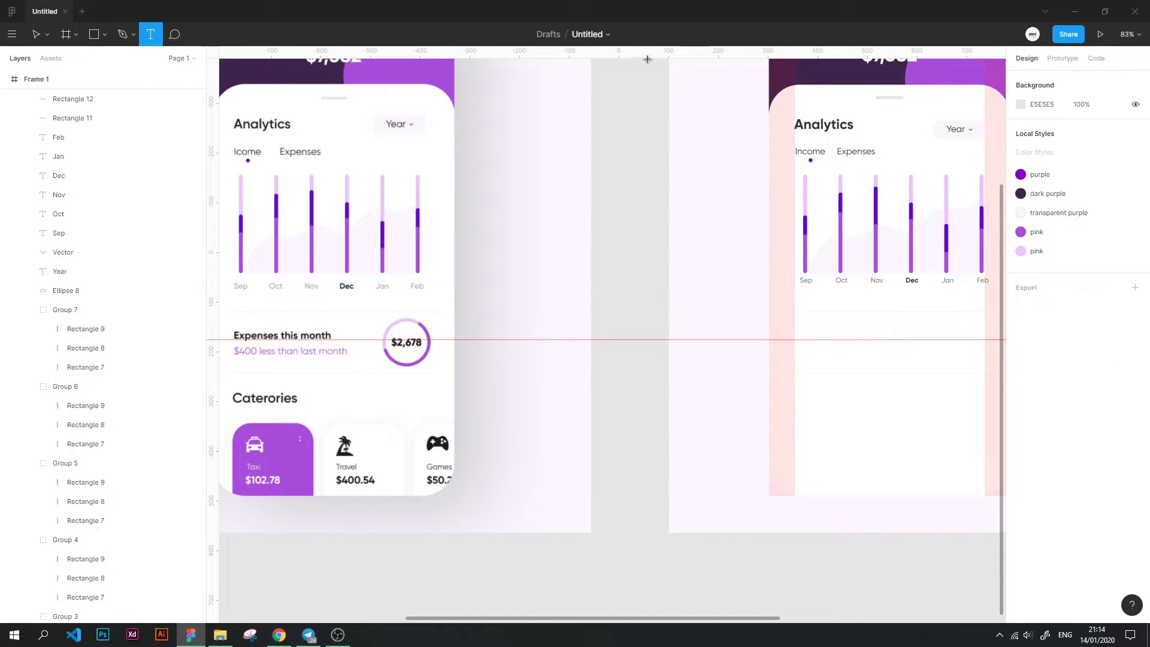
pyautogui.moveTo(647, 59); pyautogui.dragTo(589, 356)
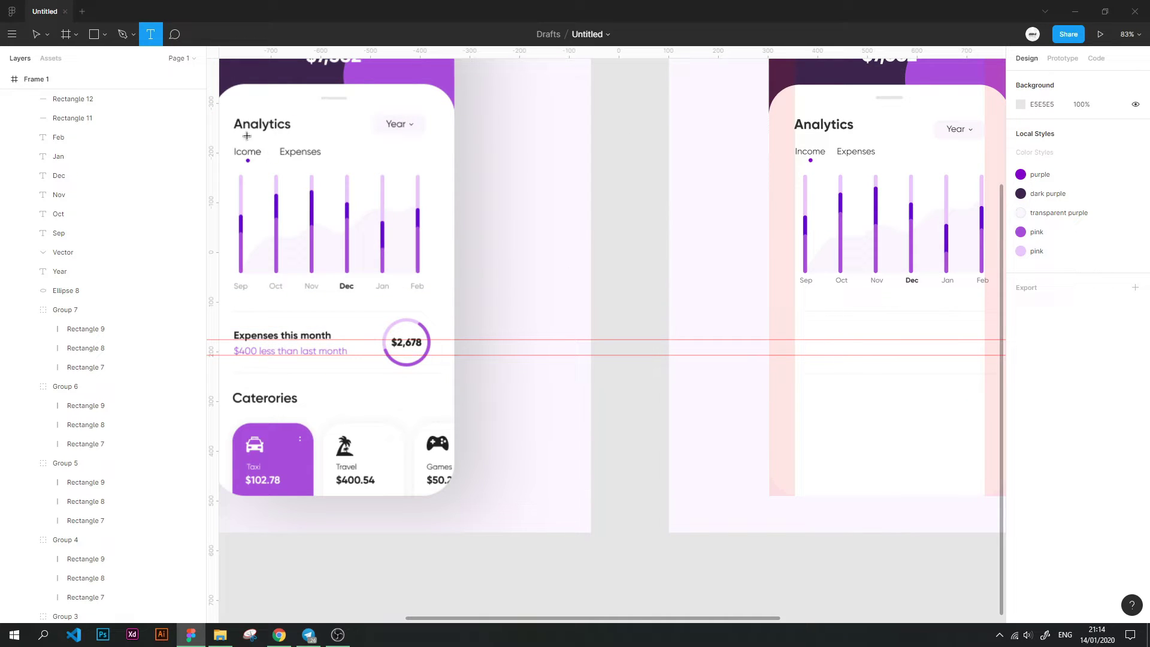
pyautogui.click(796, 339)
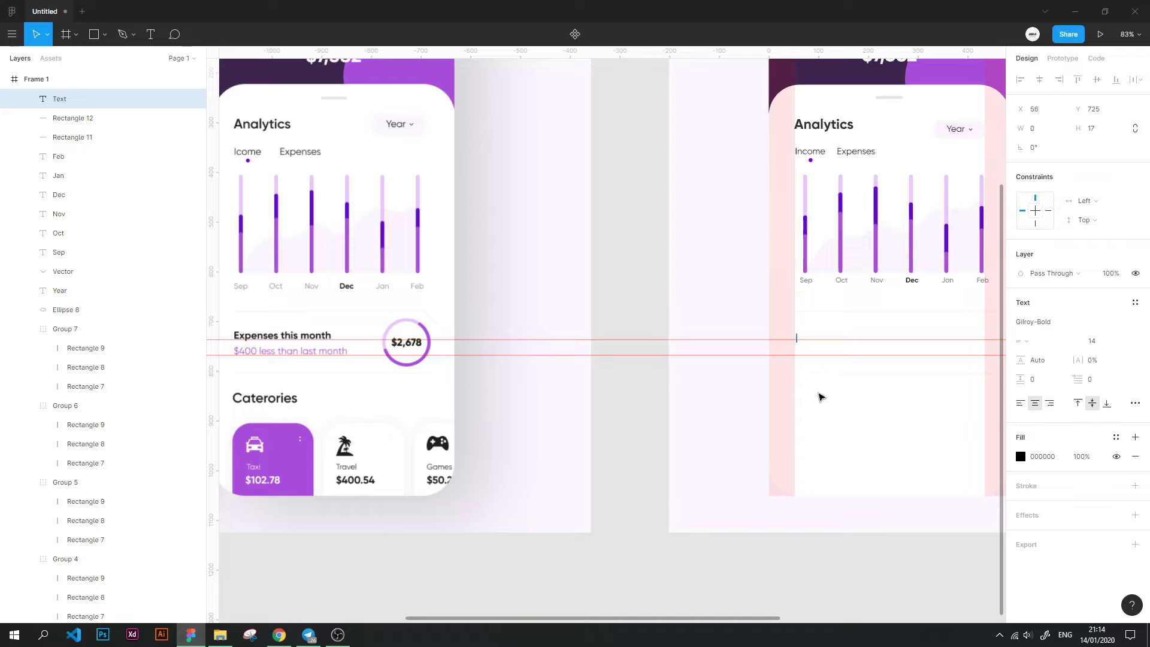
pyautogui.write('Expenses this month')
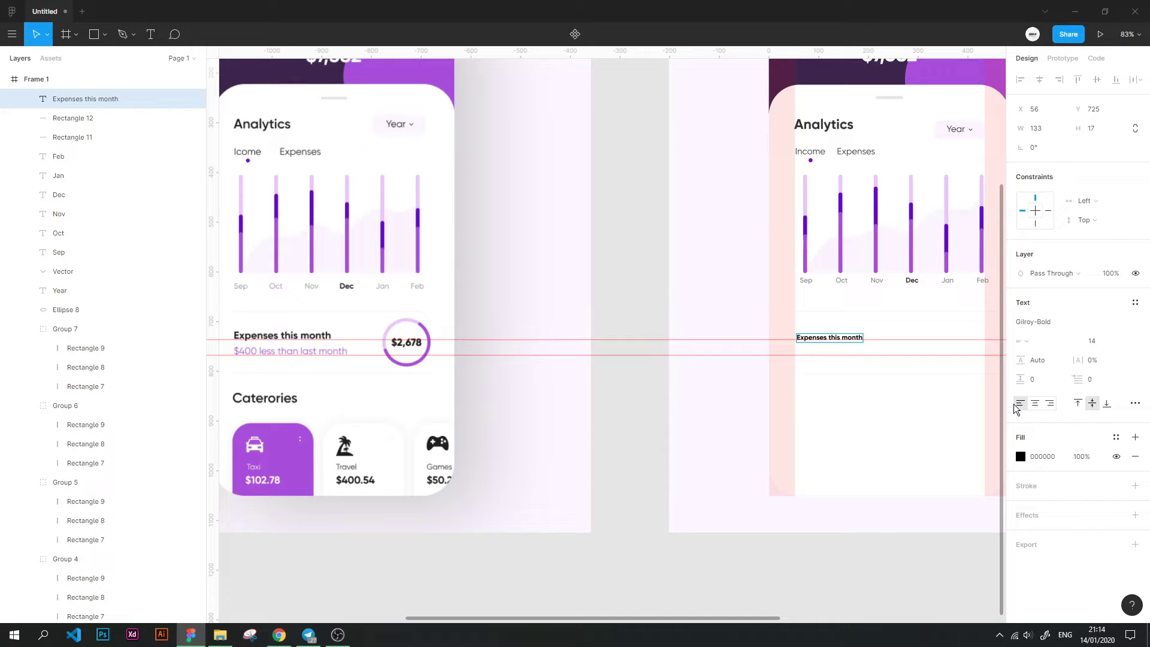
pyautogui.click(1092, 341)
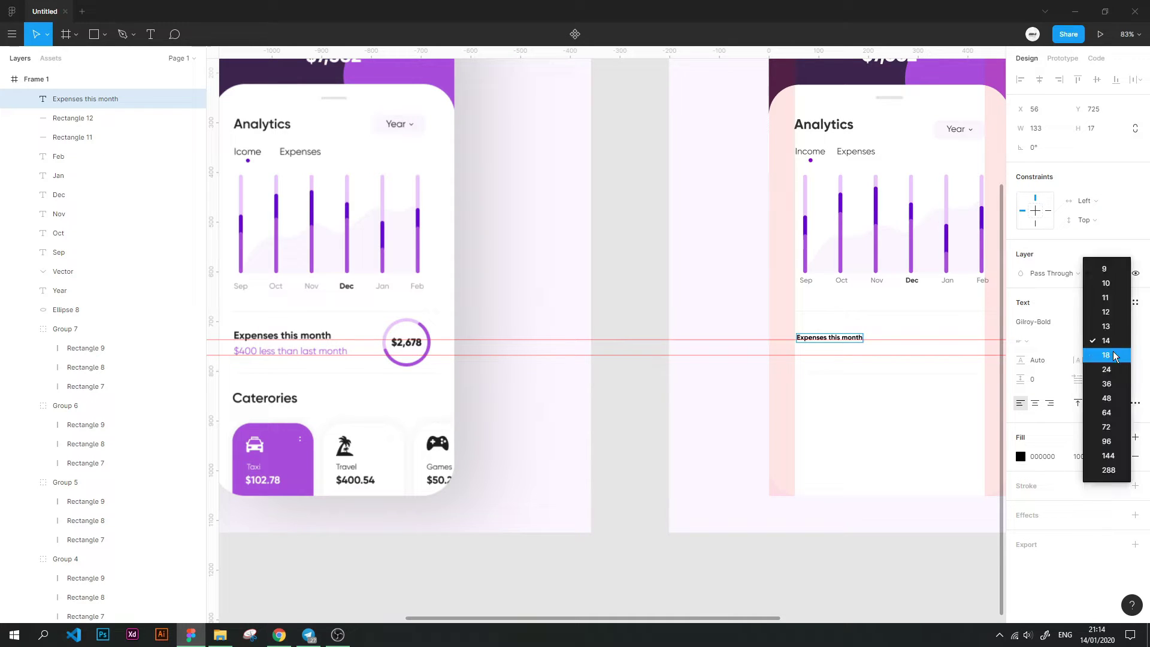
pyautogui.write('18')
pyautogui.press('Return')
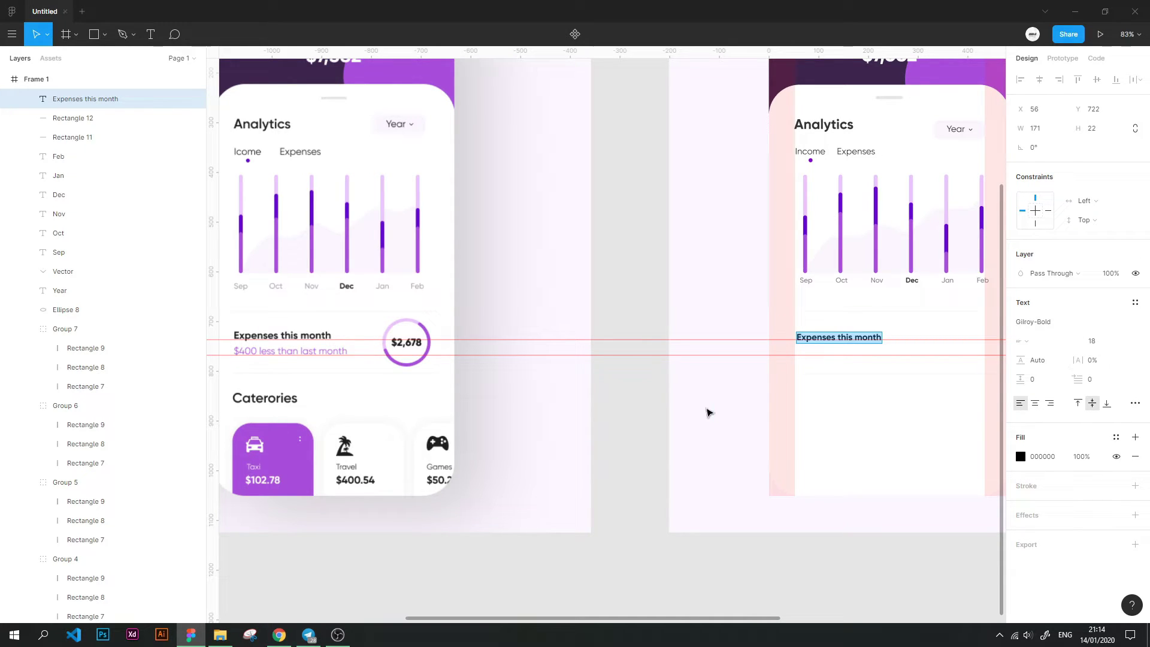
pyautogui.press('Escape')
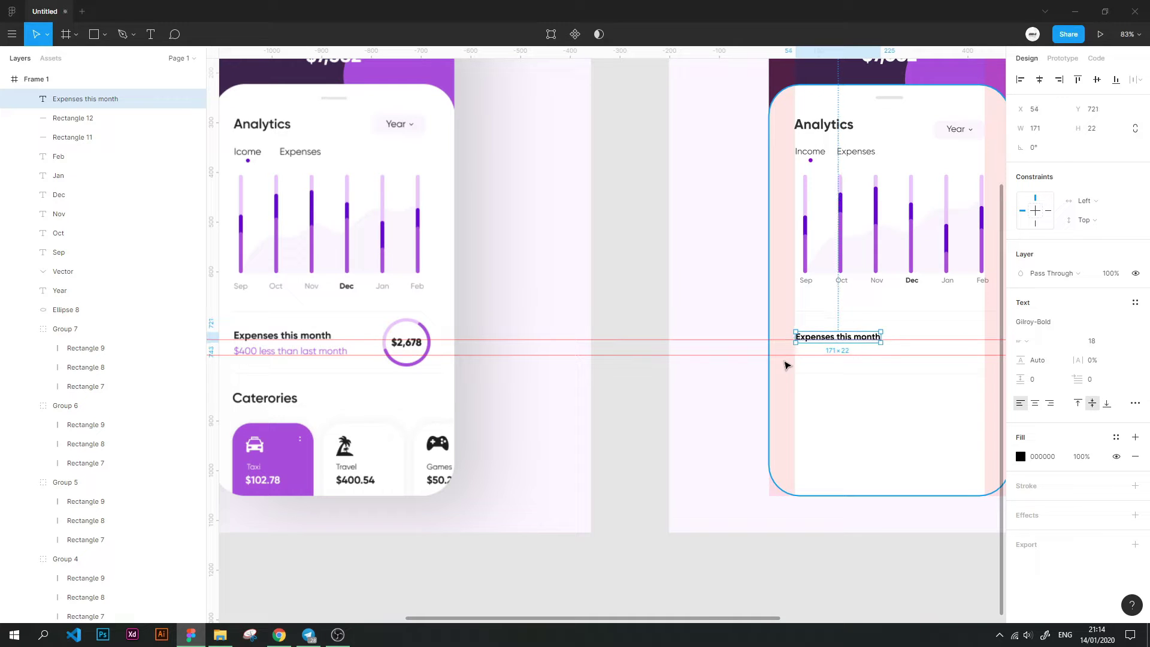
pyautogui.press('Left')
pyautogui.press('Left')
pyautogui.press('Left')
pyautogui.press('Up')
# Add the '$400 less than last month' line in Gilroy-Light with the pink colour style
pyautogui.press('Return')
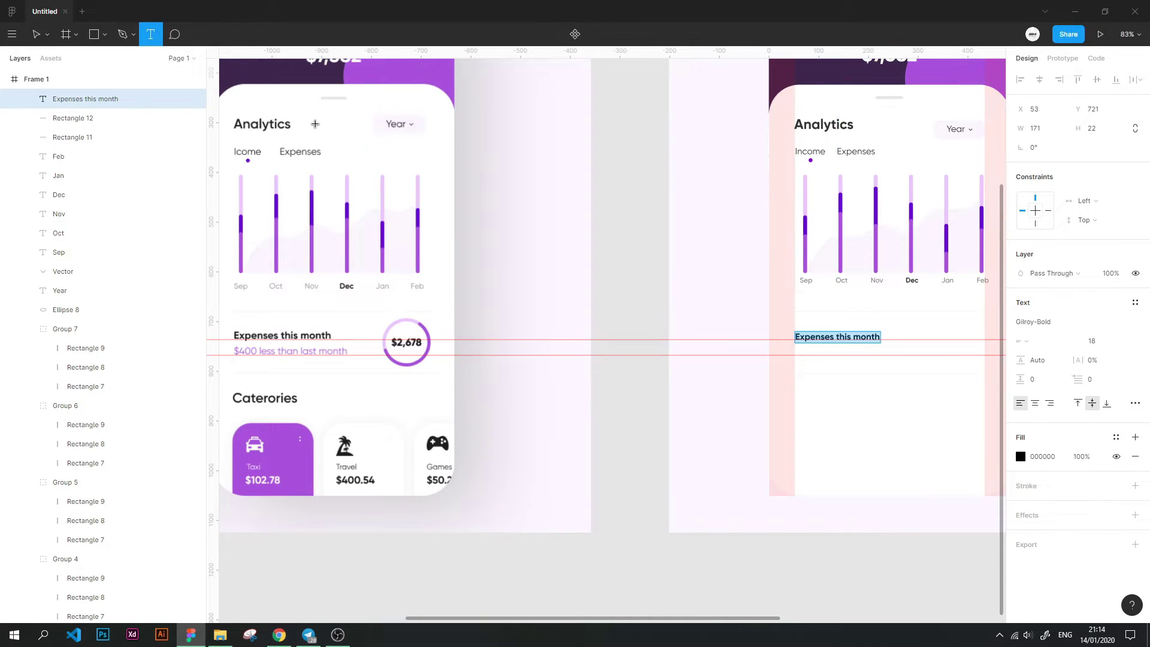
pyautogui.moveTo(793, 349); pyautogui.dragTo(913, 356)
pyautogui.write('$400 less than last month')
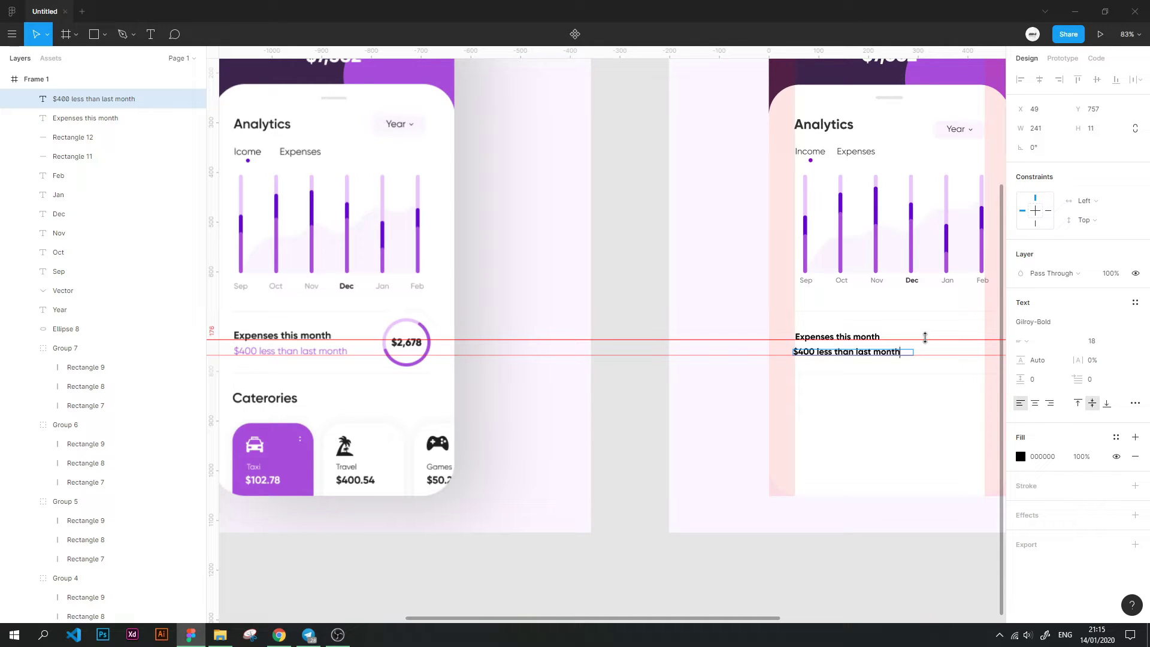
pyautogui.hotkey('ctrl', 'a')
pyautogui.click(1033, 322)
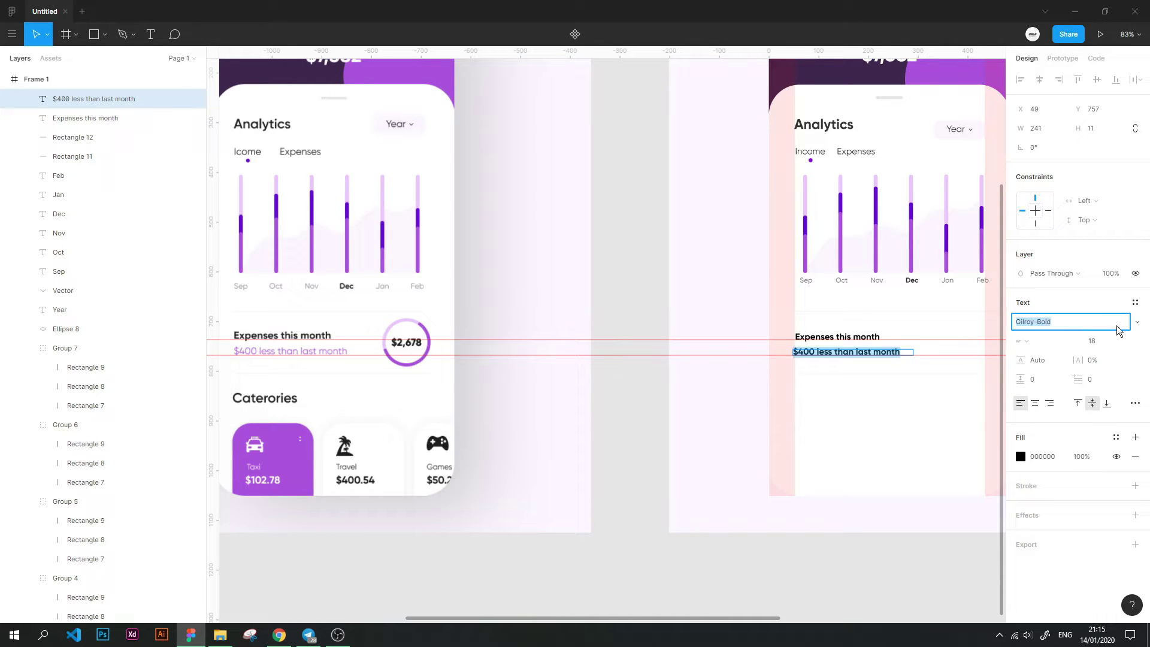
pyautogui.click(1054, 408)
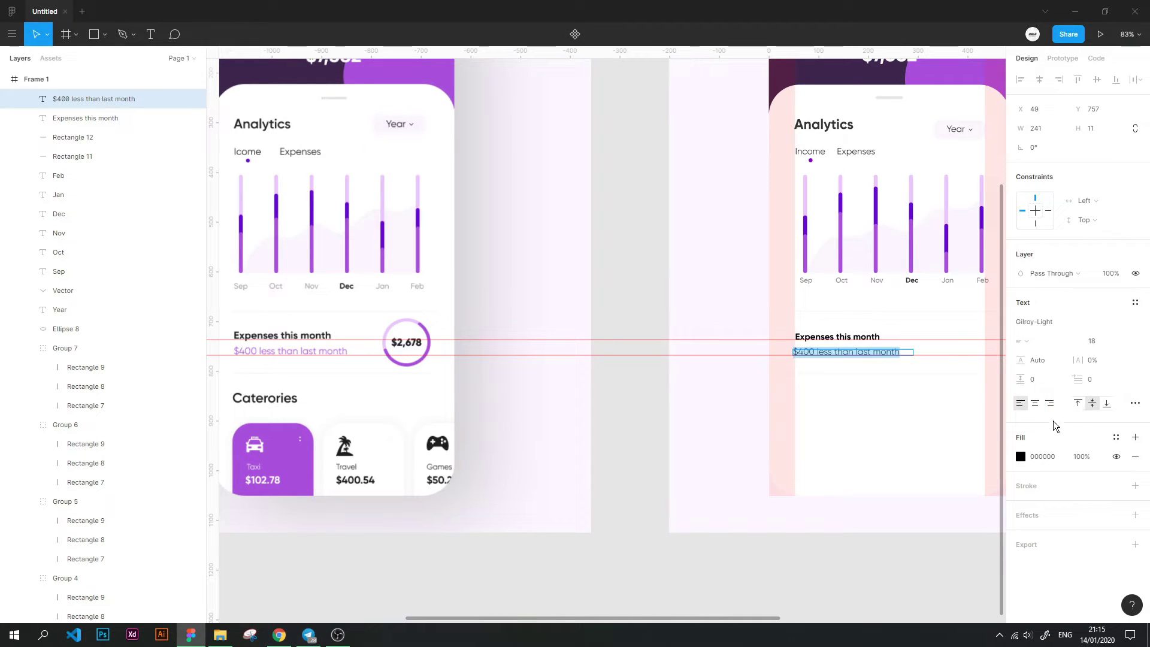
pyautogui.click(1115, 438)
pyautogui.click(1090, 451)
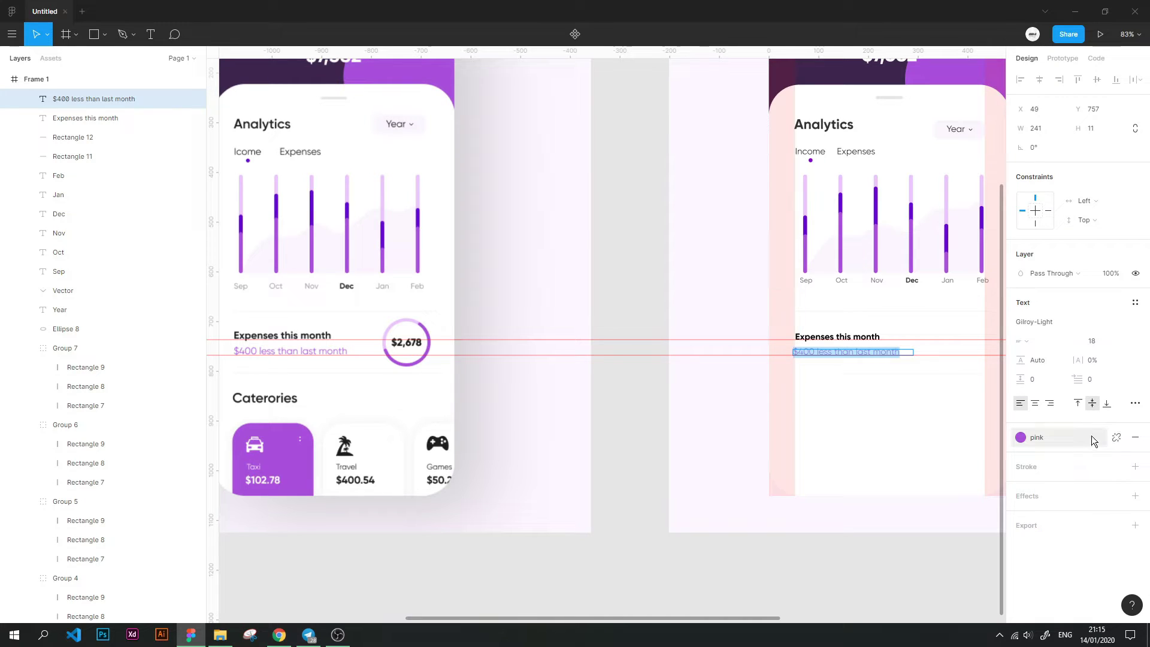
pyautogui.click(1115, 438)
pyautogui.click(1099, 454)
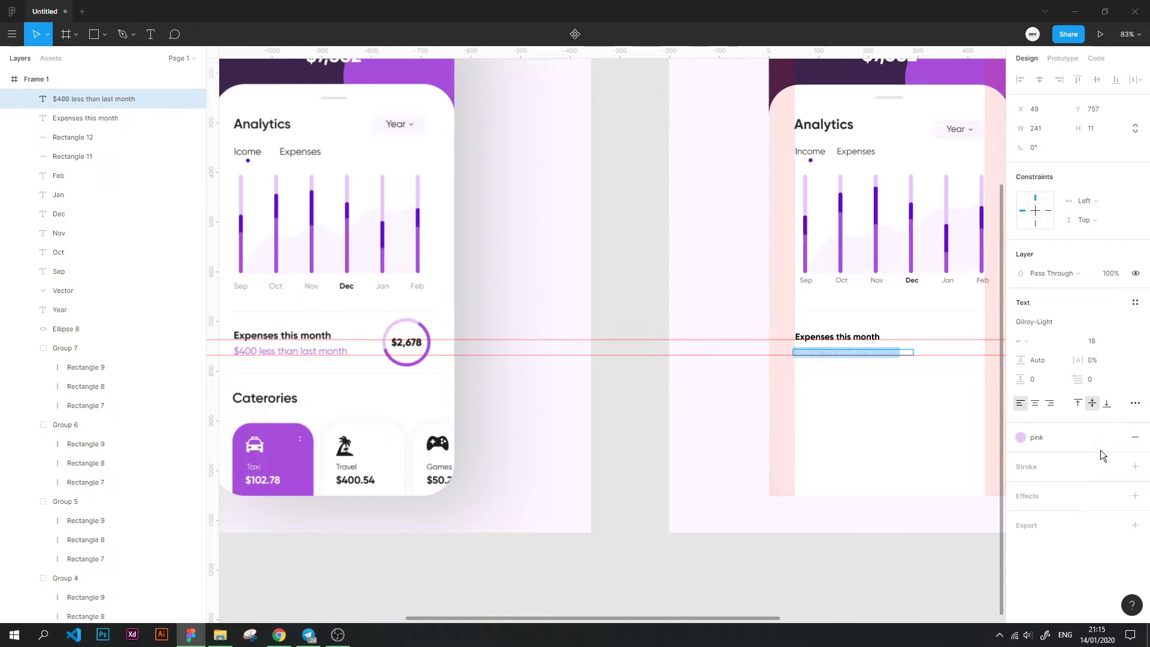
pyautogui.click(1117, 438)
pyautogui.click(1098, 456)
pyautogui.press('Escape')
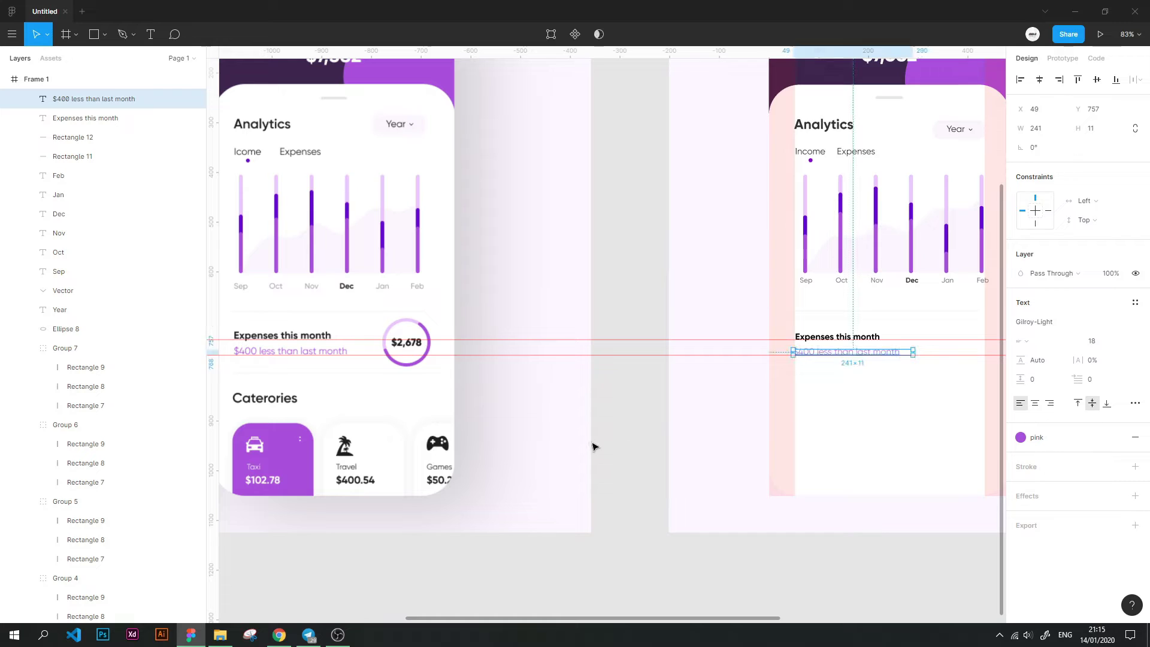
# Change the $400 line's font to Gilroy-Regular
pyautogui.click(625, 445)
pyautogui.click(880, 351)
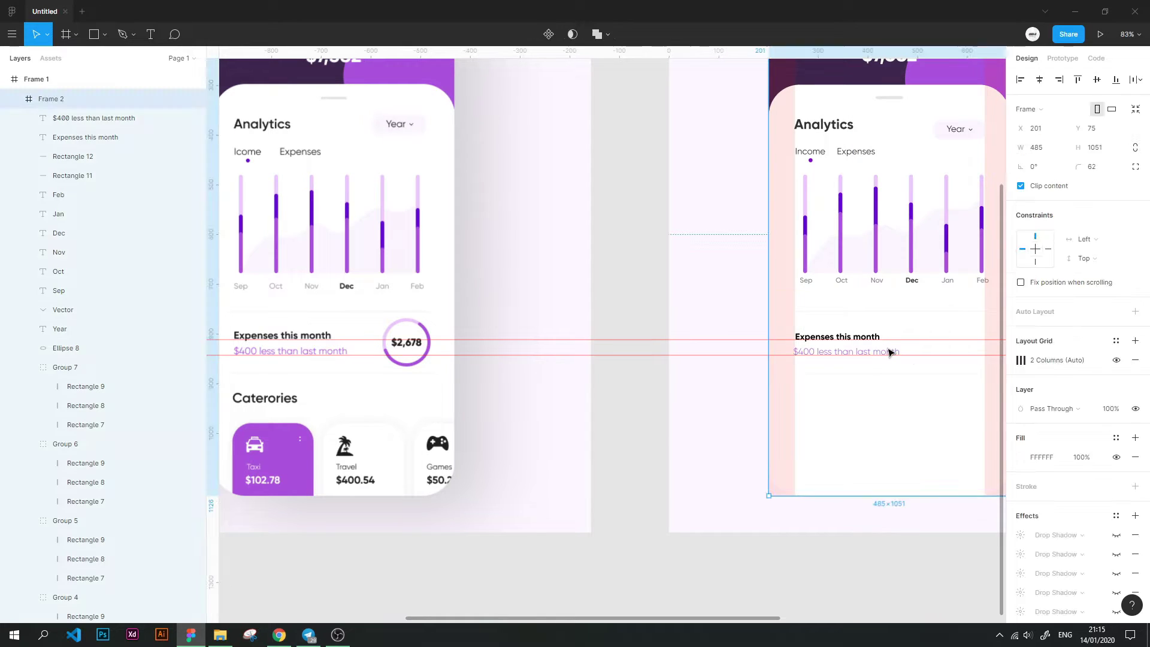
pyautogui.doubleClick(881, 351)
pyautogui.click(1140, 325)
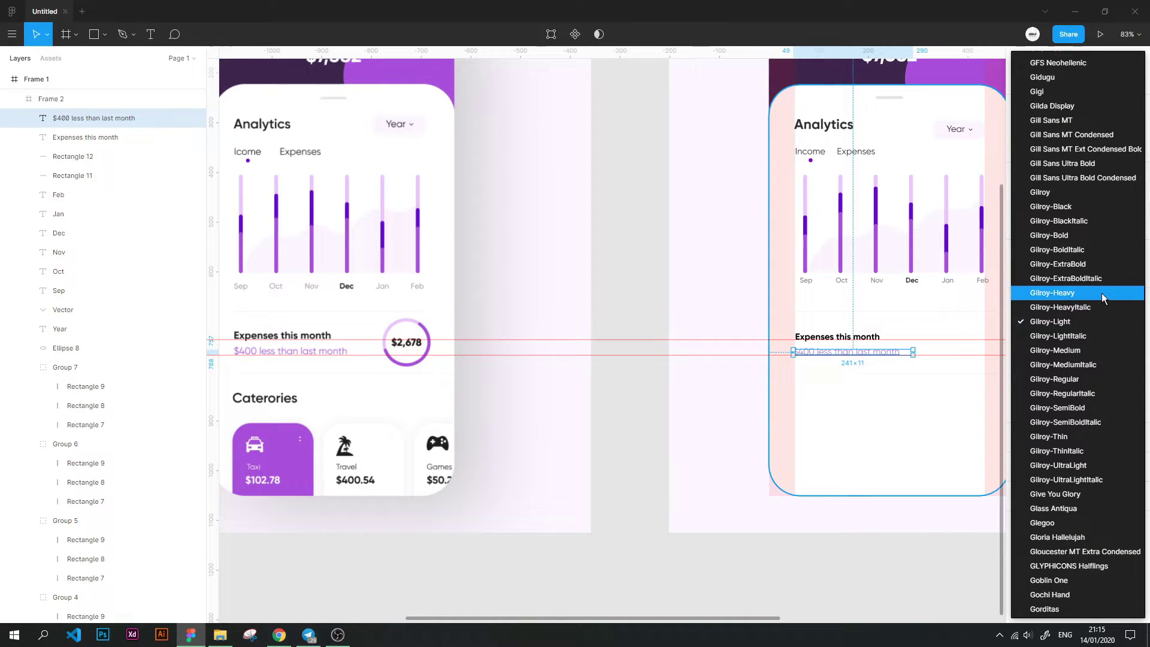
pyautogui.click(1072, 348)
pyautogui.click(615, 438)
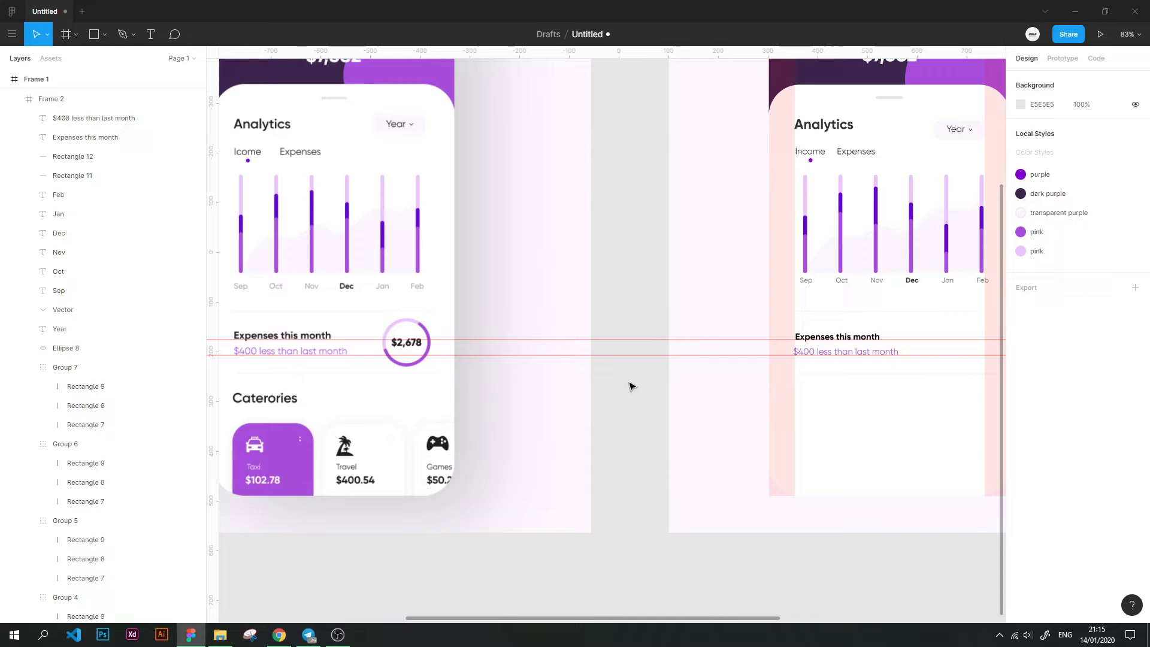
pyautogui.hscroll(3, 876, 421)
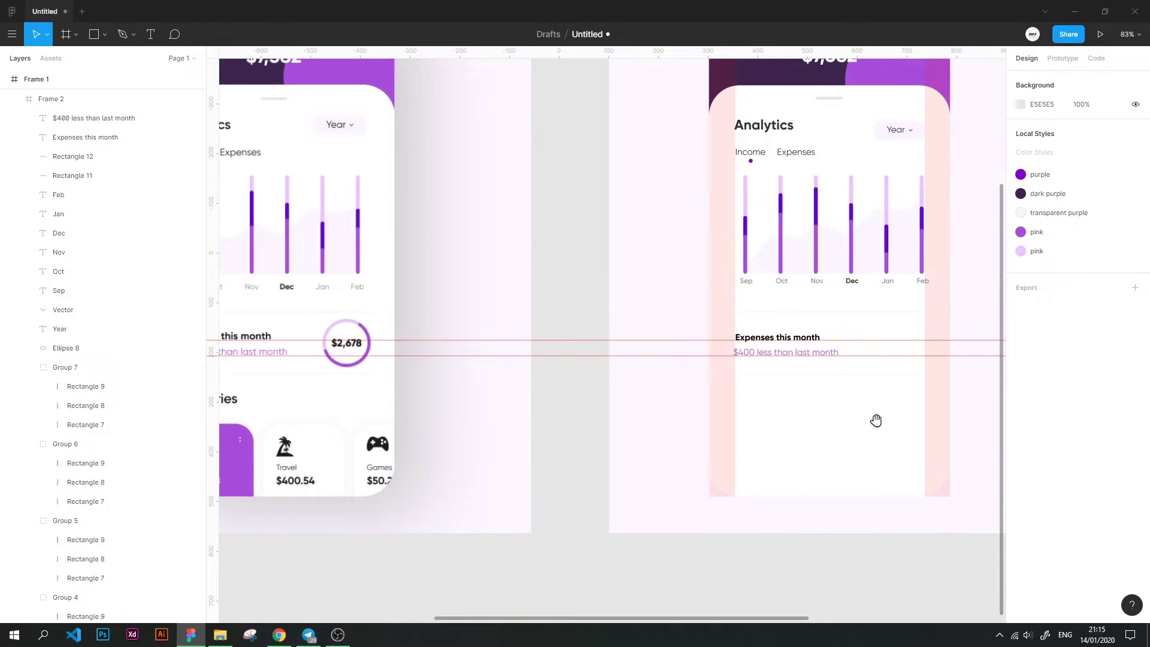
# Draw Ellipse 9 beside 'Expenses this month', adjust the guide, and size it to 97×97
pyautogui.press('r')
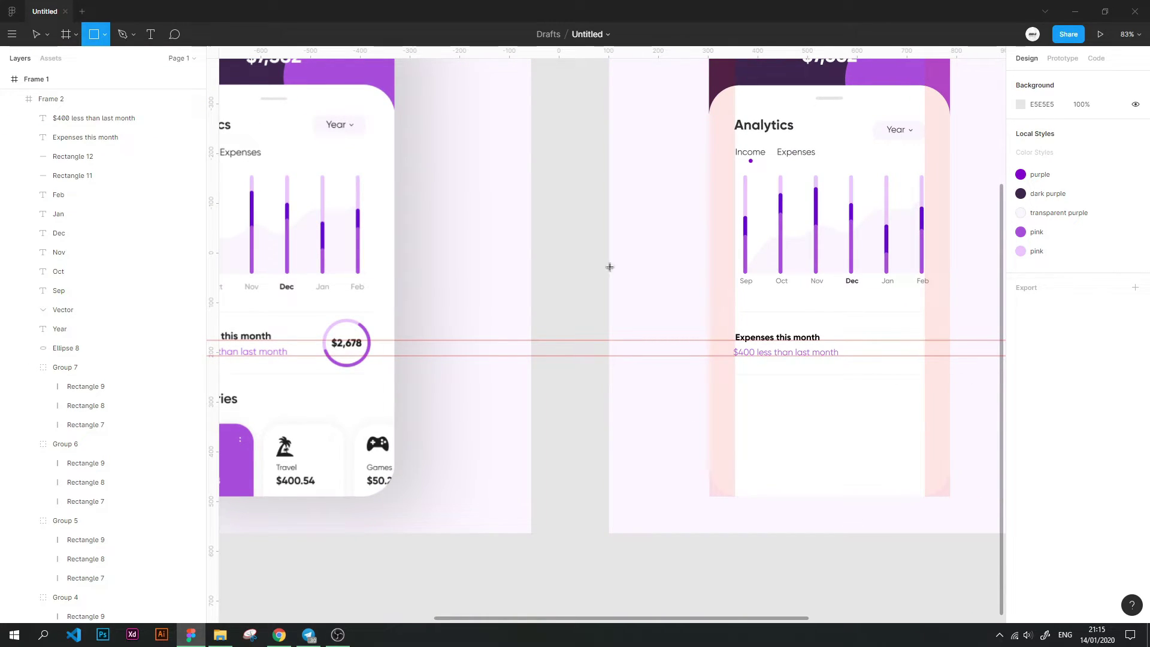
pyautogui.click(105, 34)
pyautogui.click(60, 103)
pyautogui.moveTo(920, 322)
pyautogui.mouseDown()
pyautogui.moveTo(853, 389)
pyautogui.moveTo(887, 366)
pyautogui.mouseUp()
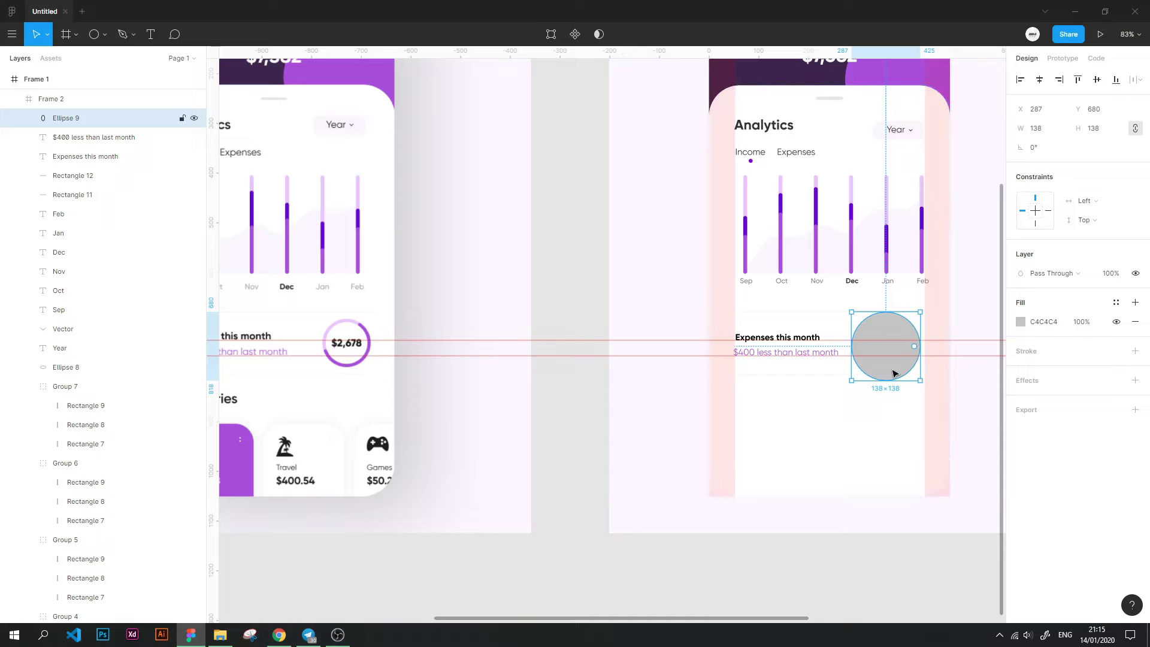
pyautogui.moveTo(877, 372); pyautogui.dragTo(881, 372)
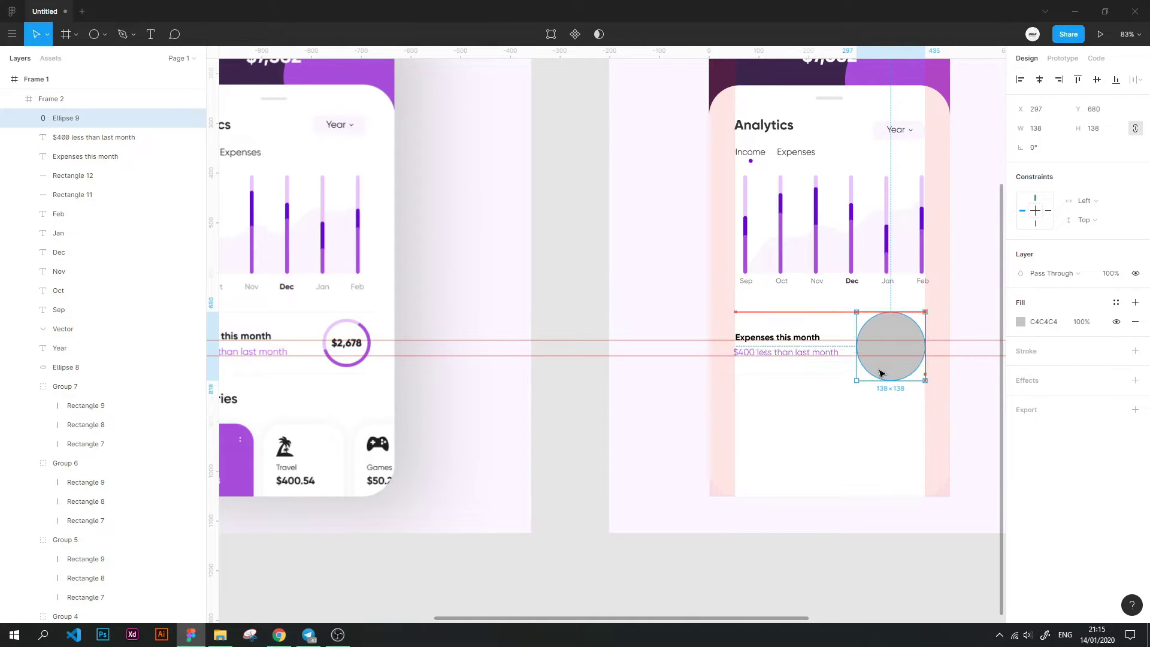
pyautogui.click(574, 361)
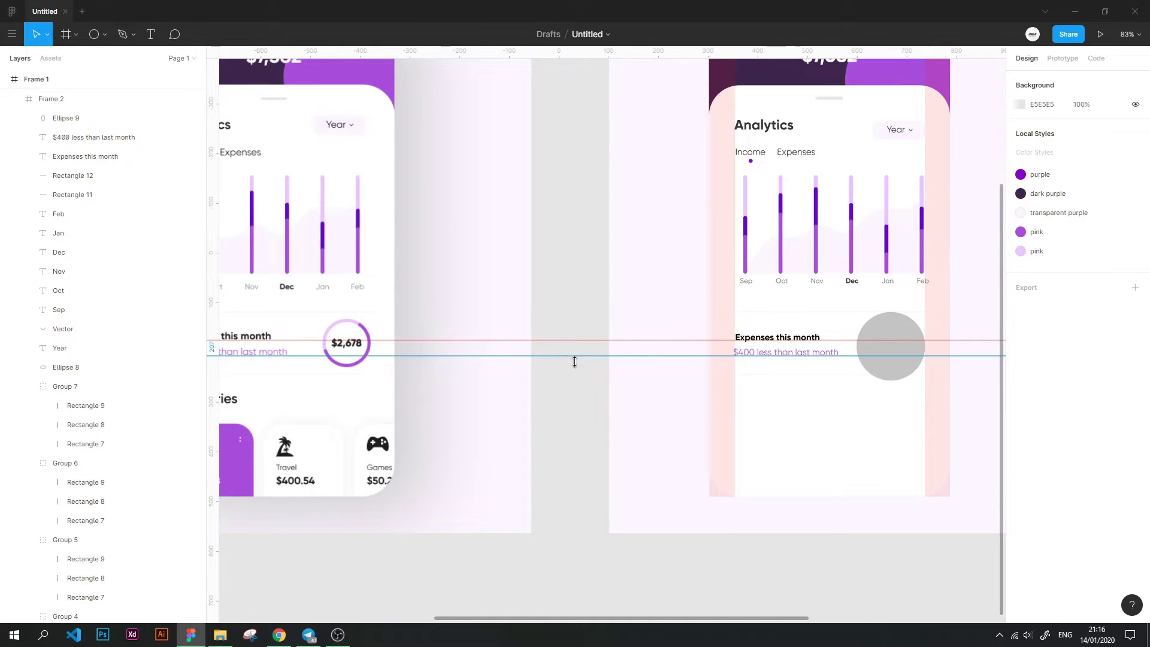
pyautogui.click(897, 366)
pyautogui.moveTo(886, 356)
pyautogui.mouseDown()
pyautogui.moveTo(891, 366)
pyautogui.moveTo(891, 320)
pyautogui.mouseUp()
pyautogui.click(904, 350)
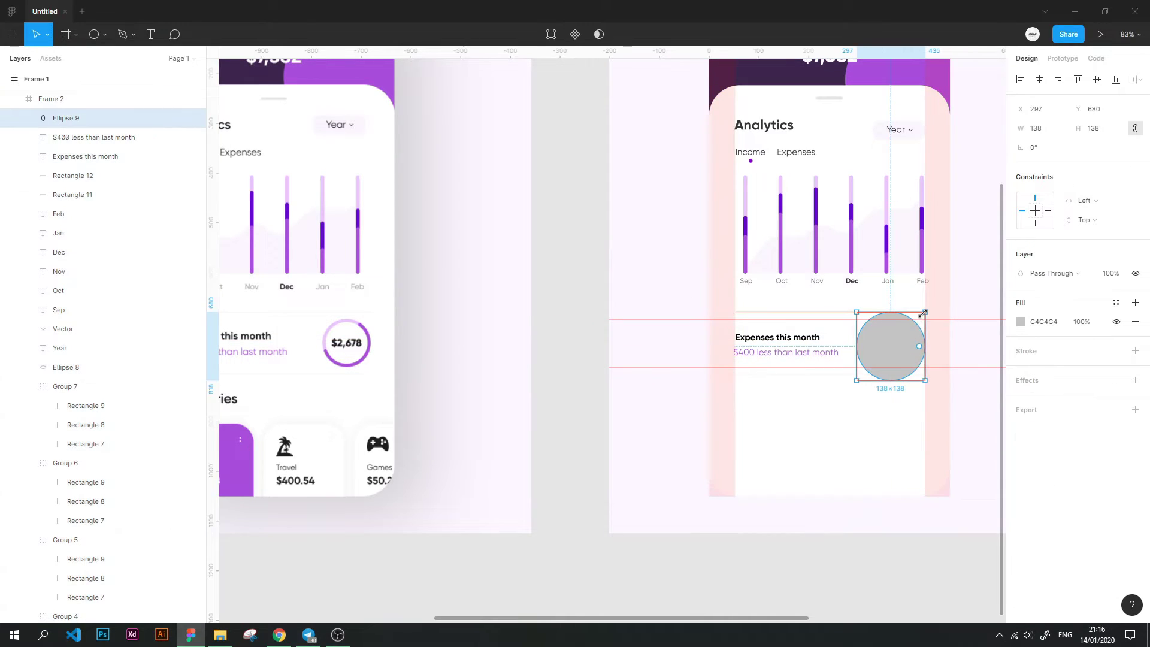
pyautogui.moveTo(918, 372)
pyautogui.mouseDown()
pyautogui.moveTo(893, 359)
pyautogui.moveTo(893, 328)
pyautogui.moveTo(922, 364)
pyautogui.moveTo(855, 344)
pyautogui.mouseUp()
pyautogui.scroll(3, 901, 354)
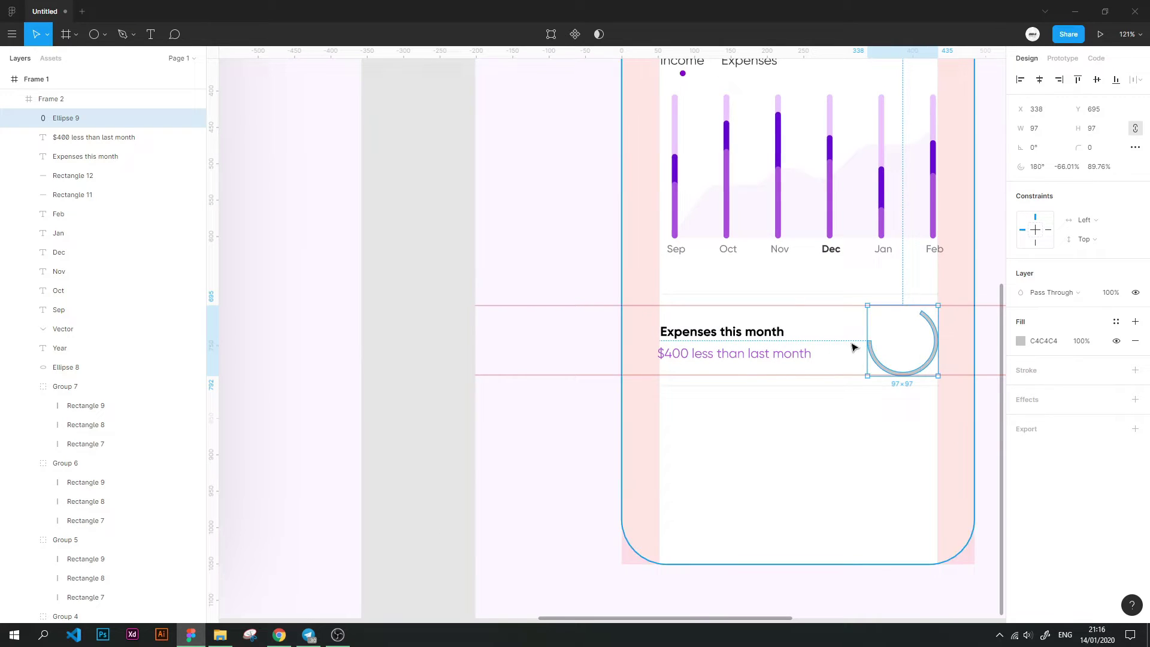
pyautogui.scroll(-3, 855, 351)
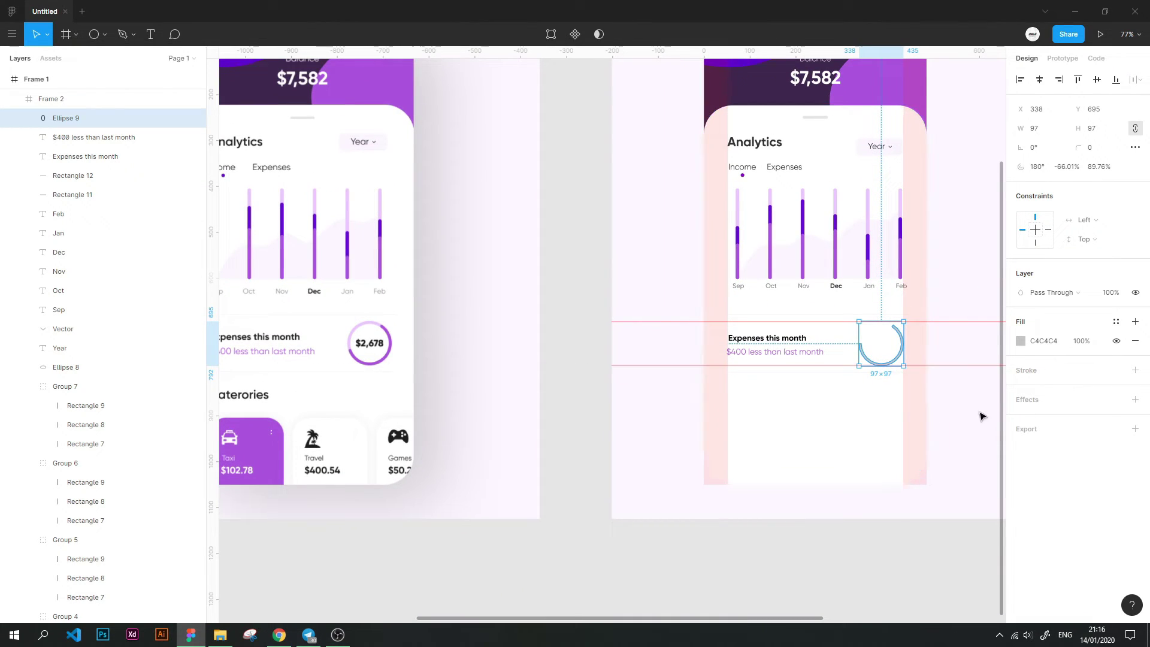
# Give the arc a corner radius of 4 and a purple fill, and shorten its sweep slightly
pyautogui.click(1091, 148)
pyautogui.write('4')
pyautogui.press('Return')
pyautogui.click(891, 544)
pyautogui.click(903, 356)
pyautogui.click(1117, 322)
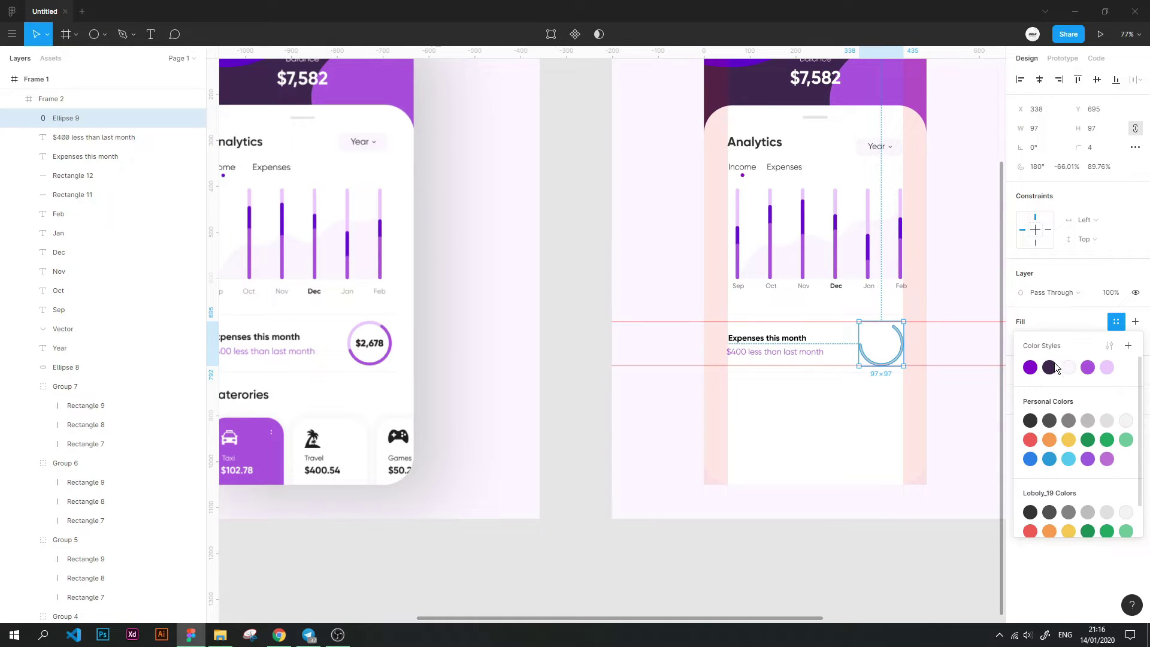
pyautogui.click(1087, 367)
pyautogui.click(809, 576)
pyautogui.scroll(3, 893, 390)
pyautogui.scroll(3, 892, 390)
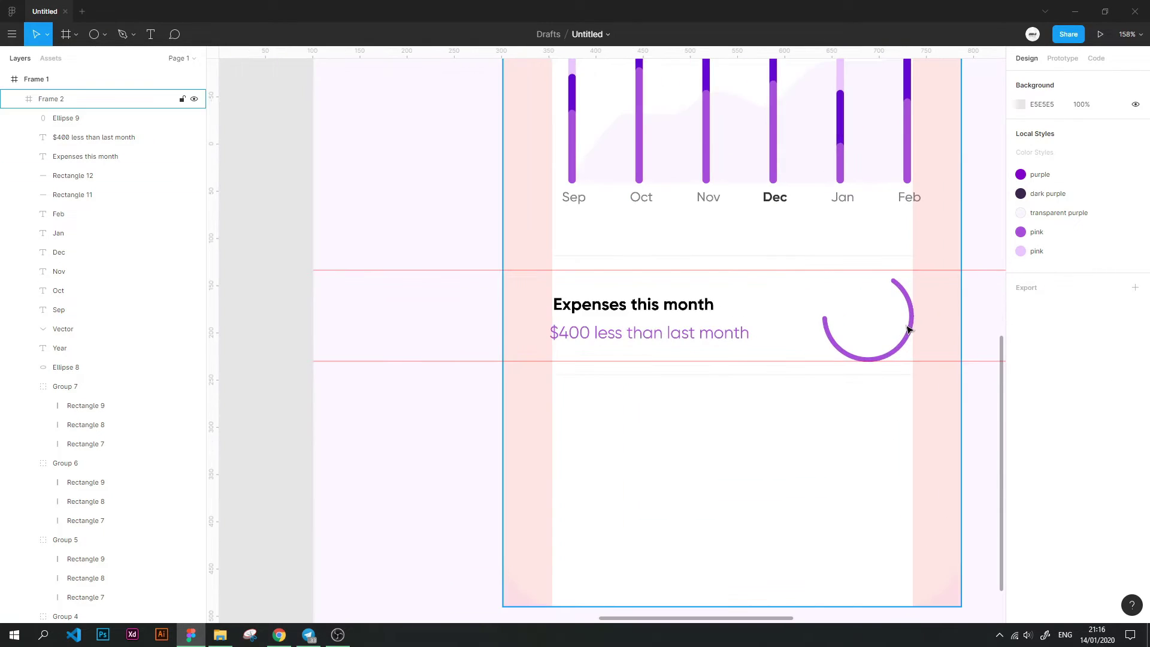
pyautogui.click(900, 348)
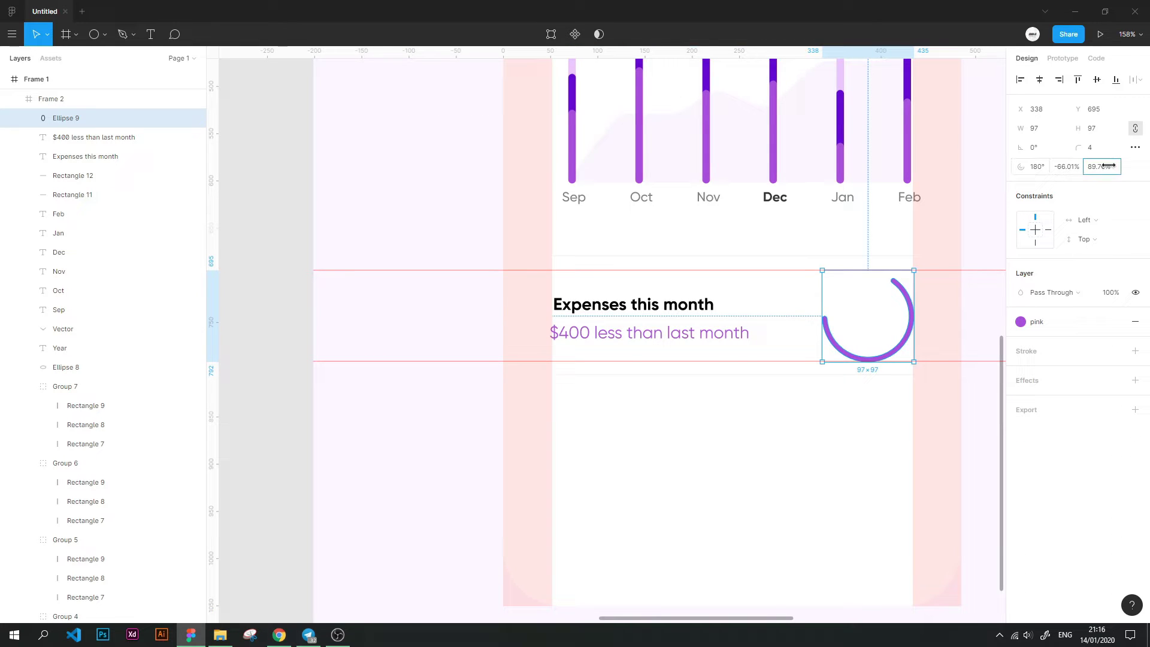
pyautogui.moveTo(1109, 166); pyautogui.dragTo(1091, 166)
pyautogui.scroll(-5, 666, 315)
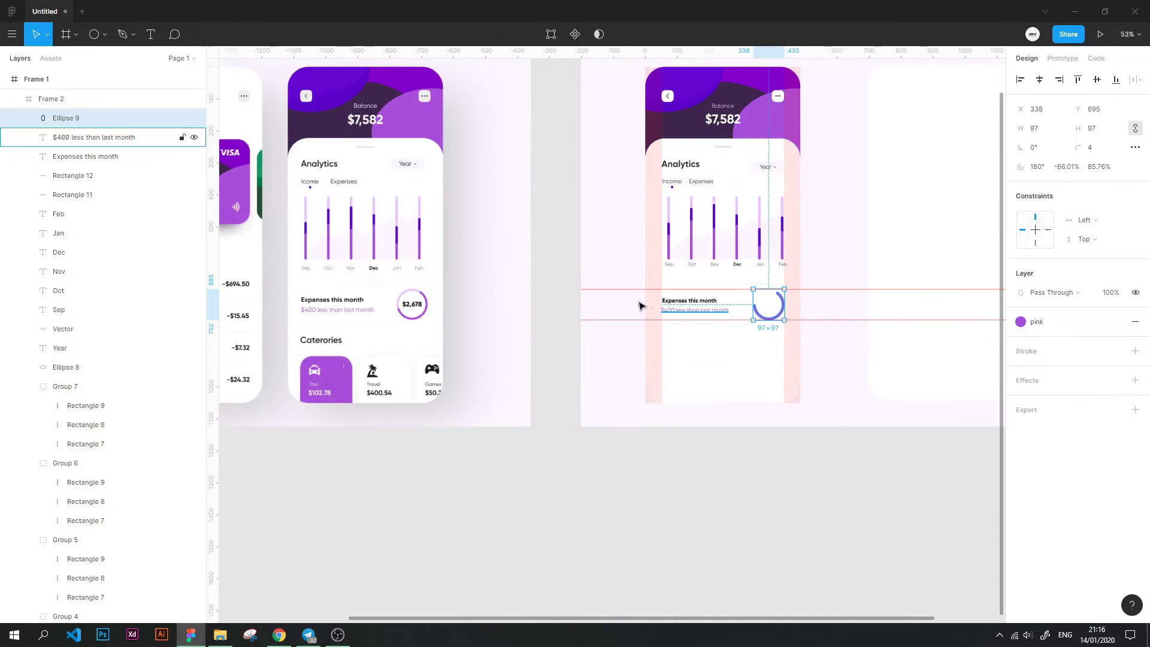
pyautogui.scroll(2, 565, 343)
pyautogui.click(539, 341)
# Recolour the arc with the pink colour style
pyautogui.hscroll(-3, 572, 328)
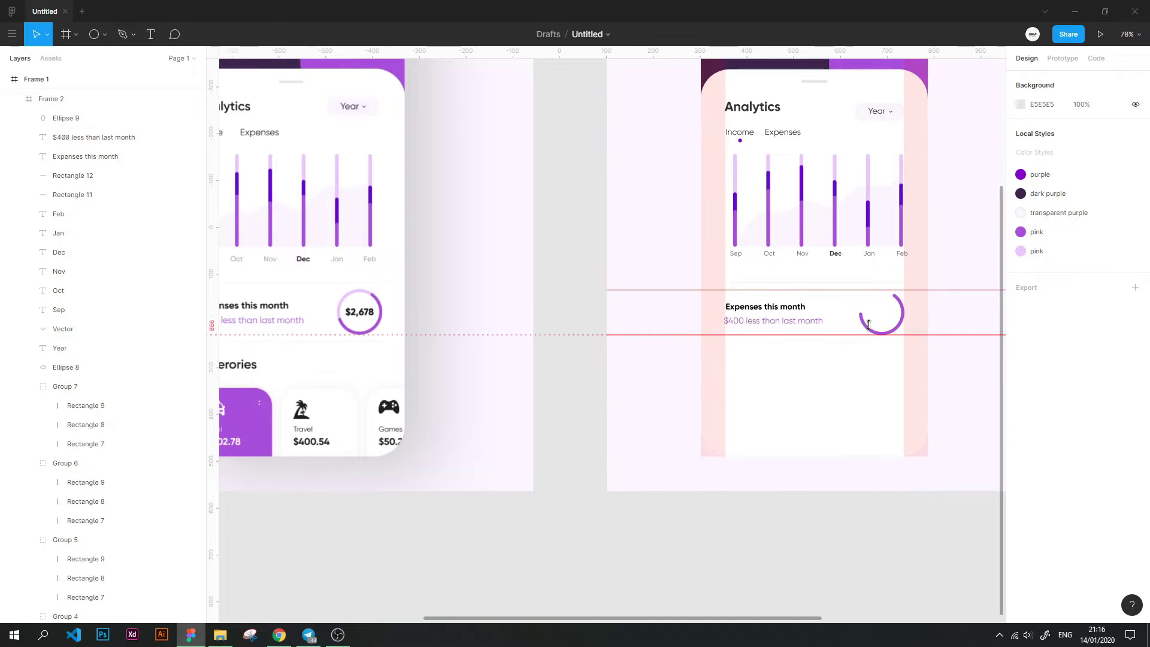
pyautogui.click(871, 334)
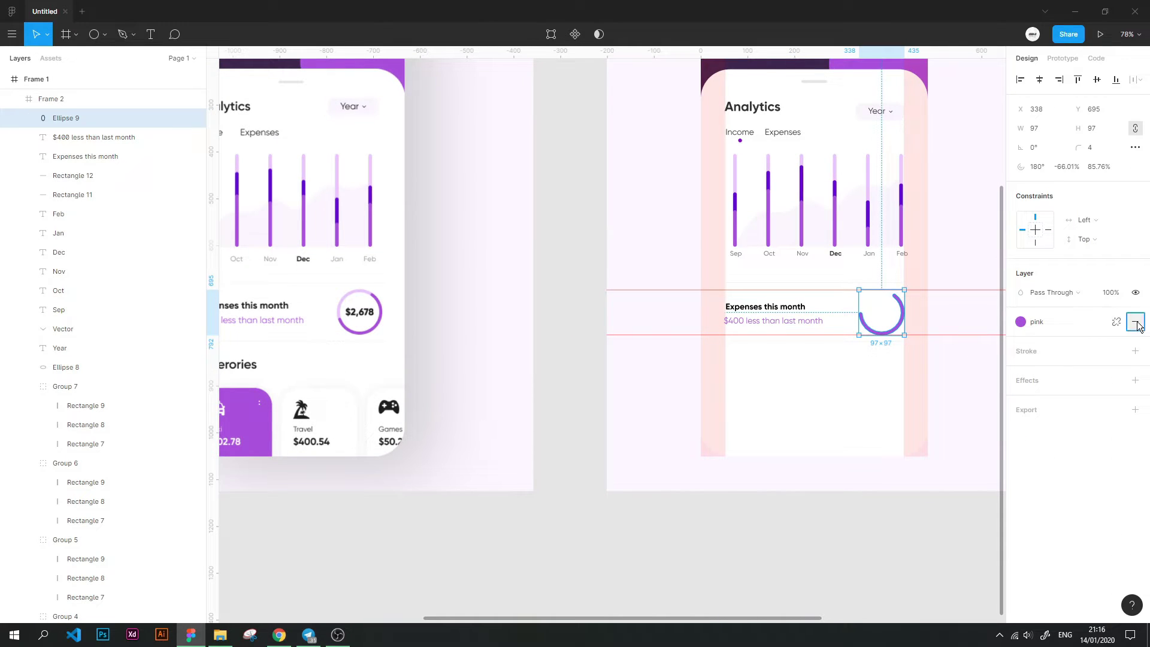
pyautogui.click(1116, 322)
pyautogui.click(1088, 367)
pyautogui.click(790, 510)
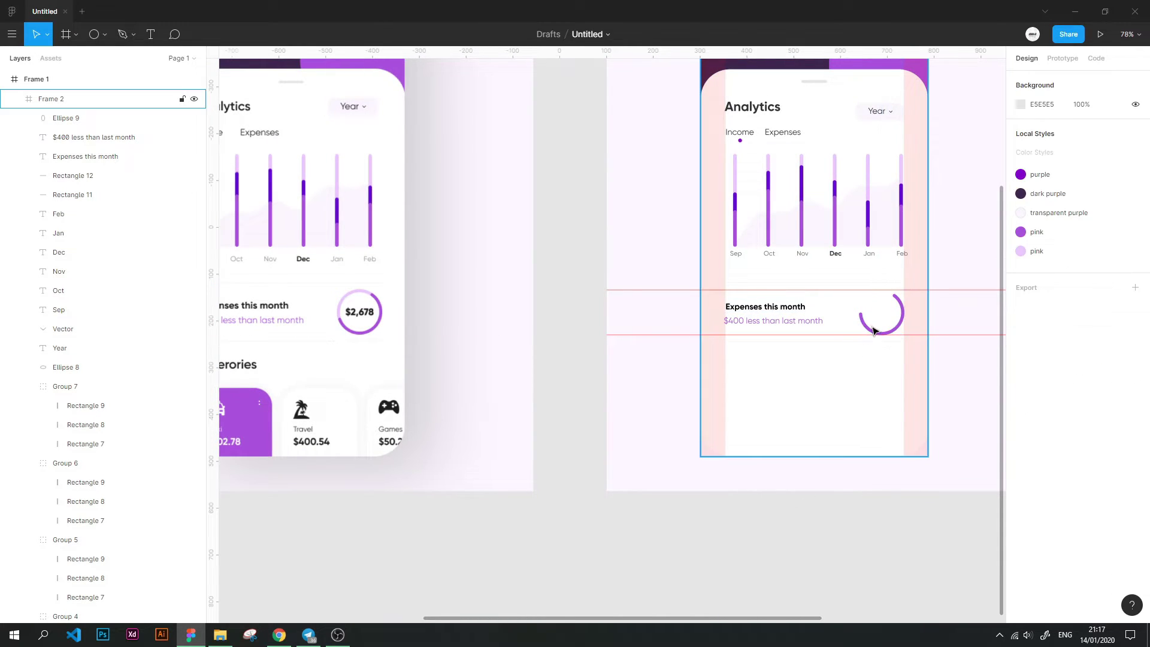
pyautogui.click(875, 331)
# Duplicate the arc into a near-full light pink ring layered beneath it
pyautogui.hotkey('ctrl', 'd')
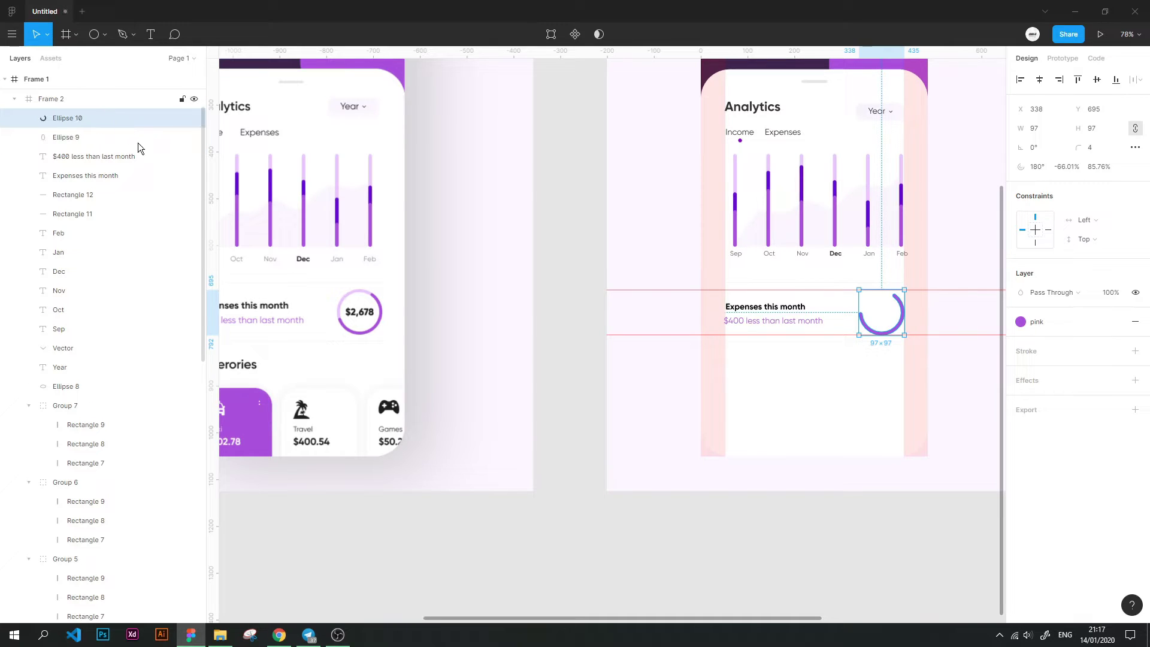
pyautogui.moveTo(1021, 166); pyautogui.dragTo(858, 160)
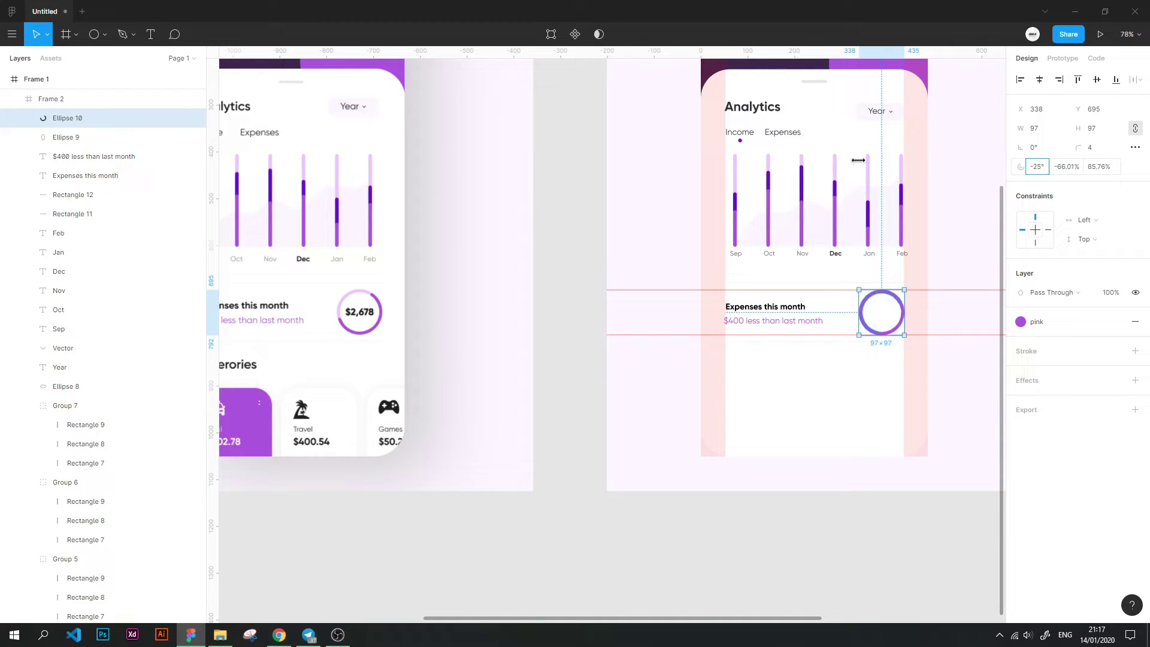
pyautogui.moveTo(198, 175); pyautogui.dragTo(572, 193)
pyautogui.click(658, 416)
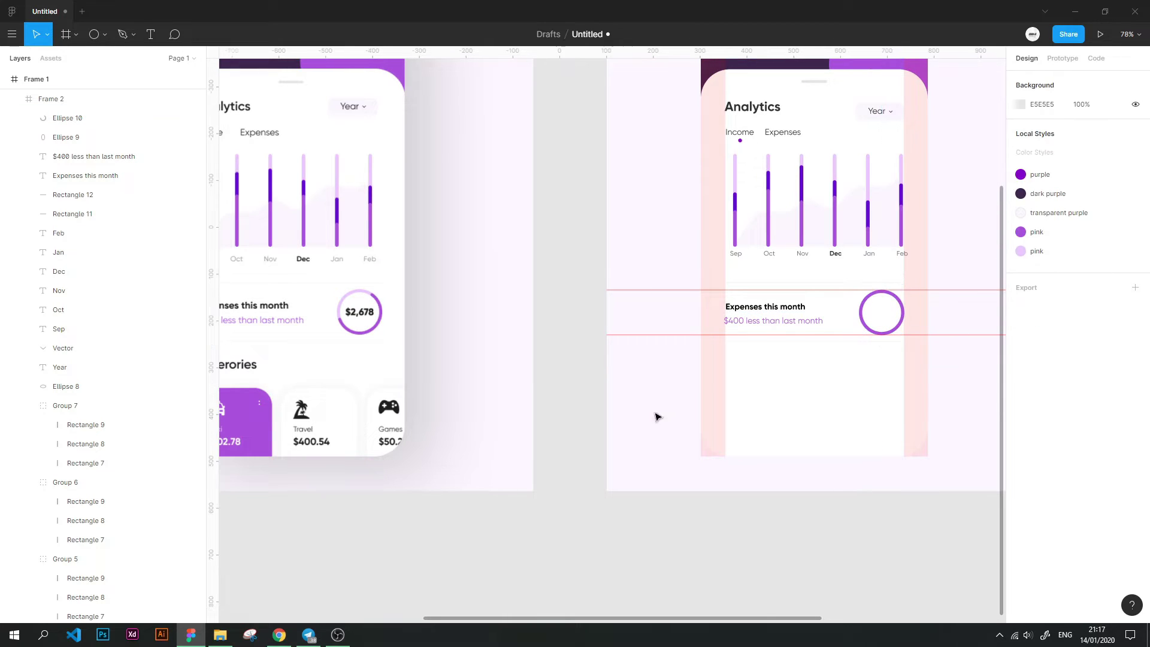
pyautogui.moveTo(67, 118); pyautogui.dragTo(109, 147)
pyautogui.click(1020, 322)
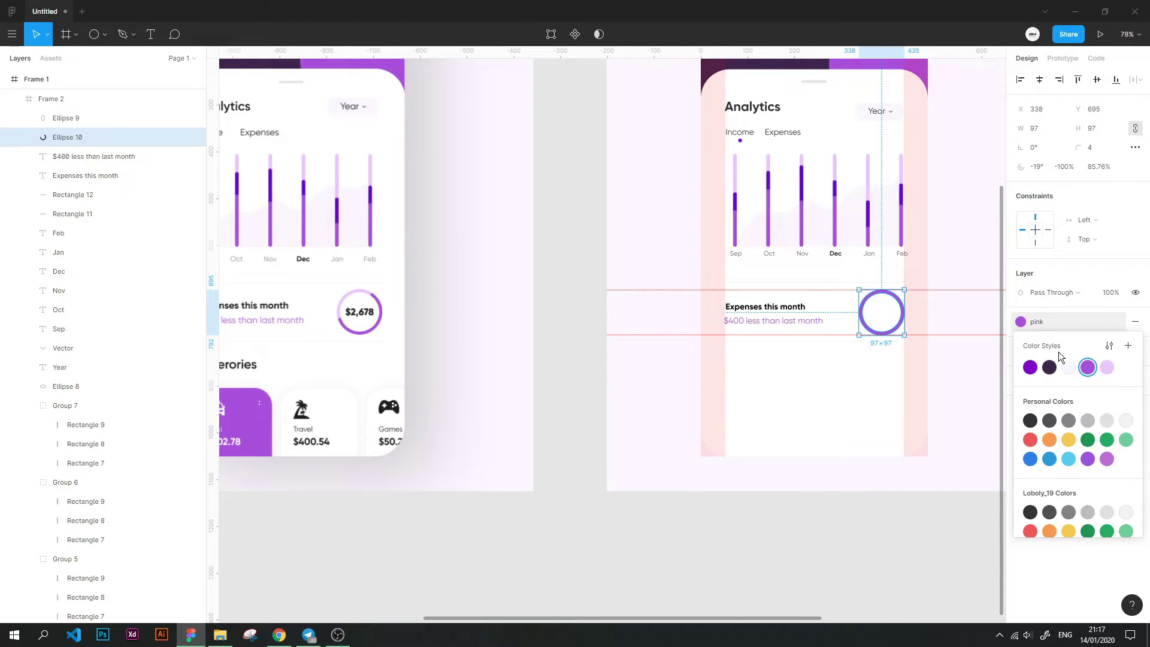
pyautogui.click(1107, 367)
pyautogui.click(825, 551)
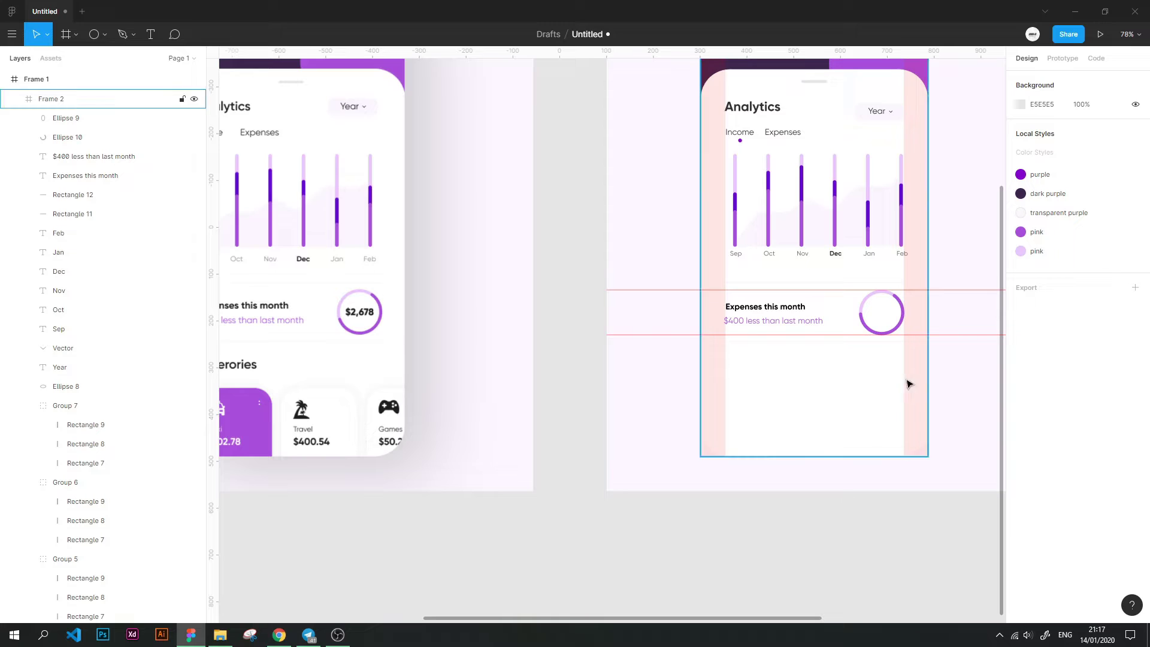
pyautogui.scroll(5, 955, 283)
pyautogui.scroll(2, 898, 293)
pyautogui.scroll(1, 511, 232)
pyautogui.scroll(-5, 509, 247)
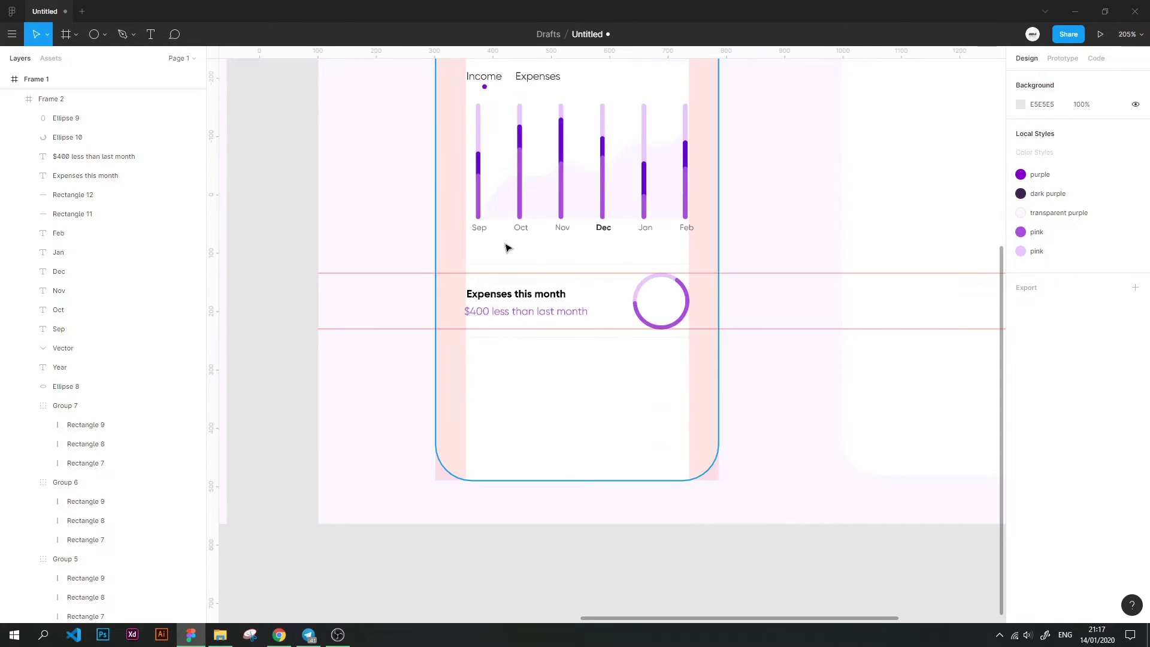
pyautogui.moveTo(509, 246); pyautogui.dragTo(688, 245)
pyautogui.click(159, 35)
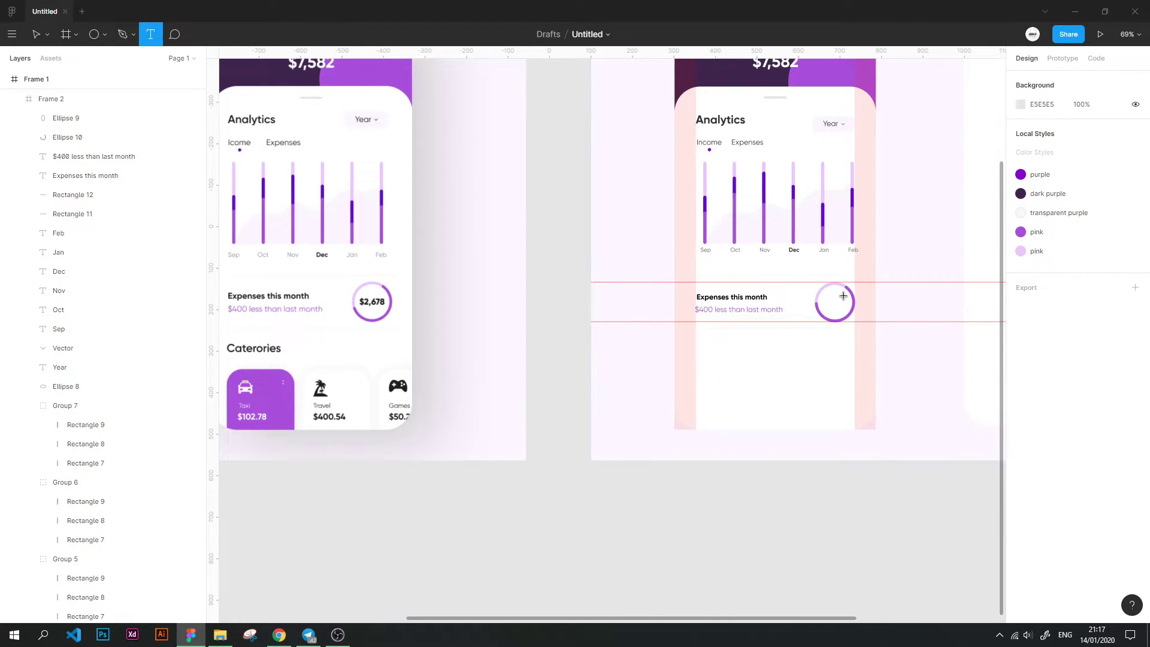
# Create the $2,678 amount text, centre-aligned with auto width, in Gilroy-Bold
pyautogui.click(825, 295)
pyautogui.write('$2,678')
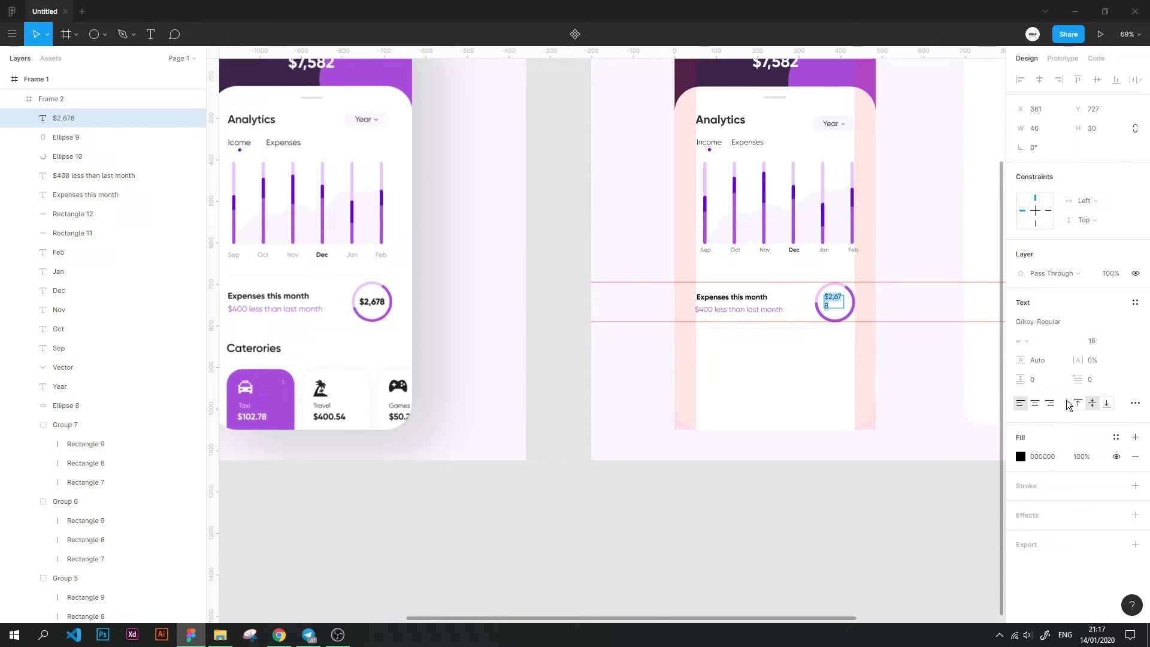
pyautogui.click(1034, 403)
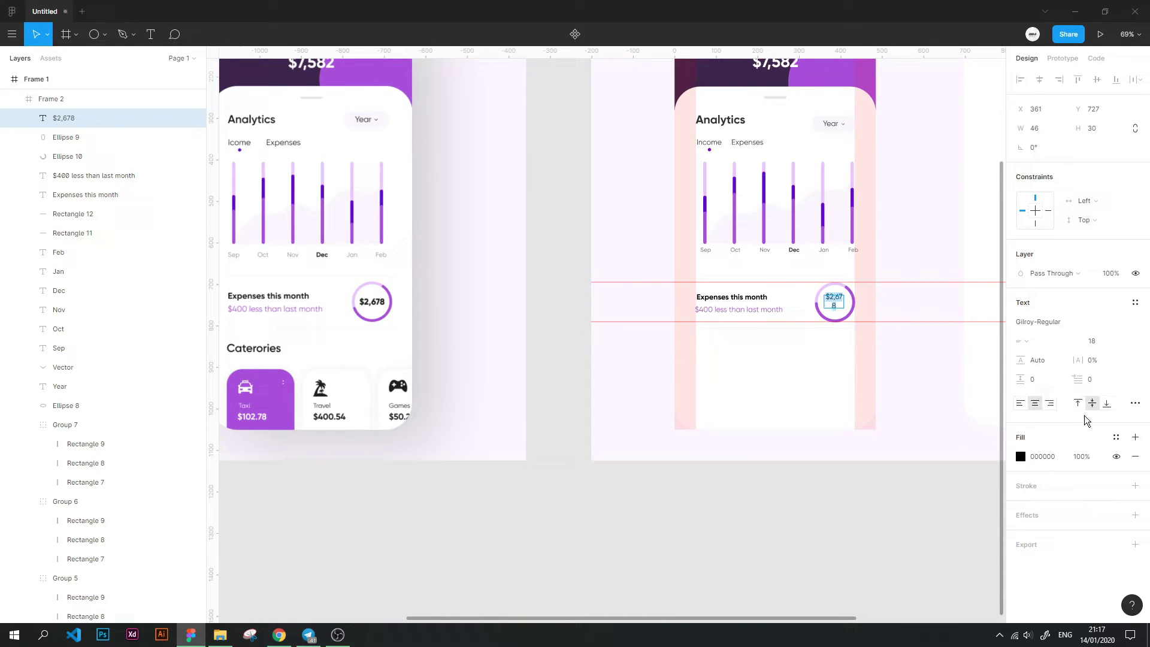
pyautogui.click(1135, 403)
pyautogui.click(963, 414)
pyautogui.click(994, 311)
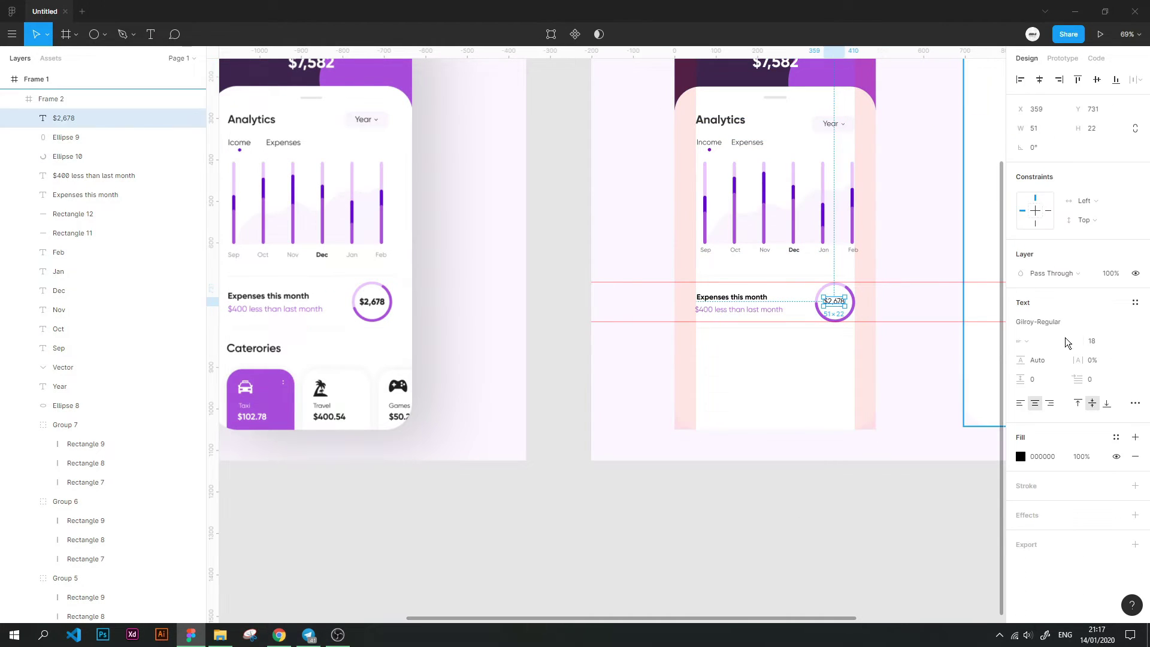
pyautogui.click(1133, 323)
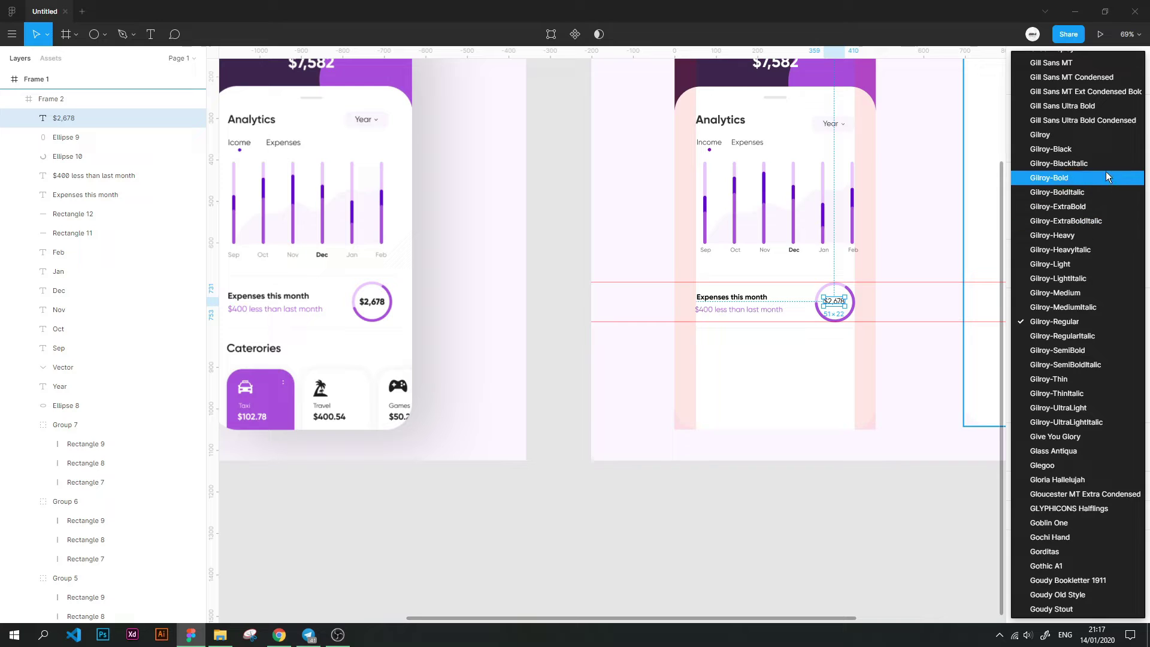
pyautogui.click(1106, 174)
pyautogui.click(1141, 327)
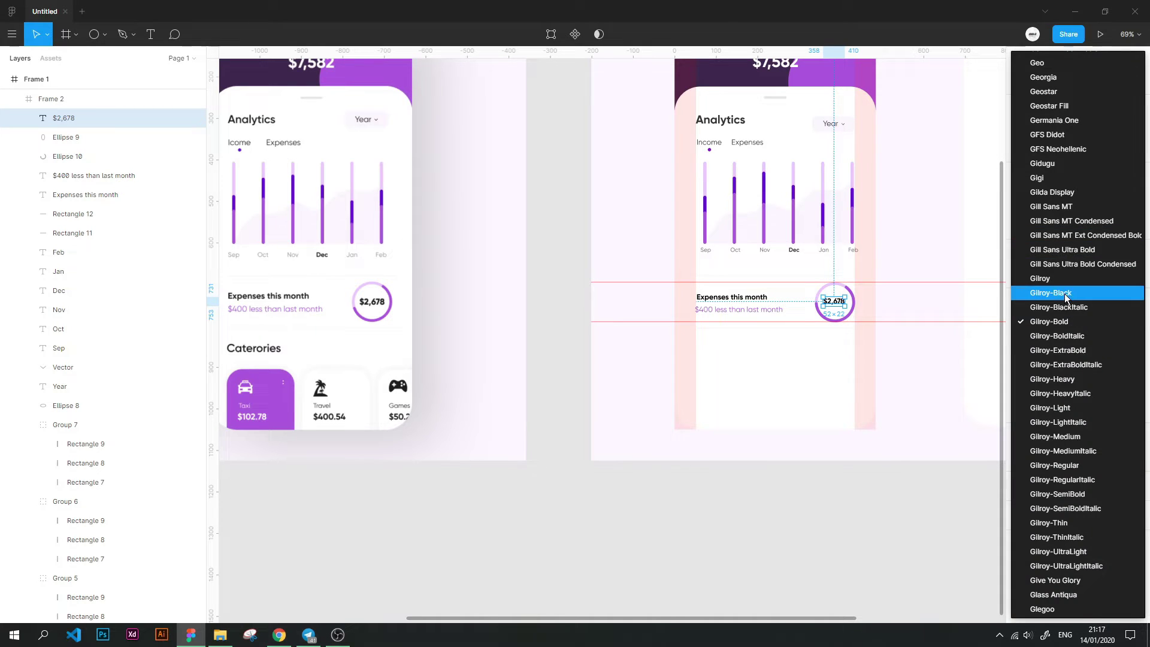
pyautogui.click(769, 536)
pyautogui.keyDown('ctrl'); pyautogui.scroll(3, 808, 363); pyautogui.keyUp('ctrl')
pyautogui.keyDown('ctrl'); pyautogui.scroll(2, 814, 311); pyautogui.keyUp('ctrl')
pyautogui.keyDown('ctrl'); pyautogui.scroll(-5, 815, 307); pyautogui.keyUp('ctrl')
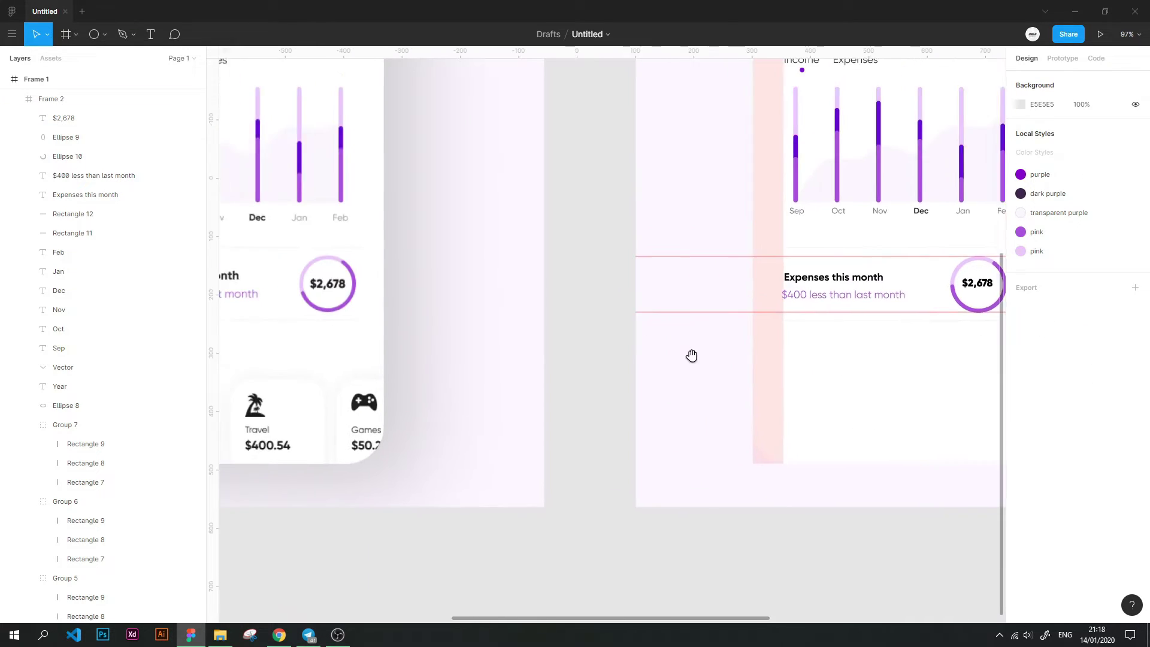
# Try size 24, revert to 18, and centre the amount horizontally and vertically in the ring
pyautogui.click(967, 297)
pyautogui.click(1119, 341)
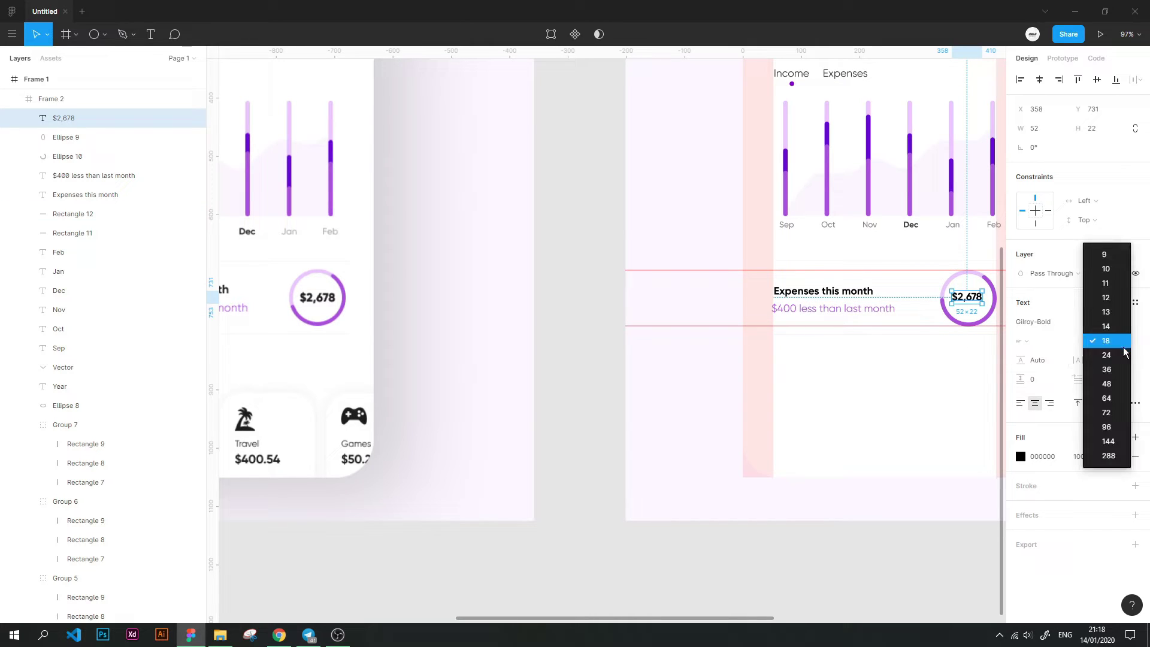
pyautogui.click(1123, 341)
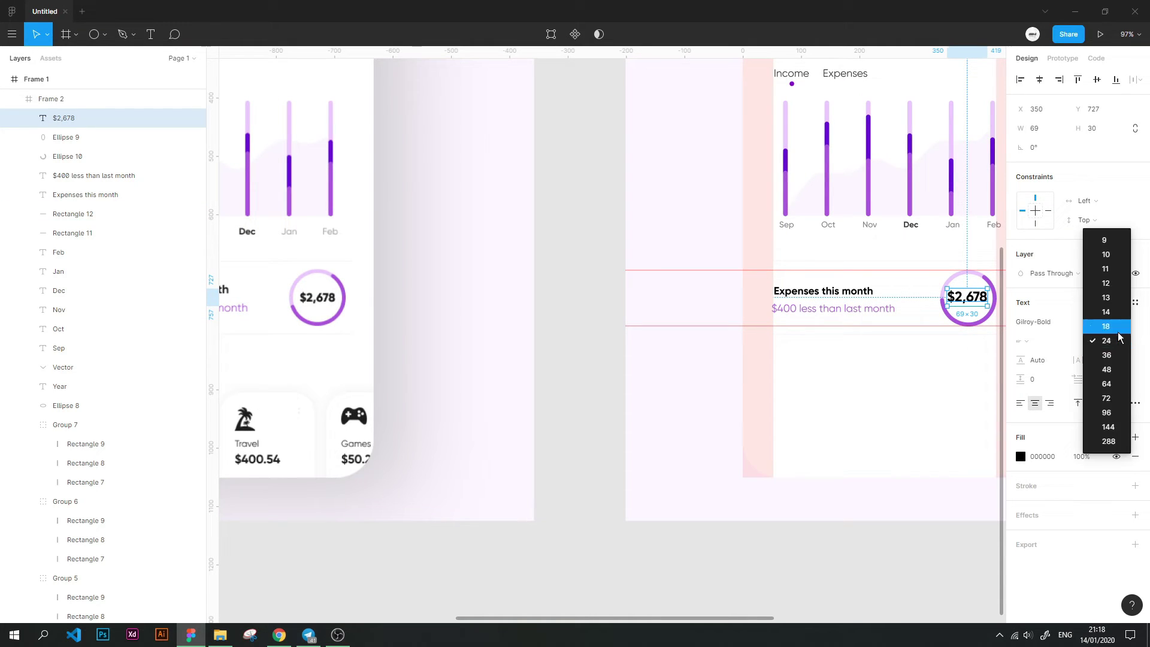
pyautogui.click(1123, 327)
pyautogui.keyDown('shift'); pyautogui.click(996, 292); pyautogui.keyUp('shift')
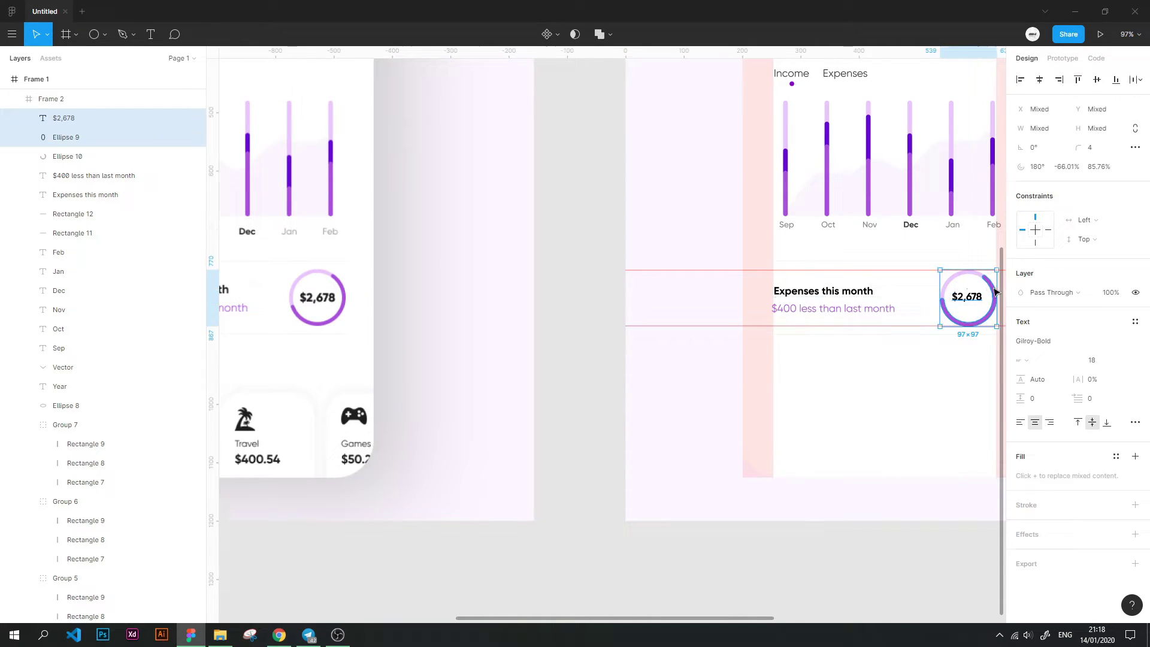
pyautogui.click(1040, 79)
pyautogui.click(1097, 80)
pyautogui.click(542, 193)
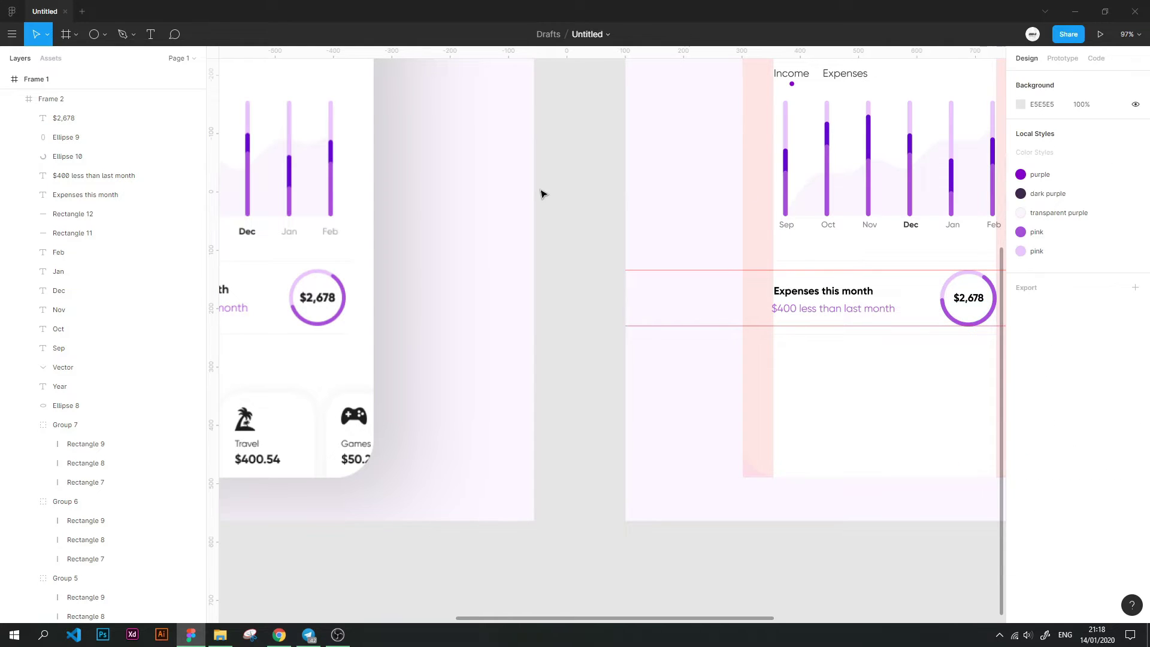
# Set the $2,678 amount's font size to 22
pyautogui.click(985, 302)
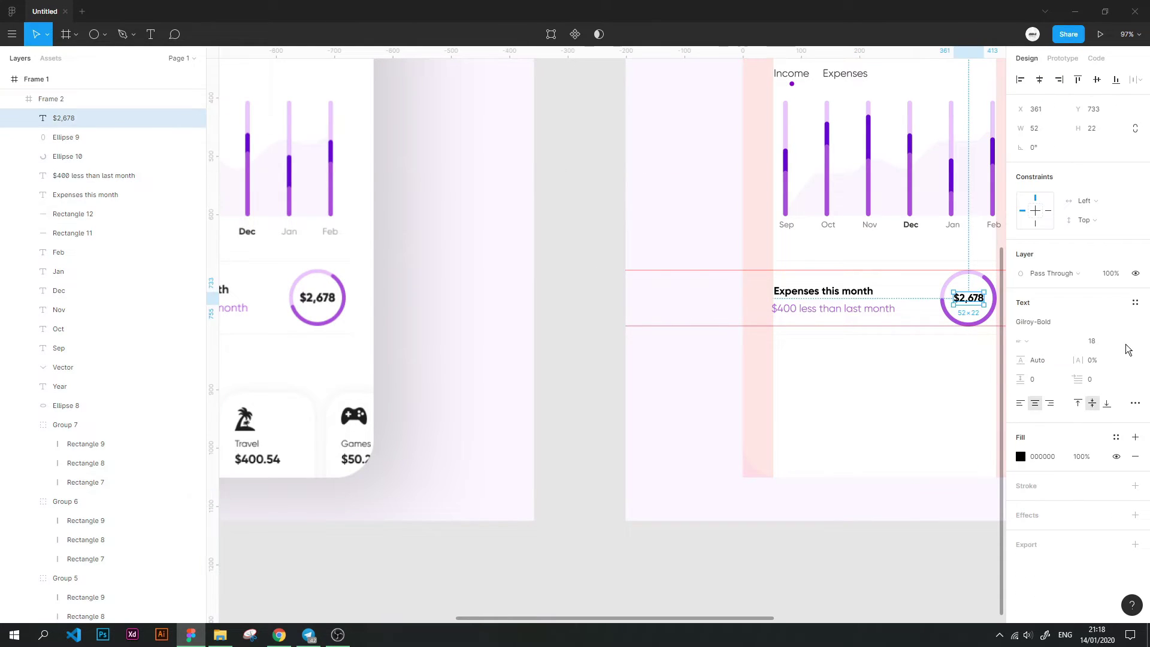
pyautogui.click(1115, 342)
pyautogui.write('22')
pyautogui.press('Return')
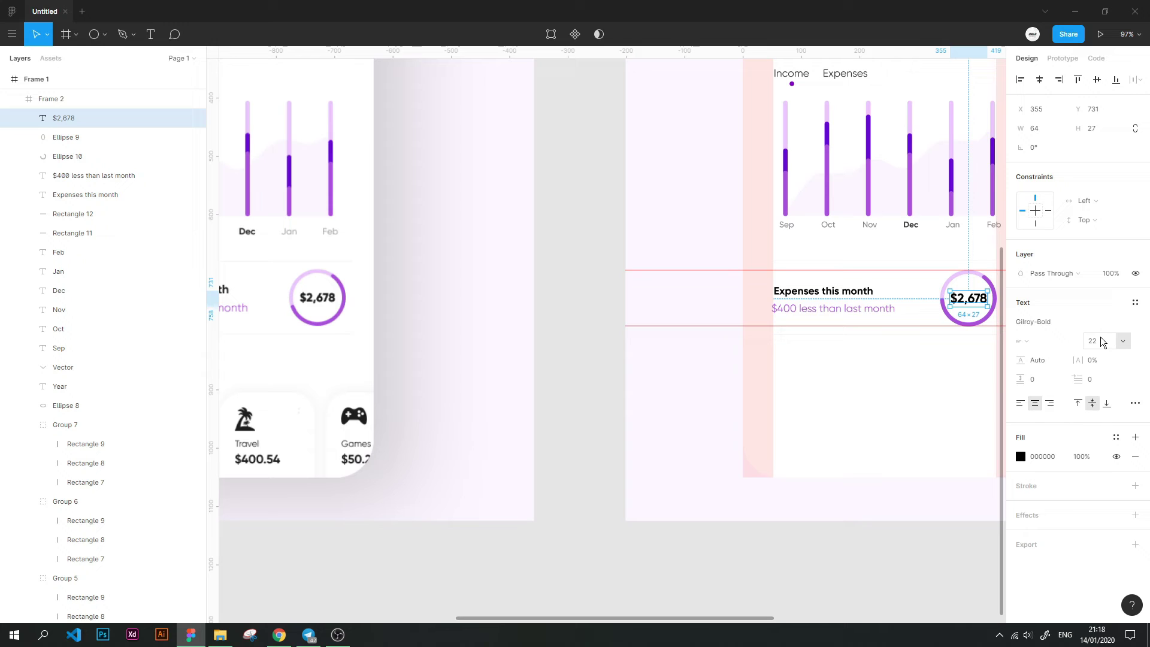
pyautogui.click(625, 408)
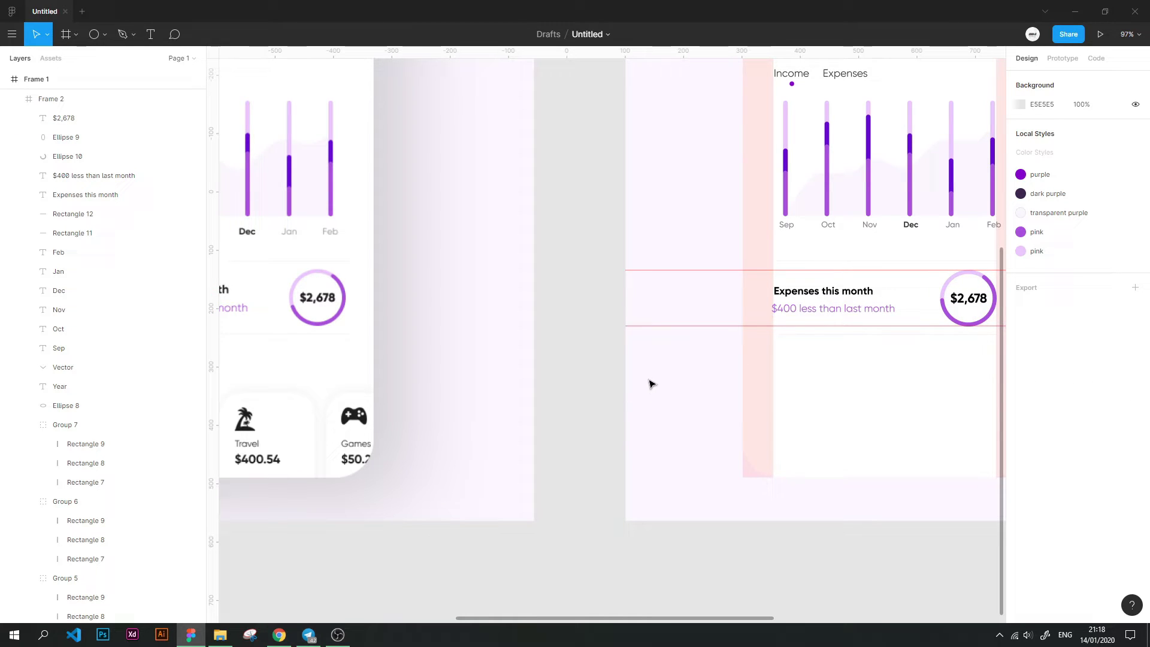
pyautogui.scroll(-5, 665, 408)
pyautogui.scroll(2, 743, 476)
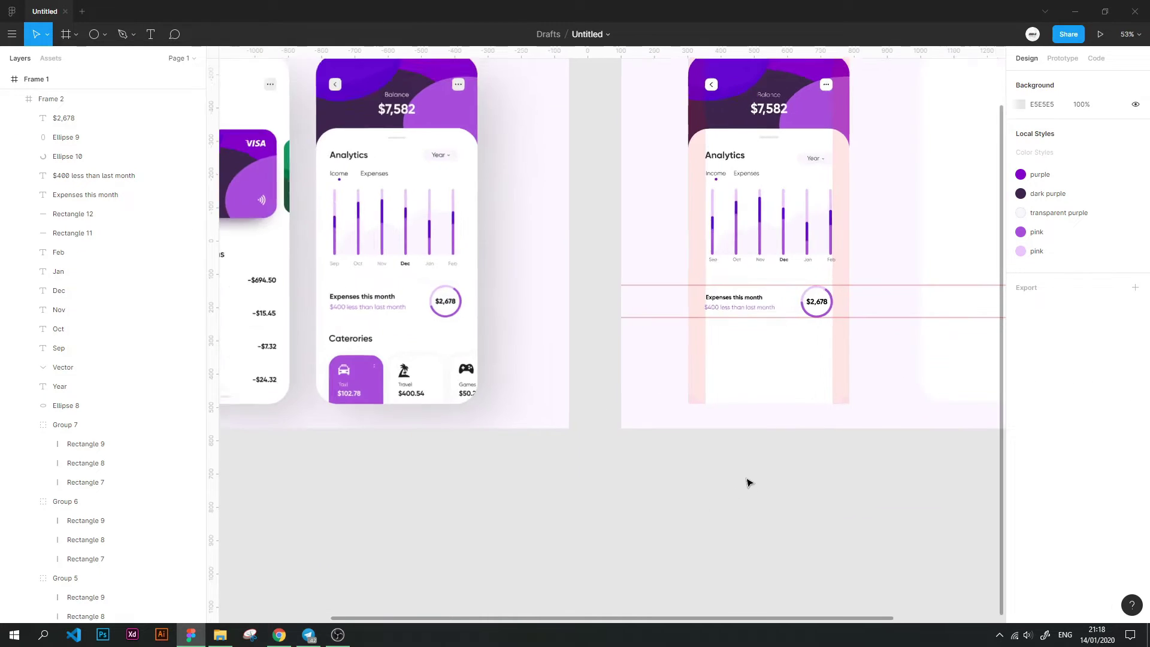
# Copy the Analytics heading below the expenses row and nudge it into place
pyautogui.click(728, 117)
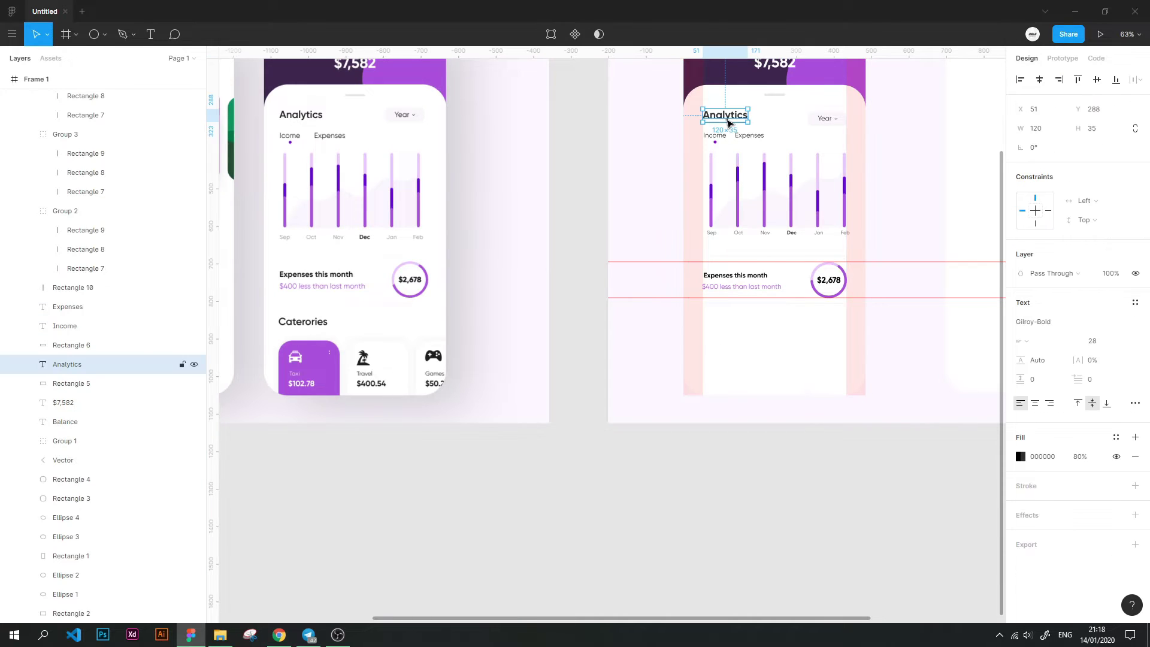
pyautogui.moveTo(730, 117)
pyautogui.mouseDown()
pyautogui.moveTo(730, 330)
pyautogui.moveTo(738, 314)
pyautogui.mouseUp()
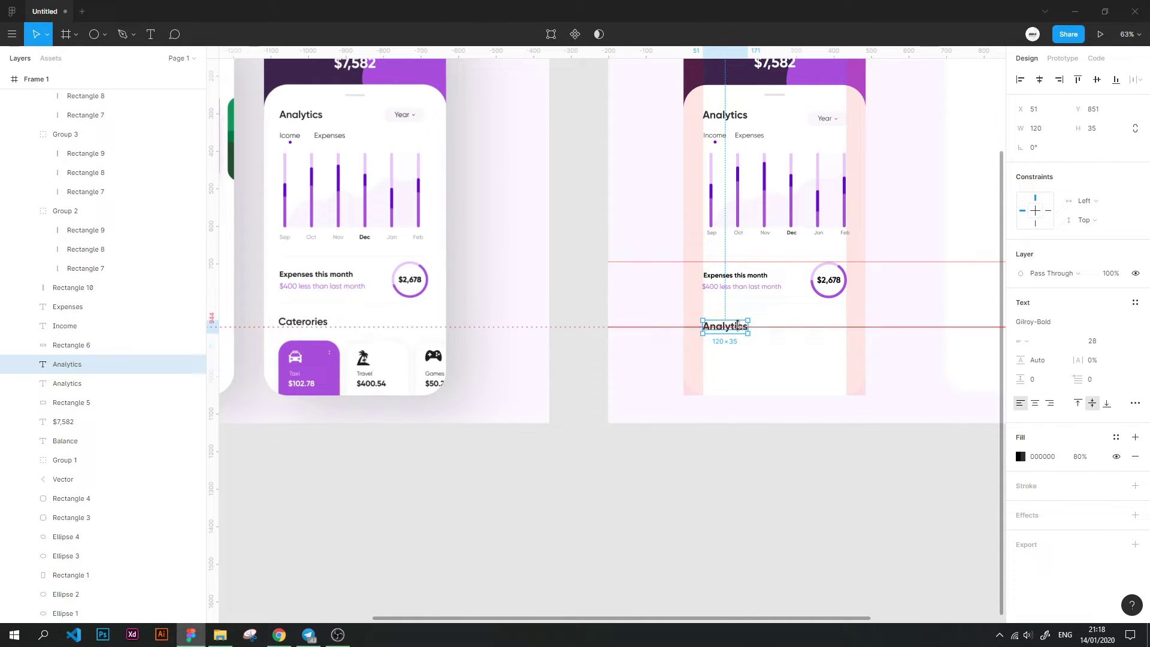
pyautogui.scroll(3, 650, 330)
pyautogui.moveTo(317, 318); pyautogui.dragTo(606, 324)
pyautogui.hscroll(-3, 426, 406)
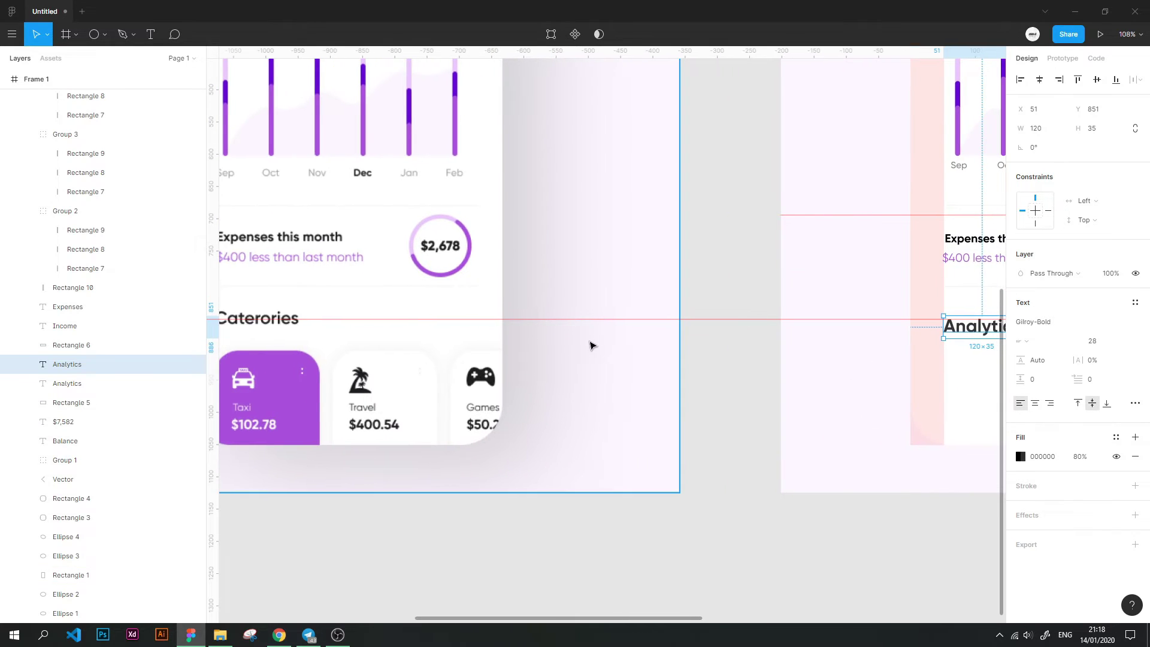
pyautogui.scroll(-3, 734, 390)
pyautogui.scroll(-2, 734, 390)
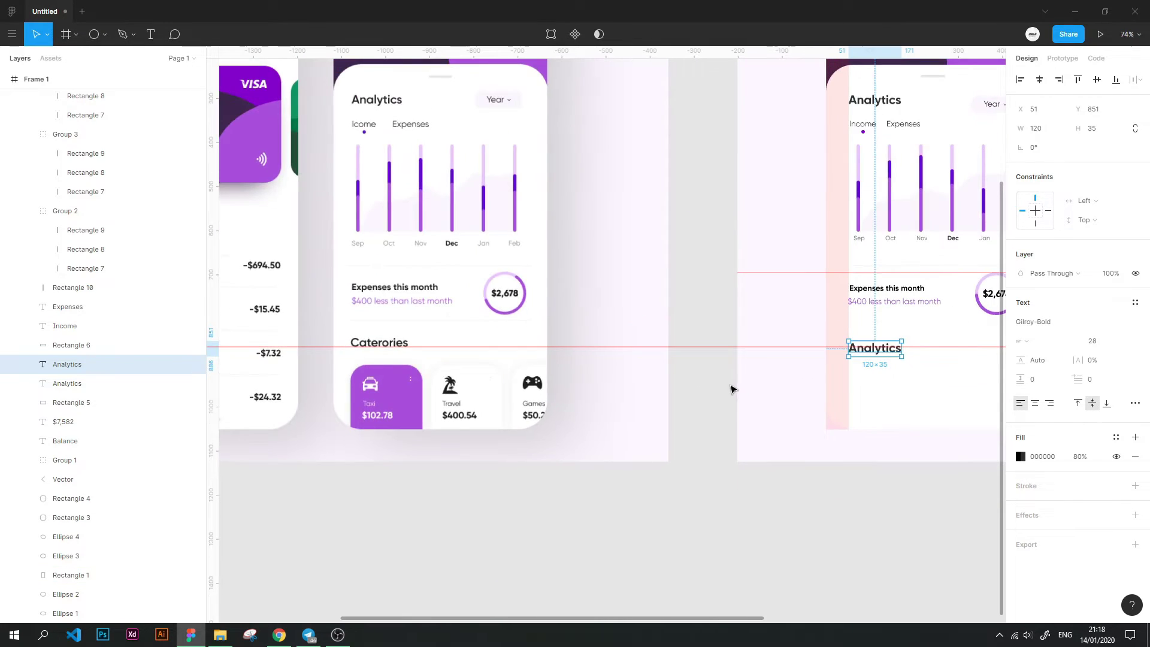
pyautogui.hotkey('shift', 'Up')
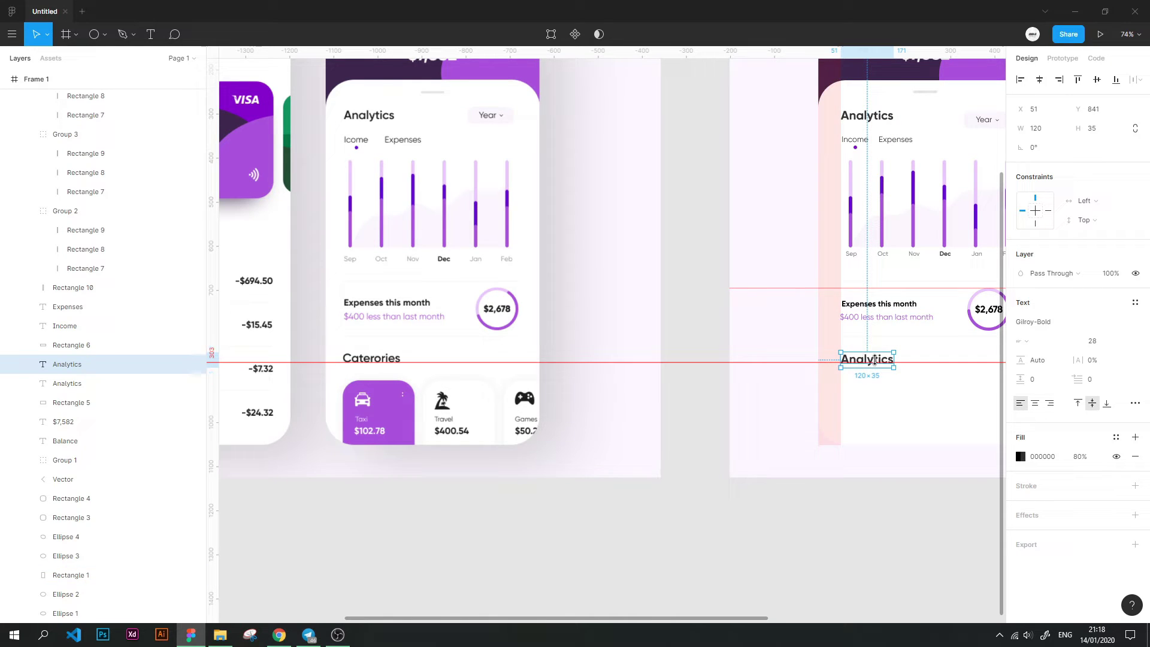
pyautogui.press('Escape')
# Retype the copied heading as 'Categories'
pyautogui.click(883, 360)
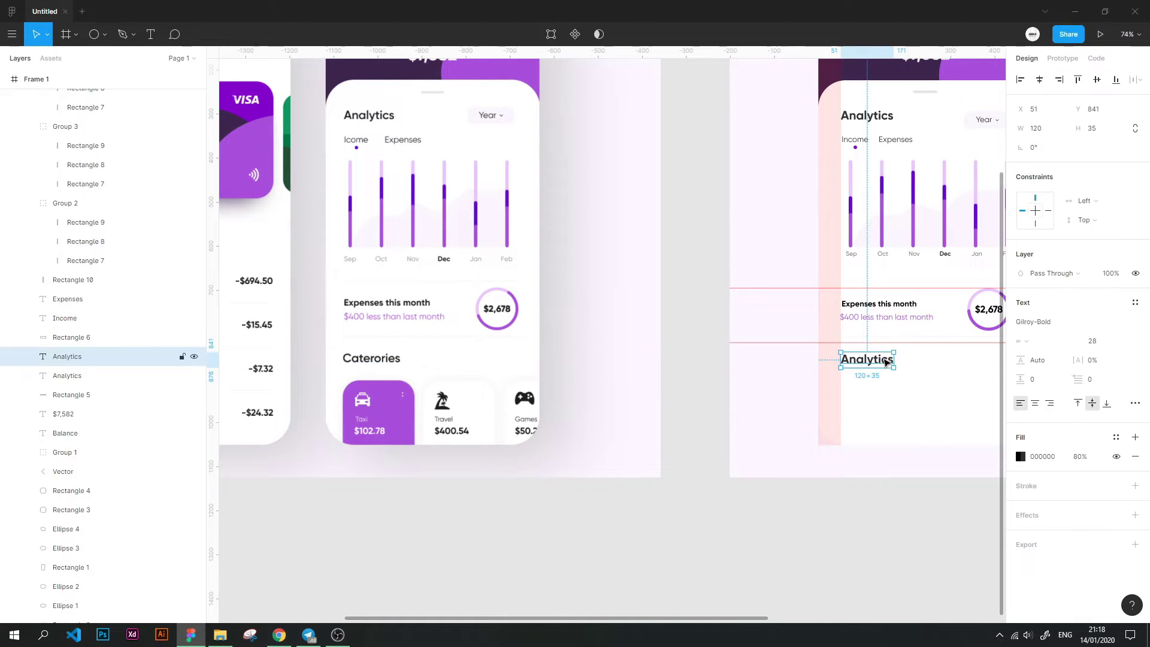
pyautogui.doubleClick(883, 360)
pyautogui.write('Categories')
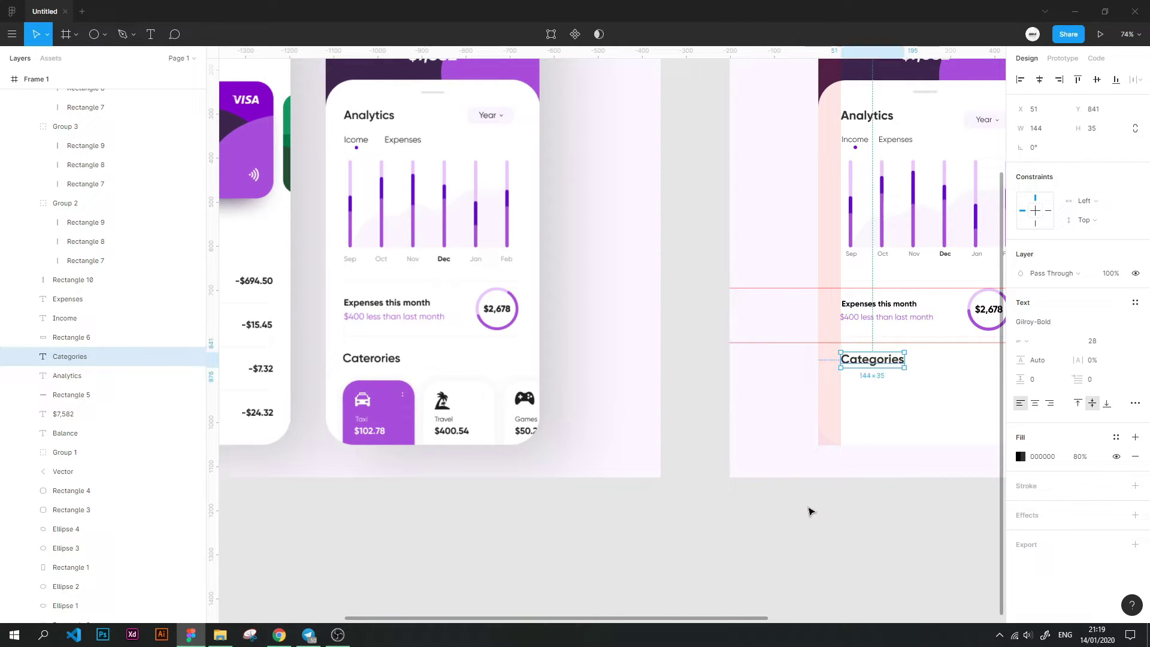
pyautogui.click(810, 511)
# Draw a semi-transparent card rectangle below Categories with rounded corners like the Taxi card
pyautogui.moveTo(943, 343); pyautogui.dragTo(942, 380)
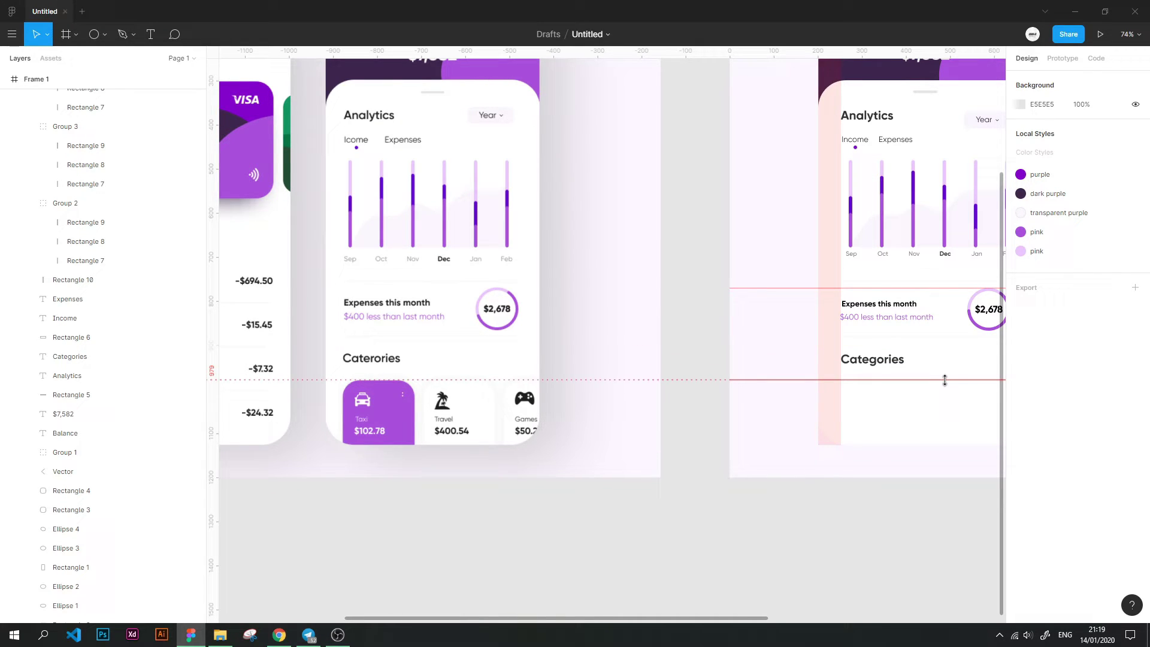
pyautogui.click(95, 38)
pyautogui.click(88, 67)
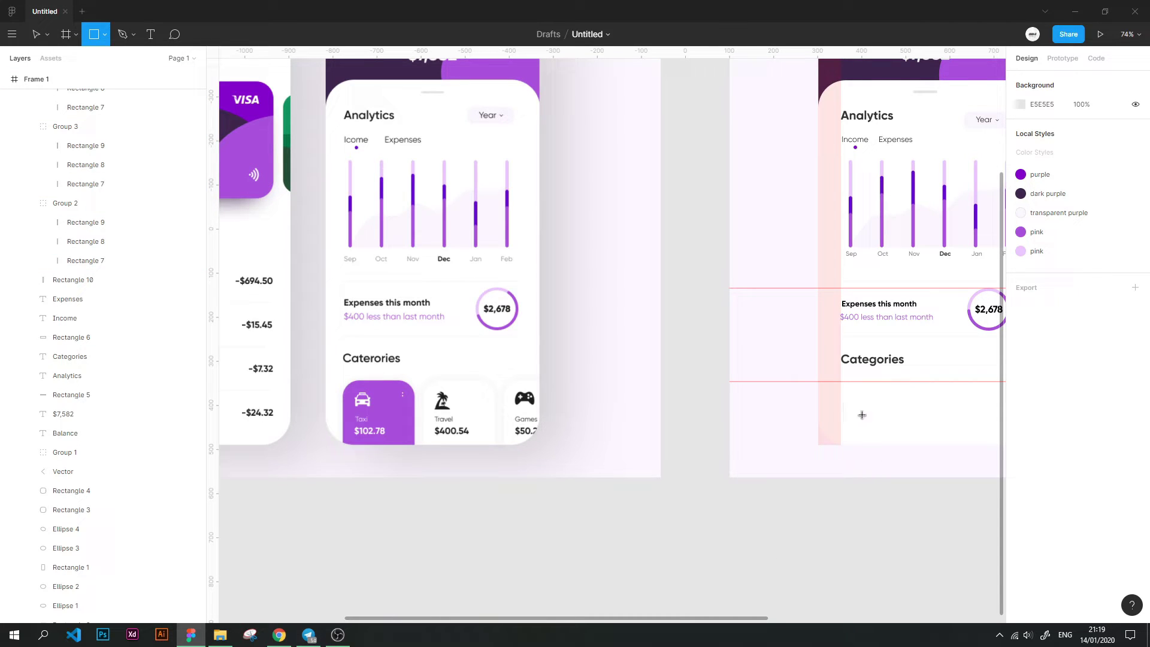
pyautogui.moveTo(899, 381)
pyautogui.mouseDown()
pyautogui.moveTo(840, 445)
pyautogui.moveTo(384, 412)
pyautogui.moveTo(342, 379)
pyautogui.mouseUp()
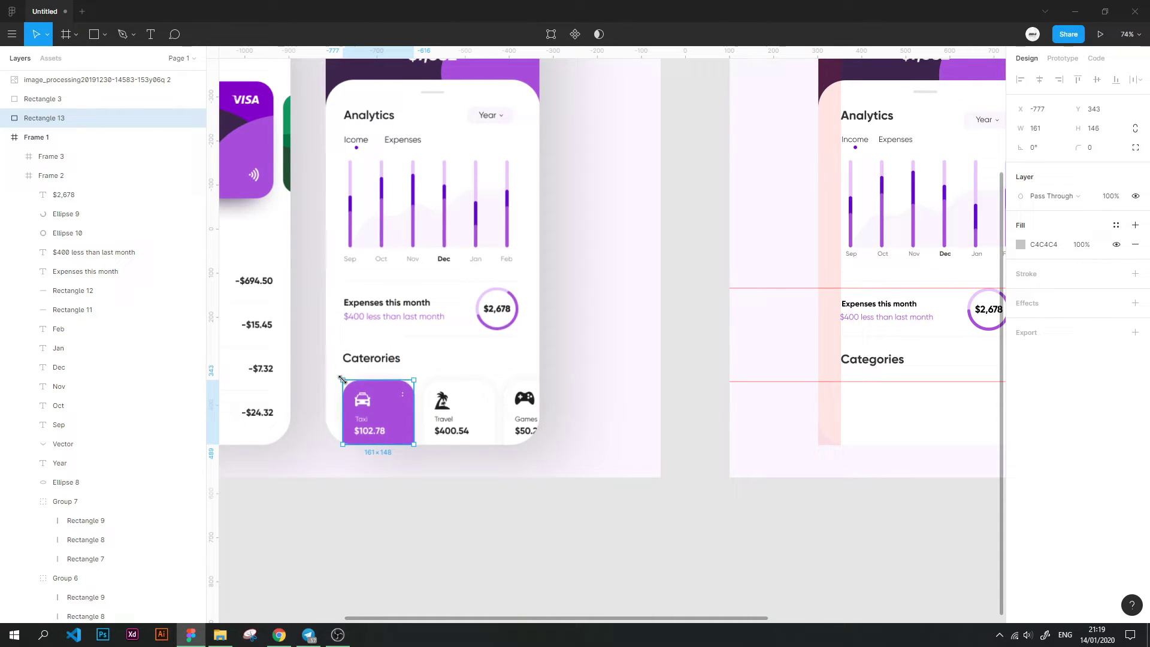
pyautogui.click(90, 79)
pyautogui.click(53, 118)
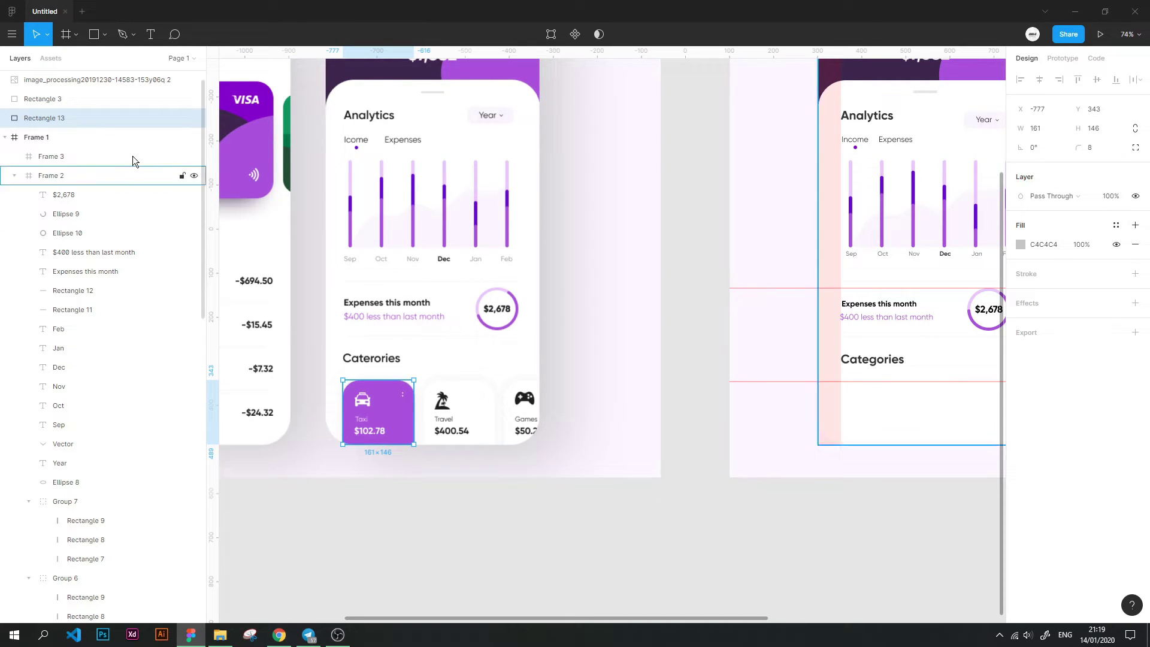
pyautogui.moveTo(120, 118); pyautogui.dragTo(108, 70)
pyautogui.press('7')
pyautogui.press('4')
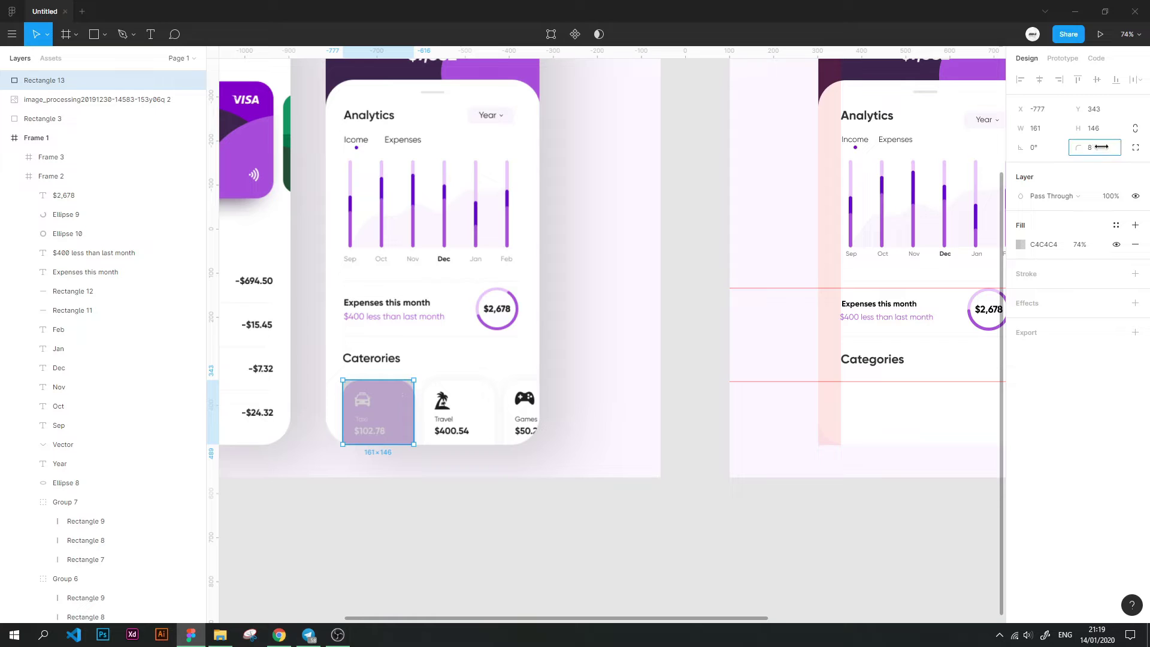
pyautogui.moveTo(1102, 146); pyautogui.dragTo(206, 147)
pyautogui.click(1136, 148)
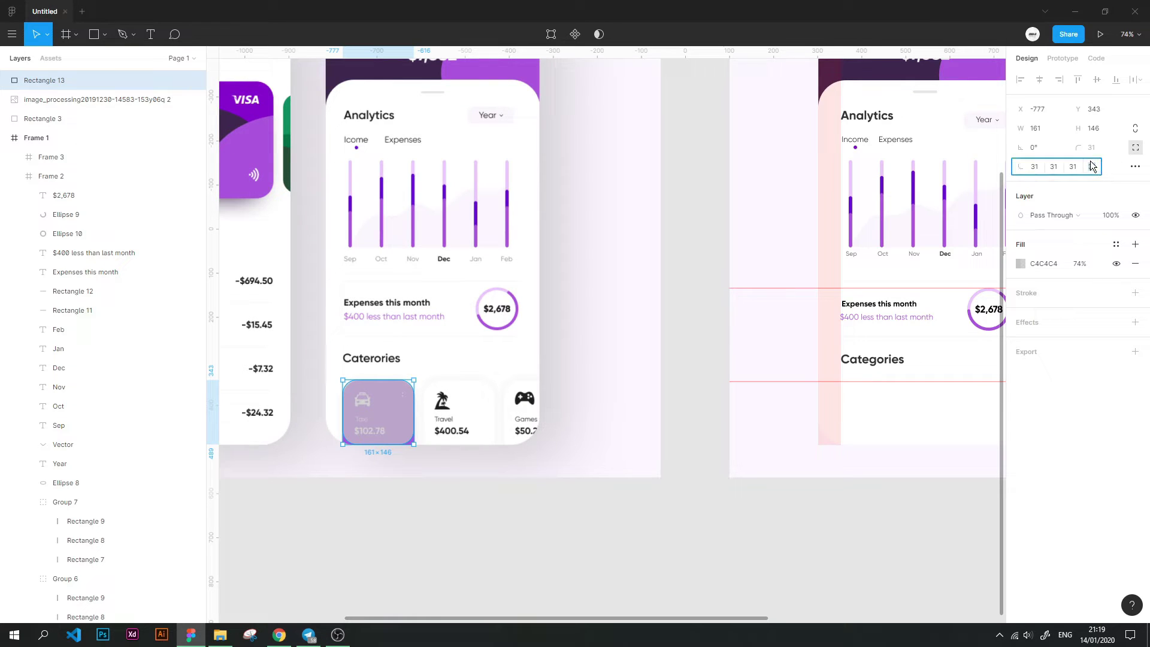
# Move the grey card into the phone screen just below the Categories heading
pyautogui.click(739, 596)
pyautogui.moveTo(390, 419)
pyautogui.mouseDown()
pyautogui.moveTo(896, 406)
pyautogui.moveTo(887, 420)
pyautogui.moveTo(861, 412)
pyautogui.mouseUp()
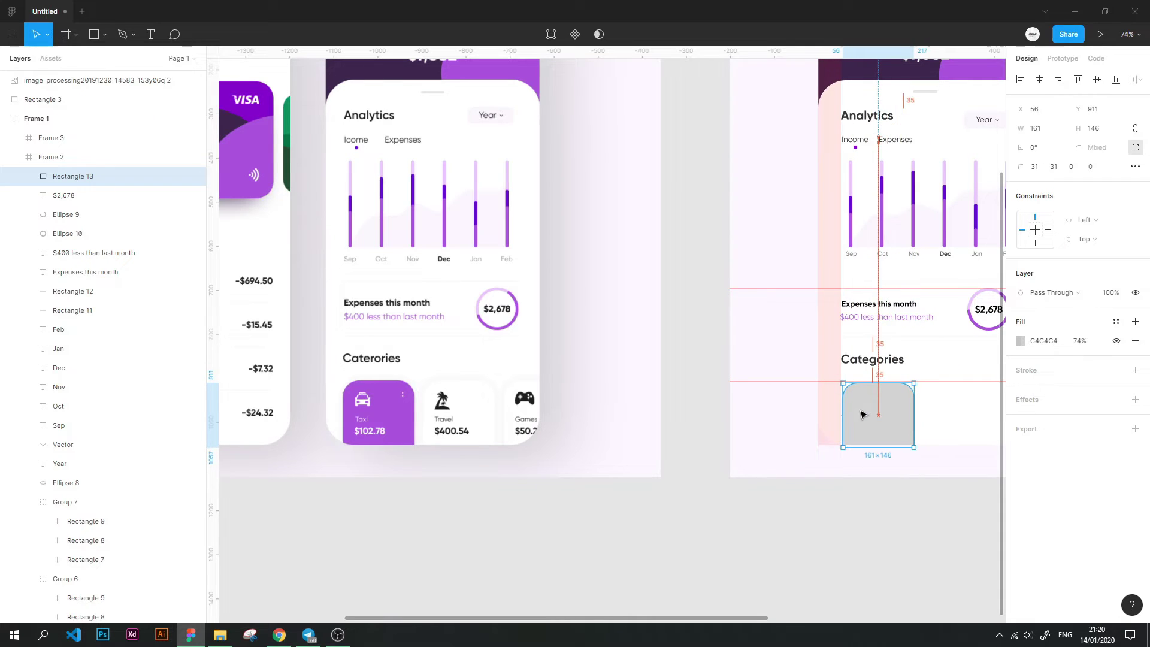
pyautogui.click(868, 563)
pyautogui.scroll(1, 893, 491)
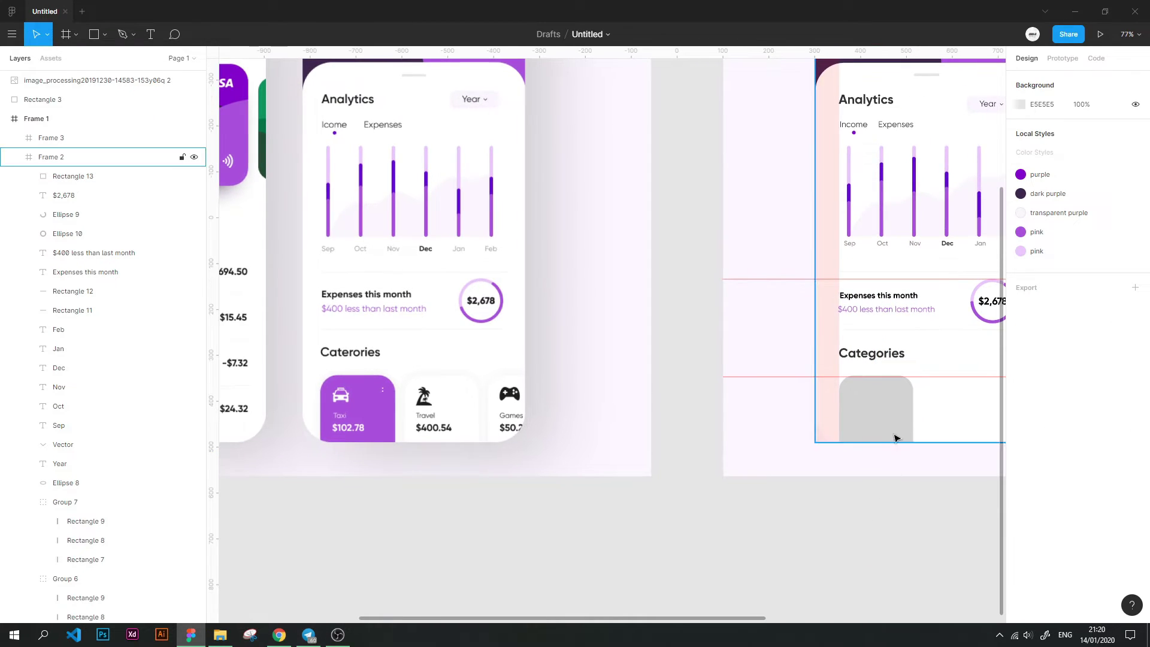
pyautogui.click(899, 429)
pyautogui.scroll(3, 876, 396)
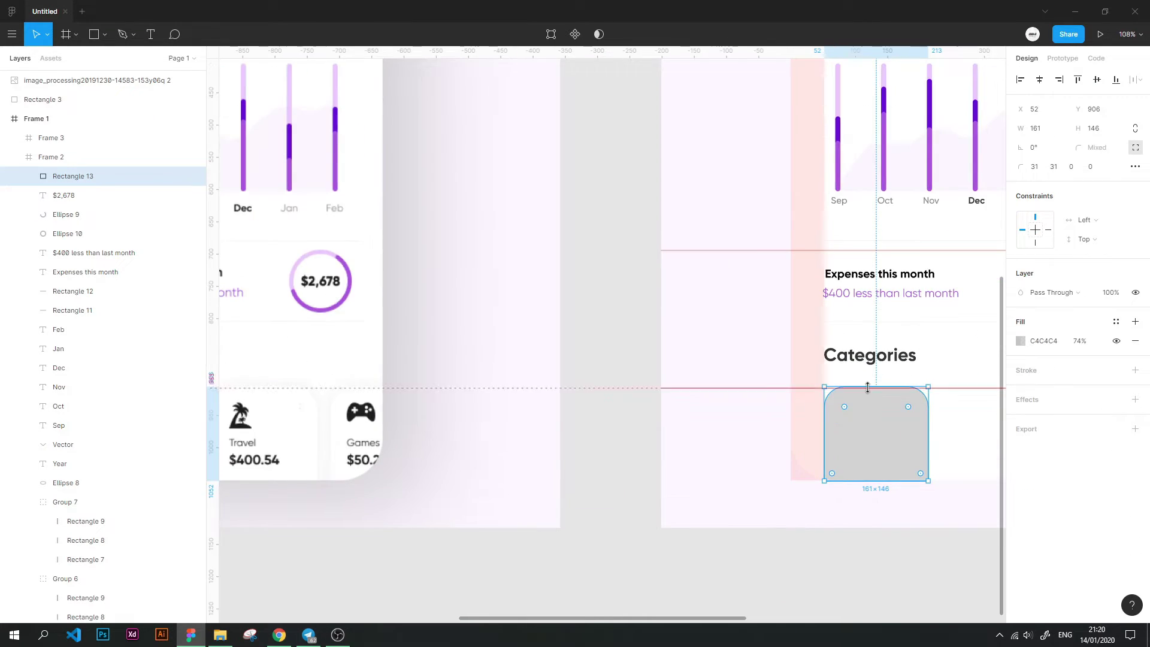
pyautogui.click(793, 533)
pyautogui.scroll(-3, 793, 534)
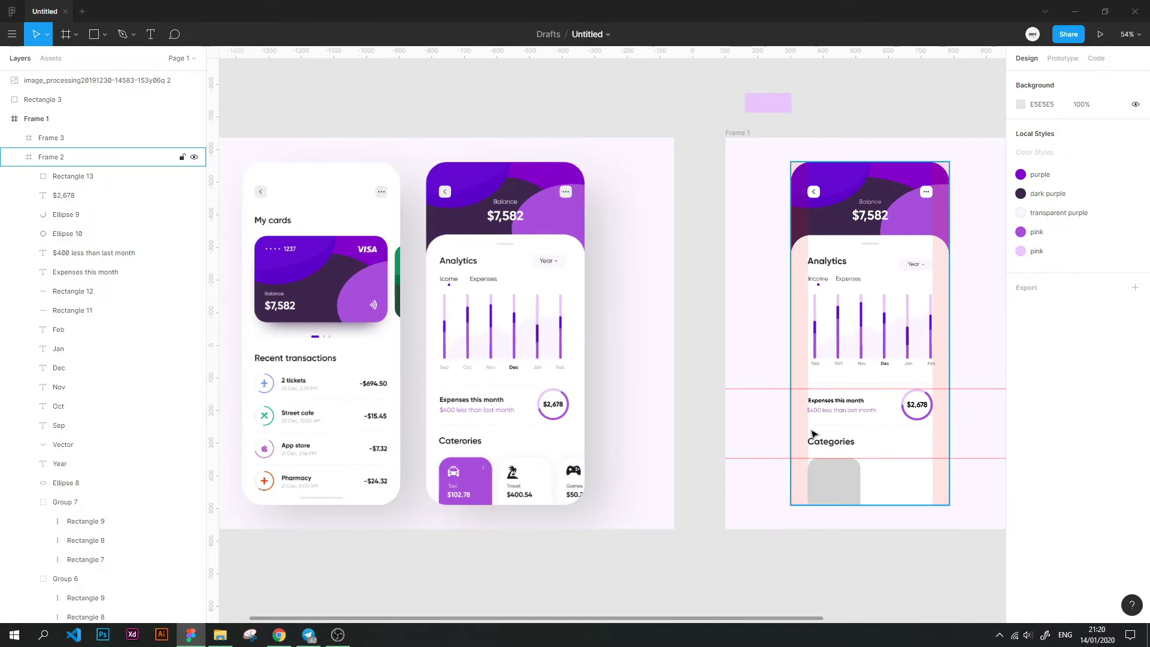
# Duplicate the card into three 161 × 144 cards spaced 25 px apart
pyautogui.doubleClick(831, 503)
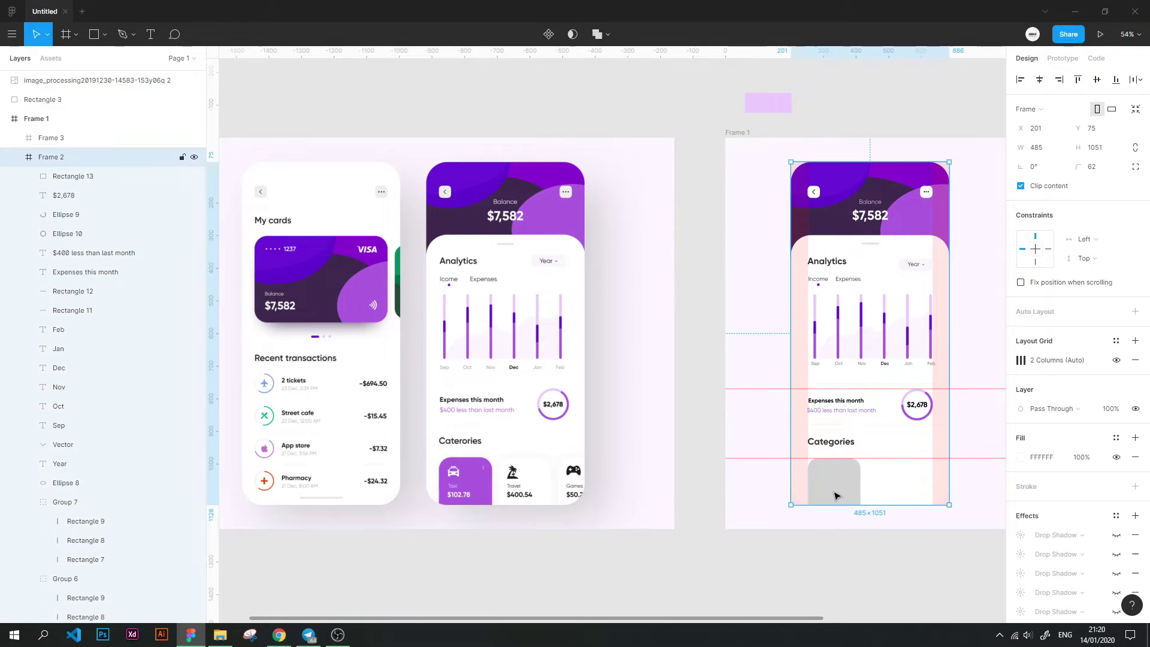
pyautogui.moveTo(844, 492); pyautogui.dragTo(937, 485)
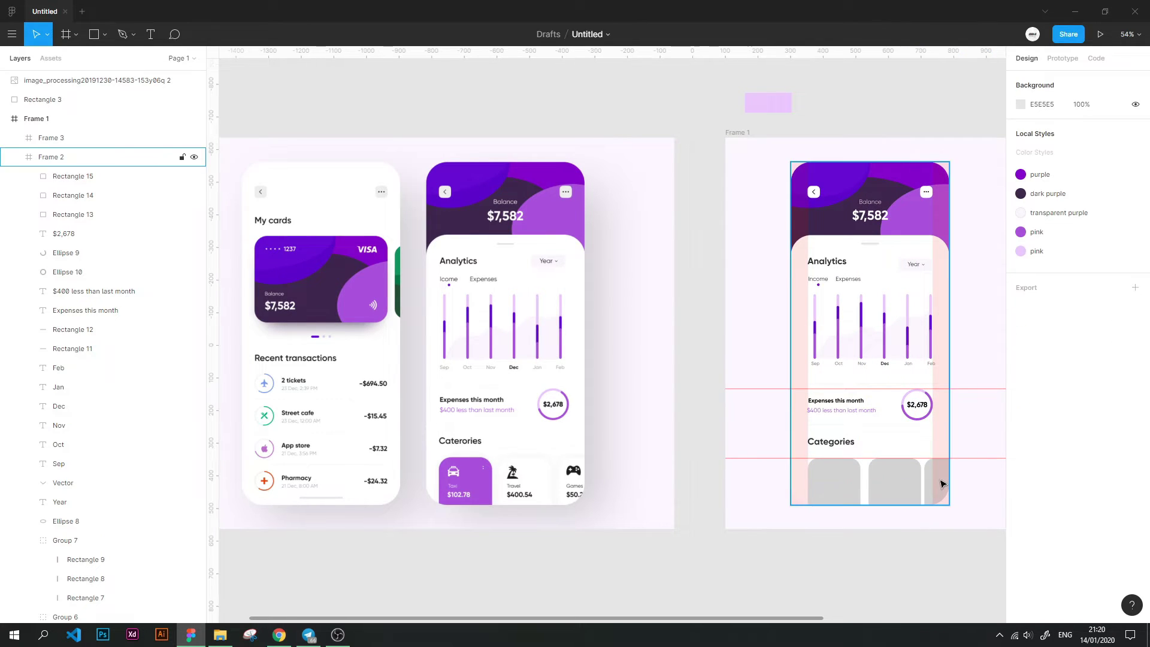
pyautogui.click(940, 484)
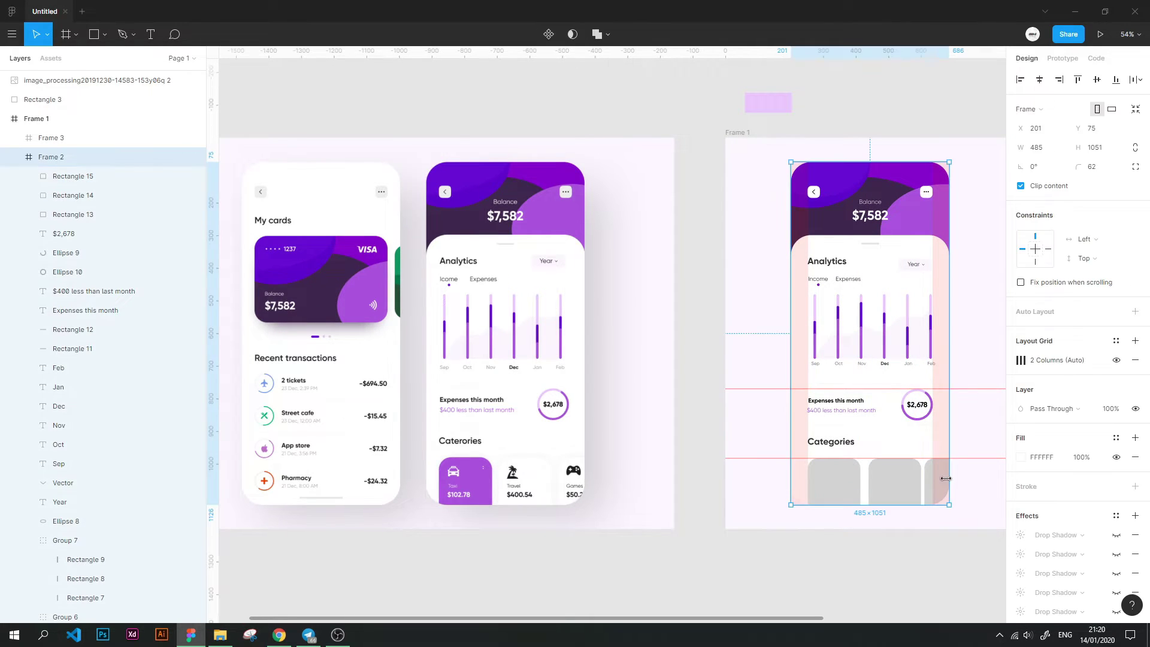
pyautogui.moveTo(938, 483); pyautogui.dragTo(944, 481)
pyautogui.click(890, 563)
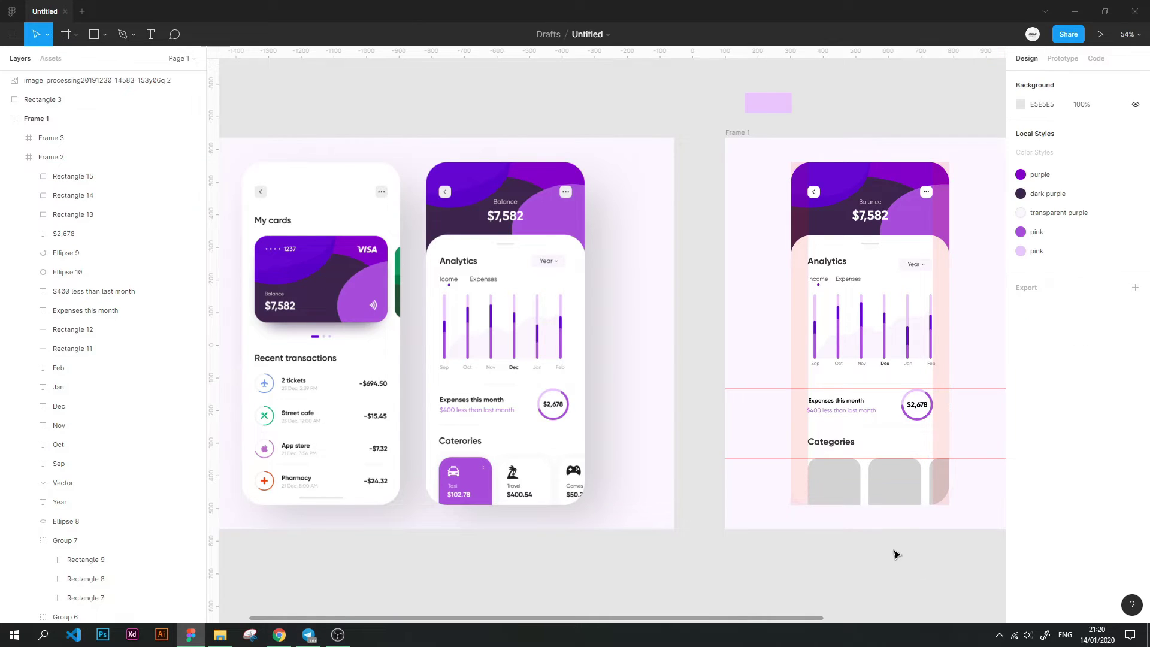
pyautogui.click(895, 490)
pyautogui.keyDown('shift'); pyautogui.click(935, 483); pyautogui.keyUp('shift')
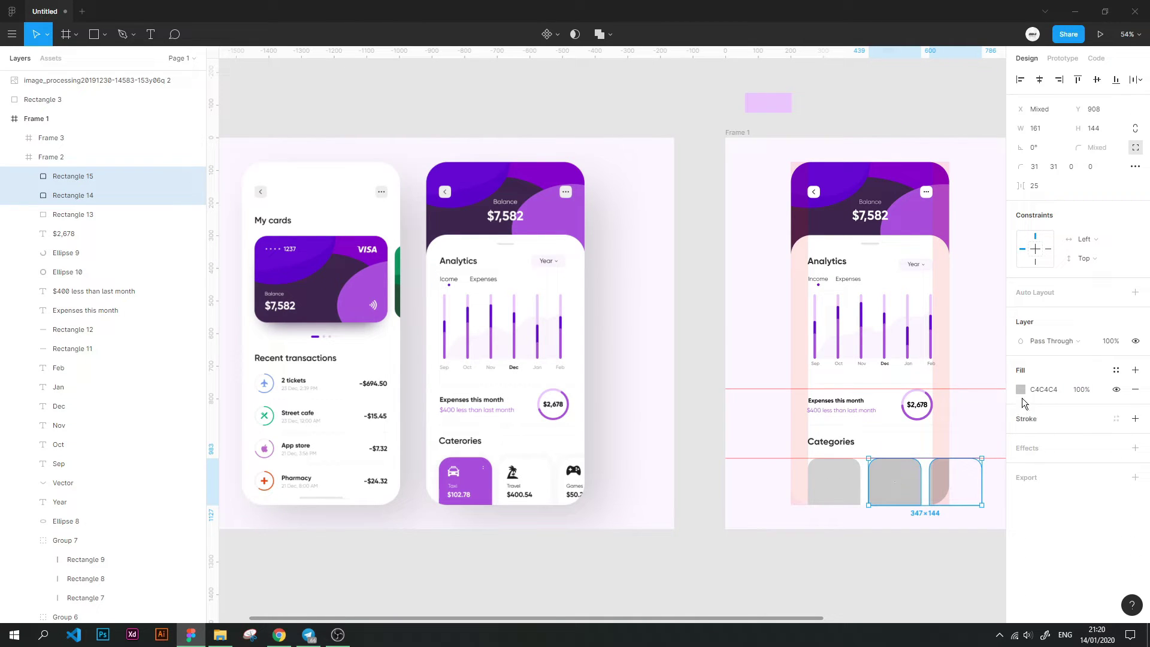
# Fill the two cards FFFFFF and give them a drop shadow with Y offset 0
pyautogui.click(1021, 390)
pyautogui.click(995, 310)
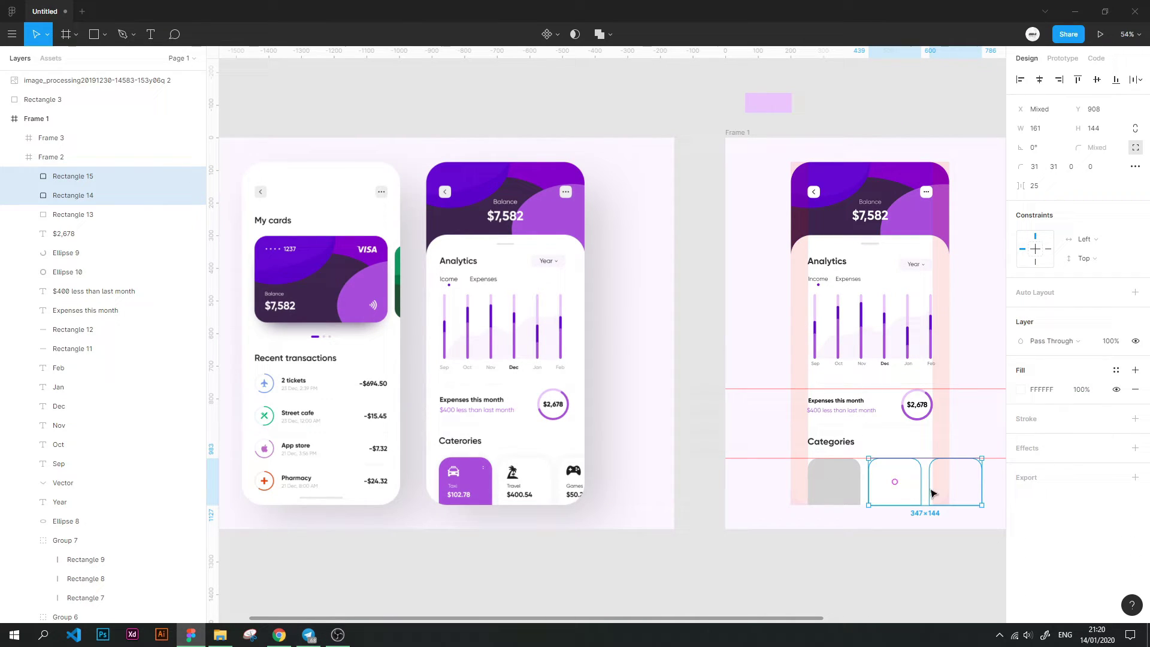
pyautogui.click(1136, 418)
pyautogui.click(1136, 449)
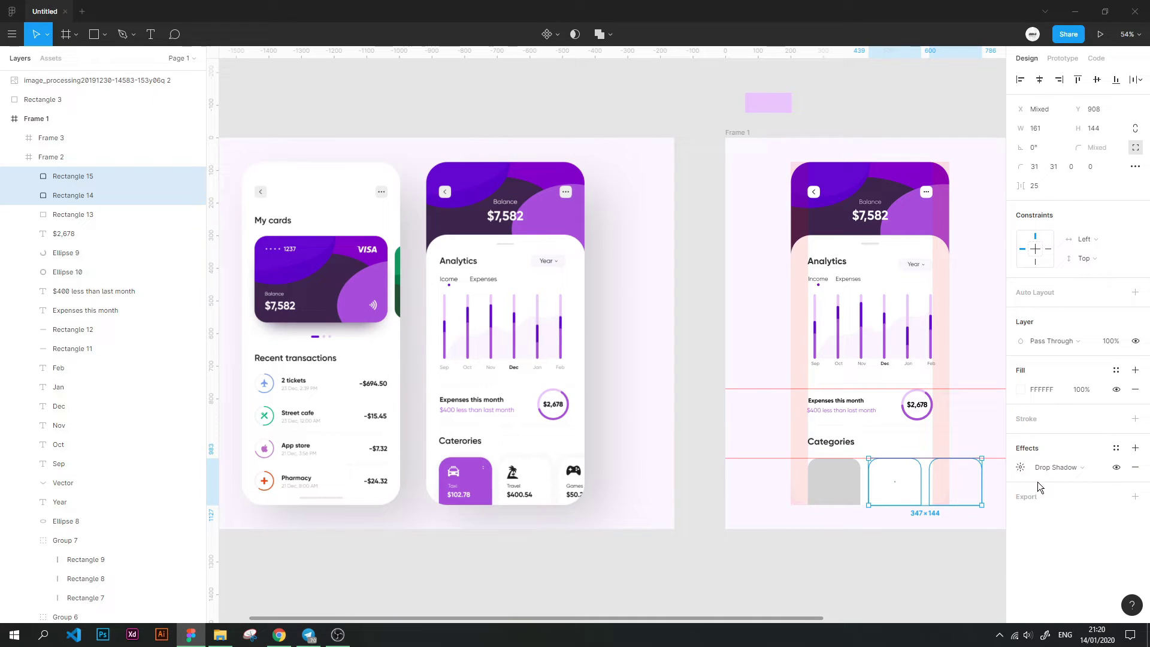
pyautogui.click(1020, 467)
pyautogui.click(981, 516)
pyautogui.write('0')
pyautogui.click(897, 514)
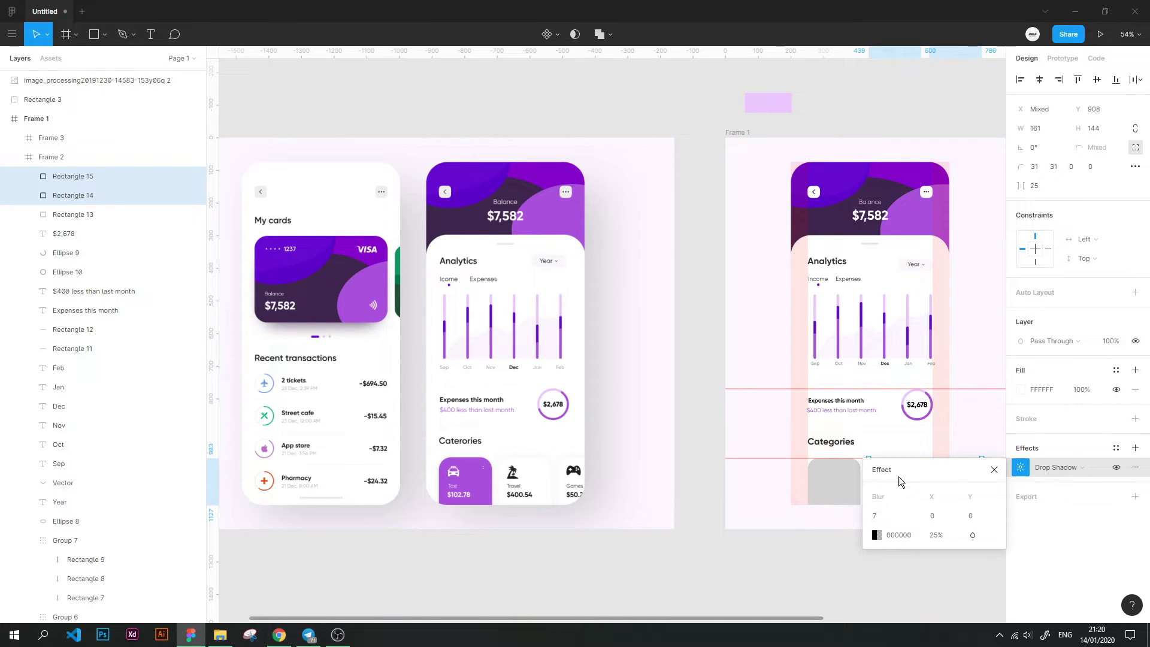
pyautogui.click(683, 588)
# Adjust the two cards' drop shadow blur, previewing the result after each change
pyautogui.click(904, 488)
pyautogui.keyDown('shift'); pyautogui.click(943, 487); pyautogui.keyUp('shift')
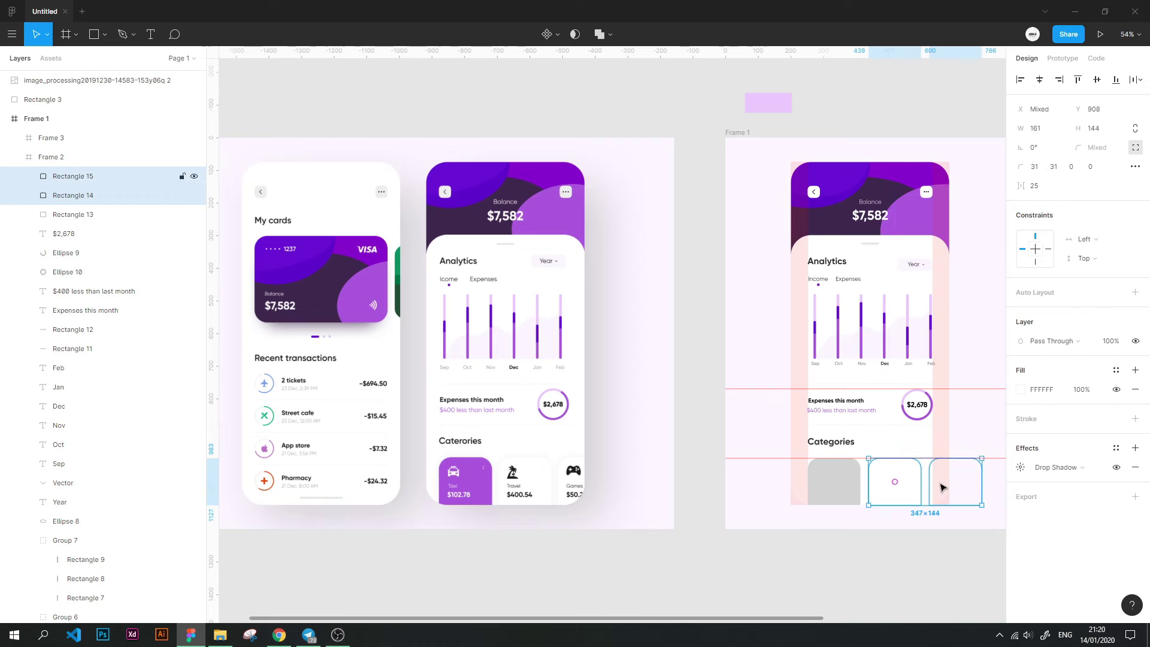
pyautogui.click(1020, 468)
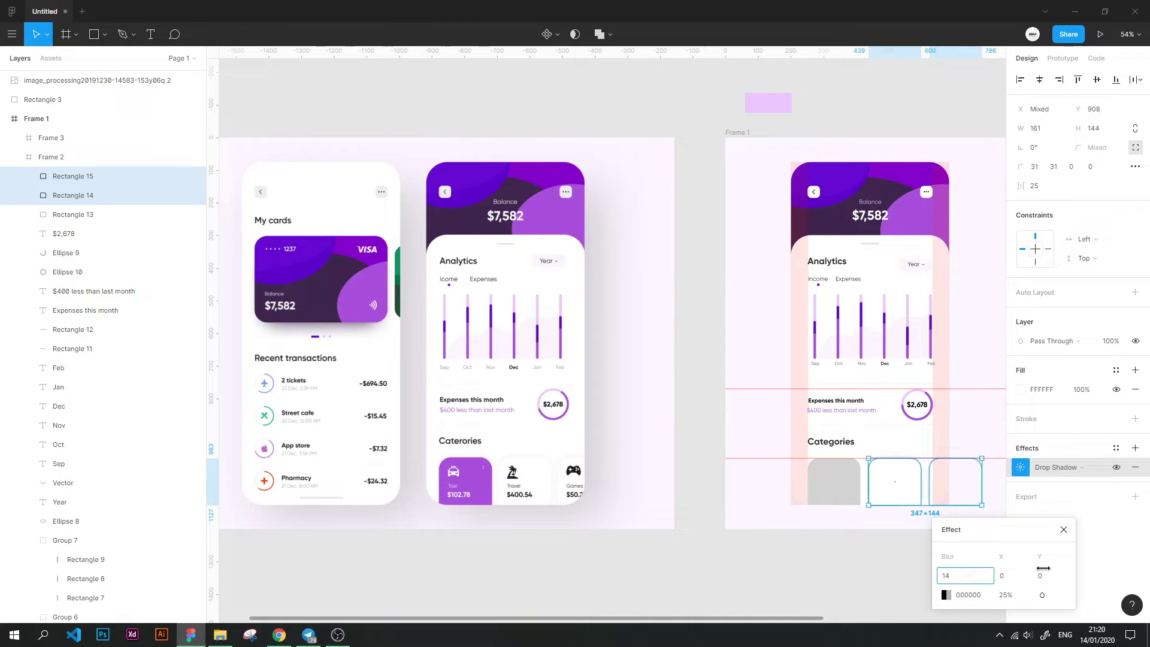
pyautogui.click(850, 570)
pyautogui.hotkey('ctrl', 'z')
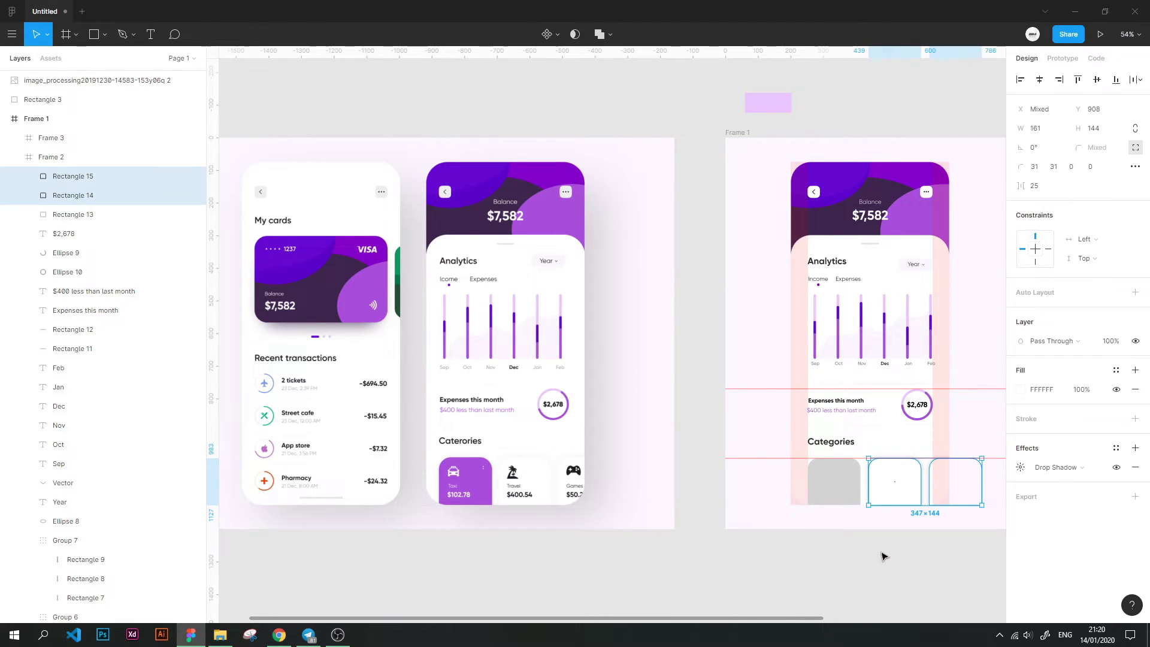
pyautogui.click(1020, 468)
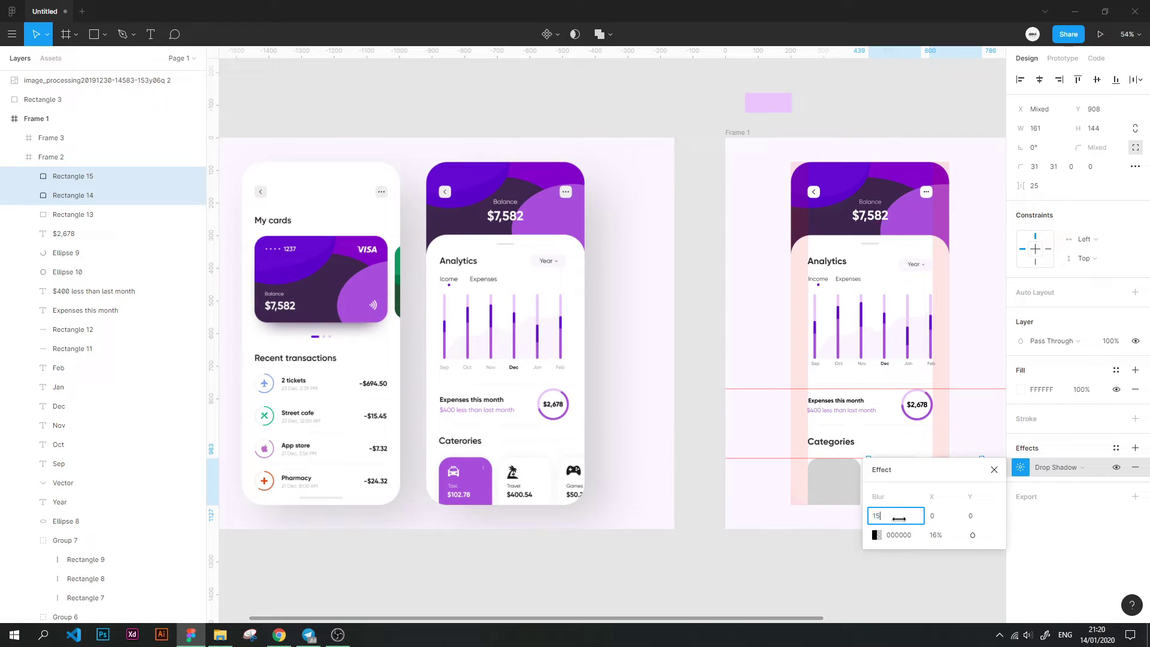
pyautogui.click(831, 558)
pyautogui.hotkey('ctrl', 'z')
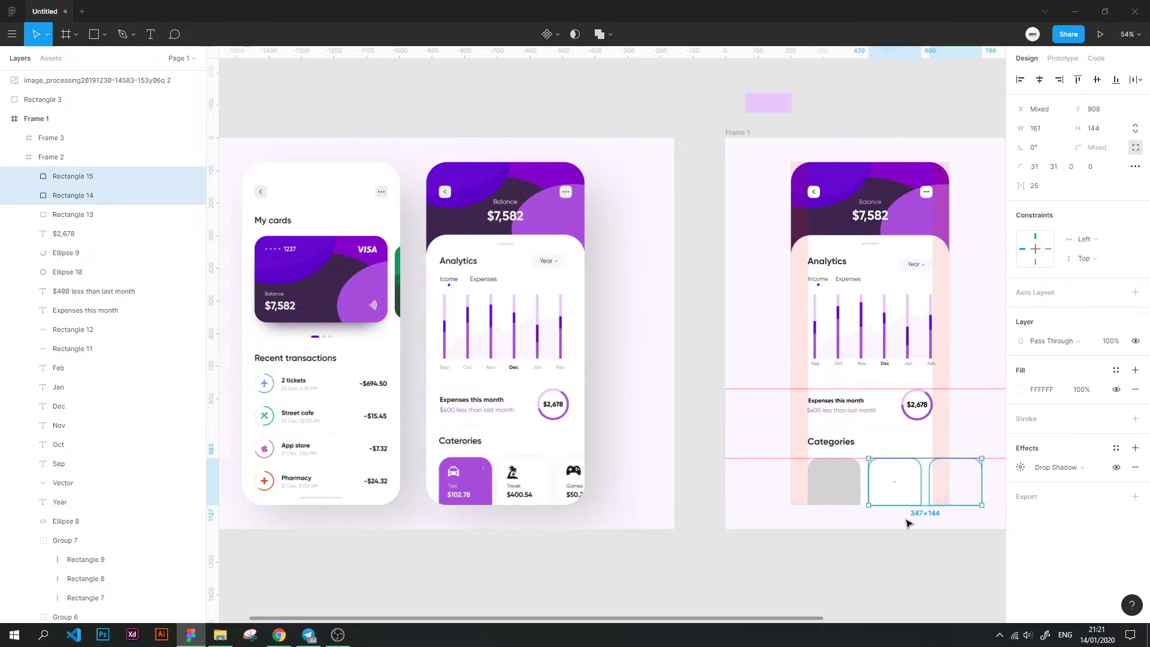
pyautogui.click(1021, 467)
pyautogui.click(843, 573)
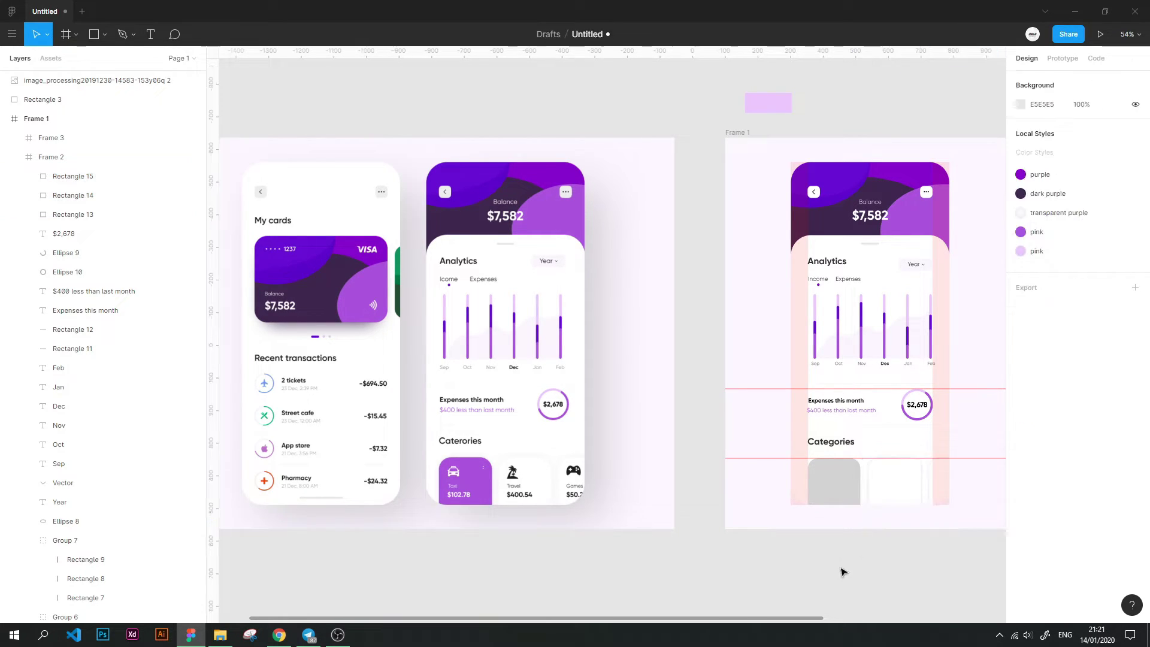
# Settle the shadow at blur 12 with lower opacity, zooming in to check both cards
pyautogui.click(887, 482)
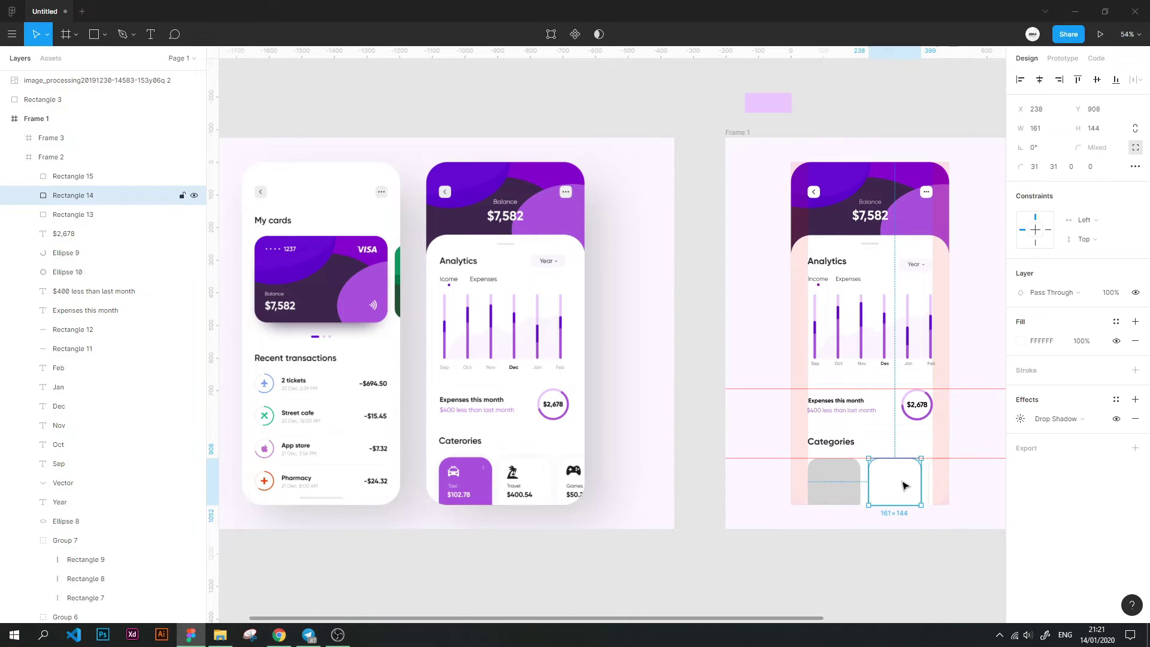
pyautogui.keyDown('shift'); pyautogui.click(934, 481); pyautogui.keyUp('shift')
pyautogui.click(1020, 468)
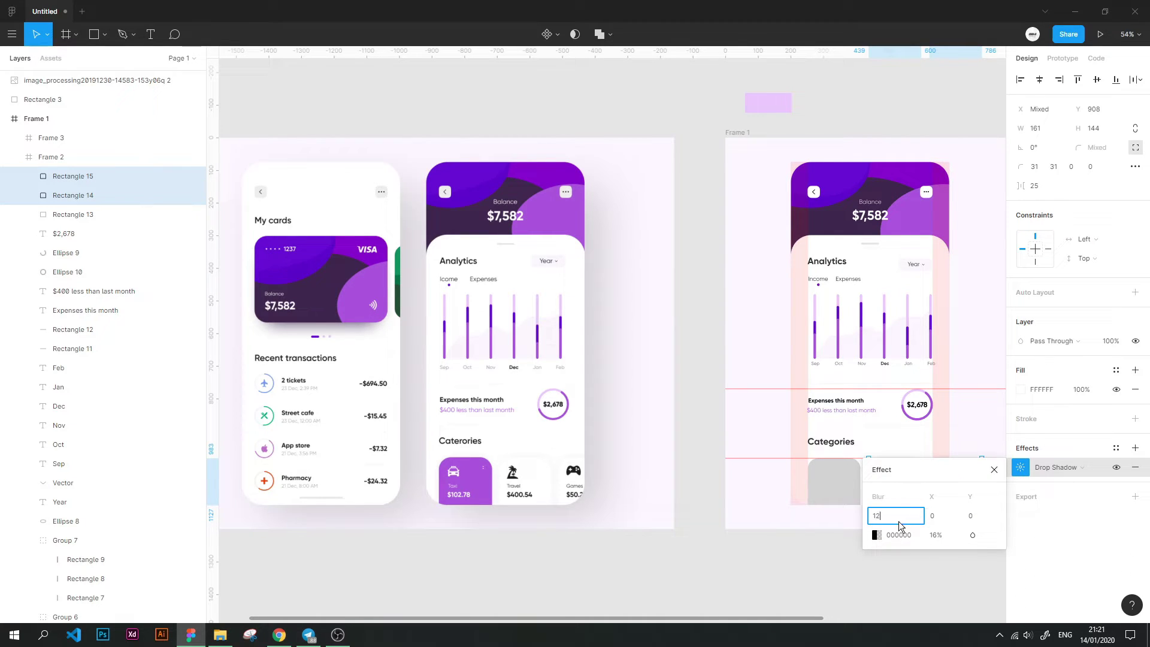
pyautogui.click(913, 564)
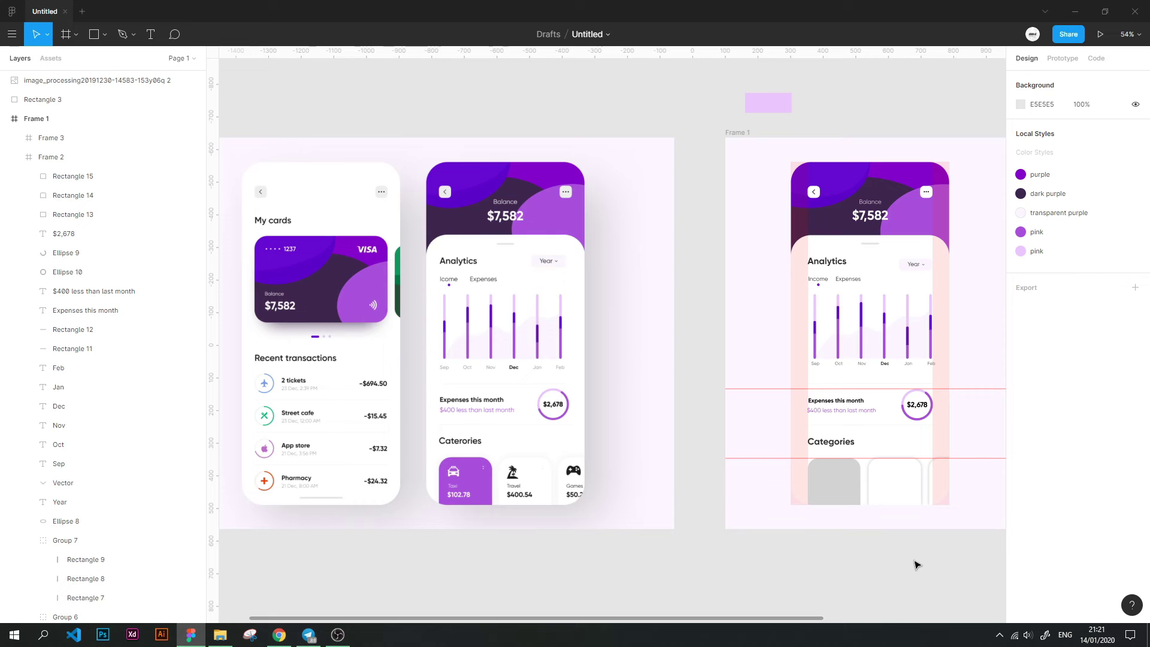
pyautogui.hotkey('ctrl', 'z')
pyautogui.click(1020, 468)
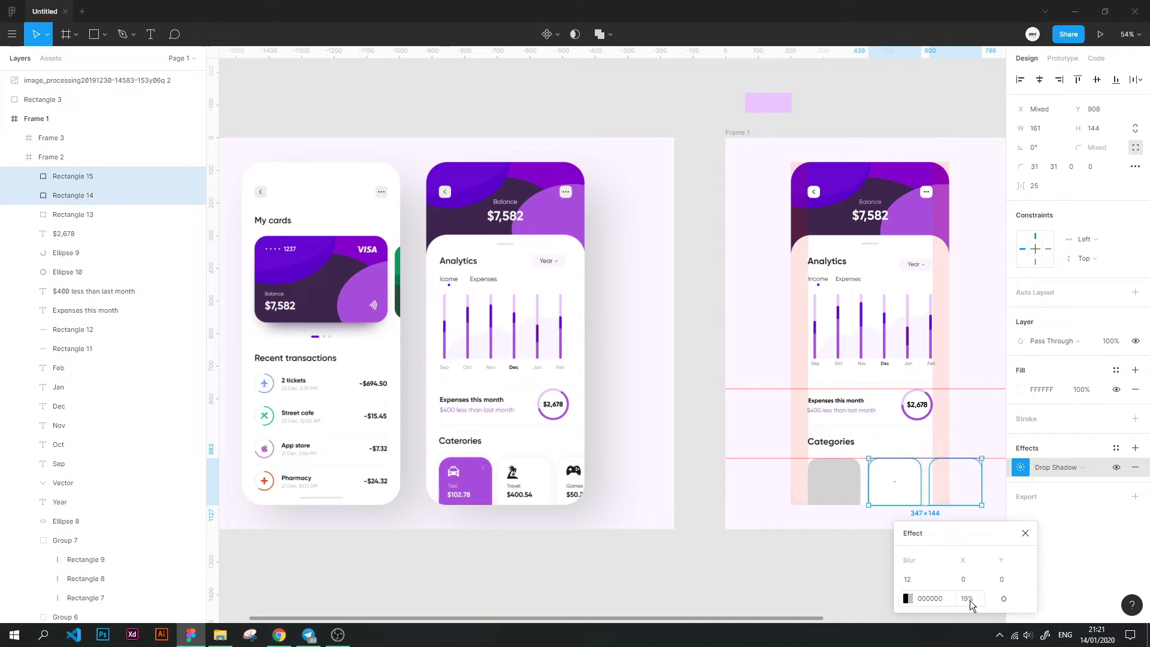
pyautogui.hotkey('shift', '2')
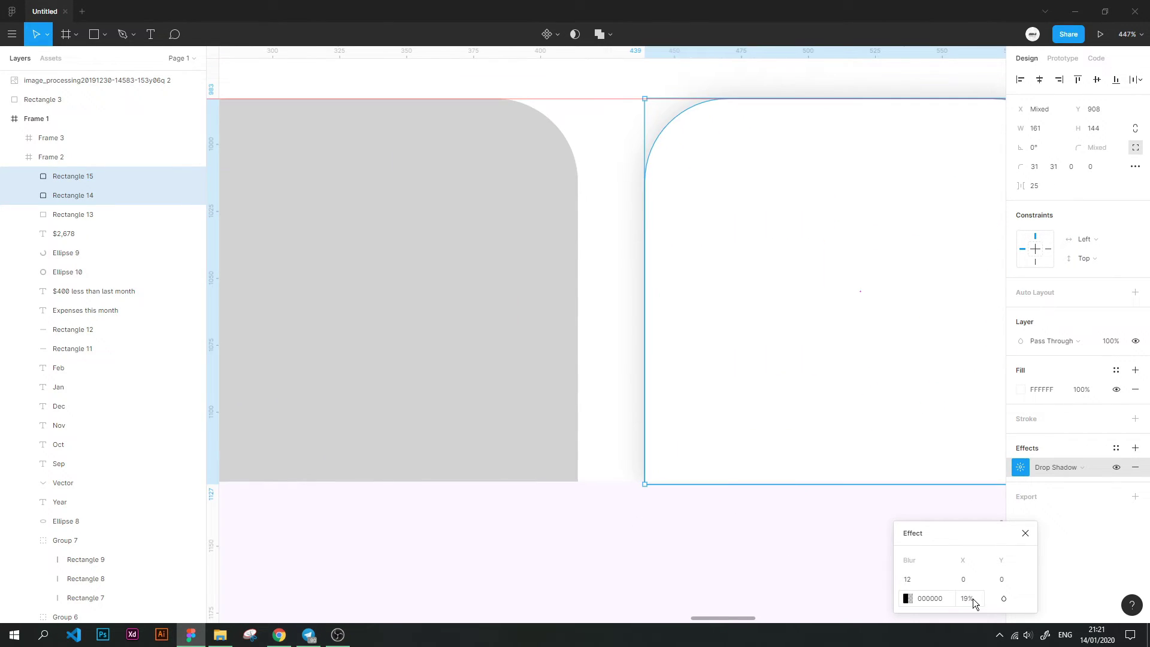
pyautogui.click(803, 560)
pyautogui.scroll(-5, 803, 553)
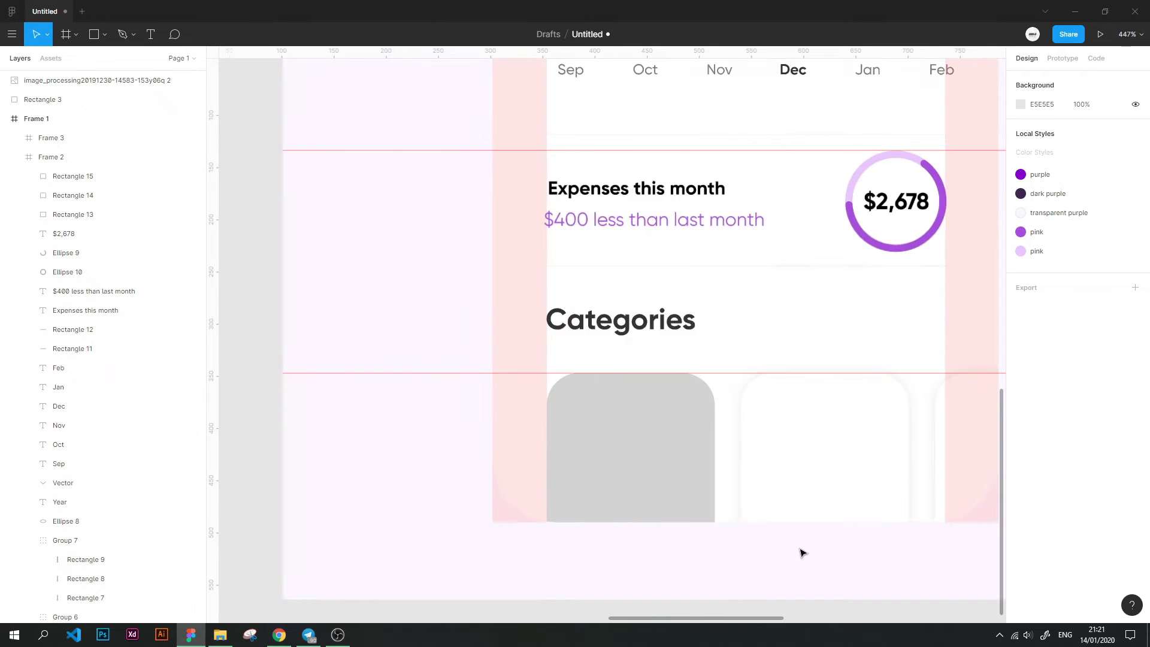
pyautogui.scroll(-5, 802, 552)
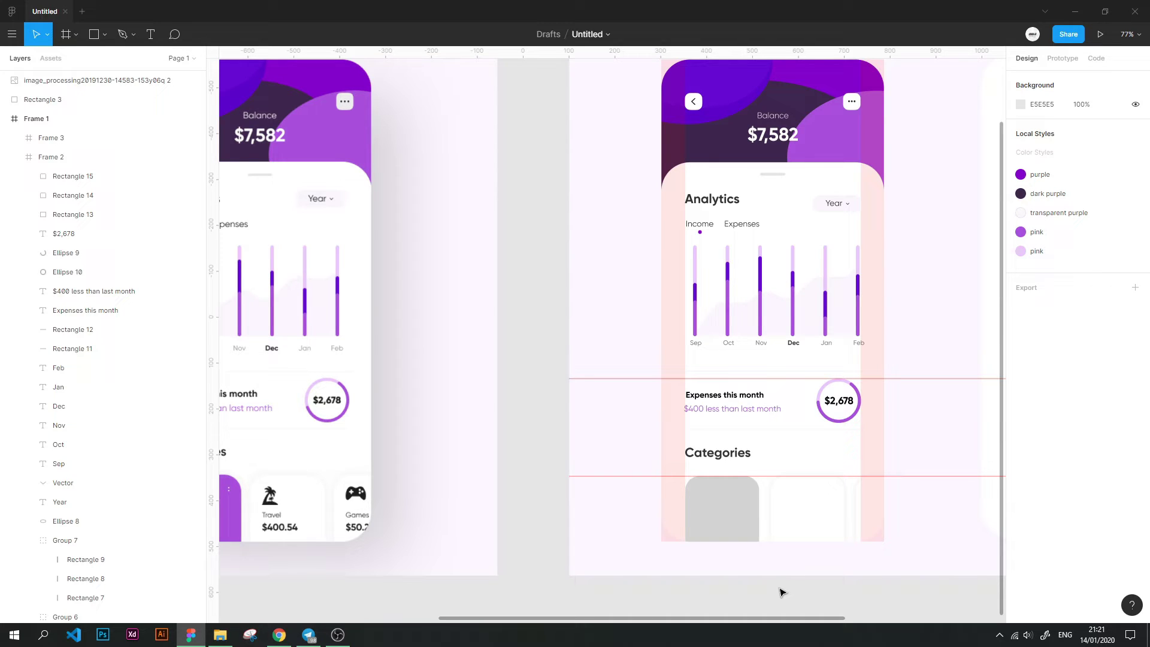
# Apply the saved 'pink' colour style to Rectangle 13, turning the first card purple
pyautogui.moveTo(464, 569); pyautogui.dragTo(613, 546)
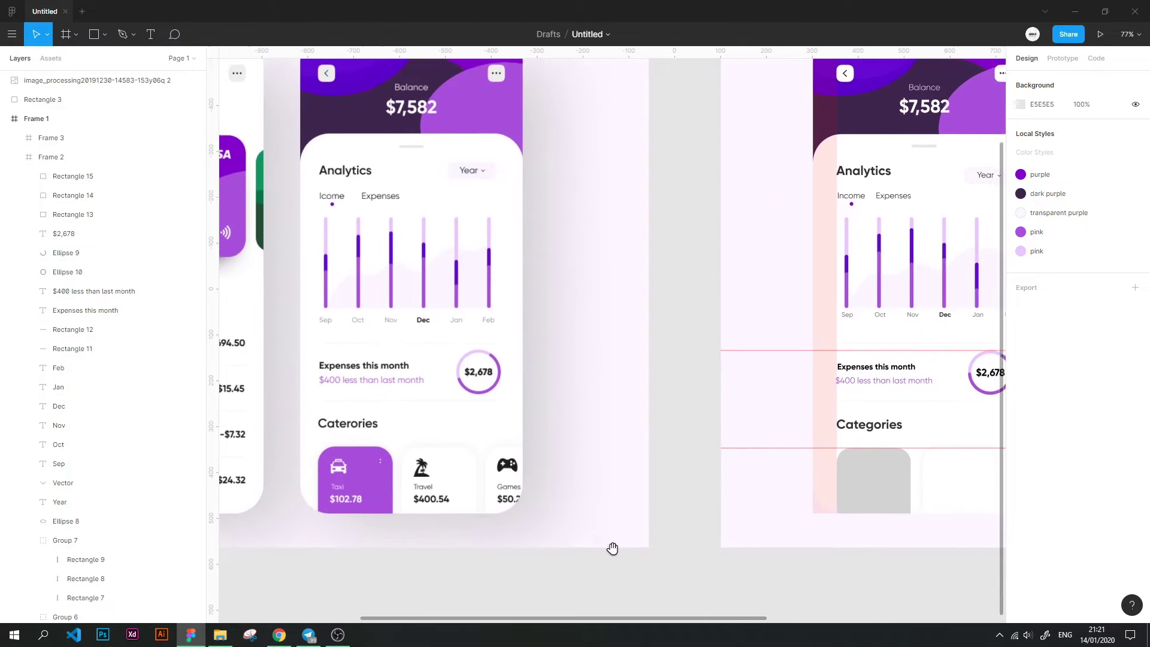
pyautogui.click(830, 468)
pyautogui.click(1021, 341)
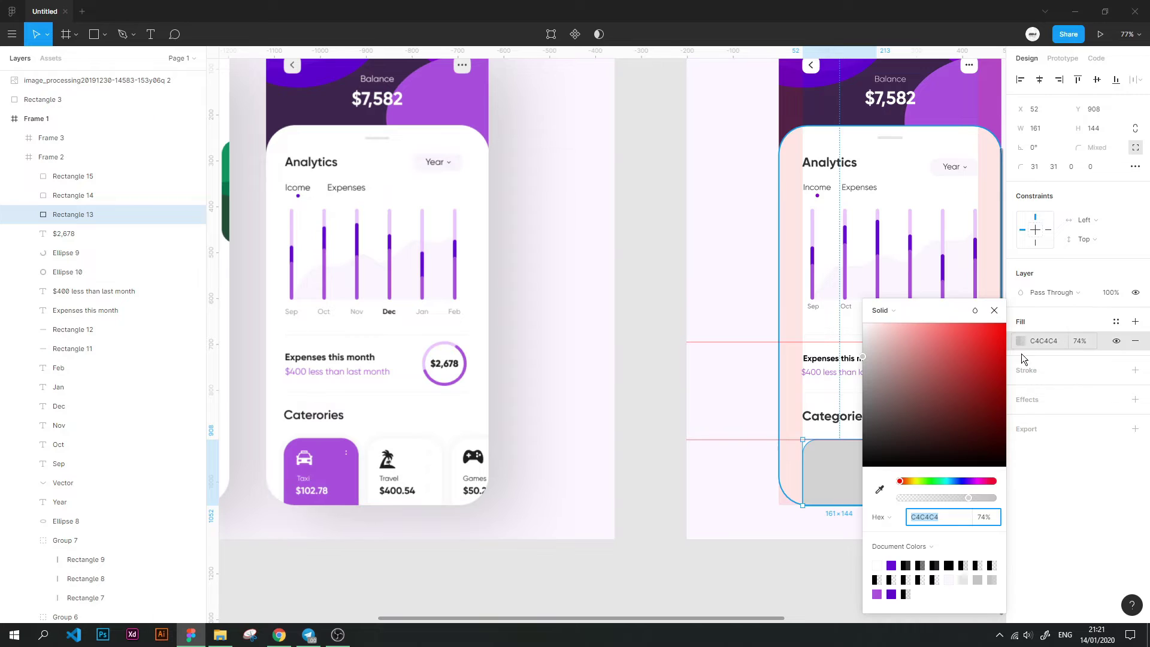
pyautogui.click(1045, 335)
pyautogui.click(1116, 321)
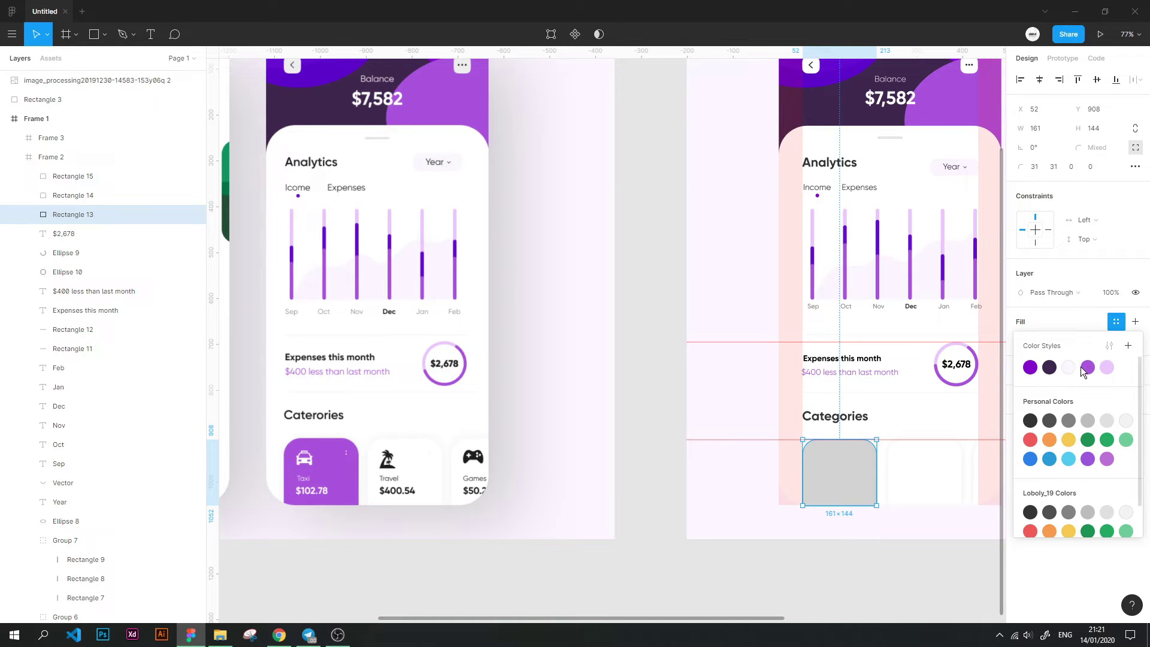
pyautogui.click(1088, 368)
pyautogui.click(847, 565)
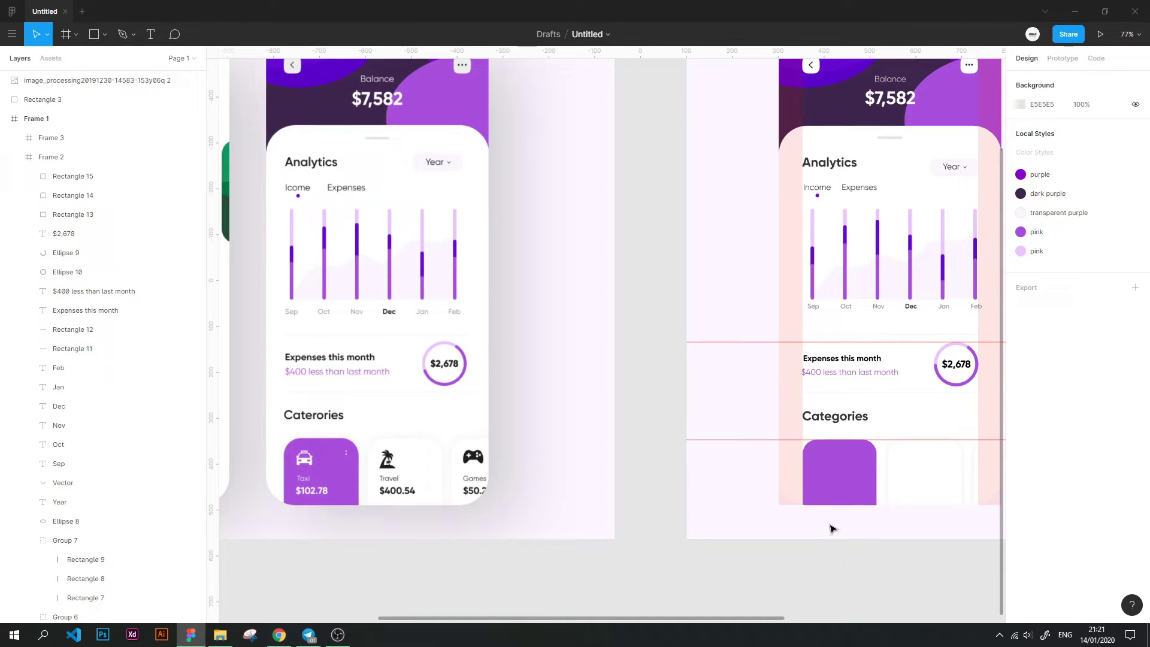
pyautogui.click(844, 471)
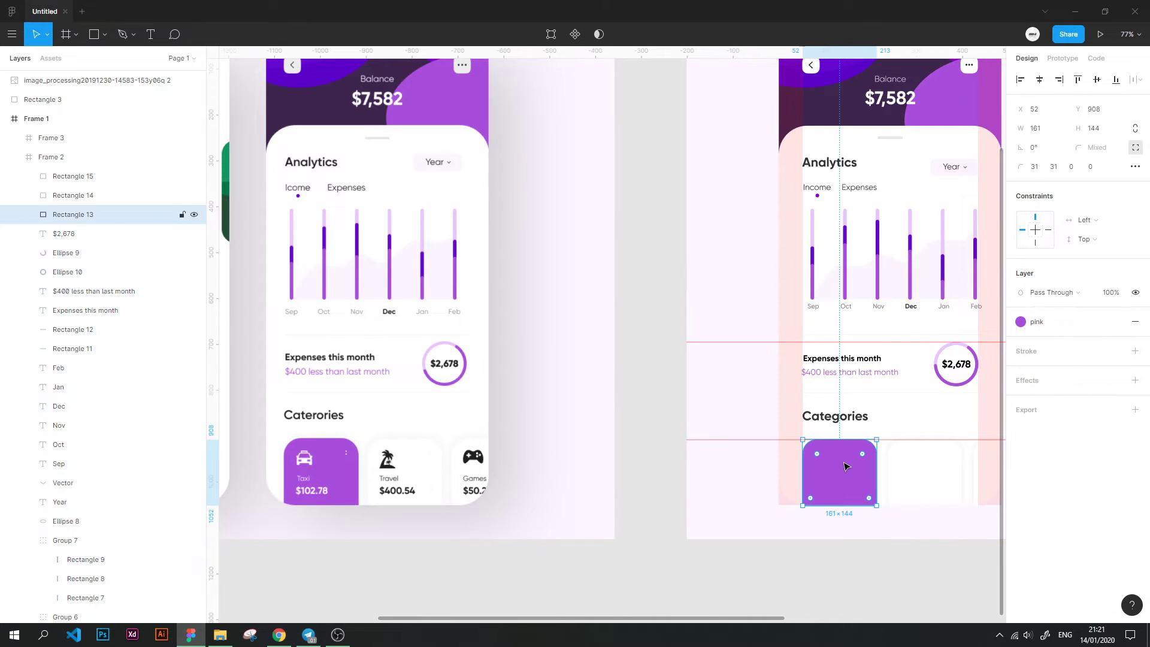
# Launch the Iconify plugin via Quick Actions, search for taxi icons, and centre its window
pyautogui.hotkey('ctrl', 'alt', 'p')
pyautogui.hotkey('ctrl', '/')
pyautogui.write('ico')
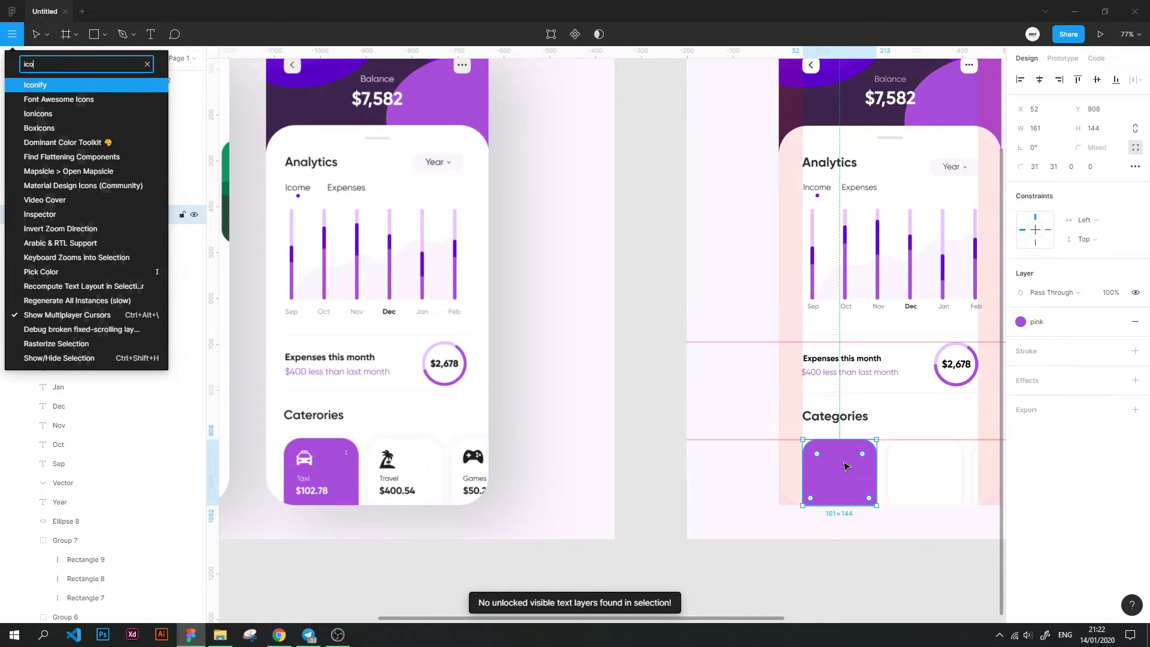
pyautogui.press('Return')
pyautogui.hotkey('ctrl', 'a')
pyautogui.write('te')
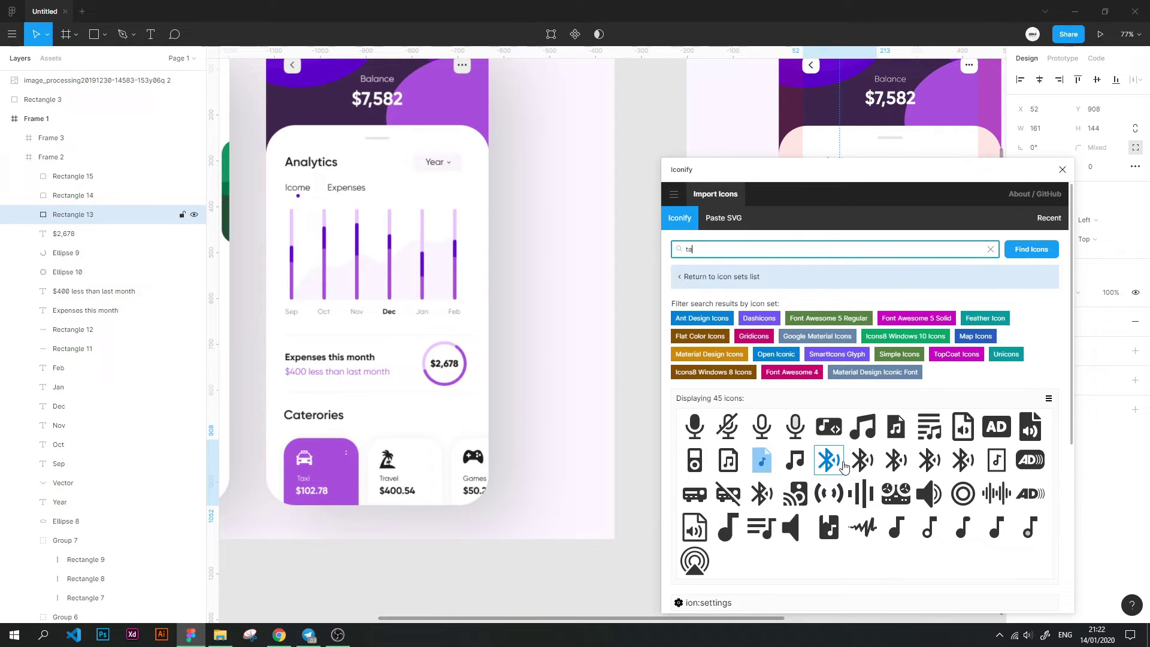
pyautogui.write('xi')
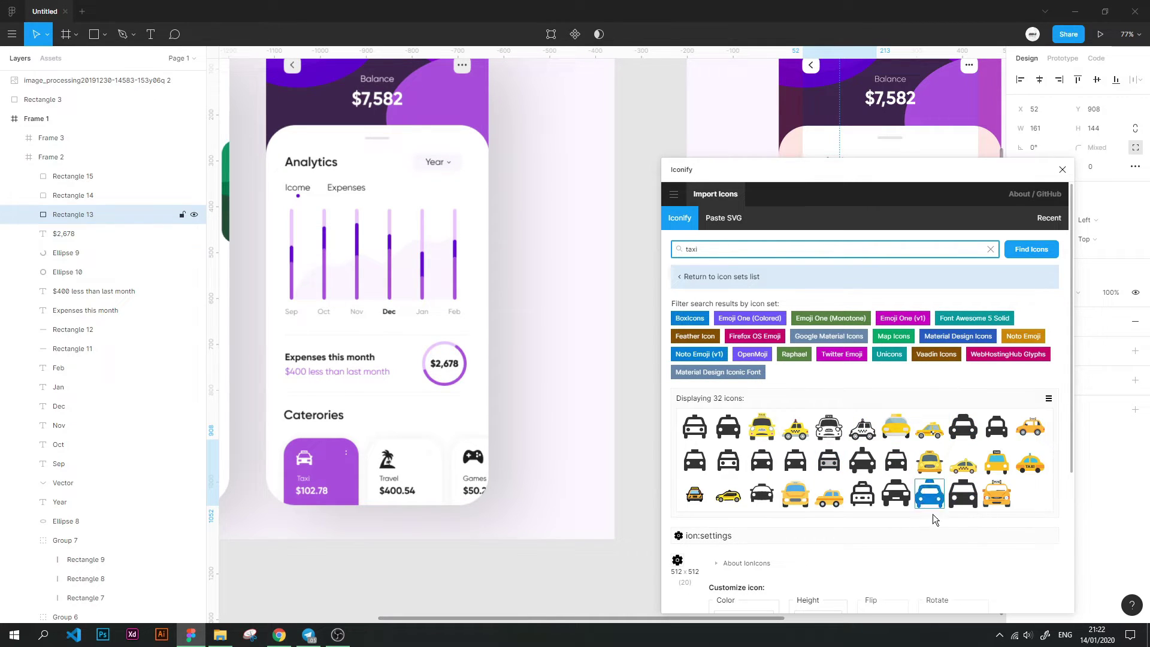
pyautogui.scroll(-2, 934, 506)
pyautogui.scroll(1, 911, 462)
pyautogui.moveTo(833, 171)
pyautogui.mouseDown()
pyautogui.moveTo(597, 82)
pyautogui.moveTo(561, 91)
pyautogui.mouseUp()
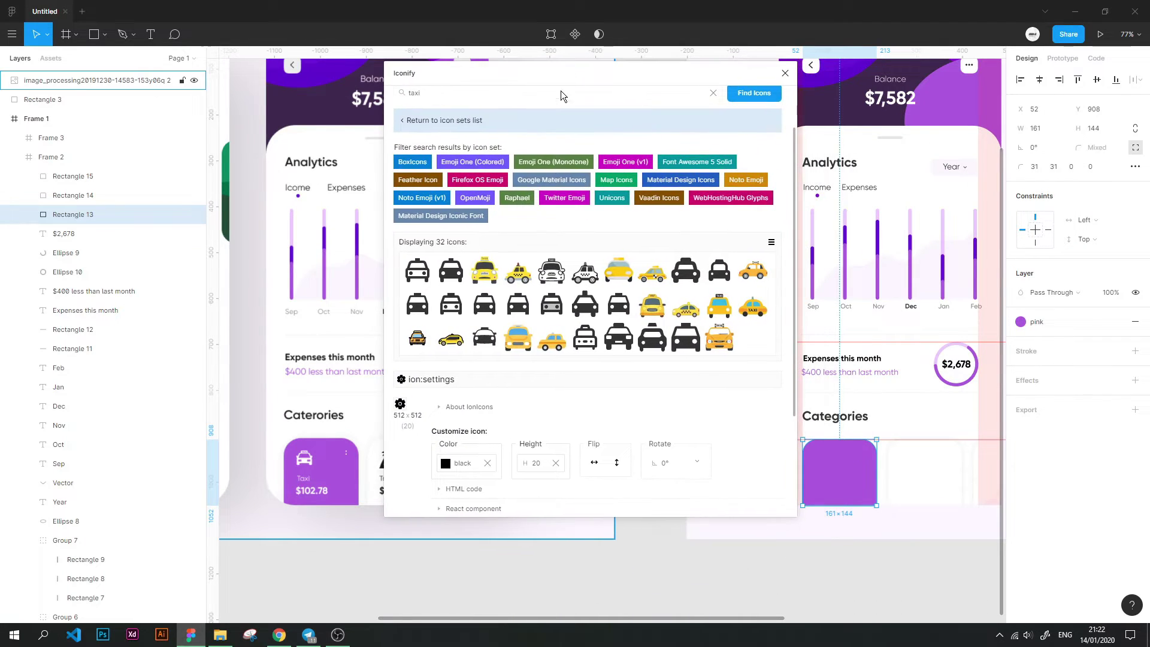
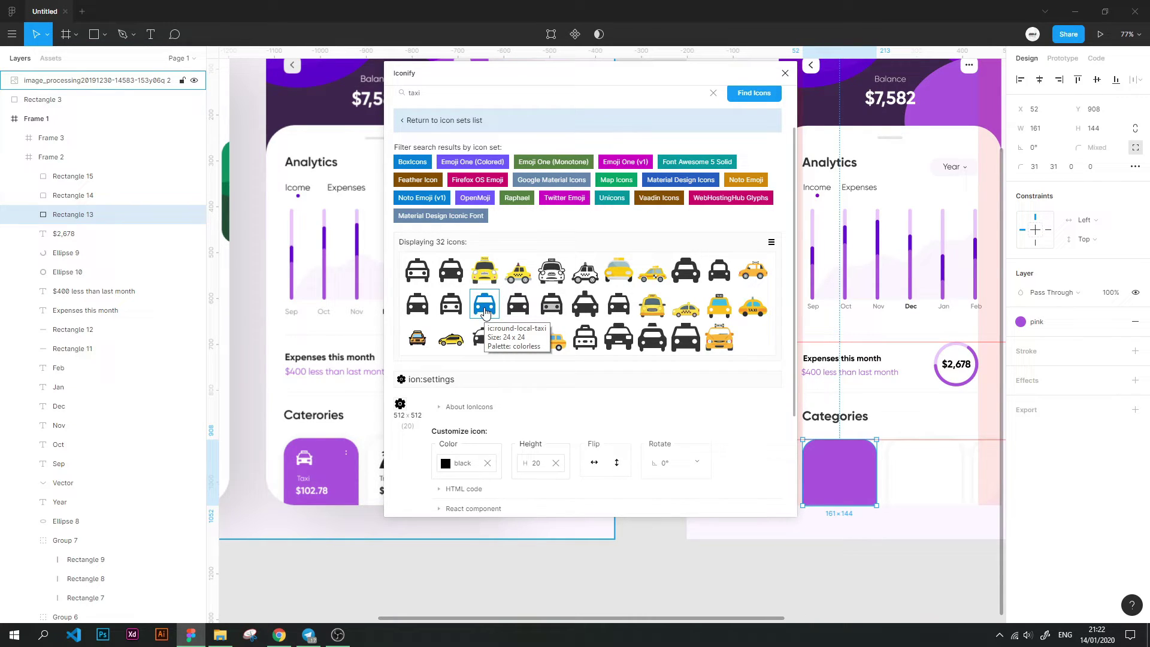
# Undo the first taxi icon placement and set the icon height to 40
pyautogui.moveTo(484, 311); pyautogui.dragTo(847, 459)
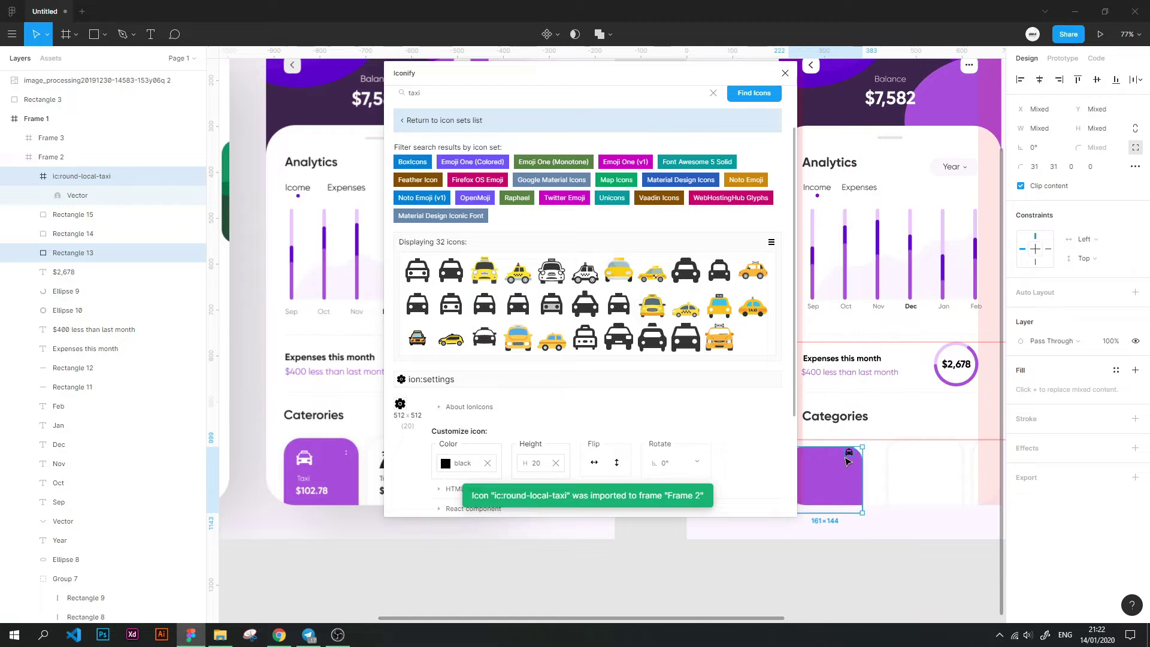
pyautogui.hotkey('ctrl', 'z')
pyautogui.click(537, 463)
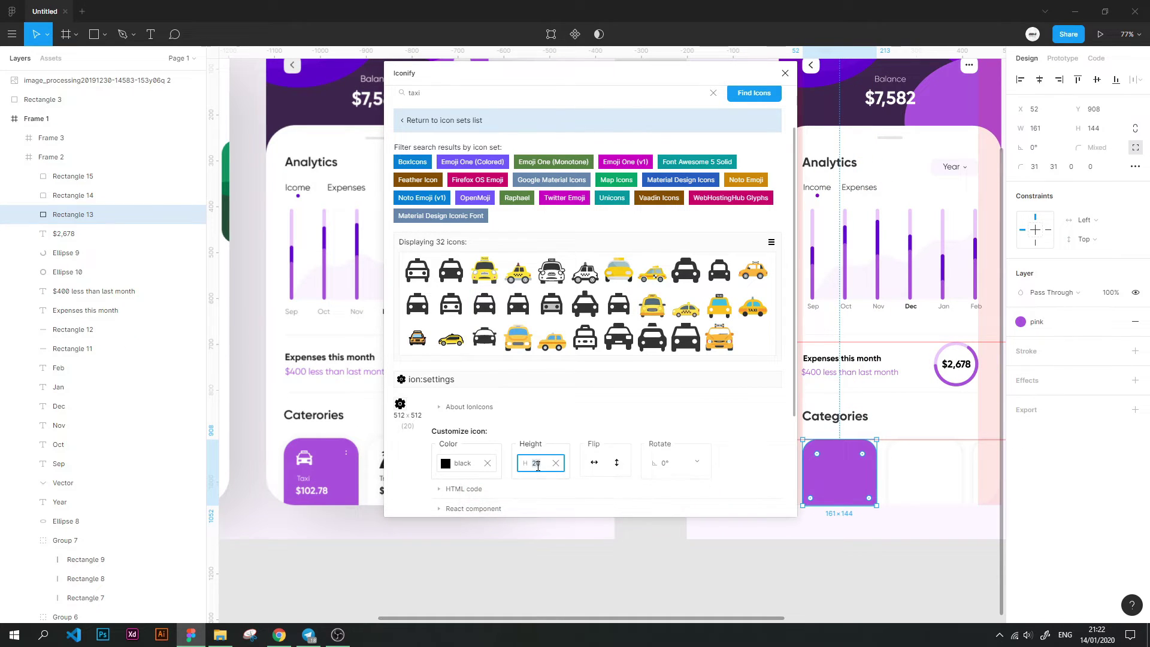
pyautogui.scroll(-2, 537, 470)
pyautogui.write('40')
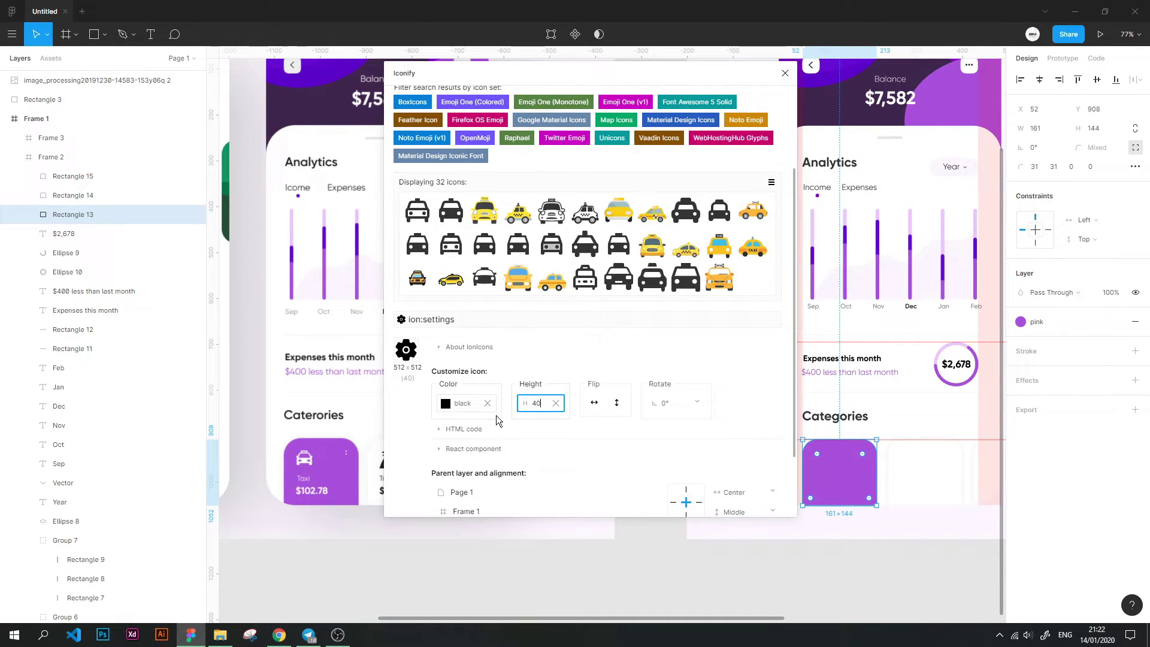
# Choose the rounded taxi icon, make it white, and place it on the purple card
pyautogui.click(452, 211)
pyautogui.click(499, 255)
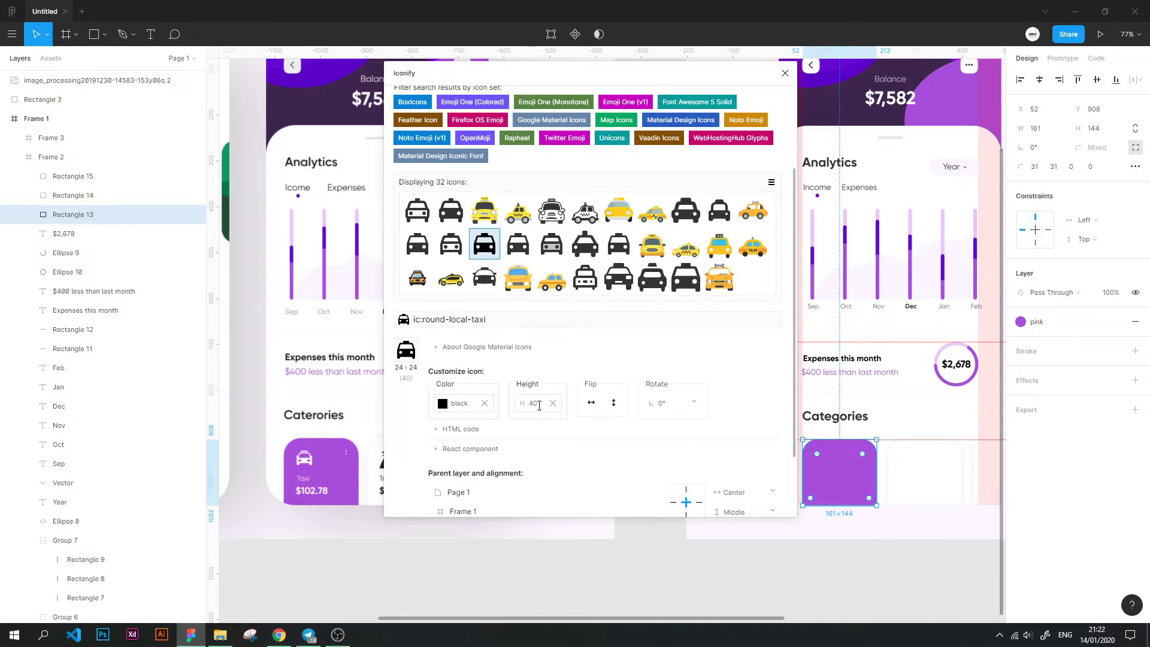
pyautogui.click(453, 403)
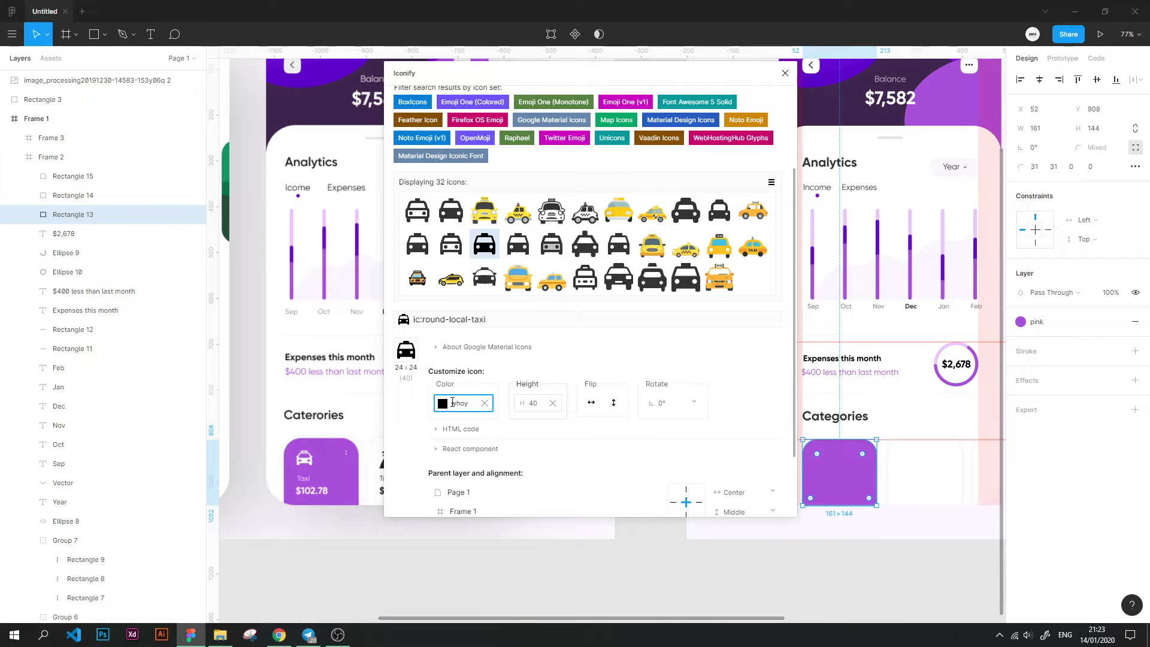
pyautogui.press('BackSpace')
pyautogui.press('BackSpace')
pyautogui.write('white')
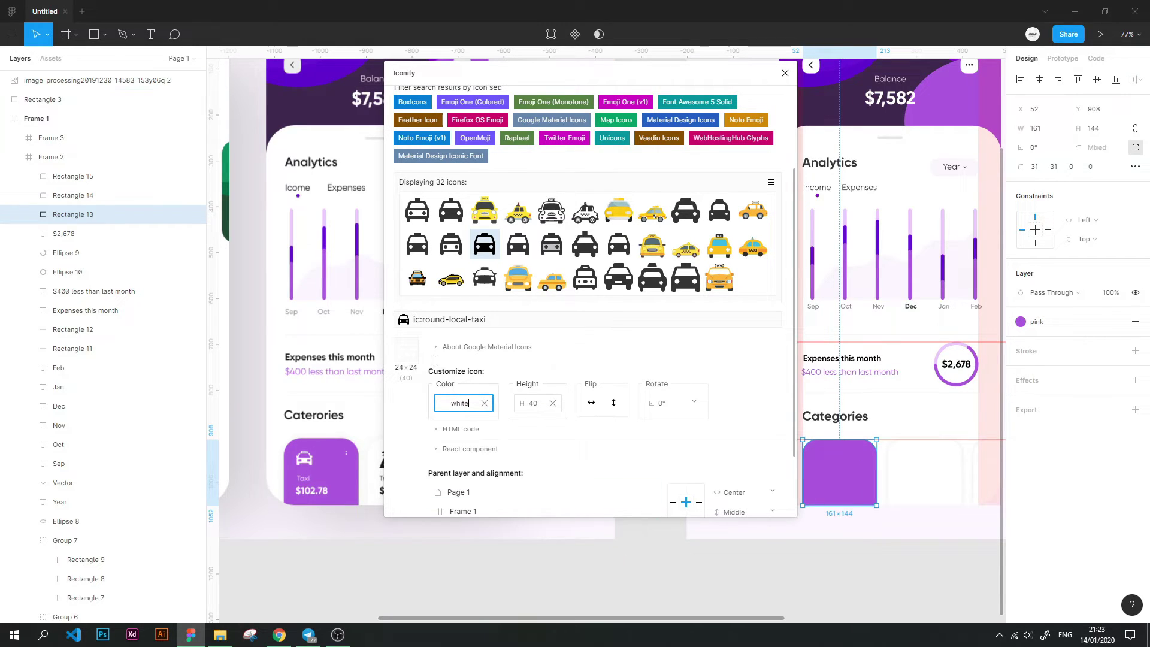
pyautogui.moveTo(412, 354)
pyautogui.mouseDown()
pyautogui.moveTo(833, 470)
pyautogui.moveTo(864, 460)
pyautogui.mouseUp()
pyautogui.hotkey('ctrl', 'z')
pyautogui.moveTo(406, 350)
pyautogui.mouseDown()
pyautogui.moveTo(718, 422)
pyautogui.moveTo(820, 464)
pyautogui.mouseUp()
# Close the icon library and shift the taxi icon left on the card
pyautogui.press('Escape')
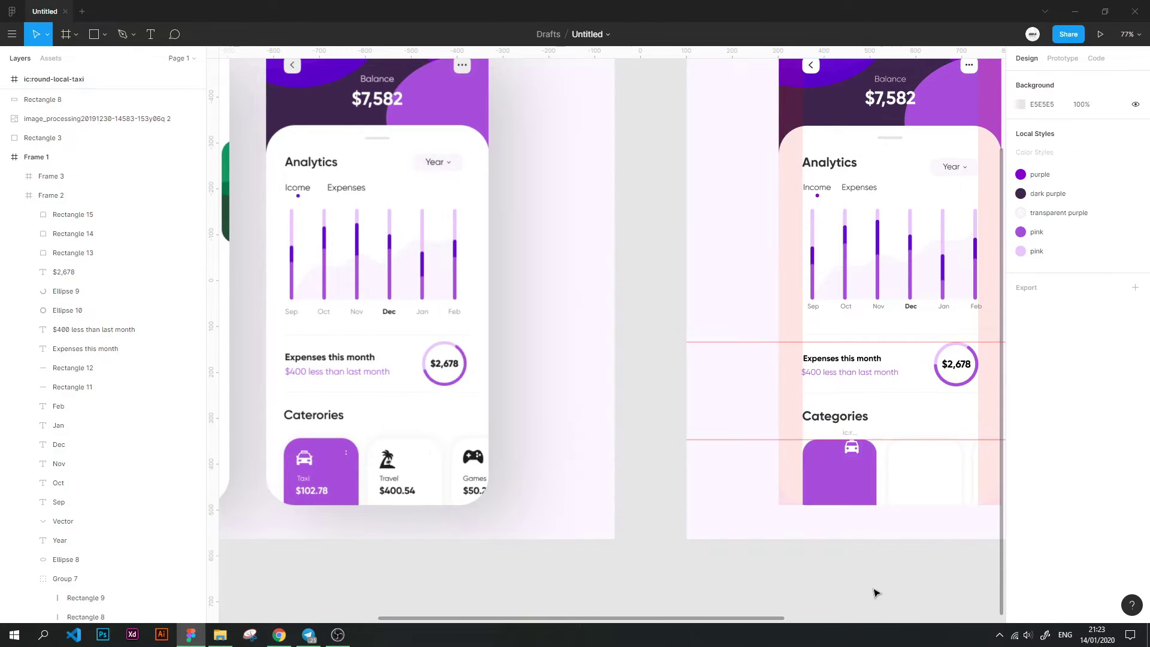
pyautogui.scroll(2, 856, 483)
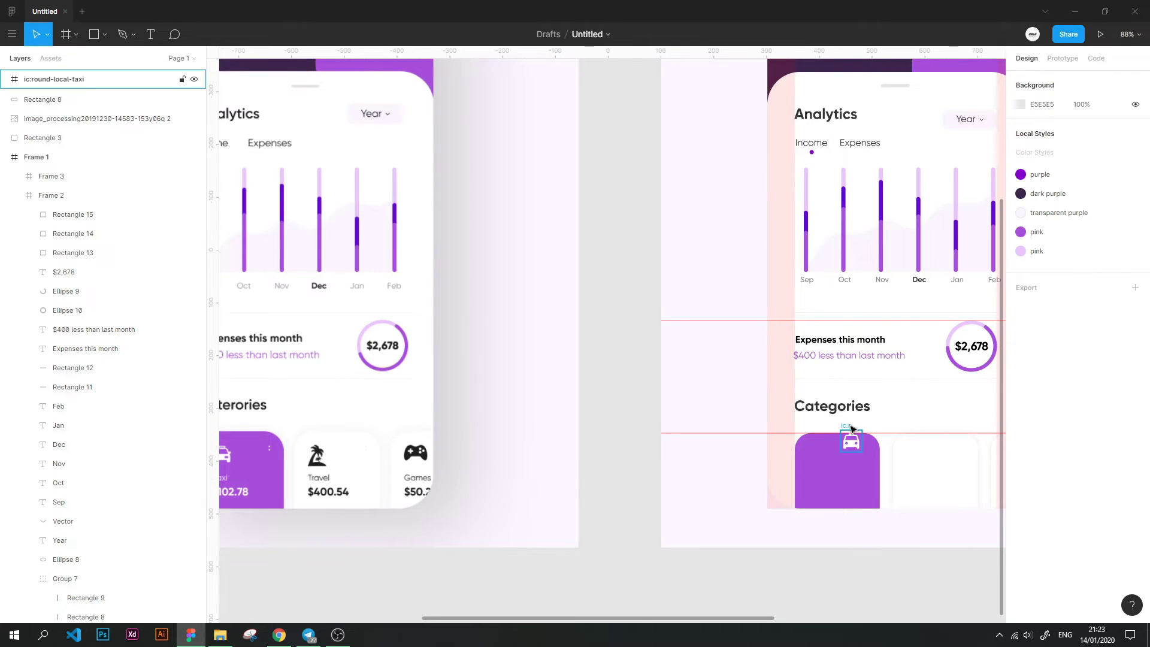
pyautogui.moveTo(852, 442); pyautogui.dragTo(797, 439)
pyautogui.hscroll(-2, 815, 444)
# Give the purple card a black inside stroke of about 20
pyautogui.click(921, 481)
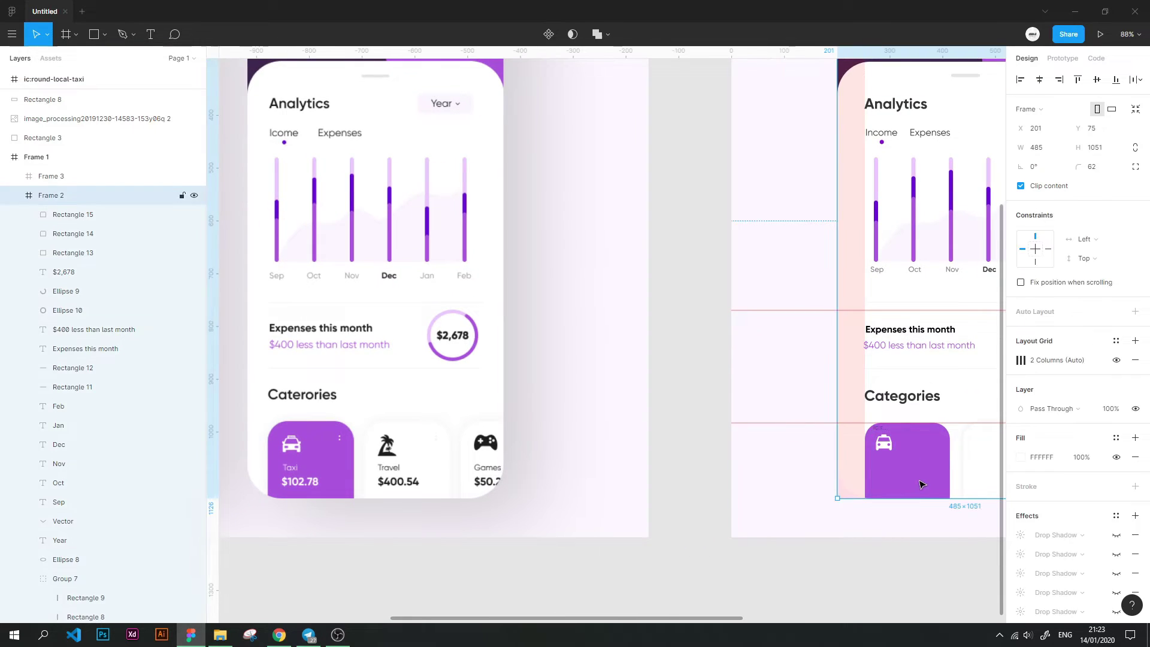
pyautogui.click(1136, 350)
pyautogui.moveTo(1020, 389); pyautogui.dragTo(1060, 387)
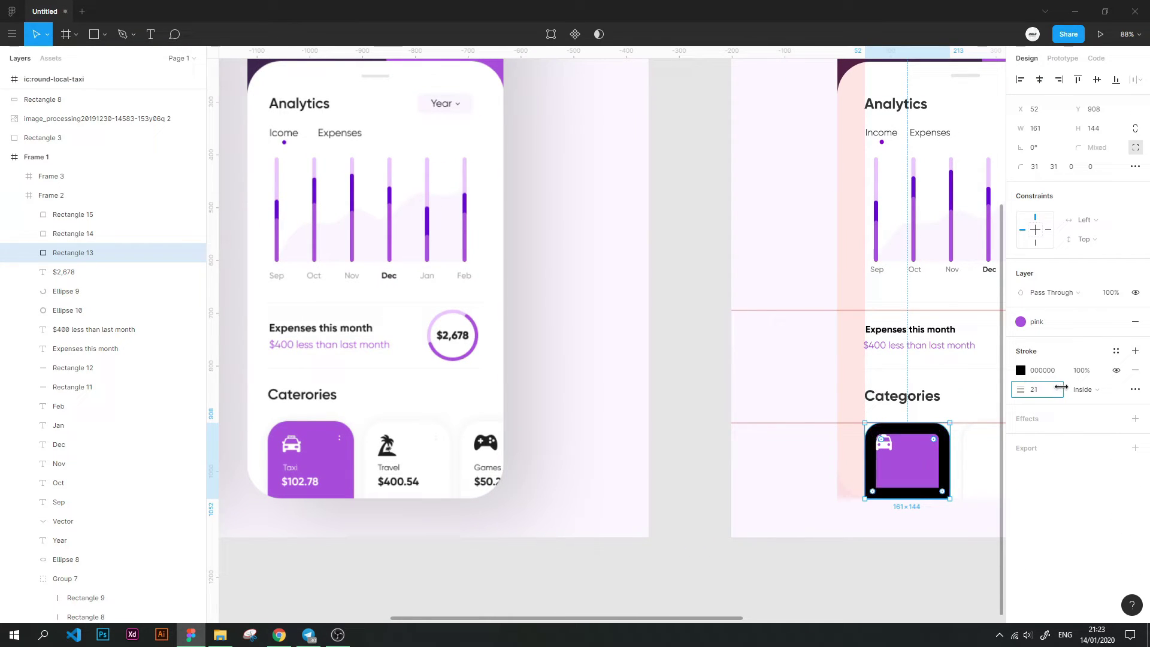
# Skip to the next tutorial video in the browser, then reselect the taxi icon
pyautogui.click(279, 635)
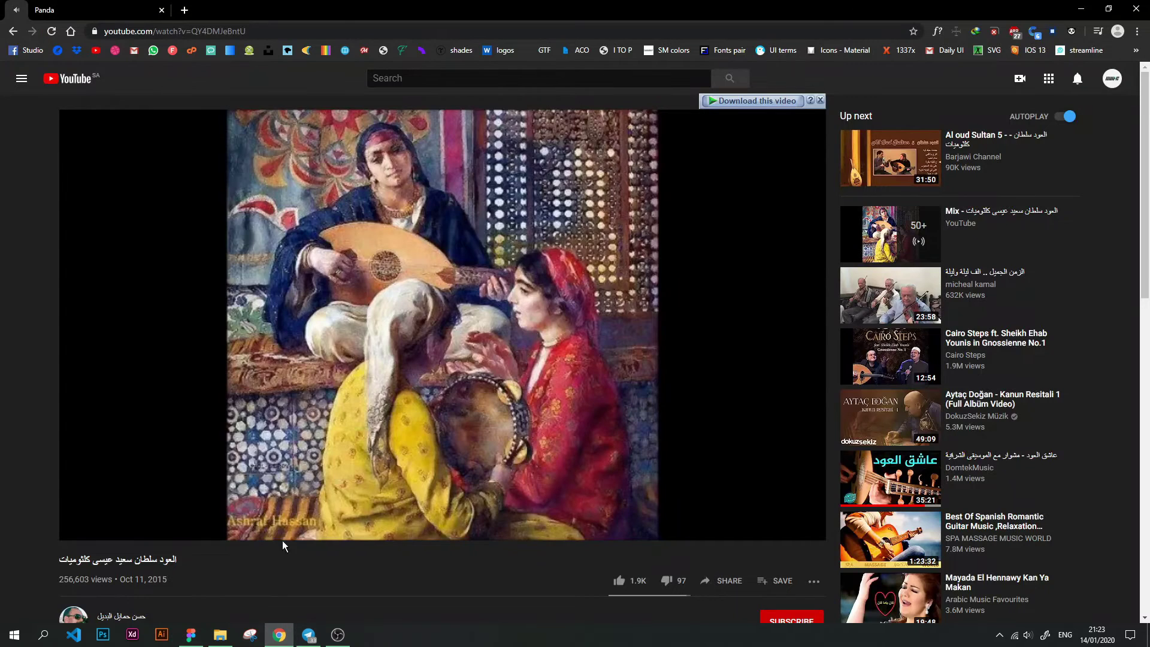
pyautogui.click(105, 532)
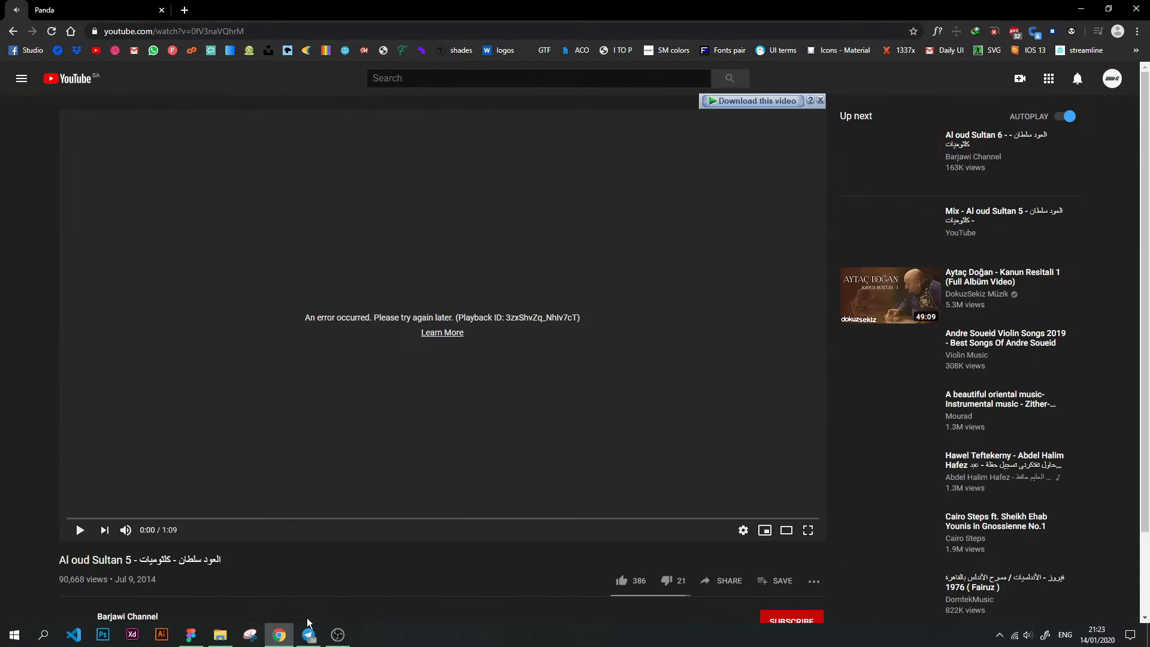
pyautogui.click(287, 641)
pyautogui.click(884, 444)
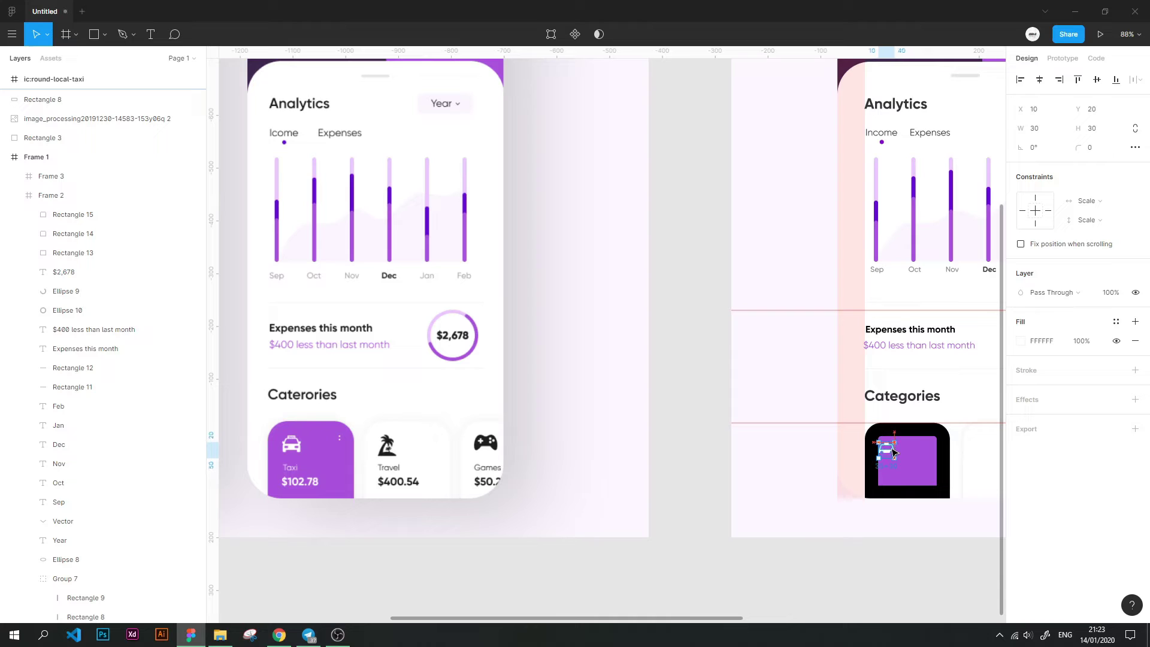
# Draw a small white ellipse dot in the card's top-right corner
pyautogui.click(836, 577)
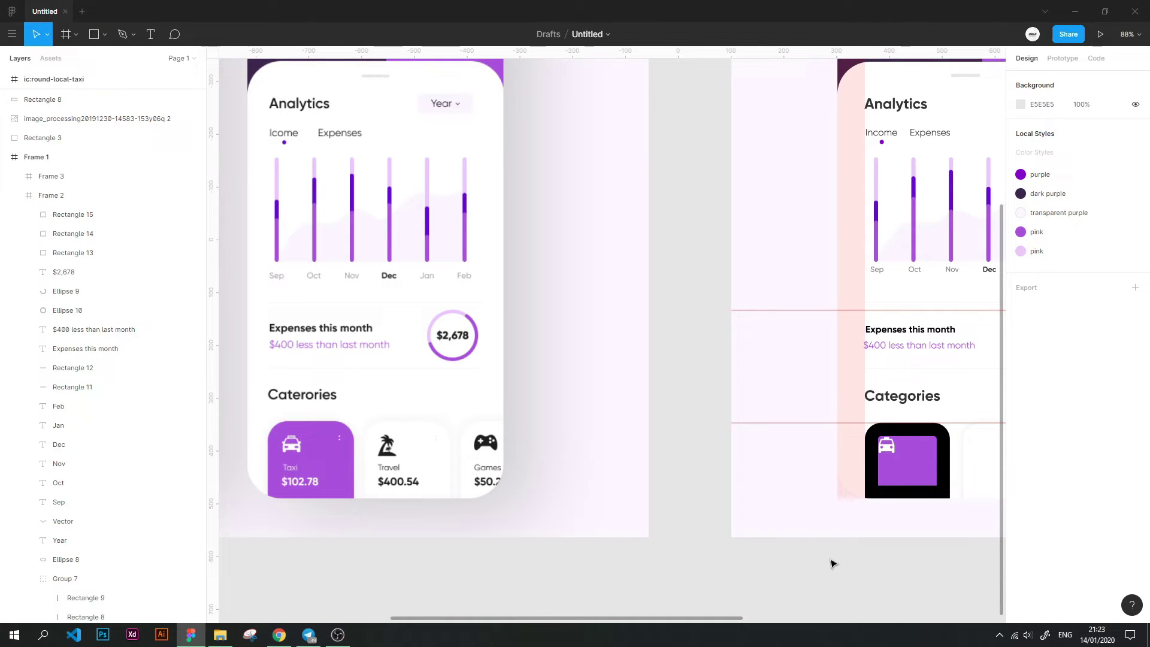
pyautogui.scroll(2, 926, 463)
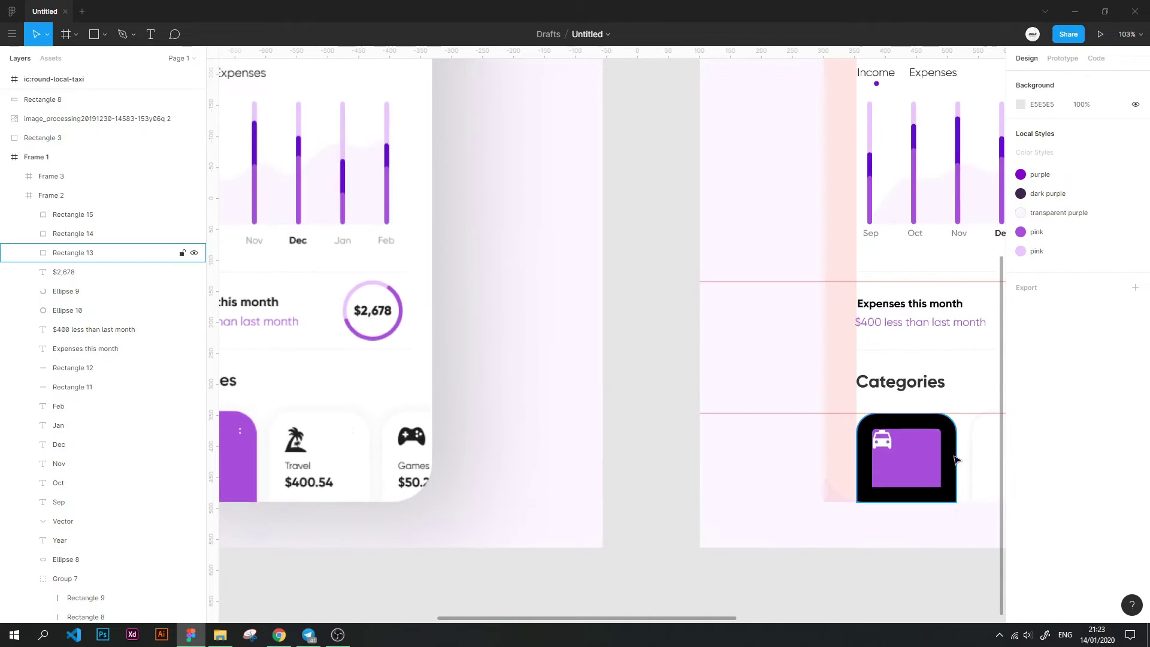
pyautogui.scroll(5, 927, 463)
pyautogui.scroll(2, 927, 463)
pyautogui.click(105, 36)
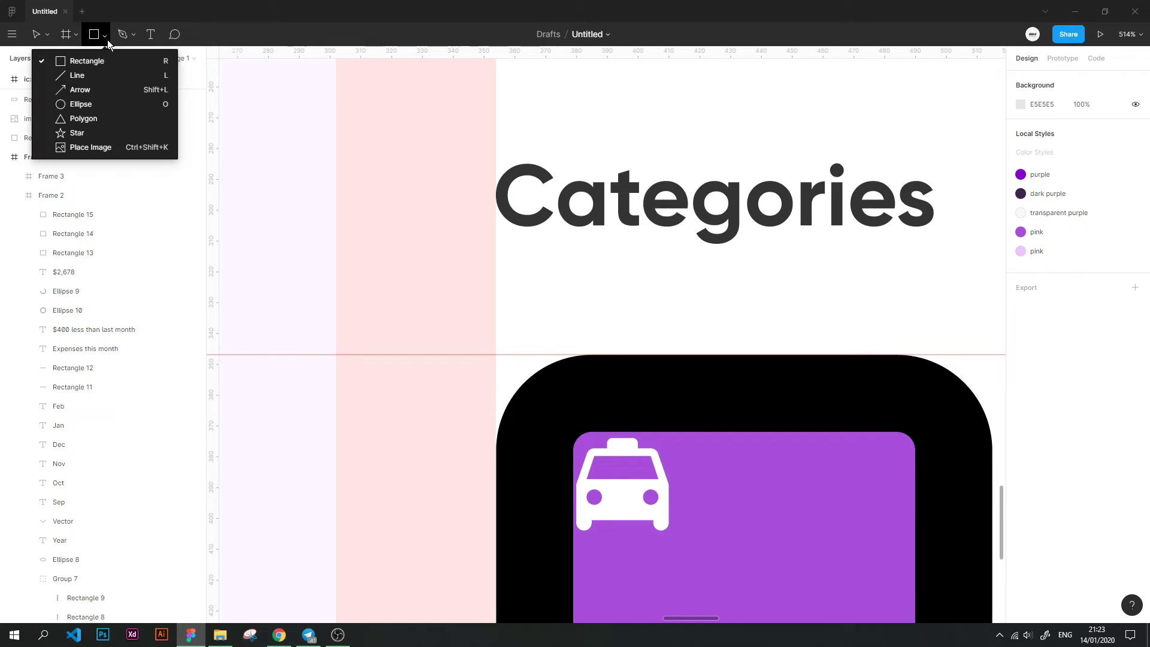
pyautogui.click(102, 105)
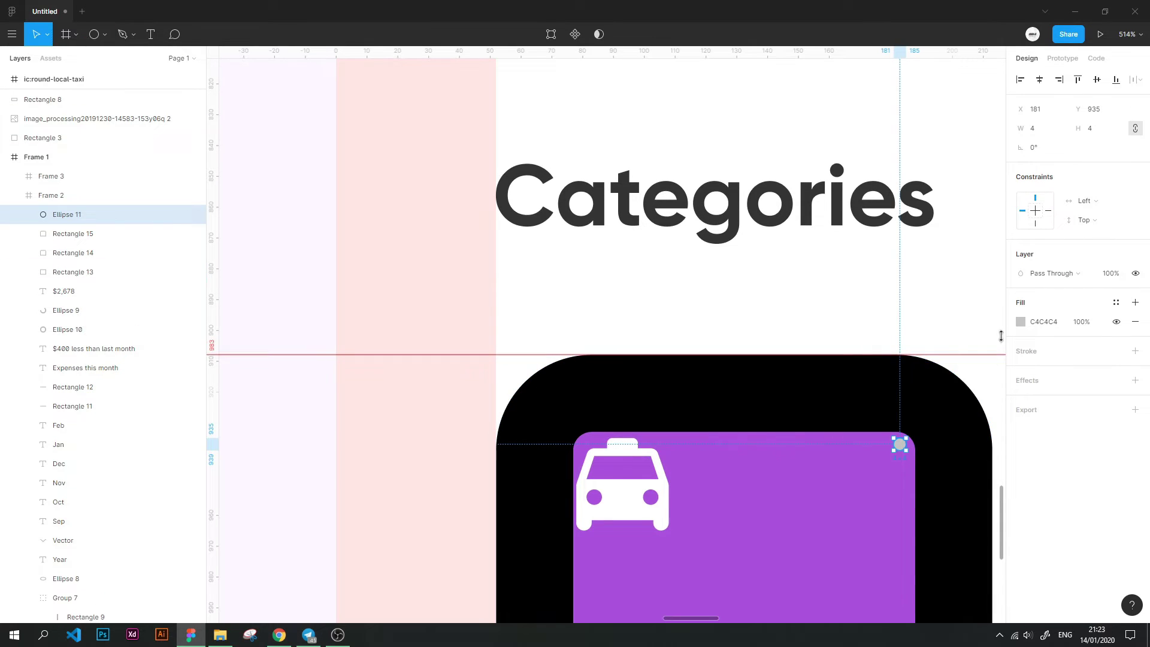
pyautogui.click(1021, 322)
pyautogui.click(862, 323)
pyautogui.press('Escape')
# Duplicate the dot just below itself and select the pair of white dots
pyautogui.moveTo(901, 446); pyautogui.dragTo(900, 469)
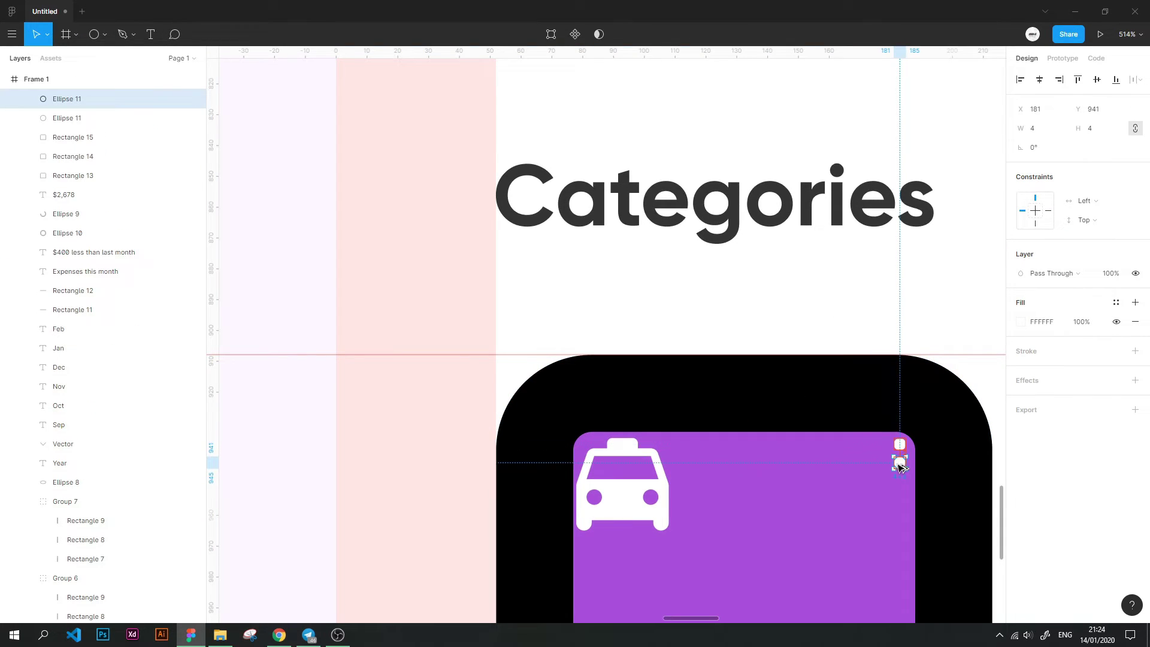
pyautogui.click(903, 334)
pyautogui.scroll(-10, 904, 334)
pyautogui.scroll(3, 790, 400)
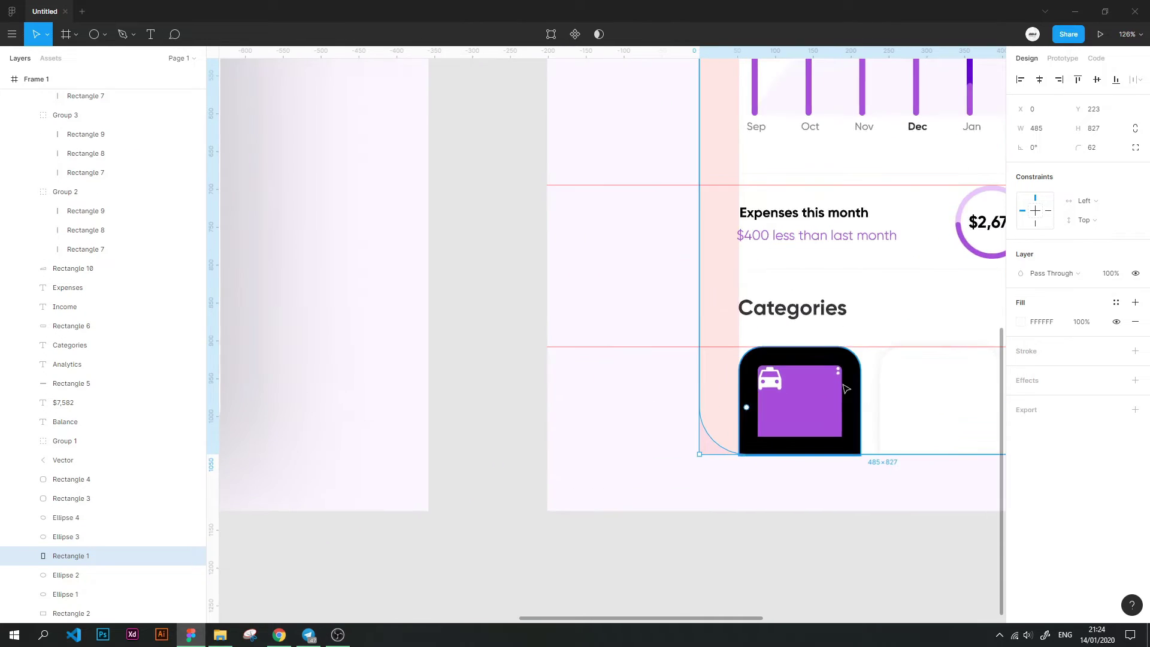
pyautogui.scroll(4, 797, 396)
pyautogui.scroll(2, 839, 359)
pyautogui.click(842, 339)
pyautogui.keyDown('shift'); pyautogui.click(842, 362); pyautogui.keyUp('shift')
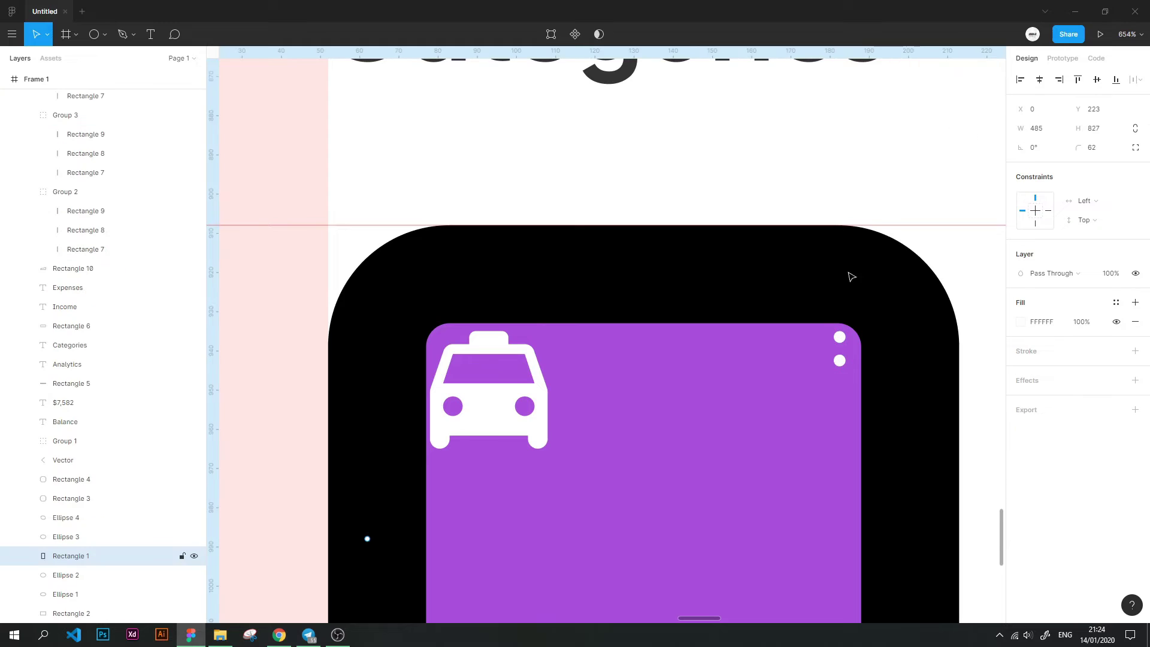
pyautogui.click(975, 174)
# Reselect both white dots to check their placement on the card
pyautogui.scroll(-5, 842, 419)
pyautogui.moveTo(709, 353)
pyautogui.mouseDown()
pyautogui.moveTo(840, 380)
pyautogui.moveTo(617, 390)
pyautogui.mouseUp()
pyautogui.scroll(5, 659, 389)
pyautogui.scroll(5, 798, 390)
pyautogui.click(775, 385)
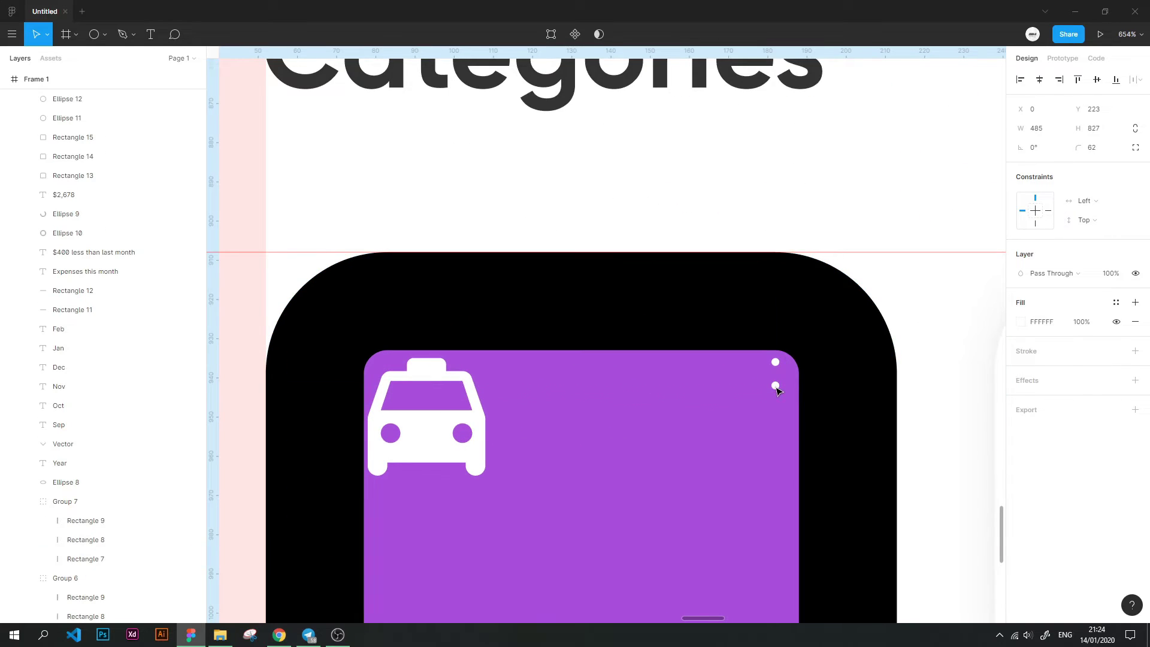
pyautogui.keyDown('shift'); pyautogui.click(775, 362); pyautogui.keyUp('shift')
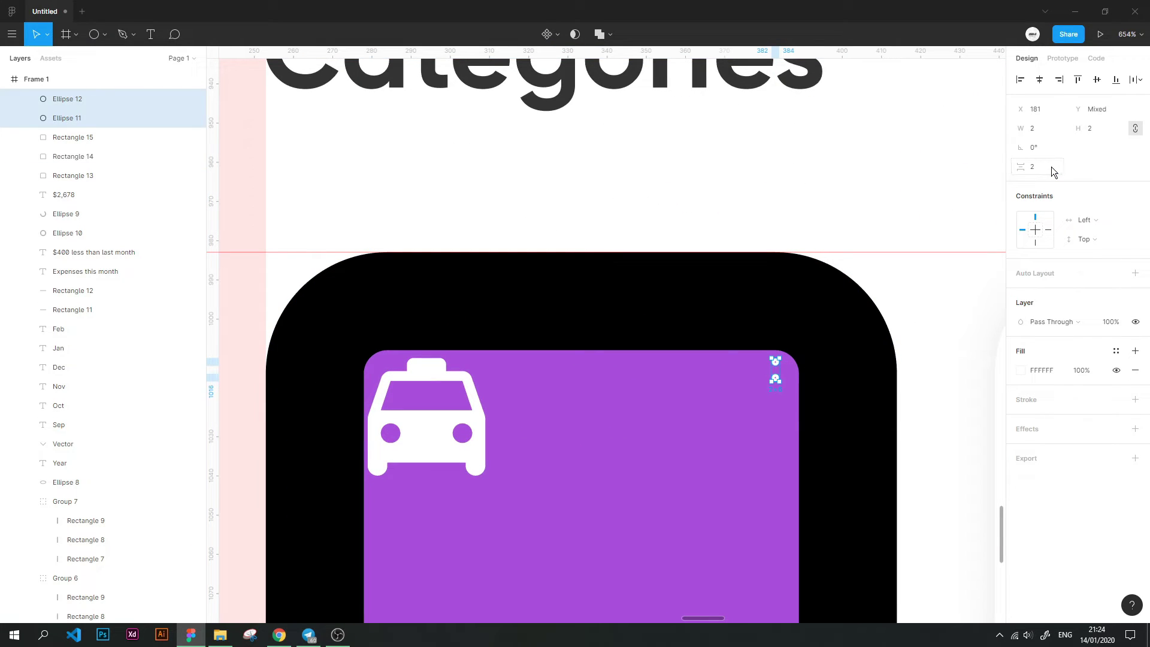
pyautogui.click(303, 560)
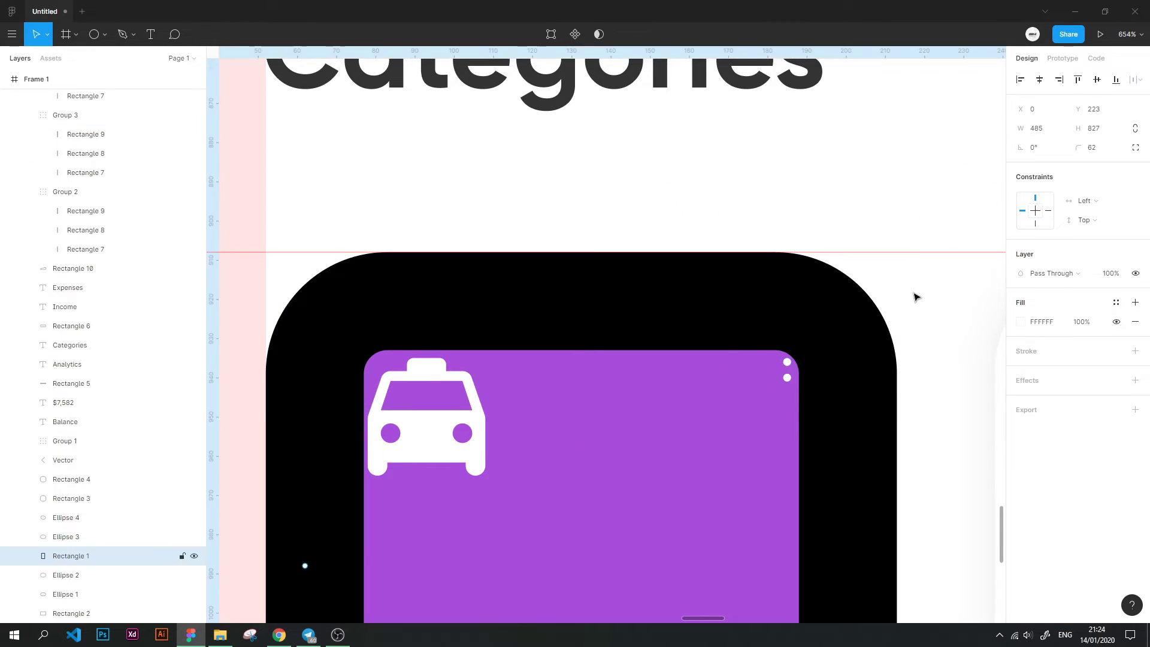
pyautogui.scroll(-5, 606, 480)
pyautogui.scroll(-3, 674, 416)
pyautogui.click(673, 416)
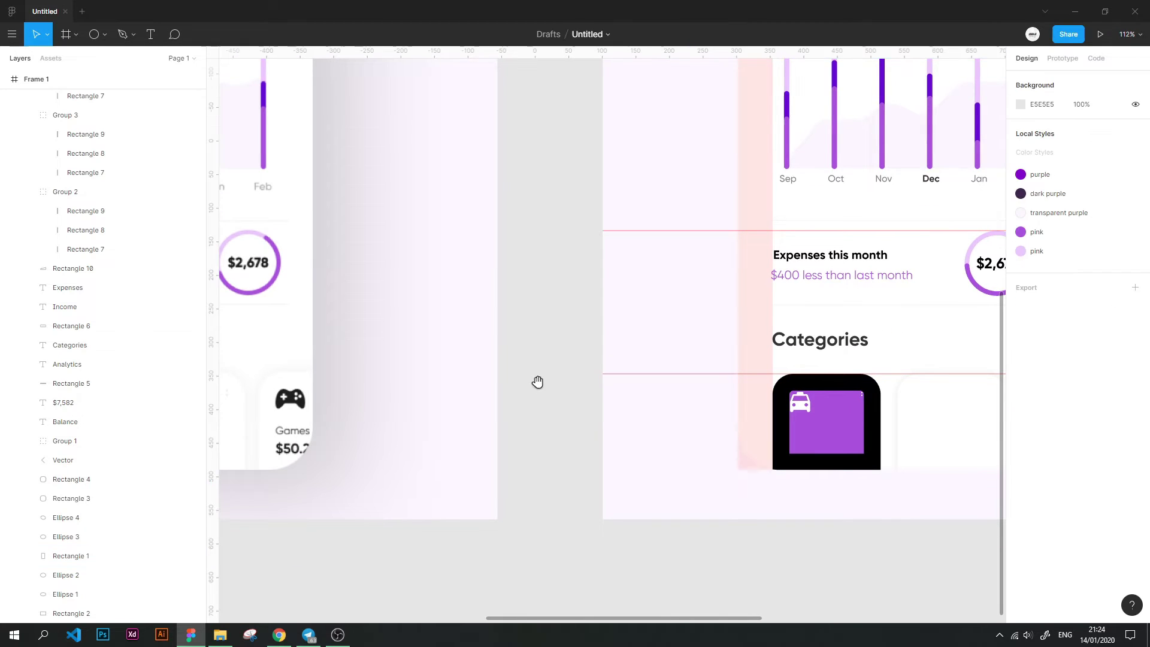
# Nudge the red horizontal guide slightly down
pyautogui.moveTo(536, 383)
pyautogui.mouseDown()
pyautogui.moveTo(671, 362)
pyautogui.moveTo(806, 359)
pyautogui.moveTo(708, 356)
pyautogui.mouseUp()
pyautogui.scroll(-2, 709, 357)
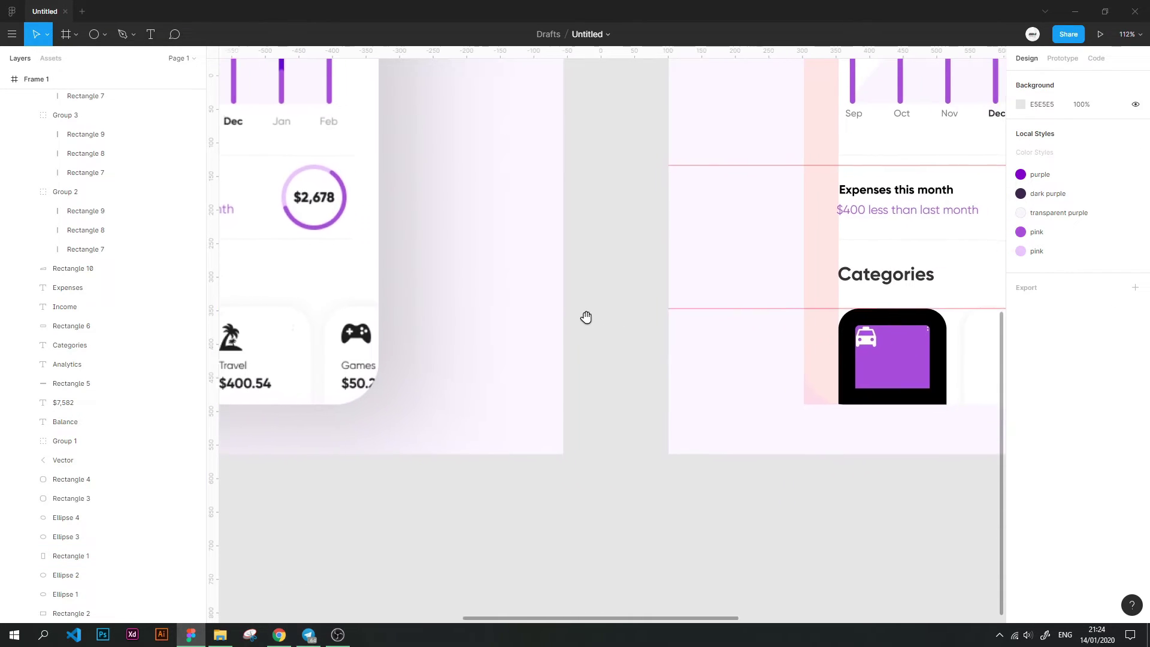
pyautogui.hscroll(-2, 755, 305)
pyautogui.scroll(-3, 704, 455)
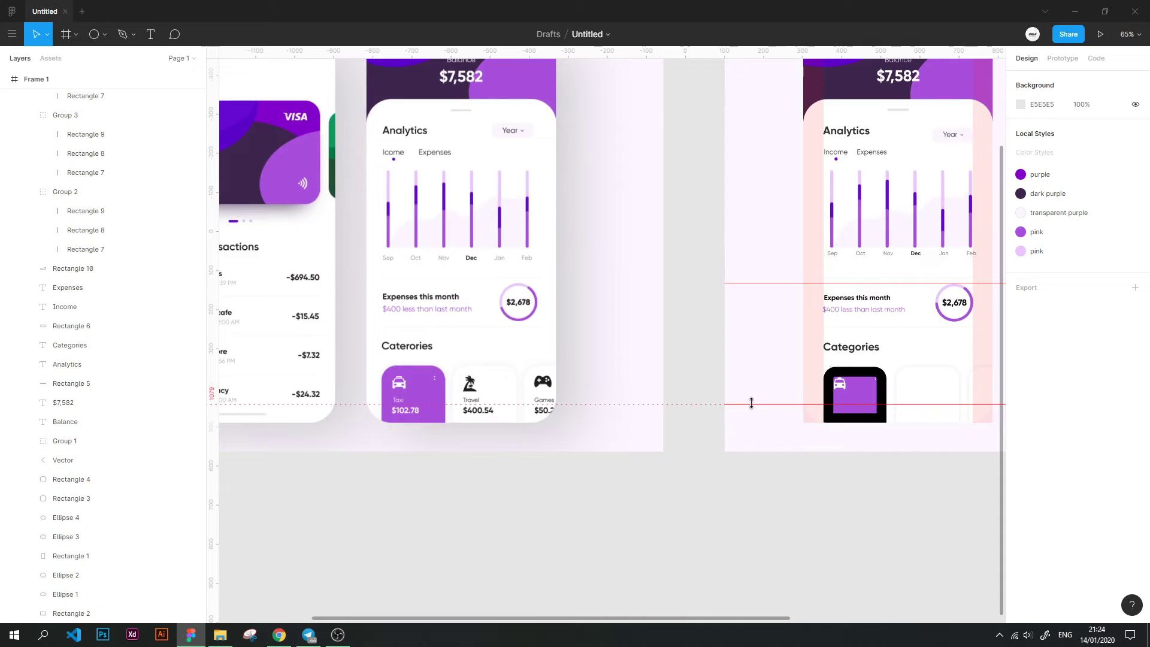
pyautogui.moveTo(751, 403); pyautogui.dragTo(743, 407)
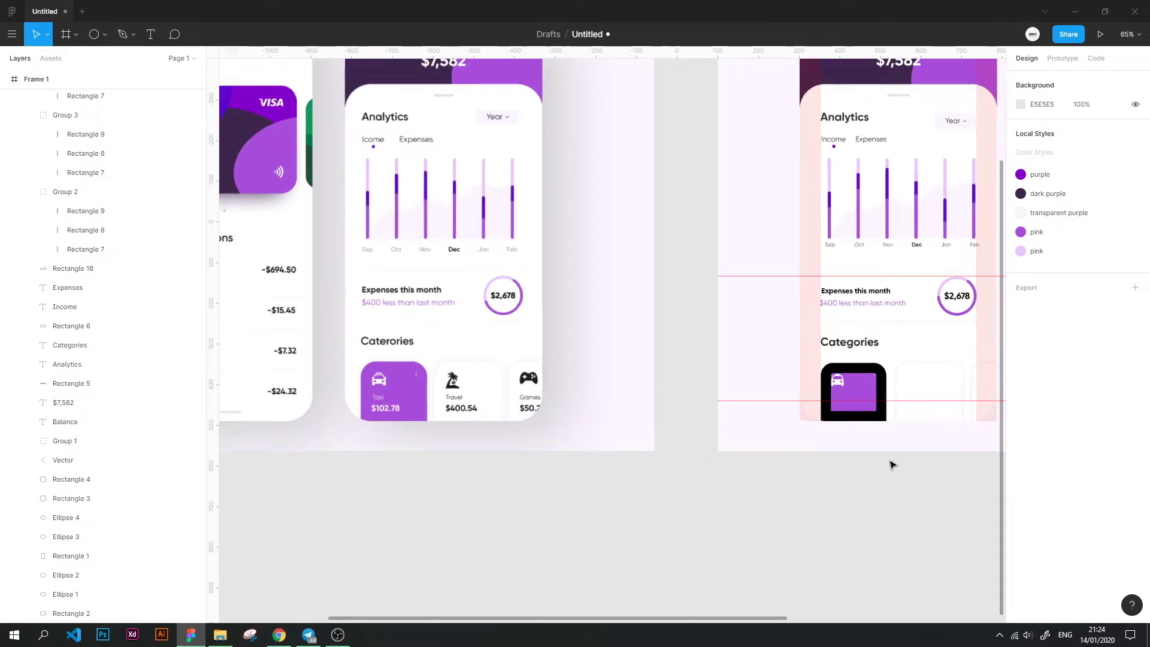
pyautogui.scroll(5, 729, 321)
# Create a text box on the purple card with size 10 text
pyautogui.scroll(3, 775, 363)
pyautogui.press('t')
pyautogui.moveTo(765, 350); pyautogui.dragTo(848, 371)
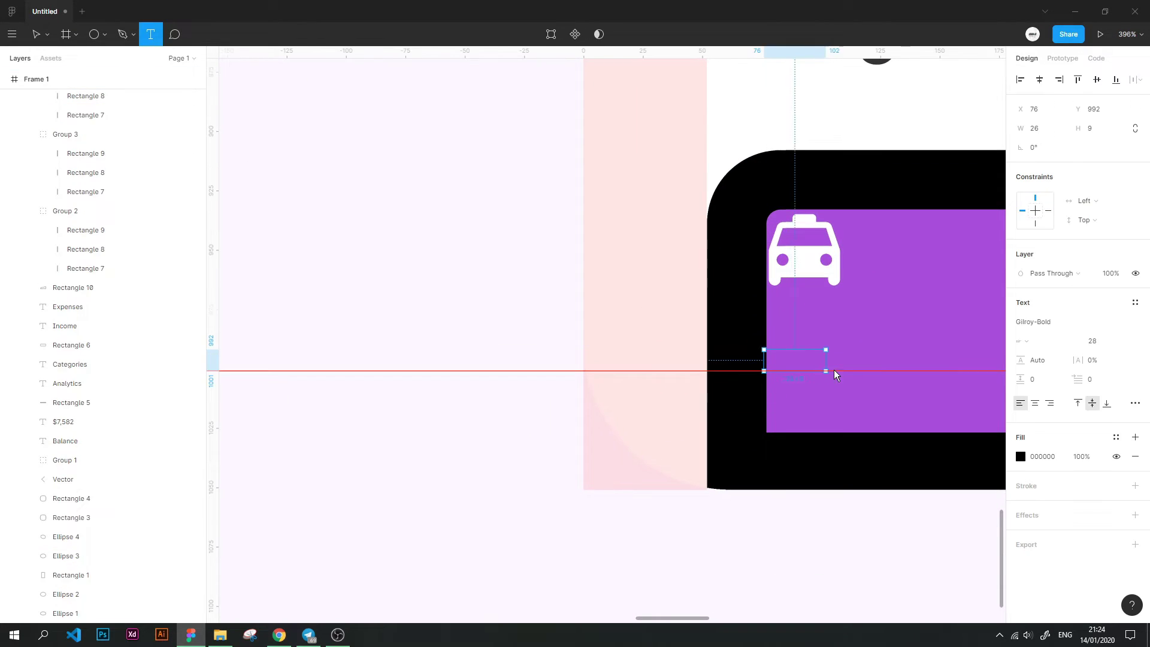
pyautogui.write('te')
pyautogui.press('BackSpace')
pyautogui.press('BackSpace')
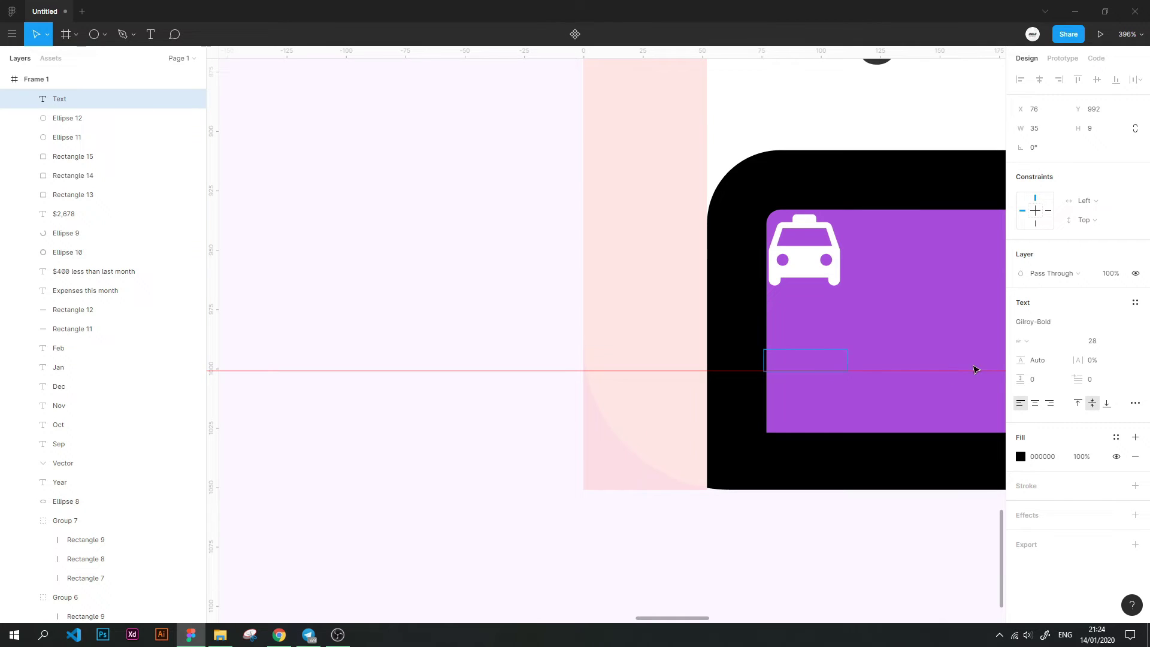
pyautogui.click(1115, 341)
pyautogui.click(1107, 375)
pyautogui.write('te')
# Style the card label in white Gilroy-Medium
pyautogui.click(1090, 321)
pyautogui.click(1083, 437)
pyautogui.click(1021, 457)
pyautogui.click(866, 305)
pyautogui.press('Escape')
pyautogui.scroll(-5, 531, 398)
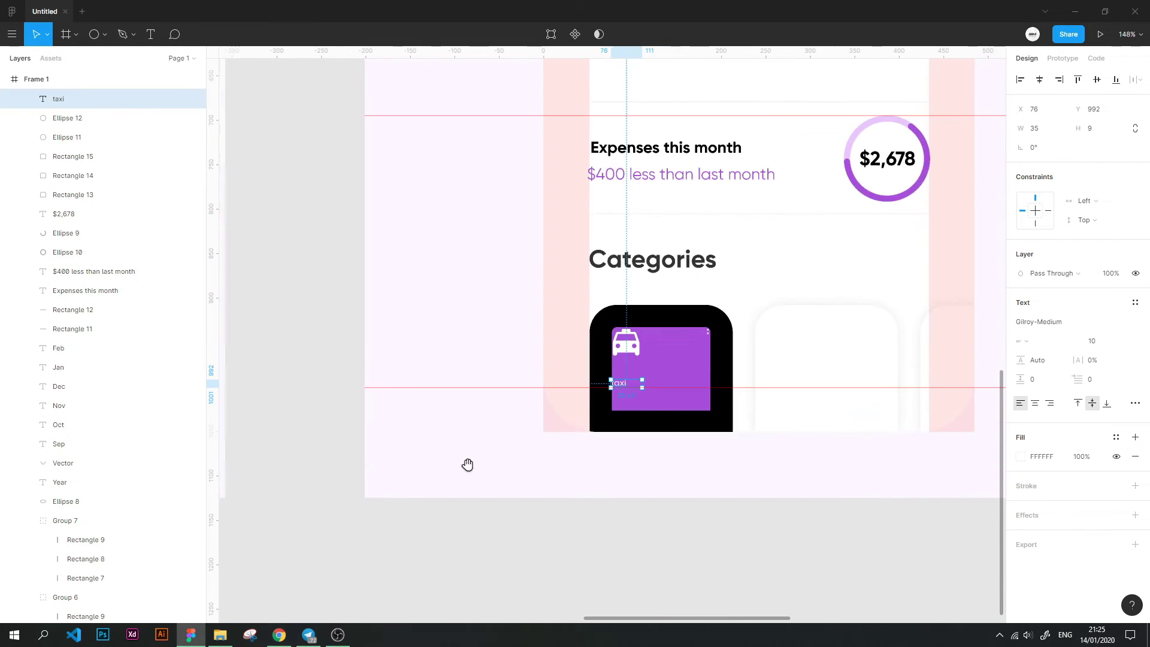
pyautogui.moveTo(467, 465); pyautogui.dragTo(1028, 456)
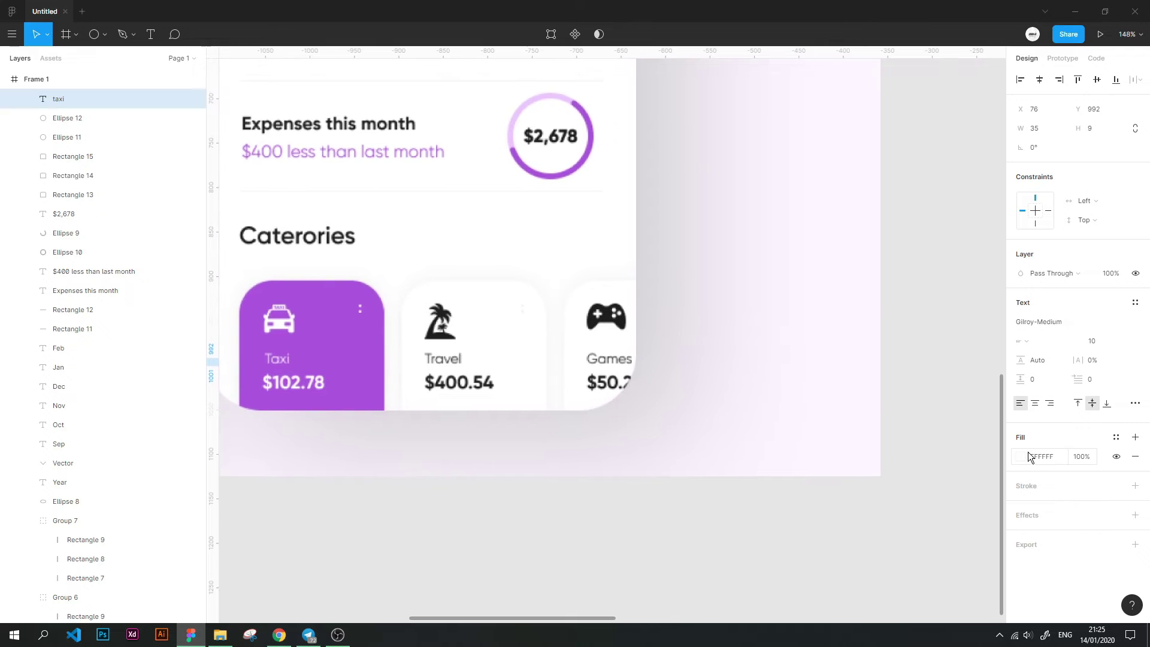
pyautogui.hscroll(-8, 596, 439)
pyautogui.scroll(6, 868, 390)
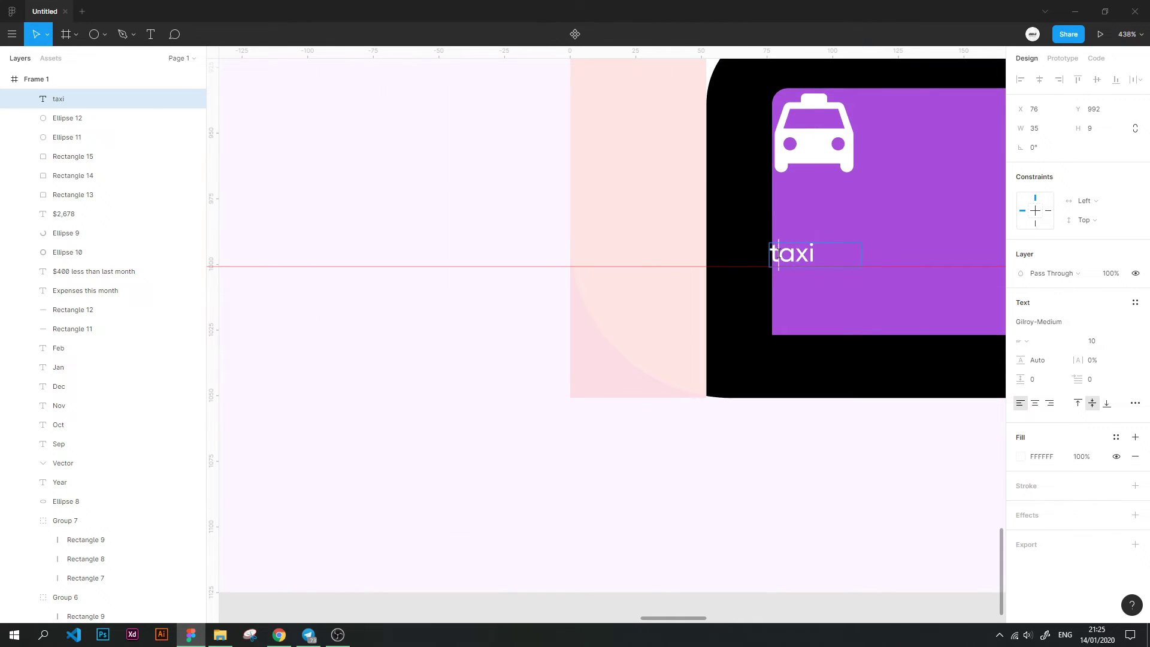
# Type 'Taxi' and settle its font size at 16 after trying 11, 13, 14 and 18
pyautogui.write('T')
pyautogui.click(1113, 341)
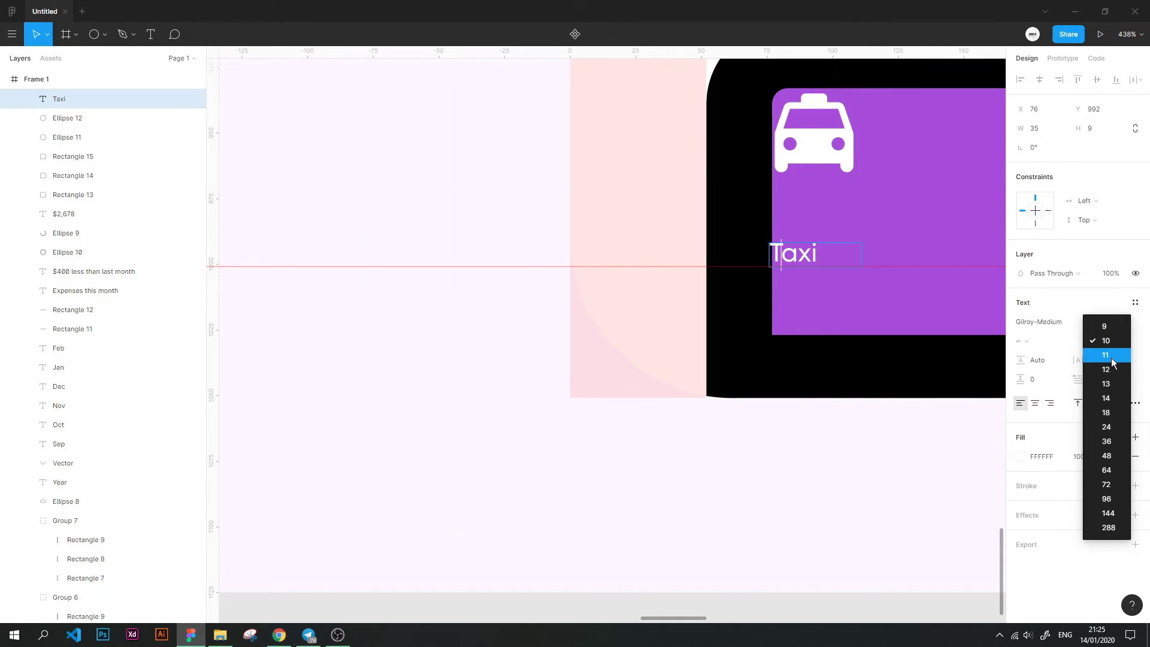
pyautogui.click(1104, 355)
pyautogui.click(1119, 355)
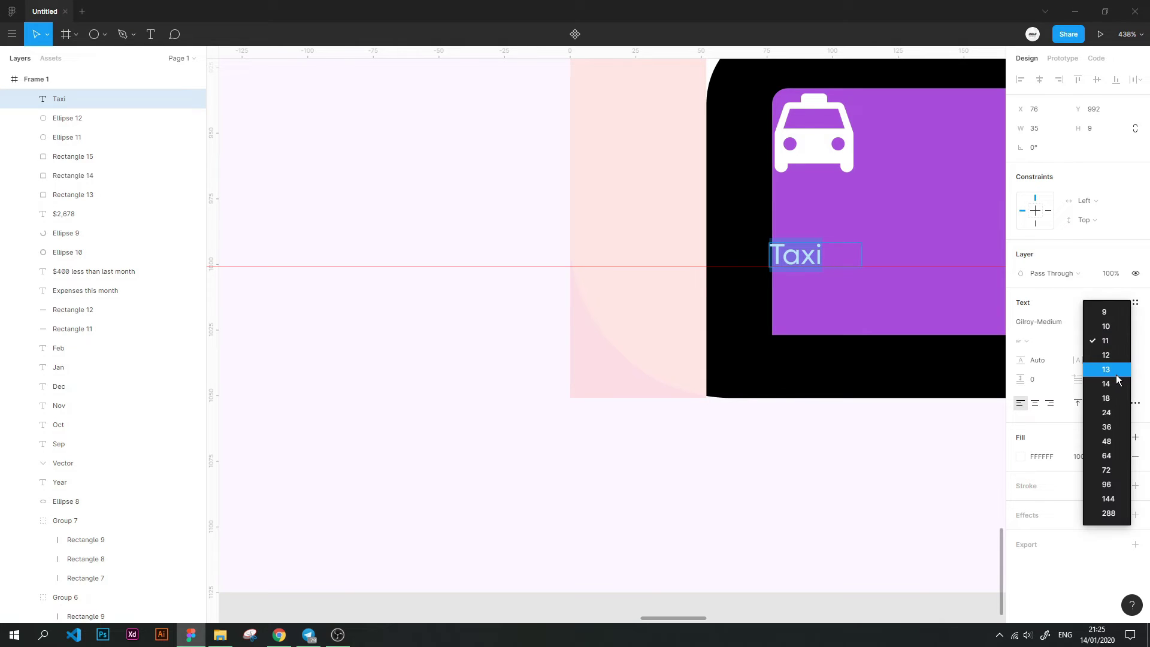
pyautogui.click(1117, 377)
pyautogui.click(1124, 341)
pyautogui.click(1115, 354)
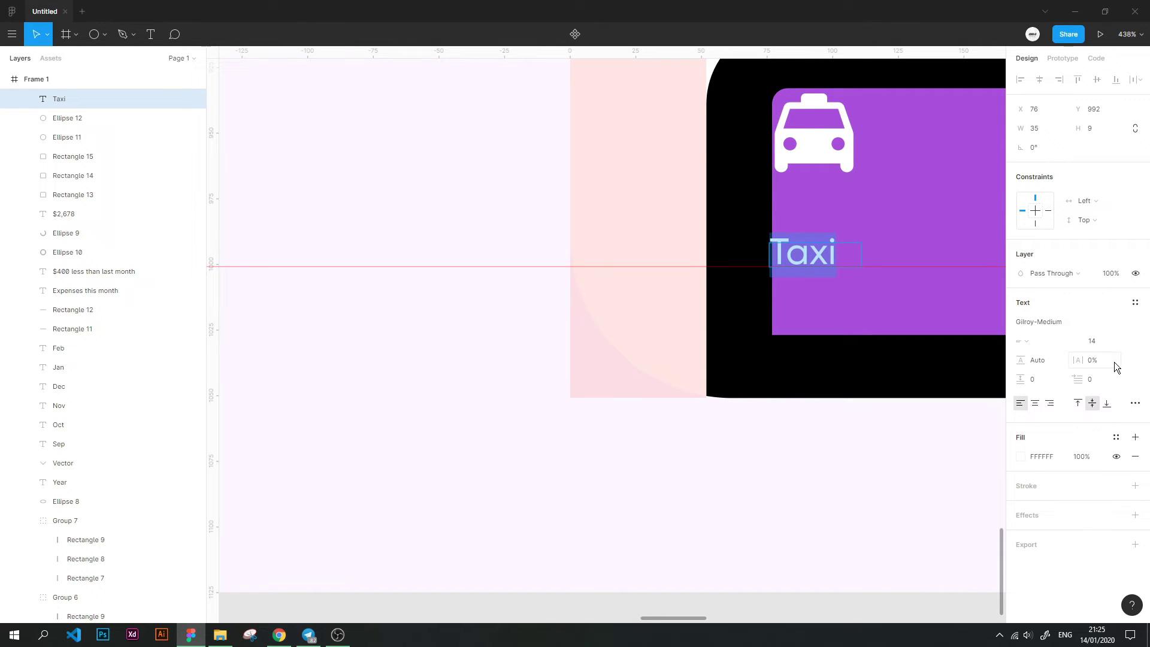
pyautogui.click(1116, 340)
pyautogui.click(1116, 382)
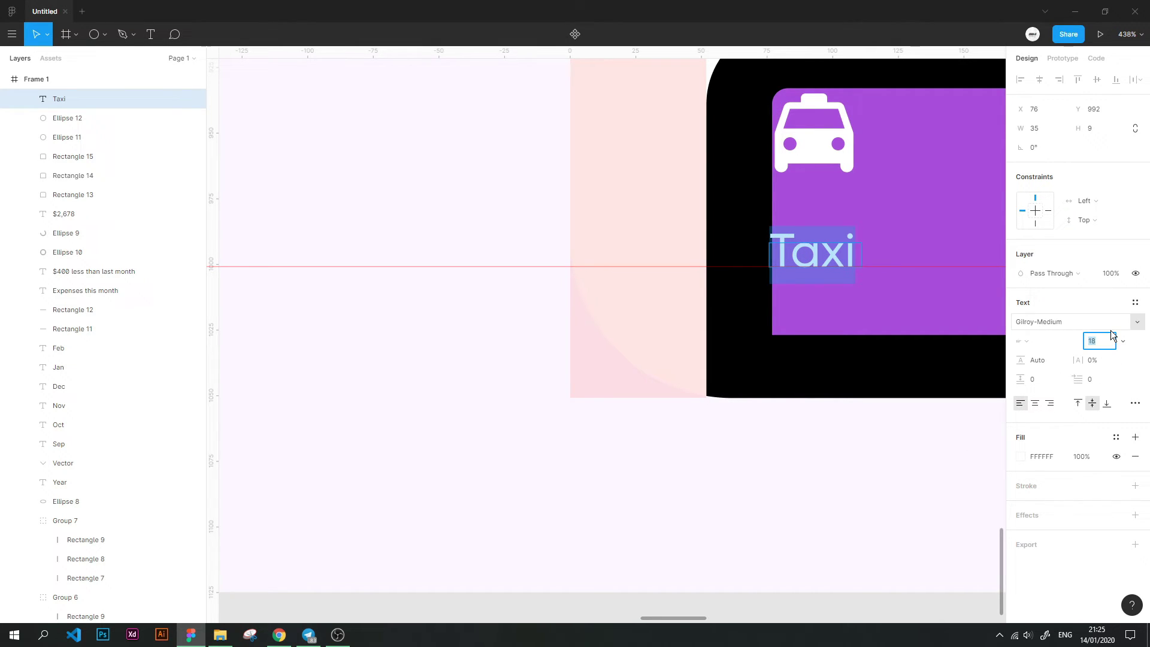
pyautogui.write('16')
pyautogui.press('Return')
pyautogui.press('Escape')
# Inspect the Taxi label, card background and taxi icon by selecting each in turn
pyautogui.scroll(-5, 848, 421)
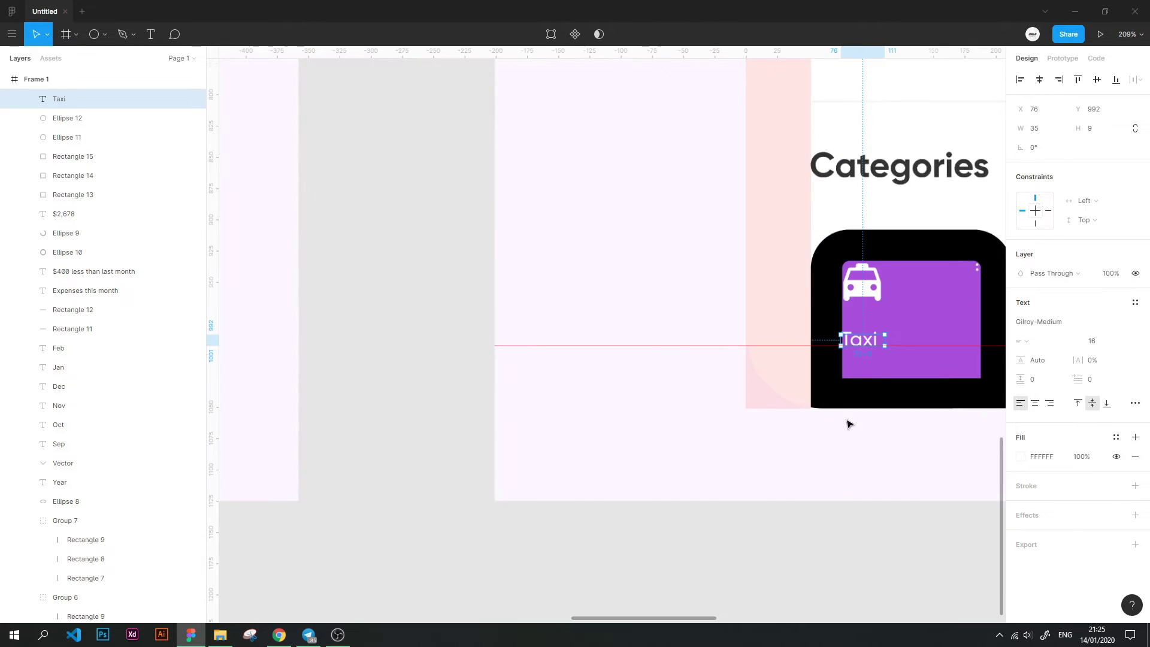
pyautogui.scroll(-5, 718, 479)
pyautogui.press('Escape')
pyautogui.moveTo(669, 500); pyautogui.dragTo(585, 462)
pyautogui.scroll(10, 702, 373)
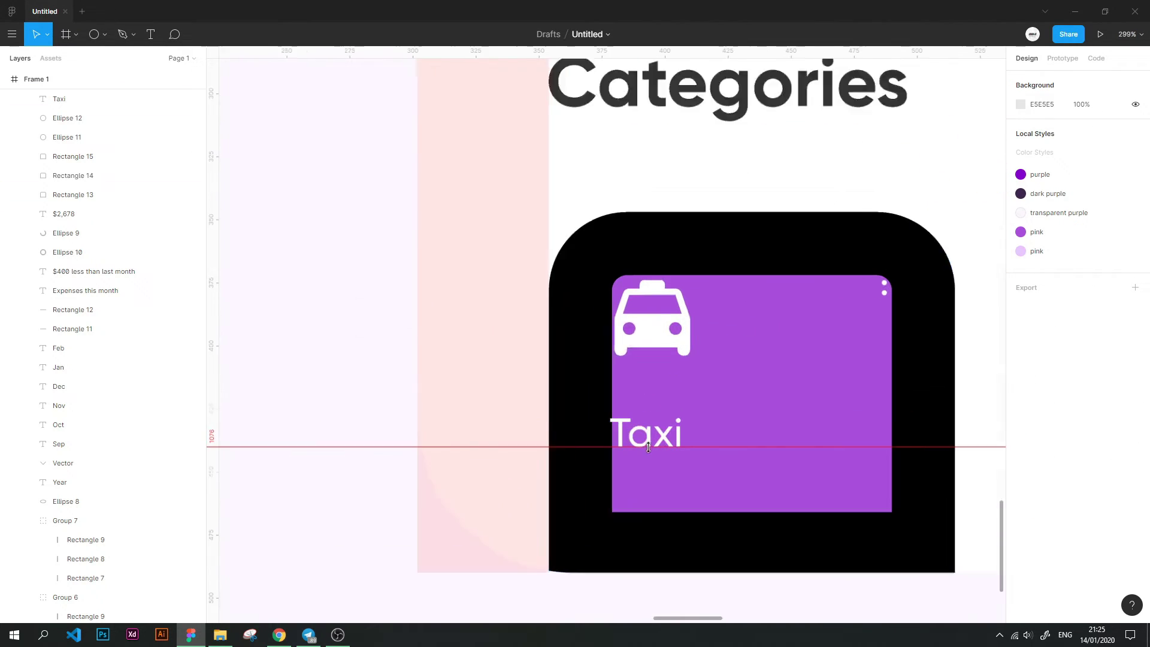
pyautogui.click(655, 436)
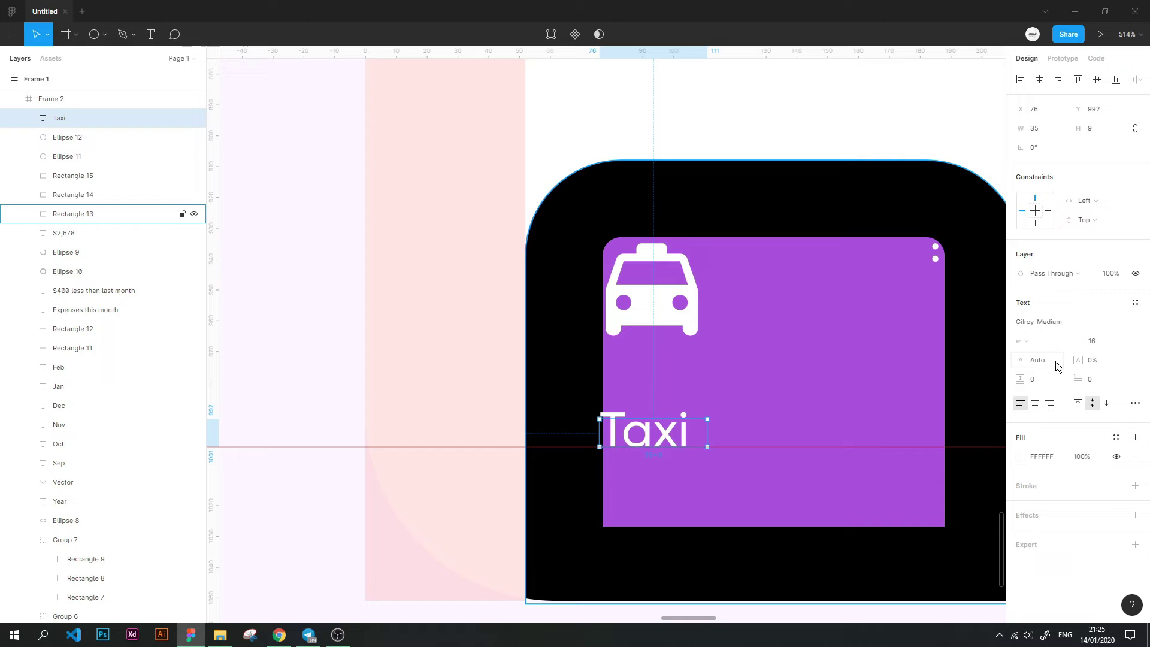
pyautogui.click(1066, 322)
pyautogui.click(1114, 337)
pyautogui.click(887, 407)
pyautogui.keyDown('ctrl'); pyautogui.scroll(-5, 886, 406); pyautogui.keyUp('ctrl')
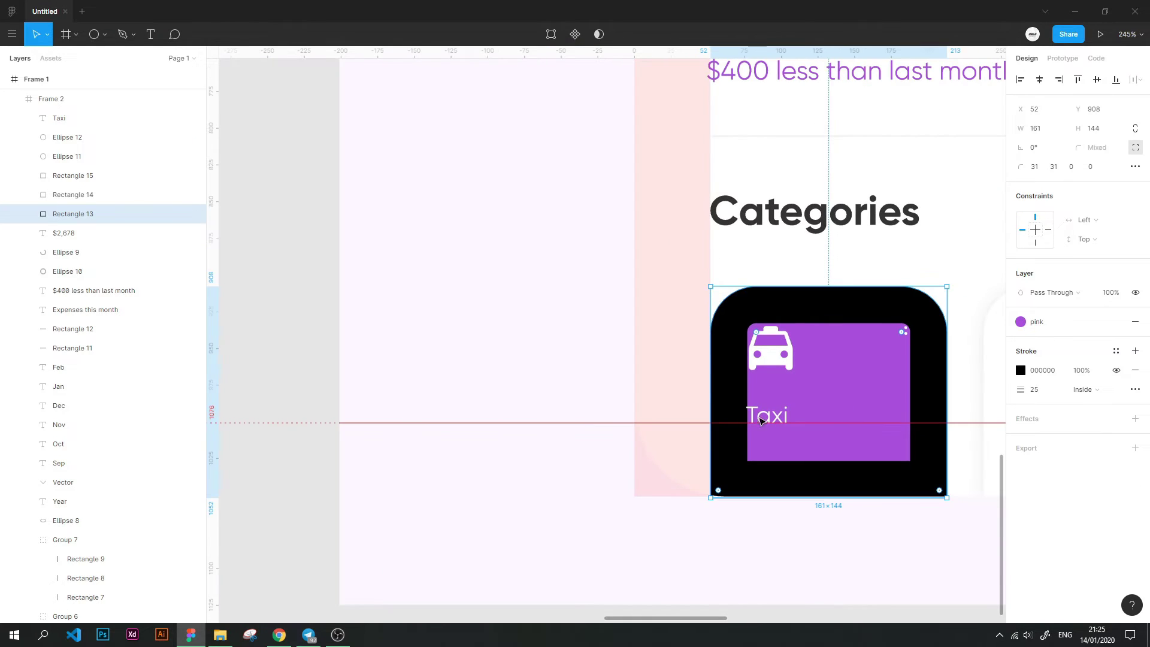
pyautogui.click(760, 421)
pyautogui.doubleClick(762, 355)
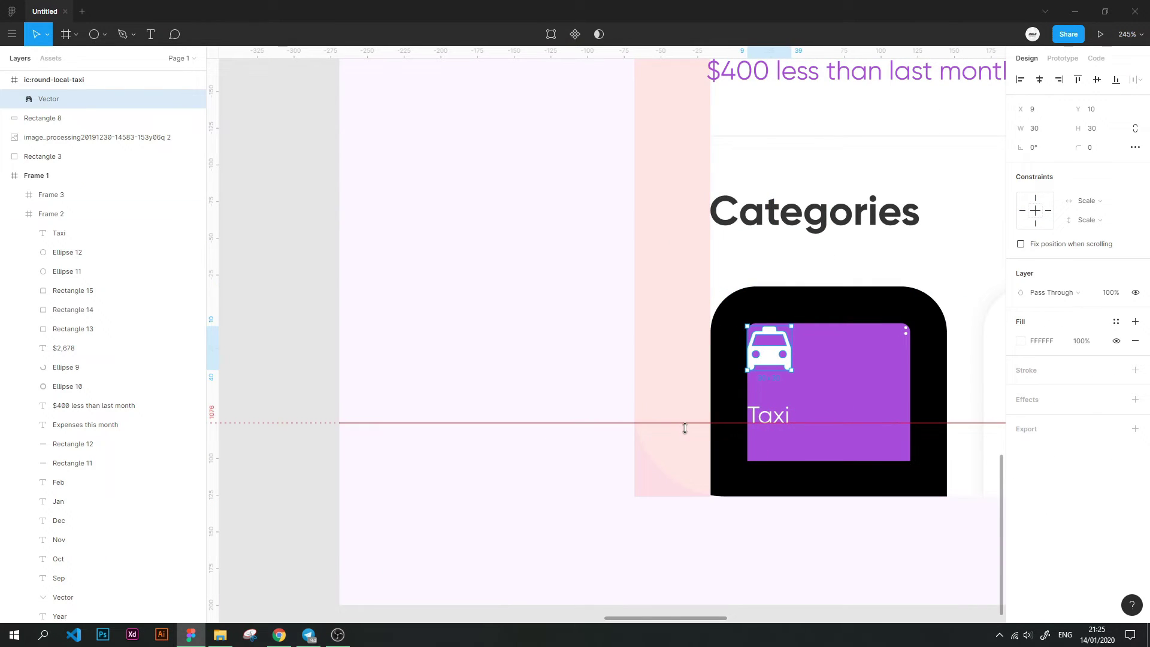
pyautogui.click(570, 521)
# Lower the horizontal guide to the taxi card's bottom edge
pyautogui.keyDown('ctrl'); pyautogui.scroll(-8, 568, 516); pyautogui.keyUp('ctrl')
pyautogui.moveTo(568, 517); pyautogui.dragTo(723, 492)
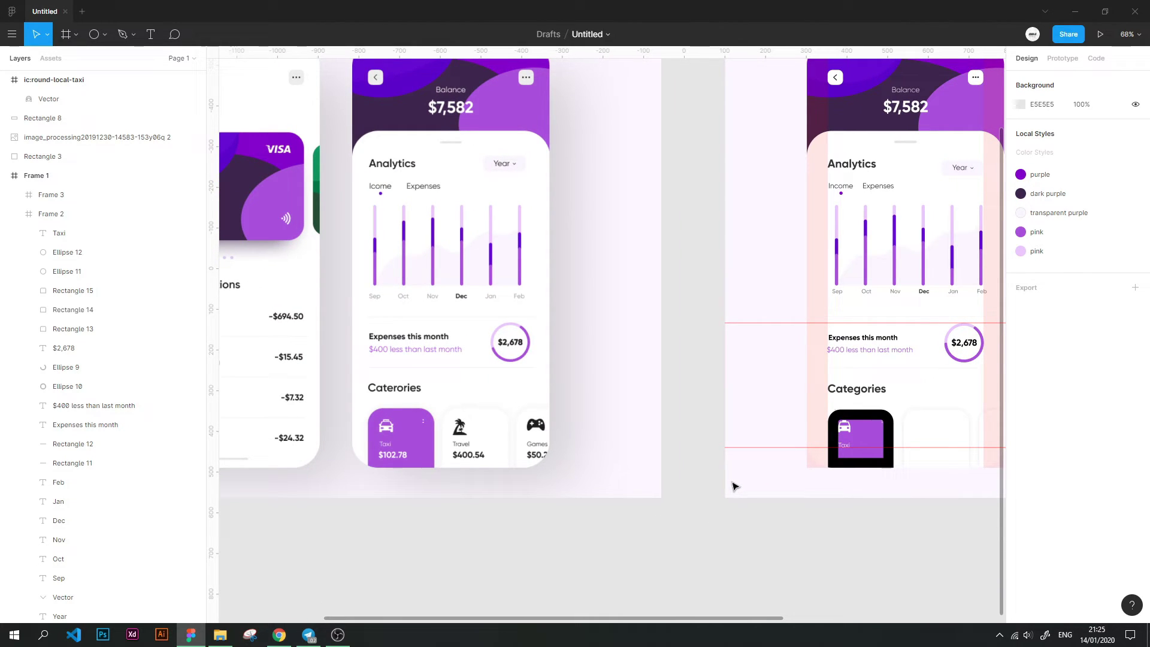
pyautogui.moveTo(763, 445); pyautogui.dragTo(770, 461)
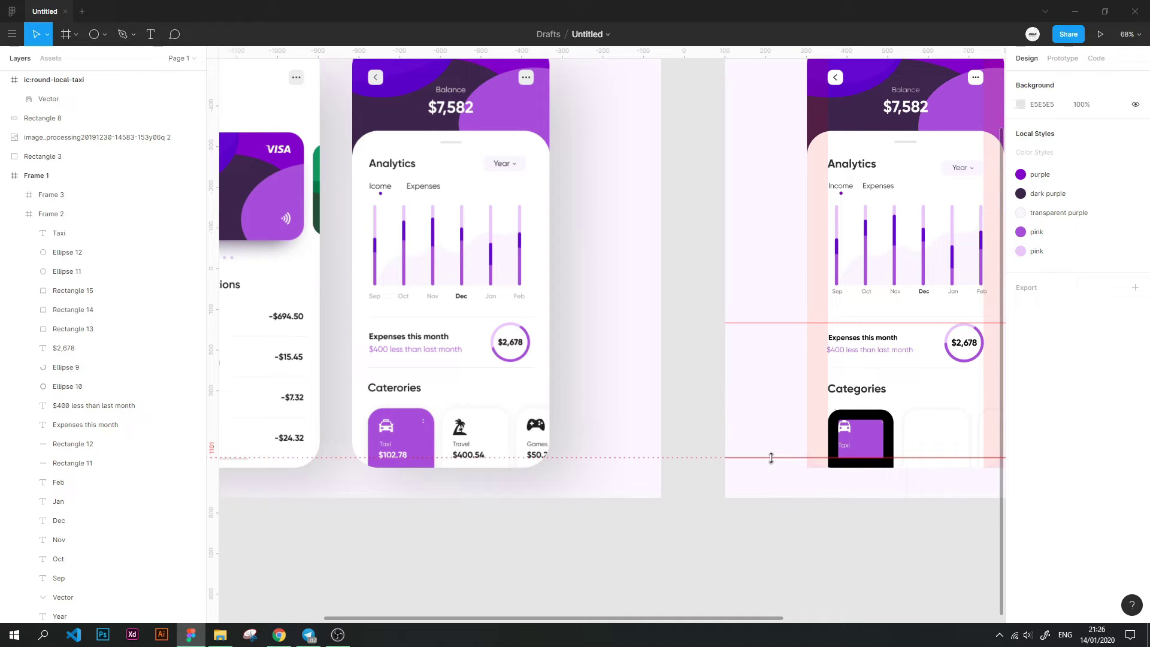
pyautogui.keyDown('ctrl'); pyautogui.scroll(5, 909, 535); pyautogui.keyUp('ctrl')
pyautogui.scroll(1, 560, 290)
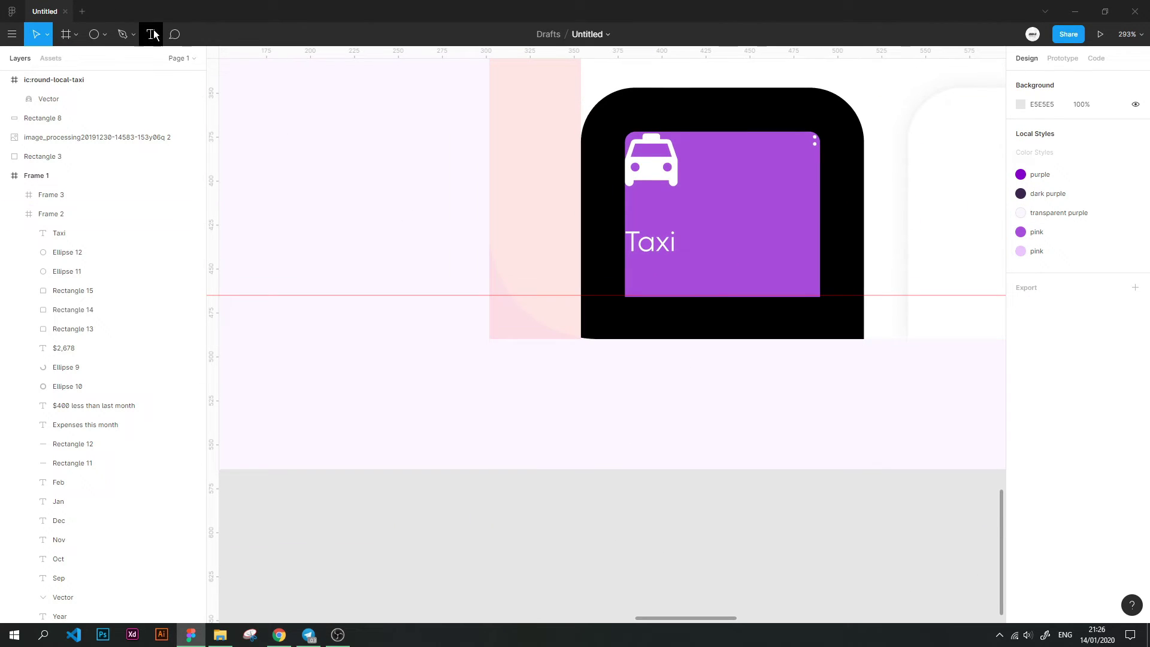
pyautogui.press('t')
pyautogui.keyDown('ctrl'); pyautogui.scroll(-5, 357, 275); pyautogui.keyUp('ctrl')
pyautogui.moveTo(465, 329); pyautogui.dragTo(686, 374)
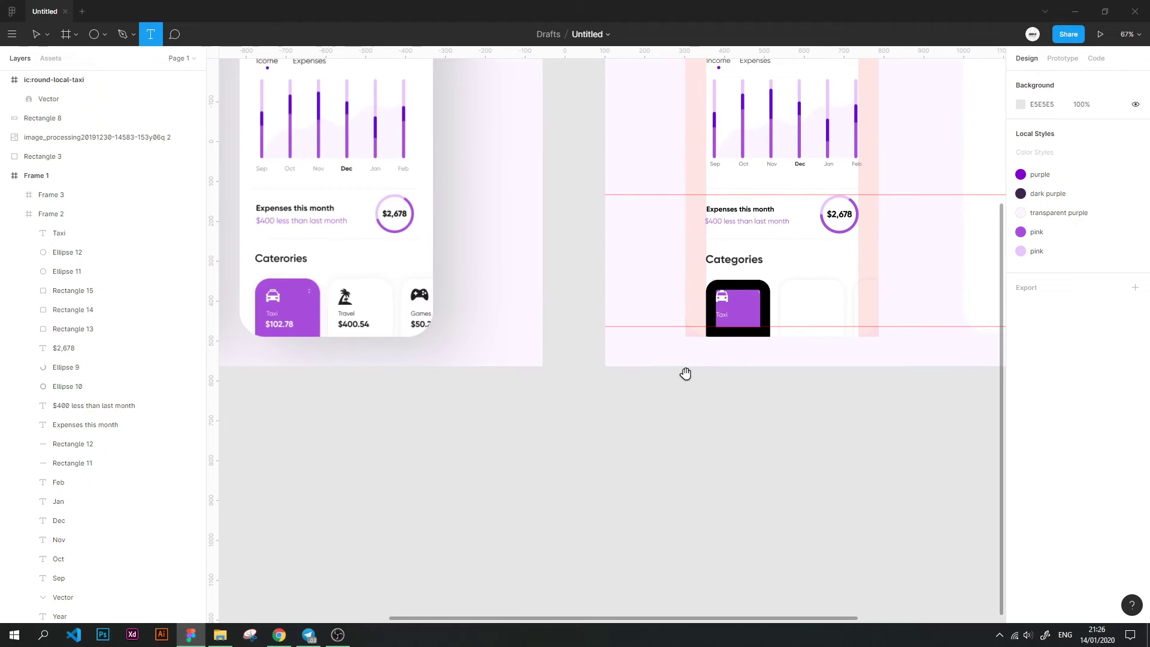
# Add the amount $102.78 below the Taxi label at size 18
pyautogui.click(716, 325)
pyautogui.write('$102.78')
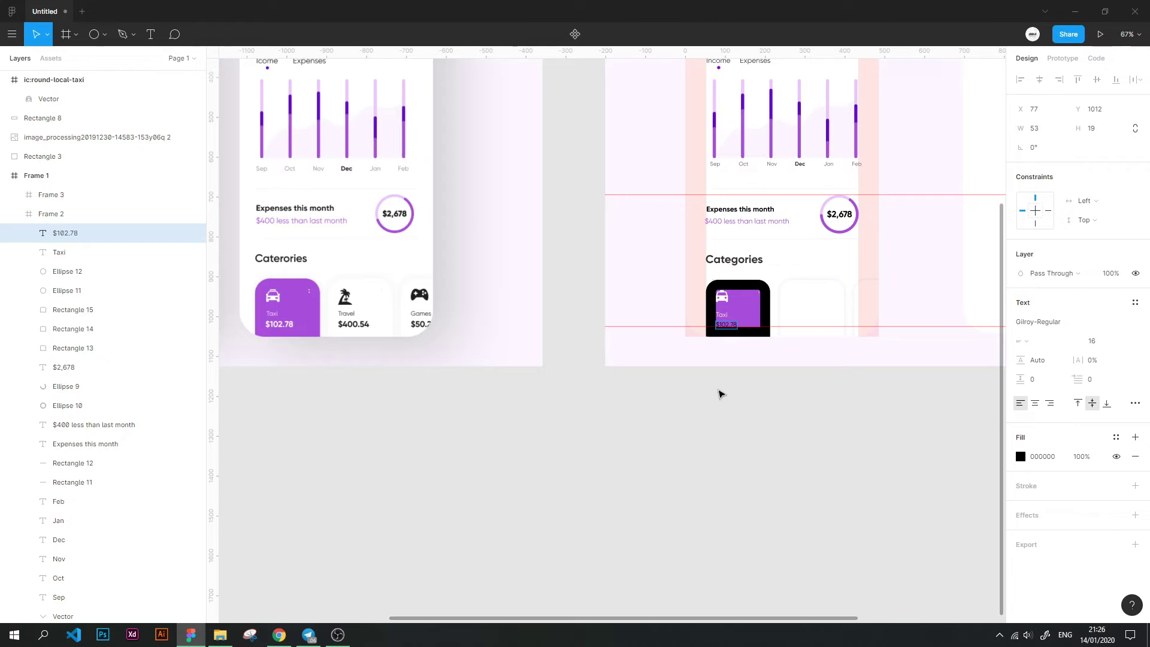
pyautogui.keyDown('ctrl'); pyautogui.scroll(7, 720, 394); pyautogui.keyUp('ctrl')
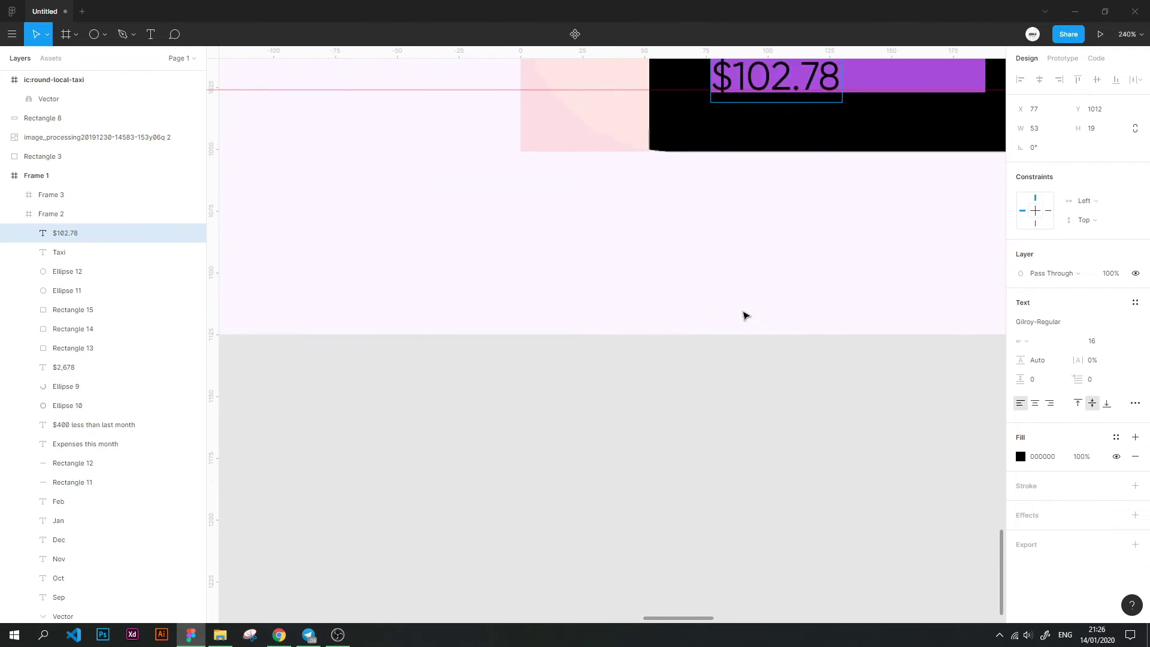
pyautogui.scroll(3, 703, 437)
pyautogui.doubleClick(740, 276)
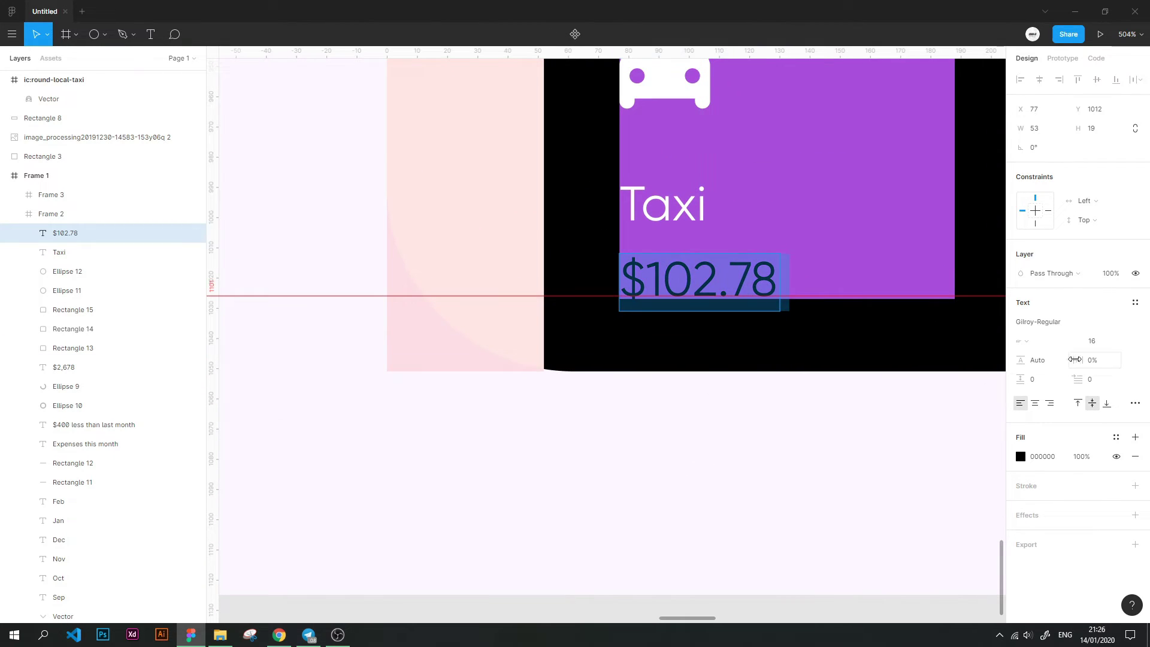
pyautogui.click(1122, 342)
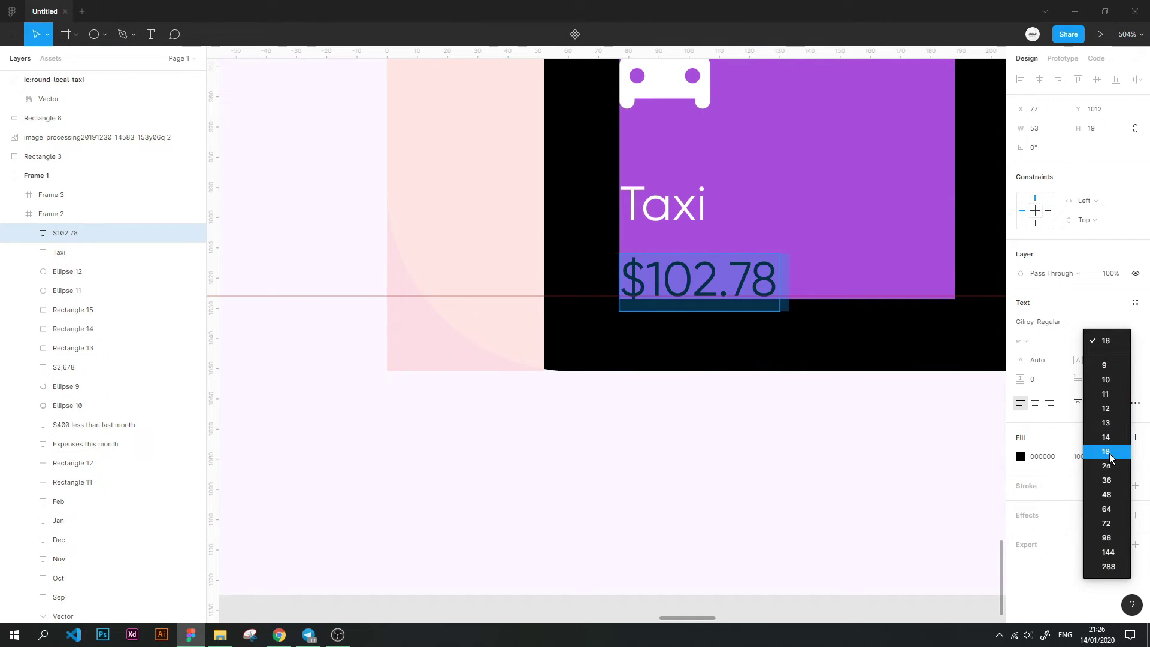
pyautogui.click(1107, 439)
# Make the $102.78 amount Gilroy-Bold with a white fill
pyautogui.click(1072, 321)
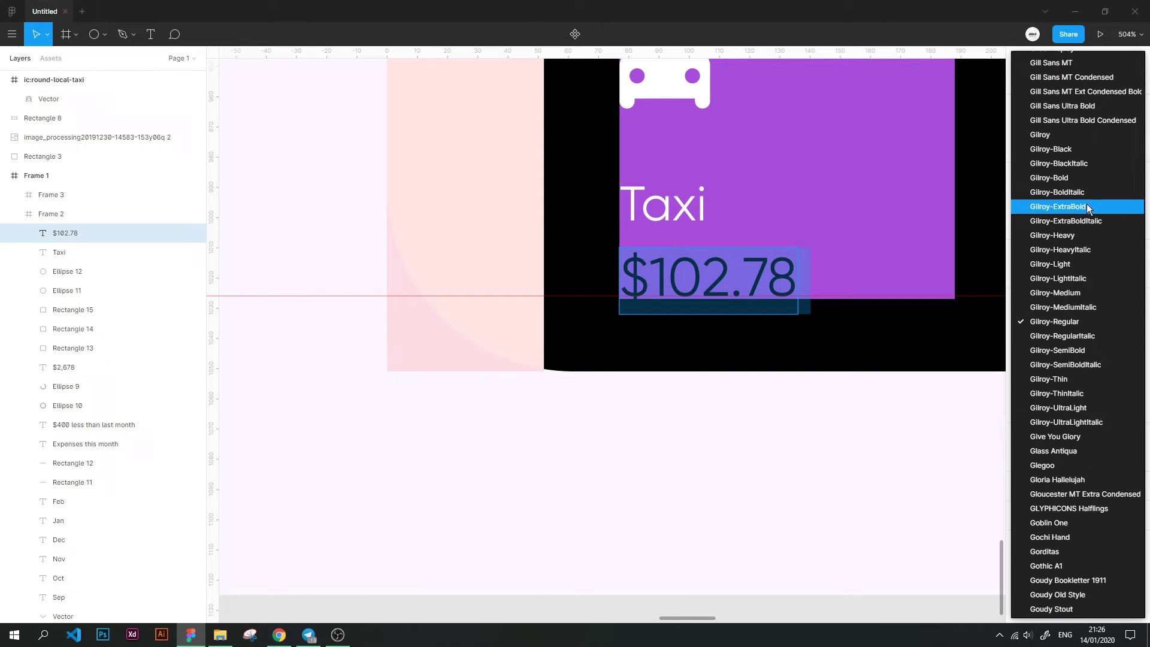
pyautogui.click(1091, 163)
pyautogui.click(1021, 457)
pyautogui.click(863, 323)
pyautogui.scroll(-5, 716, 469)
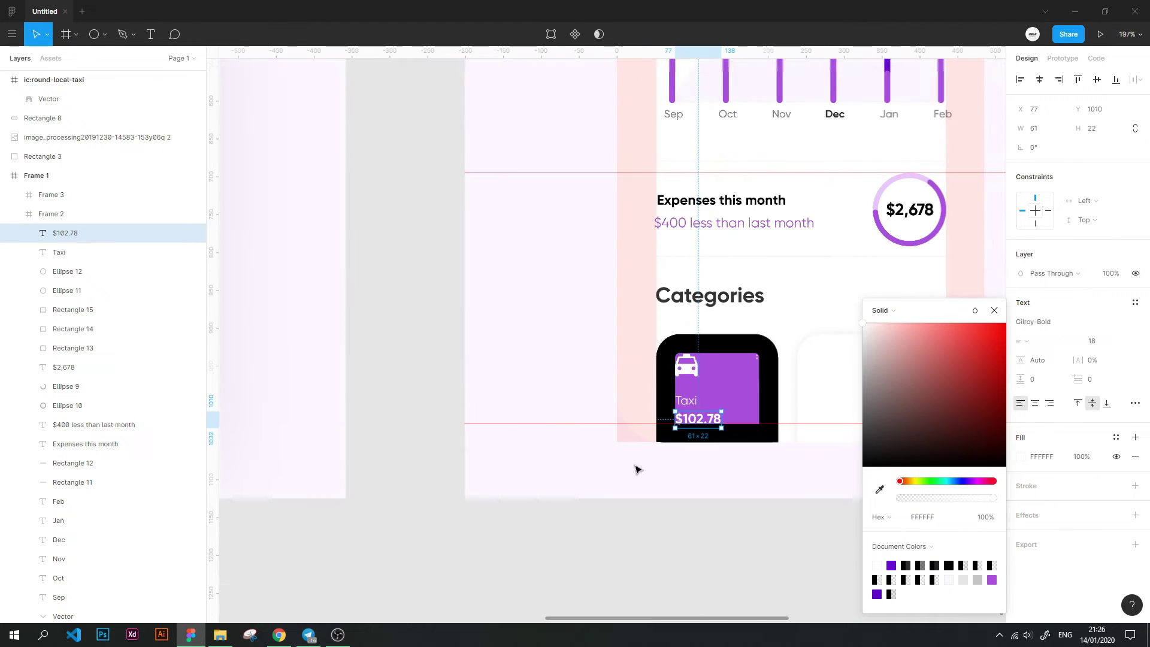
pyautogui.hscroll(-3, 637, 467)
pyautogui.hscroll(-3, 711, 487)
pyautogui.hscroll(3, 712, 470)
pyautogui.scroll(-3, 703, 474)
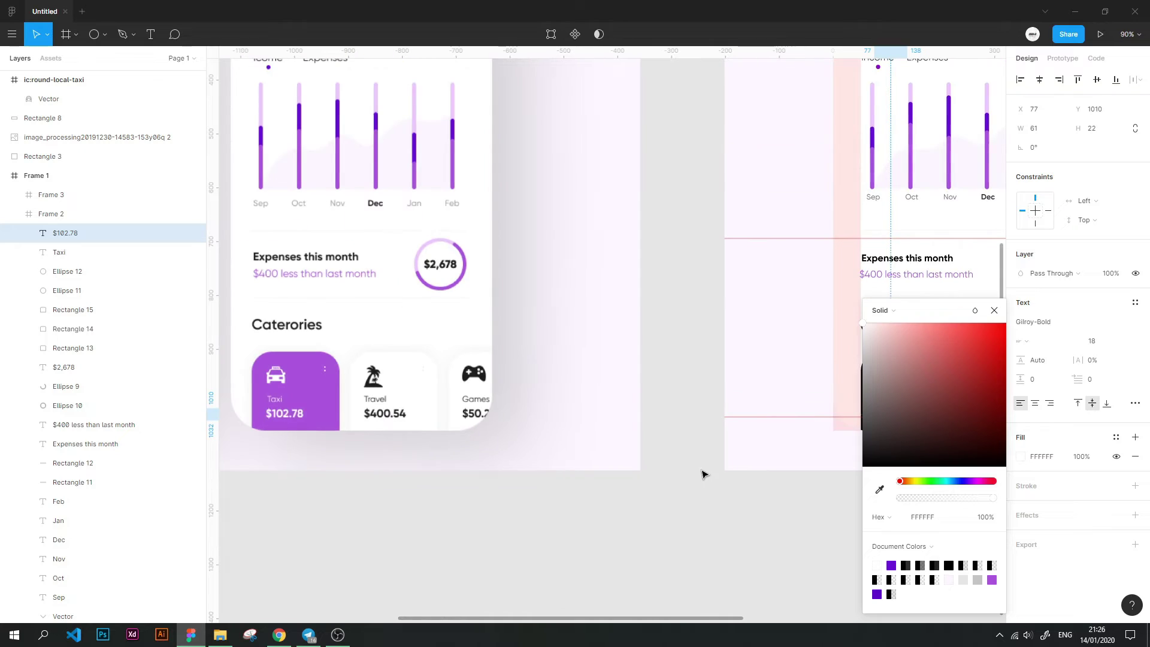
pyautogui.press('Escape')
pyautogui.click(856, 506)
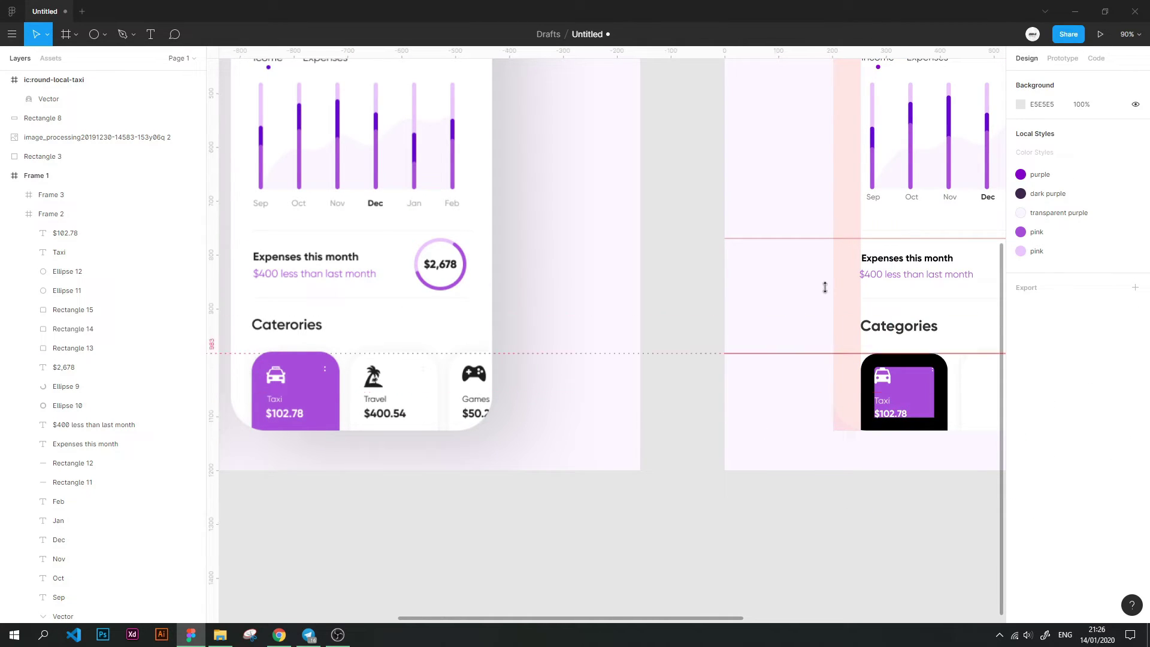
# Remove the Taxi card's black border, then reselect the Taxi card
pyautogui.hscroll(3, 774, 421)
pyautogui.click(694, 436)
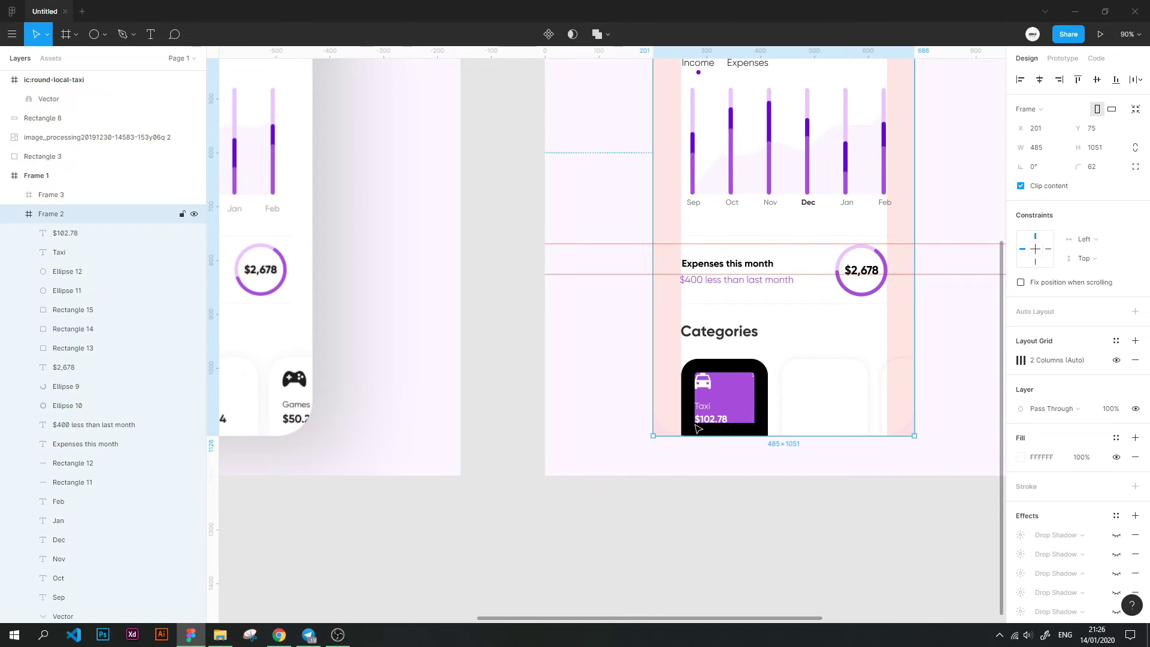
pyautogui.click(693, 436)
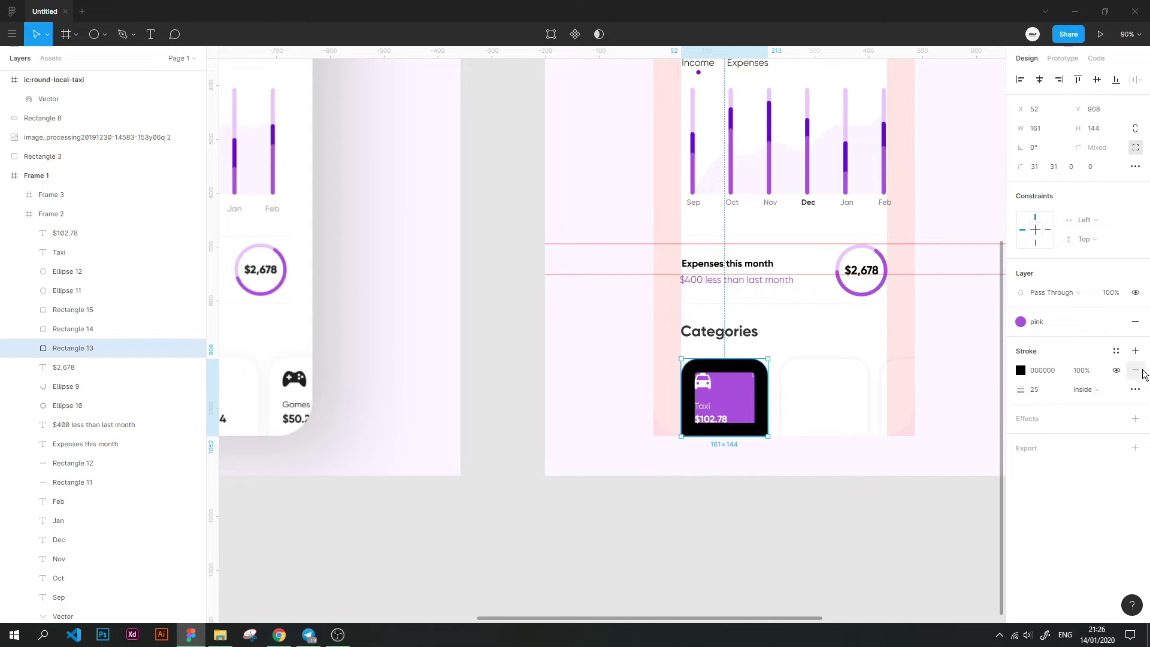
pyautogui.click(1137, 371)
pyautogui.click(851, 506)
pyautogui.doubleClick(815, 410)
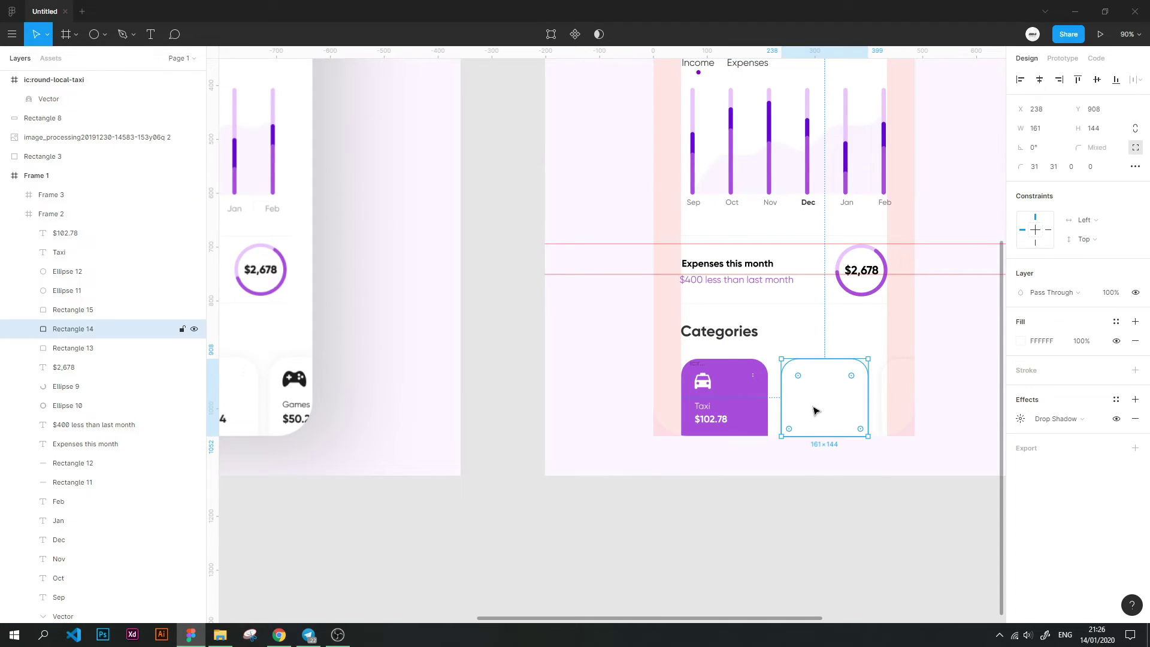
pyautogui.click(770, 468)
pyautogui.click(719, 428)
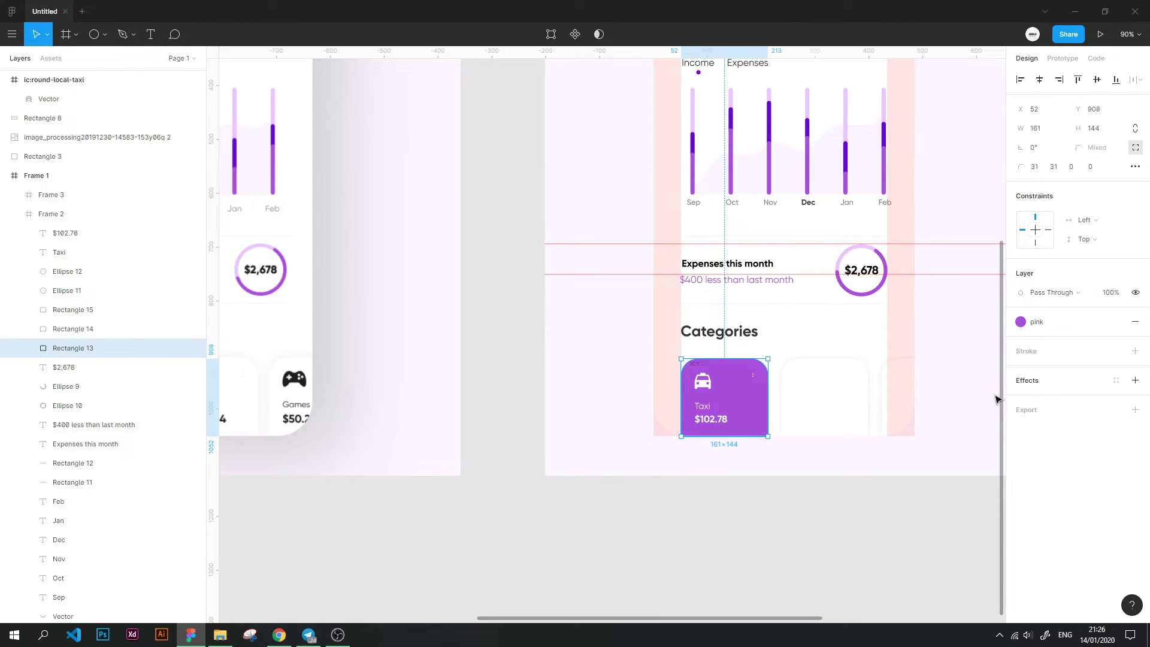
pyautogui.click(876, 442)
pyautogui.doubleClick(824, 407)
pyautogui.click(874, 455)
pyautogui.doubleClick(757, 413)
# Restore a single black border on the Taxi card, abandoning a new colour style
pyautogui.click(1135, 351)
pyautogui.click(1116, 351)
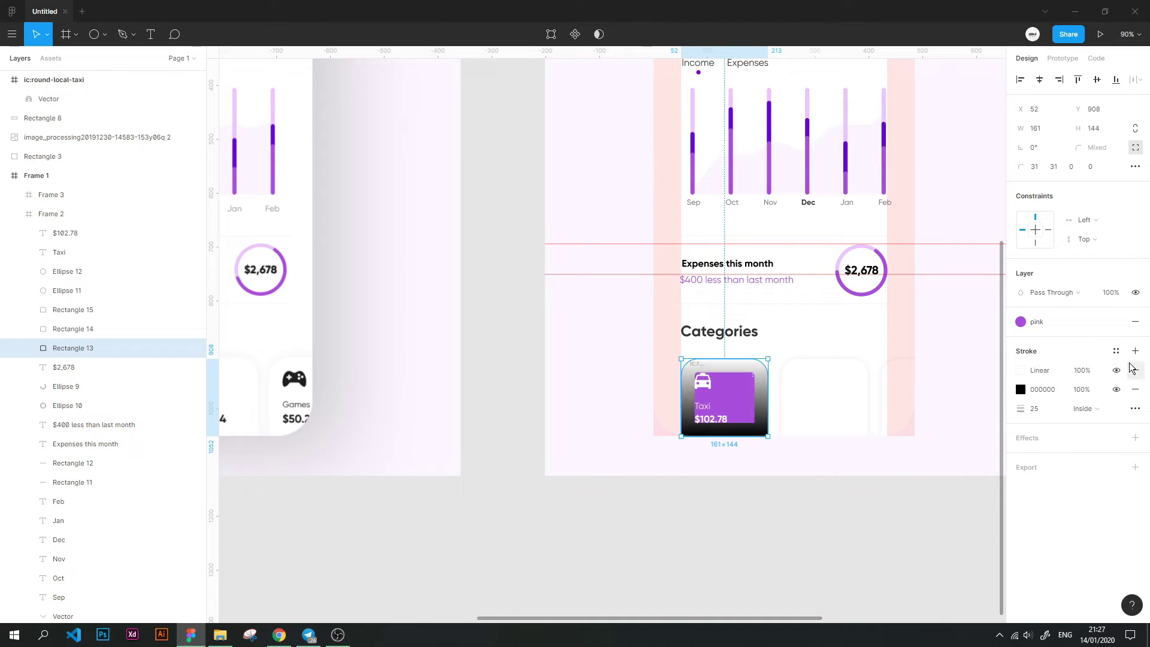
pyautogui.click(1135, 371)
pyautogui.click(1116, 351)
pyautogui.click(1129, 375)
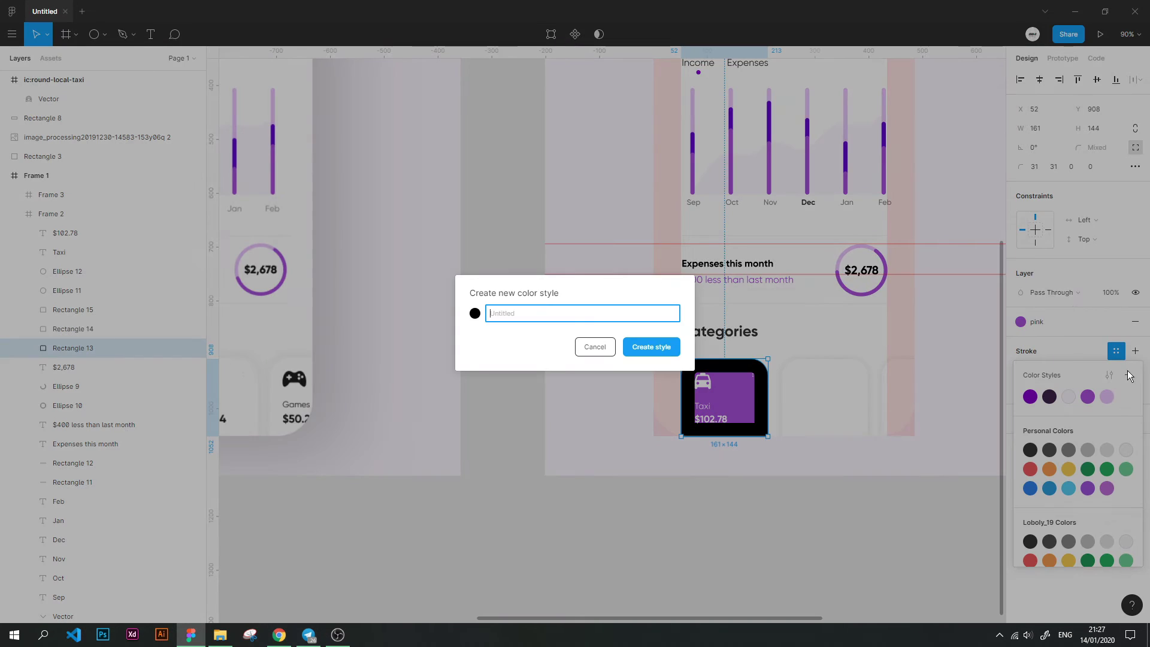
pyautogui.click(580, 347)
pyautogui.click(888, 529)
pyautogui.doubleClick(738, 396)
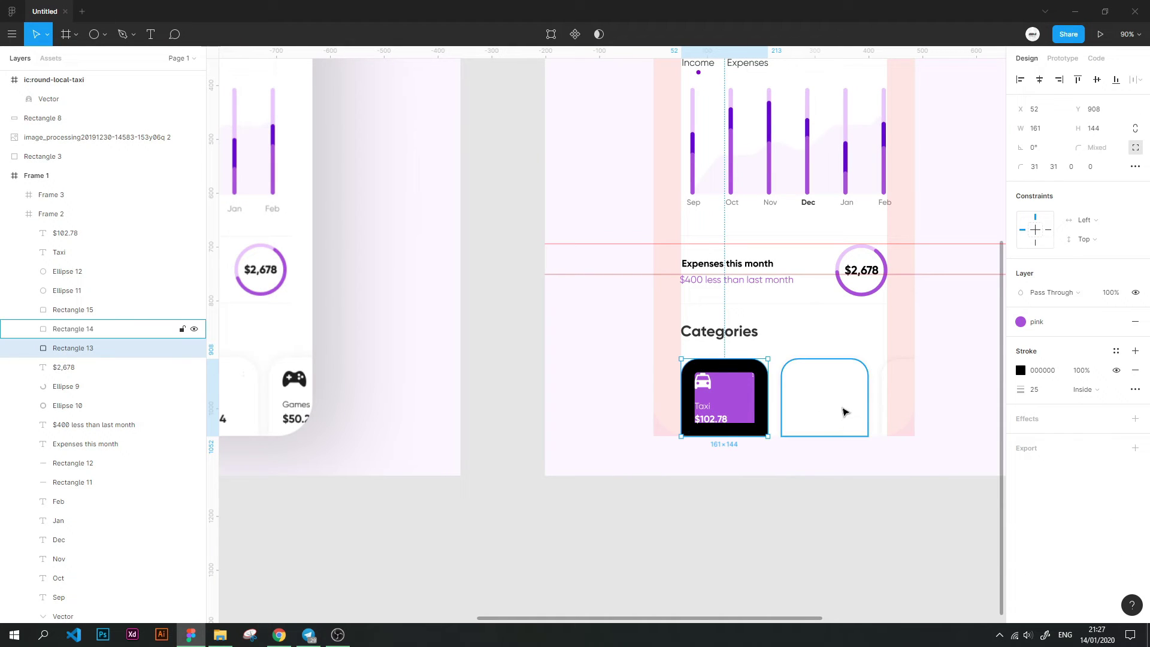
# Give both white category cards a 25 px black inside stroke
pyautogui.click(845, 412)
pyautogui.keyDown('shift'); pyautogui.click(890, 405); pyautogui.keyUp('shift')
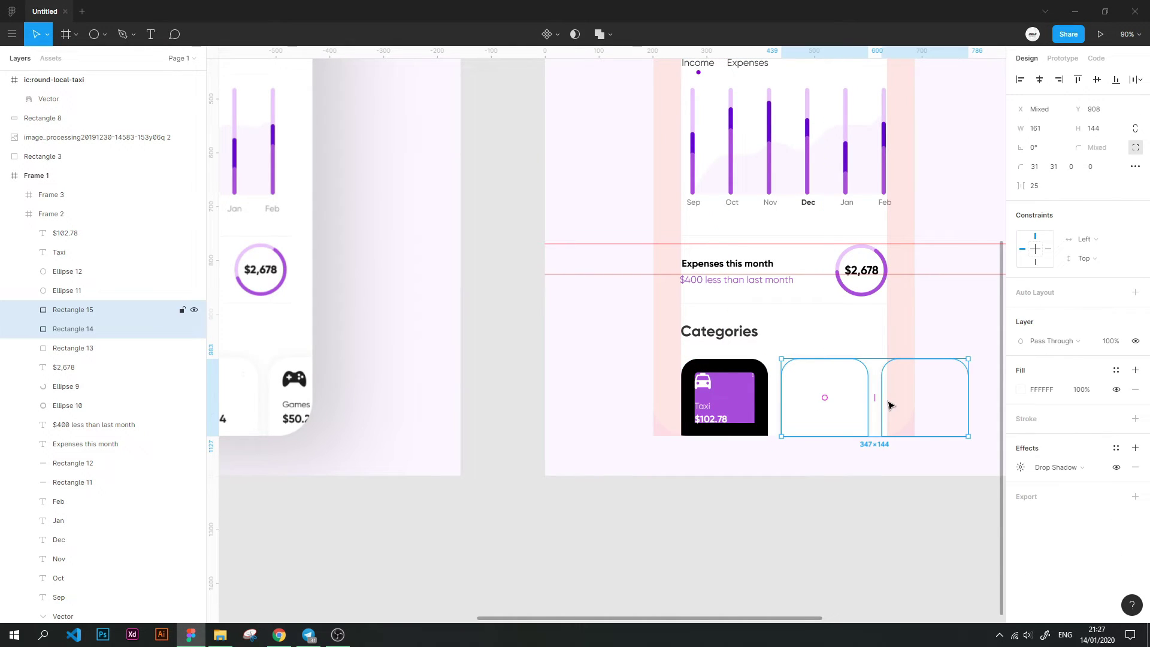
pyautogui.click(1135, 420)
pyautogui.write('25')
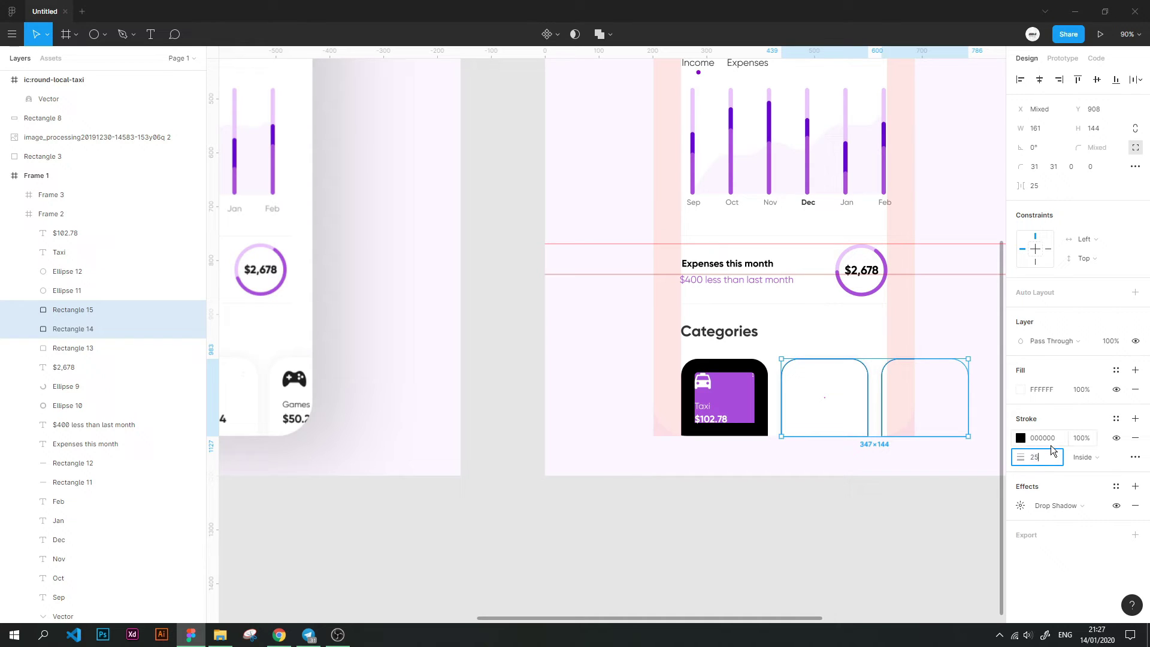
pyautogui.press('Return')
pyautogui.click(769, 510)
pyautogui.scroll(-5, 743, 500)
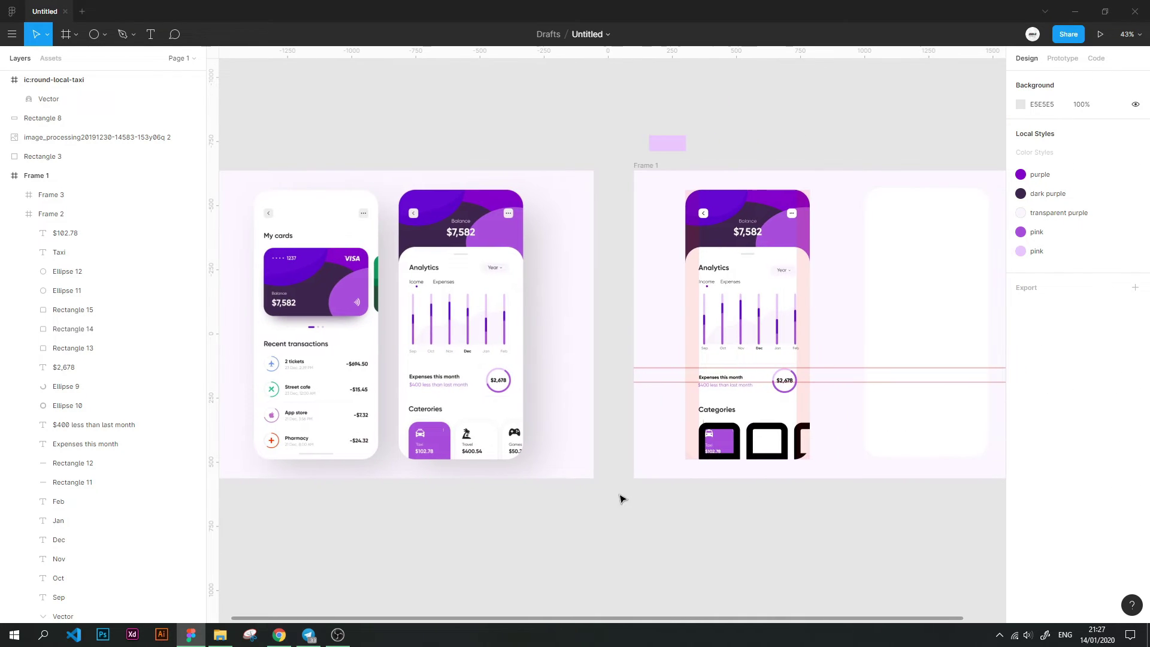
# With the second card selected, search Iconify for 'island' and browse the result pages
pyautogui.click(766, 441)
pyautogui.hotkey('ctrl', 'alt', 'p')
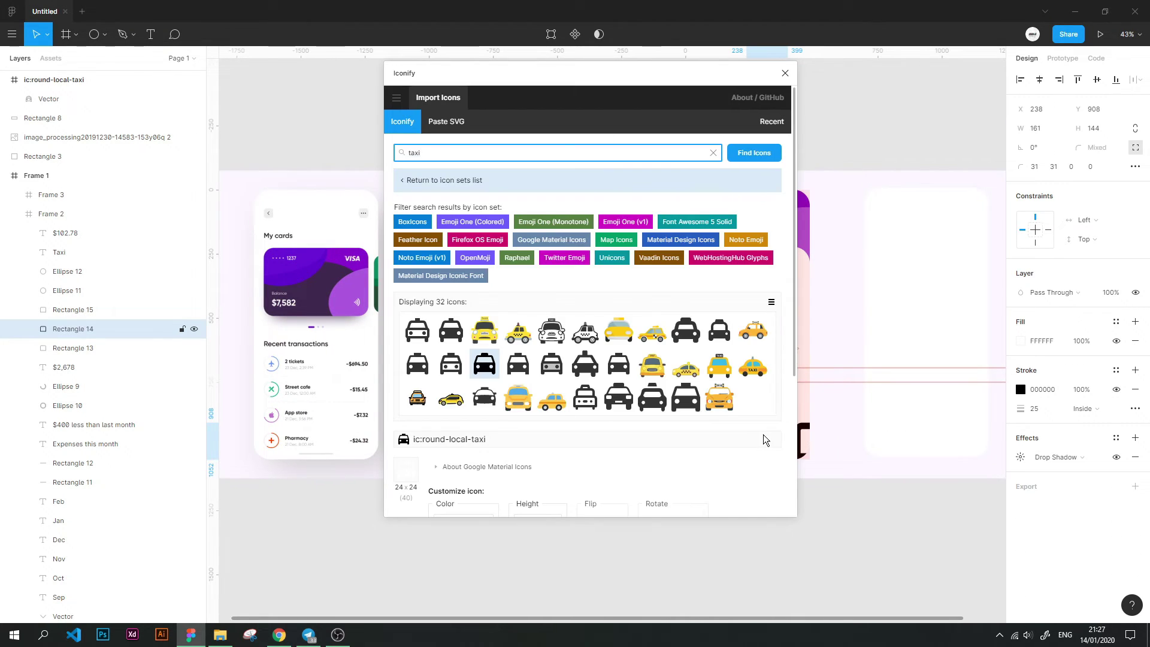
pyautogui.write('island')
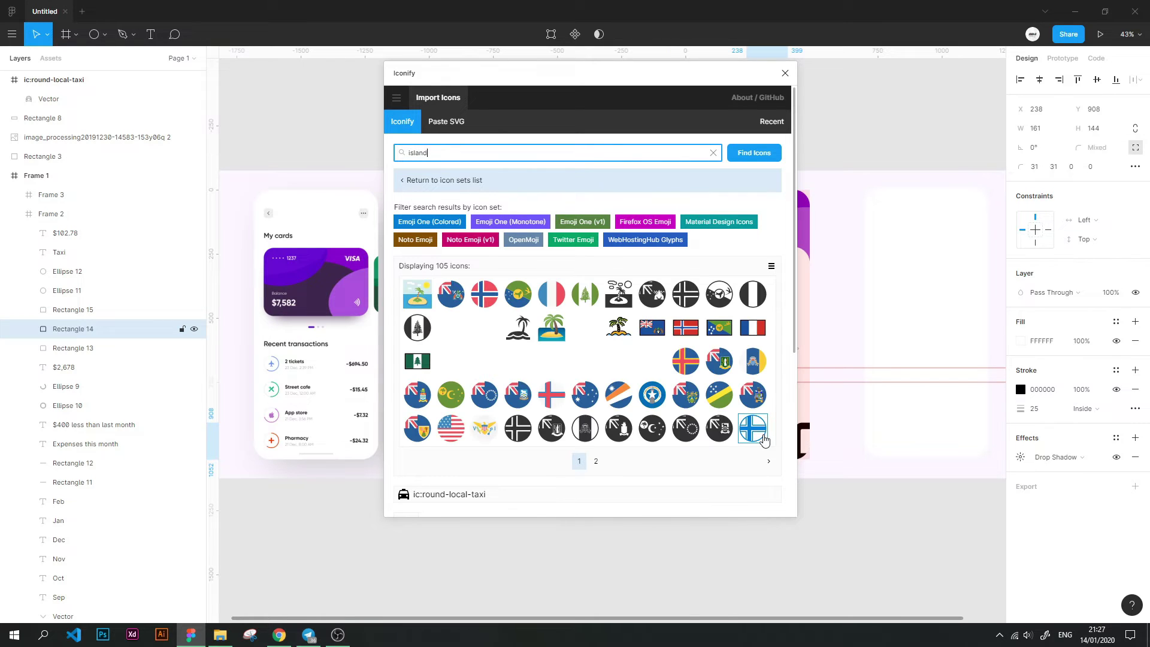
pyautogui.moveTo(671, 80); pyautogui.dragTo(964, 134)
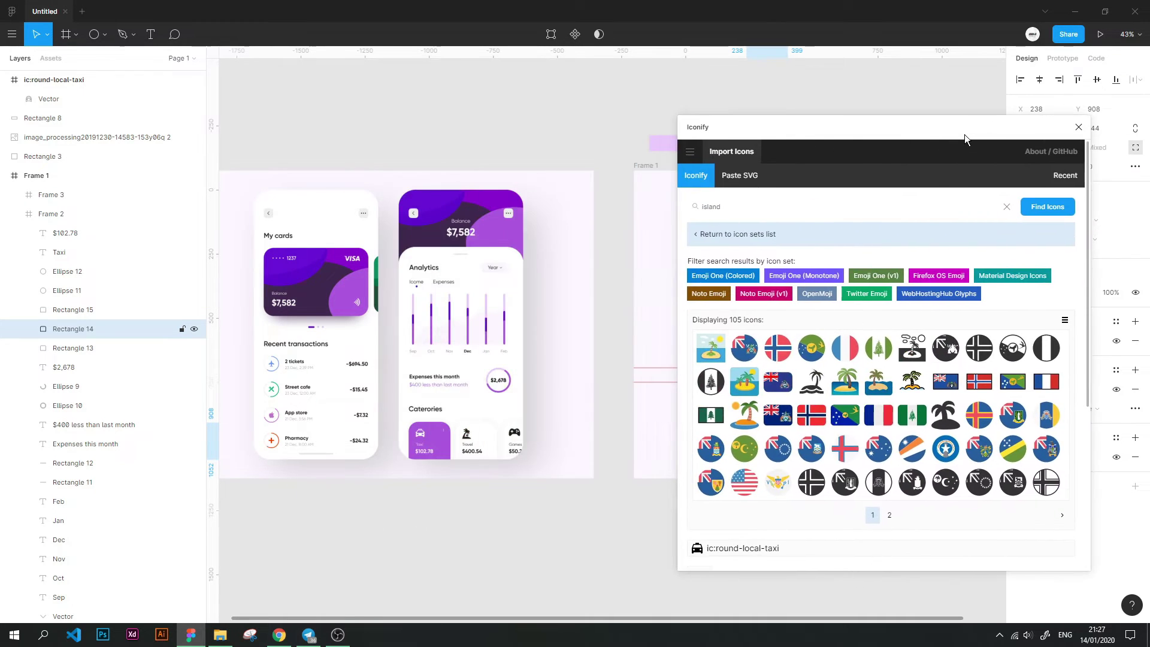
pyautogui.click(887, 519)
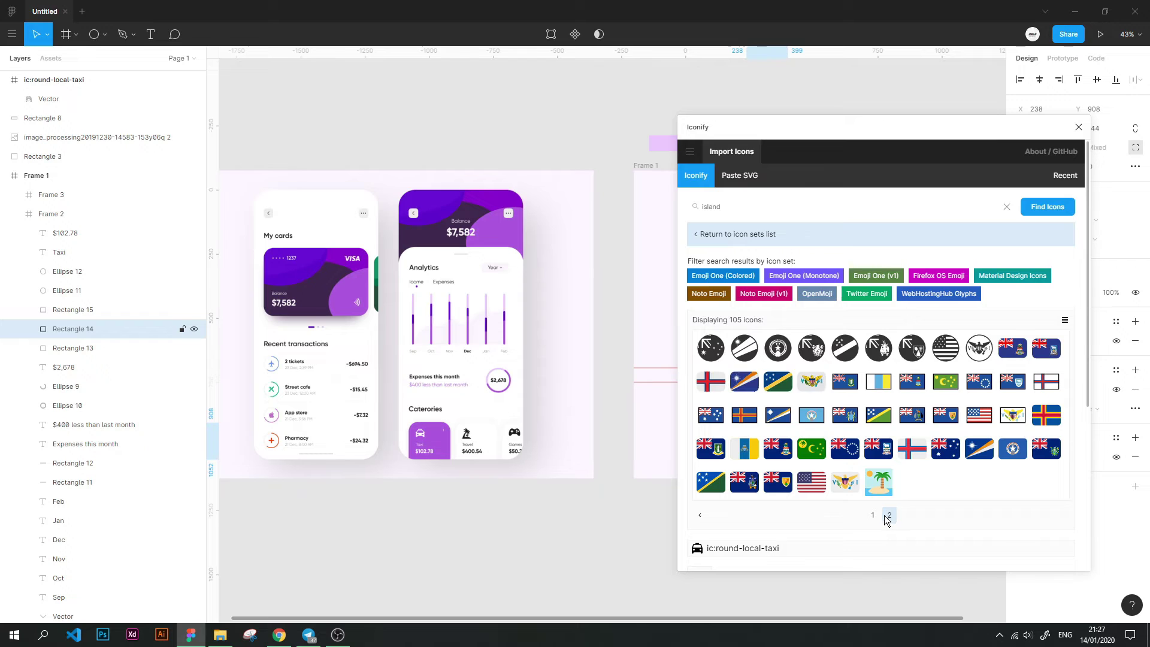
pyautogui.click(872, 515)
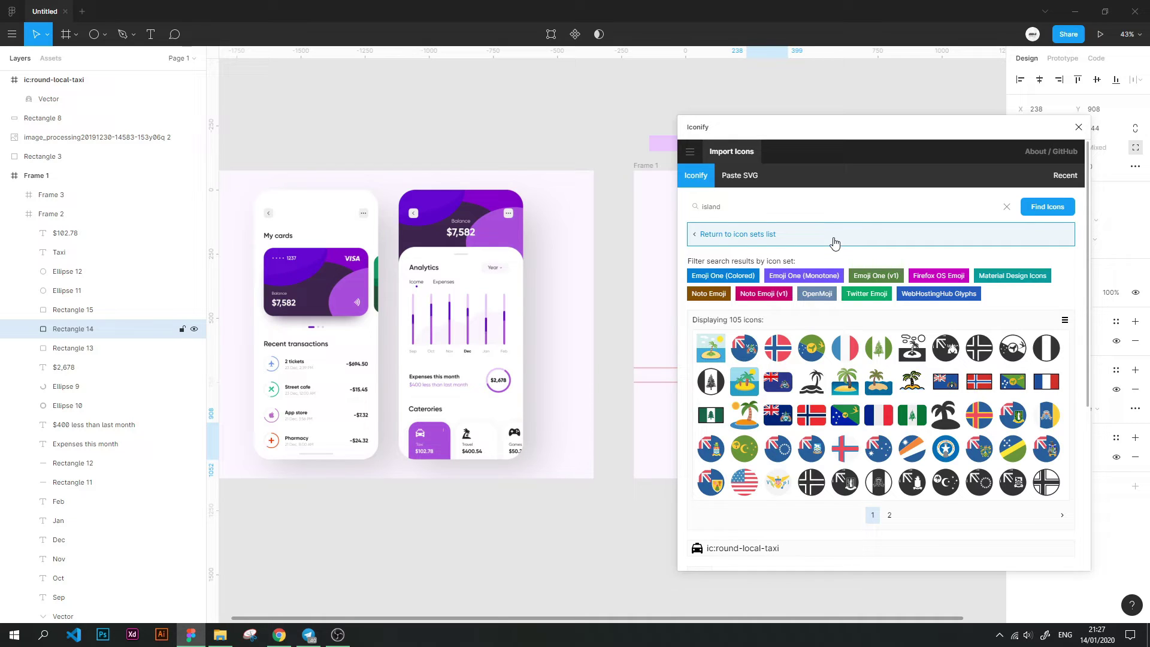
# Re-run the island search and import the black whh:island palm-tree icon
pyautogui.write('travel')
pyautogui.press('Return')
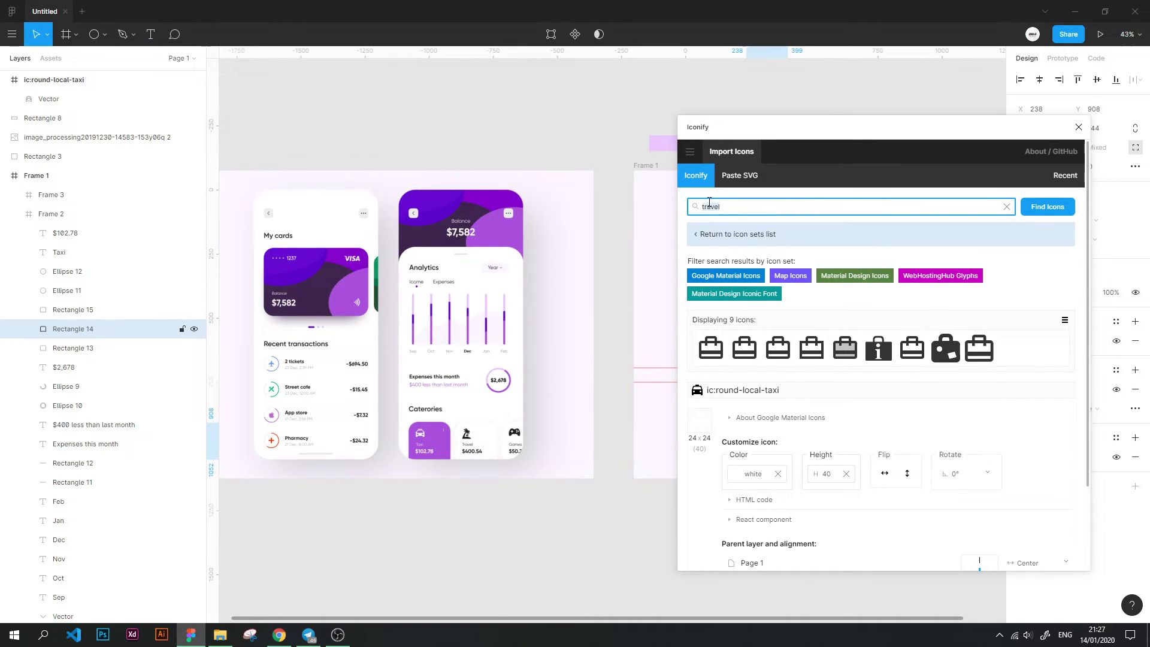
pyautogui.write('island')
pyautogui.press('Return')
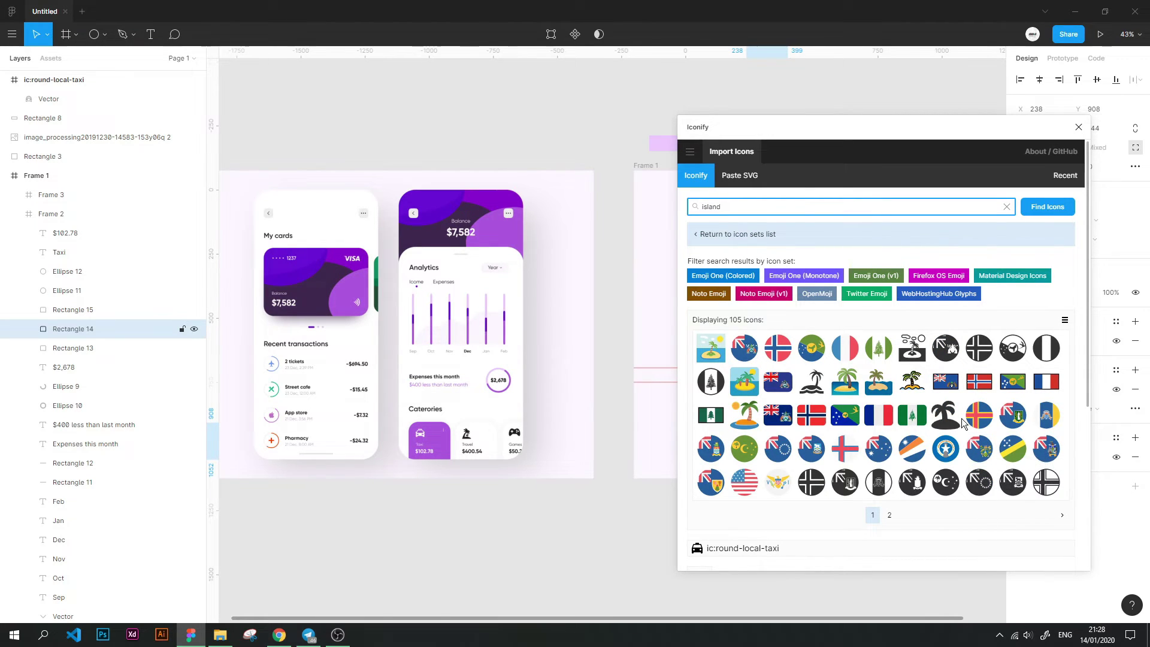
pyautogui.click(947, 414)
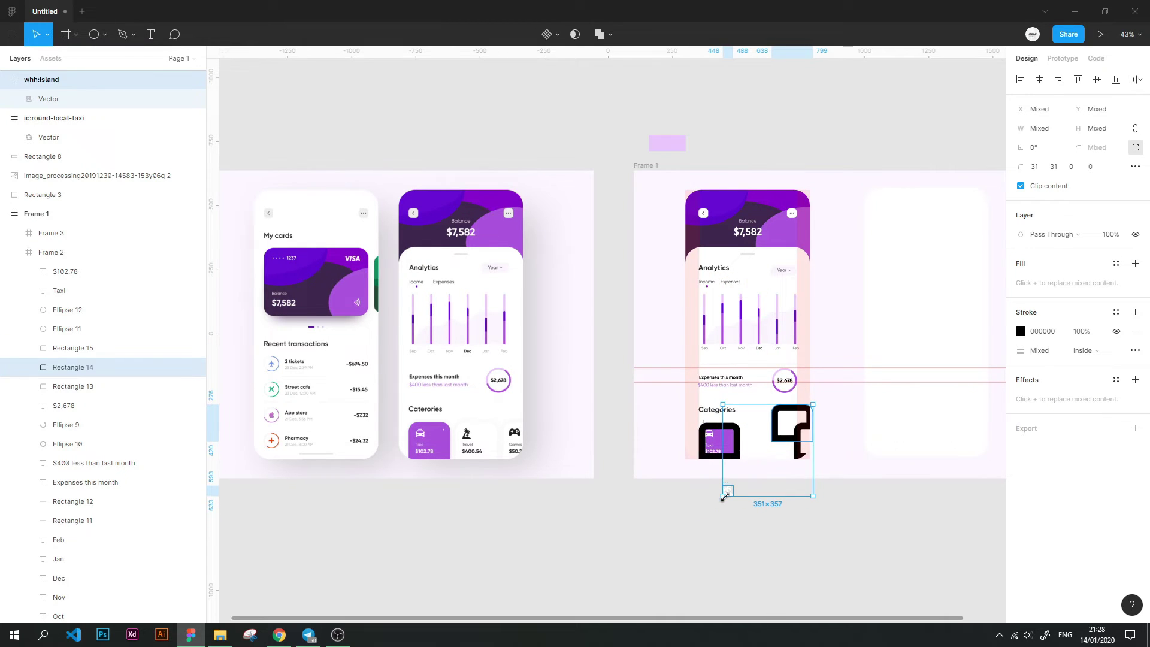
# Move the palm-tree icon into the second card, keep it black, and resize it to 30×30
pyautogui.scroll(5, 712, 507)
pyautogui.moveTo(706, 506)
pyautogui.mouseDown()
pyautogui.moveTo(870, 292)
pyautogui.moveTo(862, 300)
pyautogui.mouseUp()
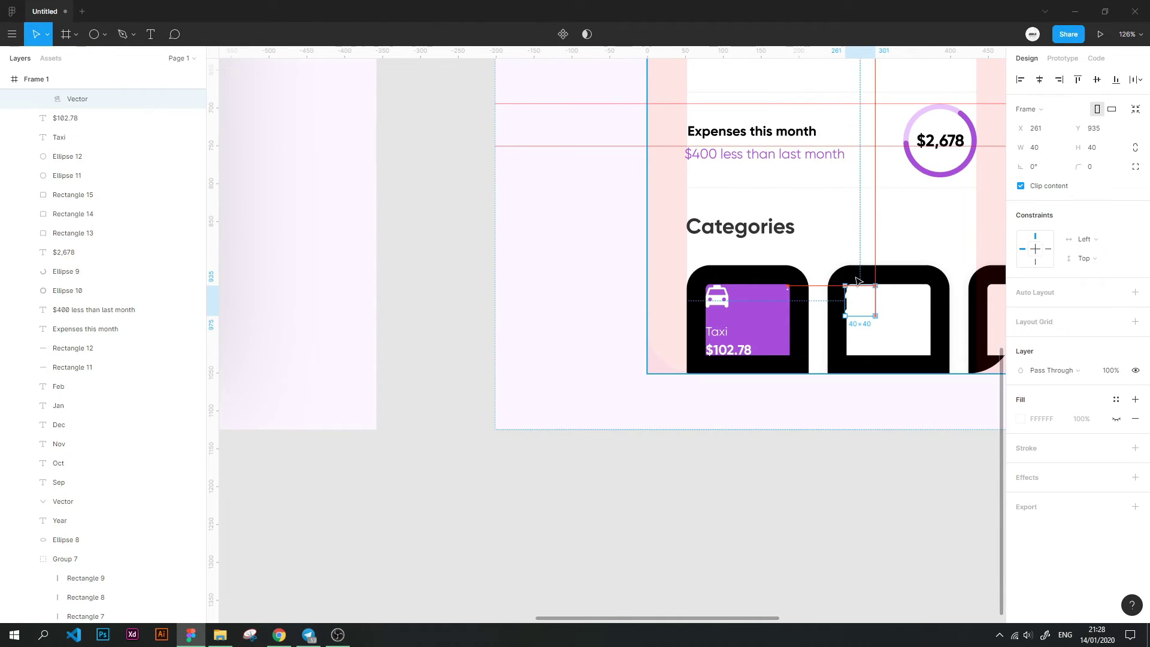
pyautogui.scroll(-2, 446, 393)
pyautogui.scroll(3, 752, 358)
pyautogui.scroll(2, 582, 361)
pyautogui.doubleClick(579, 329)
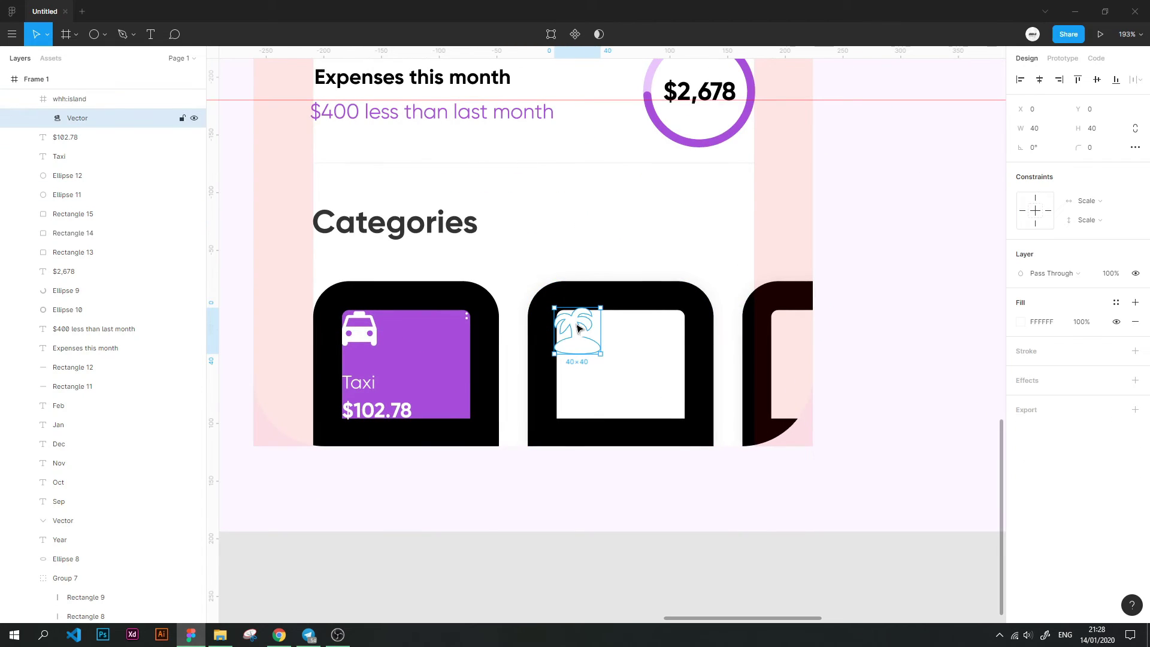
pyautogui.click(1021, 322)
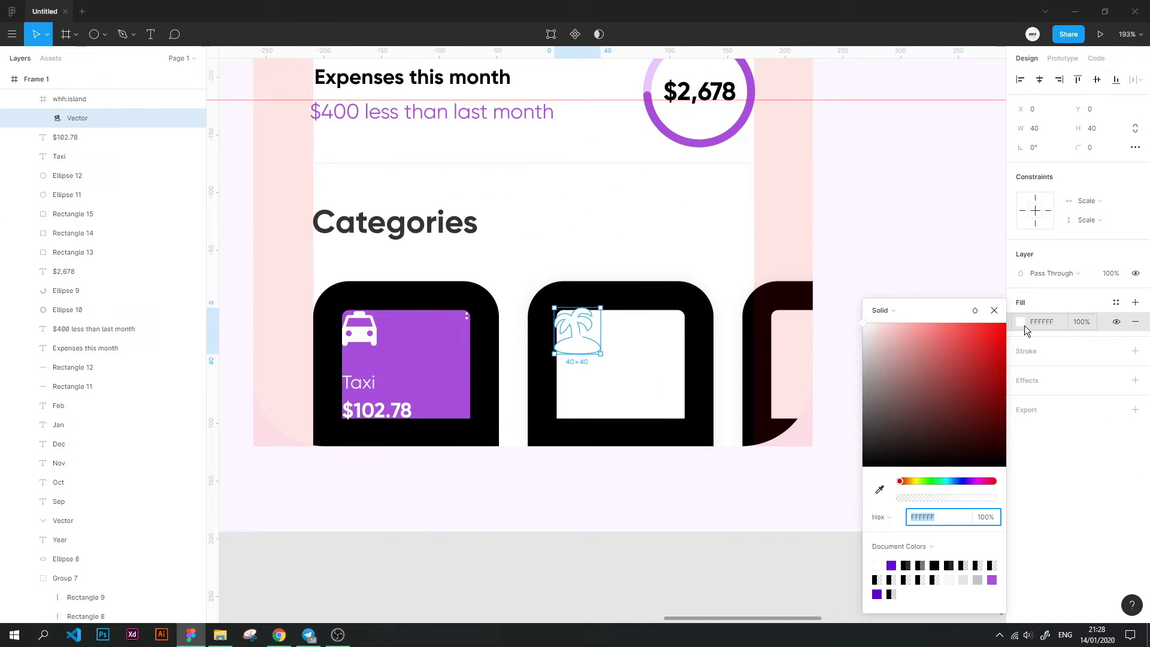
pyautogui.click(946, 411)
pyautogui.press('Escape')
pyautogui.click(578, 333)
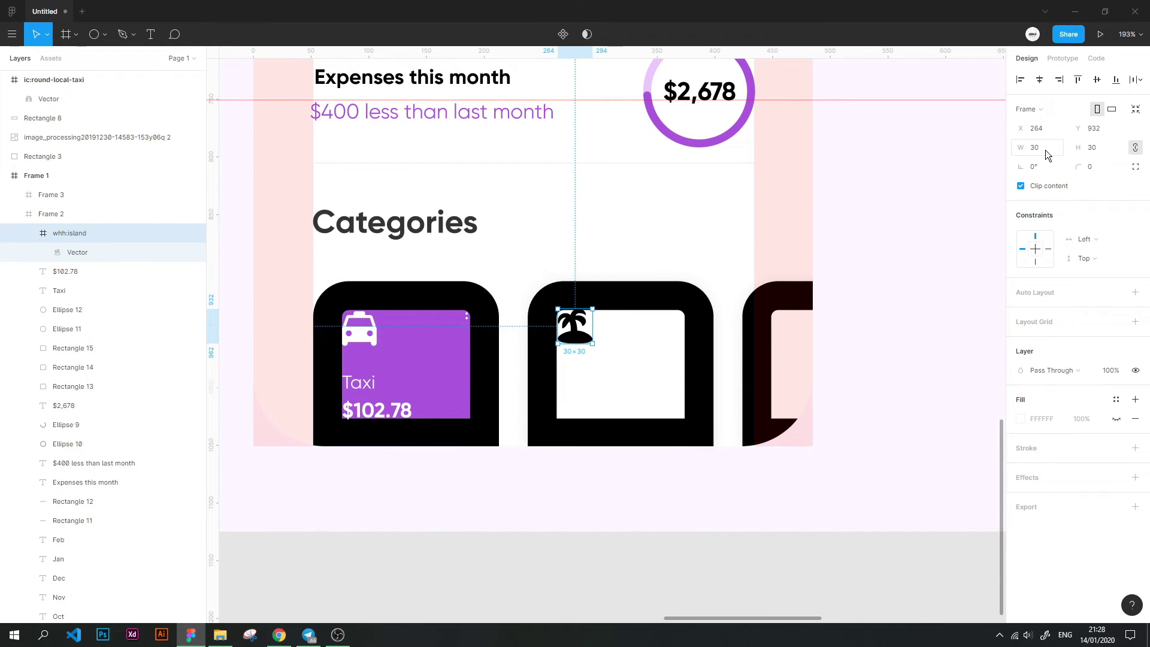
pyautogui.click(545, 555)
# Flip the palm-tree icon horizontally
pyautogui.scroll(5, 575, 329)
pyautogui.scroll(4, 642, 343)
pyautogui.click(620, 301)
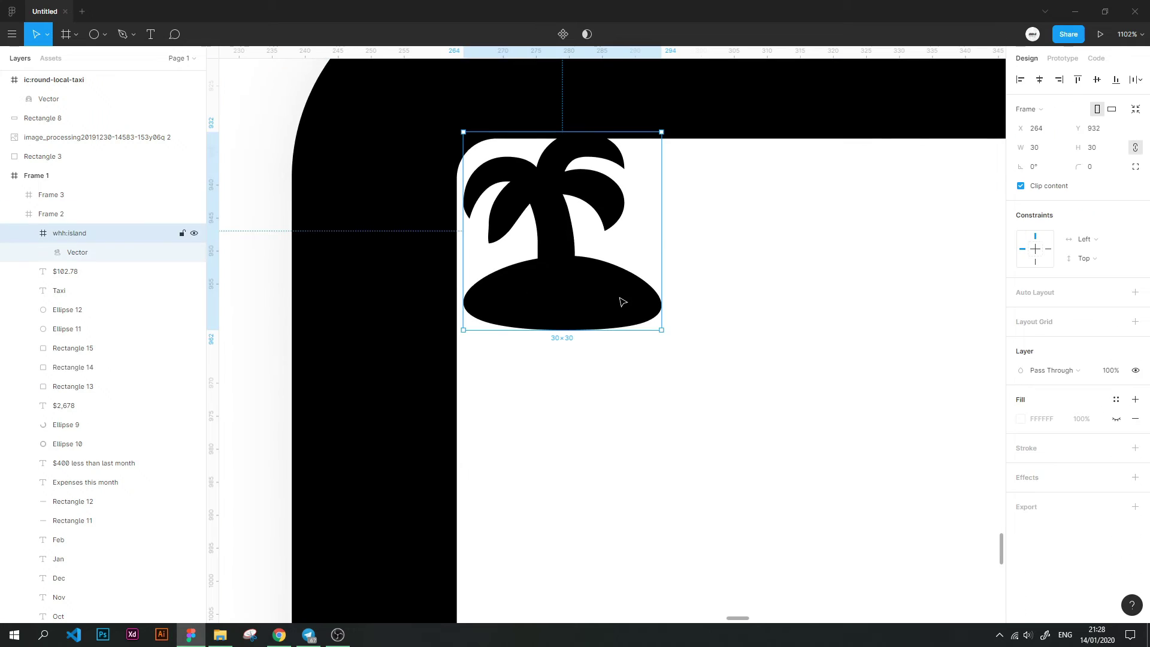
pyautogui.rightClick(611, 258)
pyautogui.click(632, 568)
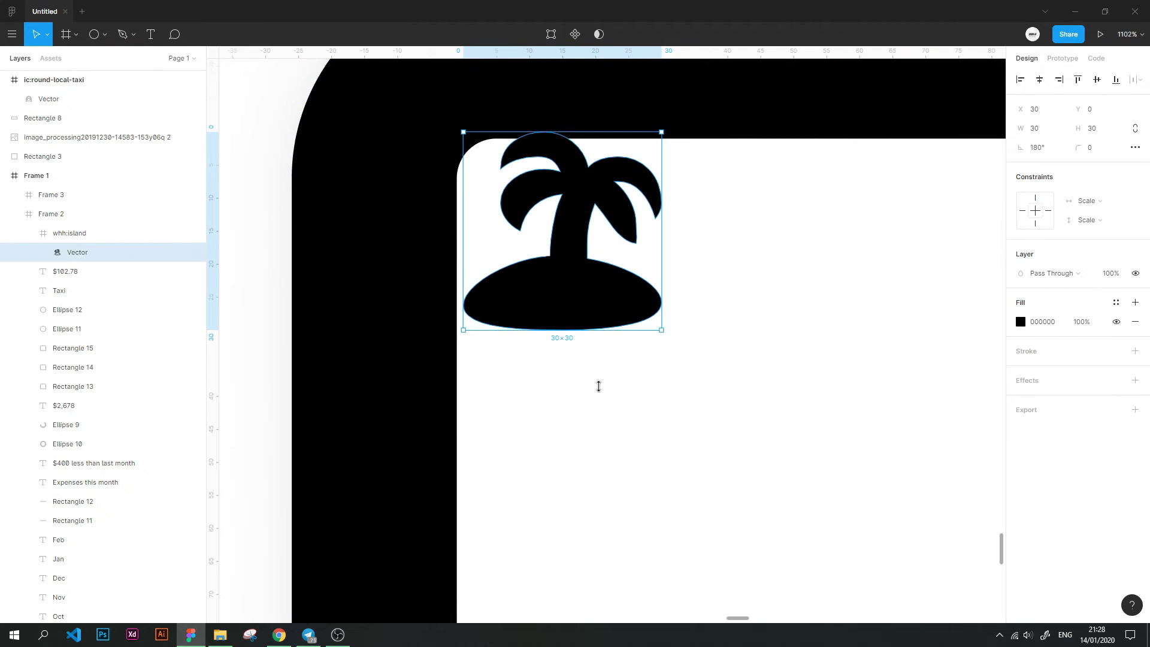
# Subtract a rectangle from the icon's base so the palm tree sits flat
pyautogui.press('r')
pyautogui.moveTo(675, 356); pyautogui.dragTo(450, 297)
pyautogui.click(548, 283)
pyautogui.keyDown('shift'); pyautogui.click(522, 345); pyautogui.keyUp('shift')
pyautogui.click(611, 34)
pyautogui.click(581, 85)
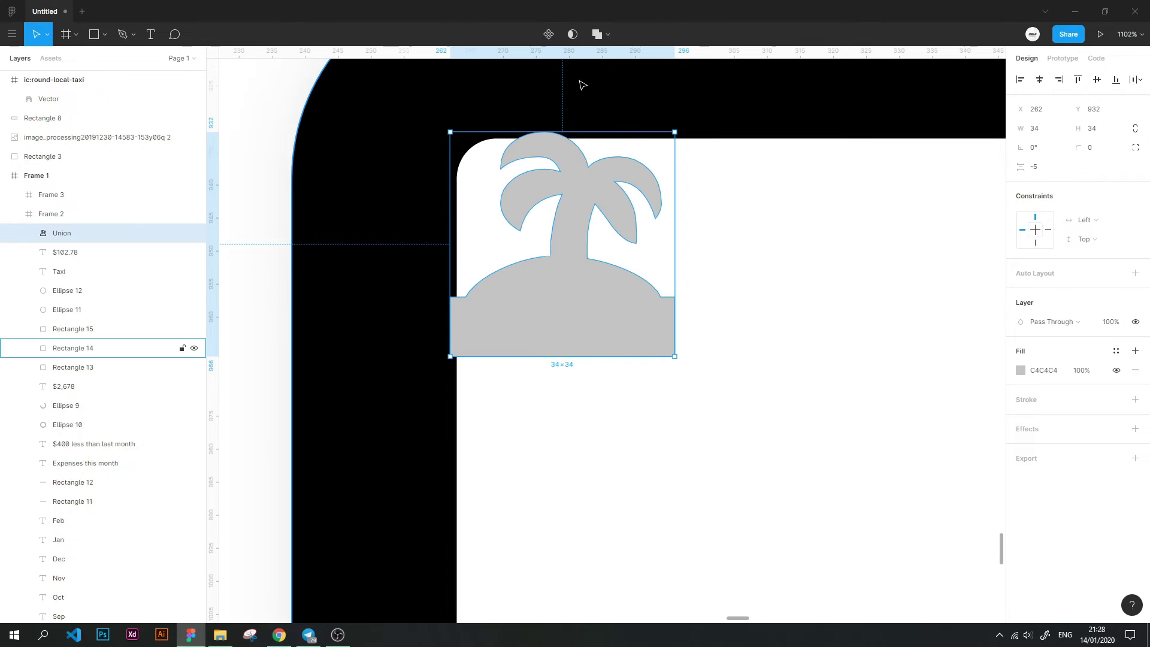
pyautogui.hotkey('ctrl', 'z')
pyautogui.click(606, 34)
pyautogui.click(590, 82)
pyautogui.click(607, 249)
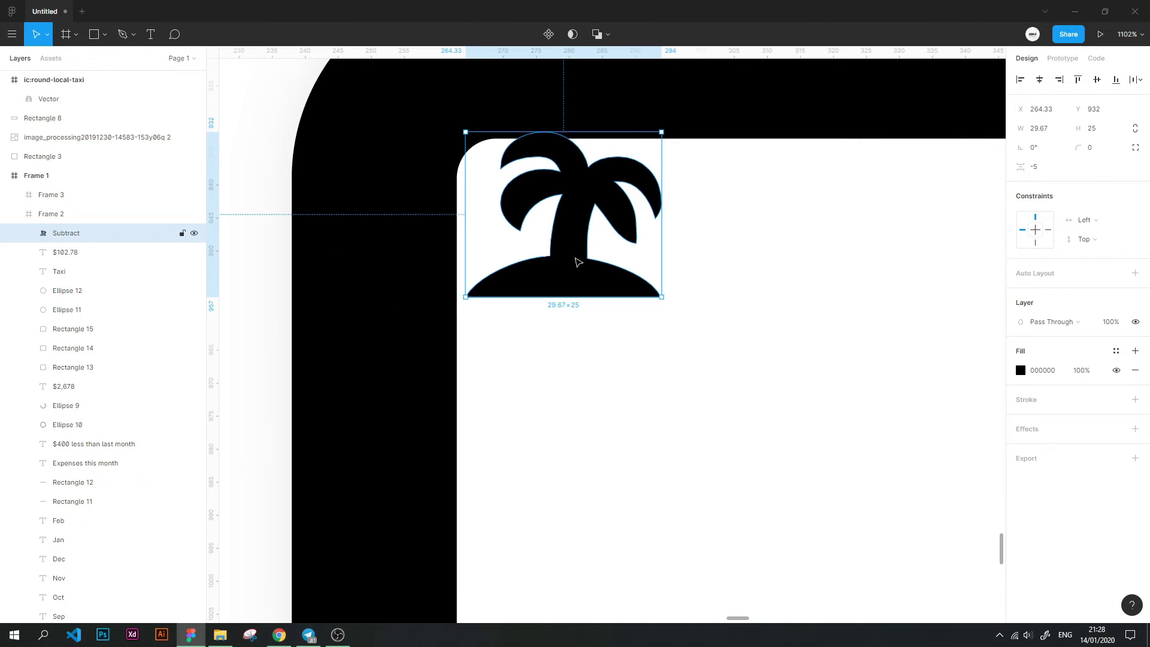
pyautogui.click(737, 249)
# Nudge the trimmed palm-tree icon left into the card's top-left corner
pyautogui.scroll(-3, 722, 260)
pyautogui.scroll(-10, 722, 260)
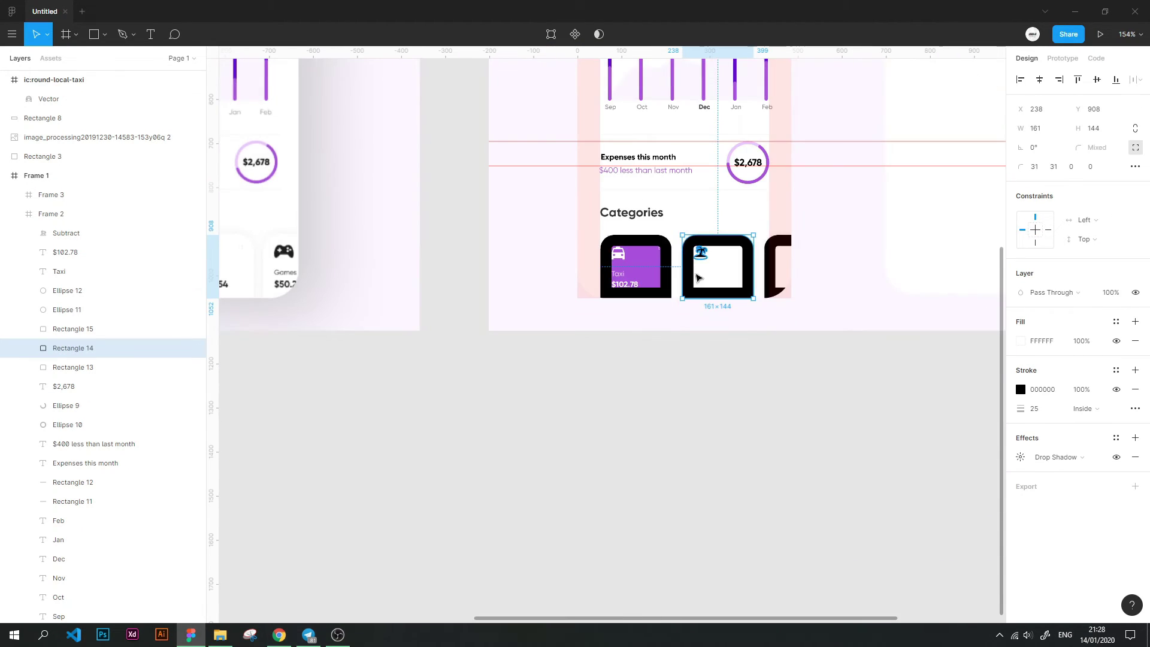
pyautogui.moveTo(802, 406); pyautogui.dragTo(729, 400)
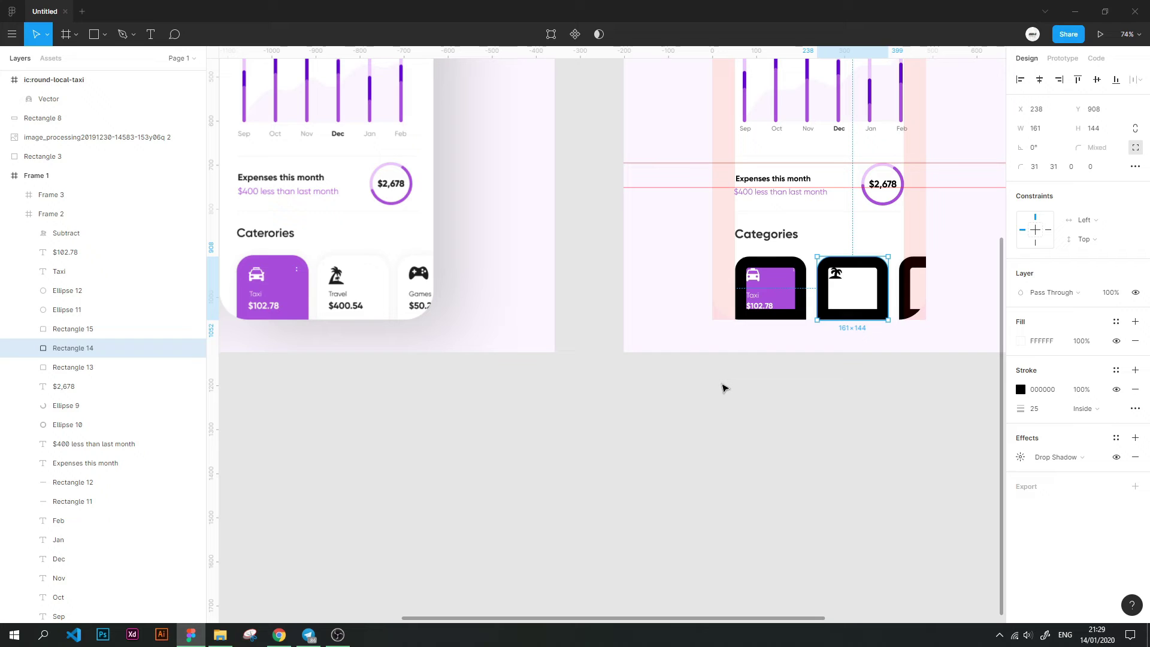
pyautogui.hscroll(2, 724, 388)
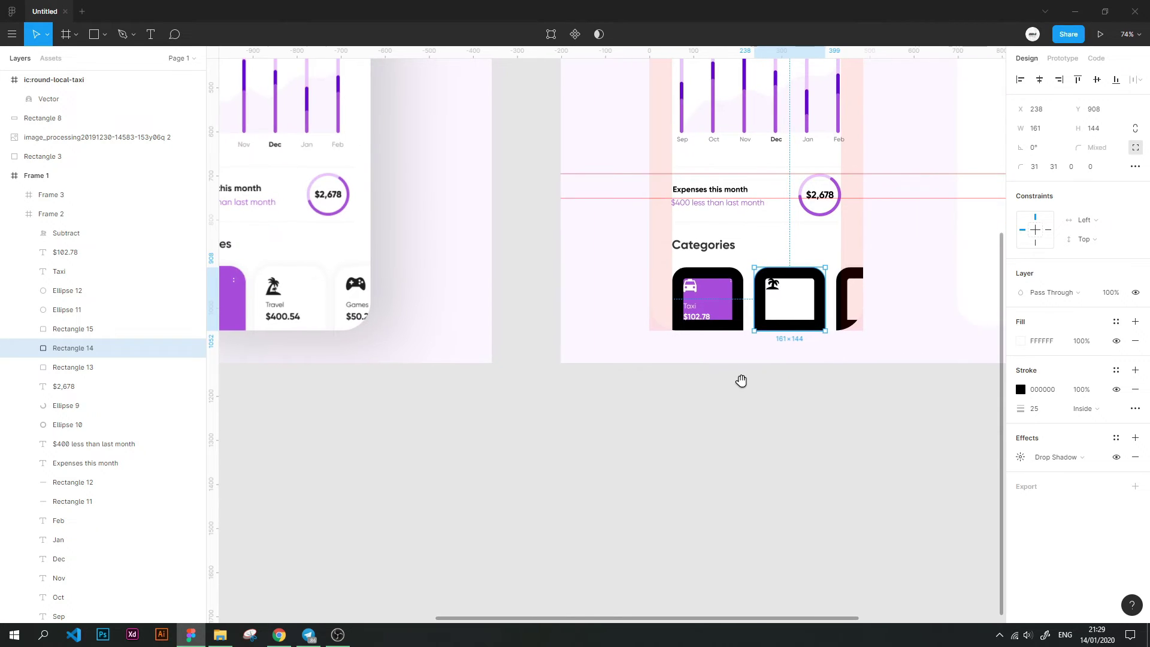
pyautogui.scroll(4, 766, 296)
pyautogui.click(808, 273)
pyautogui.press('Left')
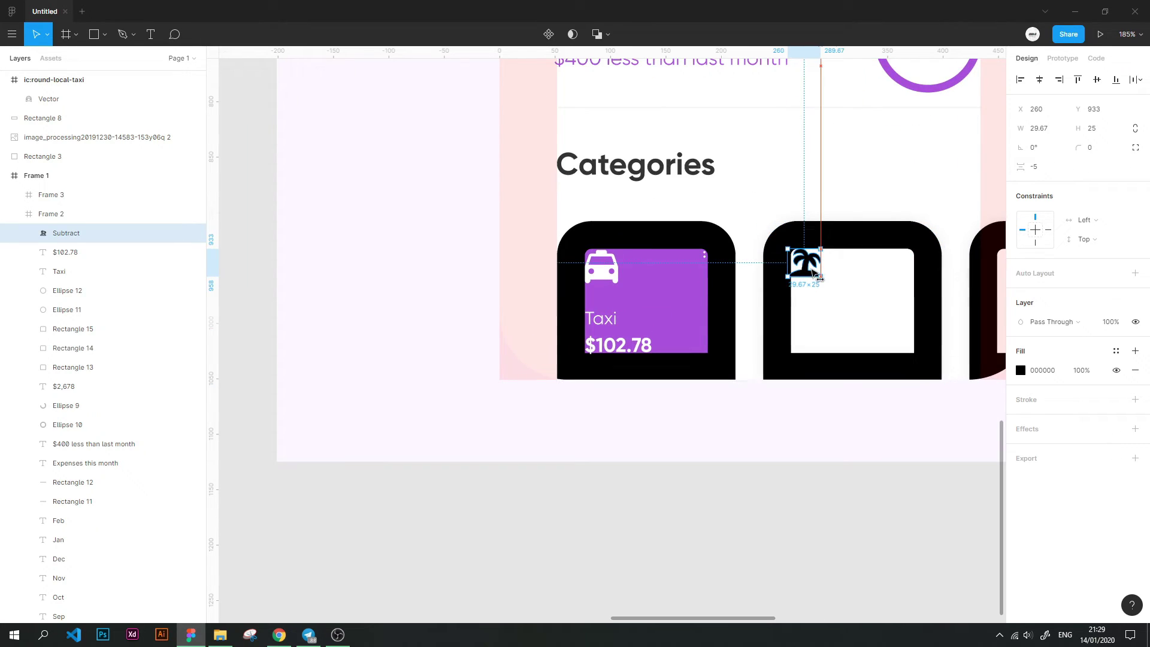
pyautogui.scroll(5, 812, 266)
pyautogui.doubleClick(773, 288)
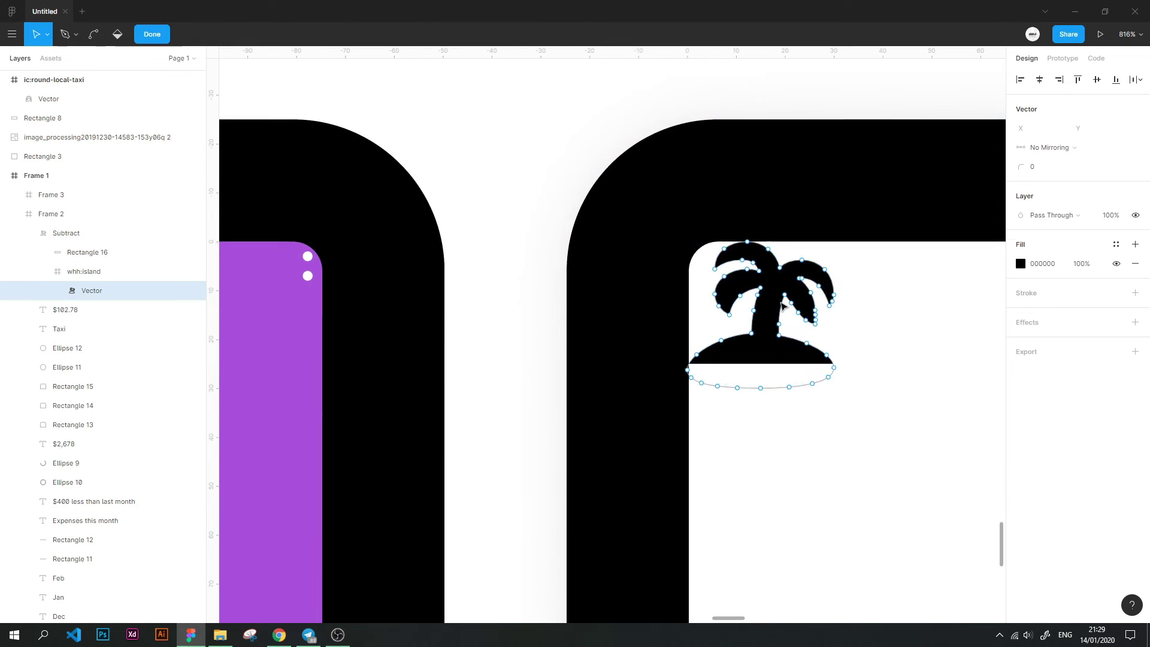
pyautogui.doubleClick(755, 465)
pyautogui.scroll(-3, 755, 465)
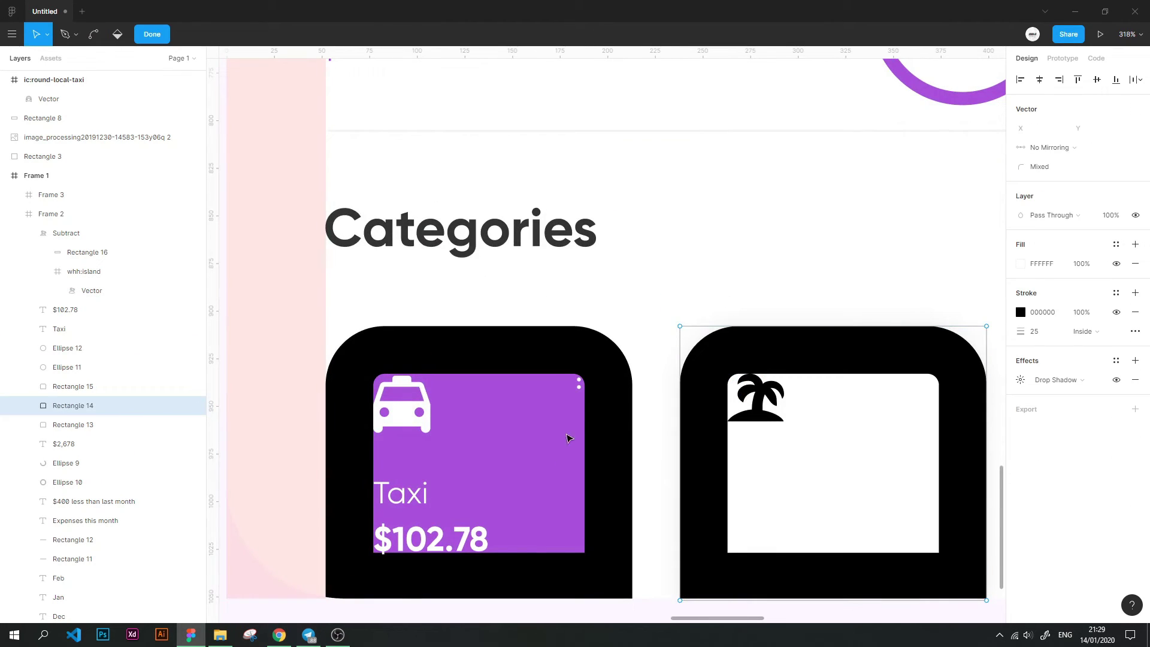
pyautogui.click(404, 504)
# Copy the Taxi label onto the second card as a near-black 'Travel' label
pyautogui.moveTo(406, 502); pyautogui.dragTo(770, 501)
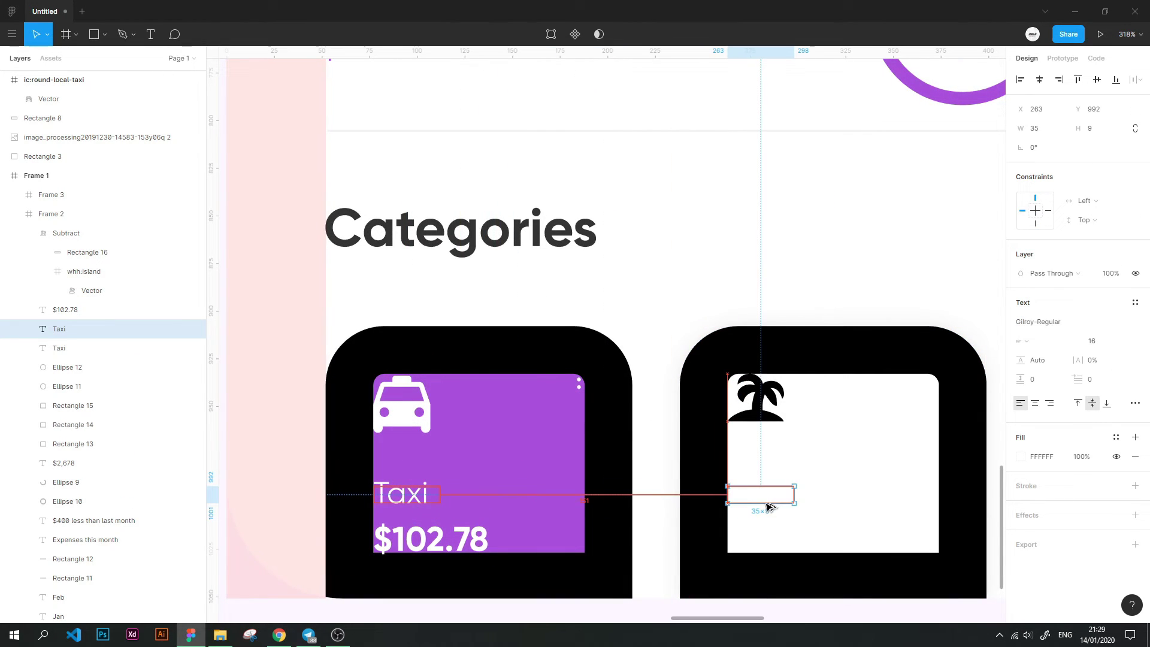
pyautogui.write('Travek')
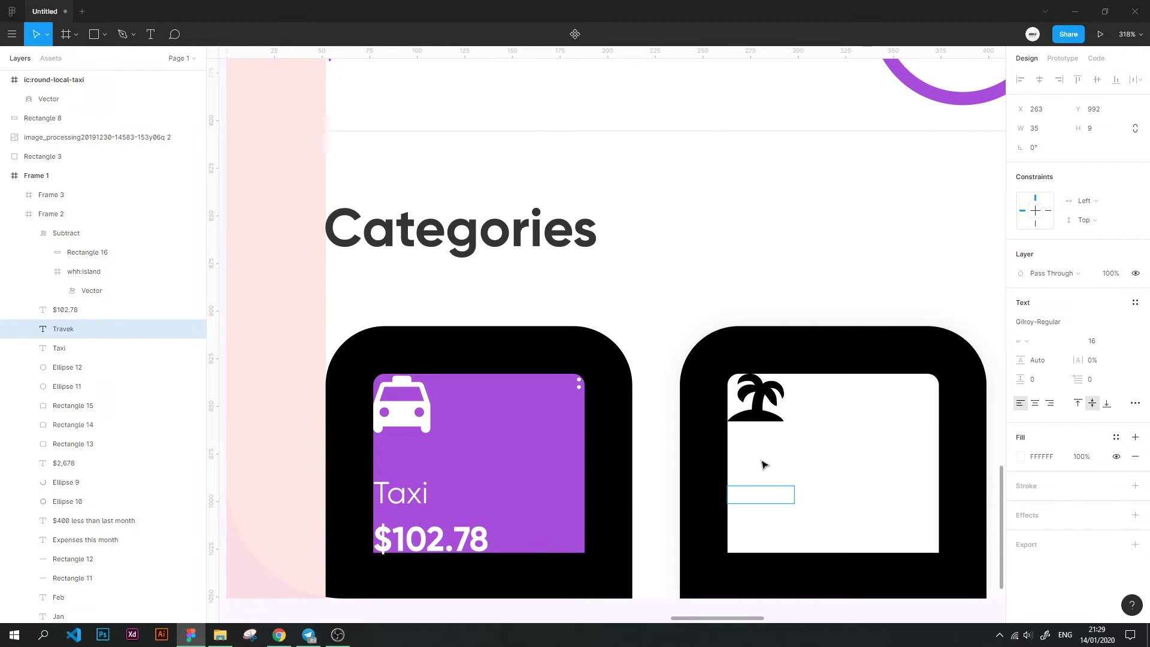
pyautogui.hotkey('ctrl', 'a')
pyautogui.click(1021, 457)
pyautogui.click(864, 462)
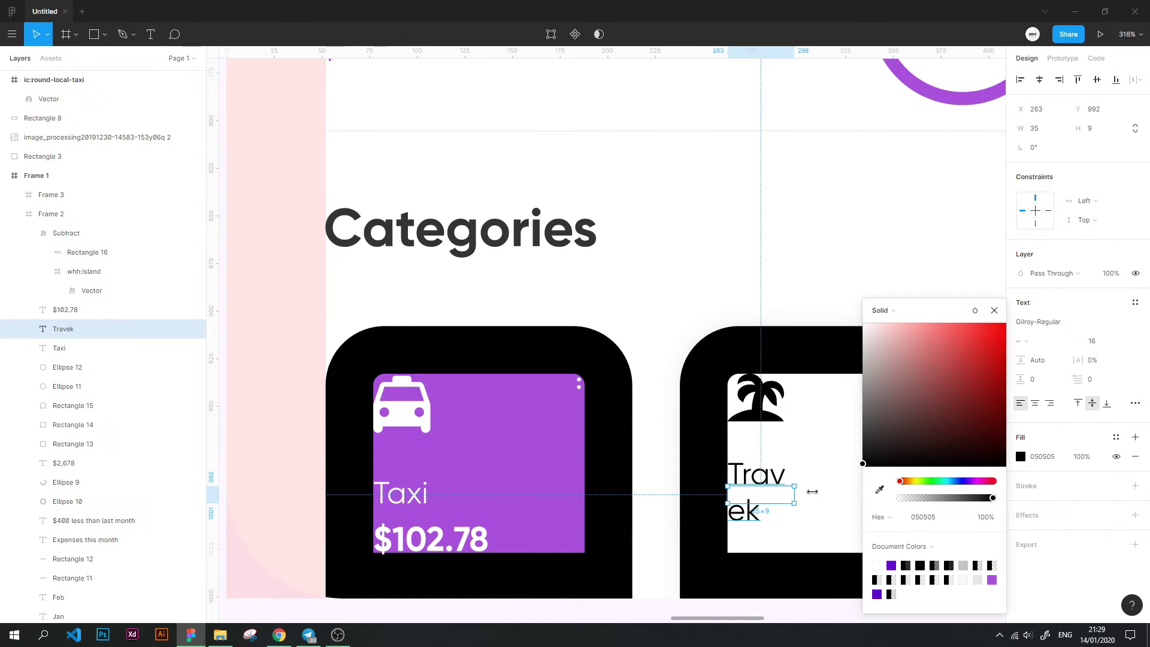
pyautogui.moveTo(812, 492); pyautogui.dragTo(838, 493)
pyautogui.doubleClick(818, 494)
pyautogui.click(818, 494)
pyautogui.write('l')
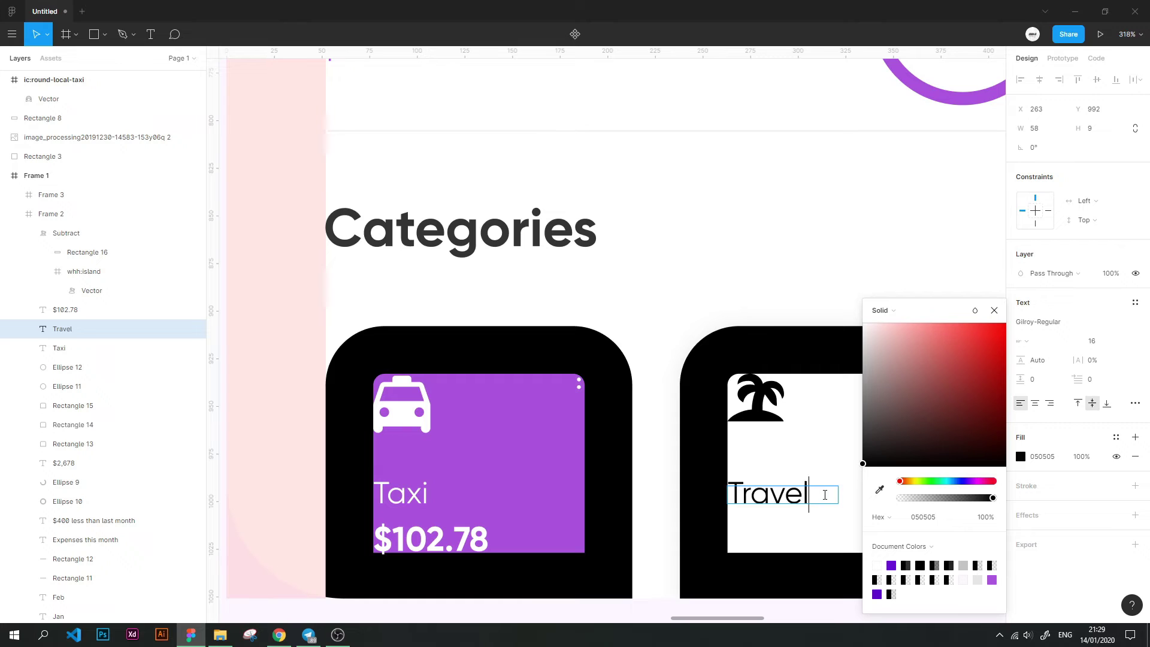
# Copy the $102.78 amount under Travel and change it to $400.54, keeping its colour
pyautogui.moveTo(420, 549); pyautogui.dragTo(772, 543)
pyautogui.doubleClick(772, 543)
pyautogui.write('$40')
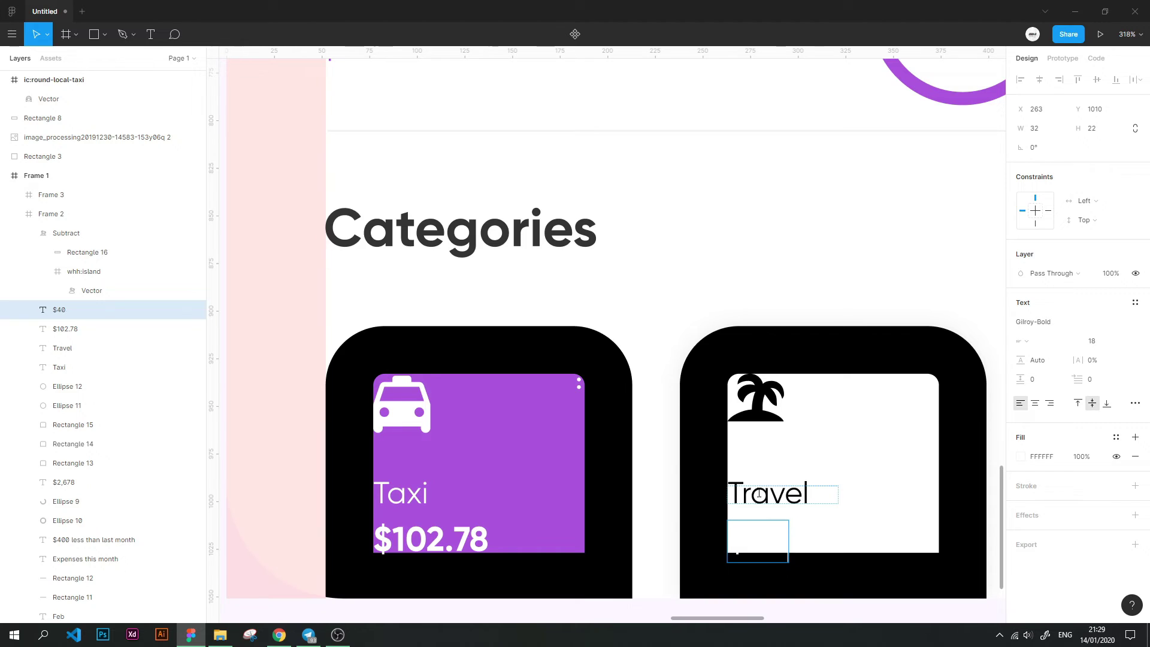
pyautogui.scroll(-5, 759, 494)
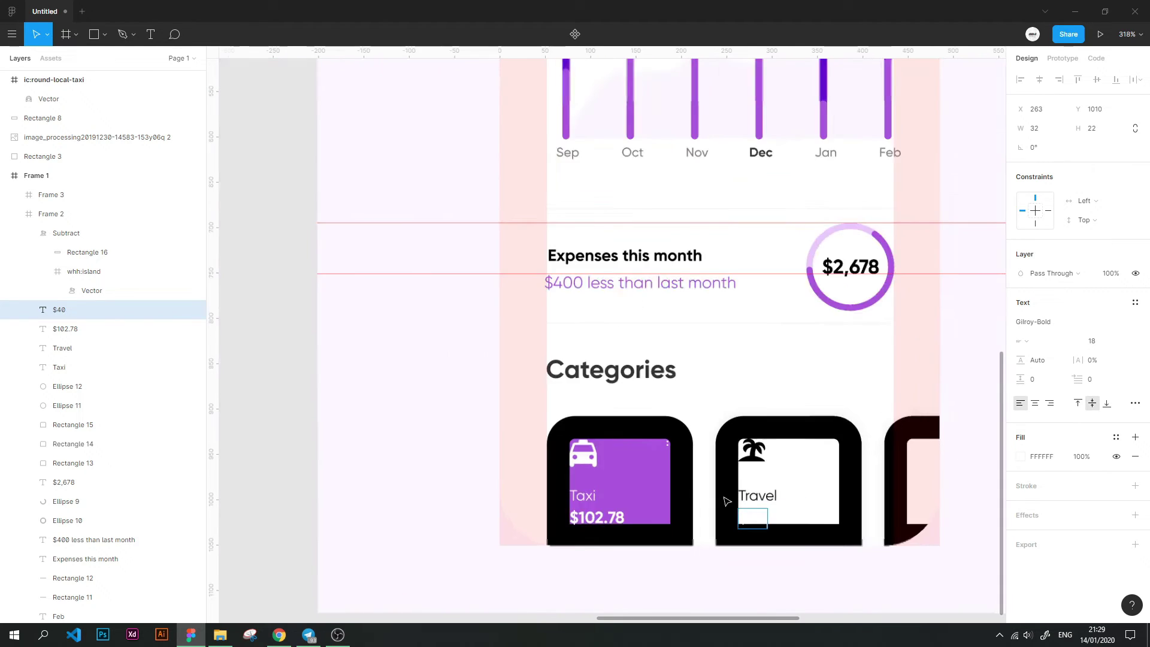
pyautogui.scroll(-4, 725, 503)
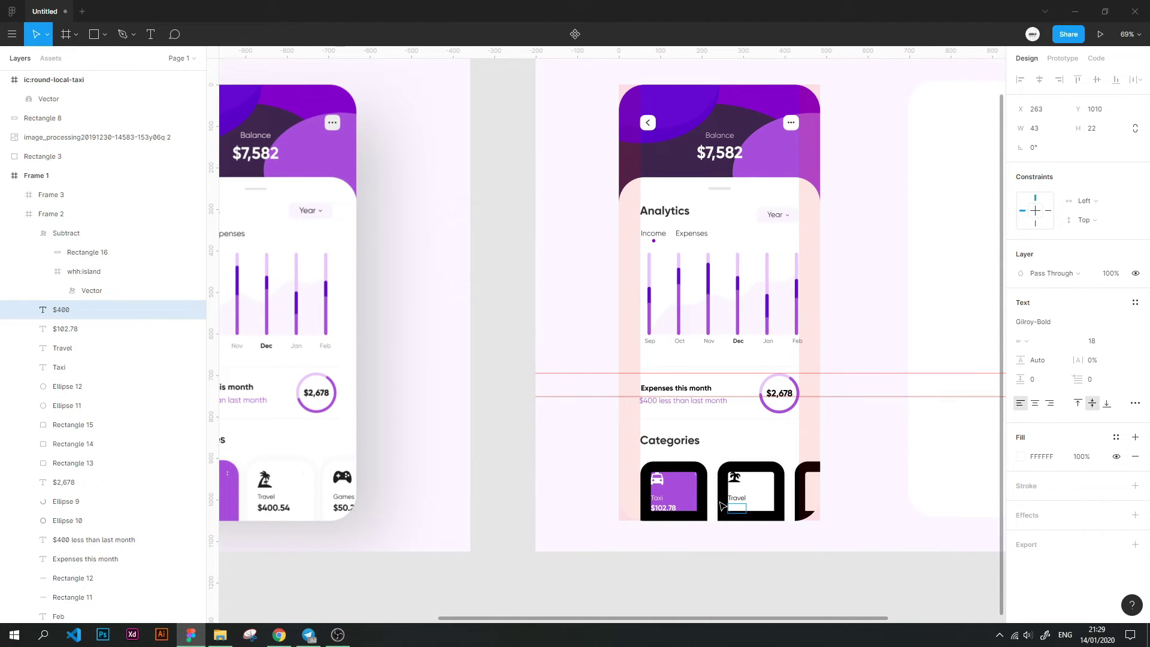
pyautogui.click(1021, 456)
pyautogui.write('000000')
pyautogui.press('Return')
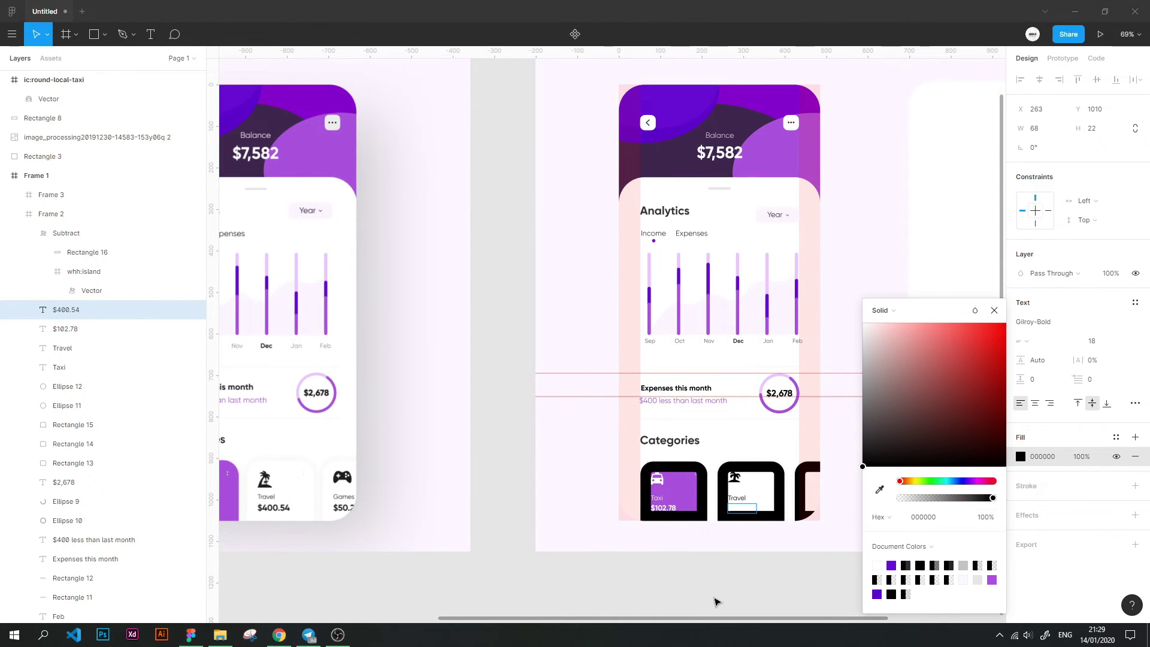
pyautogui.hotkey('ctrl', 'z')
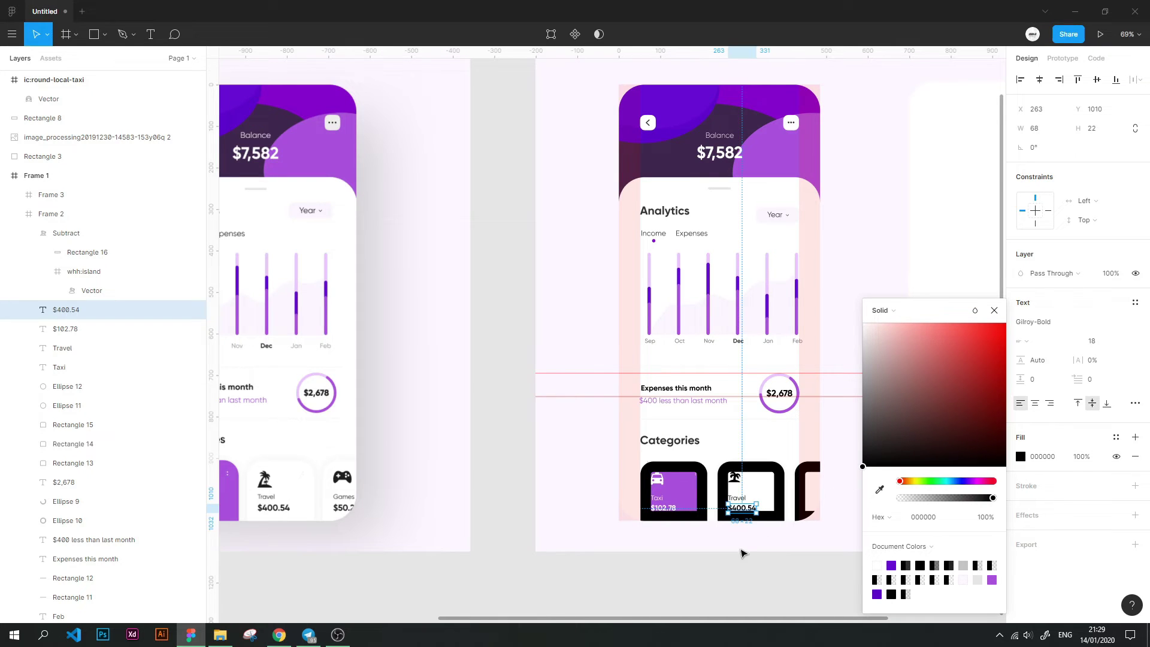
pyautogui.click(773, 575)
# Shift the palm icon on the Travel card slightly right and down, then back into alignment
pyautogui.keyDown('ctrl'); pyautogui.scroll(3, 773, 563); pyautogui.keyUp('ctrl')
pyautogui.keyDown('ctrl'); pyautogui.scroll(3, 745, 493); pyautogui.keyUp('ctrl')
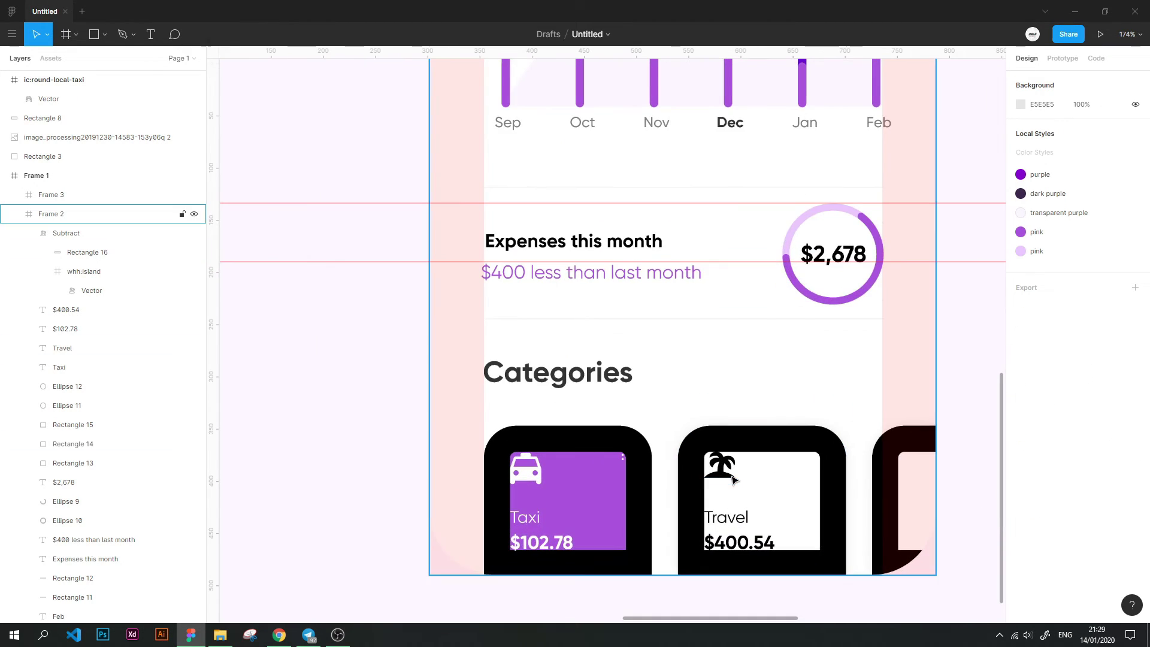
pyautogui.click(725, 467)
pyautogui.moveTo(727, 482); pyautogui.dragTo(730, 484)
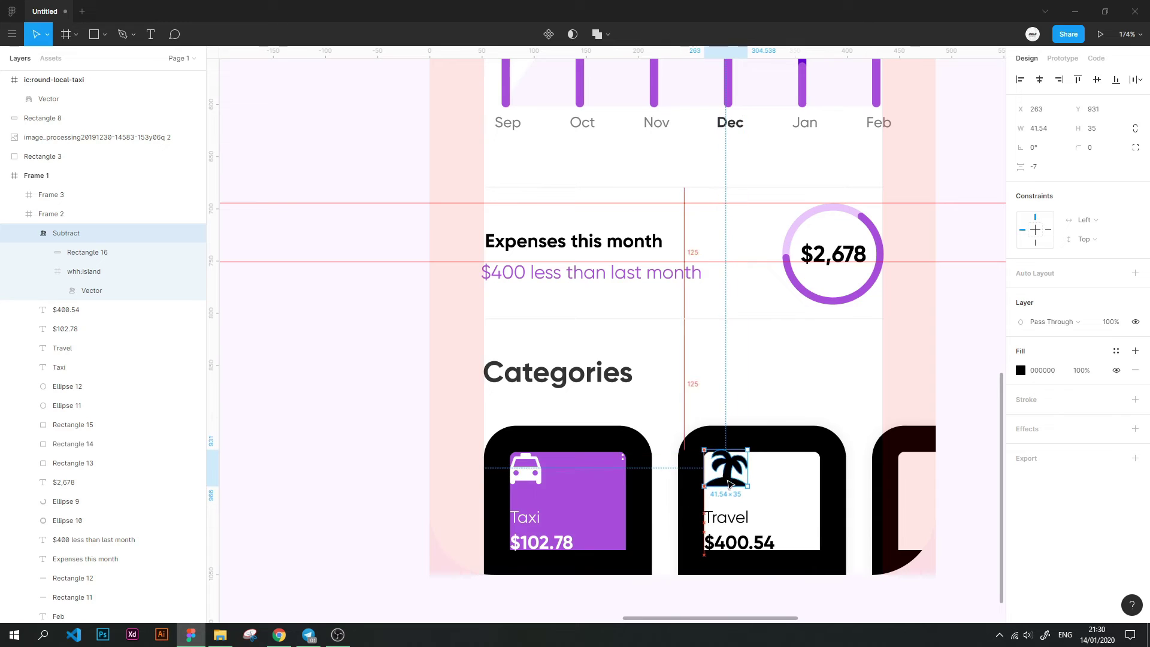
pyautogui.click(672, 594)
pyautogui.scroll(-2, 677, 593)
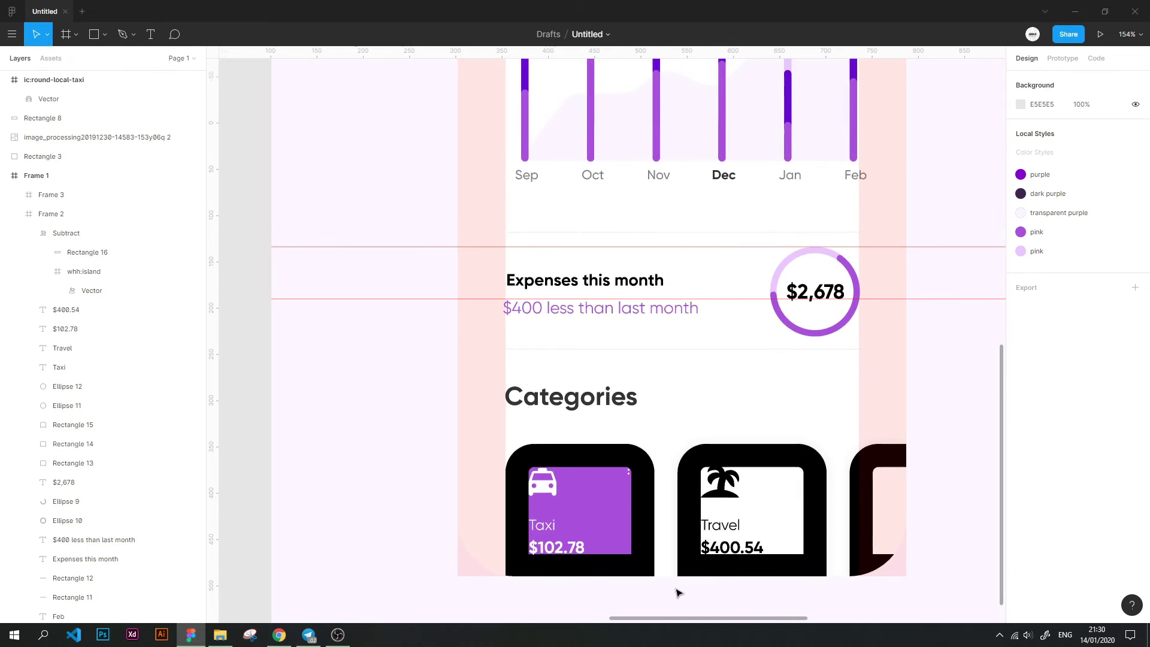
pyautogui.scroll(-1, 677, 591)
pyautogui.scroll(-1, 689, 575)
pyautogui.click(657, 495)
pyautogui.moveTo(657, 493); pyautogui.dragTo(658, 494)
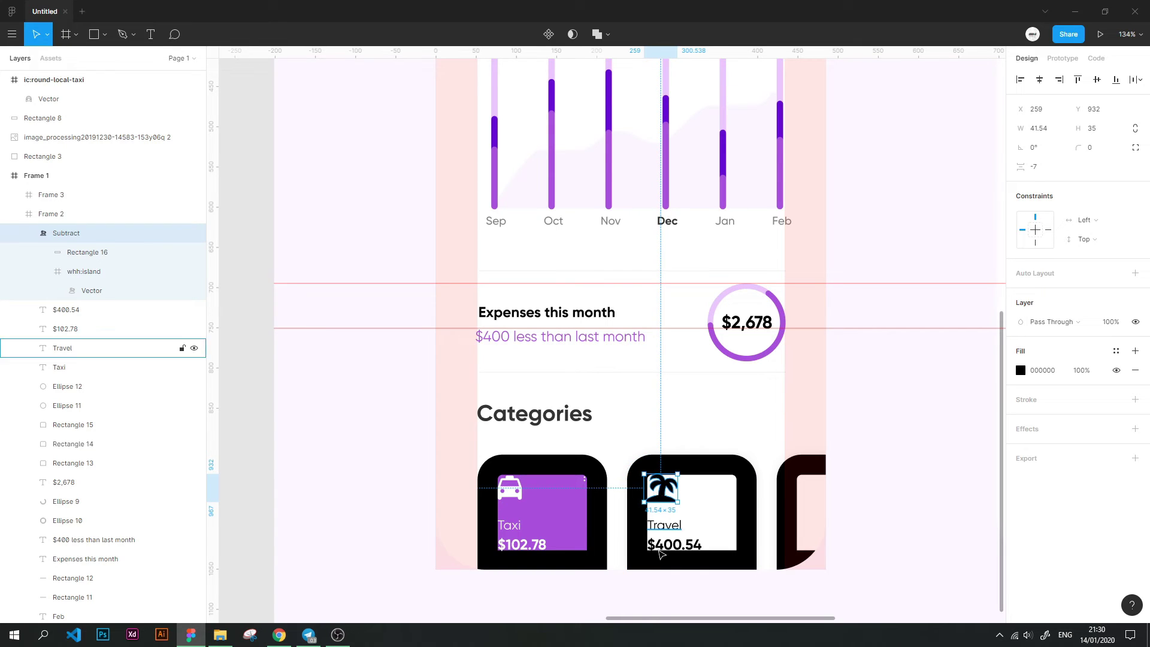
pyautogui.click(661, 555)
pyautogui.scroll(-5, 665, 563)
pyautogui.click(623, 593)
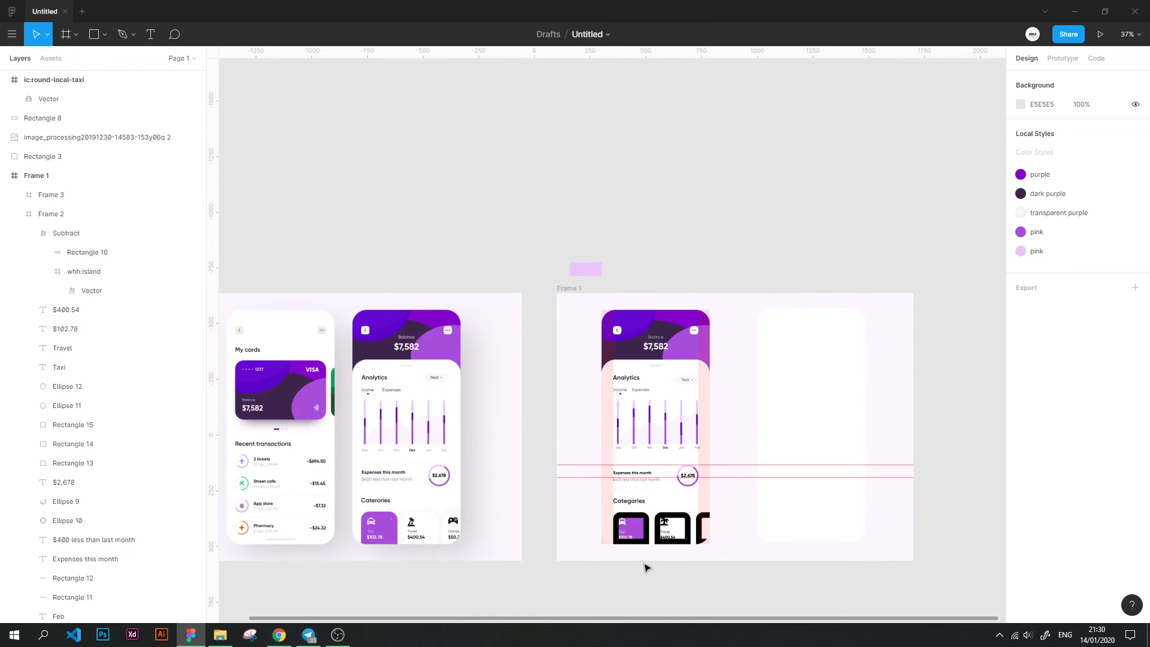
pyautogui.scroll(3, 659, 563)
# Search Iconify for 'controller' and import the ion:game-controller icon into Frame 1
pyautogui.hotkey('ctrl', 'alt', 'p')
pyautogui.write('controller')
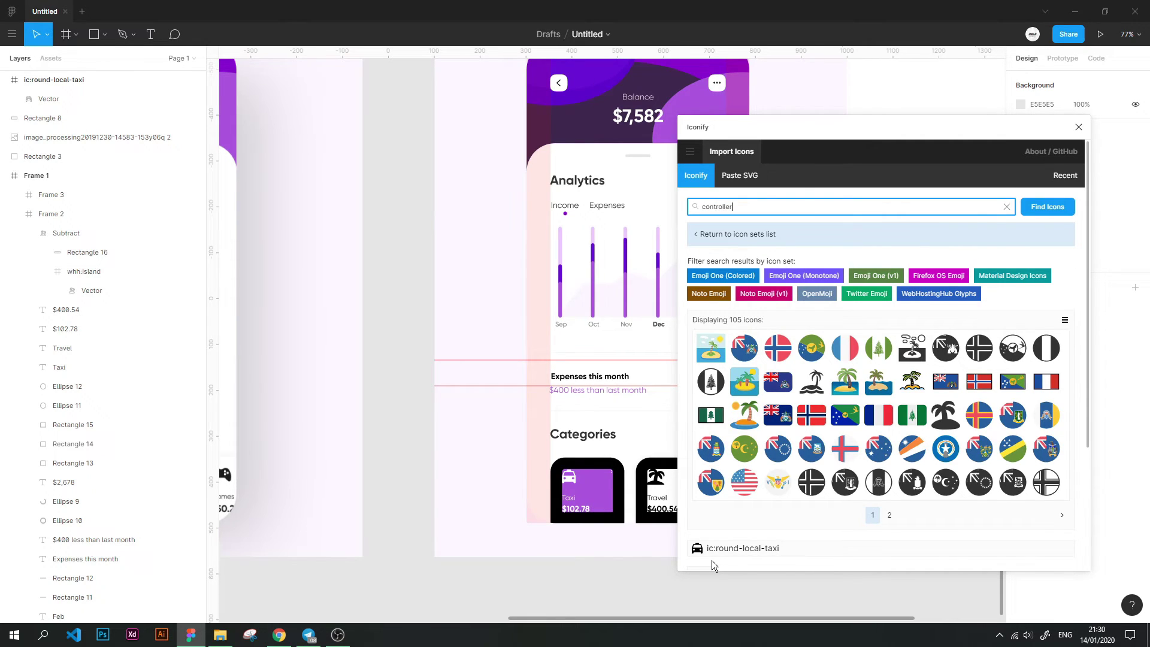
pyautogui.press('Return')
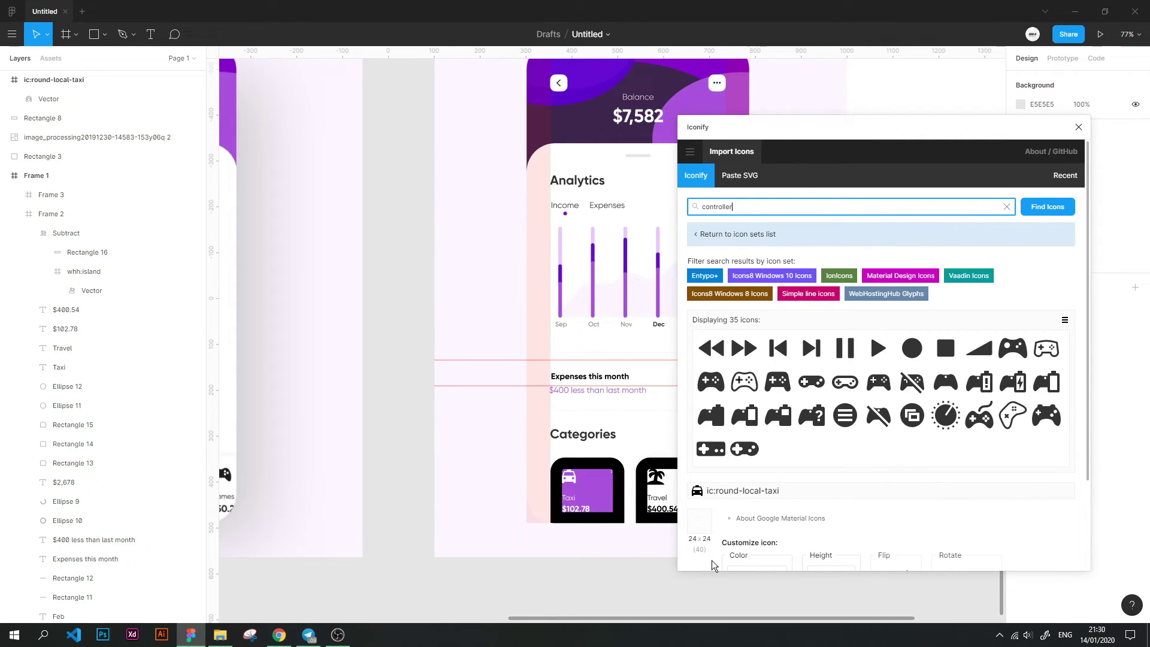
pyautogui.scroll(-2, 558, 511)
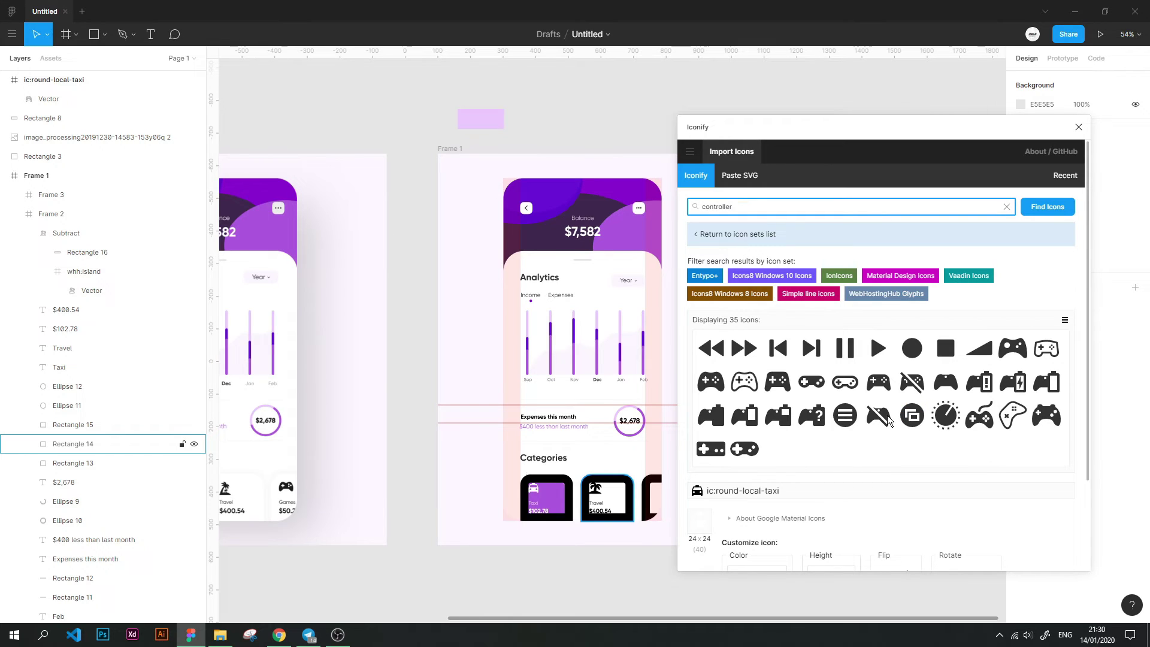
pyautogui.click(711, 381)
pyautogui.scroll(5, 683, 449)
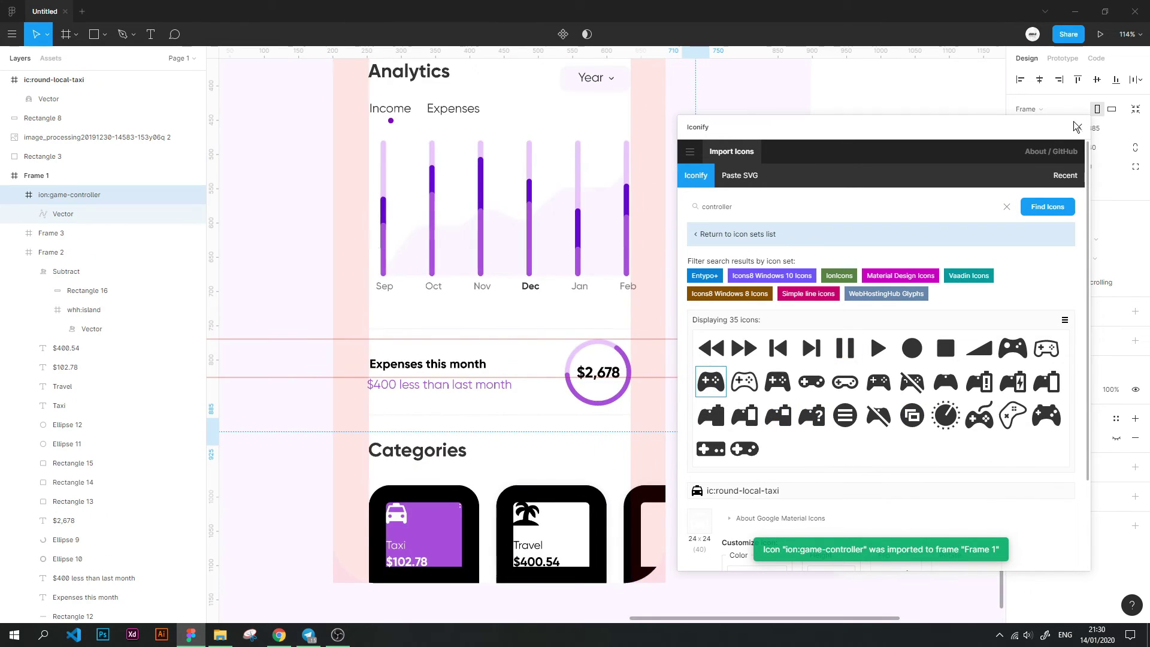
# Drag the game-controller icon into the third category card
pyautogui.moveTo(701, 435); pyautogui.dragTo(655, 517)
pyautogui.scroll(5, 659, 515)
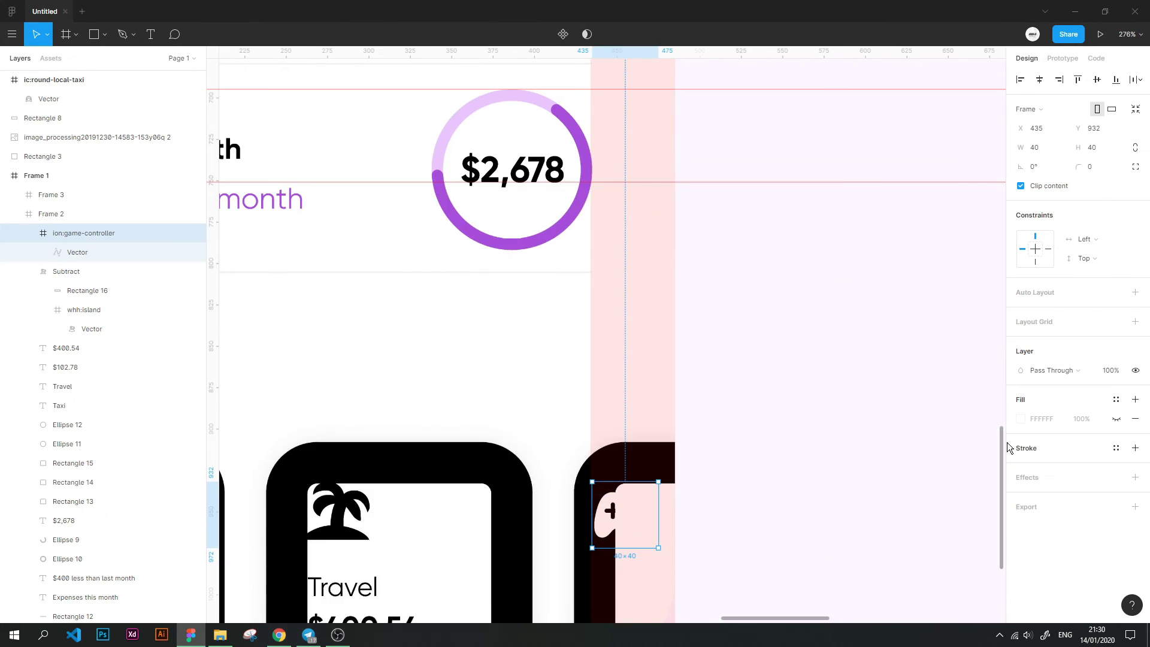
pyautogui.doubleClick(617, 535)
pyautogui.click(677, 291)
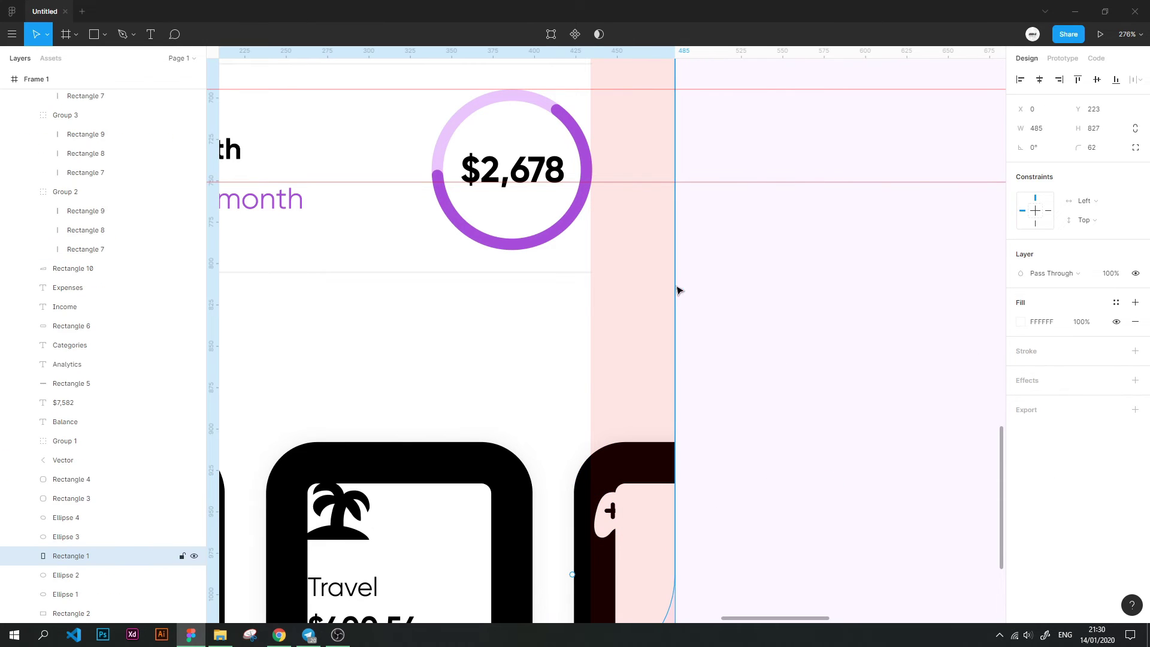
pyautogui.scroll(-5, 636, 262)
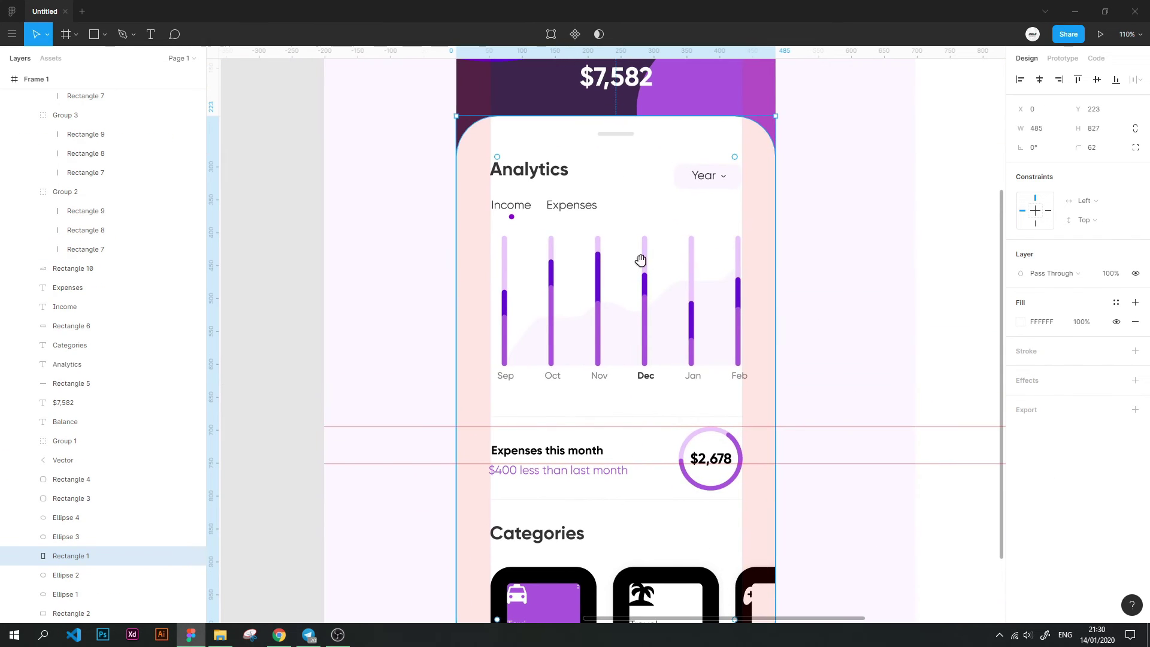
pyautogui.scroll(4, 543, 314)
# Inspect the purple header shape and Frame 2's properties, then clear the selection
pyautogui.click(482, 200)
pyautogui.click(546, 198)
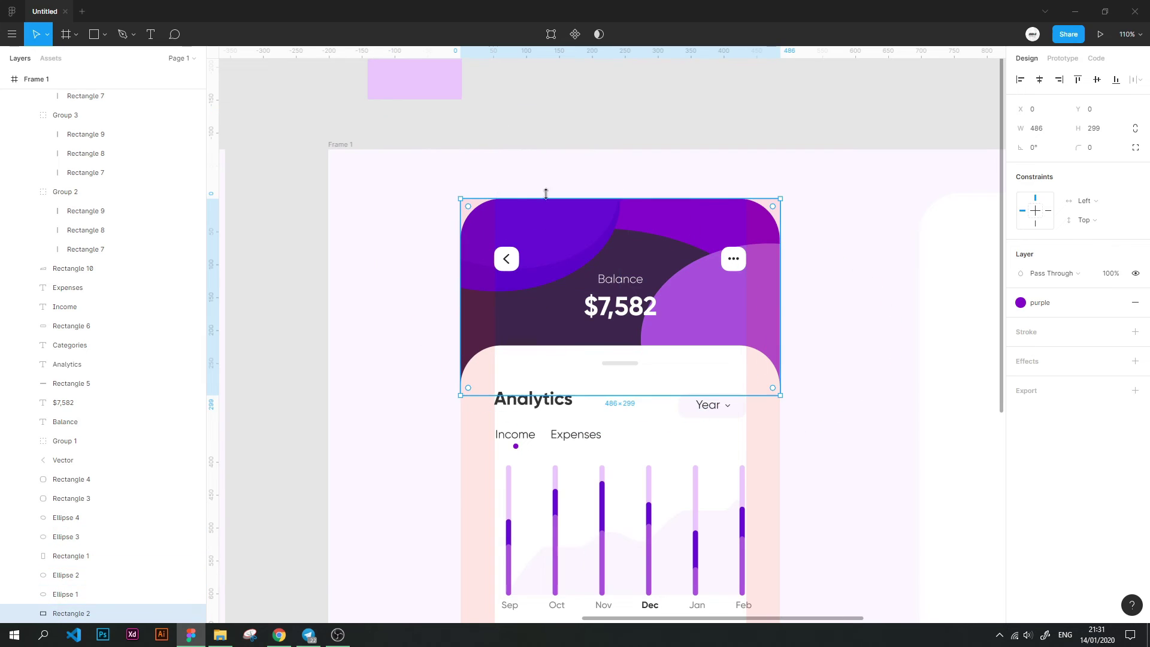
pyautogui.scroll(3, 47, 214)
pyautogui.scroll(3, 90, 264)
pyautogui.scroll(3, 77, 218)
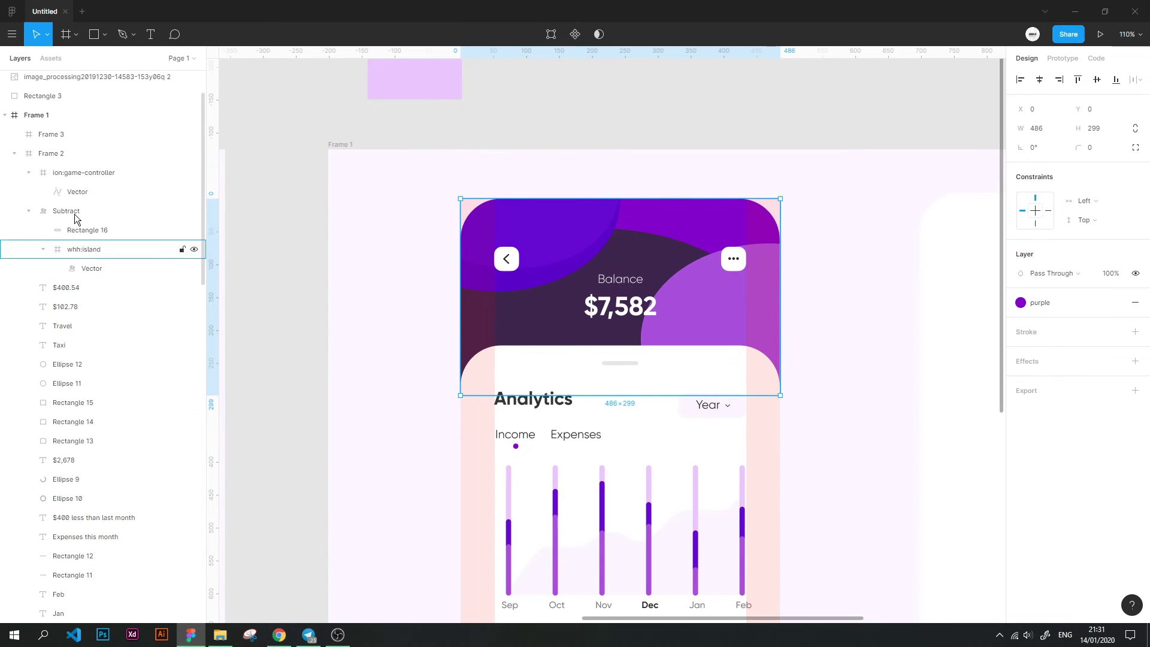
pyautogui.scroll(3, 58, 206)
pyautogui.click(57, 214)
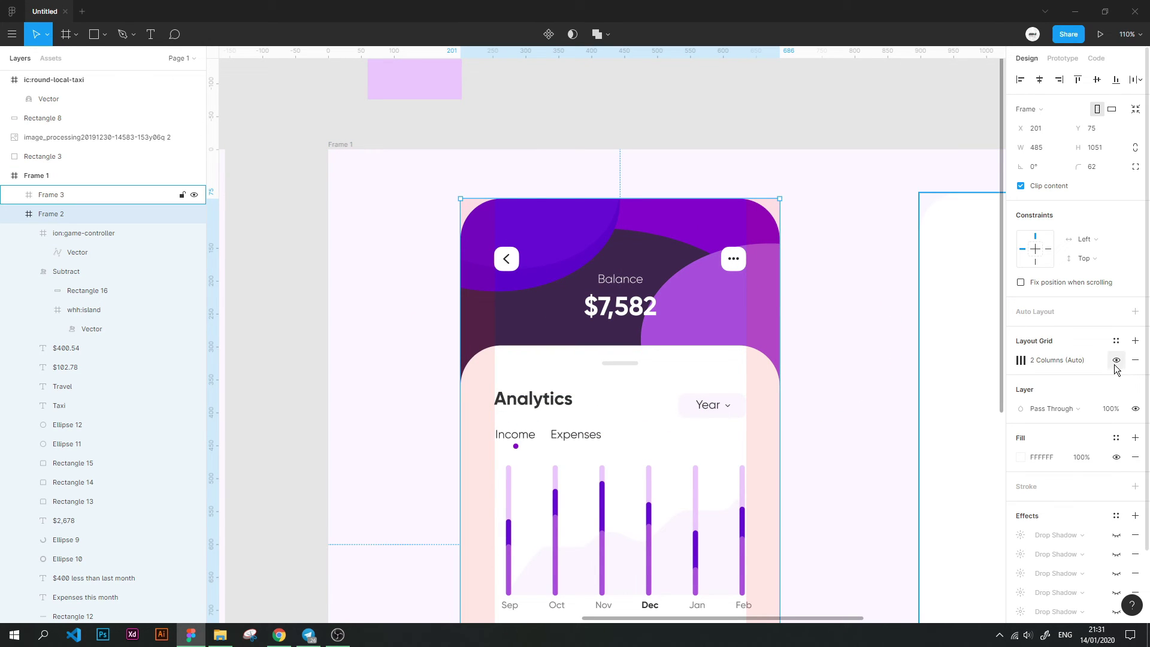
pyautogui.click(904, 355)
pyautogui.scroll(-5, 905, 355)
pyautogui.scroll(-3, 865, 393)
pyautogui.scroll(5, 665, 475)
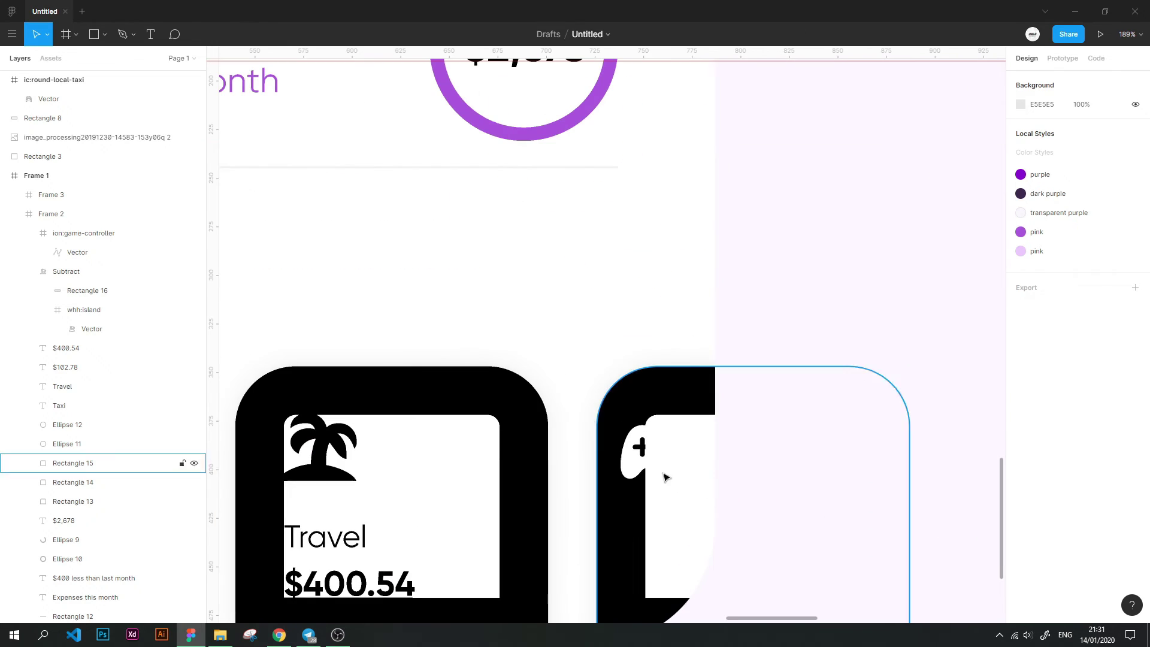
# Shift the controller icon right and fill its vector black (000000)
pyautogui.click(643, 465)
pyautogui.moveTo(643, 464); pyautogui.dragTo(668, 470)
pyautogui.scroll(-5, 668, 470)
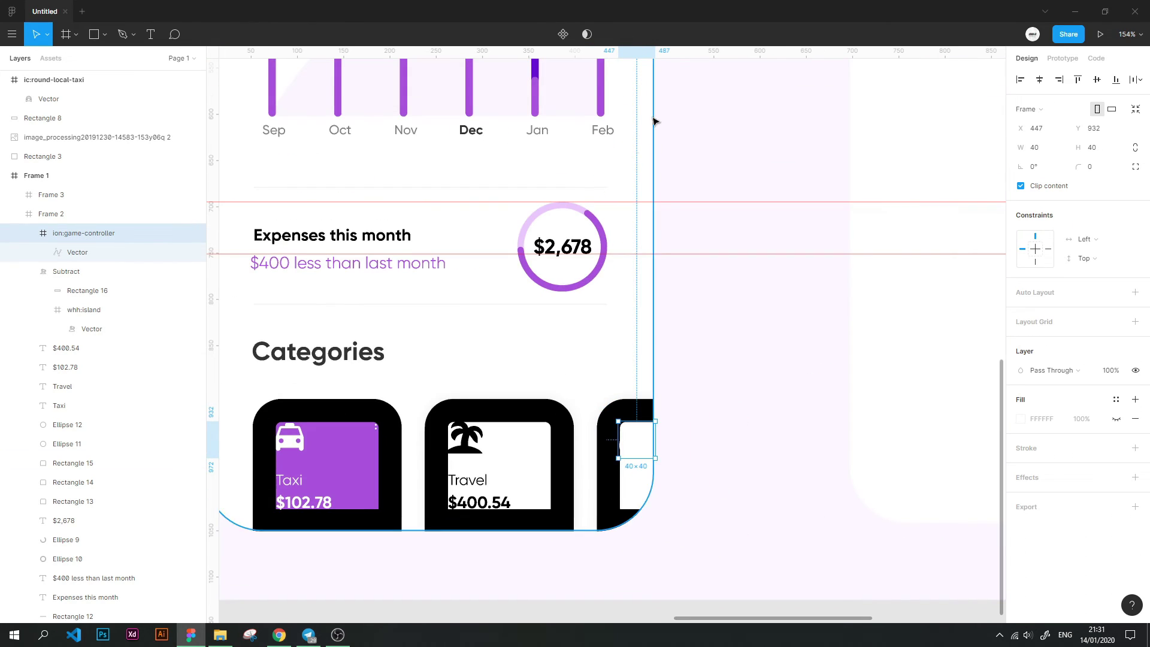
pyautogui.doubleClick(642, 446)
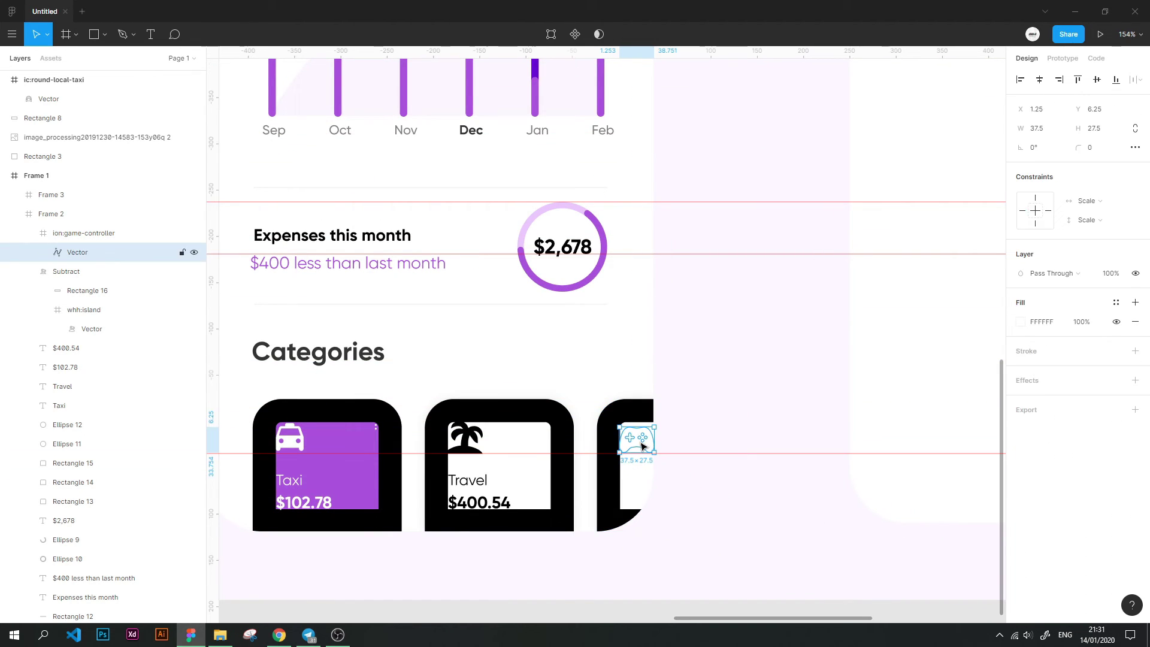
pyautogui.click(1021, 322)
pyautogui.click(783, 551)
# Nudge the controller icon up and enlarge it to 46×46
pyautogui.scroll(3, 662, 431)
pyautogui.click(662, 432)
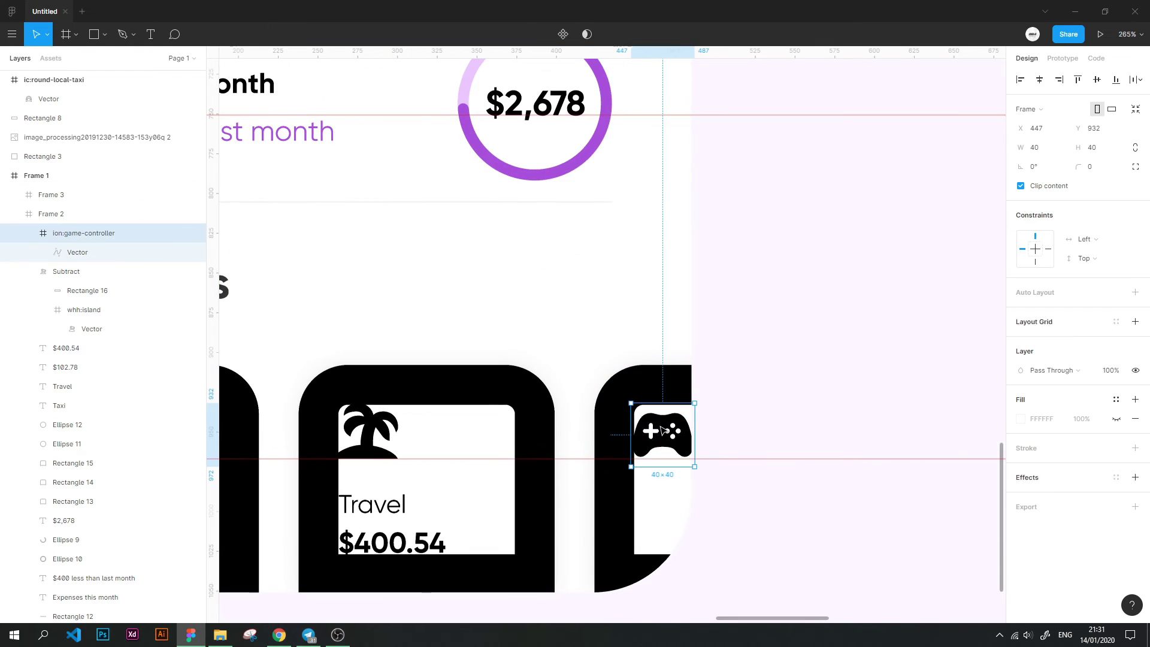
pyautogui.press('Up')
pyautogui.press('Up')
pyautogui.press('Up')
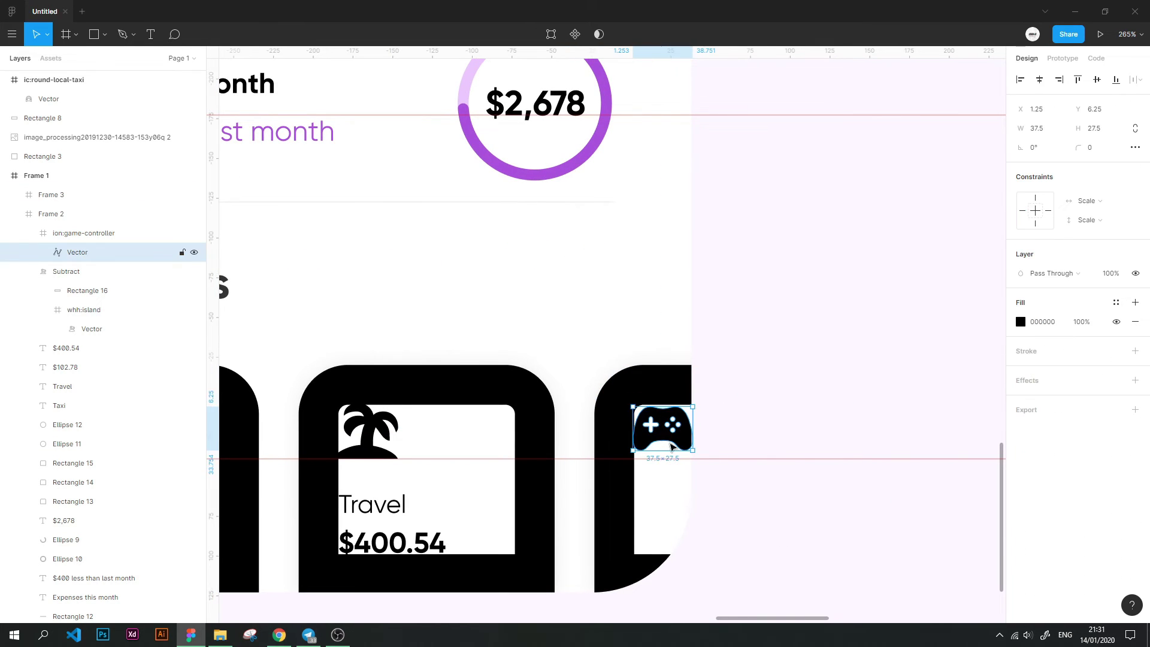
pyautogui.click(674, 479)
pyautogui.click(665, 431)
pyautogui.moveTo(694, 460)
pyautogui.mouseDown()
pyautogui.moveTo(705, 470)
pyautogui.moveTo(657, 443)
pyautogui.mouseUp()
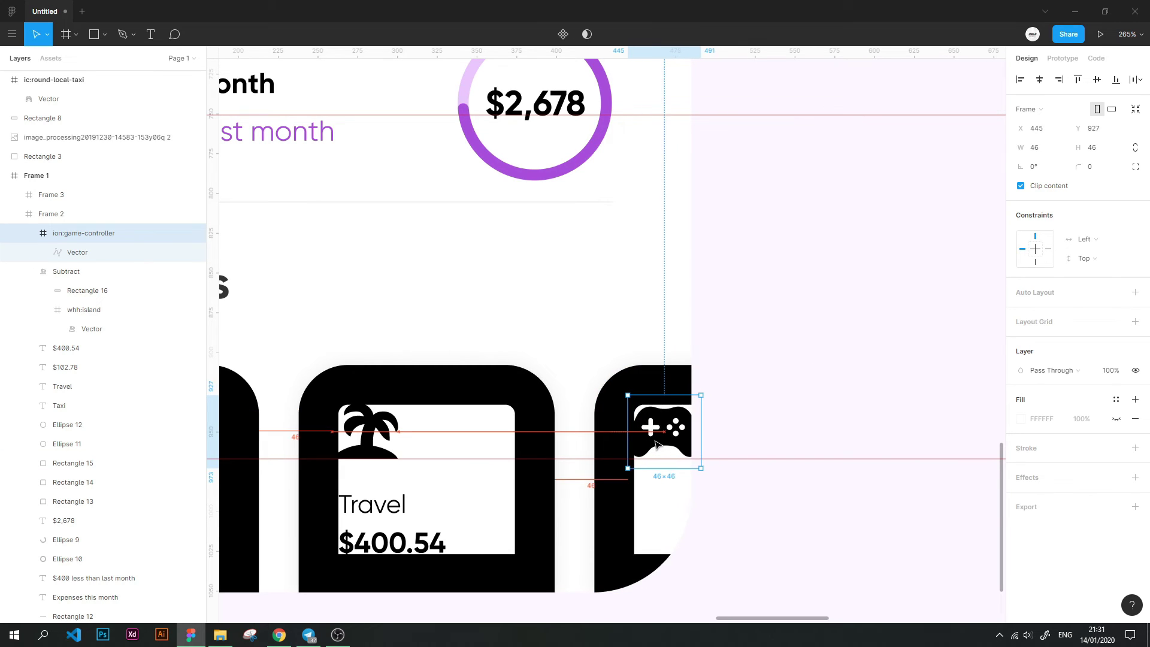
pyautogui.scroll(-3, 617, 526)
pyautogui.scroll(-2, 618, 525)
# Copy the Travel label and $400.54 amount into the third card
pyautogui.click(468, 514)
pyautogui.keyDown('shift'); pyautogui.click(481, 535); pyautogui.keyUp('shift')
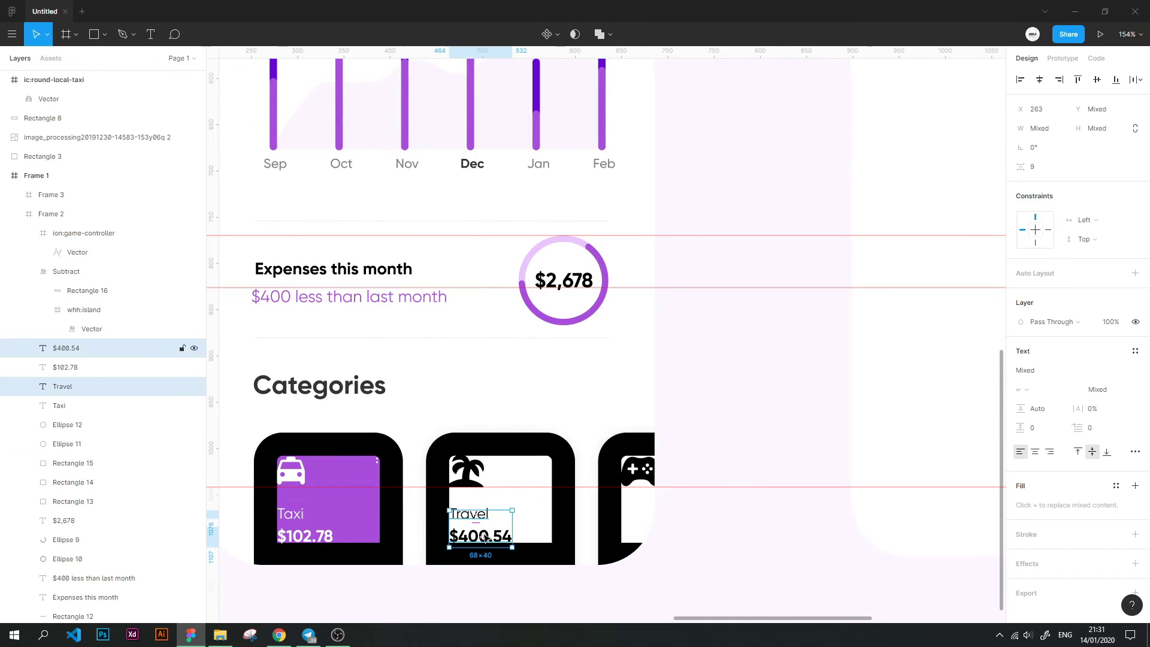
pyautogui.moveTo(482, 535); pyautogui.dragTo(654, 533)
pyautogui.scroll(-5, 654, 532)
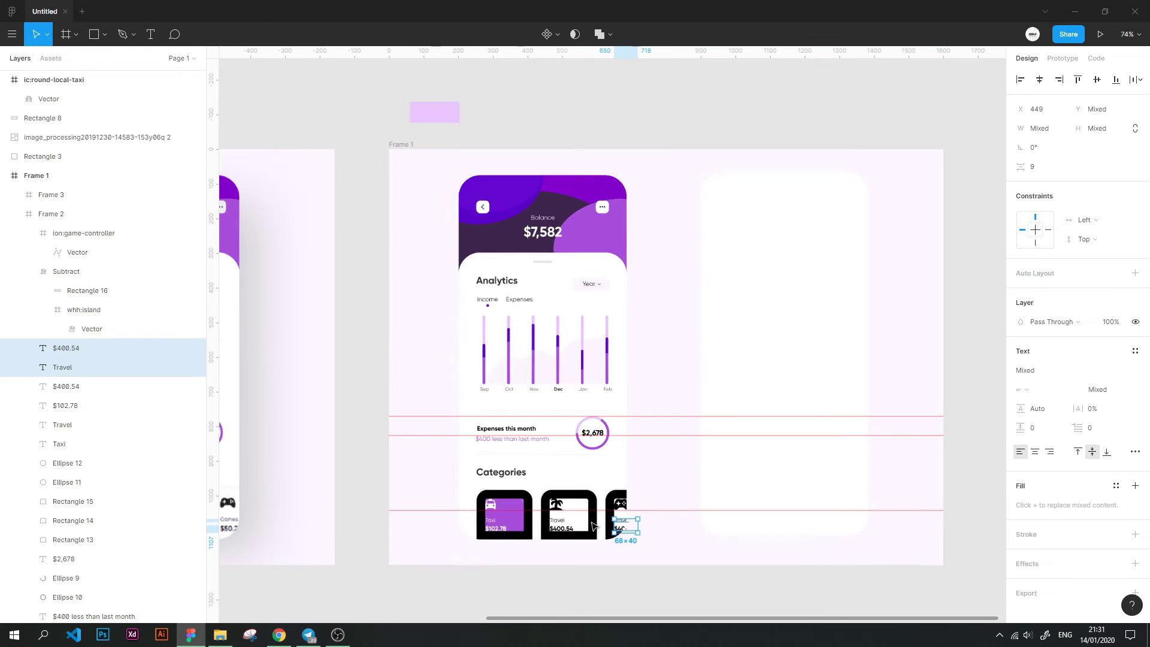
pyautogui.scroll(1, 627, 527)
pyautogui.scroll(4, 608, 524)
pyautogui.scroll(2, 624, 473)
# Change the copied texts to 'Games' and '$50.2'
pyautogui.doubleClick(624, 474)
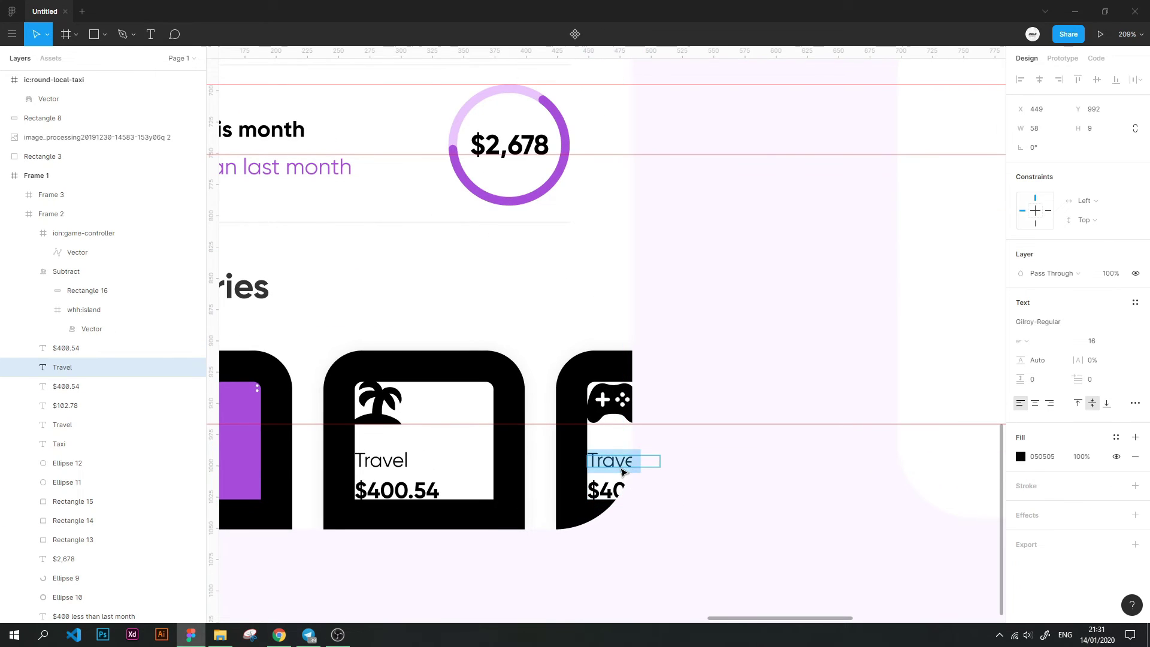
pyautogui.write('Gam')
pyautogui.doubleClick(614, 485)
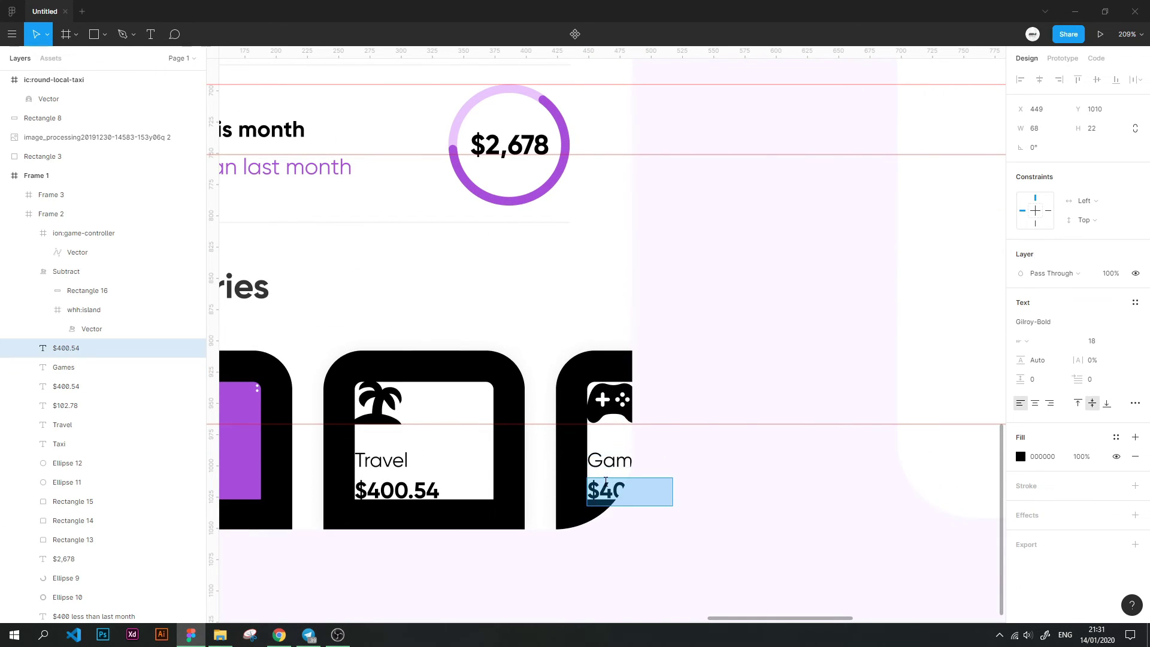
pyautogui.scroll(-3, 614, 481)
pyautogui.scroll(-2, 614, 481)
pyautogui.scroll(5, 500, 496)
pyautogui.scroll(-2, 501, 496)
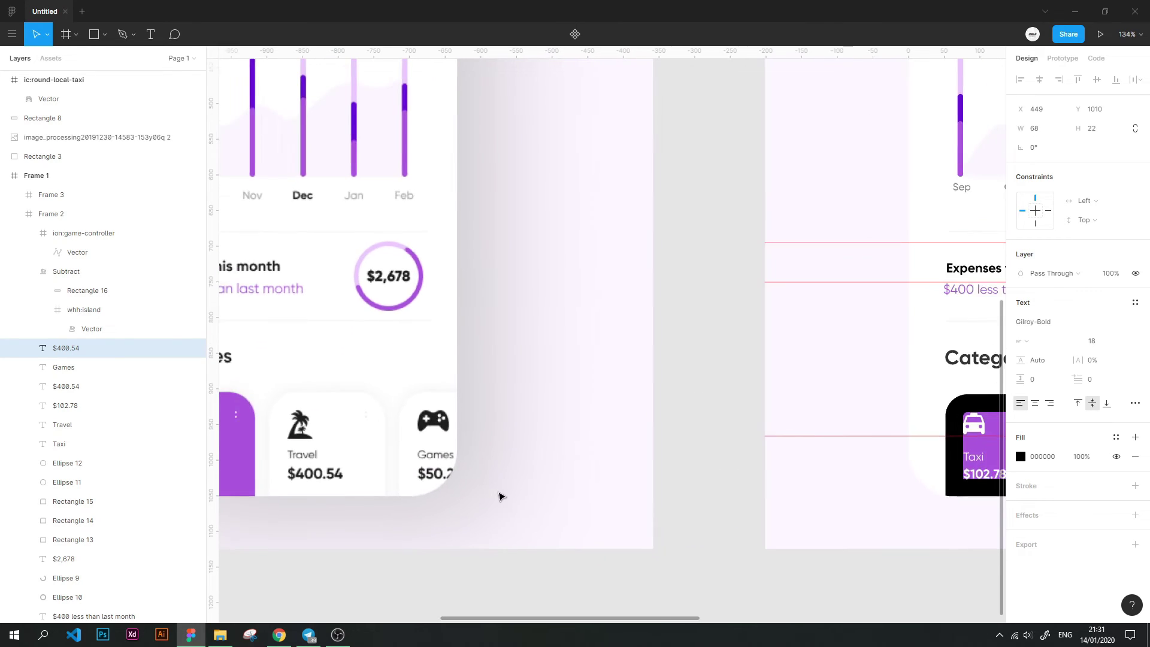
pyautogui.scroll(-2, 501, 496)
pyautogui.write('$50.2')
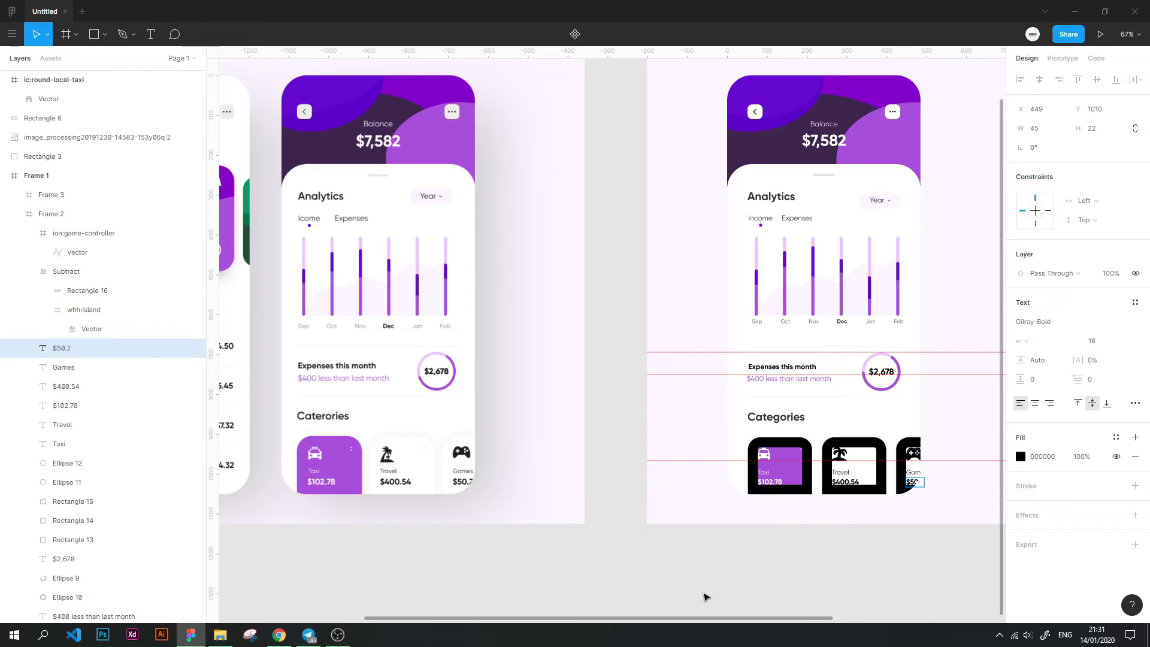
pyautogui.scroll(3, 779, 563)
pyautogui.press('Escape')
# Select the layers of the Games and Travel cards
pyautogui.scroll(2, 926, 468)
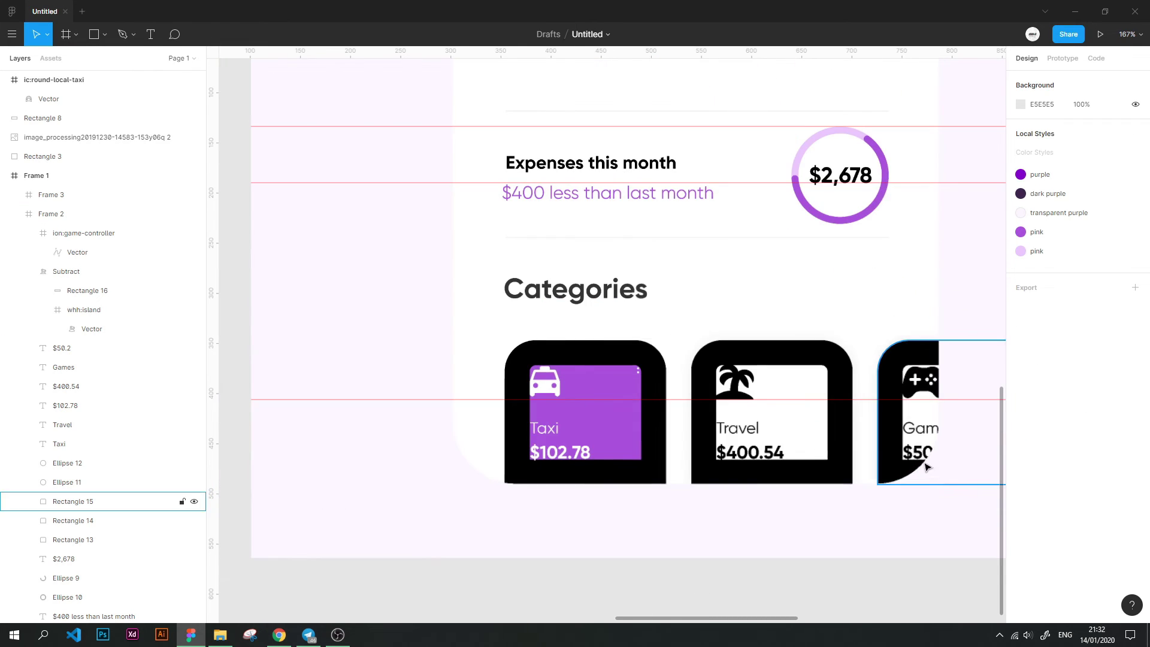
pyautogui.click(922, 452)
pyautogui.keyDown('shift'); pyautogui.click(920, 428); pyautogui.keyUp('shift')
pyautogui.keyDown('shift'); pyautogui.click(922, 380); pyautogui.keyUp('shift')
pyautogui.keyDown('shift'); pyautogui.click(893, 393); pyautogui.keyUp('shift')
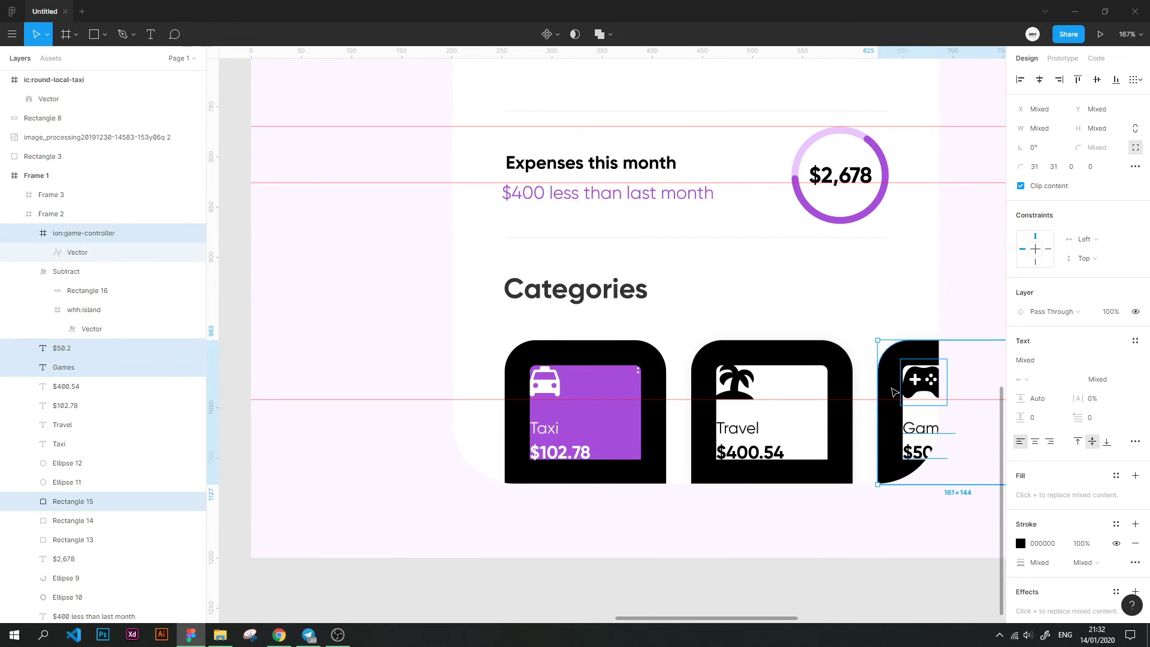
pyautogui.click(801, 455)
pyautogui.keyDown('shift'); pyautogui.click(750, 452); pyautogui.keyUp('shift')
pyautogui.keyDown('shift'); pyautogui.click(737, 428); pyautogui.keyUp('shift')
pyautogui.keyDown('shift'); pyautogui.click(741, 390); pyautogui.keyUp('shift')
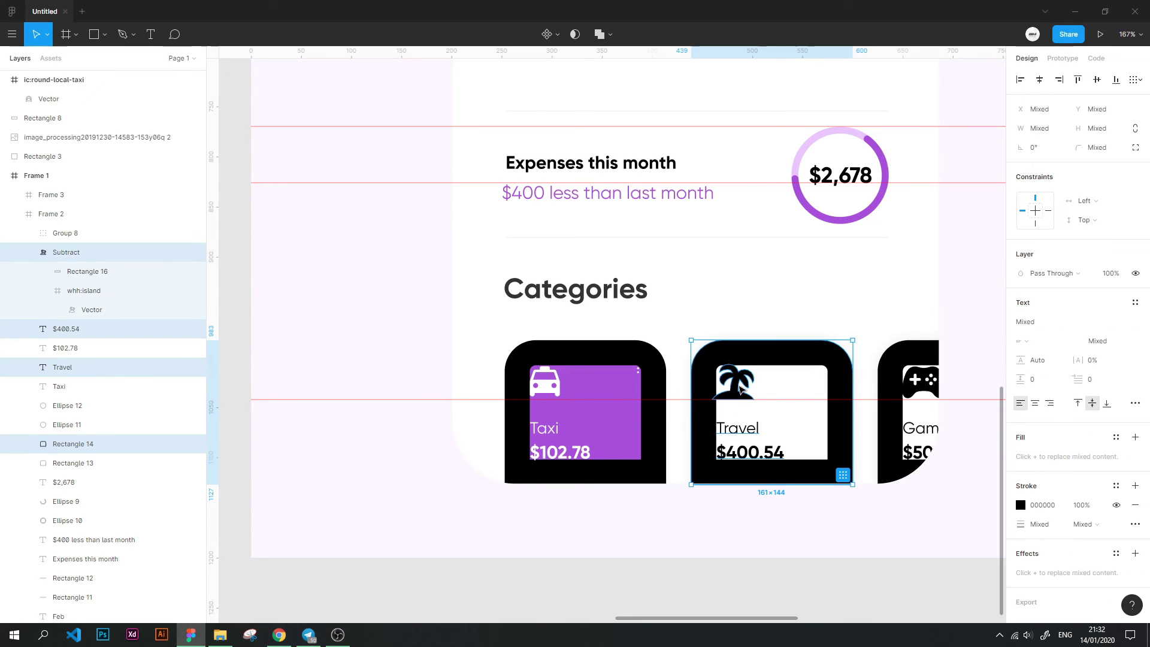
# Select the Taxi card's background, icon, texts and corner dots, with undo/redo
pyautogui.click(617, 423)
pyautogui.keyDown('shift'); pyautogui.click(544, 382); pyautogui.keyUp('shift')
pyautogui.keyDown('shift'); pyautogui.click(546, 428); pyautogui.keyUp('shift')
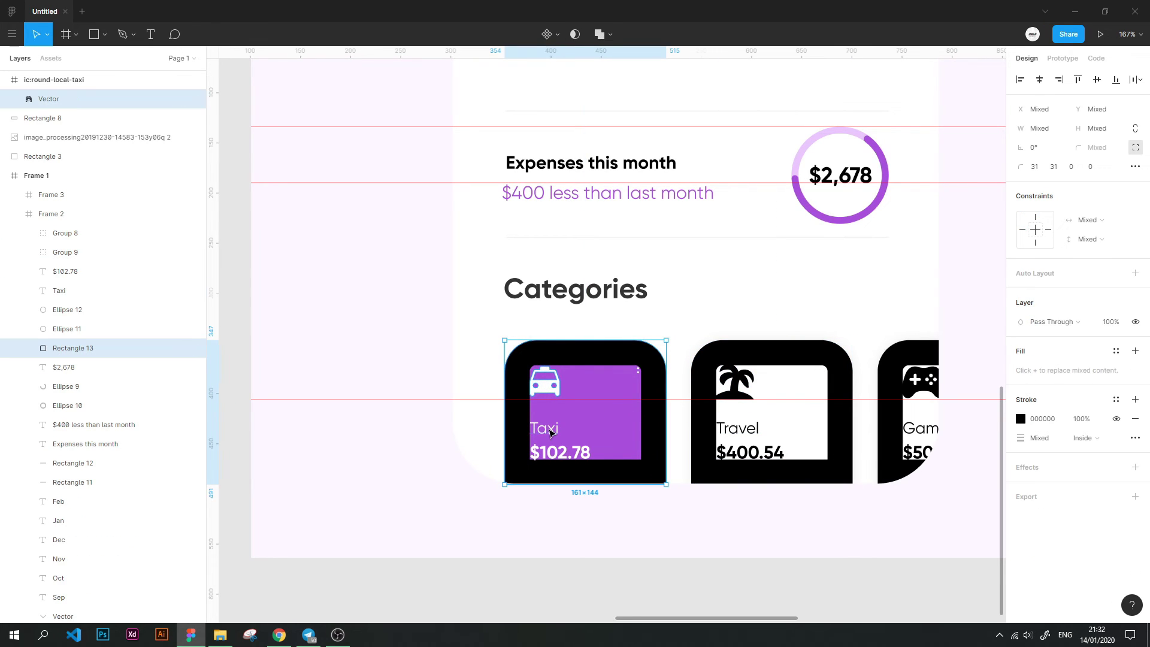
pyautogui.keyDown('shift'); pyautogui.click(566, 464); pyautogui.keyUp('shift')
pyautogui.keyDown('shift'); pyautogui.click(639, 371); pyautogui.keyUp('shift')
pyautogui.keyDown('shift'); pyautogui.click(639, 376); pyautogui.keyUp('shift')
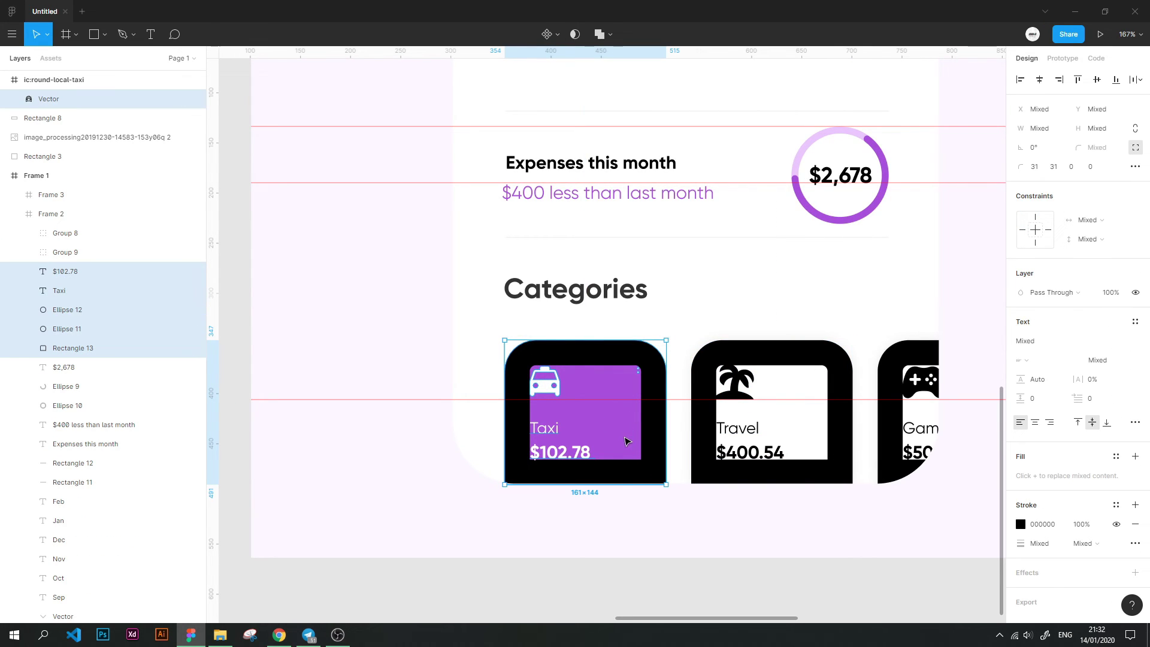
pyautogui.hotkey('ctrl', 'z')
pyautogui.hotkey('ctrl', 'shift', 'z')
pyautogui.hotkey('ctrl', 'z')
pyautogui.hotkey('ctrl', 'shift', 'z')
# Group the Taxi card's icon frame, background, texts and corner dots
pyautogui.click(54, 80)
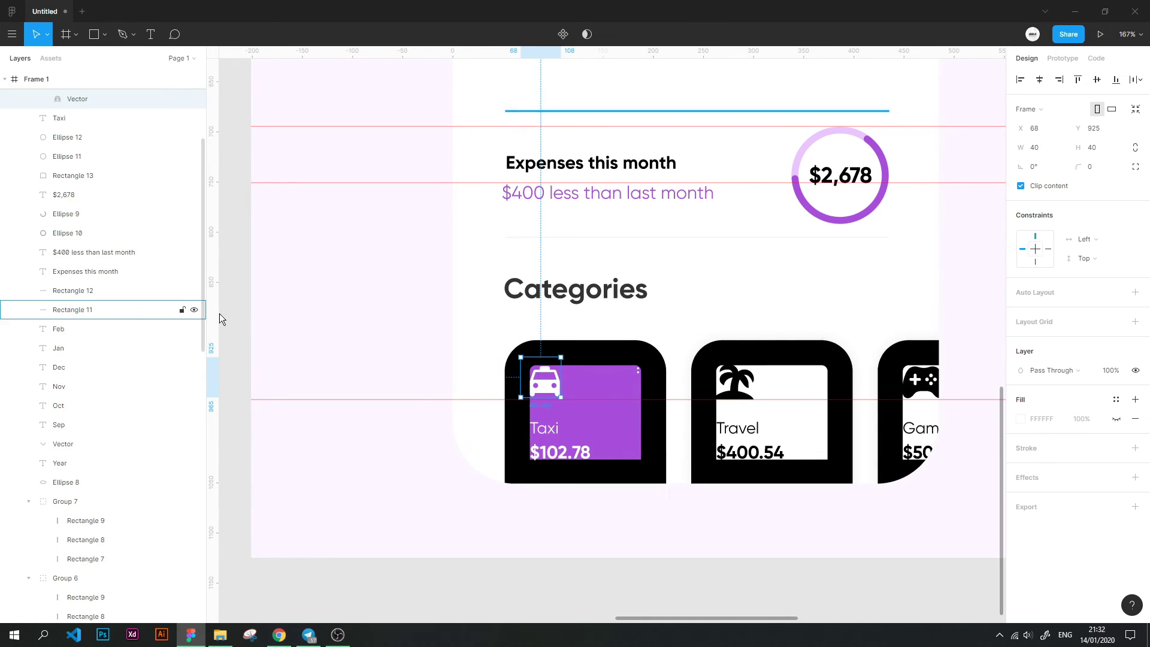
pyautogui.keyDown('shift'); pyautogui.click(515, 432); pyautogui.keyUp('shift')
pyautogui.keyDown('shift'); pyautogui.click(552, 457); pyautogui.keyUp('shift')
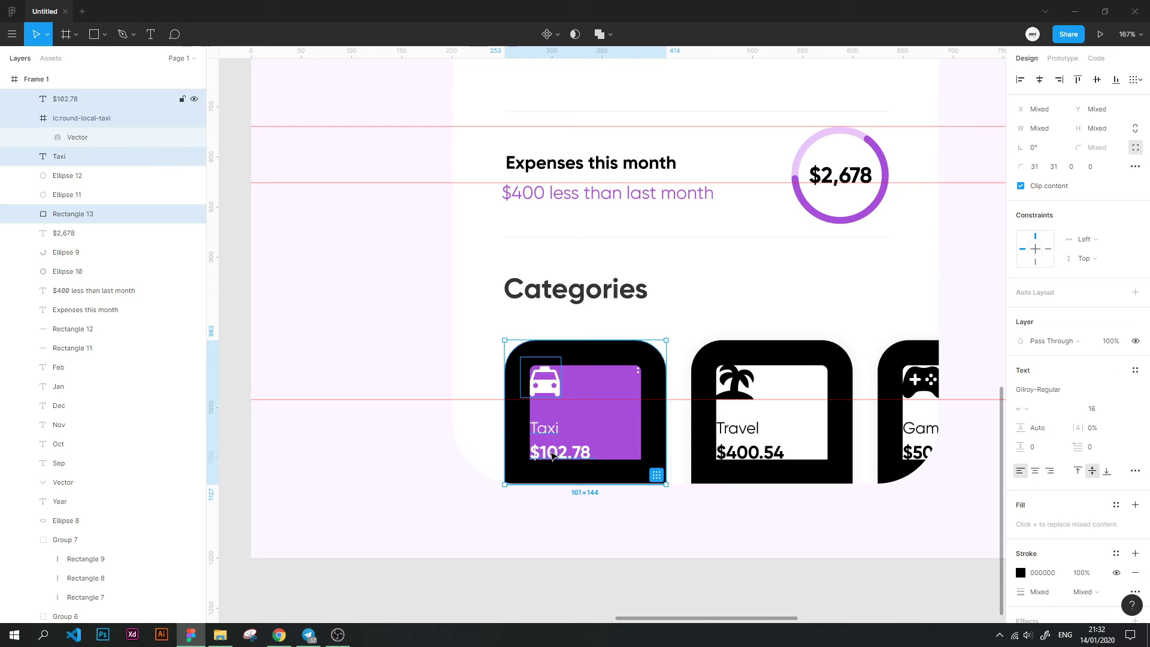
pyautogui.keyDown('shift'); pyautogui.click(639, 371); pyautogui.keyUp('shift')
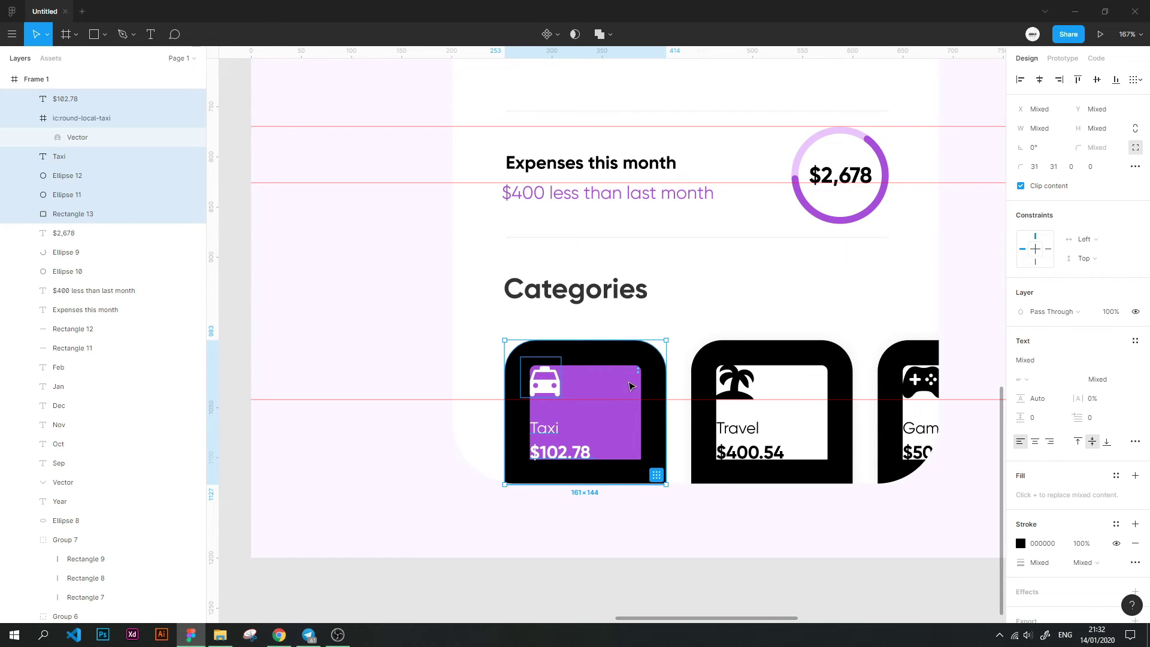
pyautogui.hotkey('ctrl', 'g')
# Remove the black strokes from all three category cards
pyautogui.click(710, 463)
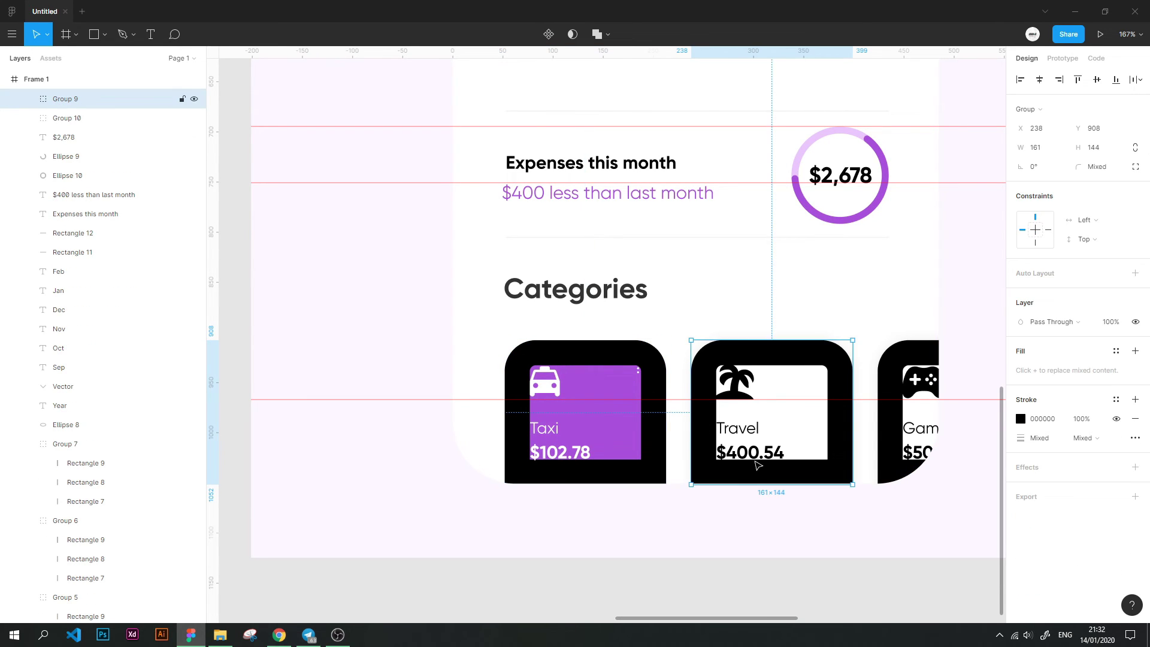
pyautogui.keyDown('shift'); pyautogui.click(637, 459); pyautogui.keyUp('shift')
pyautogui.keyDown('shift'); pyautogui.click(926, 462); pyautogui.keyUp('shift')
pyautogui.click(1135, 438)
pyautogui.click(830, 586)
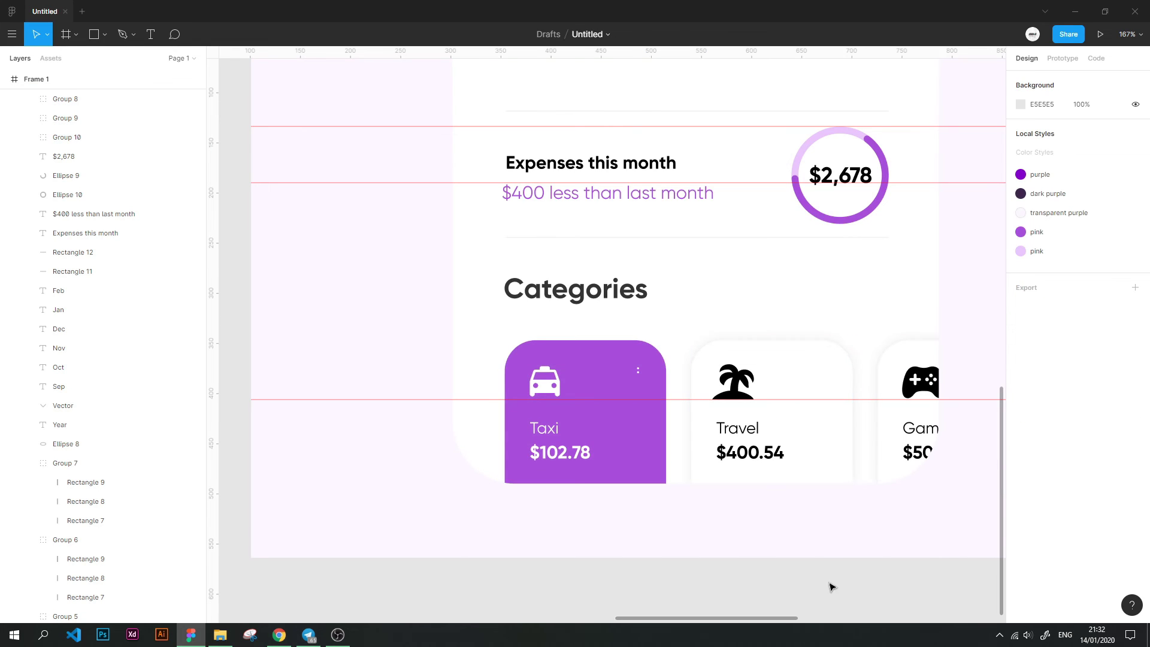
# Tighten the category card spacing to 17 and drag the red guides off the canvas
pyautogui.moveTo(893, 318)
pyautogui.mouseDown()
pyautogui.moveTo(636, 393)
pyautogui.moveTo(683, 398)
pyautogui.mouseUp()
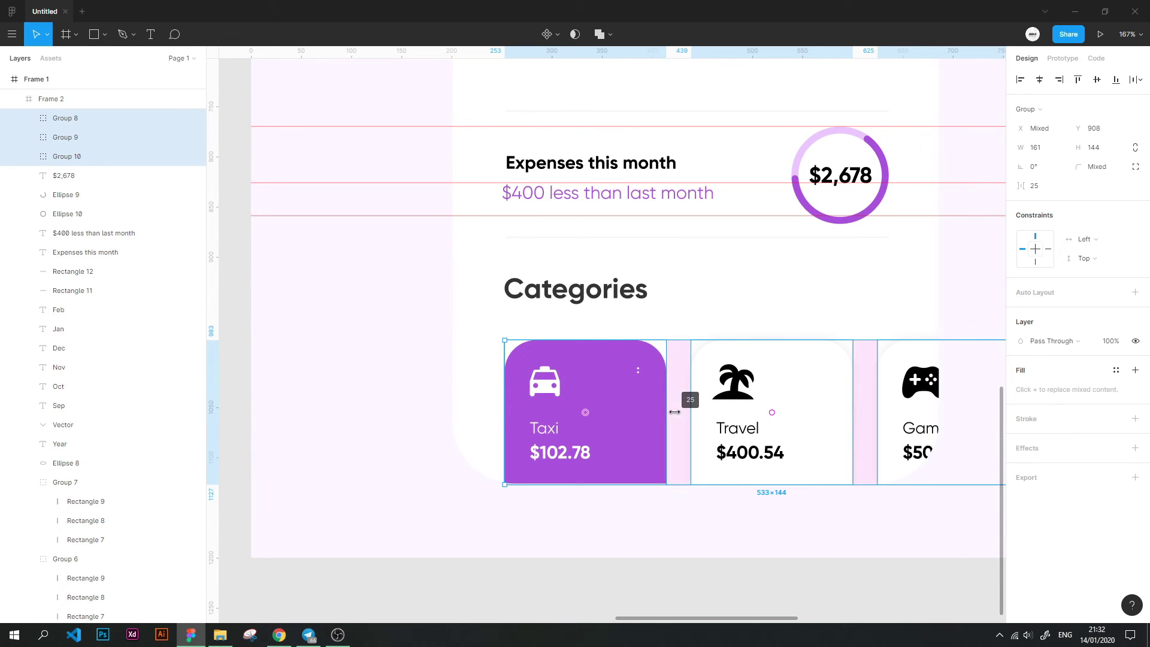
pyautogui.click(701, 598)
pyautogui.scroll(-3, 706, 579)
pyautogui.scroll(-5, 705, 578)
pyautogui.scroll(-1, 676, 563)
pyautogui.moveTo(665, 463); pyautogui.dragTo(710, 152)
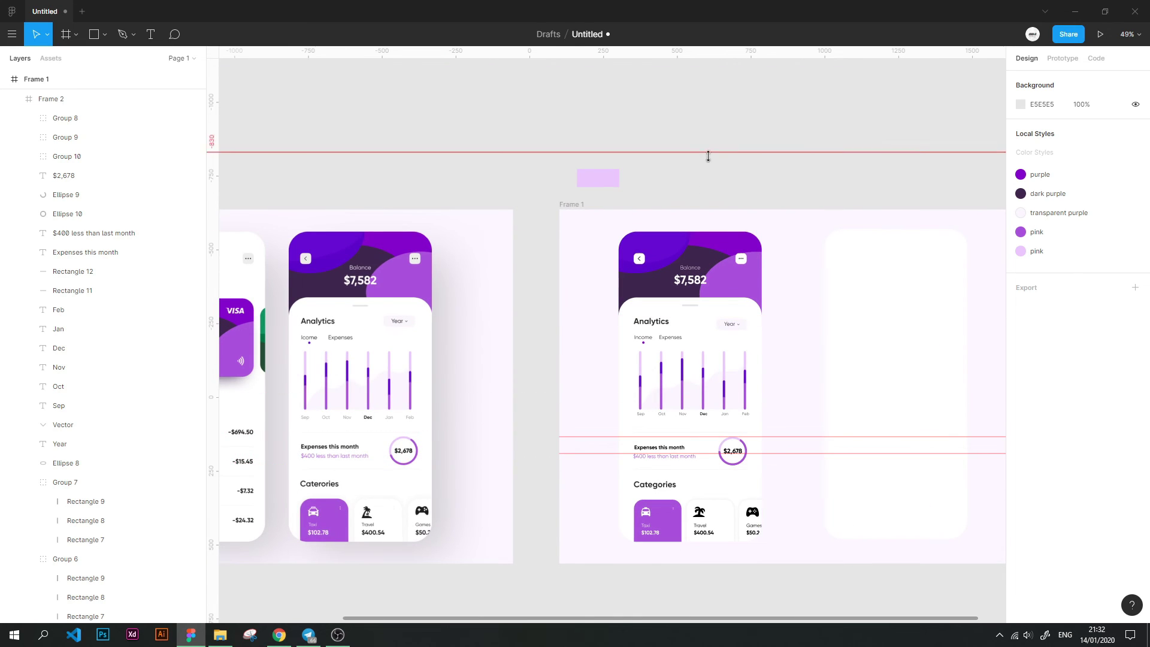
pyautogui.moveTo(761, 455)
pyautogui.mouseDown()
pyautogui.moveTo(813, 130)
pyautogui.moveTo(803, 51)
pyautogui.mouseUp()
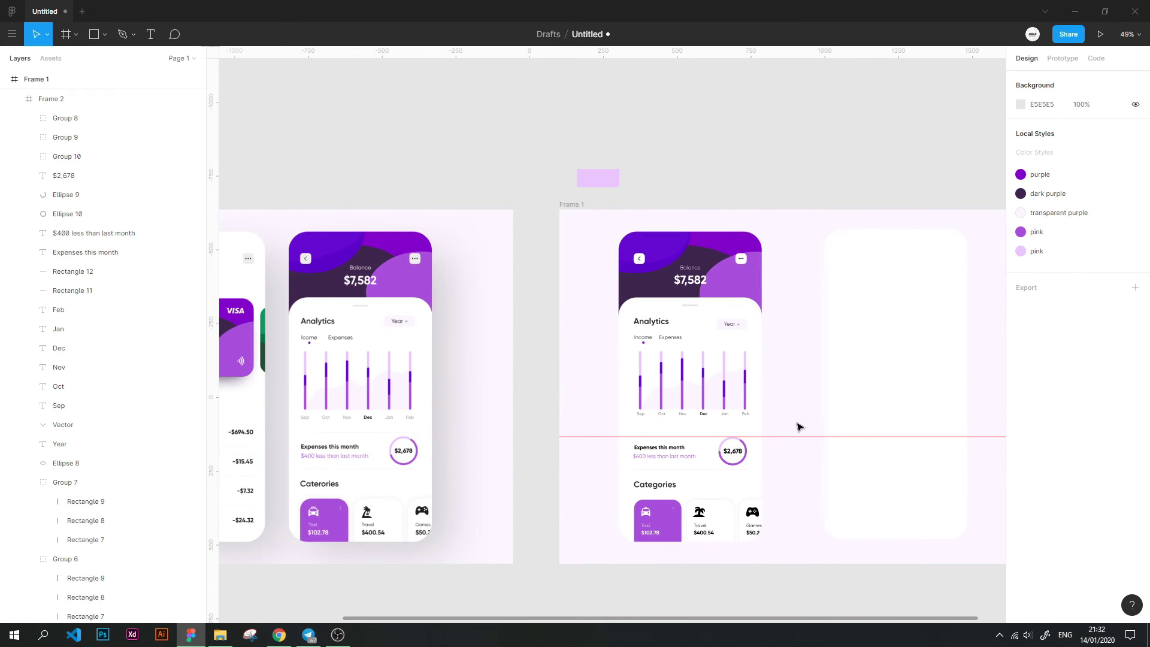
pyautogui.moveTo(799, 436); pyautogui.dragTo(806, 18)
# Apply a SmoothShadow plugin drop shadow to the phone screen frame
pyautogui.click(671, 248)
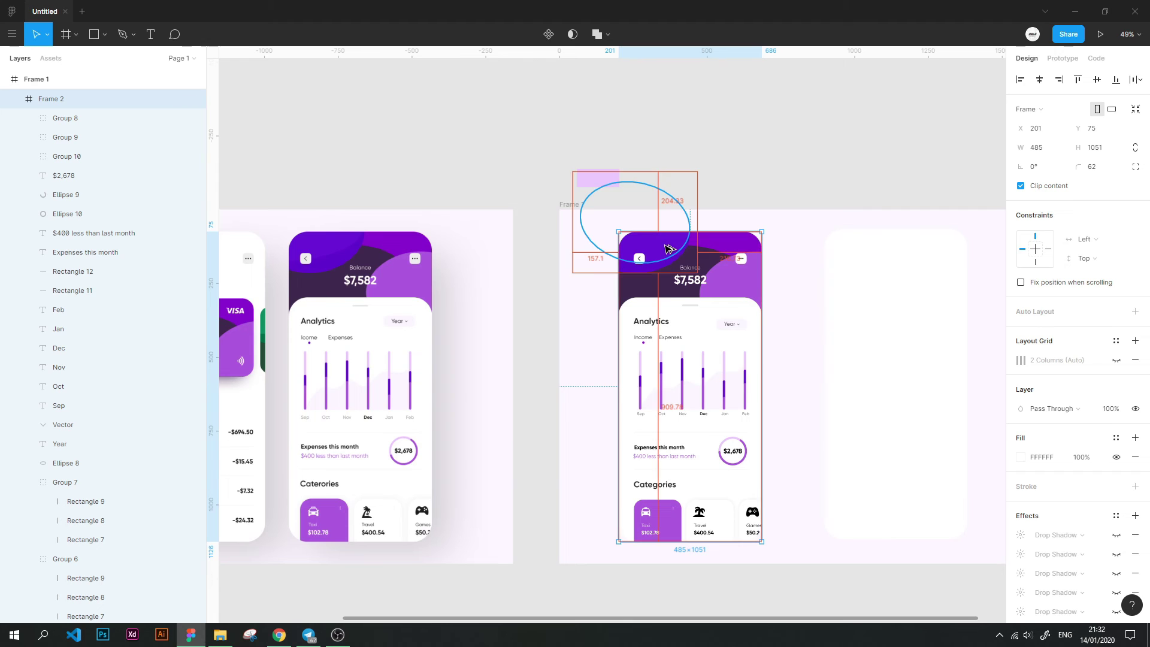
pyautogui.hotkey('ctrl', '/')
pyautogui.write('sm')
pyautogui.press('Down')
pyautogui.press('Return')
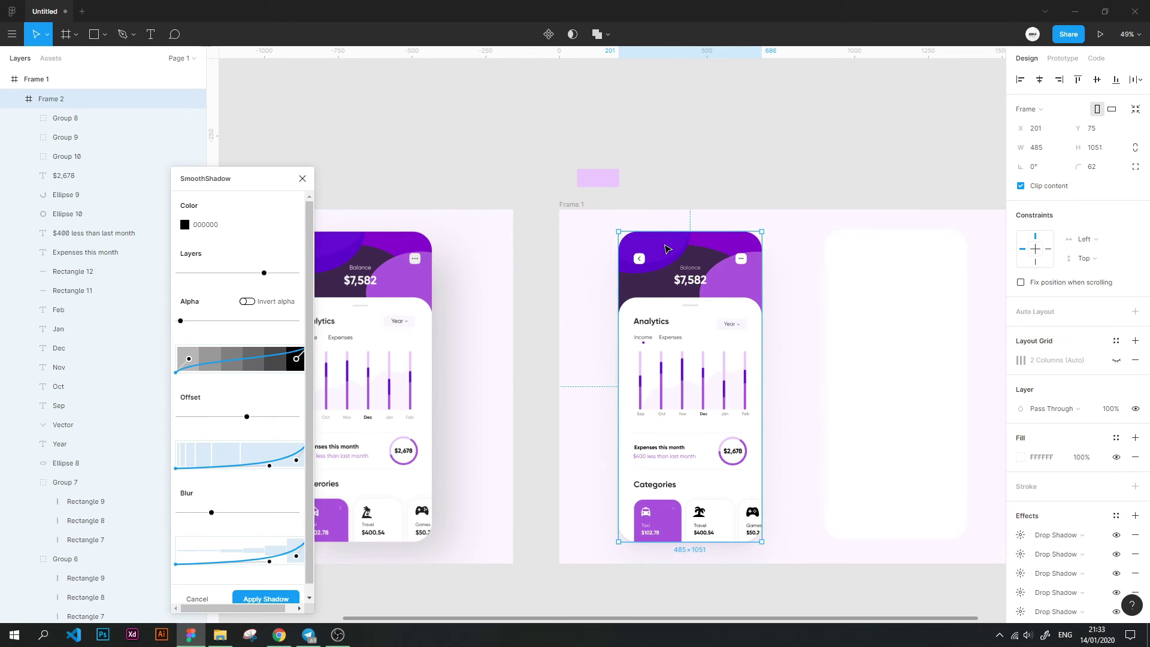
pyautogui.click(271, 599)
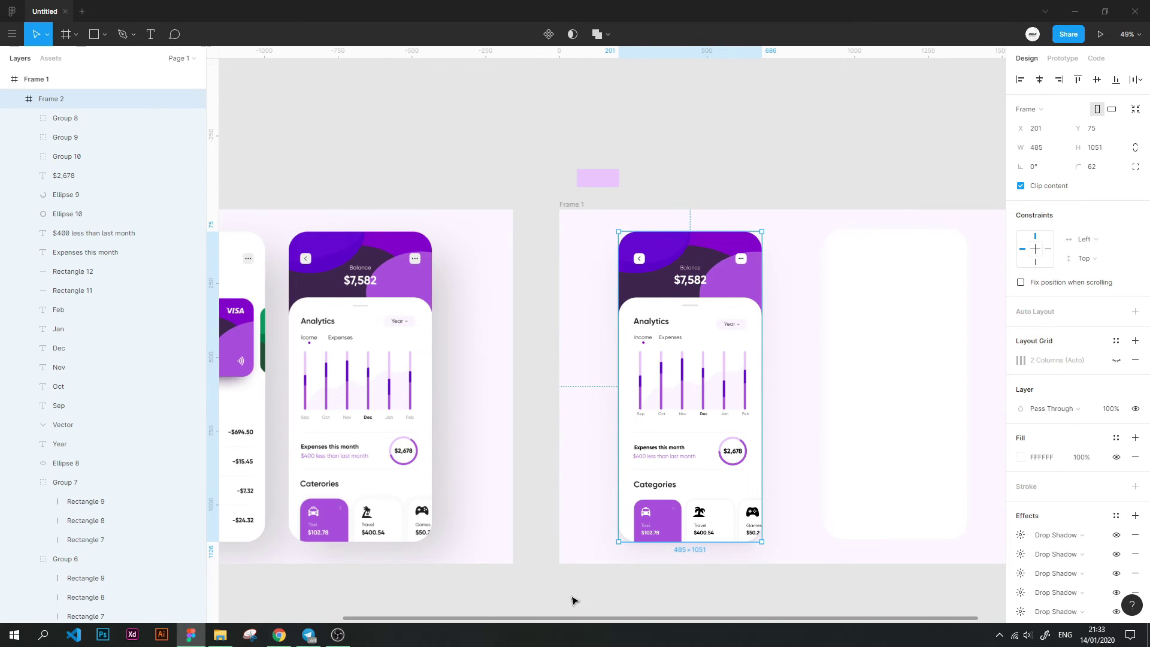
pyautogui.click(590, 592)
pyautogui.click(921, 452)
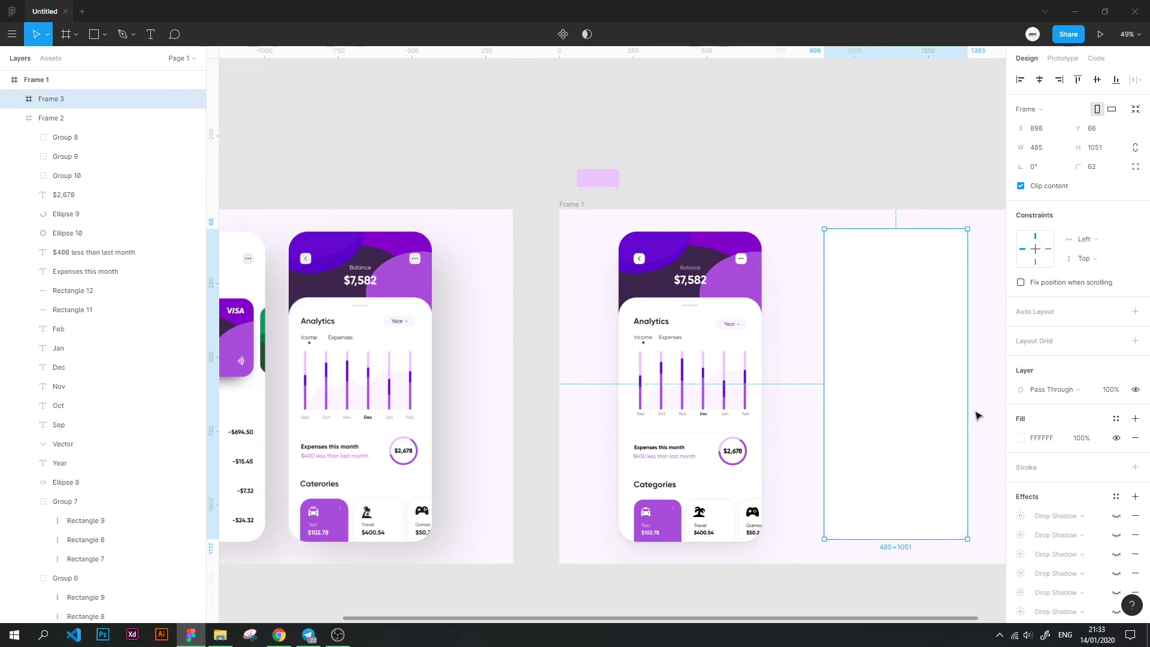
# Move the white card out of Frame 1 and paste in the reference image
pyautogui.moveTo(965, 415); pyautogui.dragTo(821, 305)
pyautogui.click(635, 146)
pyautogui.hscroll(-3, 816, 163)
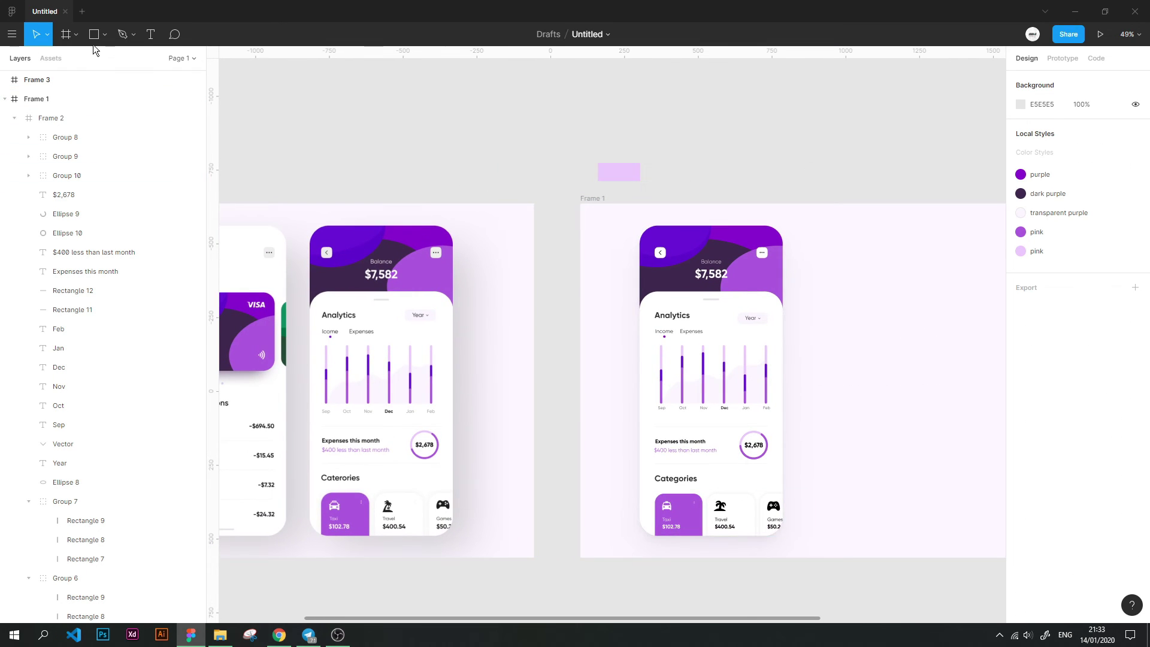
pyautogui.hotkey('ctrl', 'v')
pyautogui.hotkey('ctrl', 'v')
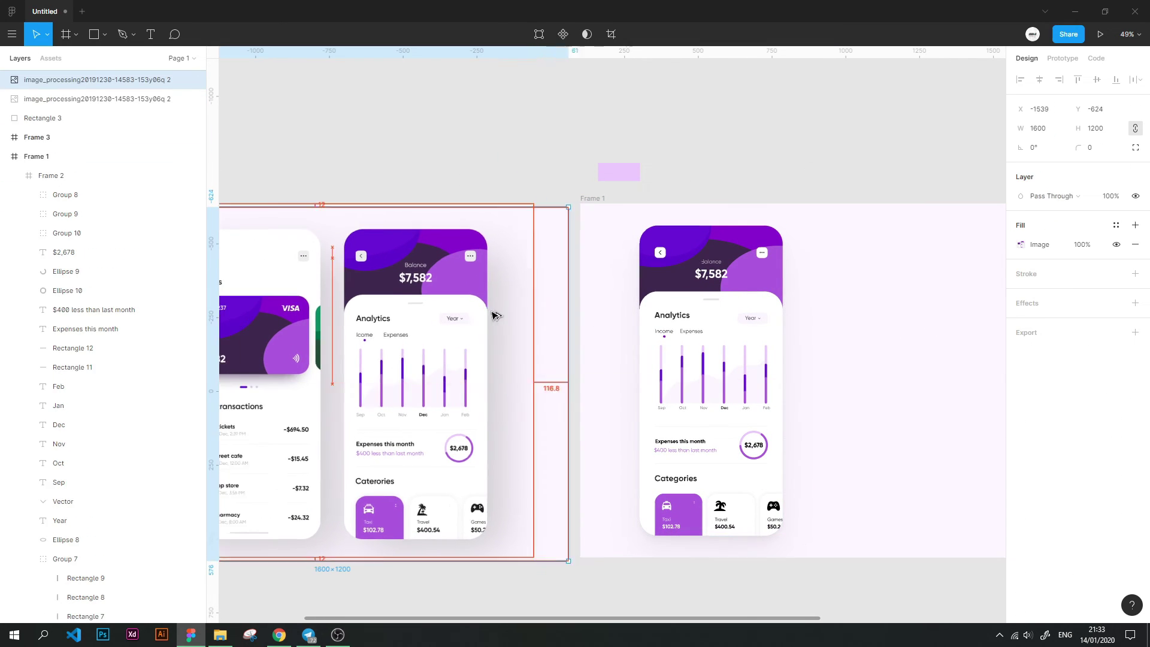
# Crop the reference image to the 536×1129 Analytics screen and place it in Frame 1
pyautogui.click(587, 35)
pyautogui.moveTo(617, 259); pyautogui.dragTo(568, 273)
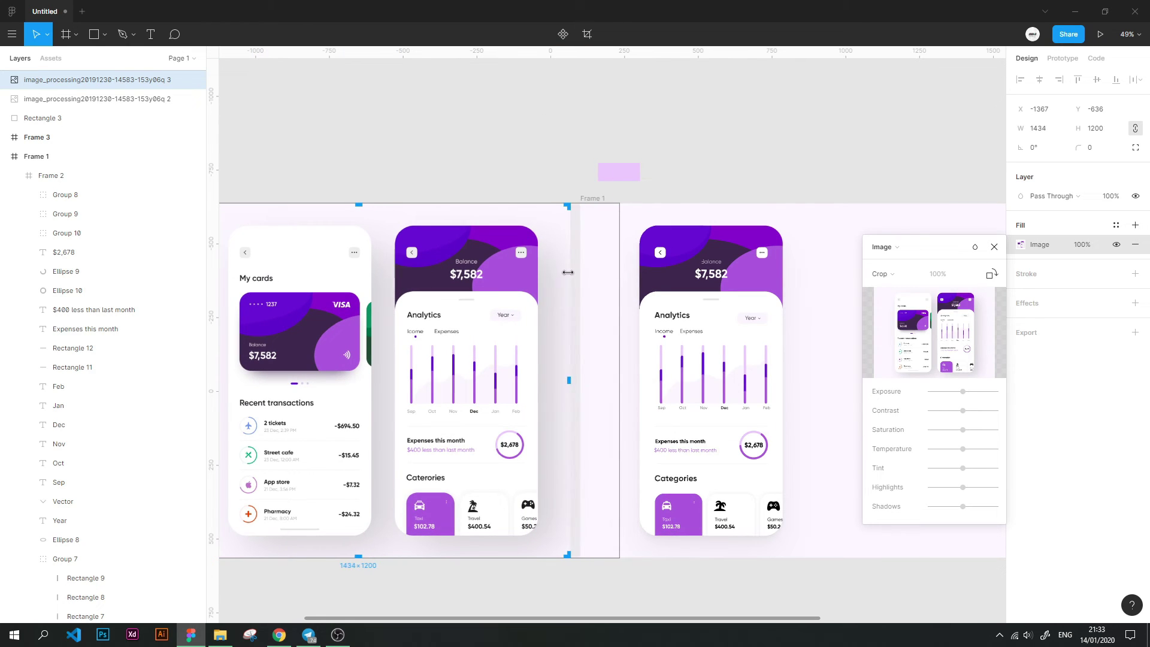
pyautogui.moveTo(365, 311); pyautogui.dragTo(528, 308)
pyautogui.moveTo(306, 351); pyautogui.dragTo(548, 348)
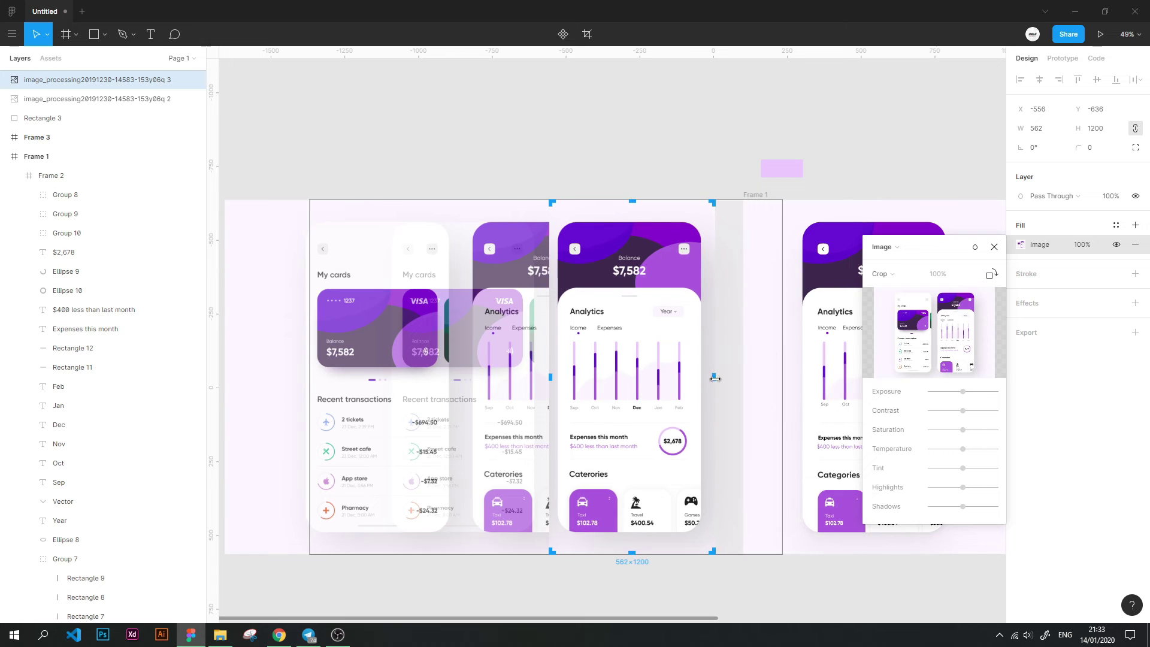
pyautogui.moveTo(710, 203); pyautogui.dragTo(707, 210)
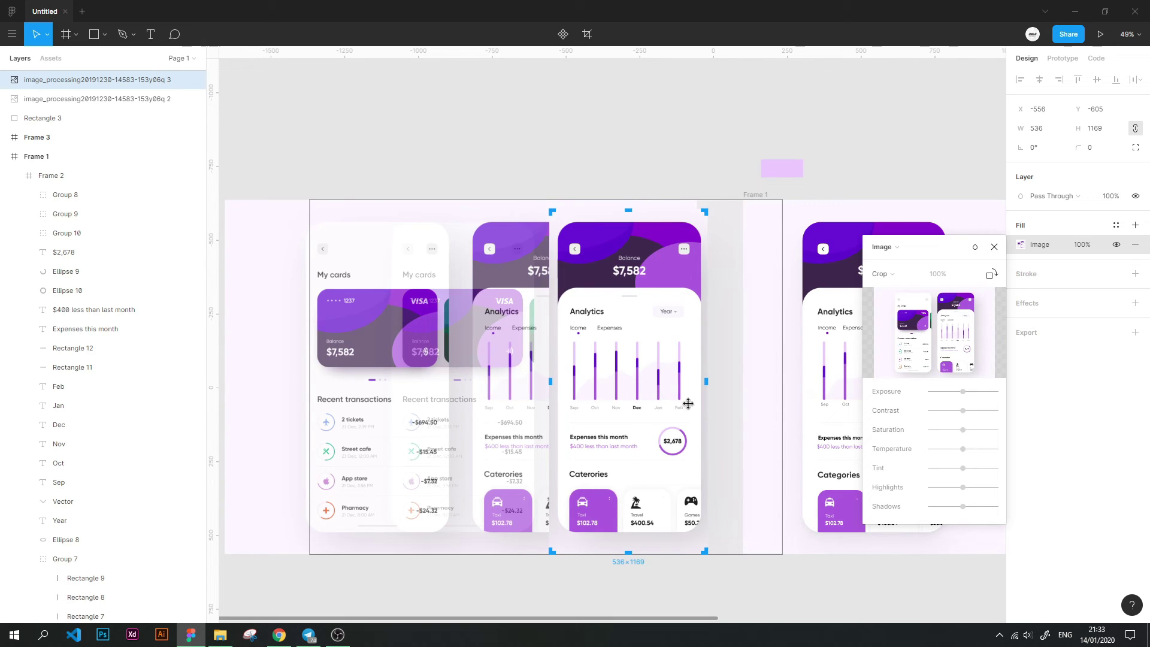
pyautogui.press('Return')
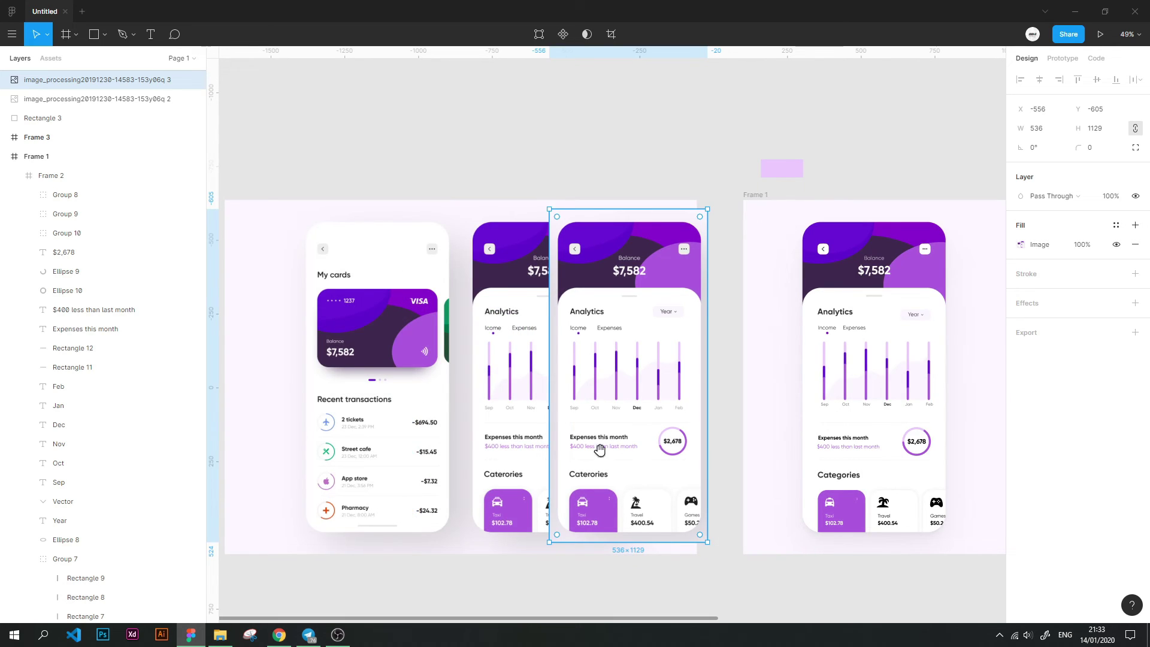
pyautogui.moveTo(600, 449)
pyautogui.mouseDown()
pyautogui.moveTo(429, 452)
pyautogui.moveTo(889, 442)
pyautogui.mouseUp()
pyautogui.click(755, 198)
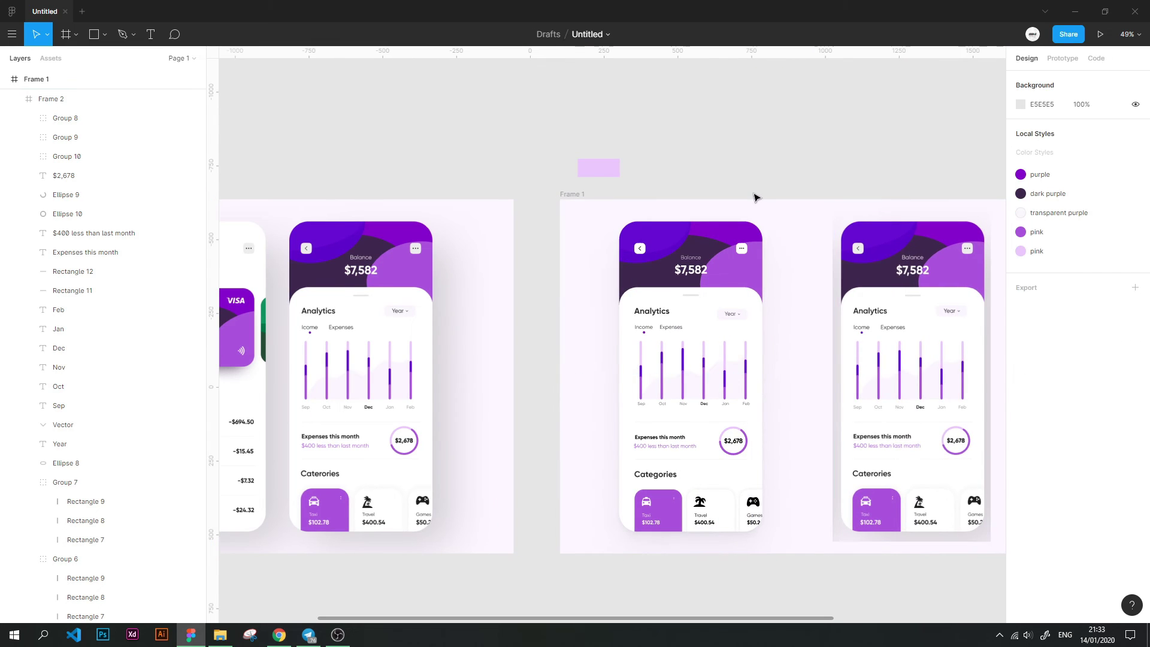
pyautogui.moveTo(754, 197)
pyautogui.mouseDown()
pyautogui.moveTo(619, 180)
pyautogui.moveTo(771, 290)
pyautogui.mouseUp()
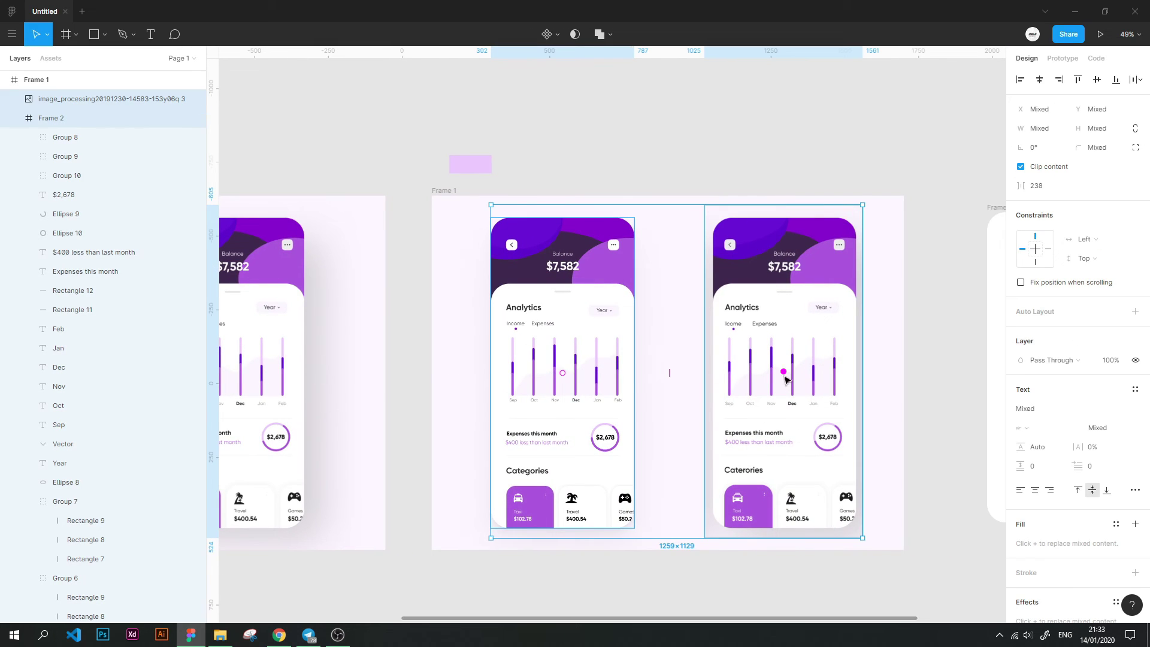
# Re-crop the reference image's top-right and left edges to the phone outline
pyautogui.click(683, 295)
pyautogui.scroll(2, 683, 296)
pyautogui.click(606, 285)
pyautogui.doubleClick(606, 285)
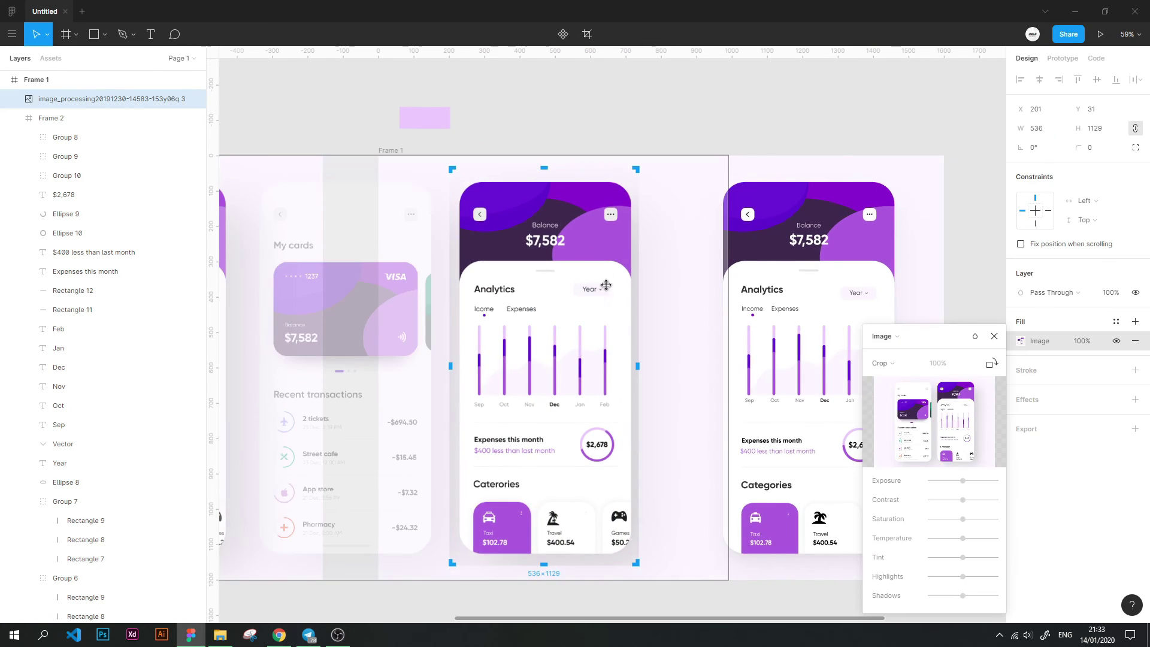
pyautogui.scroll(3, 651, 159)
pyautogui.moveTo(662, 145); pyautogui.dragTo(650, 170)
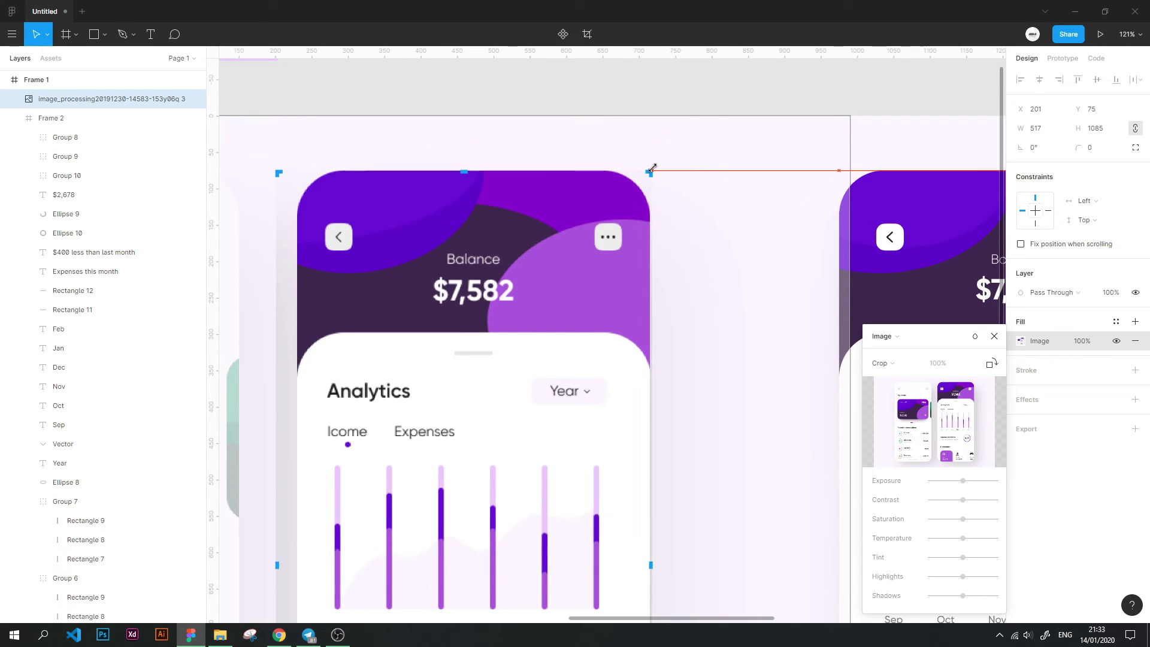
pyautogui.moveTo(284, 178); pyautogui.dragTo(298, 182)
pyautogui.scroll(-4, 342, 372)
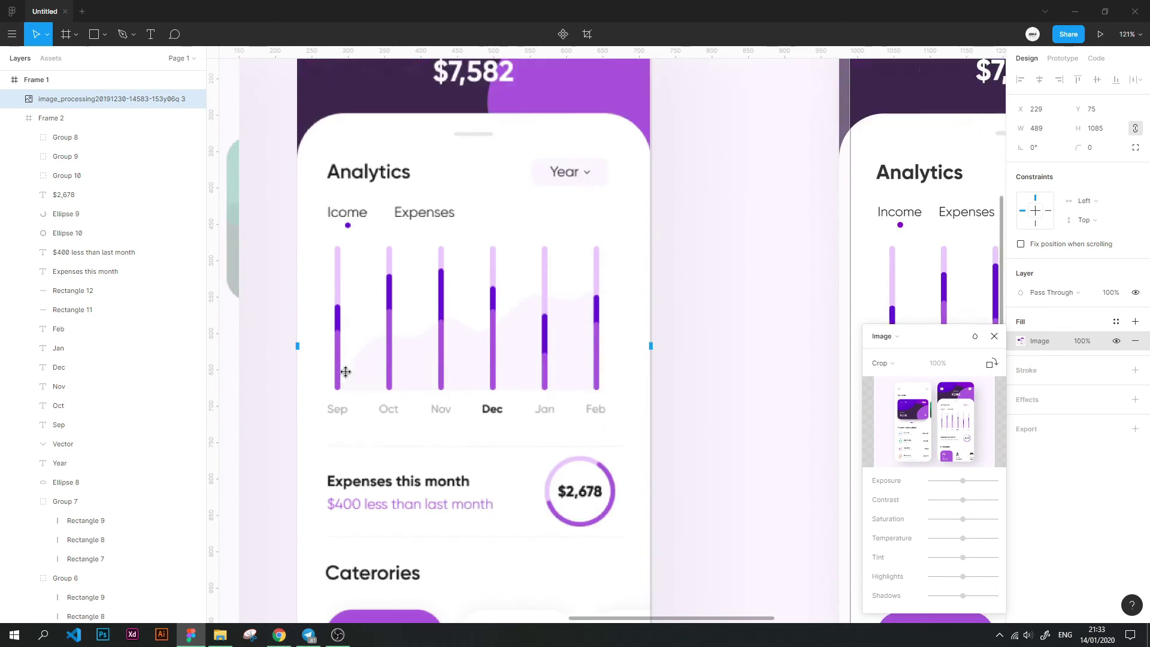
pyautogui.scroll(-4, 417, 446)
# Trim the image's bottom and right edges, bringing it to 486×1052
pyautogui.moveTo(471, 533); pyautogui.dragTo(473, 512)
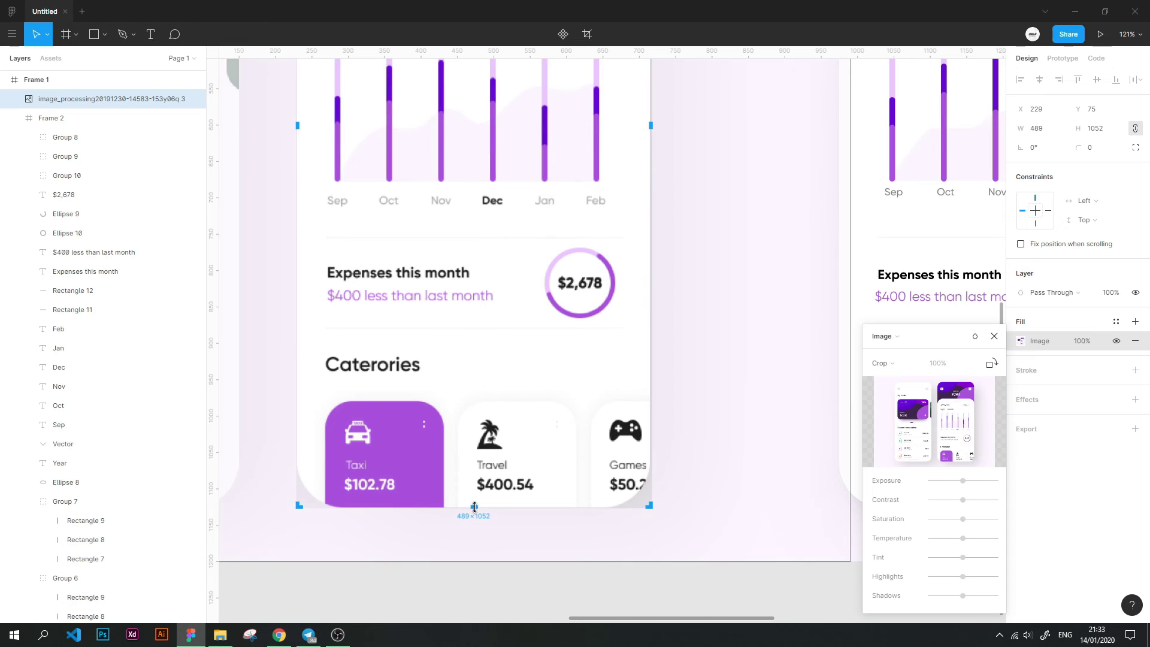
pyautogui.scroll(5, 647, 329)
pyautogui.scroll(5, 670, 506)
pyautogui.scroll(4, 662, 431)
pyautogui.scroll(5, 662, 433)
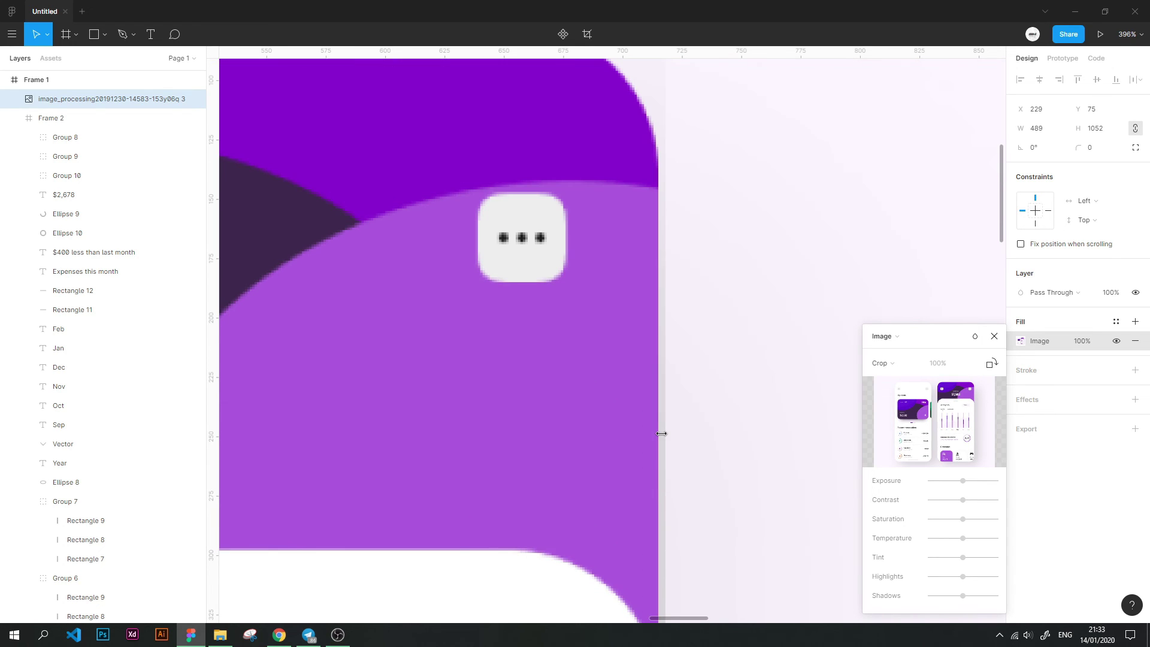
pyautogui.moveTo(667, 406); pyautogui.dragTo(659, 413)
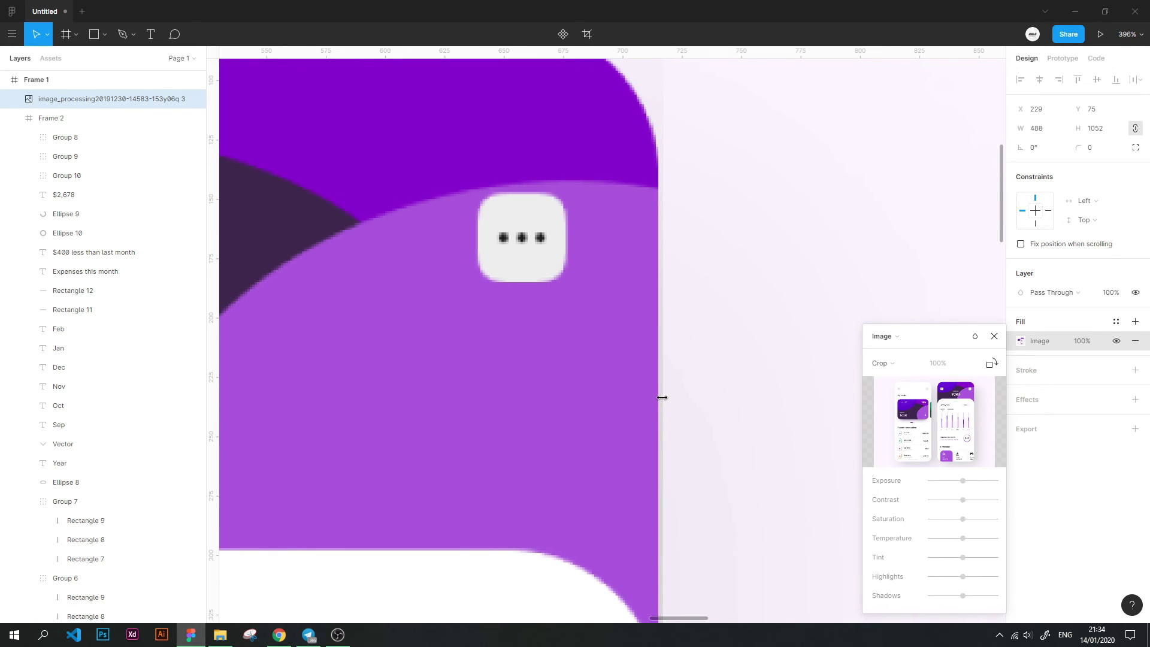
pyautogui.scroll(-5, 659, 407)
pyautogui.click(732, 322)
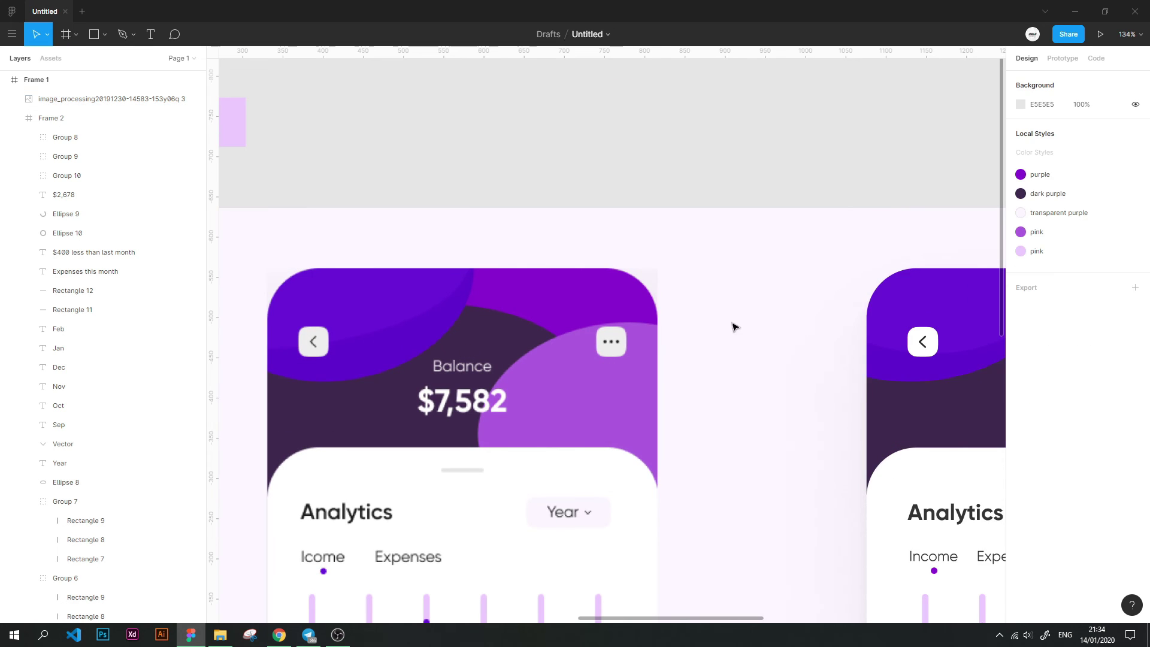
# Round the reference image's corners to a 59 radius
pyautogui.moveTo(650, 279); pyautogui.dragTo(607, 316)
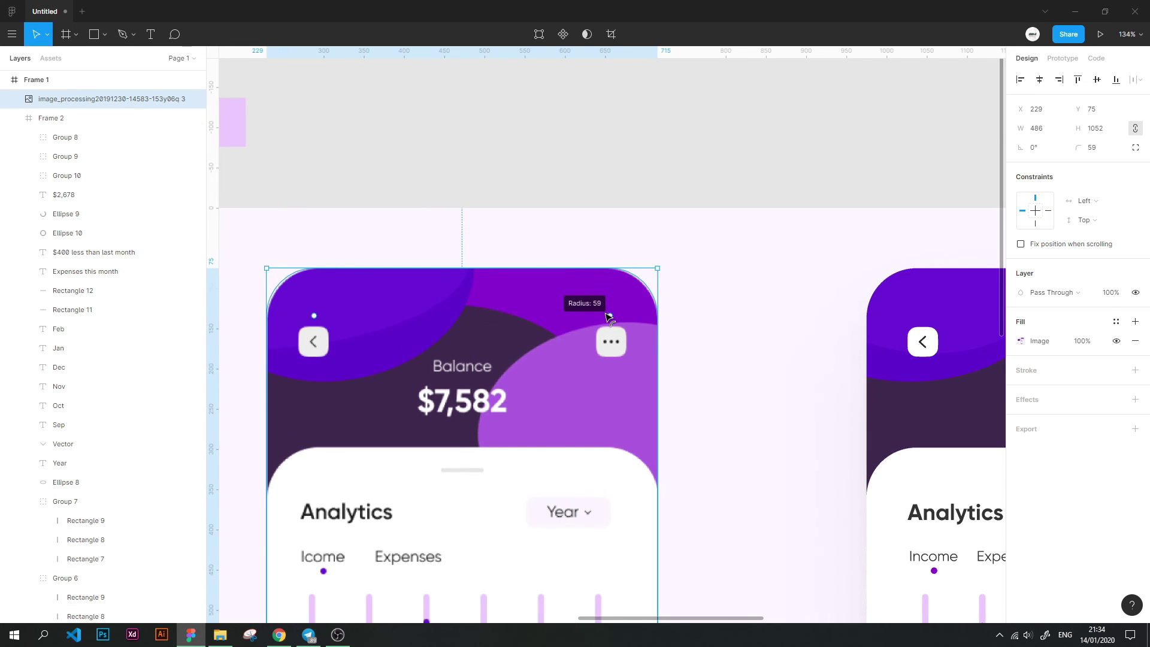
pyautogui.click(657, 159)
pyautogui.scroll(-5, 653, 159)
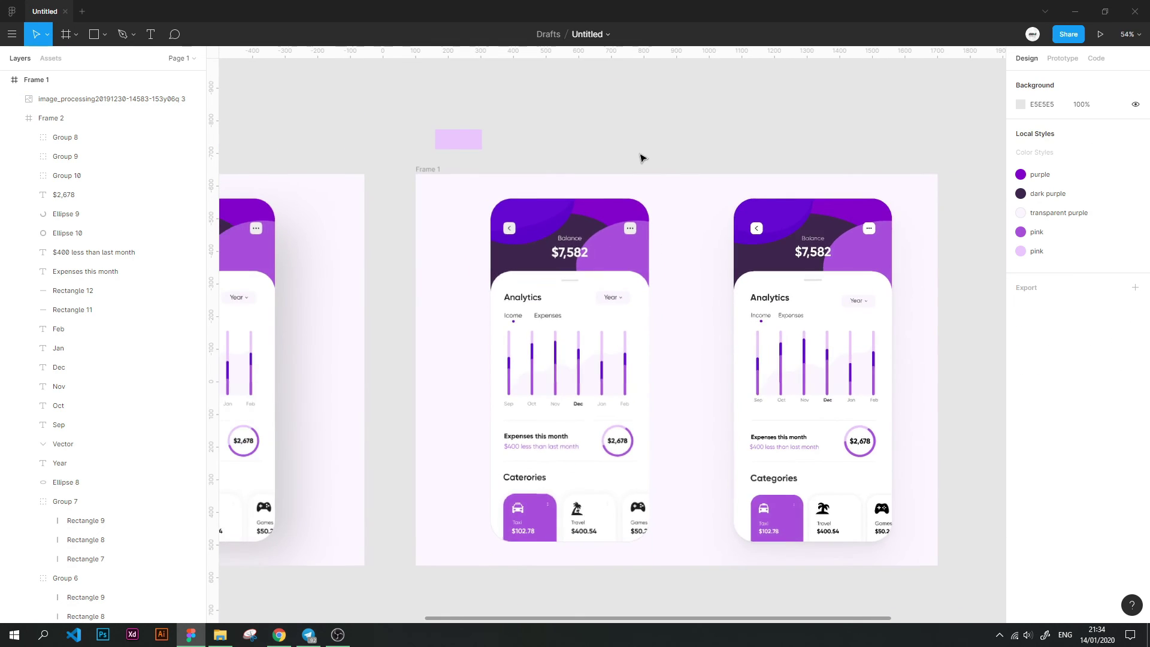
pyautogui.scroll(2, 654, 613)
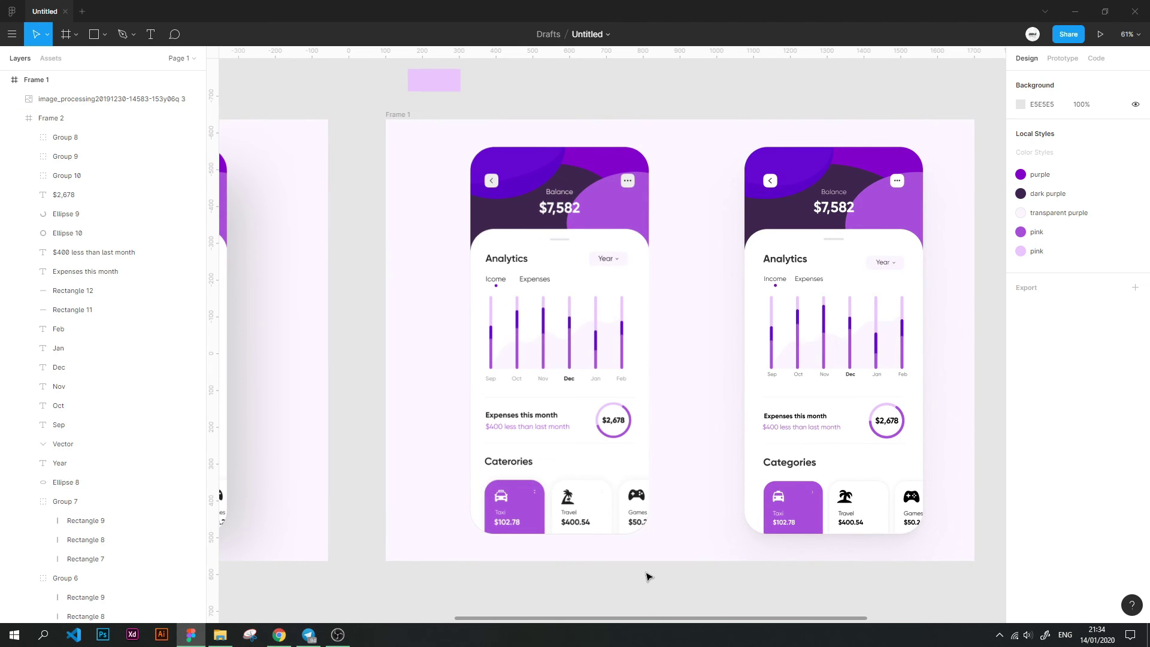
pyautogui.scroll(3, 891, 282)
pyautogui.scroll(3, 775, 308)
pyautogui.scroll(-2, 605, 282)
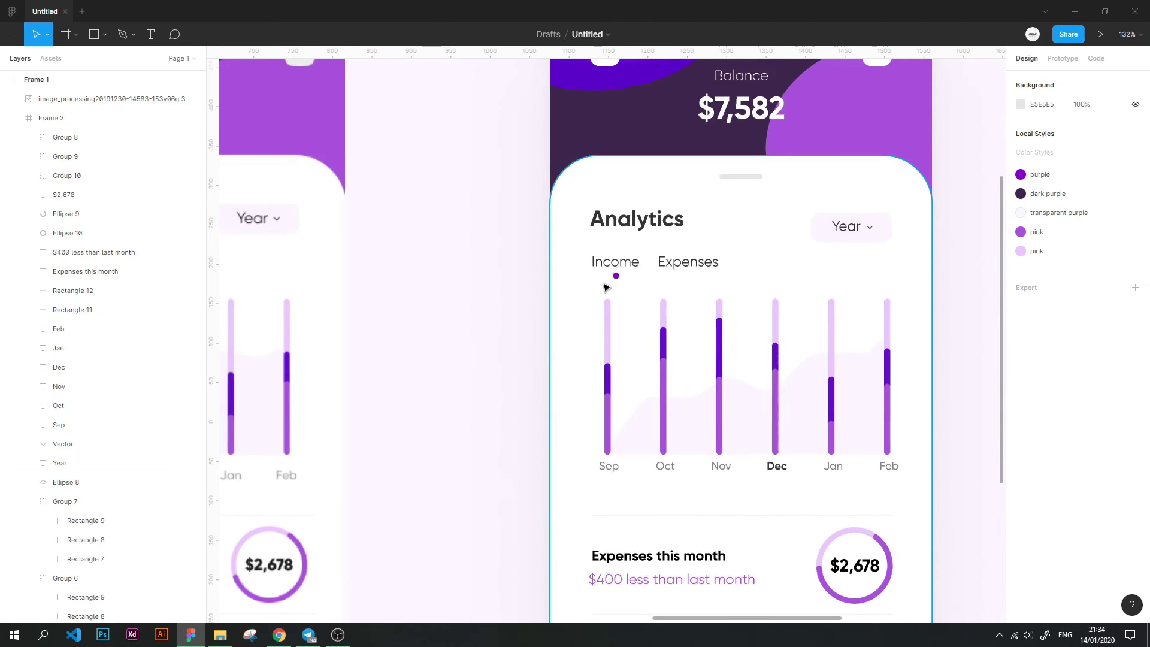
# Draw a 100×100 square between the phones and centre it in Frame 1
pyautogui.click(94, 37)
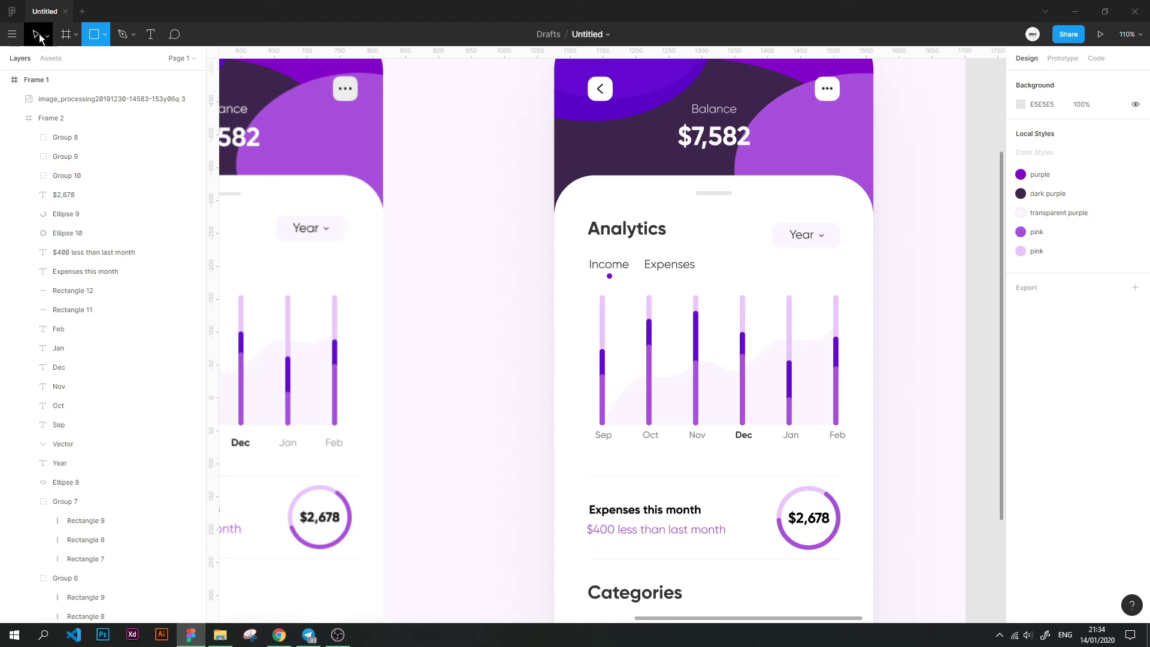
pyautogui.click(465, 232)
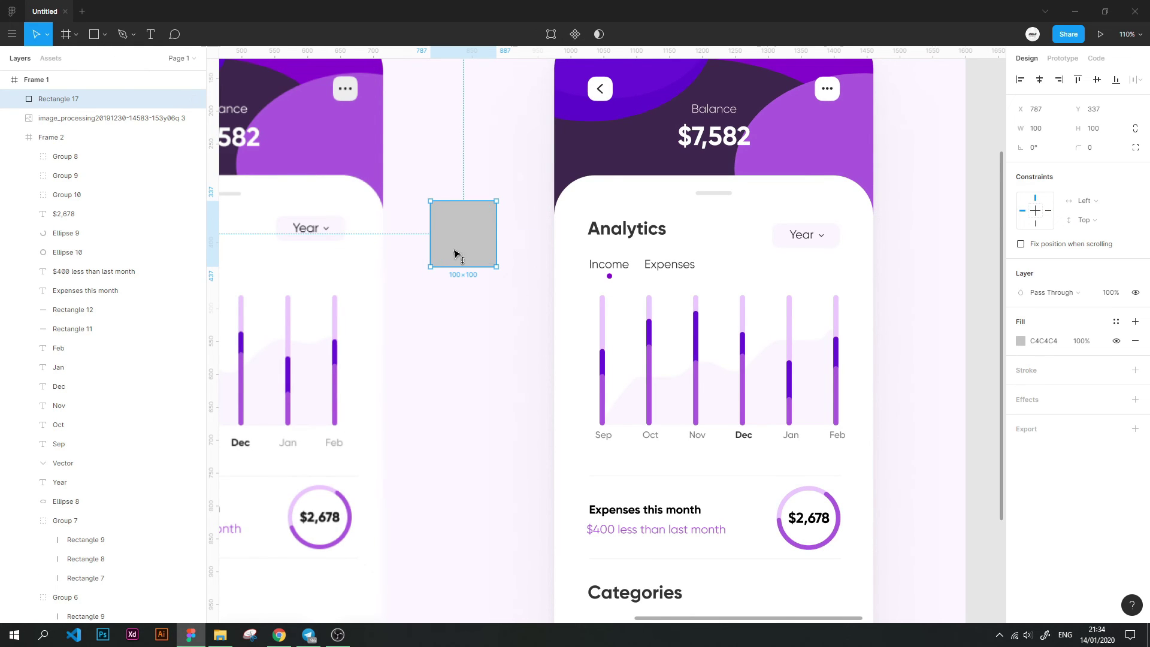
pyautogui.moveTo(456, 255); pyautogui.dragTo(452, 455)
pyautogui.click(1040, 80)
pyautogui.click(1097, 79)
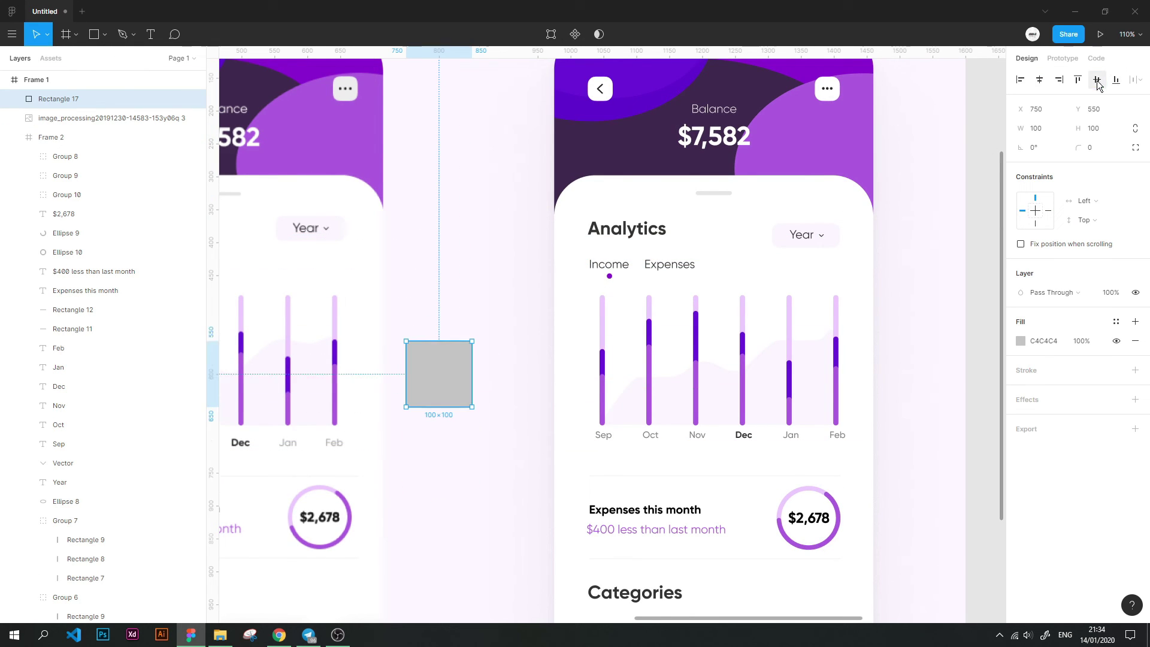
pyautogui.click(526, 285)
# Group both phone screens and centre the group horizontally in the frame
pyautogui.hotkey('shift', '1')
pyautogui.keyDown('shift'); pyautogui.click(411, 262); pyautogui.keyUp('shift')
pyautogui.hotkey('ctrl', 'g')
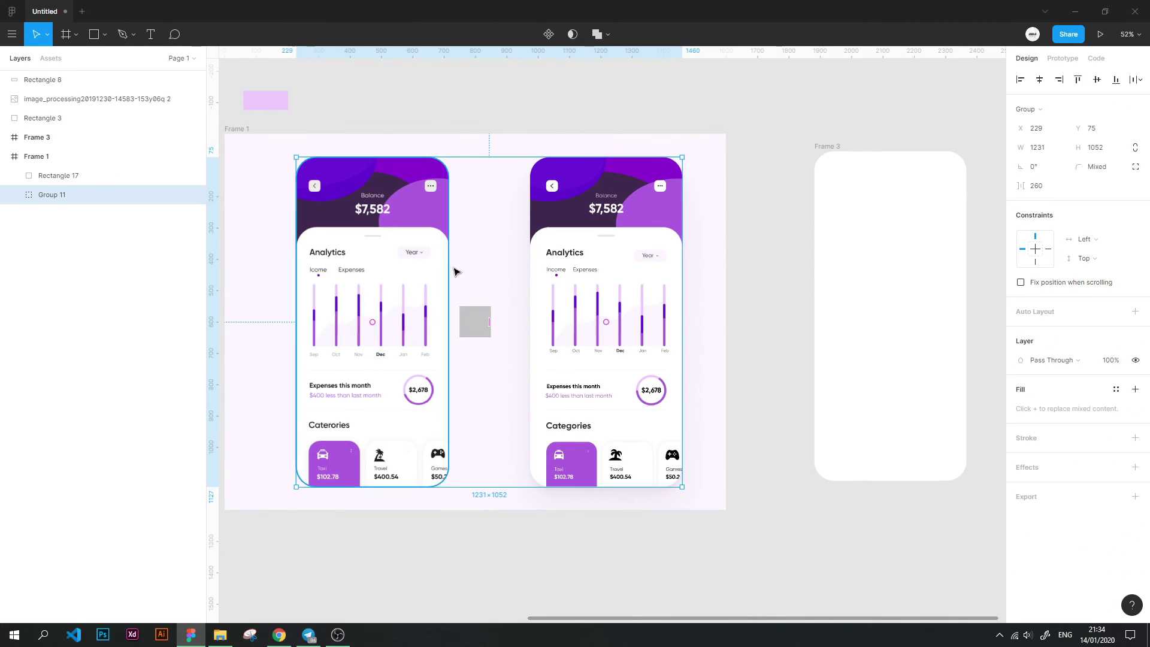
pyautogui.click(1039, 80)
pyautogui.click(449, 287)
pyautogui.scroll(5, 449, 288)
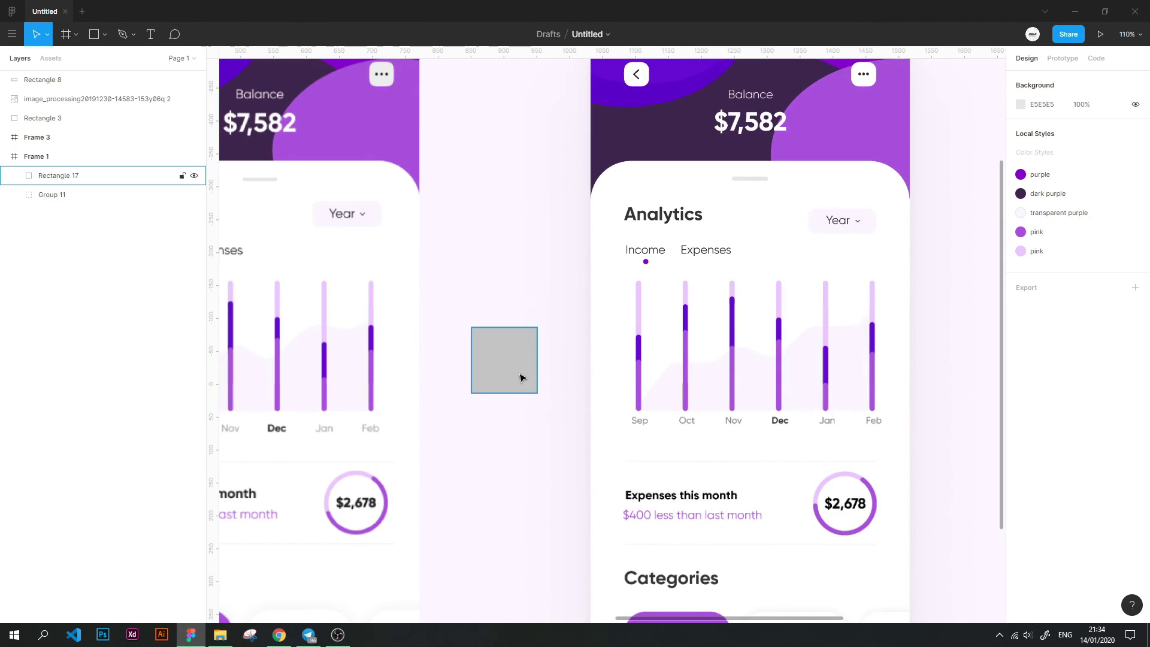
# Give the square a 27 corner radius, checking the per-corner and smoothing options
pyautogui.click(521, 377)
pyautogui.click(1017, 342)
pyautogui.click(1097, 148)
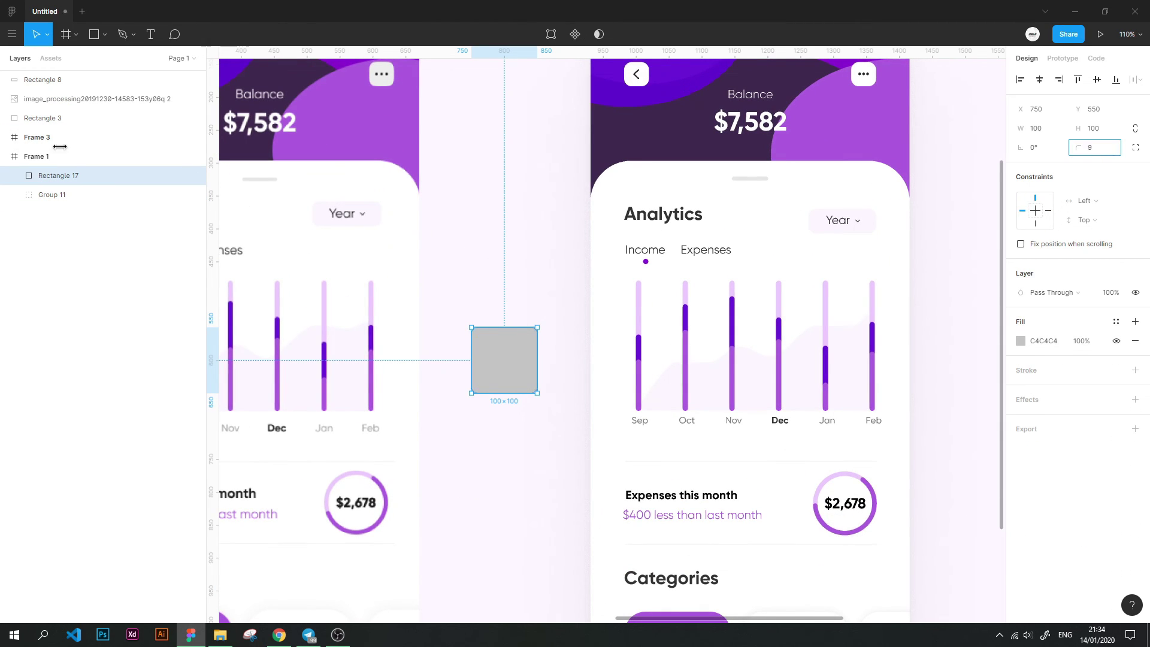
pyautogui.write('23')
pyautogui.press('Return')
pyautogui.write('27')
pyautogui.click(1135, 147)
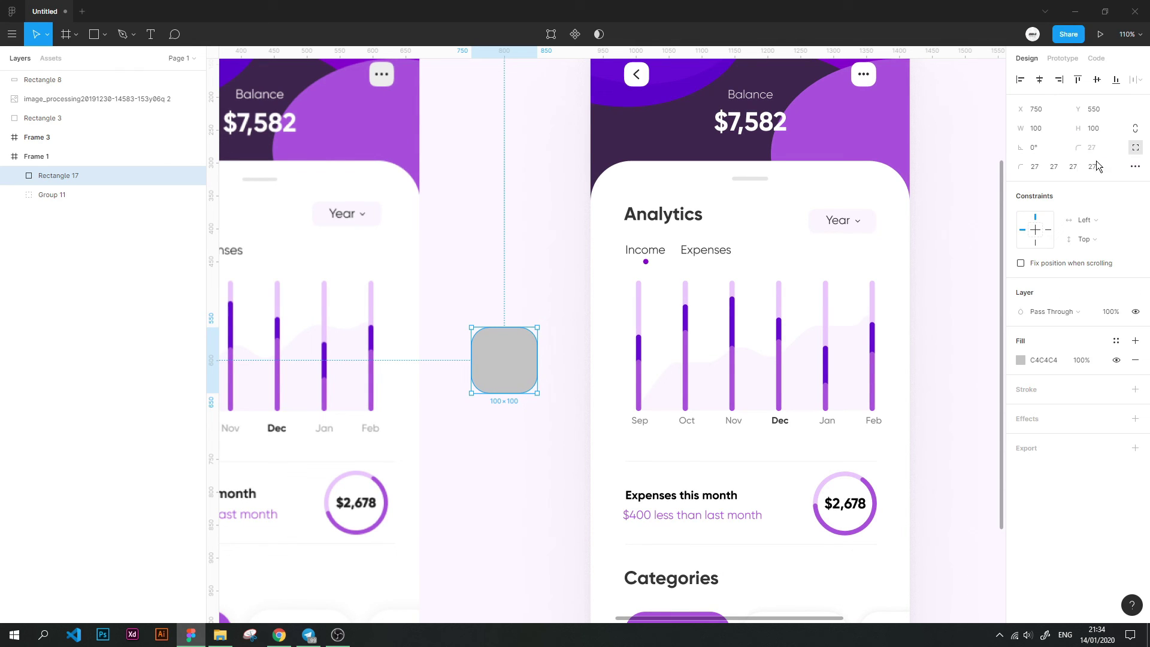
pyautogui.click(1136, 166)
pyautogui.click(585, 141)
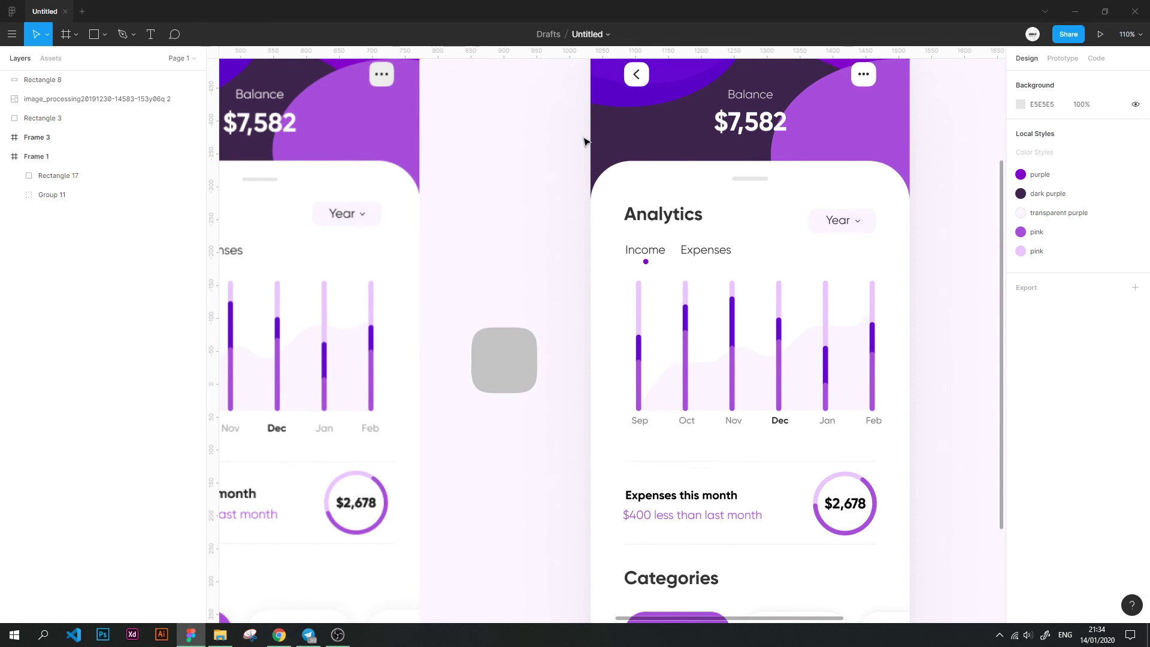
# Fill the rounded square with white (FFFFFF)
pyautogui.keyDown('ctrl'); pyautogui.scroll(5, 514, 442); pyautogui.keyUp('ctrl')
pyautogui.click(604, 311)
pyautogui.click(1020, 360)
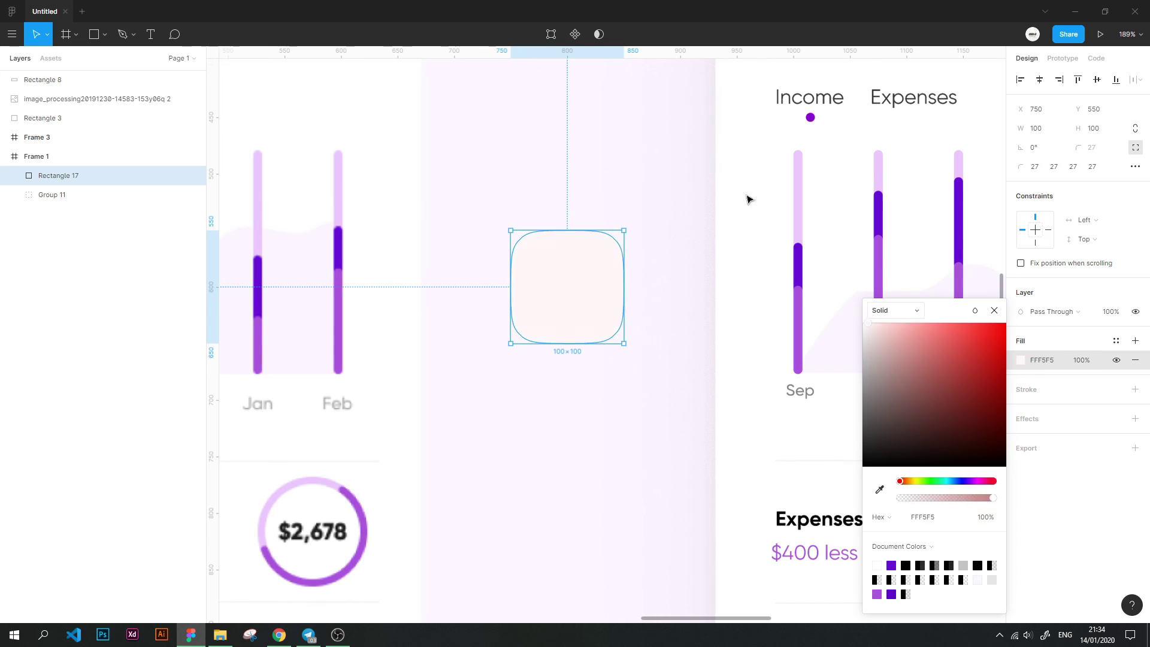
pyautogui.click(747, 195)
pyautogui.click(605, 240)
# Apply a soft layered shadow to the square with the SmoothShadow plugin
pyautogui.hotkey('ctrl', 'alt', 'p')
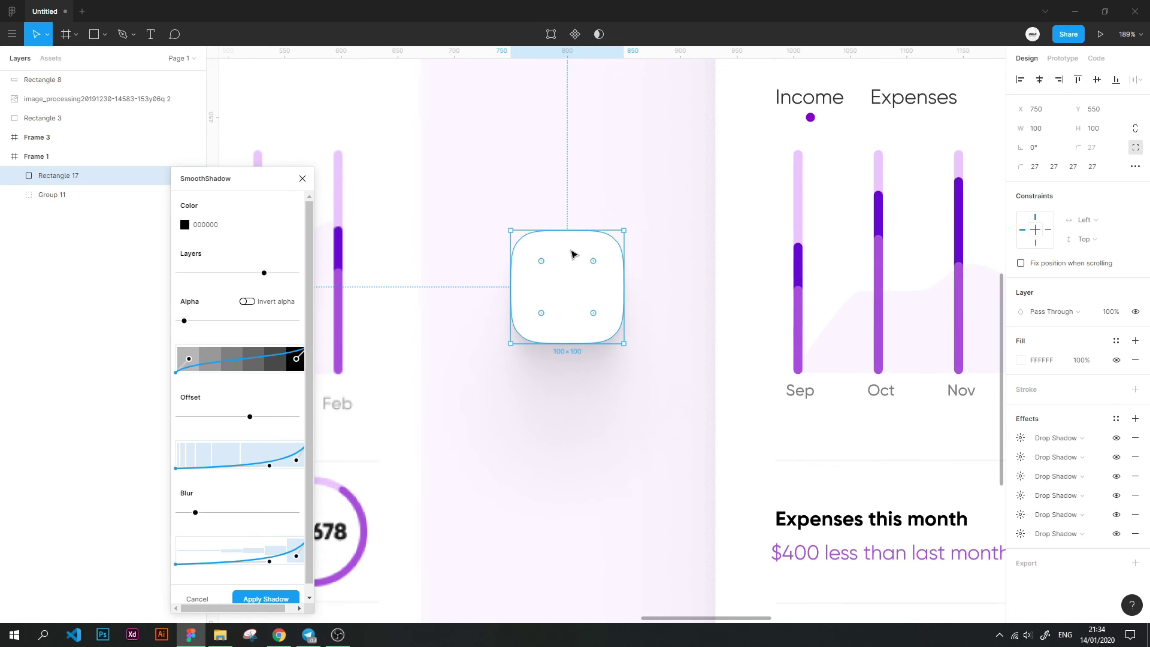
pyautogui.click(242, 592)
pyautogui.click(495, 532)
pyautogui.keyDown('ctrl'); pyautogui.scroll(5, 511, 339); pyautogui.keyUp('ctrl')
pyautogui.scroll(2, 511, 339)
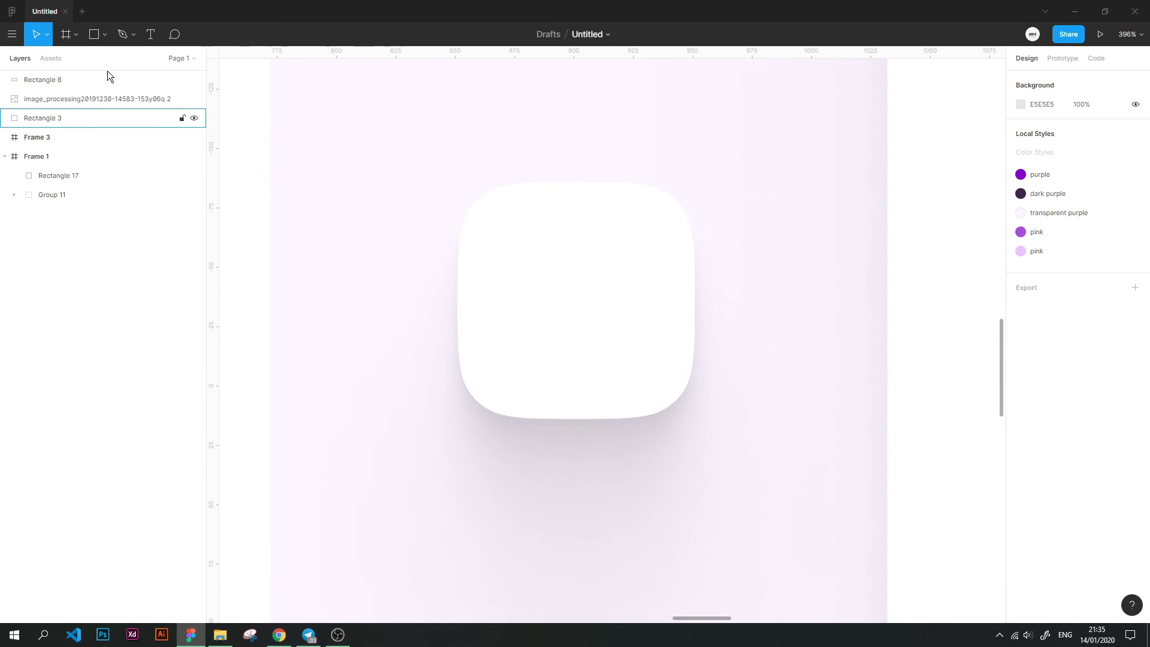
# Draw a short horizontal arrow with a 4 px stroke, centred inside the square
pyautogui.click(104, 34)
pyautogui.click(107, 88)
pyautogui.moveTo(506, 295); pyautogui.dragTo(614, 296)
pyautogui.moveTo(1021, 390); pyautogui.dragTo(1030, 386)
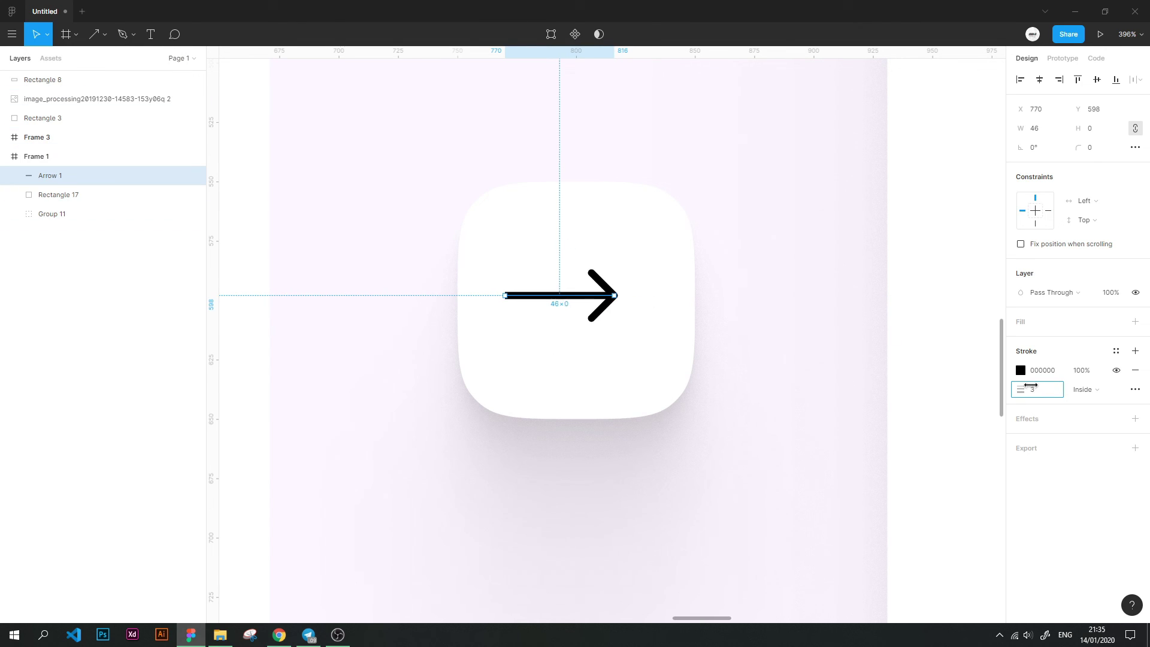
pyautogui.moveTo(539, 295); pyautogui.dragTo(556, 295)
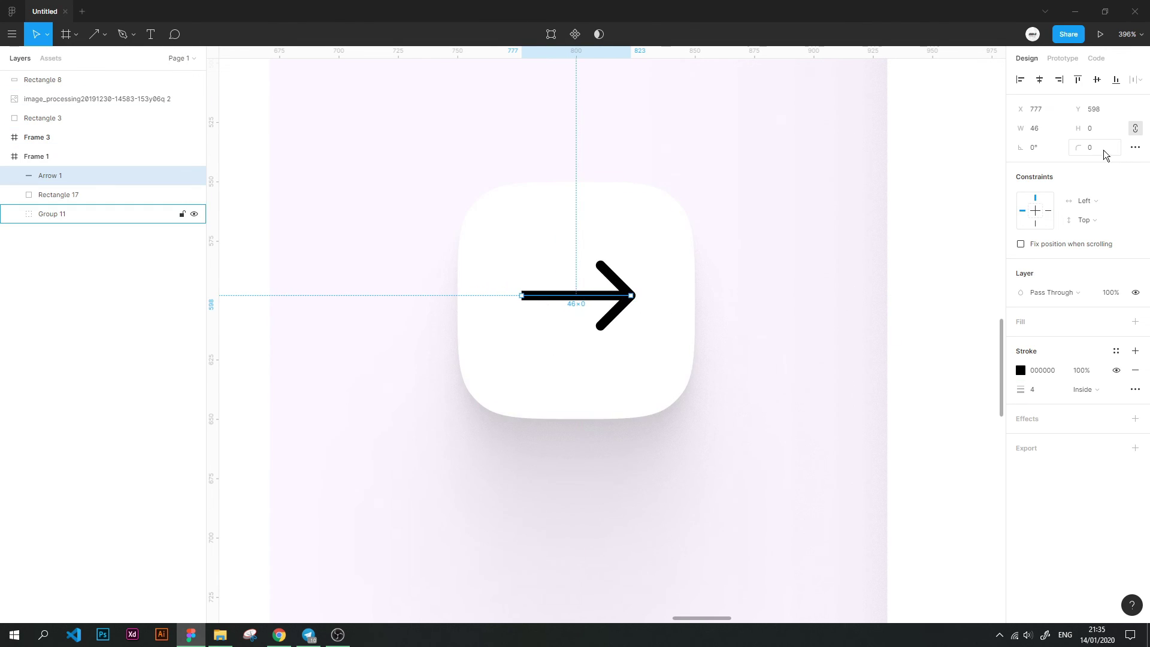
pyautogui.write('9')
pyautogui.click(775, 164)
pyautogui.click(599, 295)
# Adjust the arrow's end caps in advanced stroke settings, setting round line ends
pyautogui.click(1084, 389)
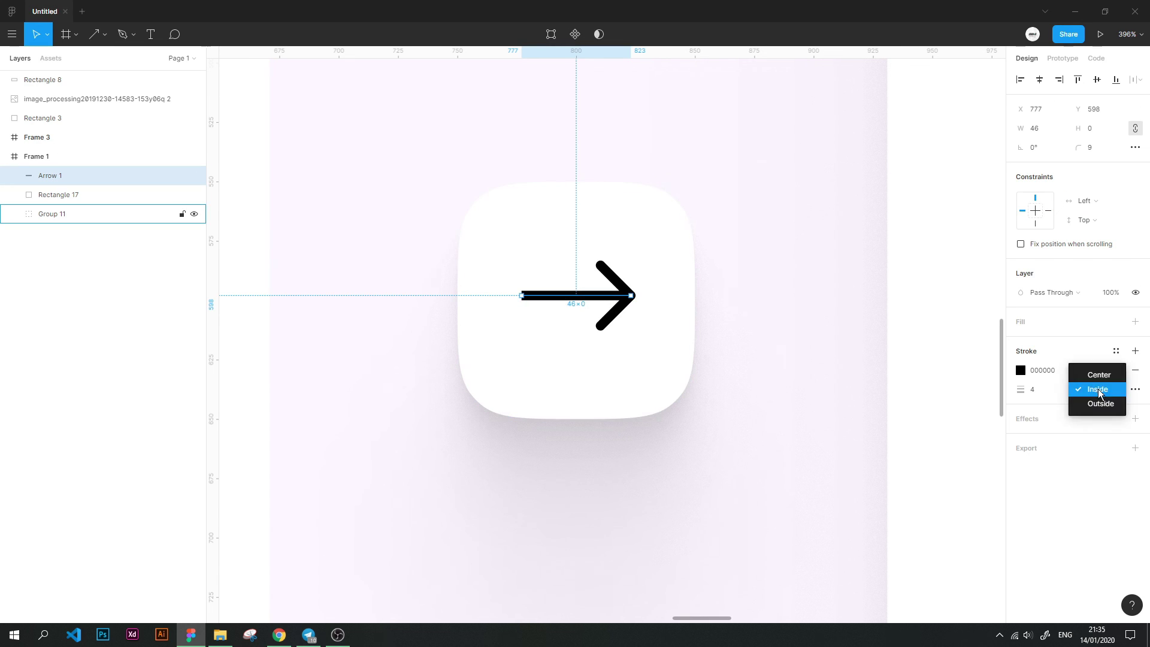
pyautogui.click(1135, 389)
pyautogui.click(936, 438)
pyautogui.click(915, 476)
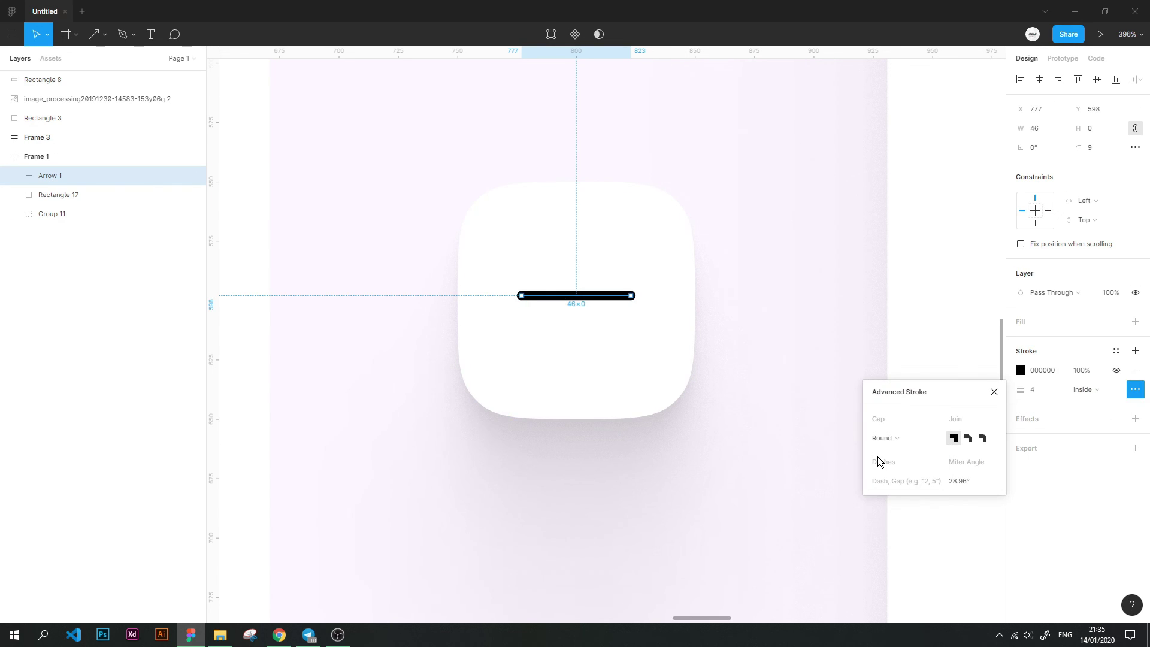
pyautogui.click(887, 438)
pyautogui.click(916, 438)
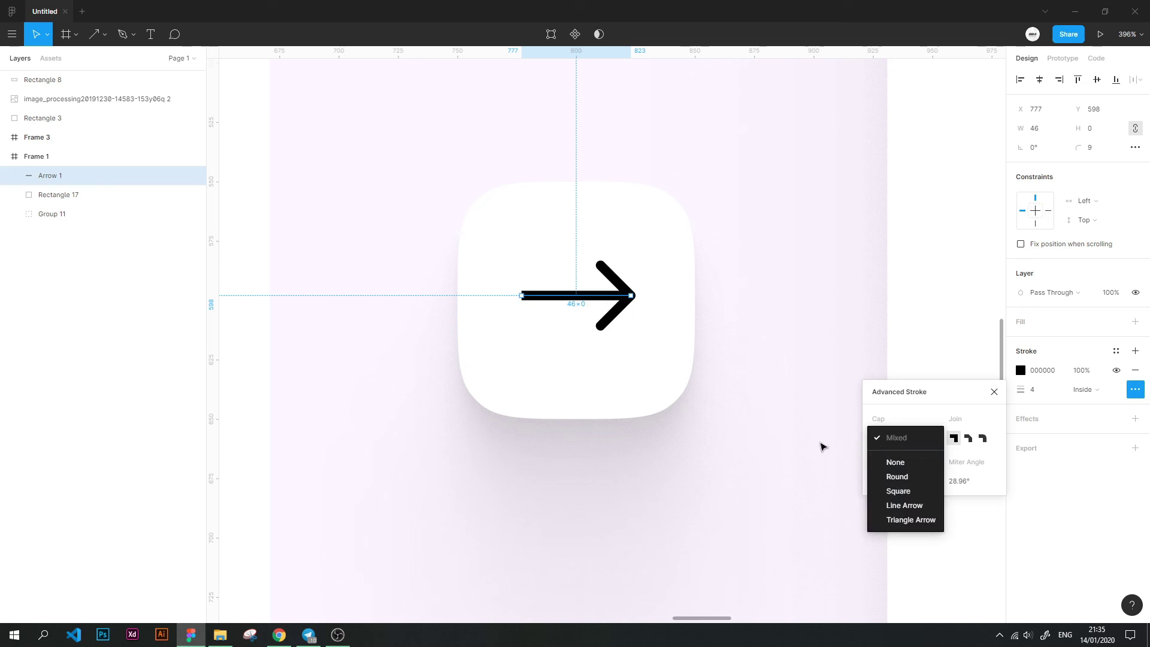
pyautogui.click(822, 444)
pyautogui.doubleClick(528, 298)
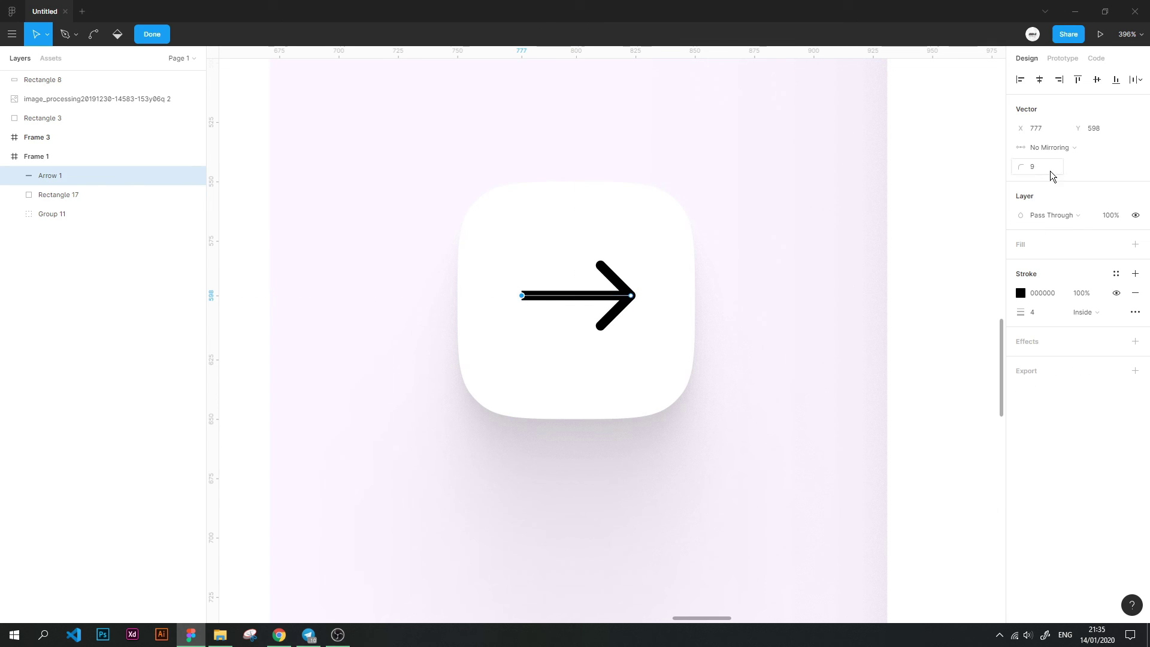
pyautogui.press('Escape')
pyautogui.press('Escape')
pyautogui.scroll(-3, 804, 198)
# Colour the arrow's stroke with the saved purple colour style
pyautogui.scroll(-3, 803, 204)
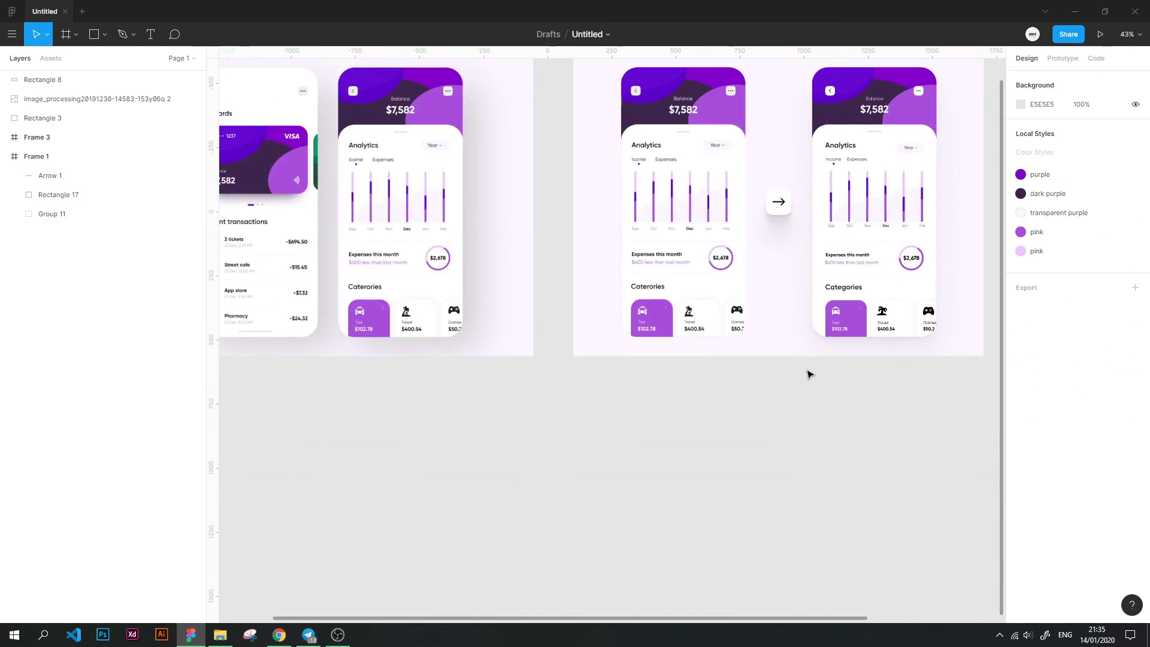
pyautogui.scroll(-2, 790, 214)
pyautogui.scroll(5, 789, 214)
pyautogui.doubleClick(752, 239)
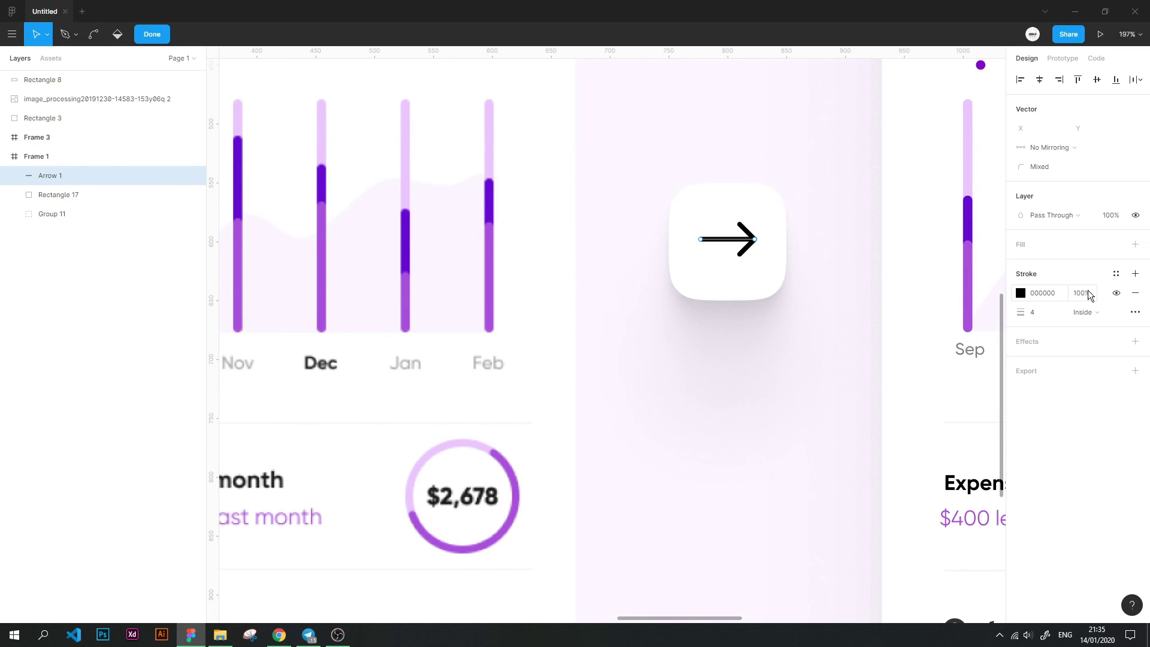
pyautogui.click(1116, 274)
pyautogui.click(1044, 322)
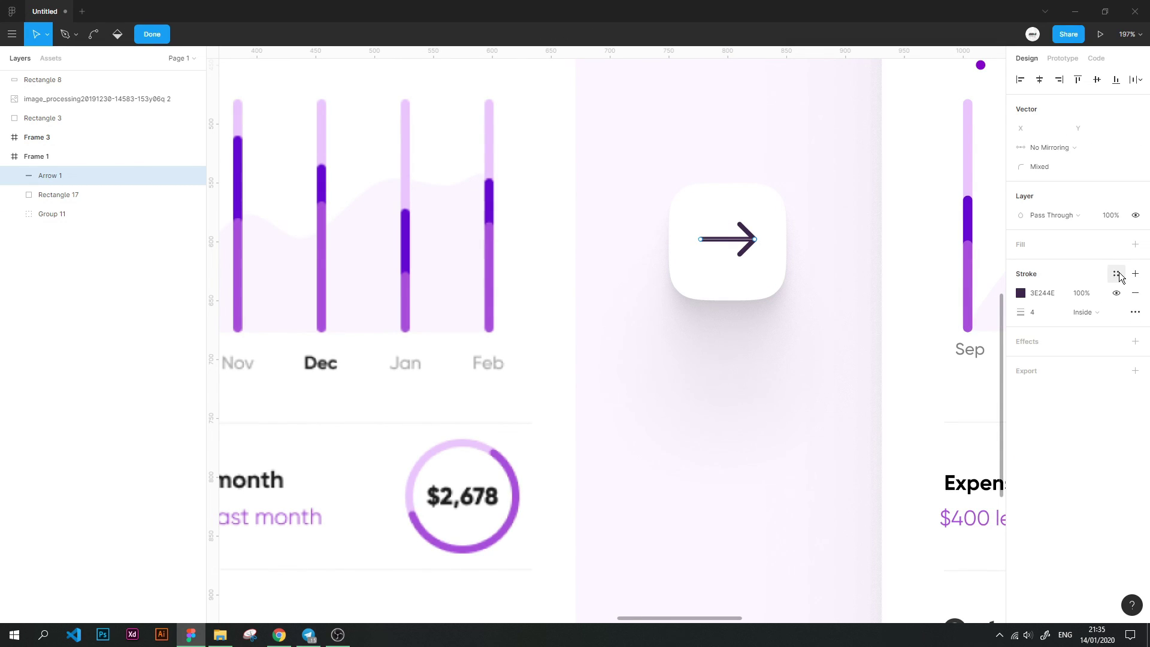
pyautogui.click(1116, 274)
pyautogui.click(1028, 319)
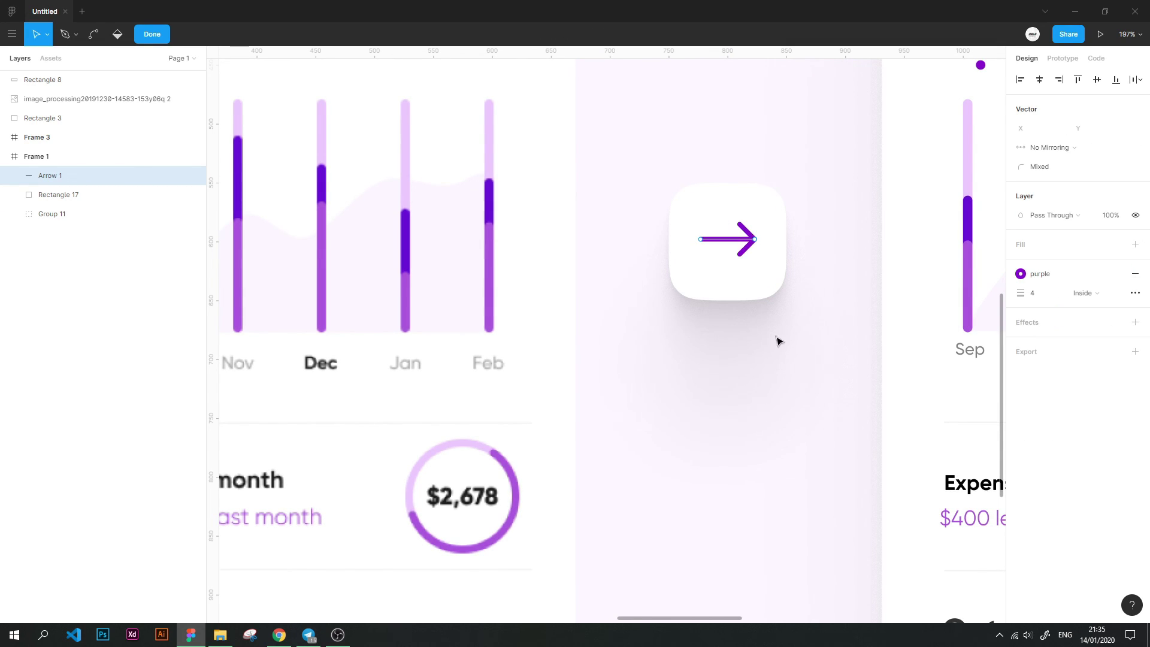
pyautogui.click(779, 336)
# Give the reference image a soft shadow using the SmoothShadow plugin
pyautogui.click(755, 296)
pyautogui.scroll(-5, 881, 426)
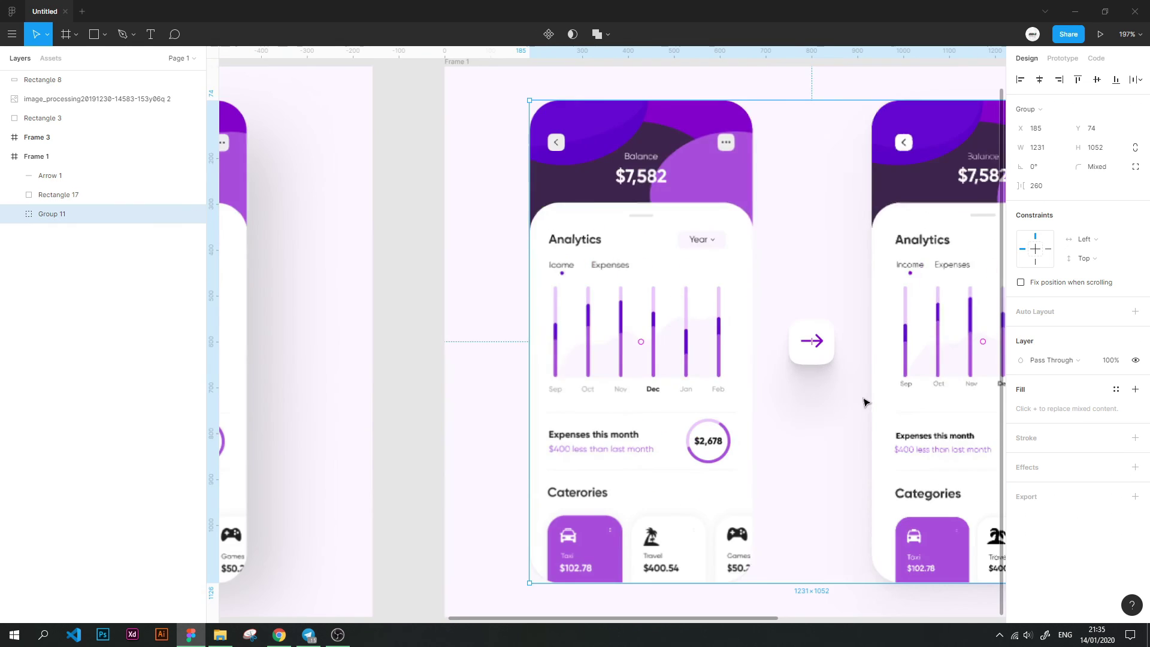
pyautogui.click(650, 359)
pyautogui.doubleClick(773, 305)
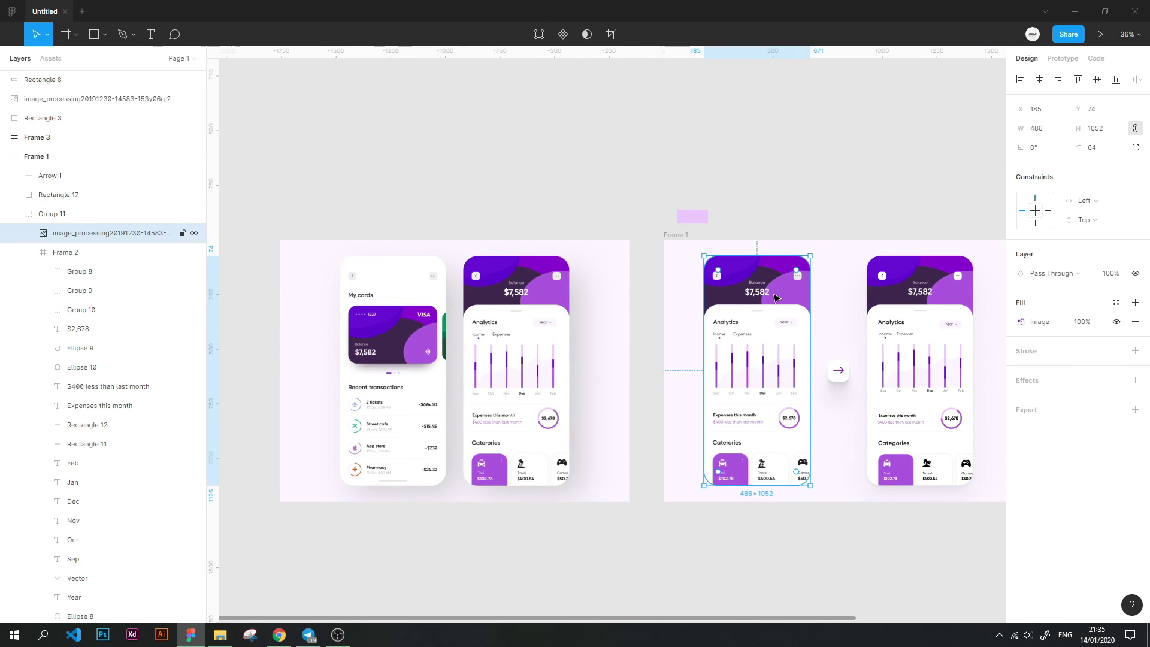
pyautogui.hotkey('ctrl', 'alt', 'p')
pyautogui.click(267, 598)
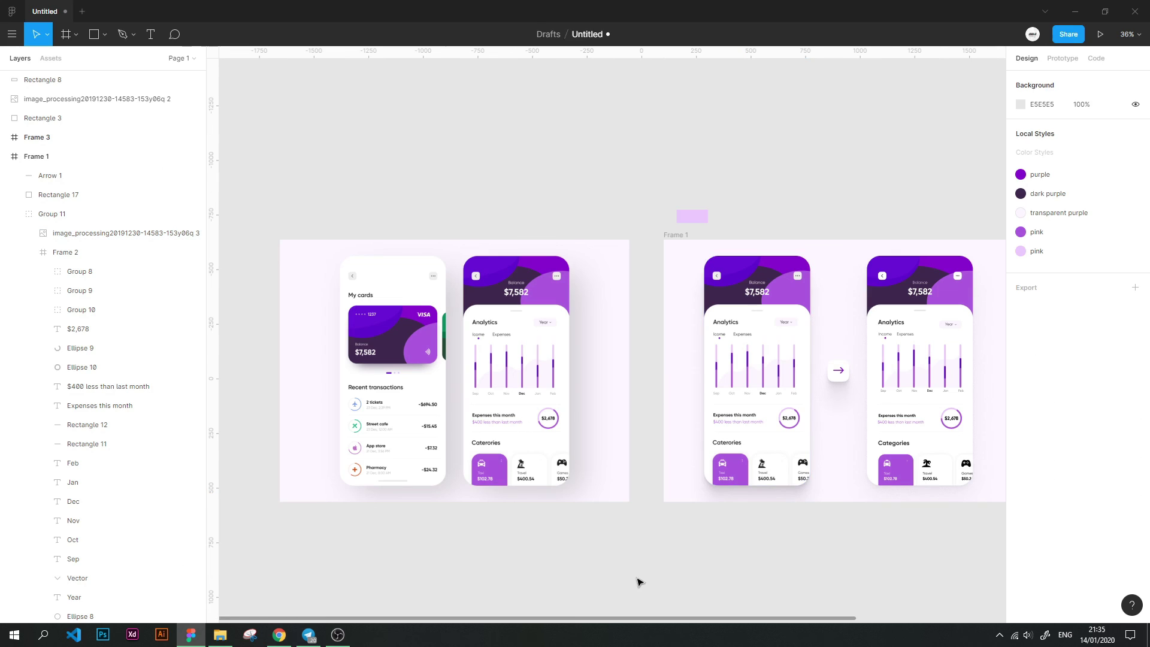
pyautogui.click(680, 236)
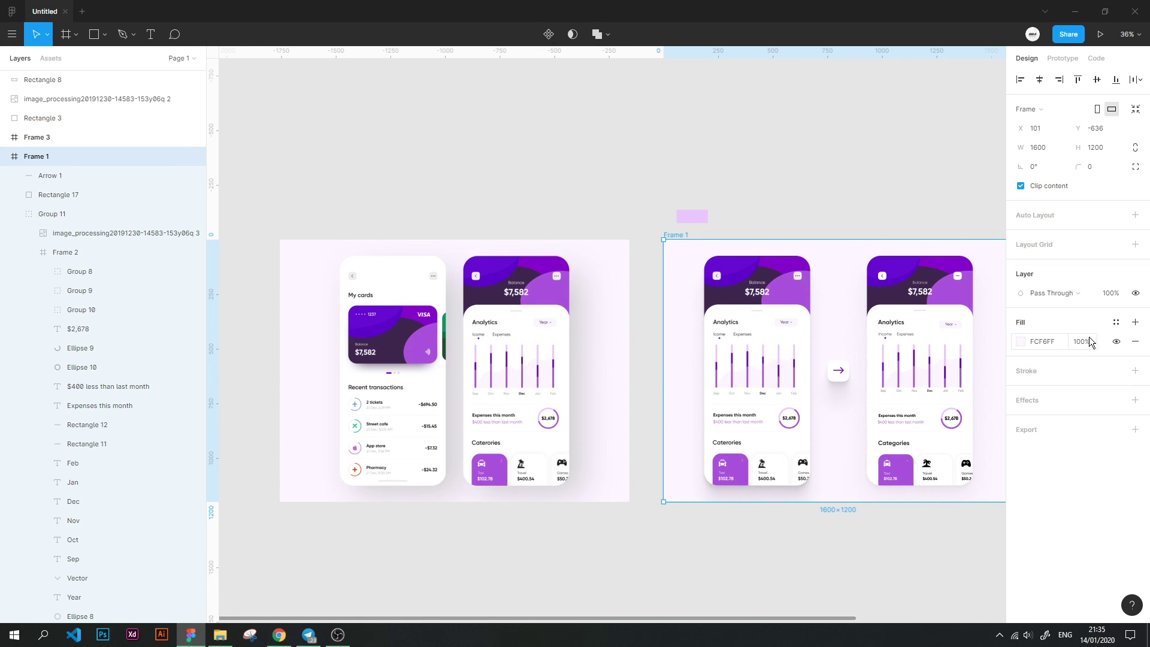
pyautogui.click(793, 180)
pyautogui.click(337, 635)
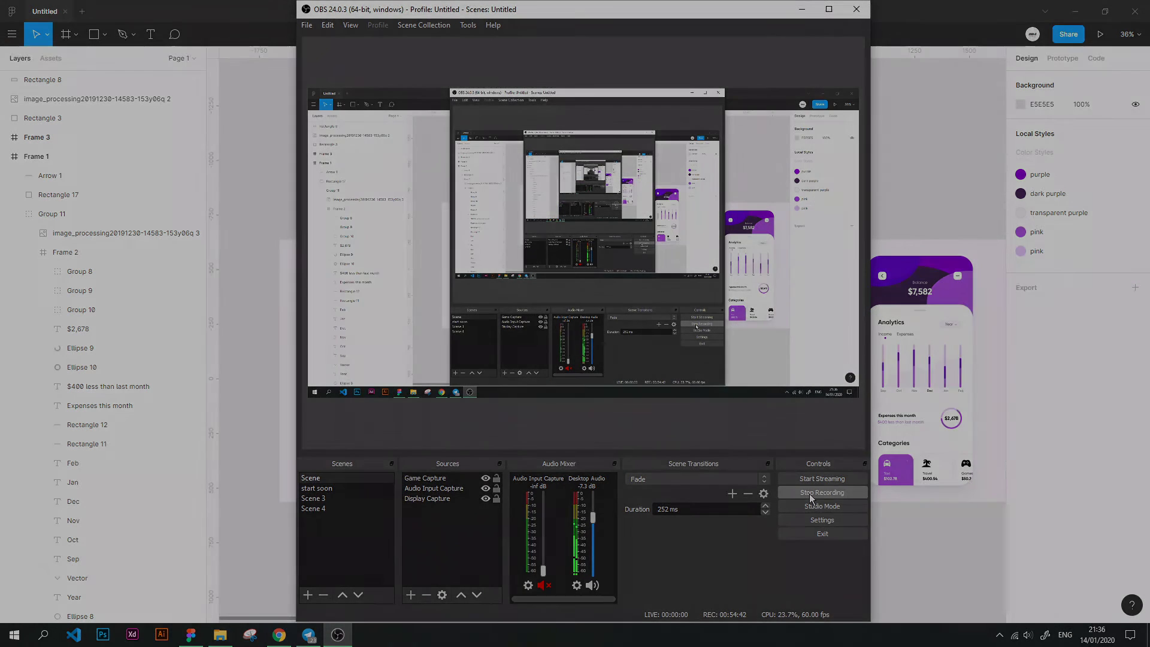